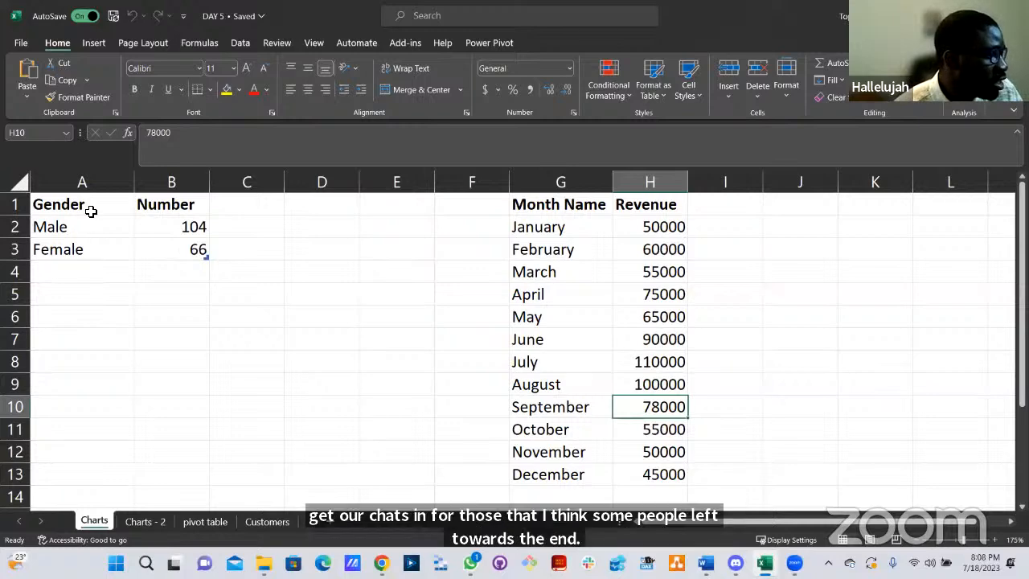
Rename the gender table's "Number" column header in cell B1 to "Students".
drag(88, 209, 201, 254)
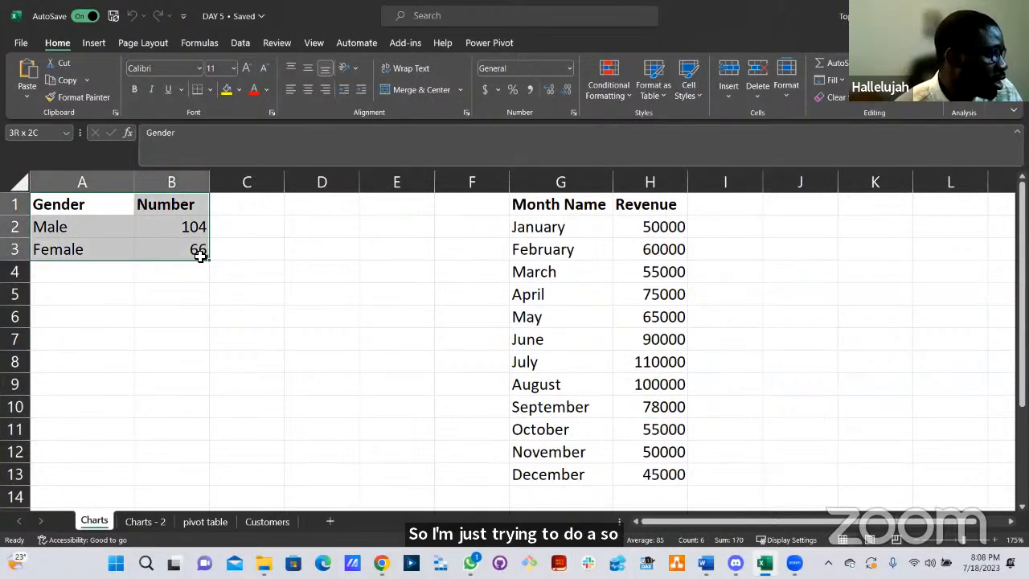
click(126, 213)
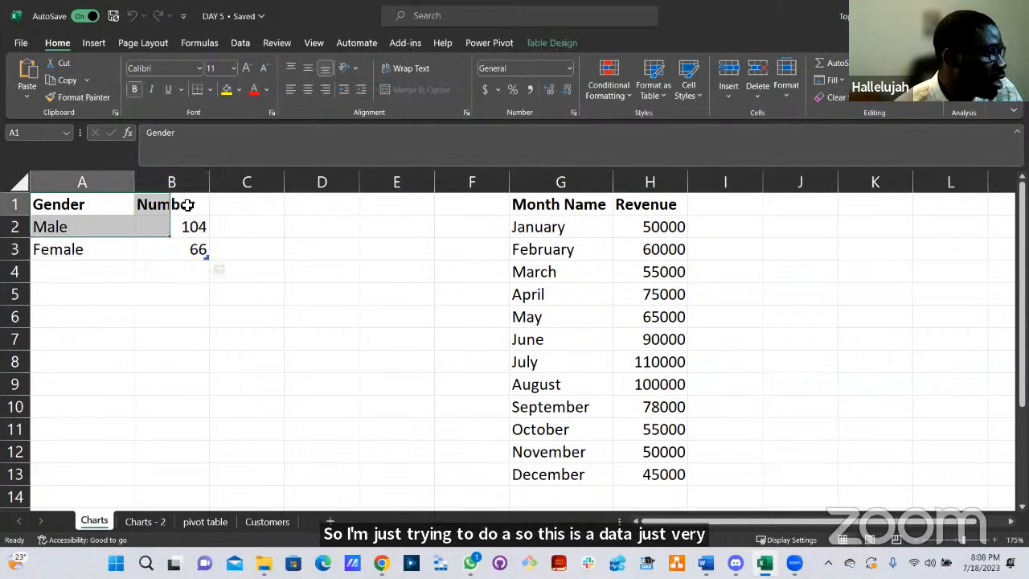
double_click(191, 207)
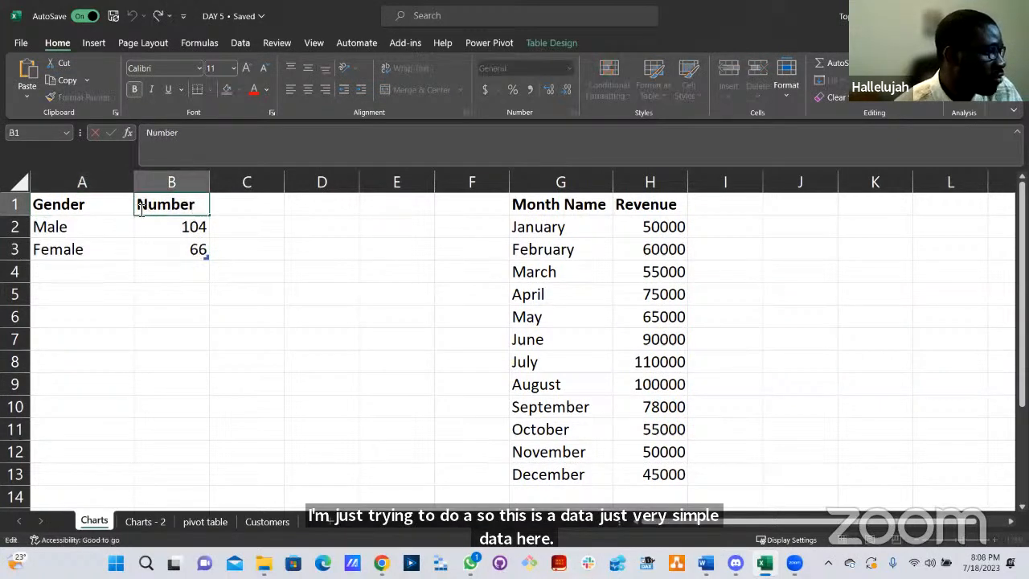
drag(192, 206, 126, 223)
text(Students)
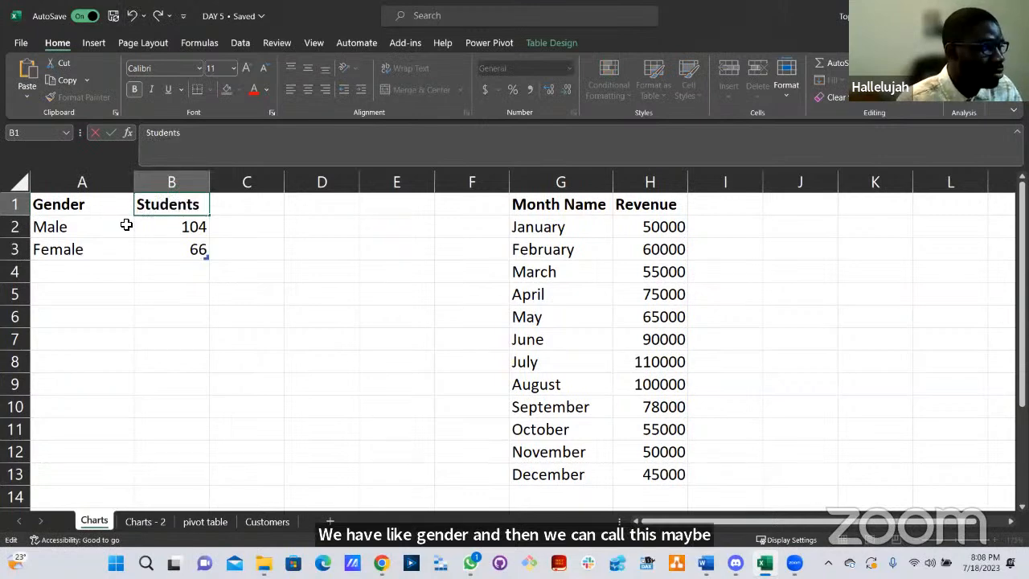
key(Return)
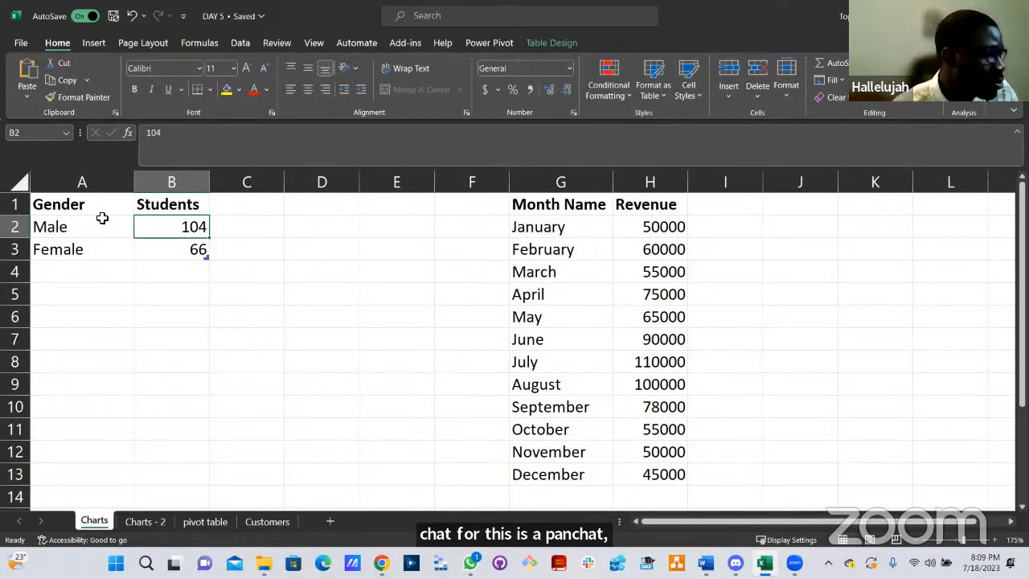
Open the recommended charts for the gender table and compare the clustered column, pie and clustered bar previews.
click(94, 206)
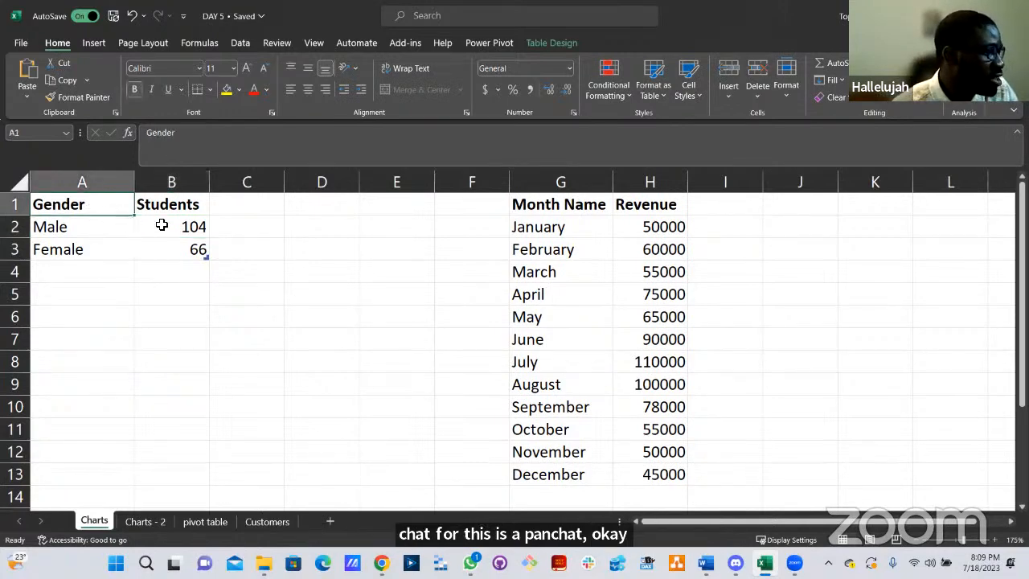
key(ctrl+a)
click(115, 229)
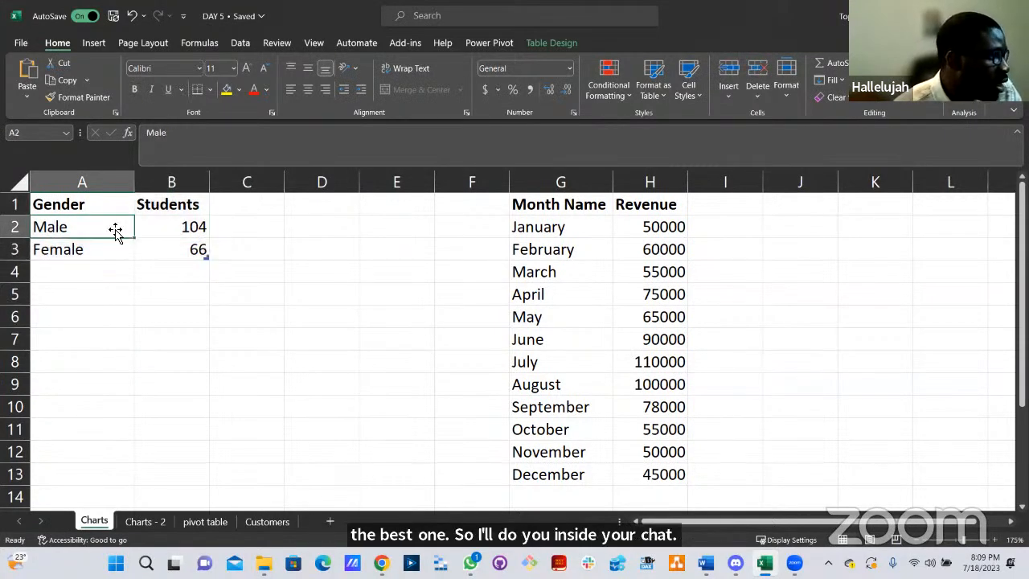
click(100, 43)
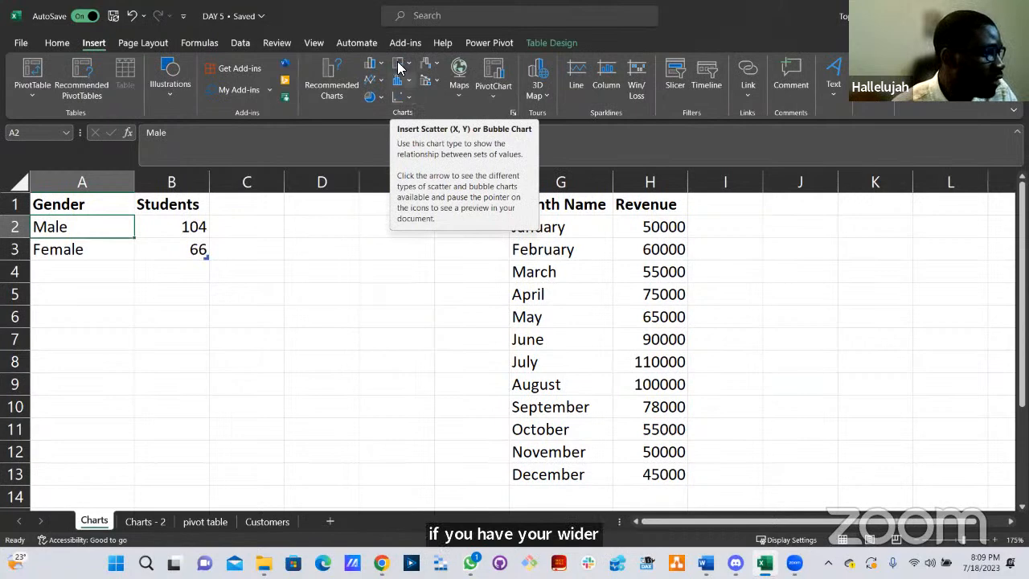
click(337, 86)
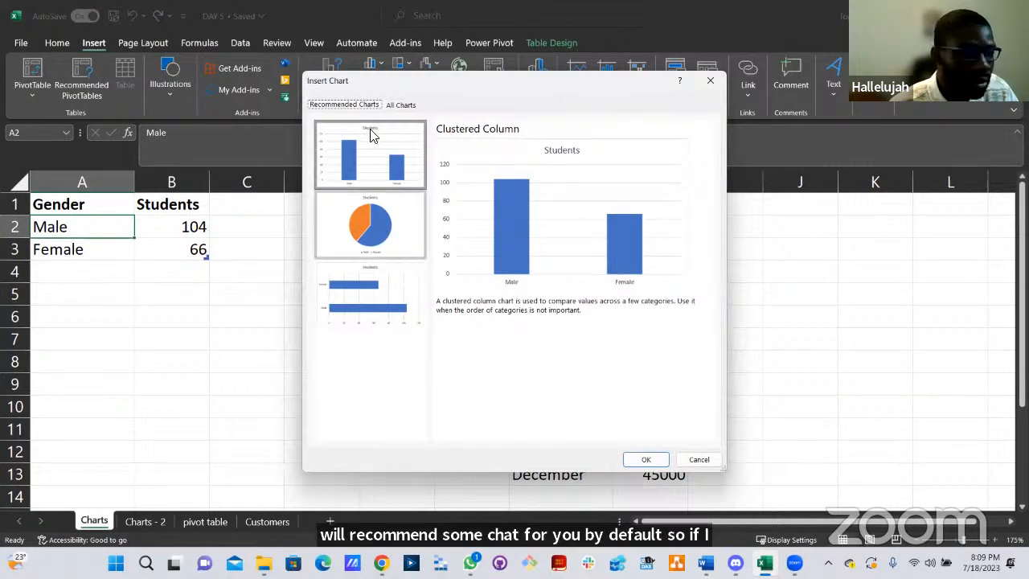
click(381, 163)
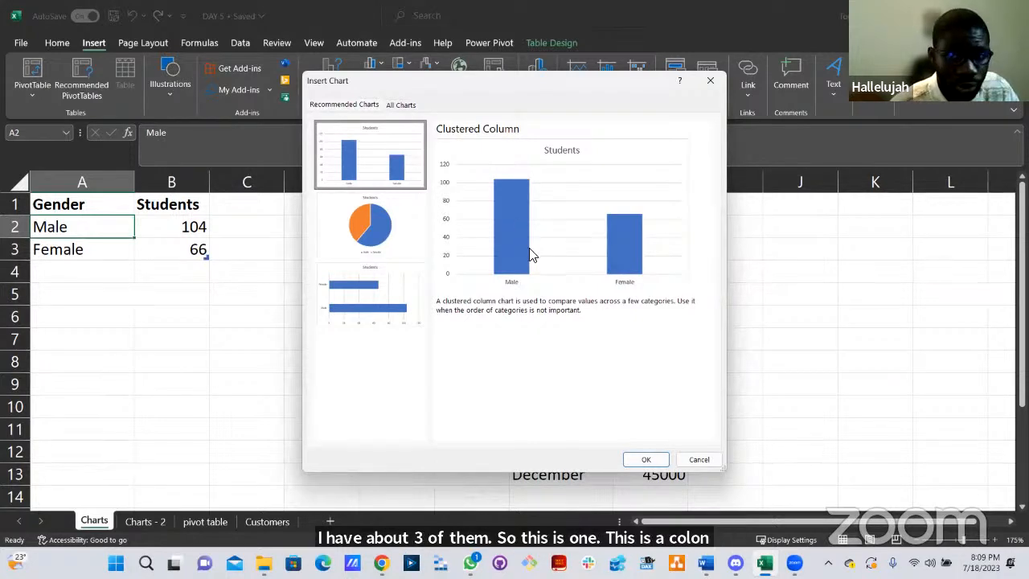
click(362, 241)
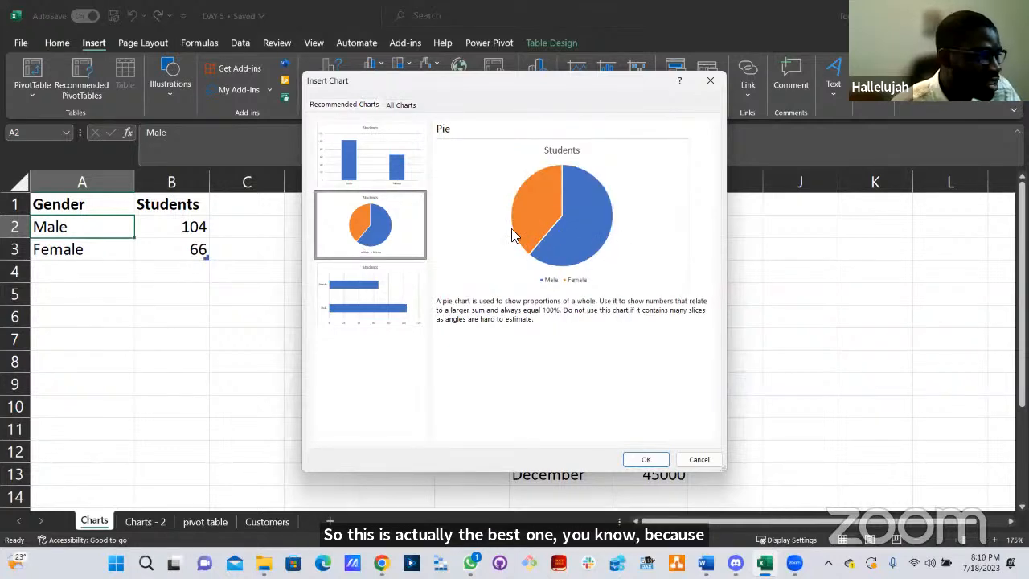
click(373, 170)
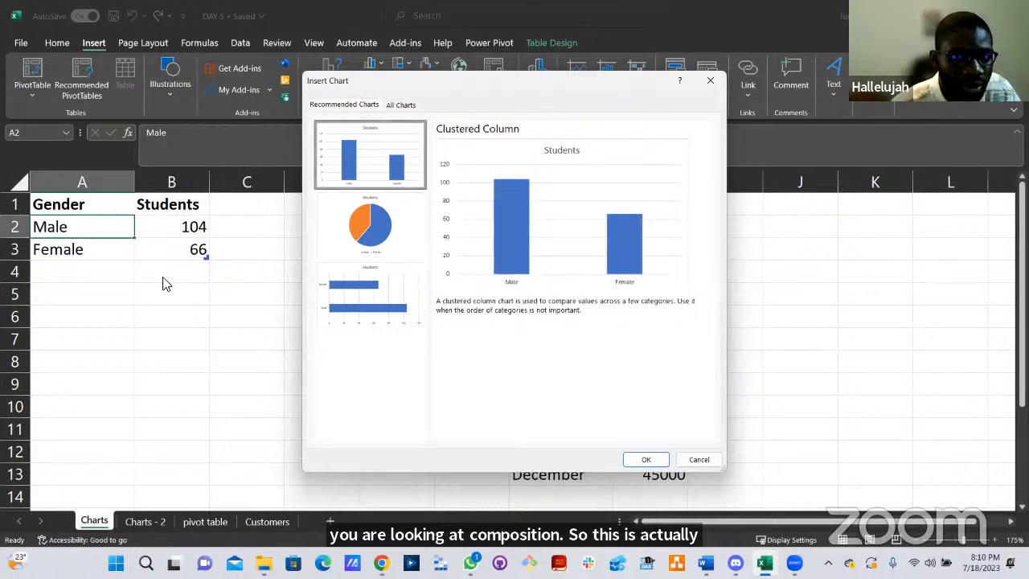
click(400, 237)
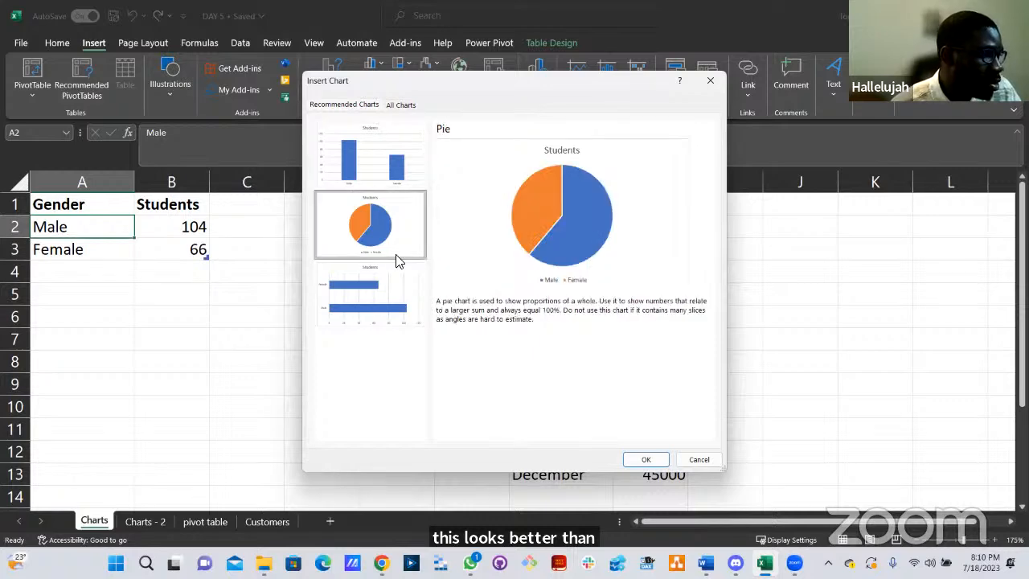
click(378, 170)
click(392, 305)
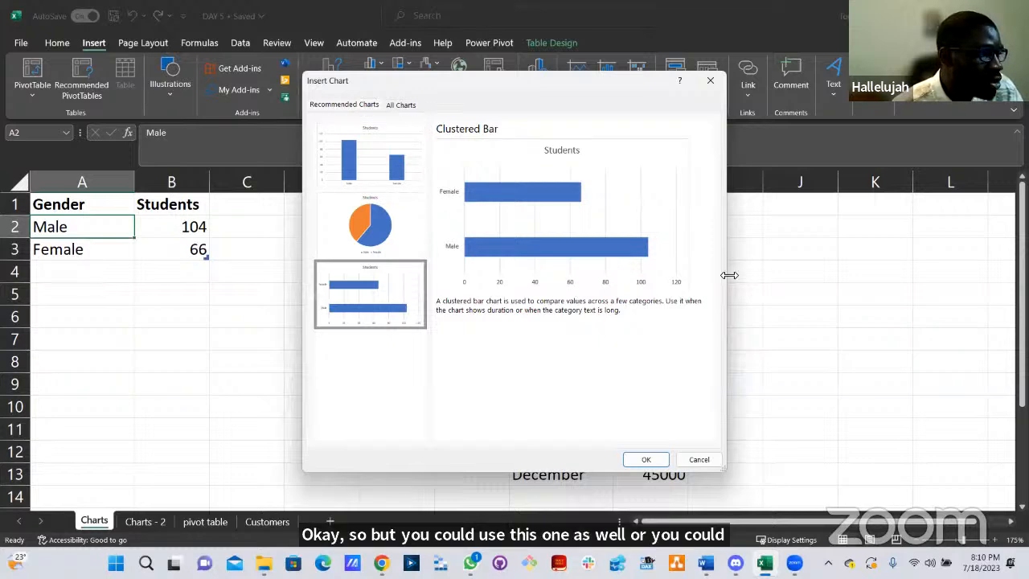
click(404, 225)
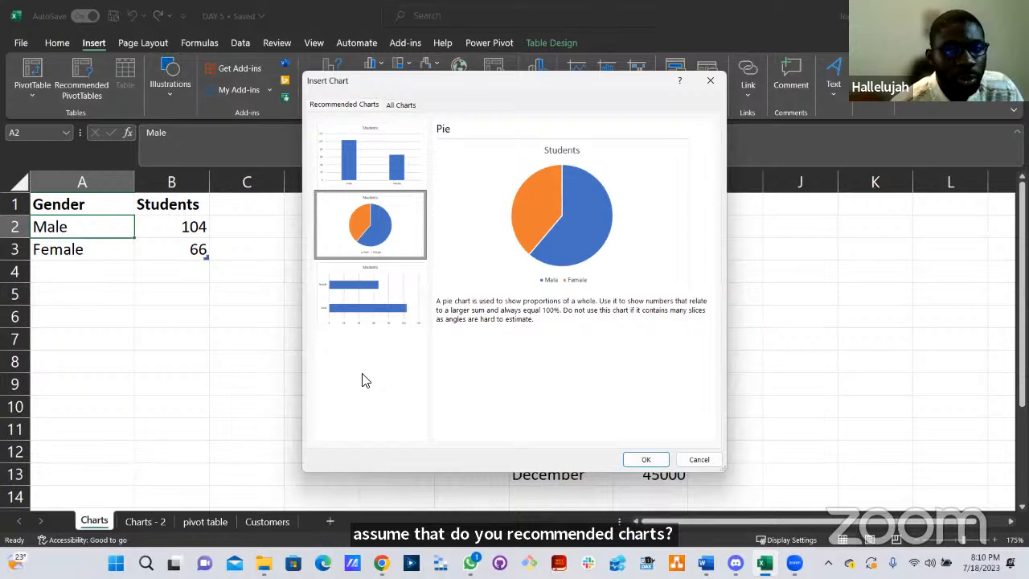
Browse all chart types and preview the bar chart and the pie variants, including 3-D Pie, Bar of Pie and doughnut.
click(403, 112)
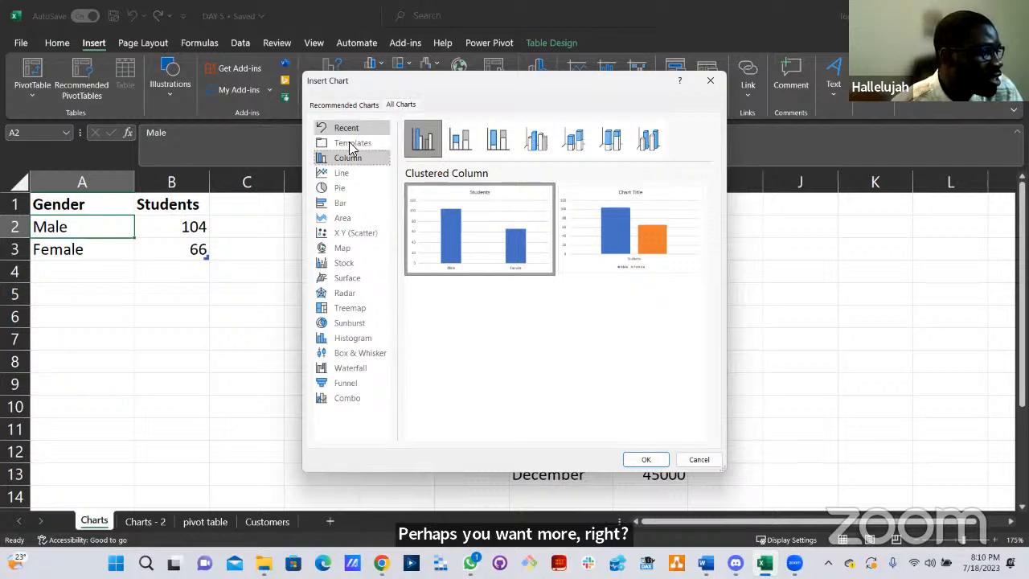
click(343, 203)
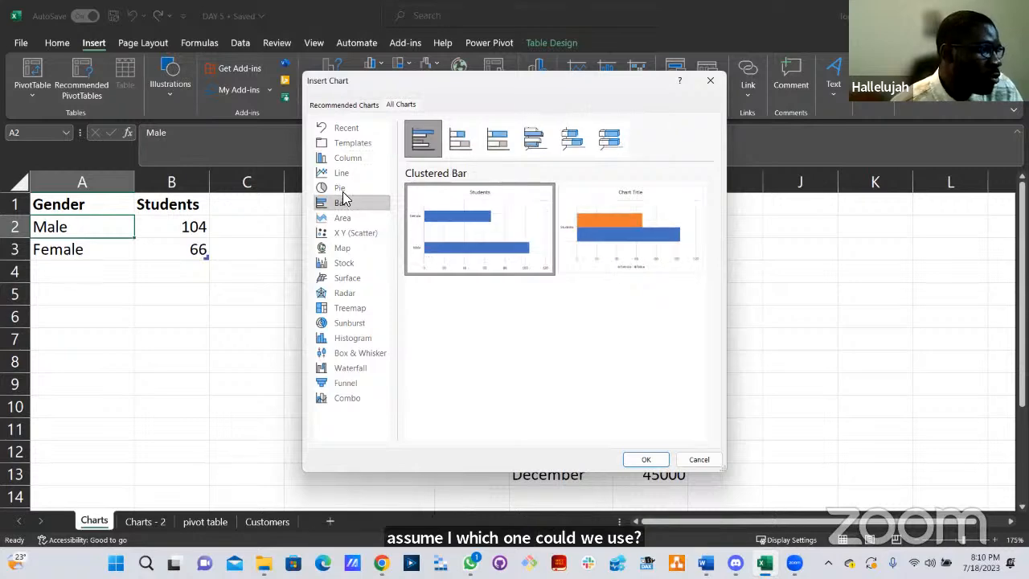
click(352, 191)
click(460, 138)
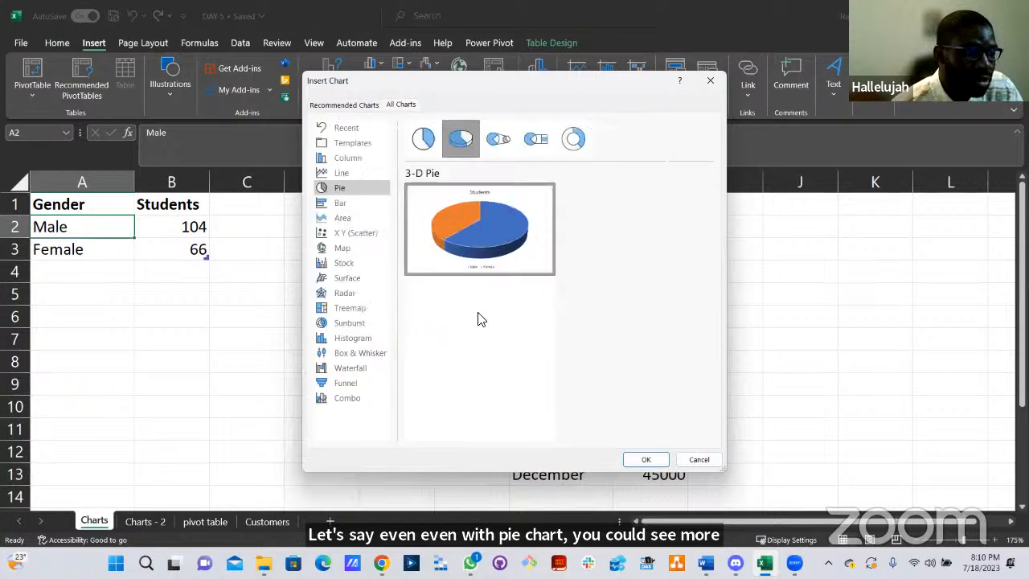
click(508, 141)
mouse_move(512, 247)
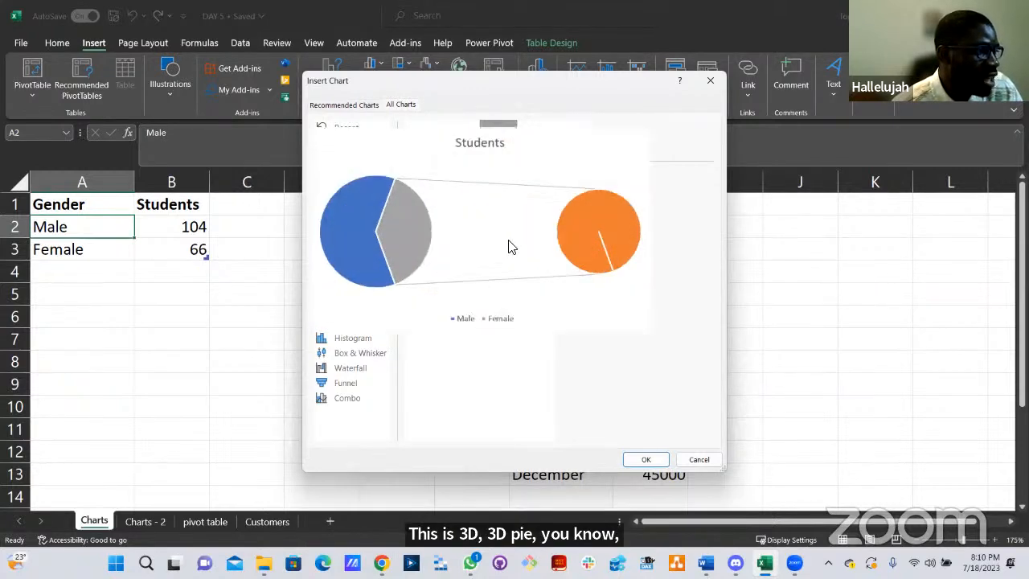
click(535, 140)
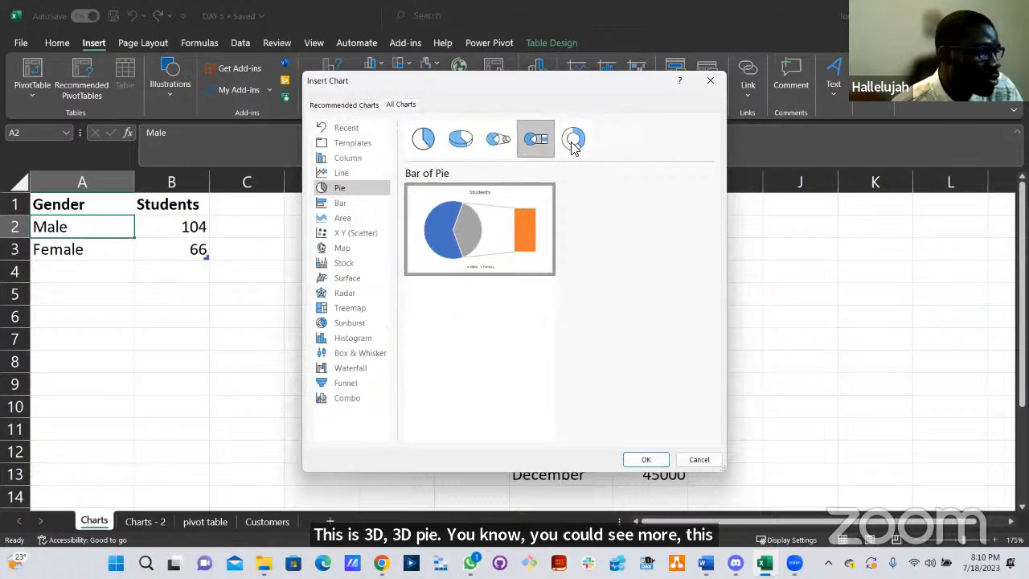
click(573, 140)
click(456, 140)
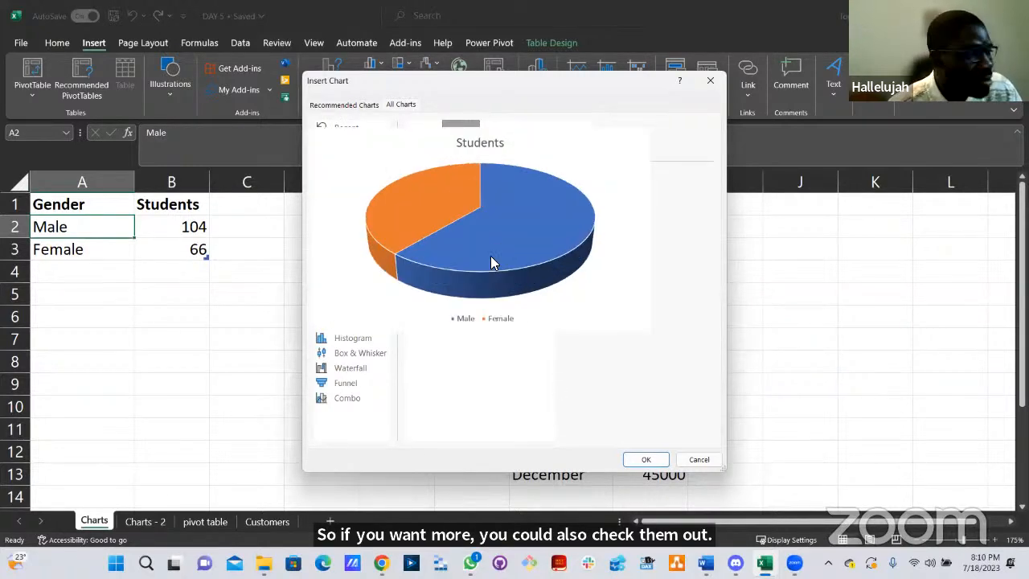
mouse_move(502, 237)
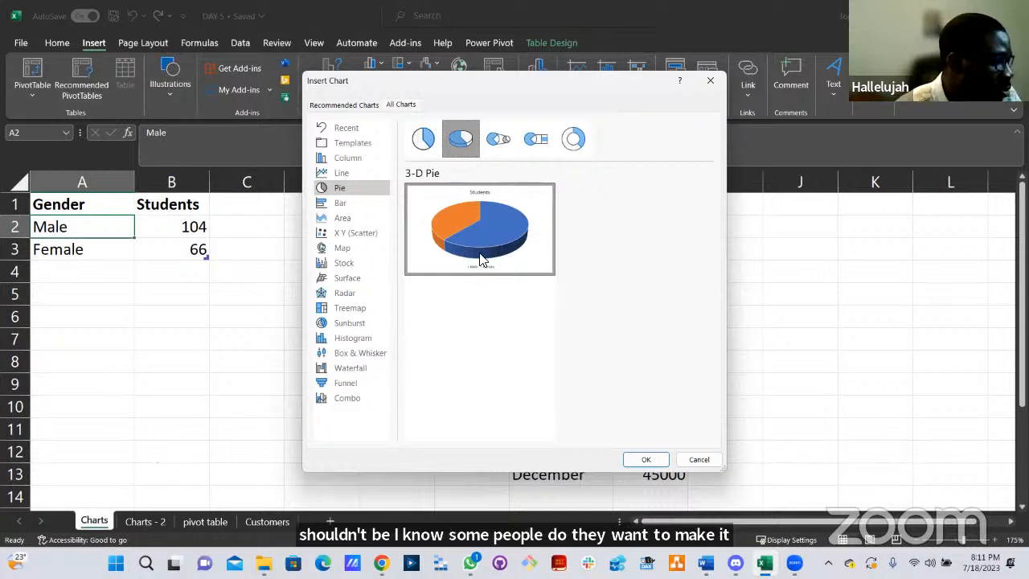
click(422, 141)
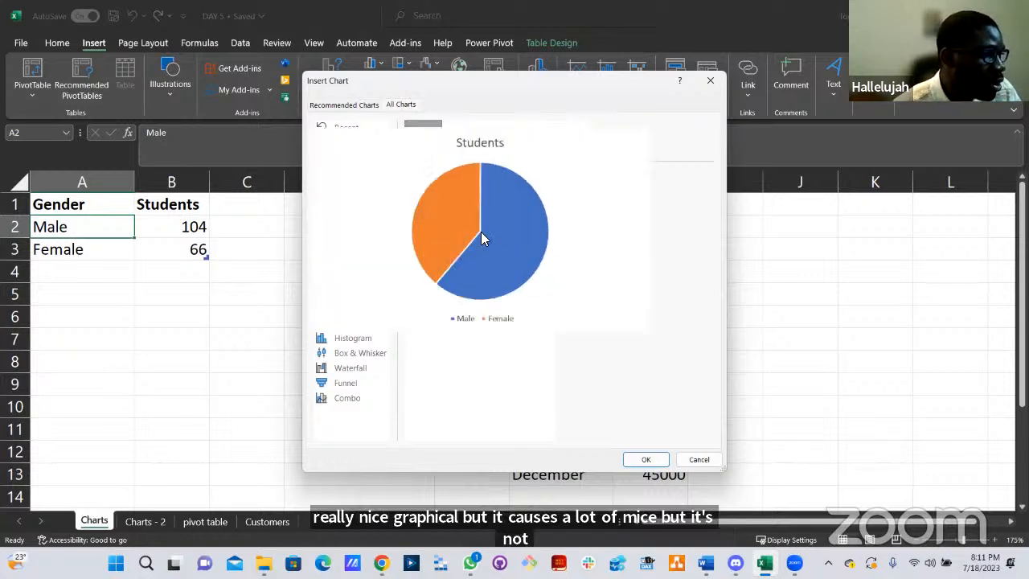
Preview the area and line chart types for comparison, and insert a plain pie chart of students by gender.
click(352, 106)
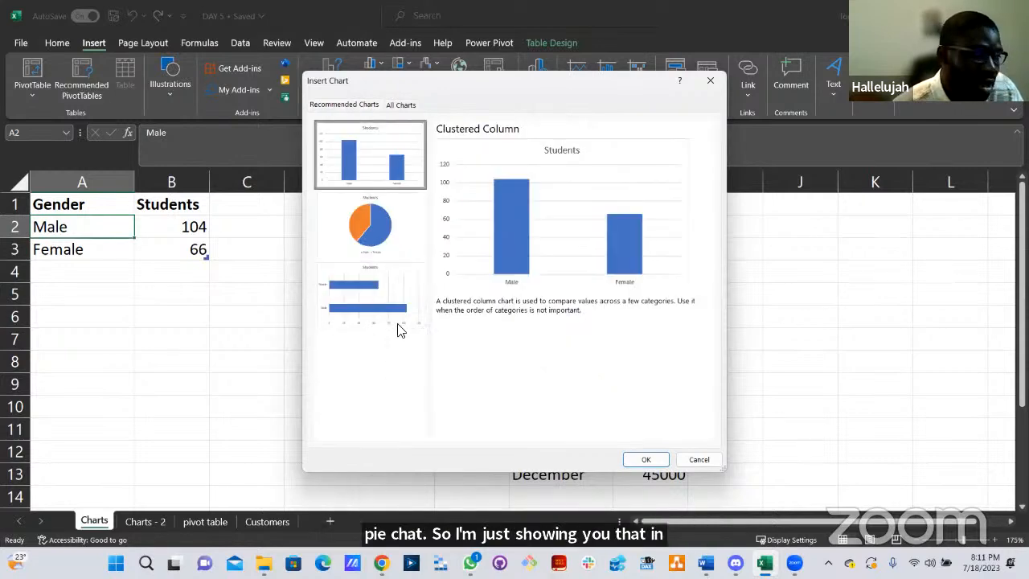
click(400, 105)
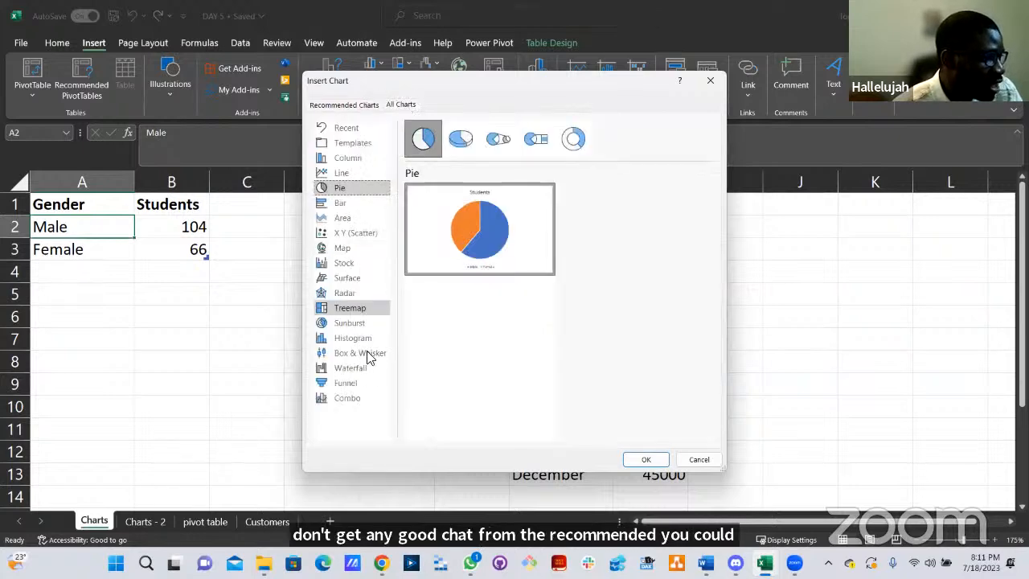
click(342, 218)
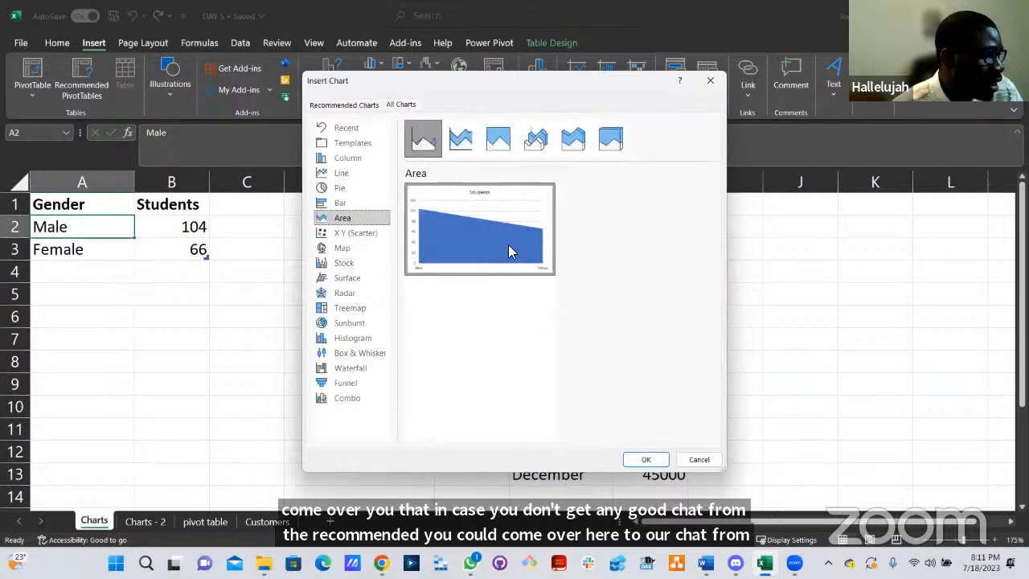
mouse_move(508, 251)
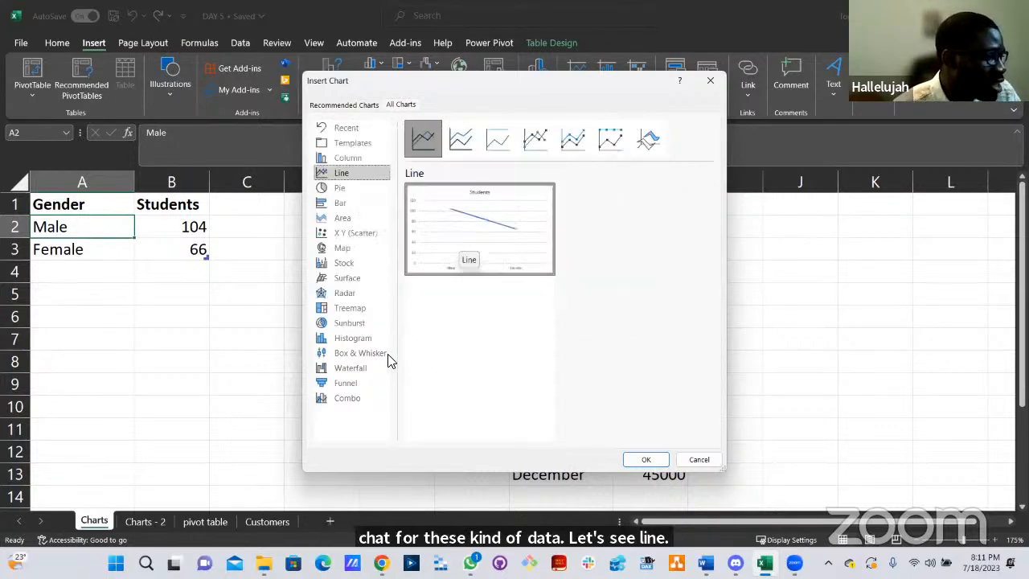
click(339, 187)
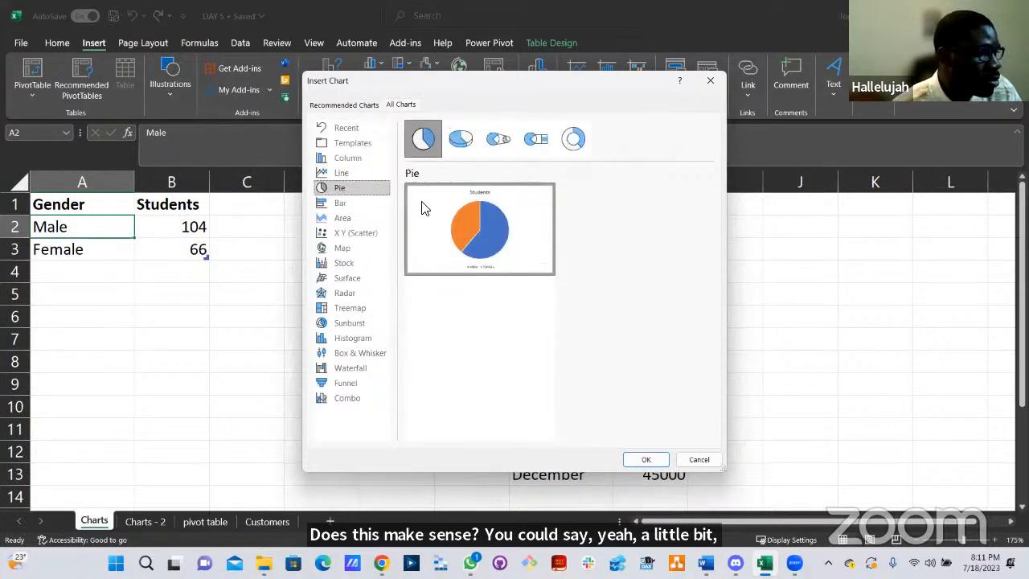
click(637, 458)
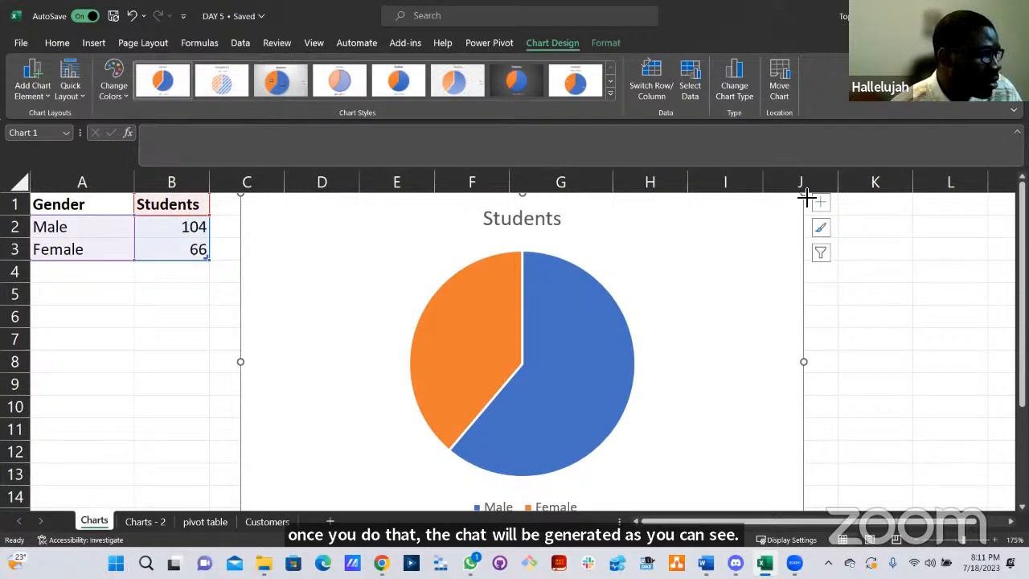
Shrink the pie chart and place it directly below the gender table, spanning about columns A to D and rows 4 to 13.
drag(586, 281, 397, 253)
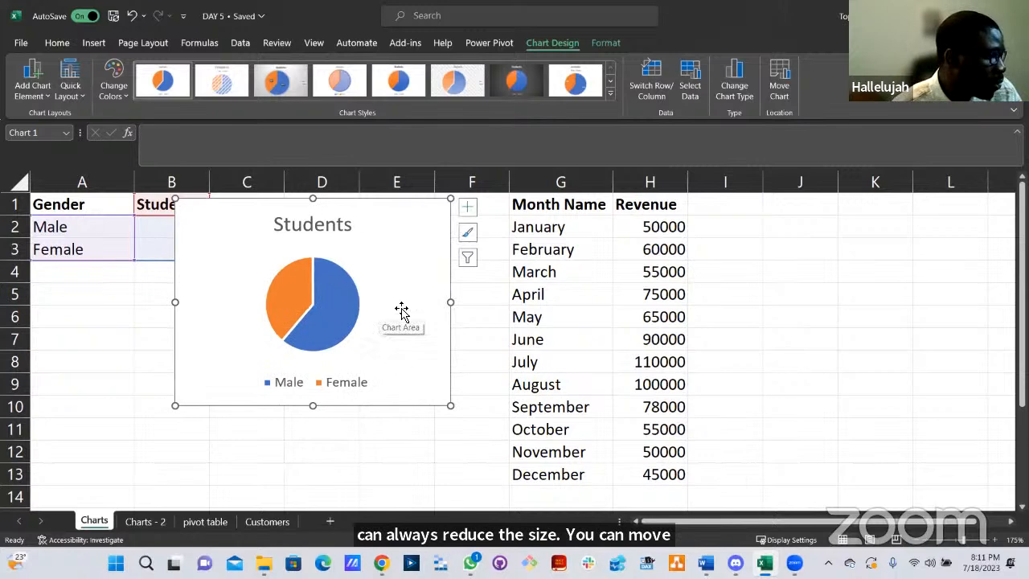
drag(404, 269, 306, 343)
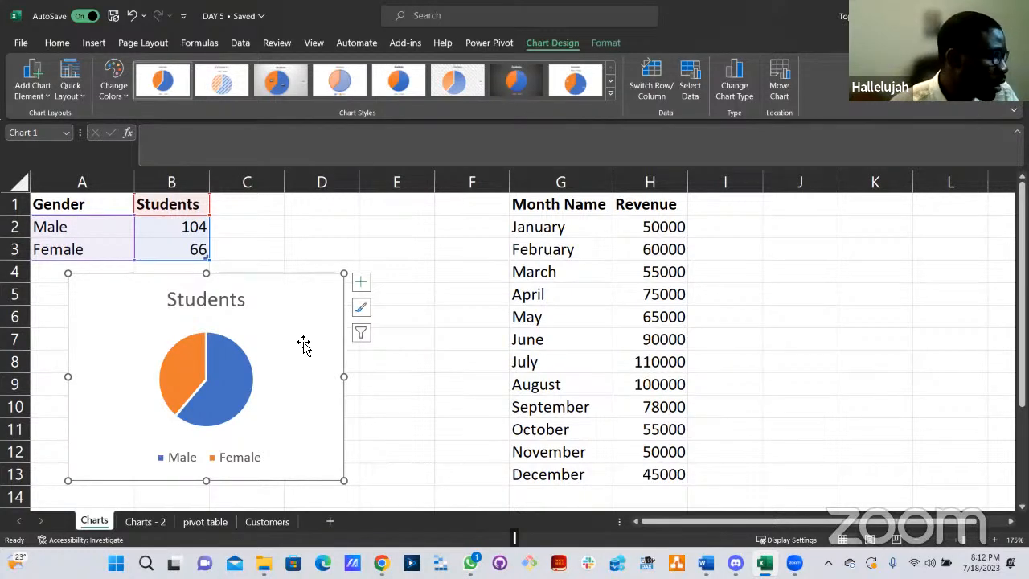
Clear the existing text of the pie chart's title so it can be retyped.
click(222, 304)
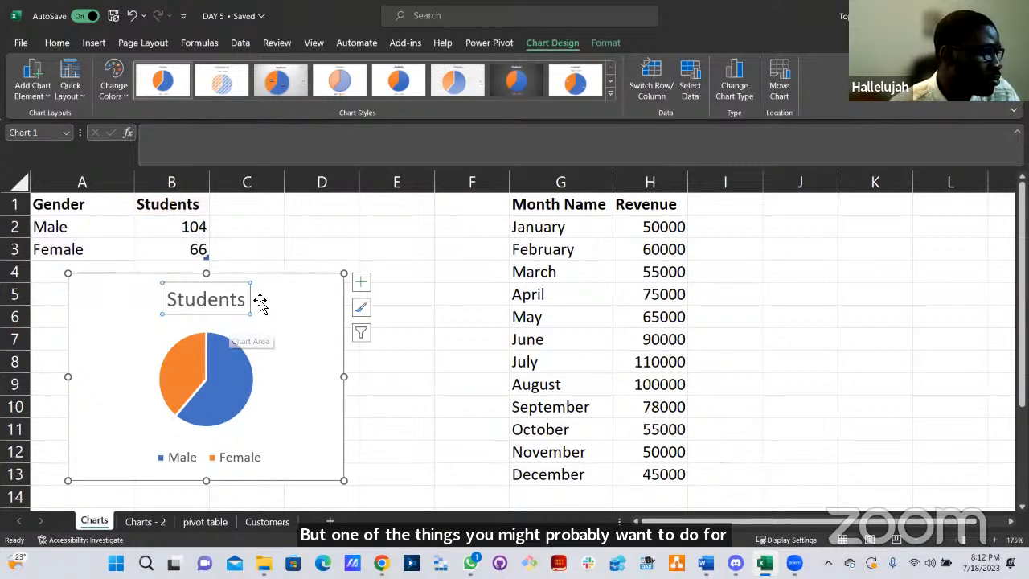
click(260, 302)
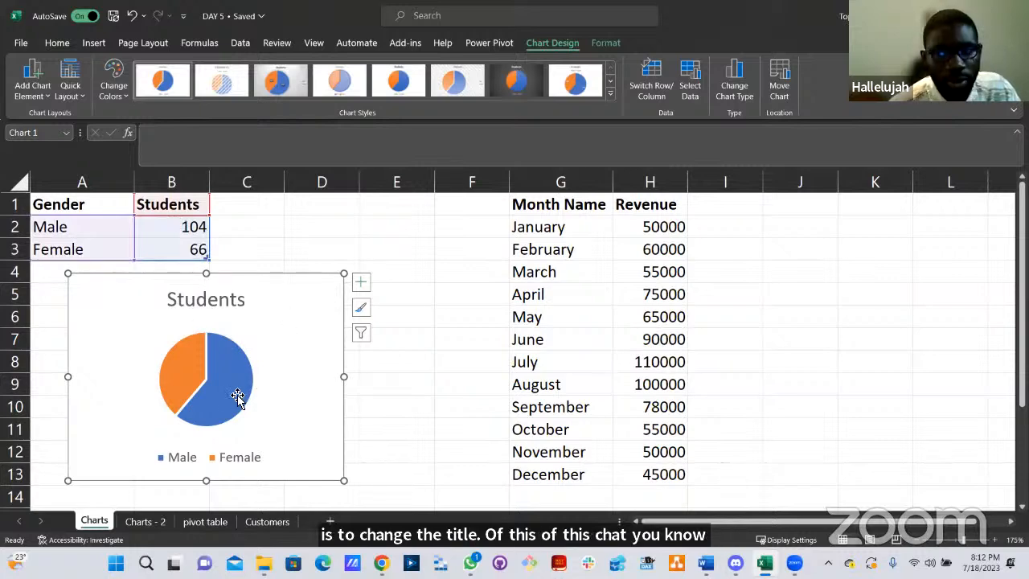
click(221, 310)
double_click(225, 303)
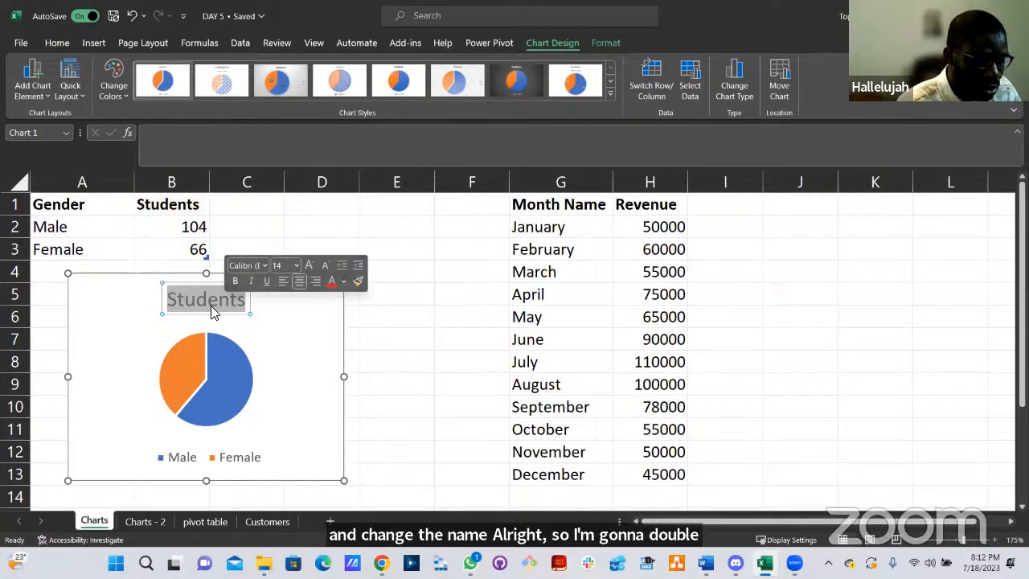
key(BackSpace)
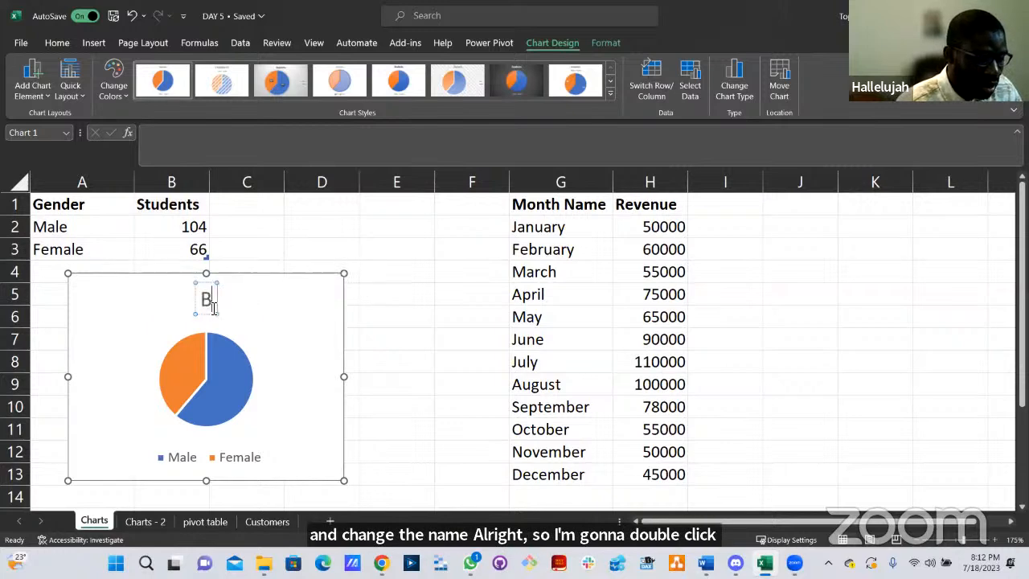
text(Gender)
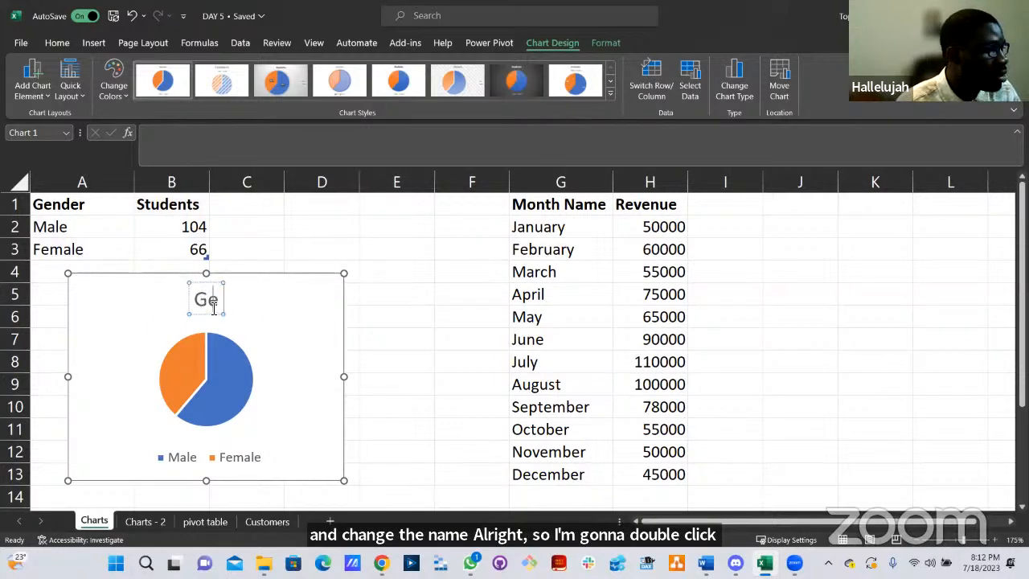
key(BackSpace)
key(BackSpace)
key(BackSpace)
key(BackSpace)
key(BackSpace)
key(BackSpace)
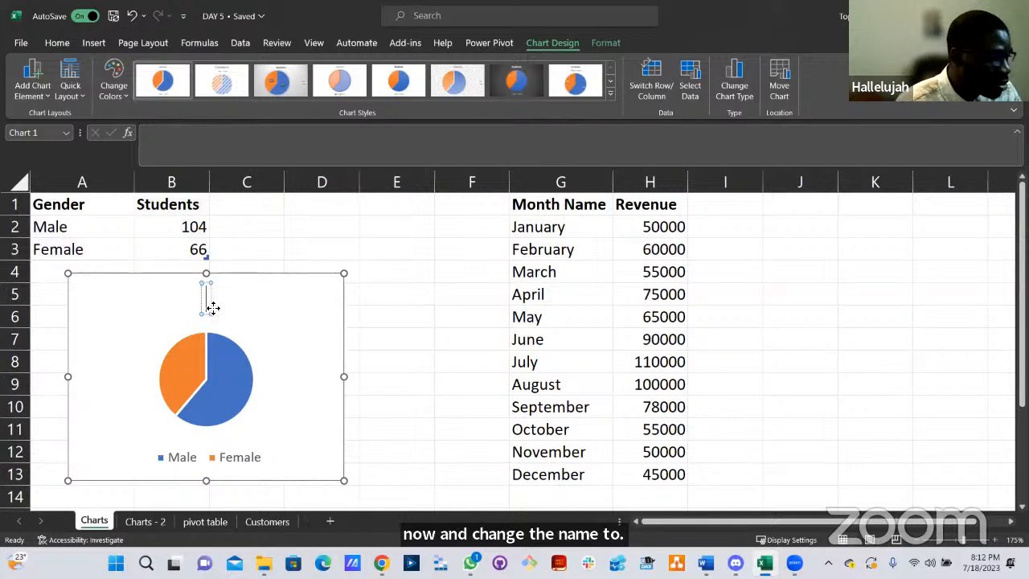
text(Class)
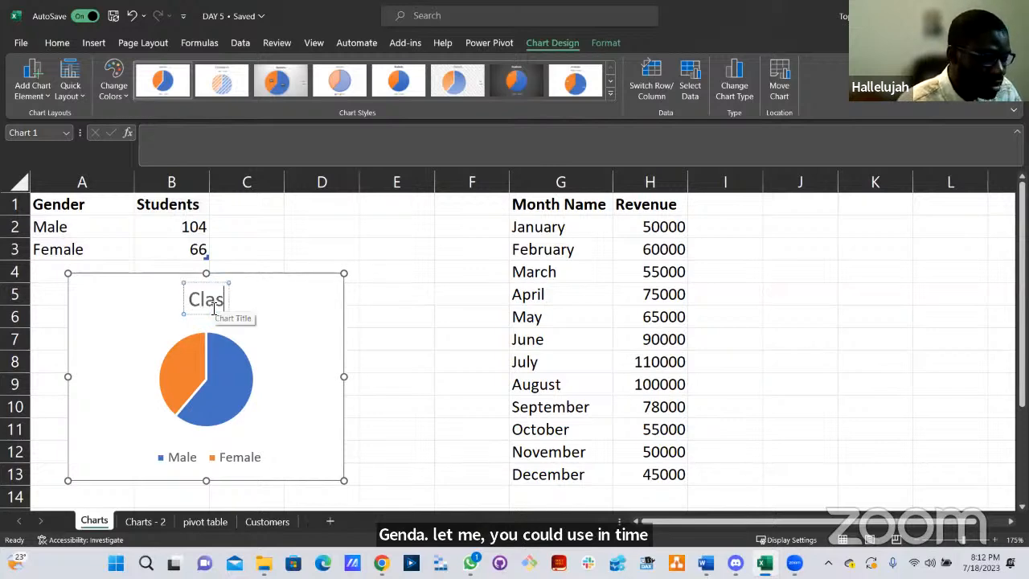
key(BackSpace)
key(BackSpace)
key(BackSpace)
key(BackSpace)
key(BackSpace)
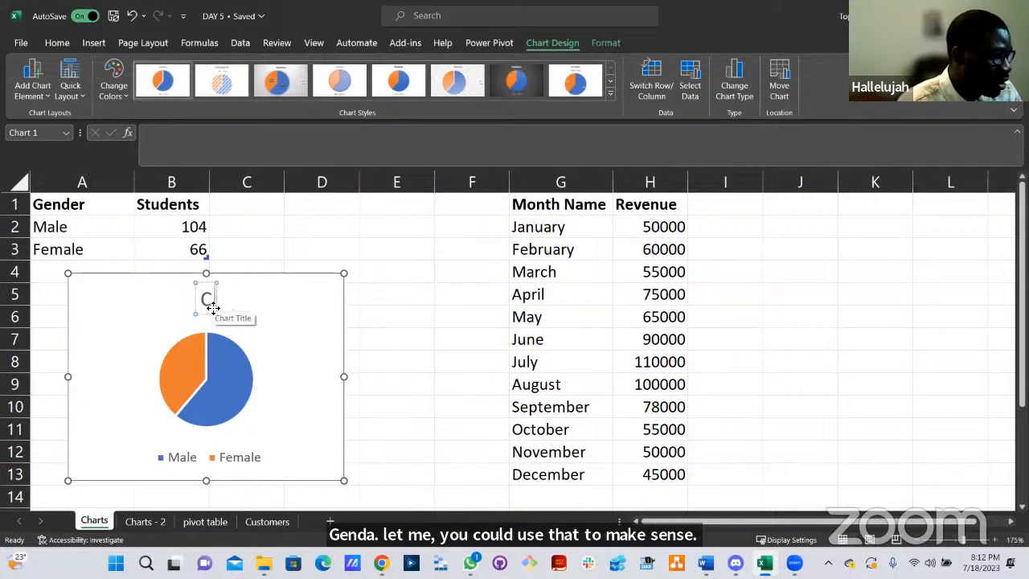
Enter "Students by Gender" as the pie chart's title.
text(Students by)
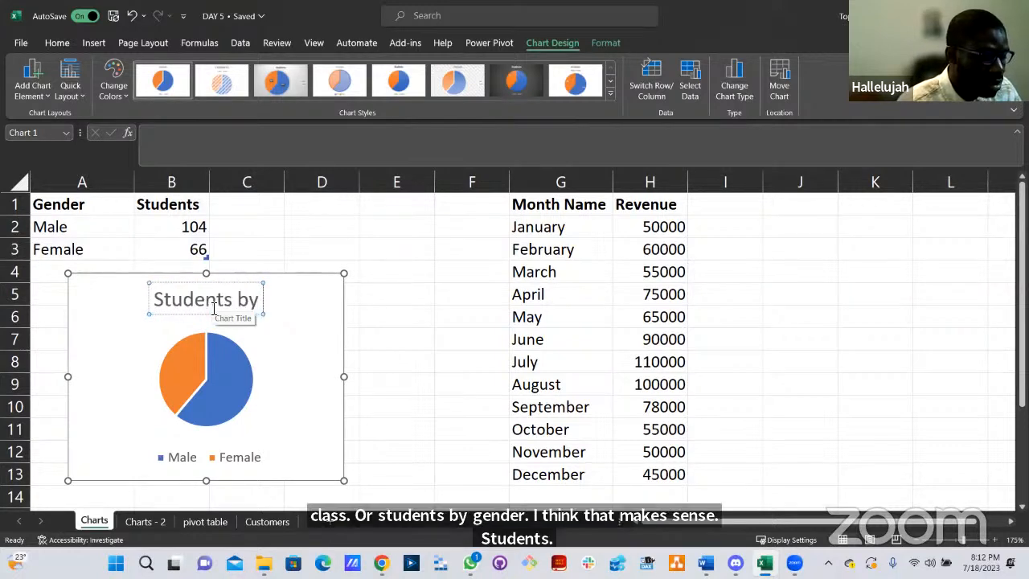
text( Gender)
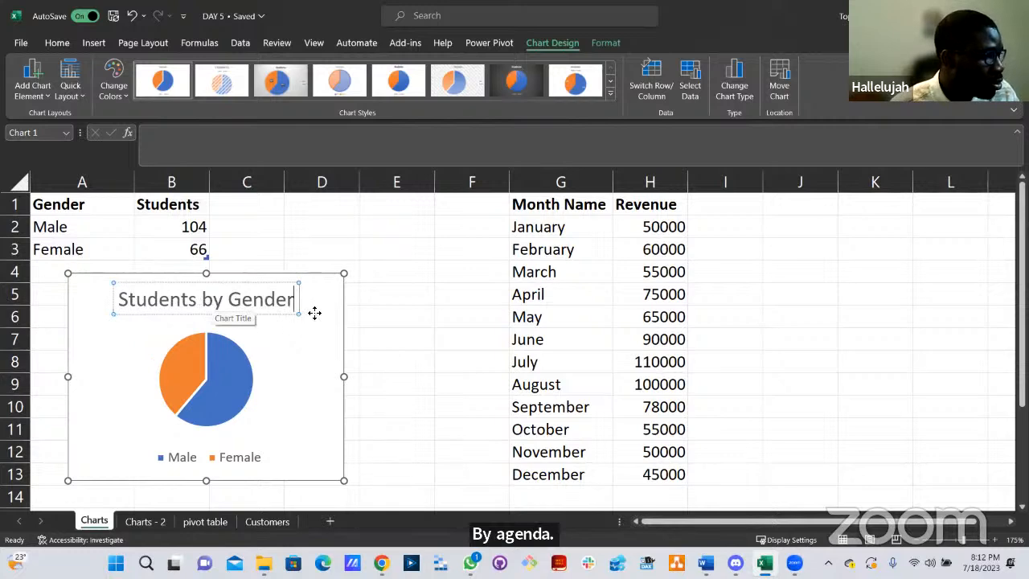
Reduce the chart title's font size to 11 and change its font color to black.
click(71, 41)
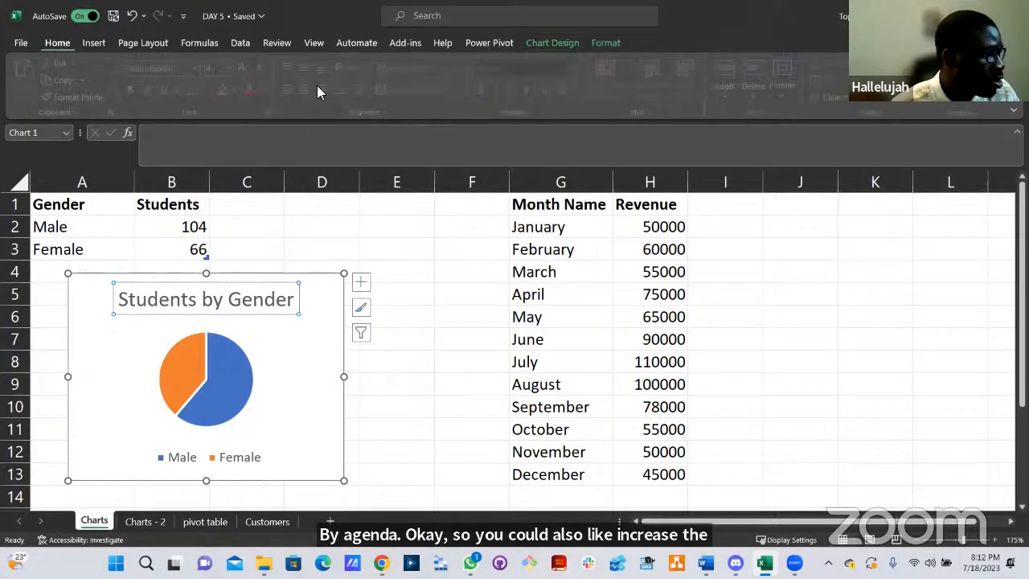
click(263, 67)
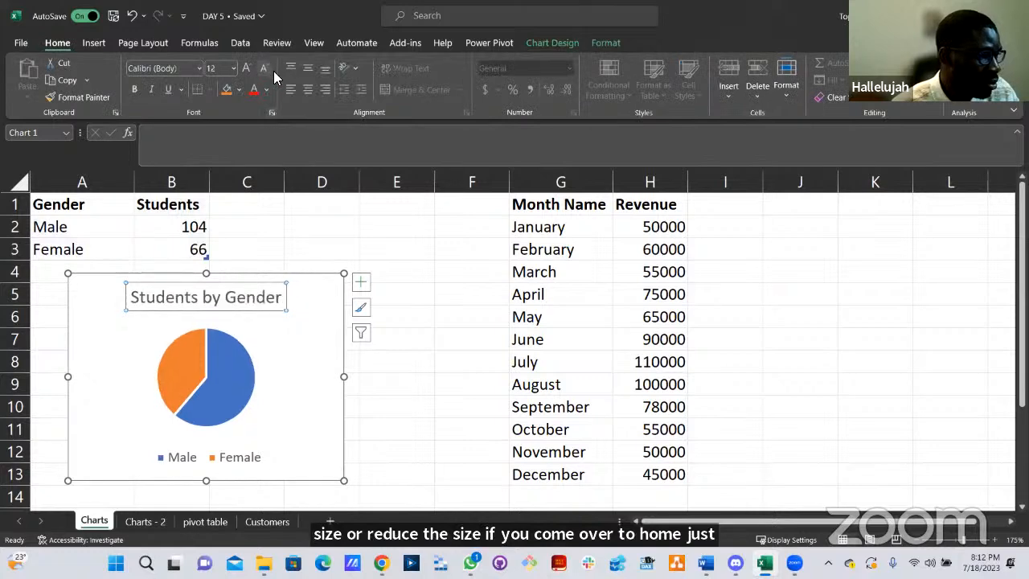
click(267, 70)
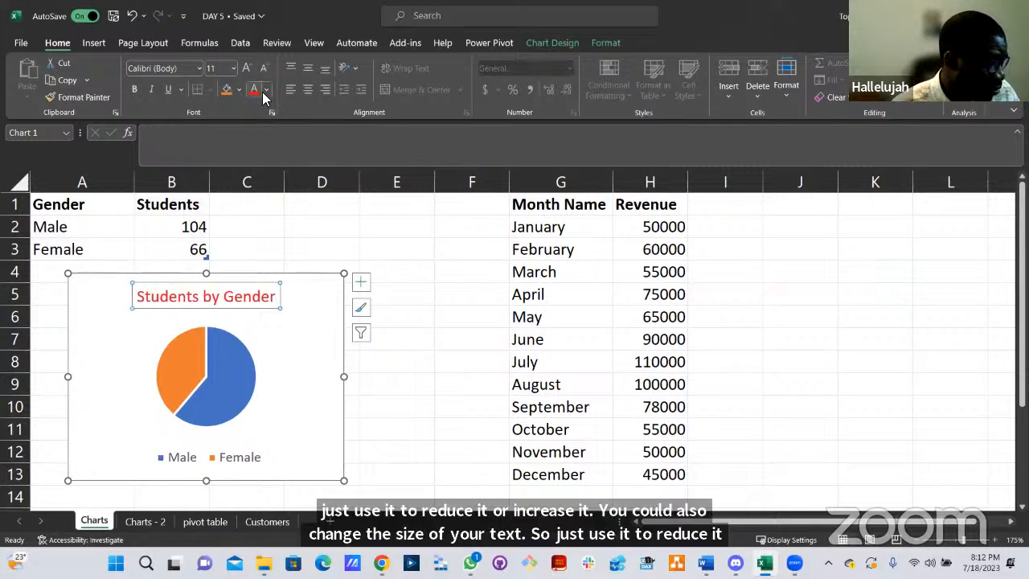
click(266, 90)
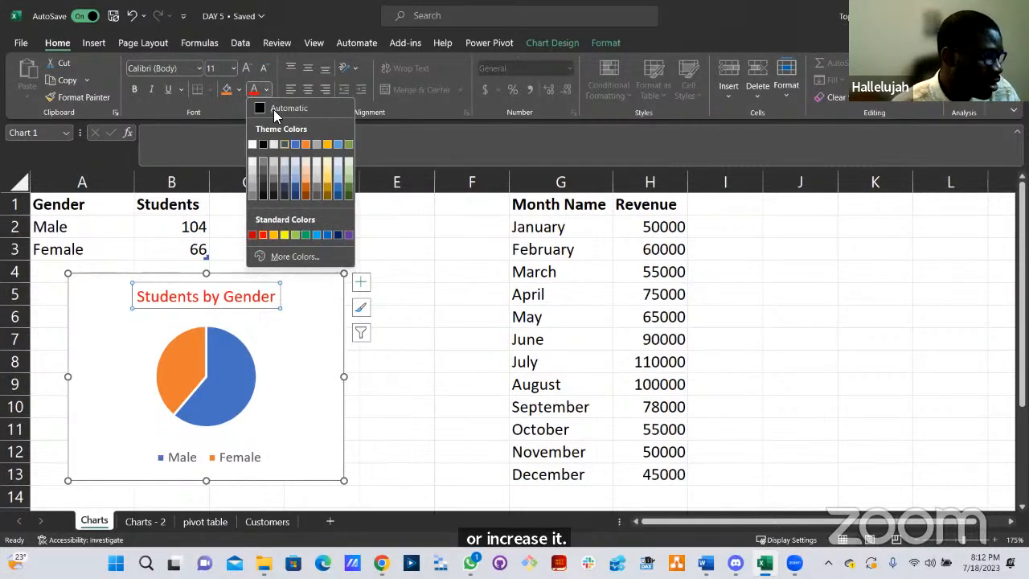
click(263, 144)
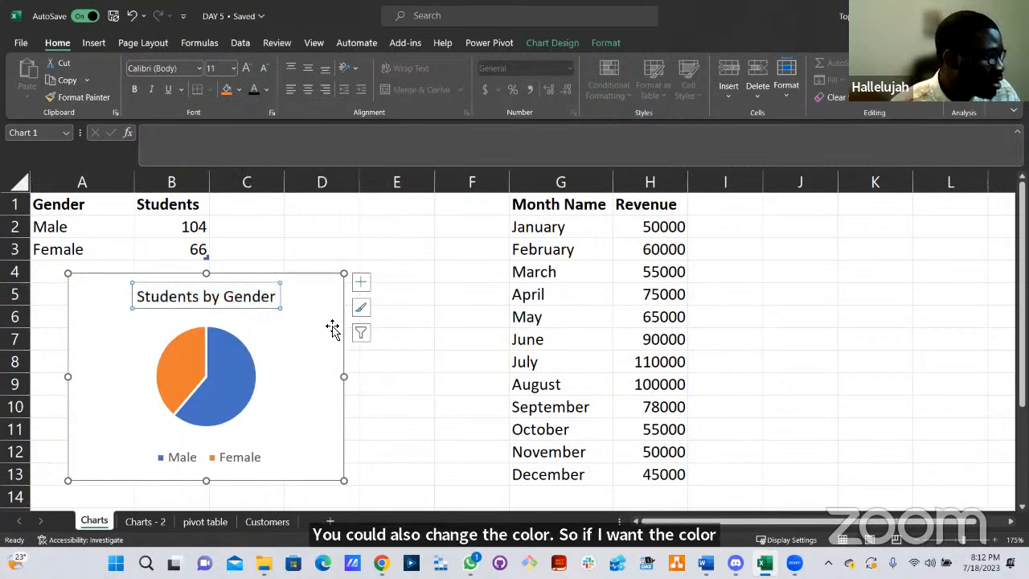
click(296, 345)
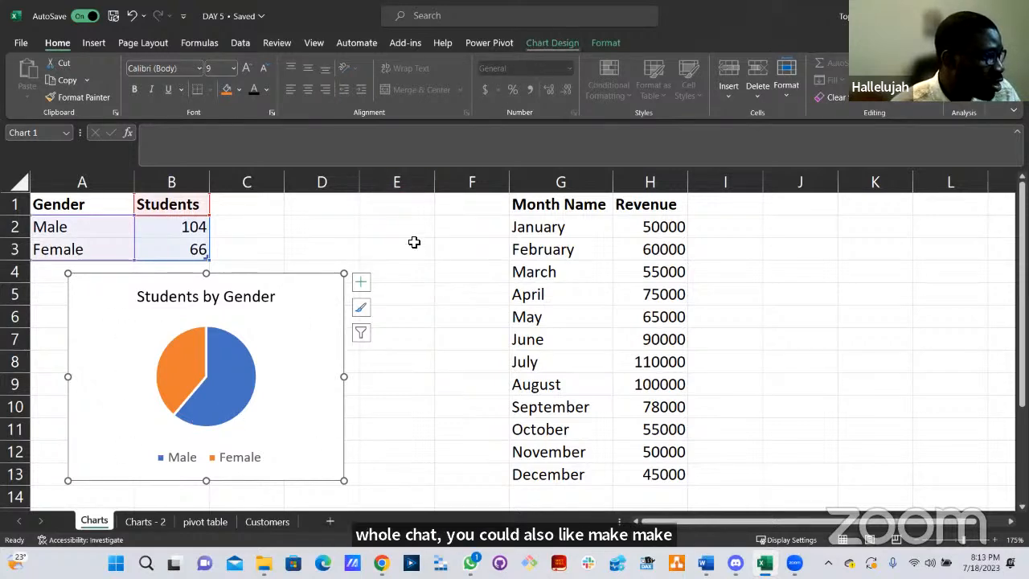
Review the pie chart's design and formatting options, including the full chart style gallery and the Change Chart Type dialog.
click(414, 222)
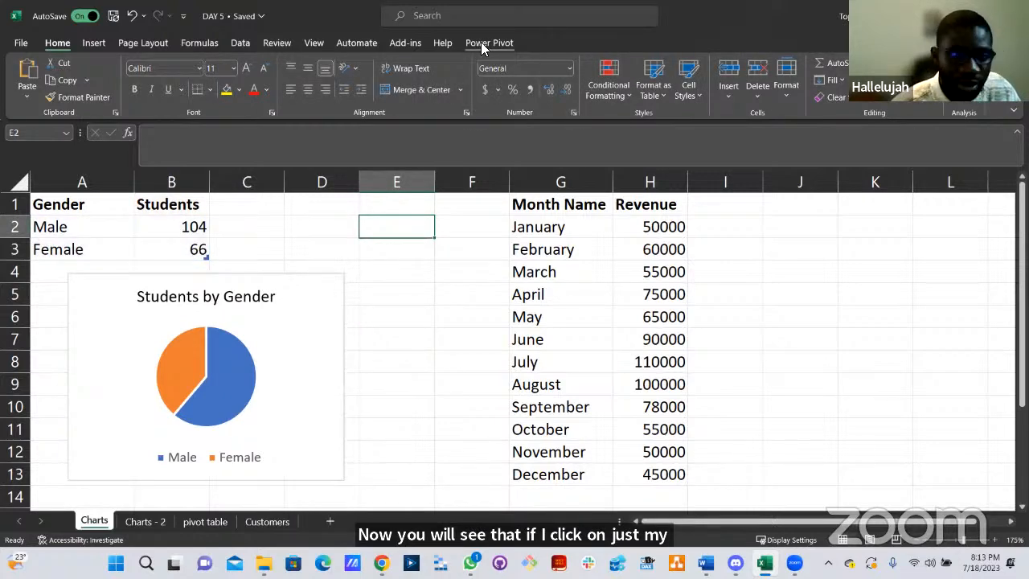
click(319, 294)
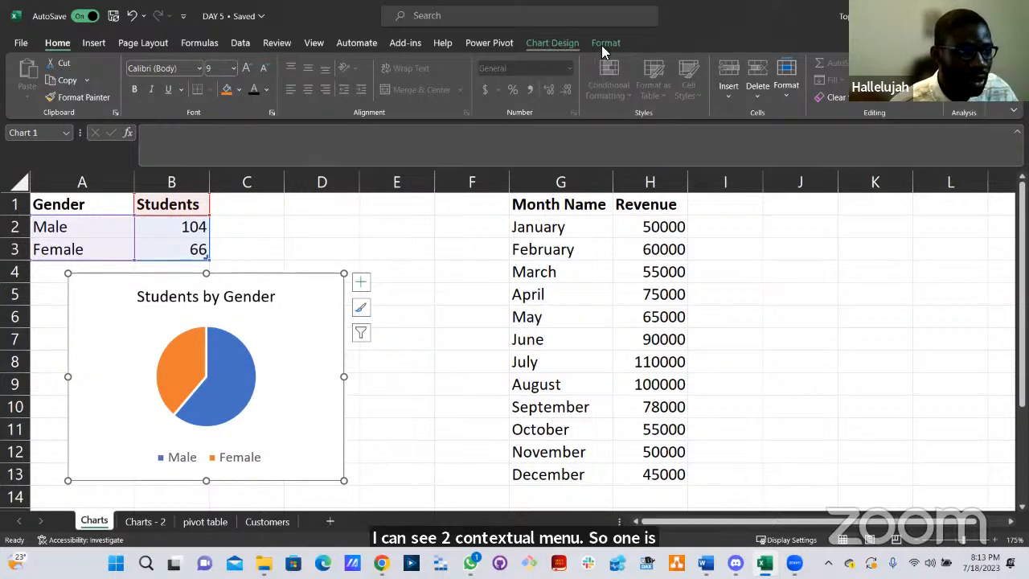
click(538, 44)
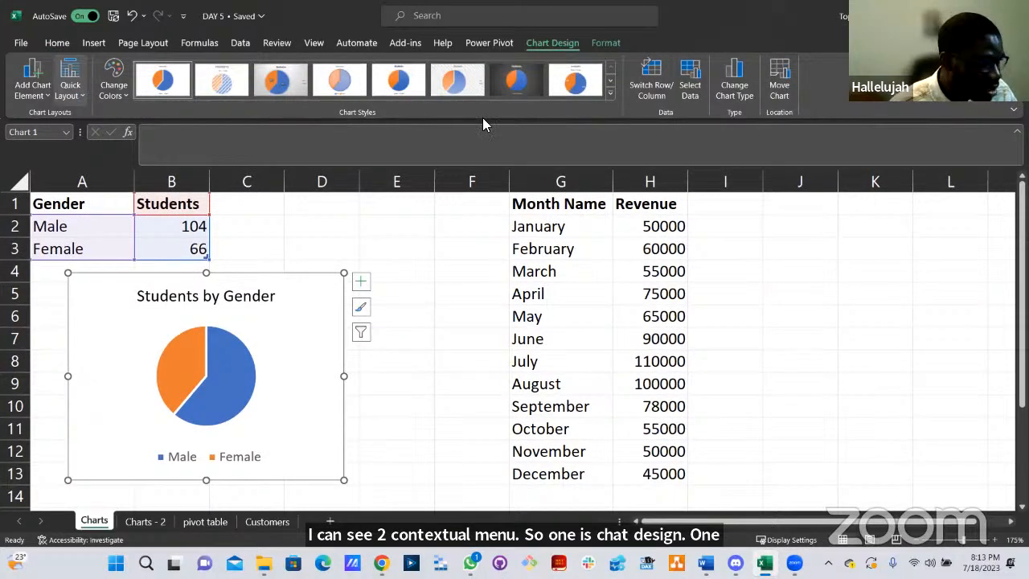
click(610, 92)
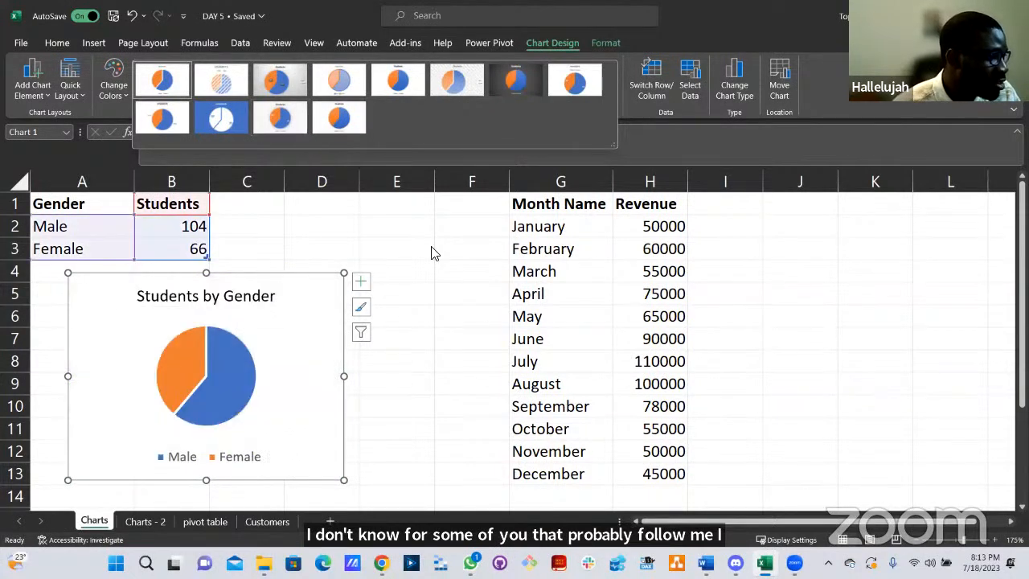
key(Escape)
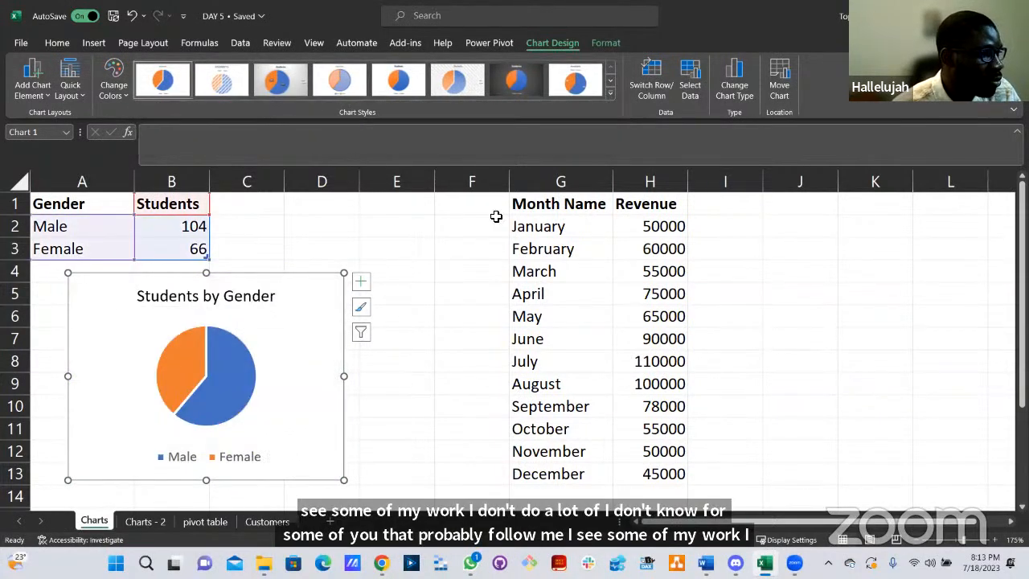
click(734, 84)
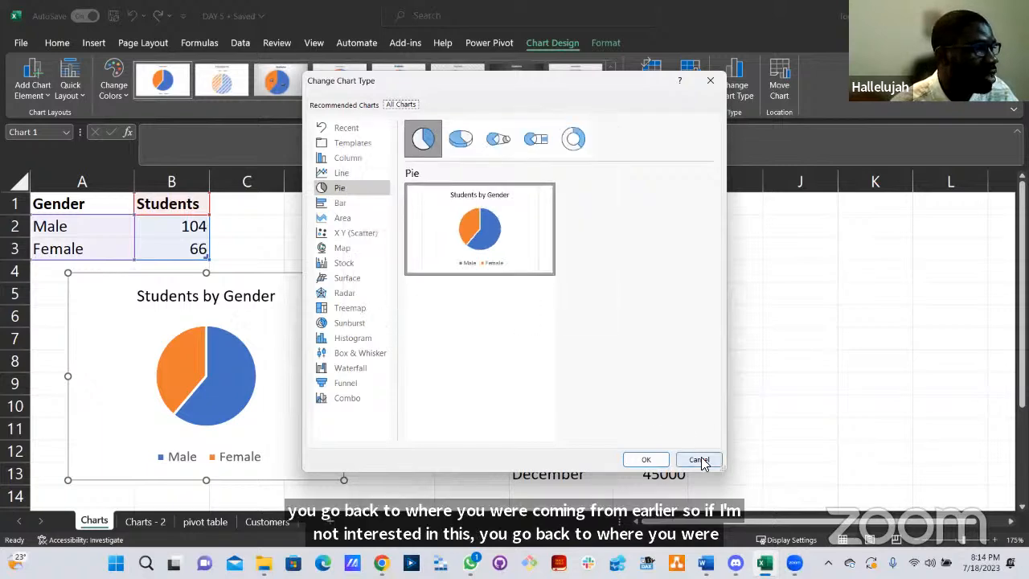
click(708, 82)
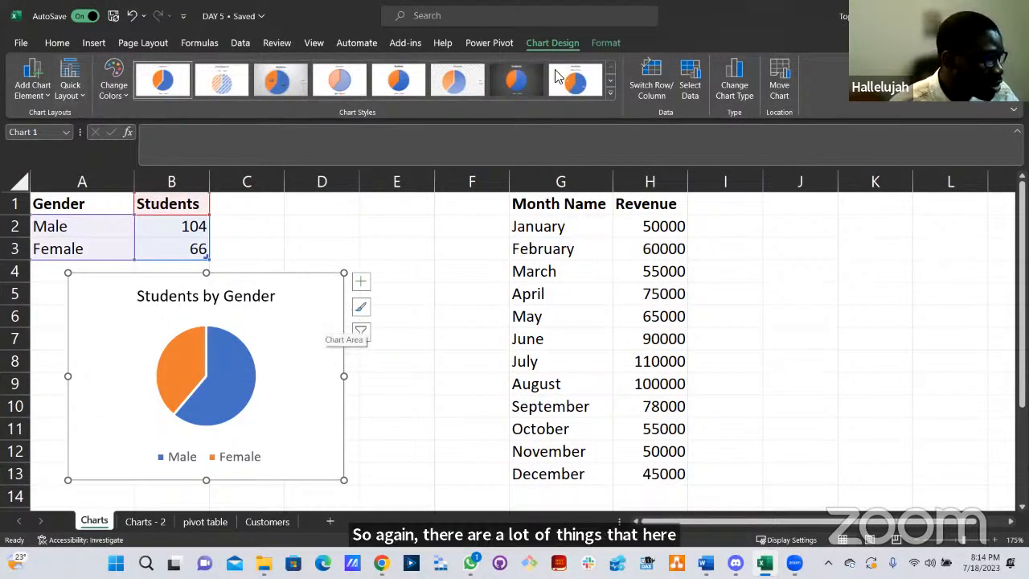
click(601, 43)
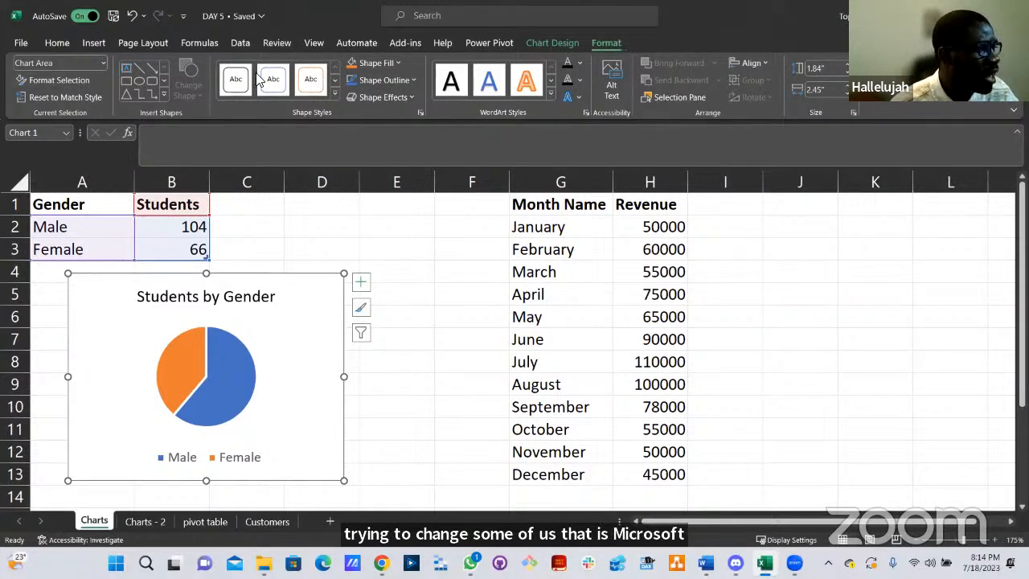
click(566, 45)
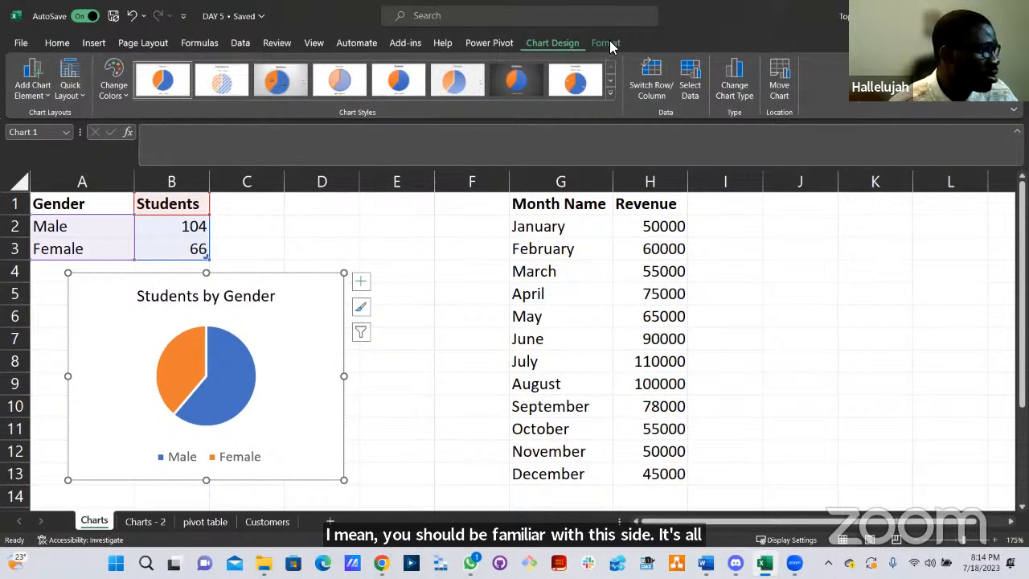
click(608, 44)
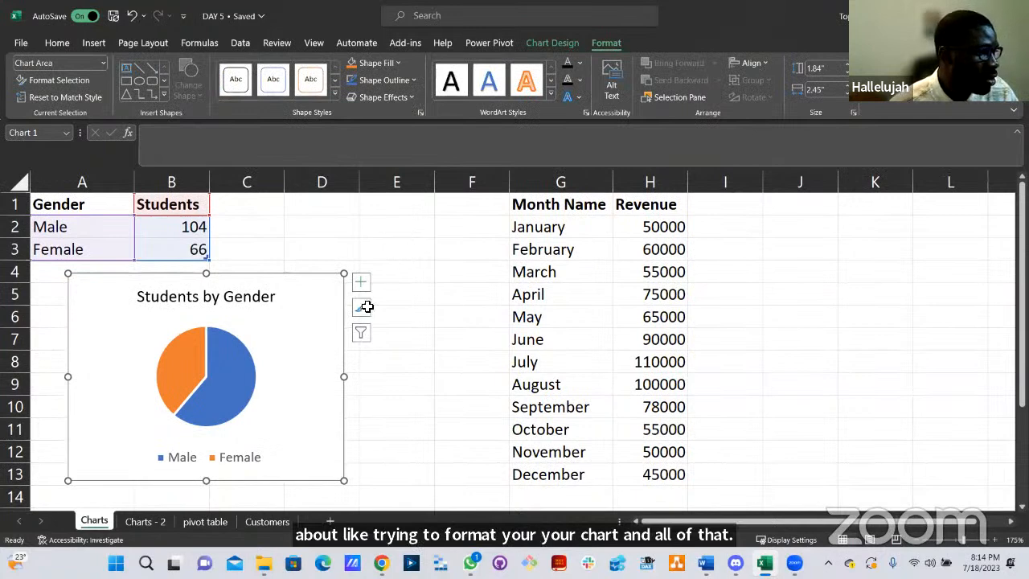
Remove the title from the pie chart through its chart elements and add it back.
click(396, 249)
click(299, 347)
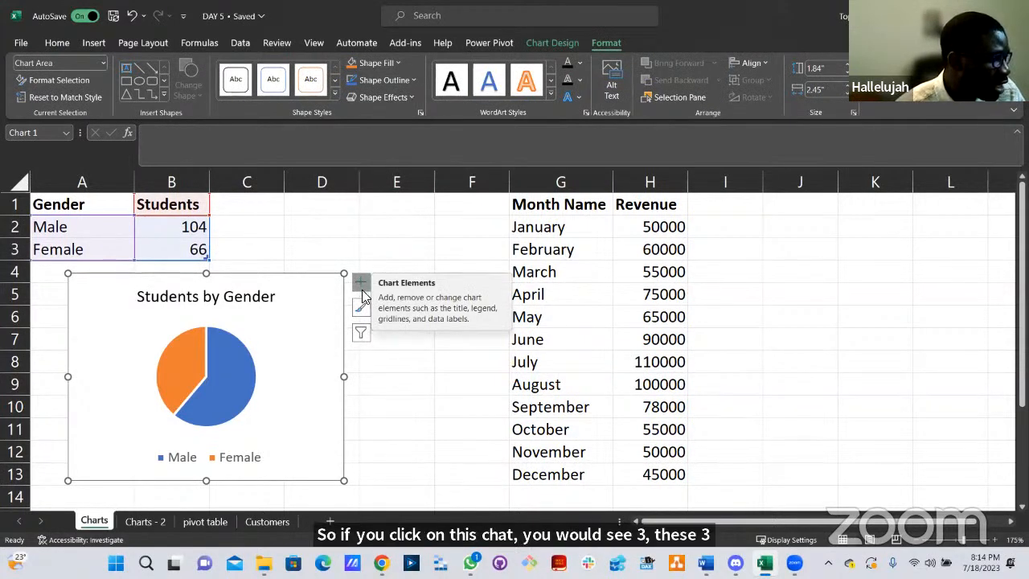
click(361, 285)
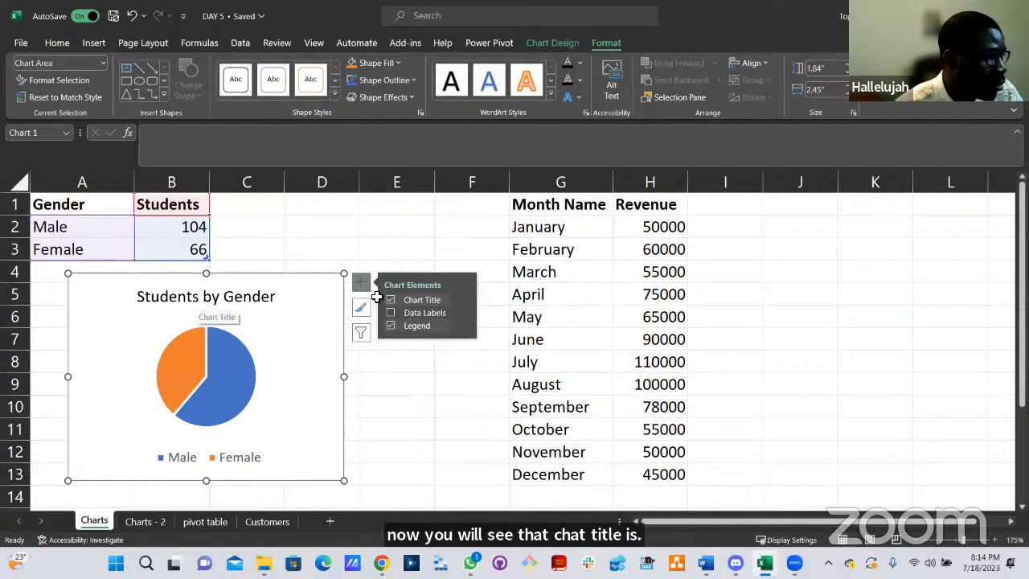
click(391, 302)
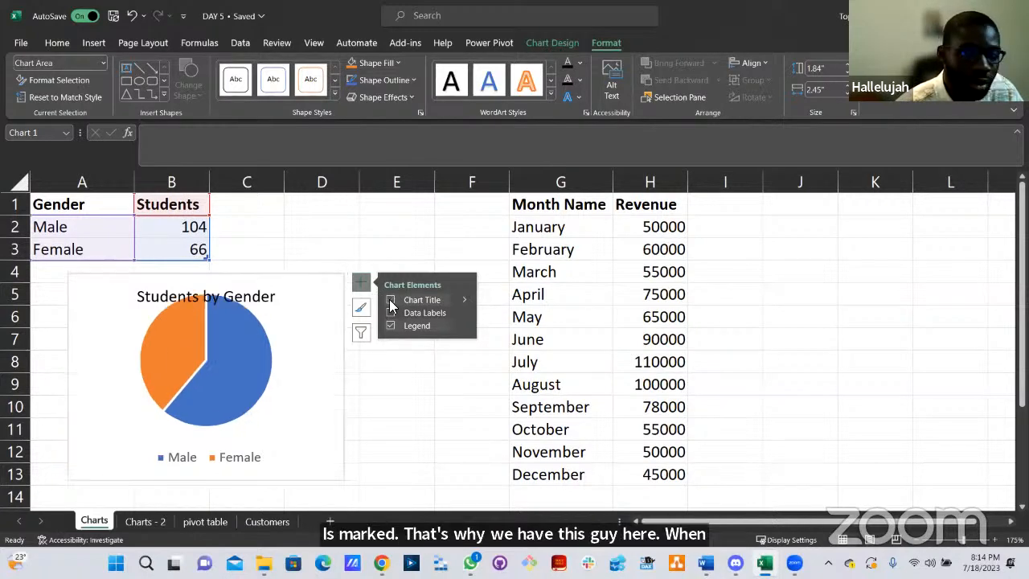
click(391, 301)
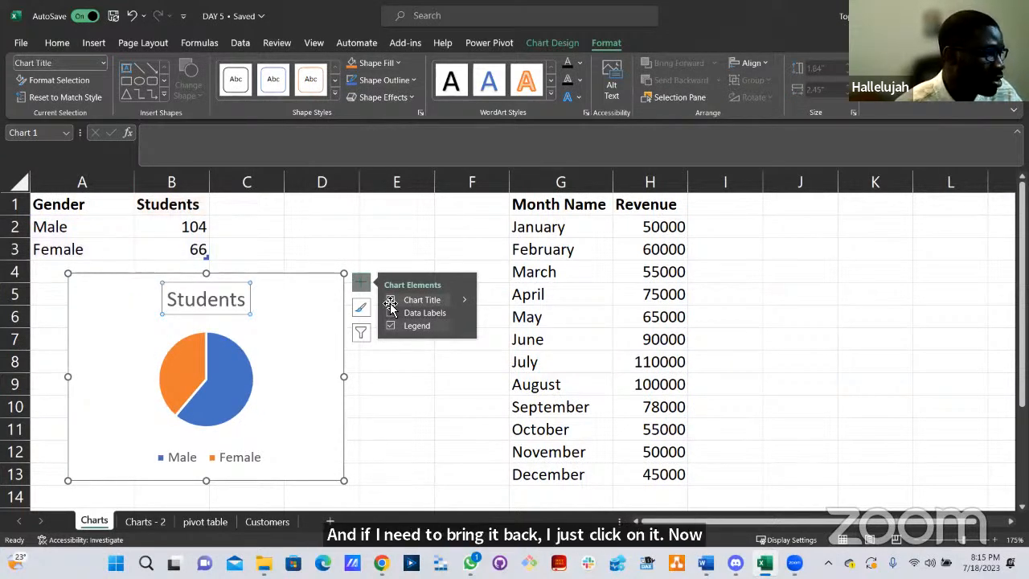
click(246, 300)
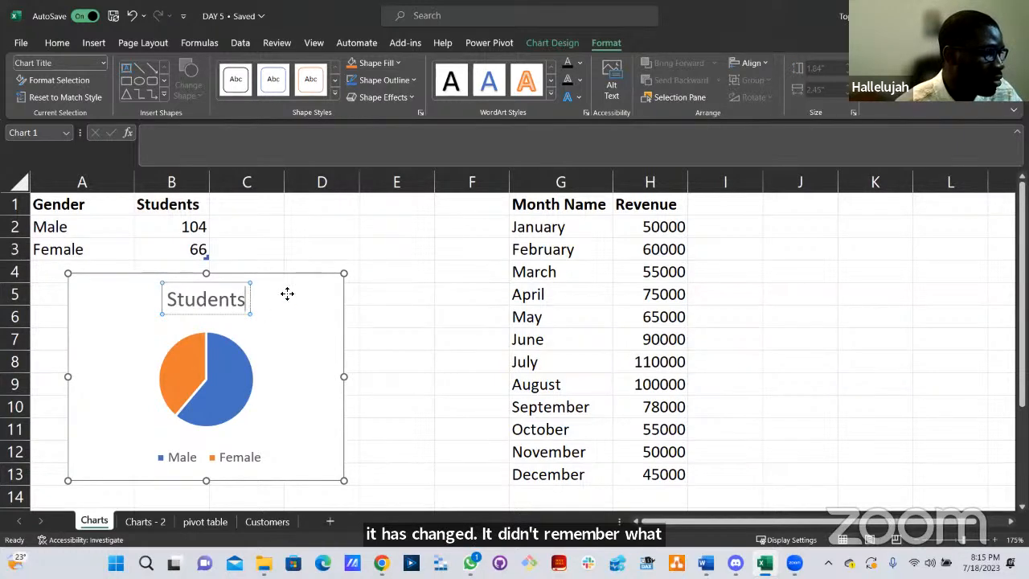
click(338, 296)
Add data labels to the pie chart and examine the numbers on its slices.
click(359, 286)
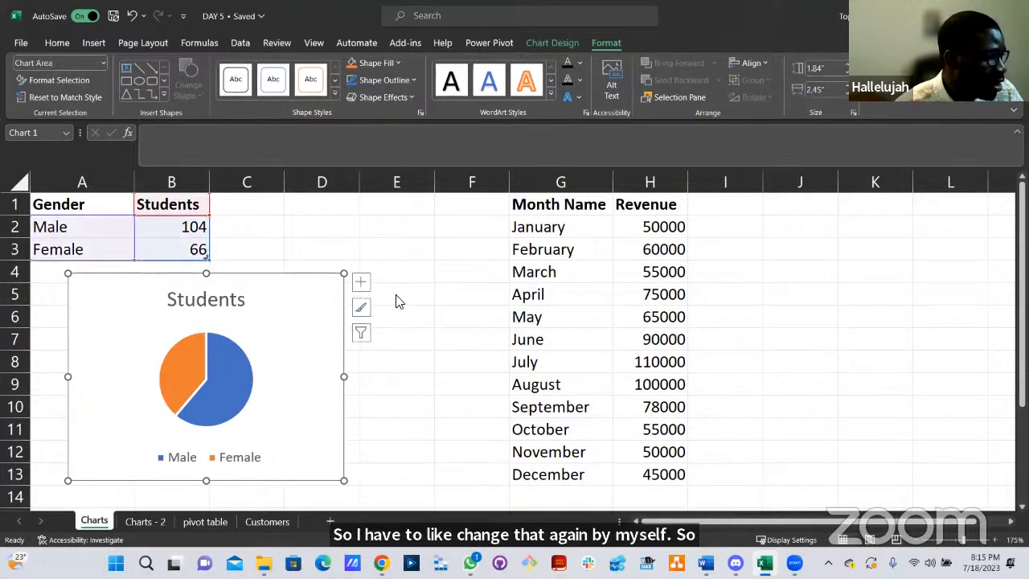
click(392, 313)
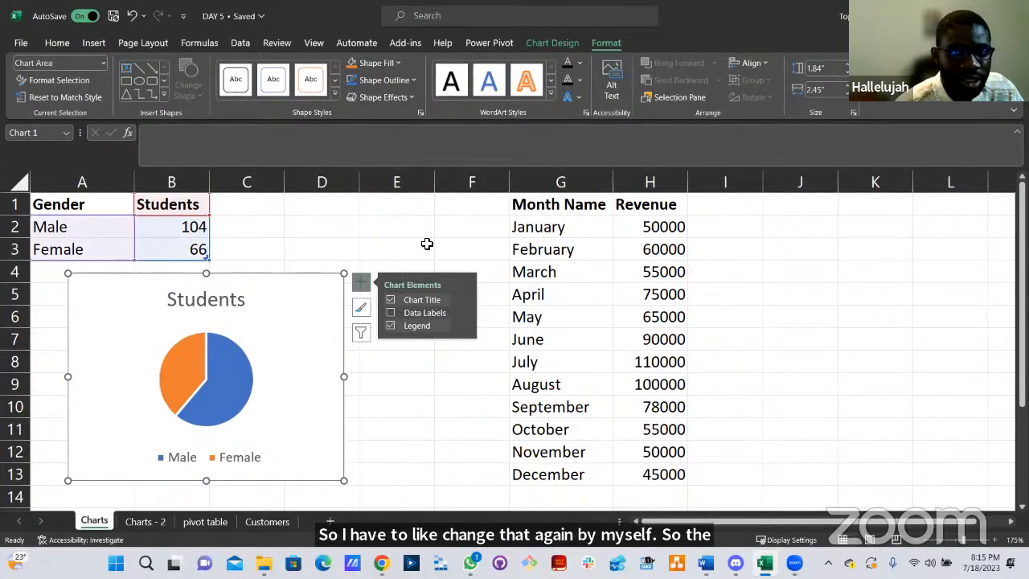
click(391, 313)
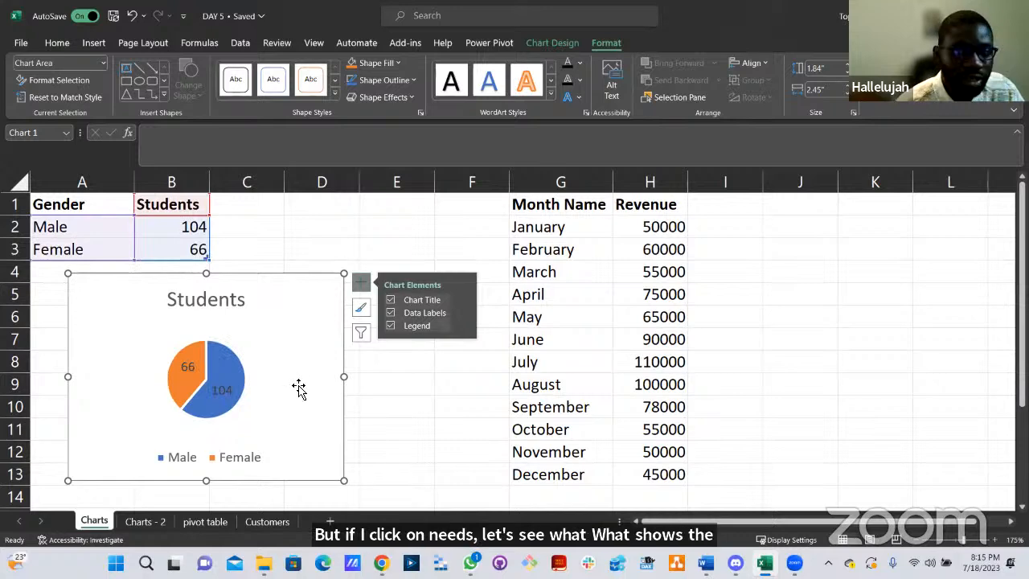
scroll(297, 388, up, 4)
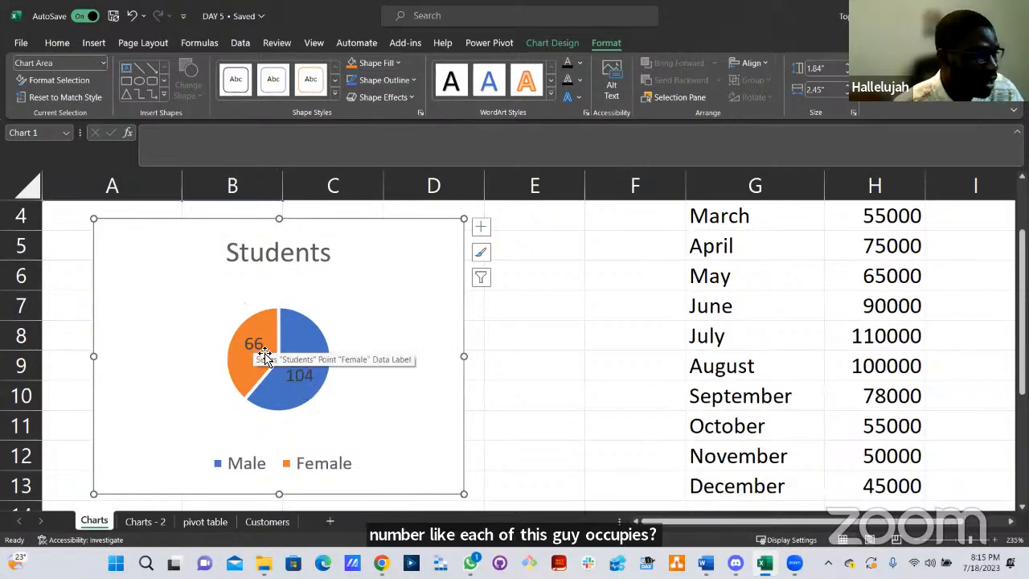
Remove the legend from the pie chart through its chart elements and add it back.
click(481, 227)
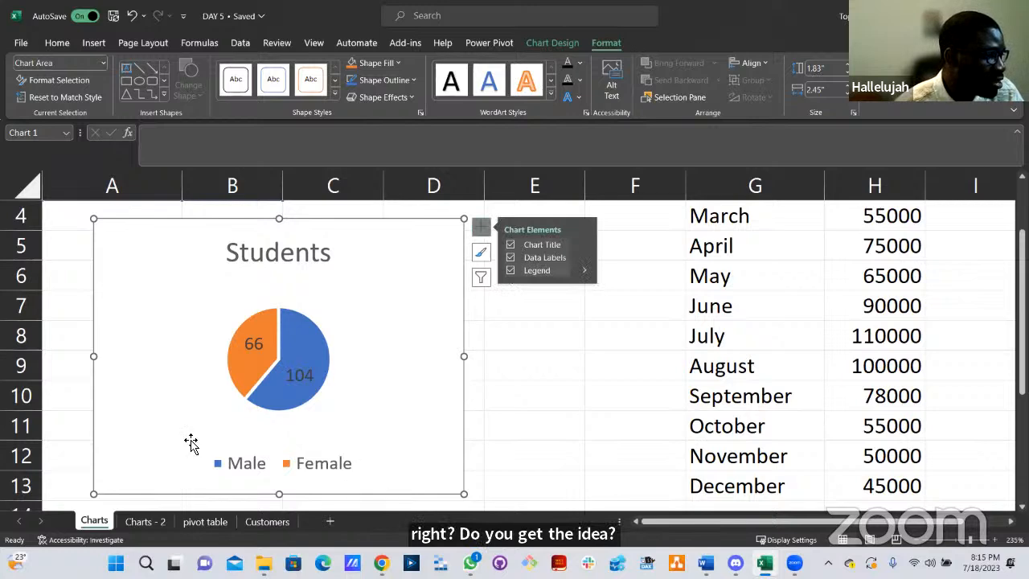
click(510, 271)
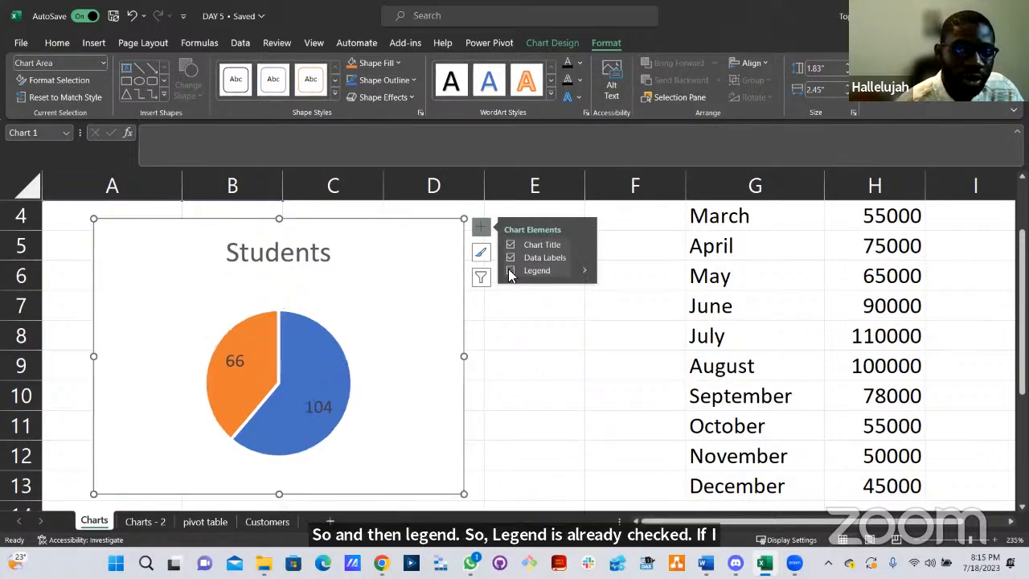
click(510, 273)
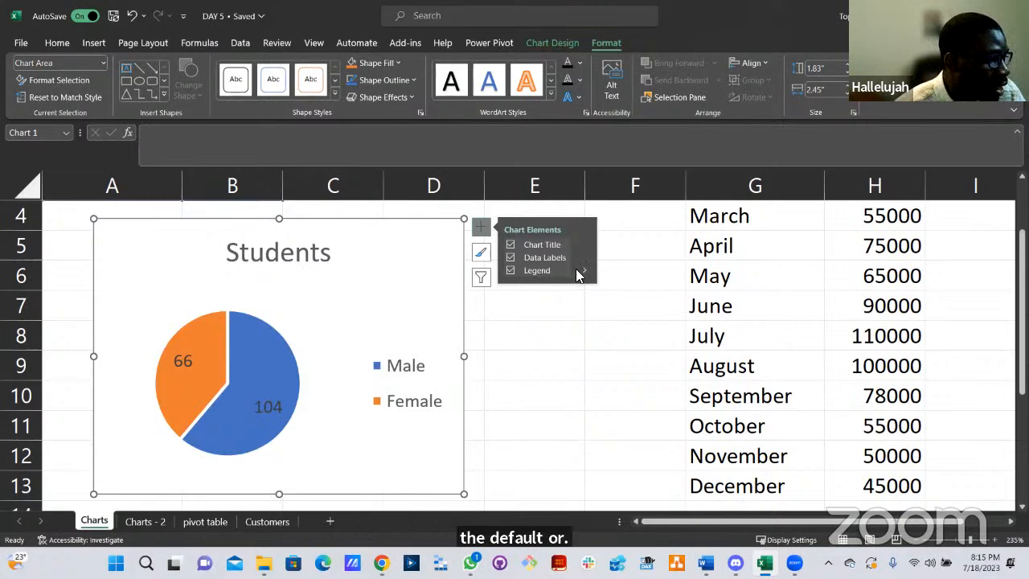
Try the pie chart's legend at the bottom and the top of the chart, then settle on the Bottom position.
mouse_move(582, 275)
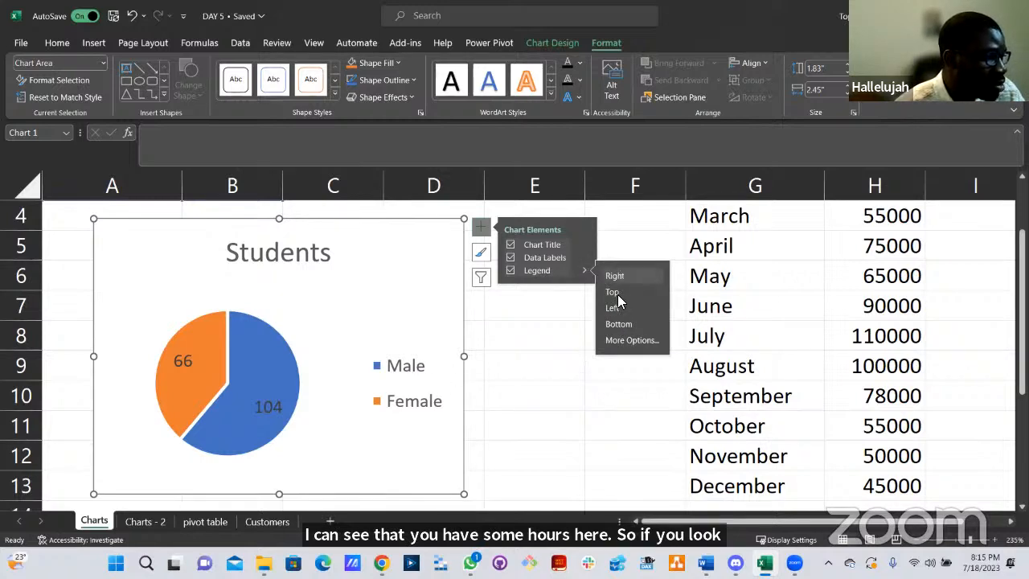
click(624, 323)
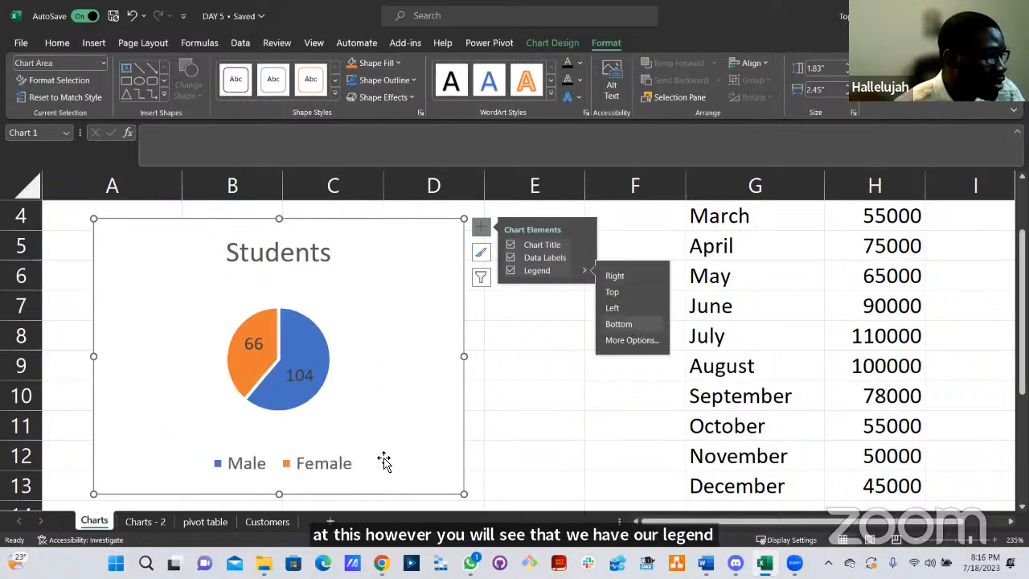
click(624, 292)
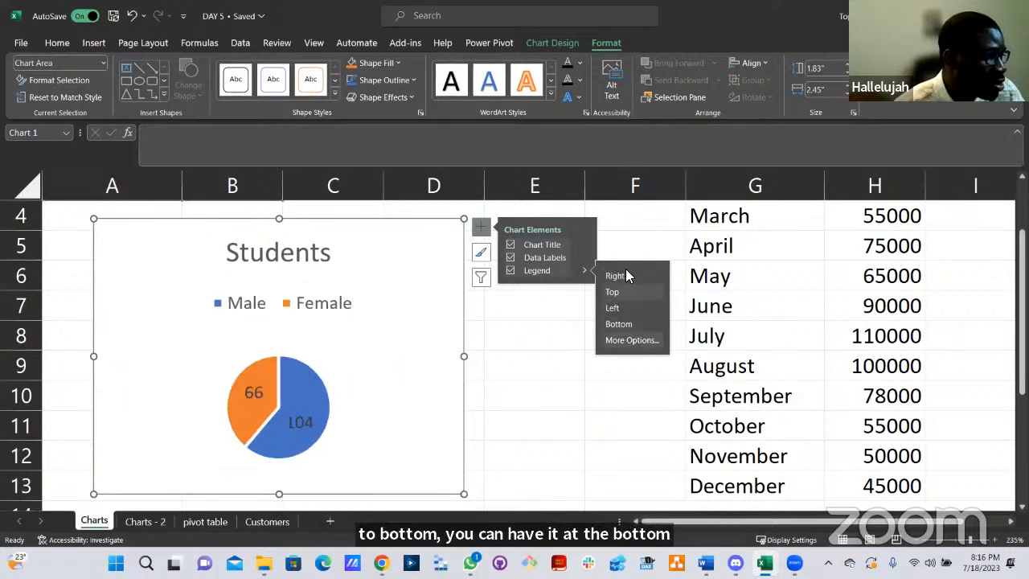
click(617, 325)
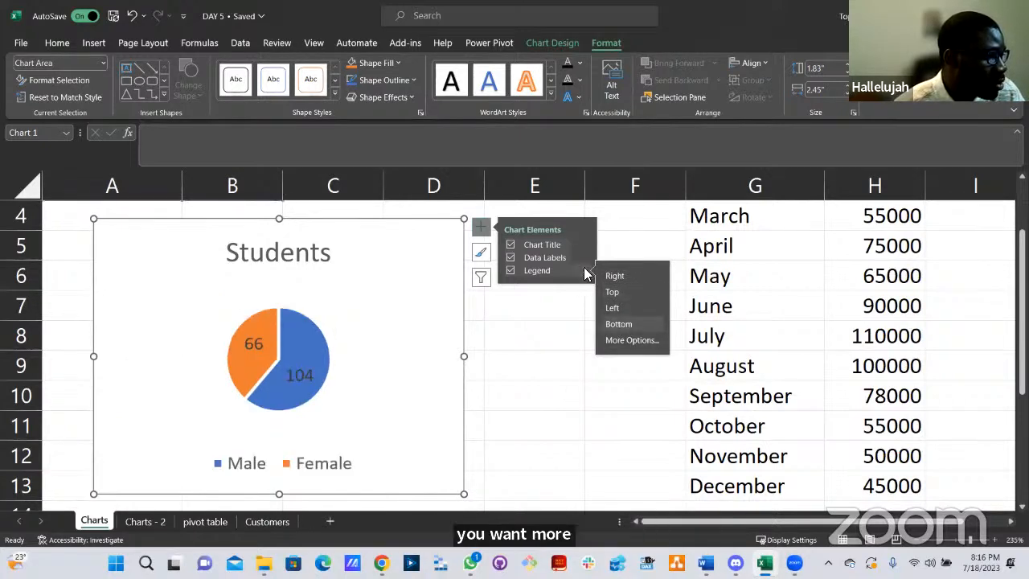
click(550, 341)
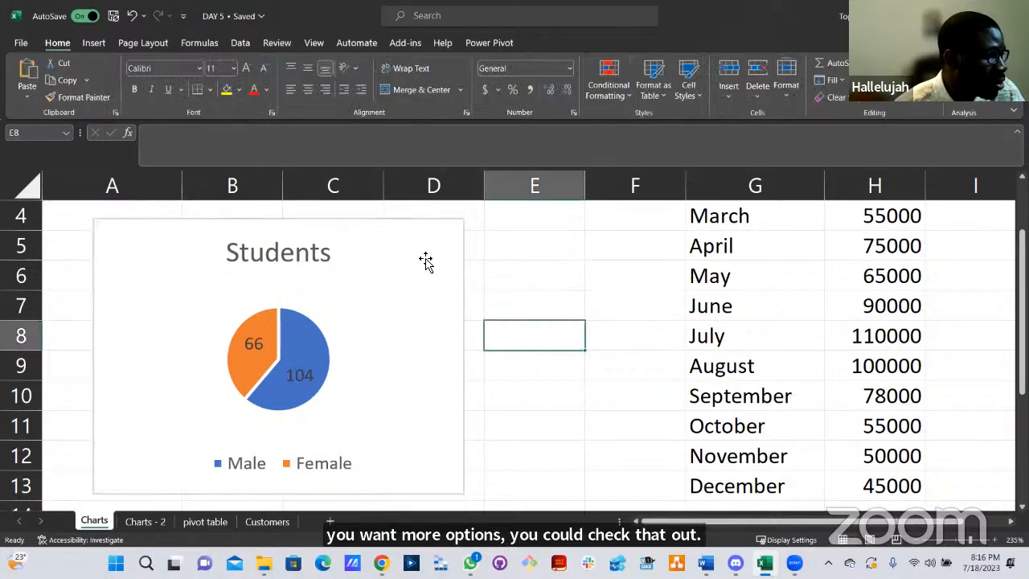
Review the position options available for the pie chart's data labels.
click(462, 239)
click(480, 229)
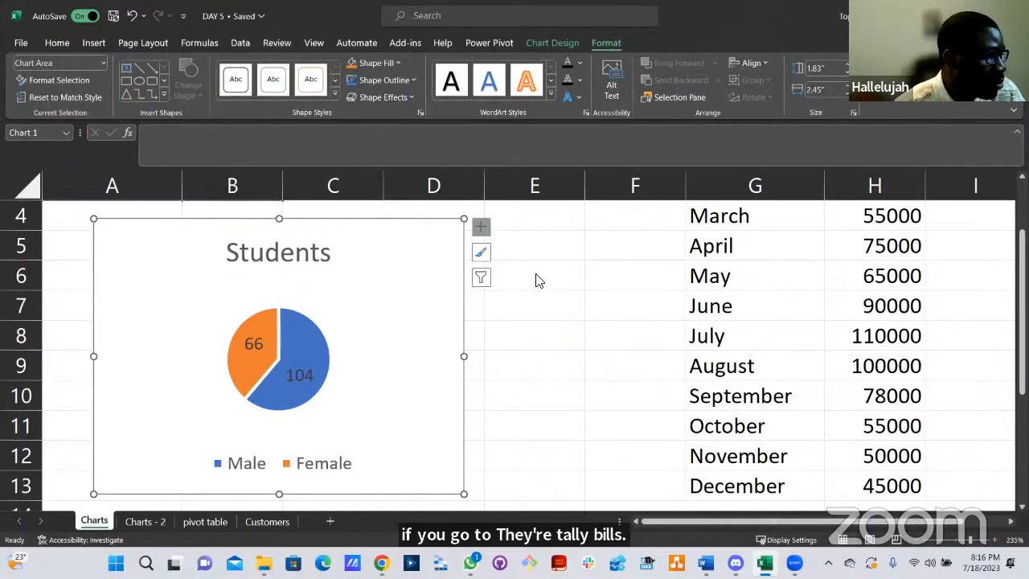
mouse_move(587, 258)
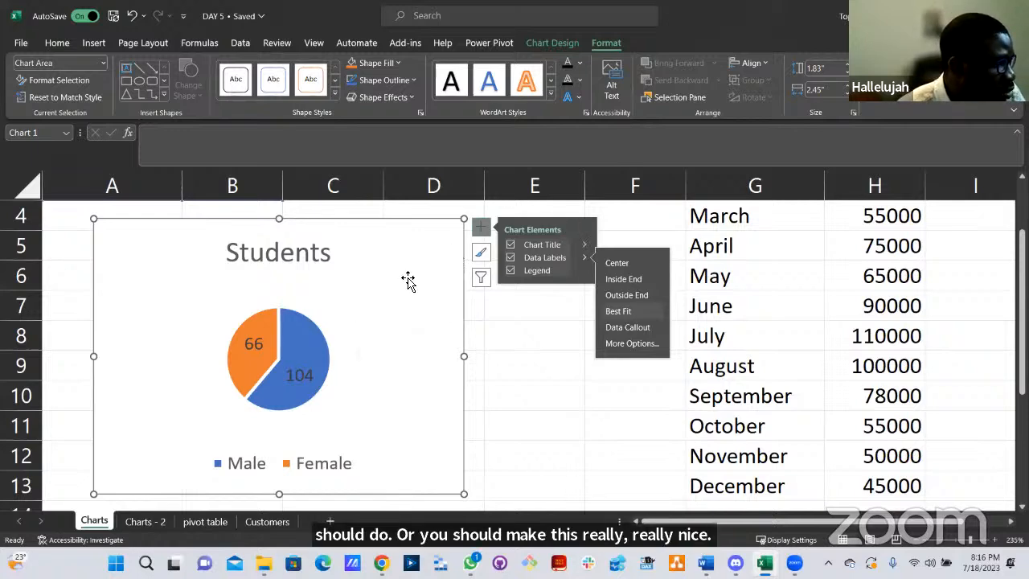
click(441, 249)
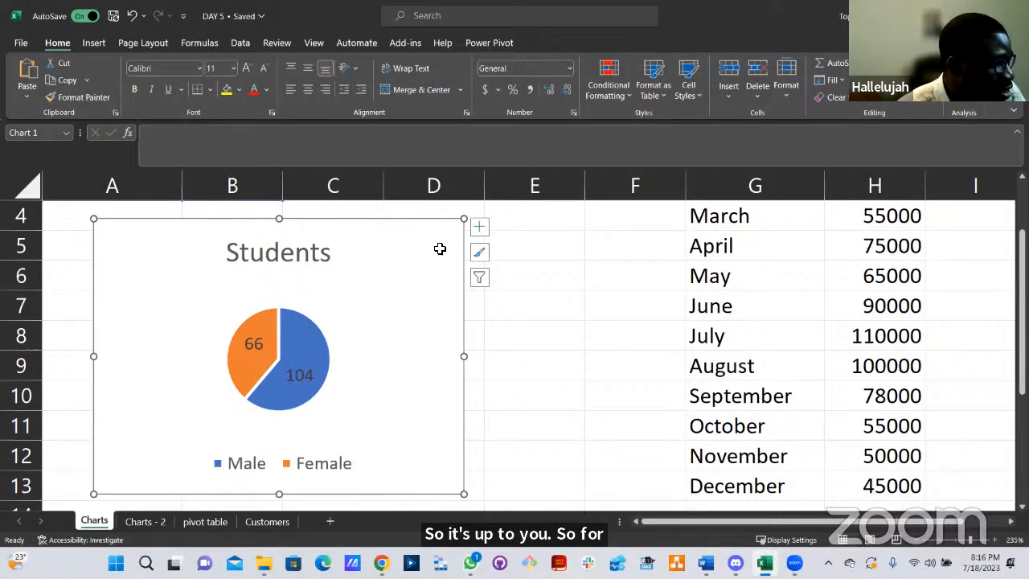
Try the chart title as a Centered Overlay on the pie, then return it to Above Chart.
click(481, 226)
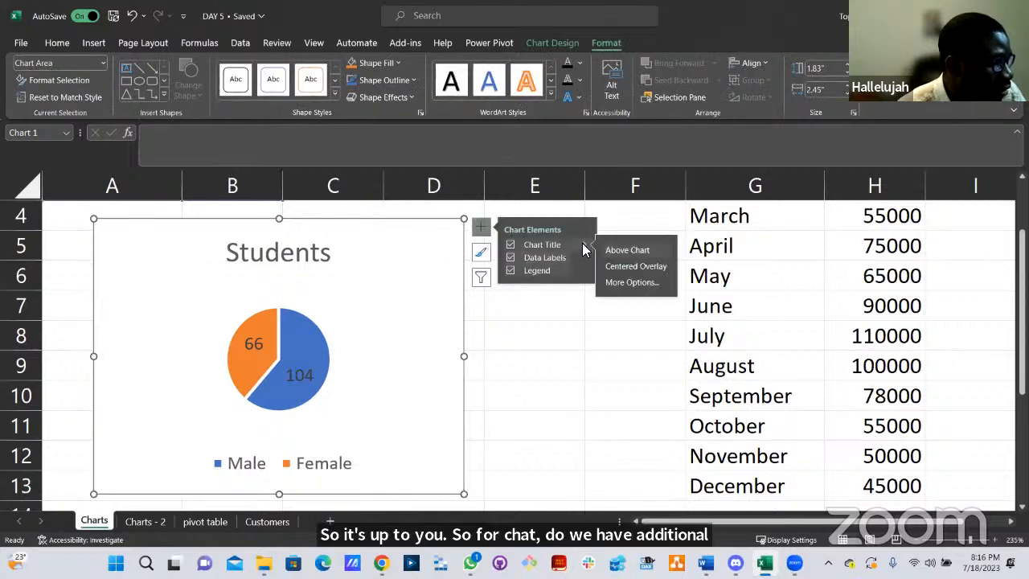
click(622, 265)
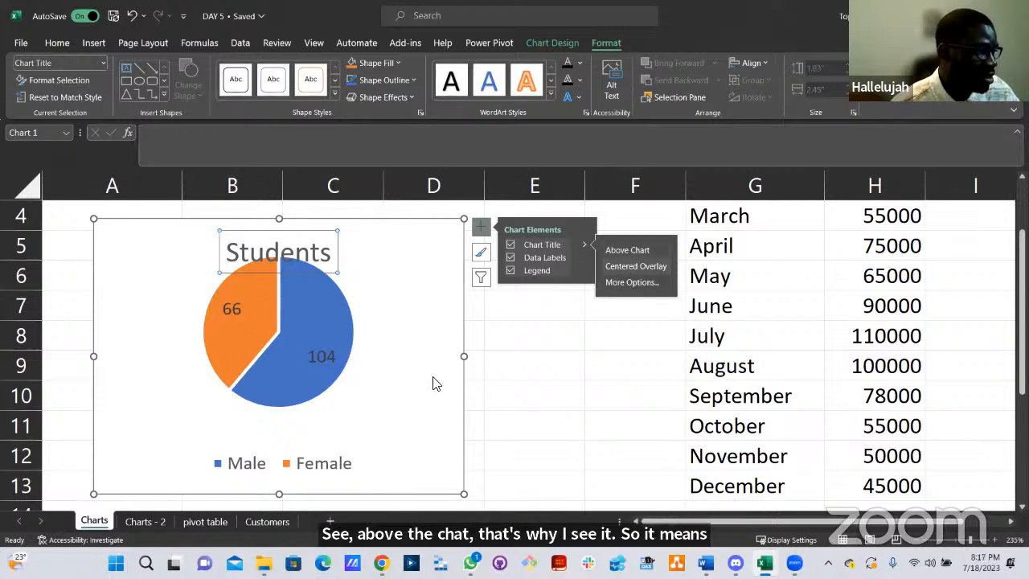
click(612, 258)
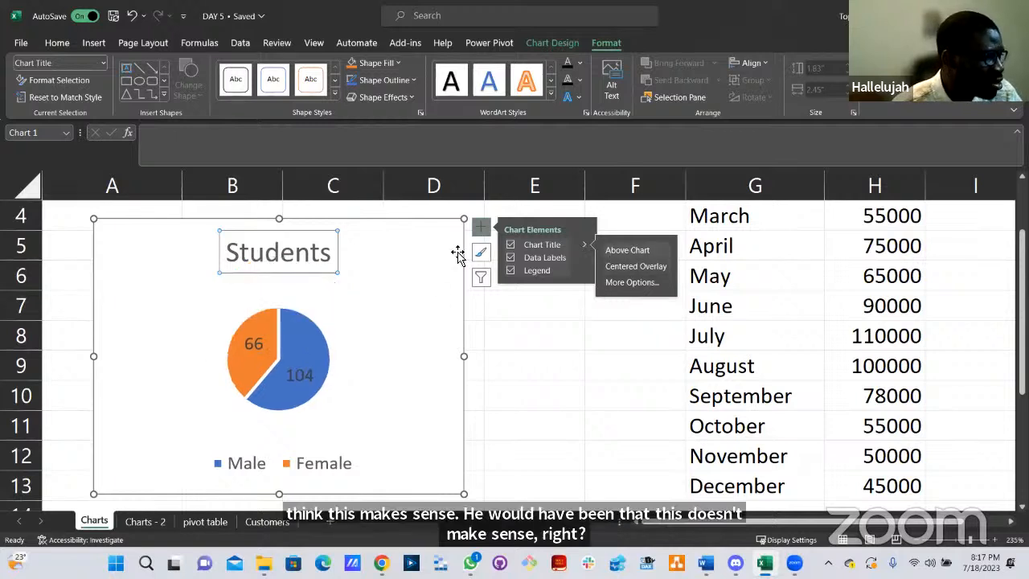
click(513, 336)
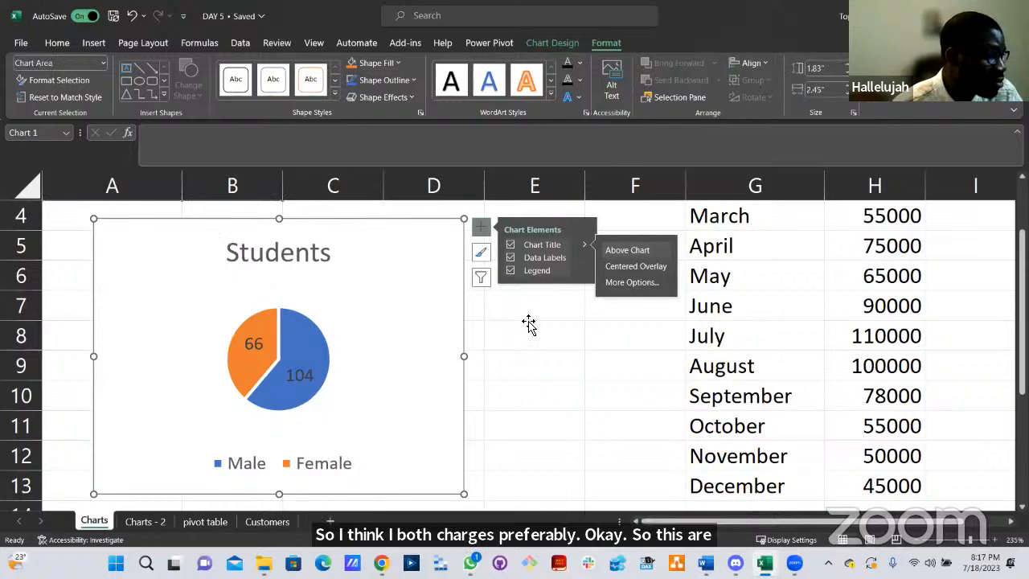
click(528, 323)
Examine the pie chart's element list, style gallery and colorful and monochromatic color palettes.
click(463, 245)
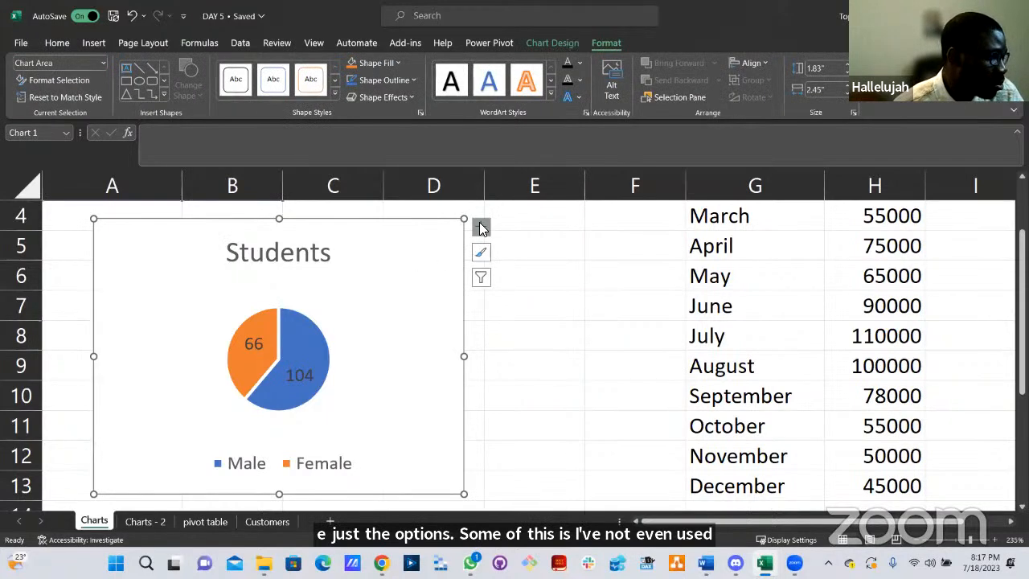
click(481, 229)
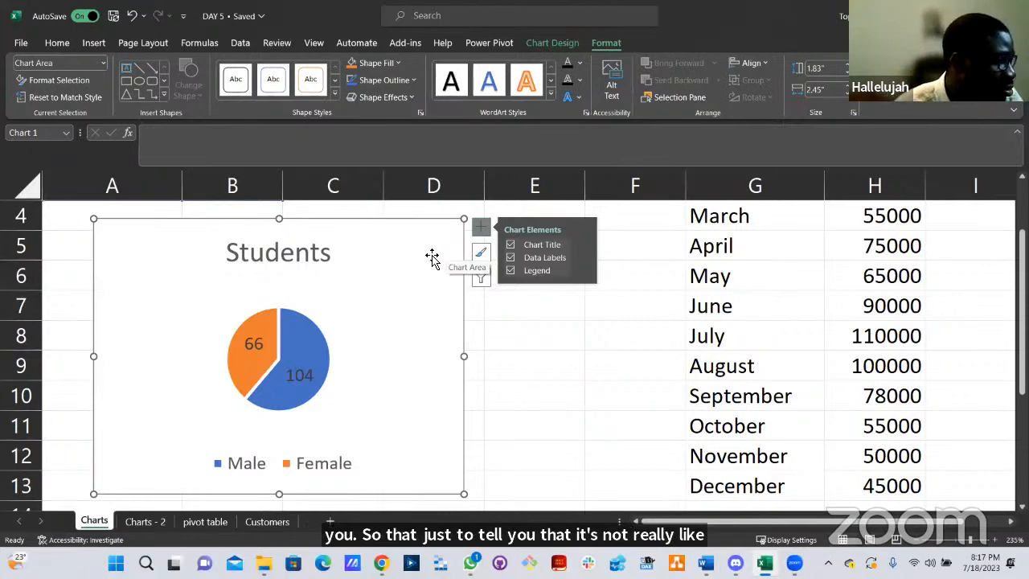
click(482, 256)
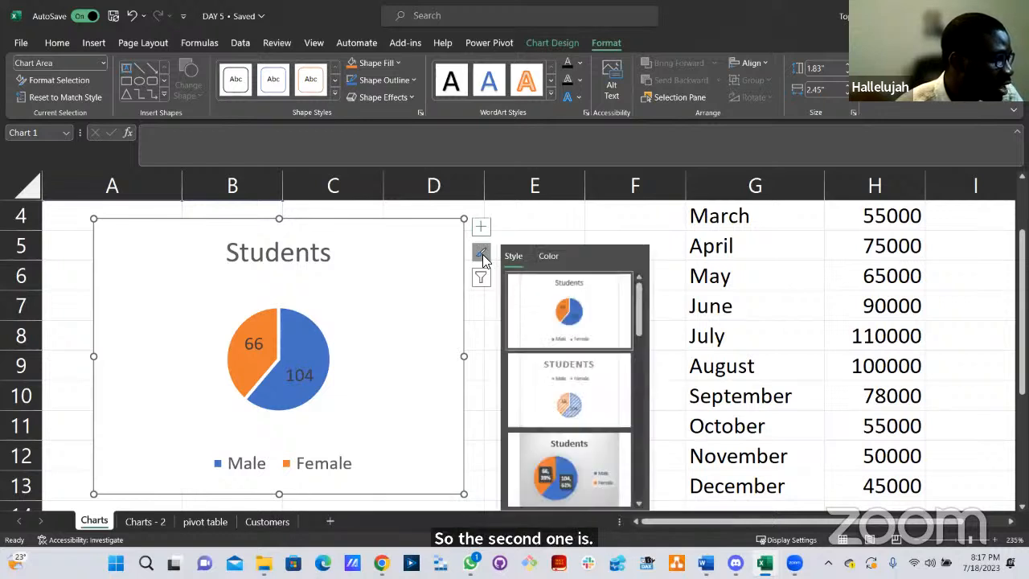
click(558, 42)
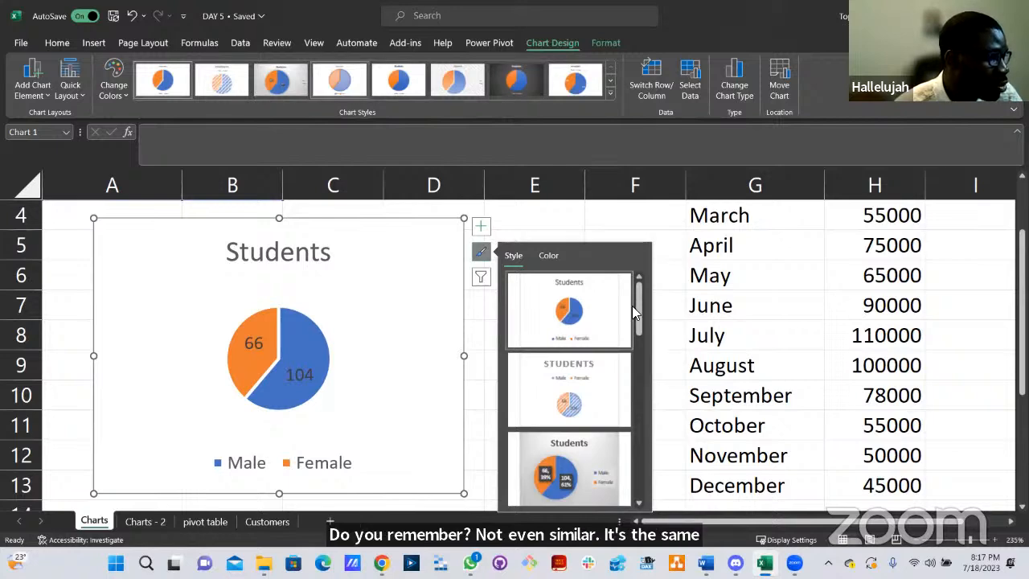
scroll(584, 414, down, 5)
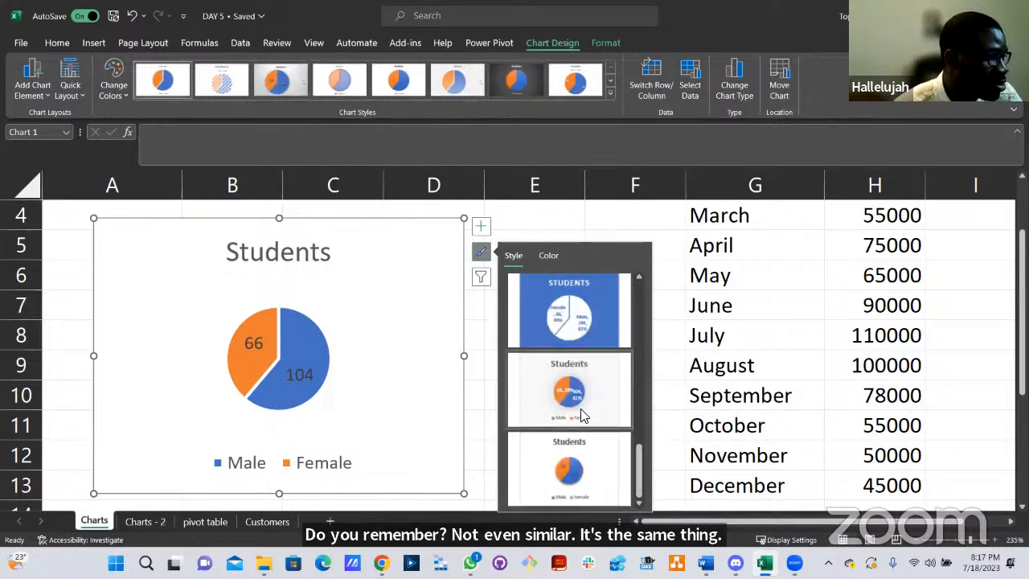
click(548, 254)
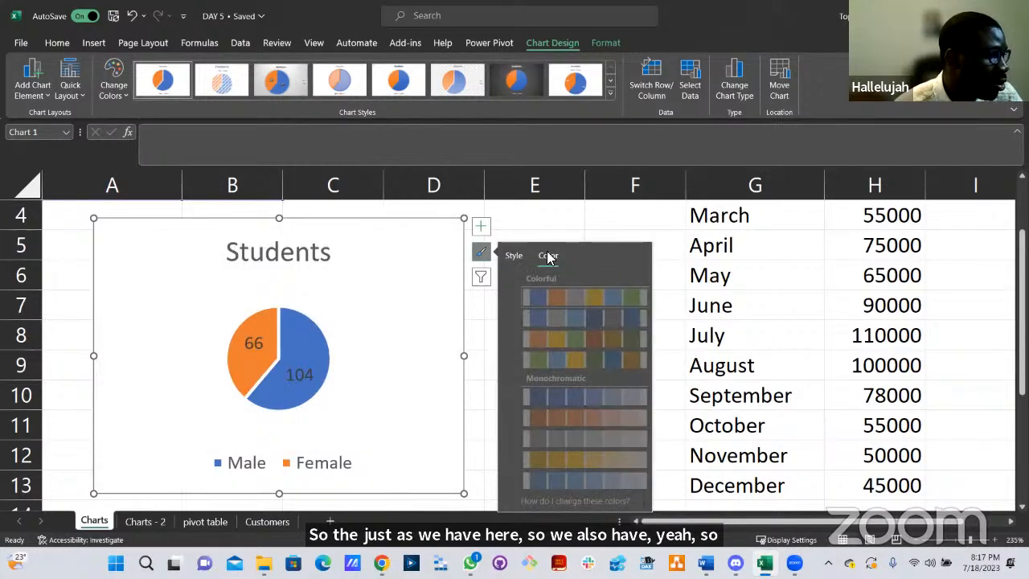
scroll(582, 418, down, 5)
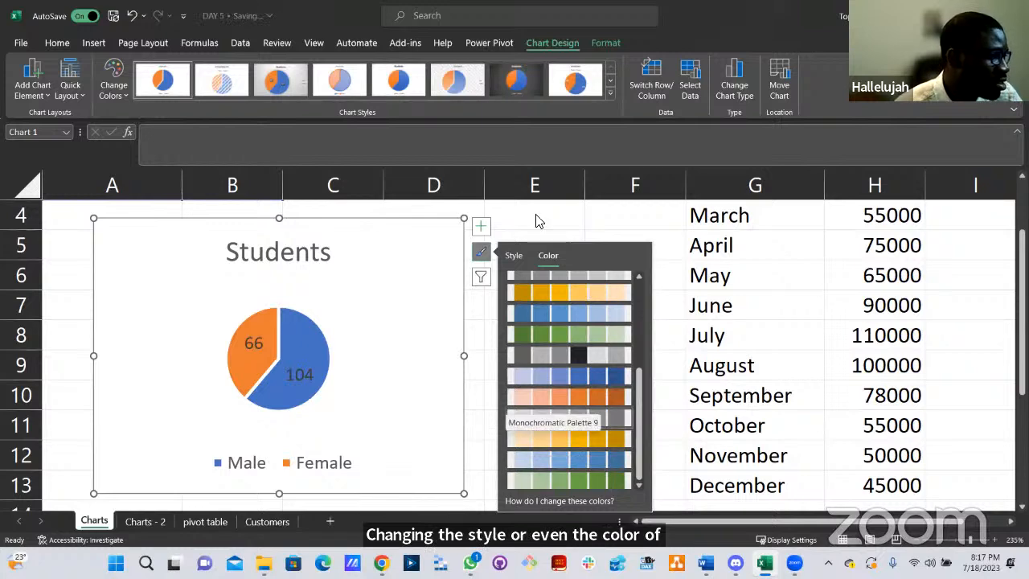
click(470, 255)
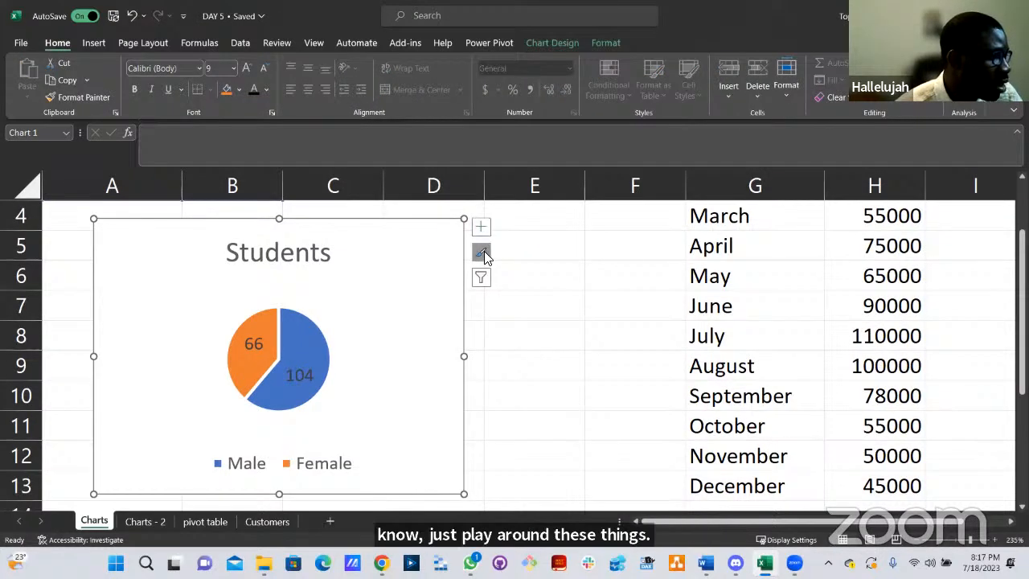
click(482, 252)
click(517, 232)
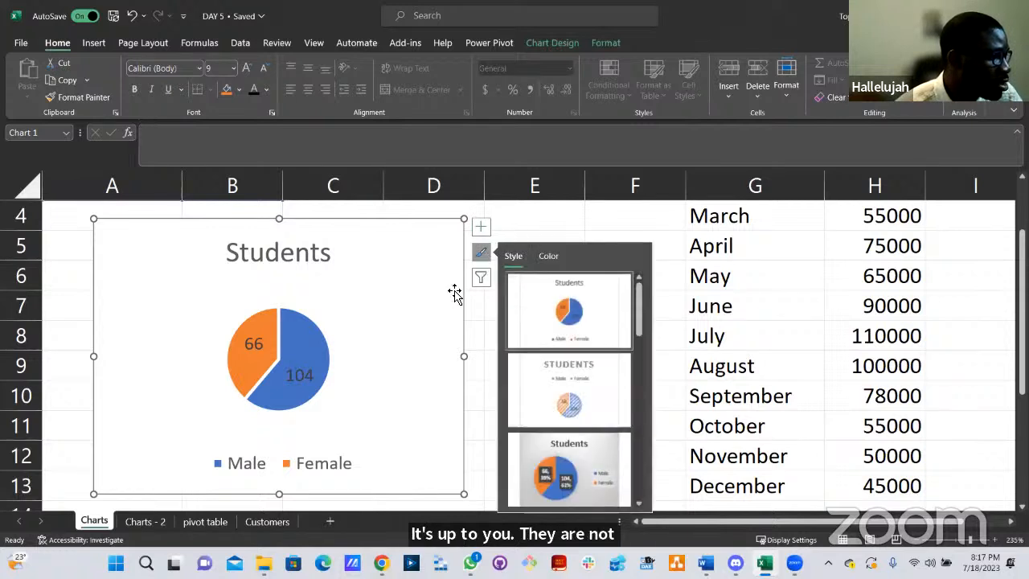
click(453, 287)
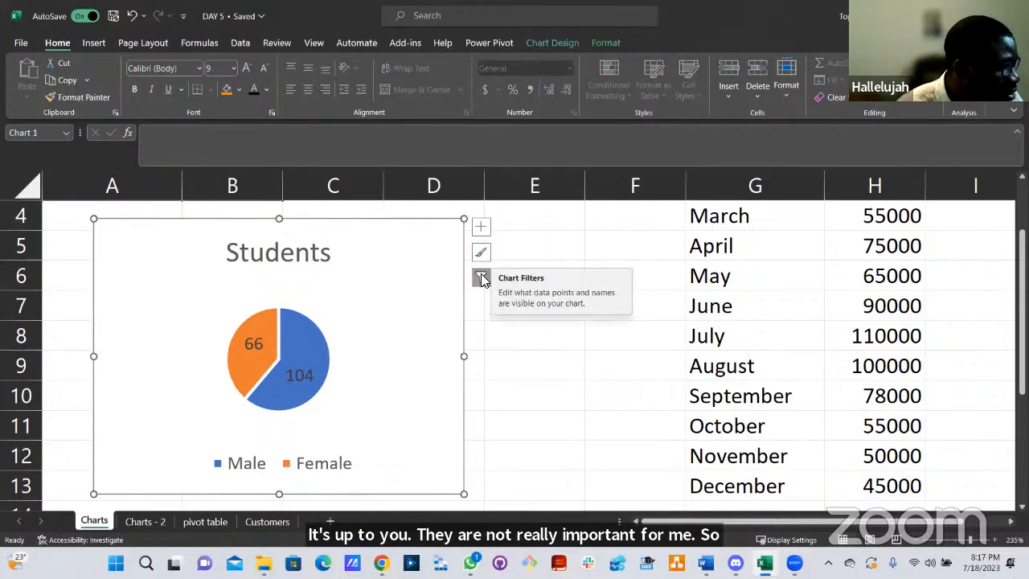
Filter the Male category out of the pie chart so only Female is plotted, then undo the filter.
click(482, 278)
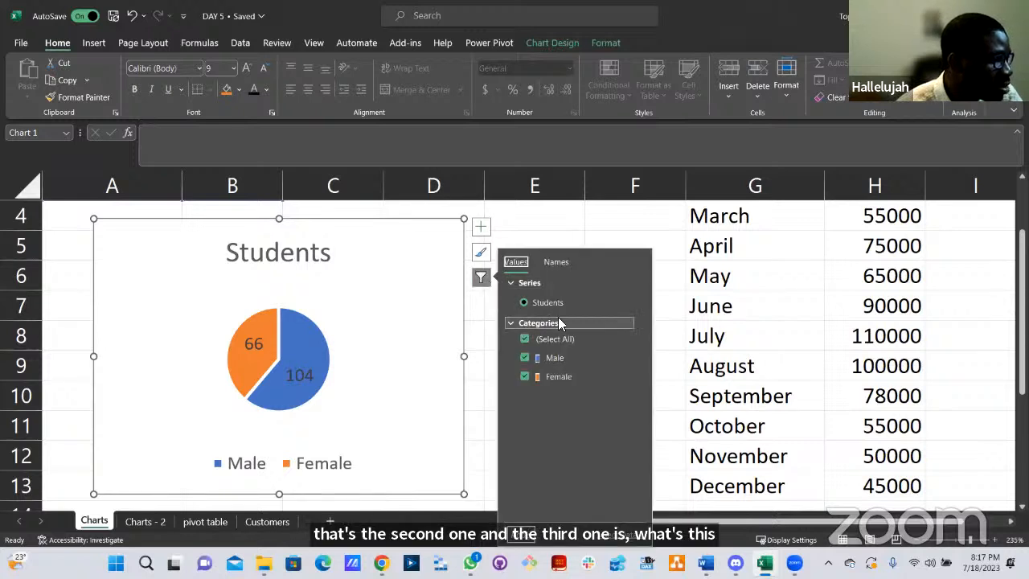
click(524, 358)
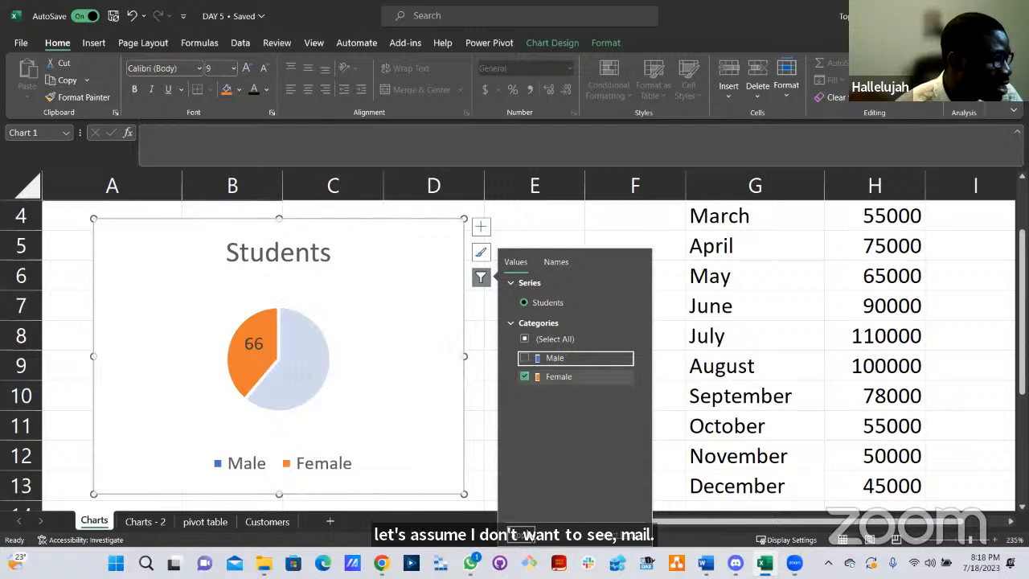
click(523, 535)
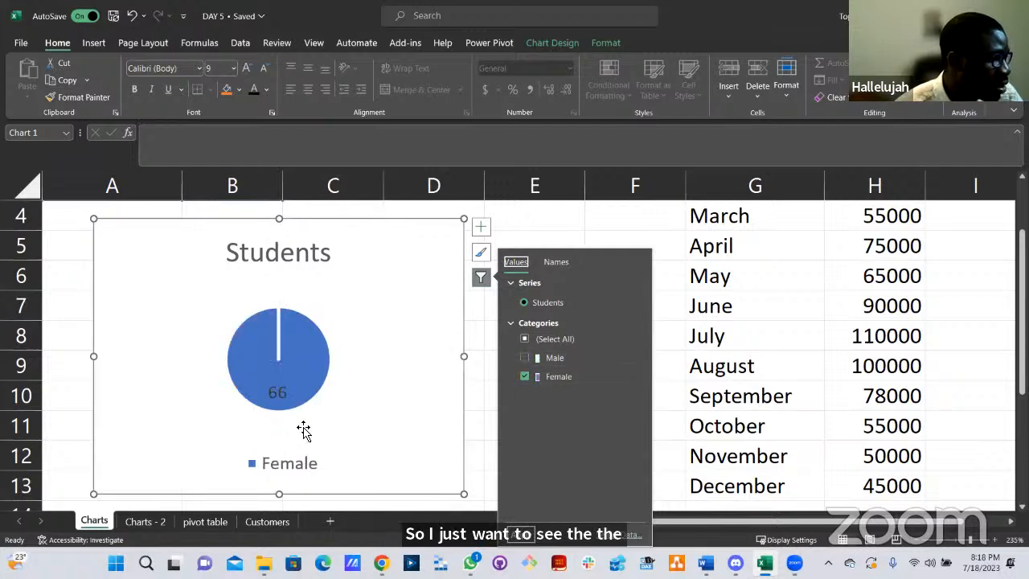
click(565, 221)
key(ctrl+z)
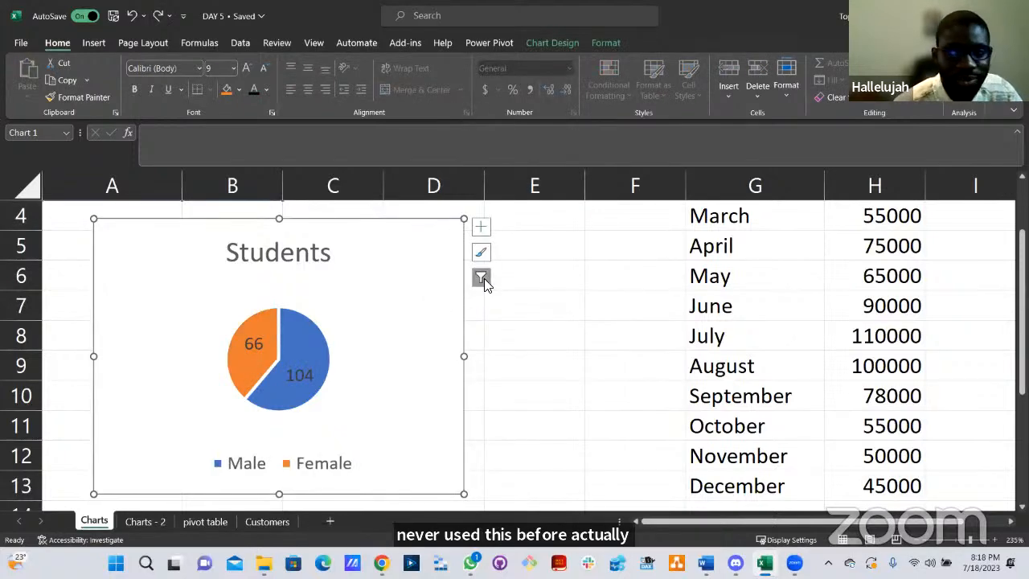
Check which formatting commands are offered for the chart area, the Students title and the legend of the pie chart.
right_click(406, 238)
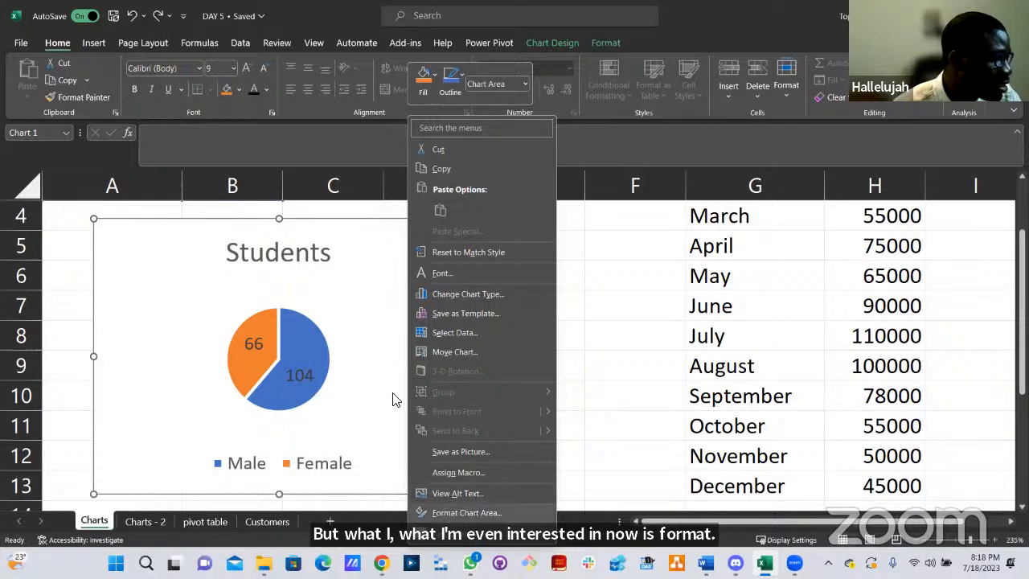
click(555, 287)
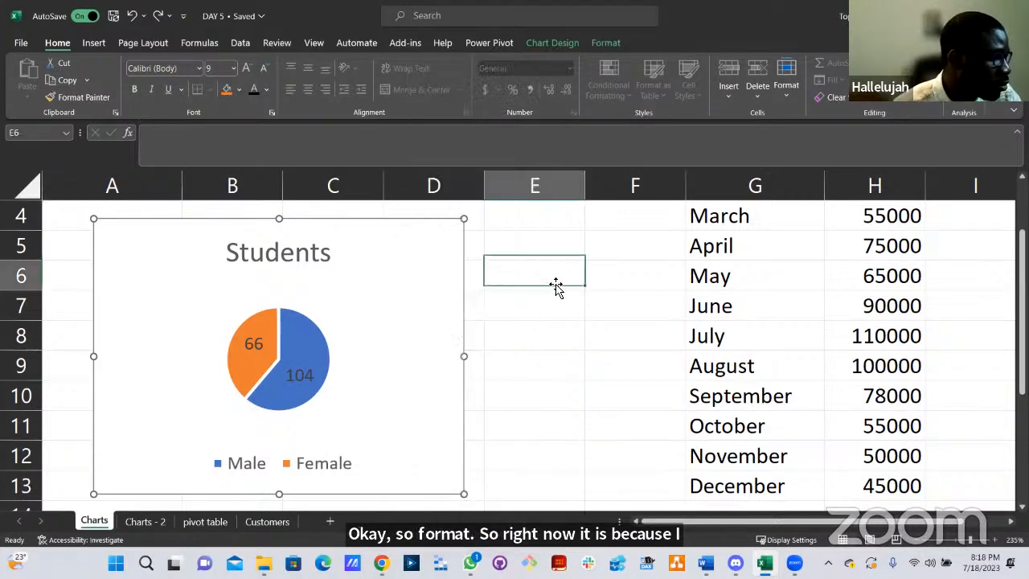
click(323, 262)
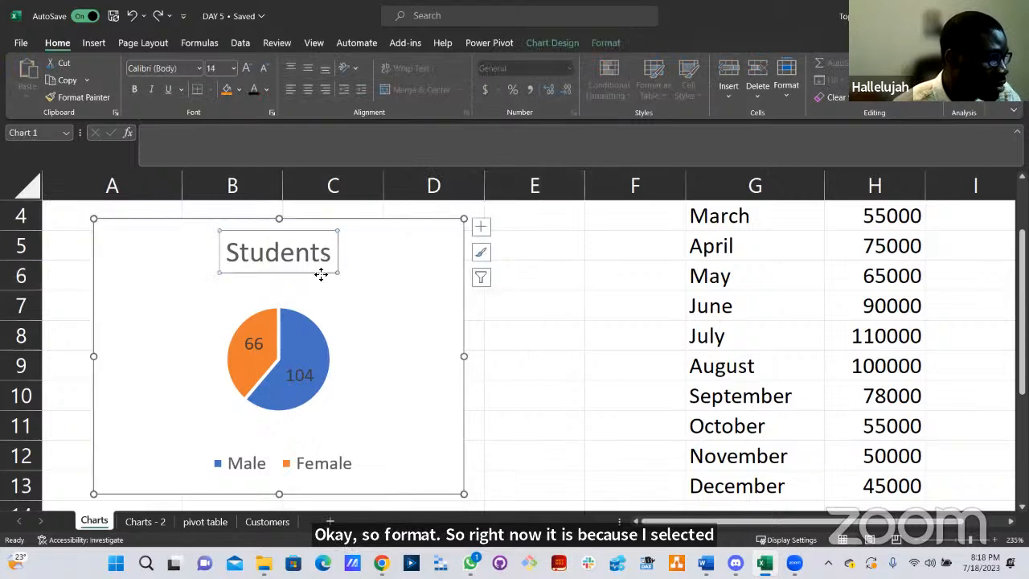
right_click(320, 275)
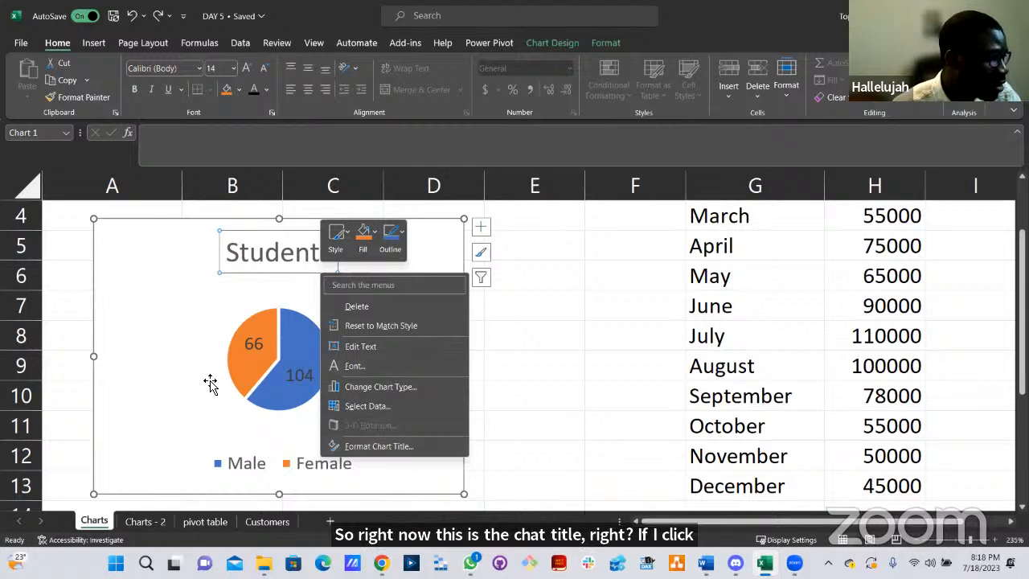
click(284, 470)
click(285, 466)
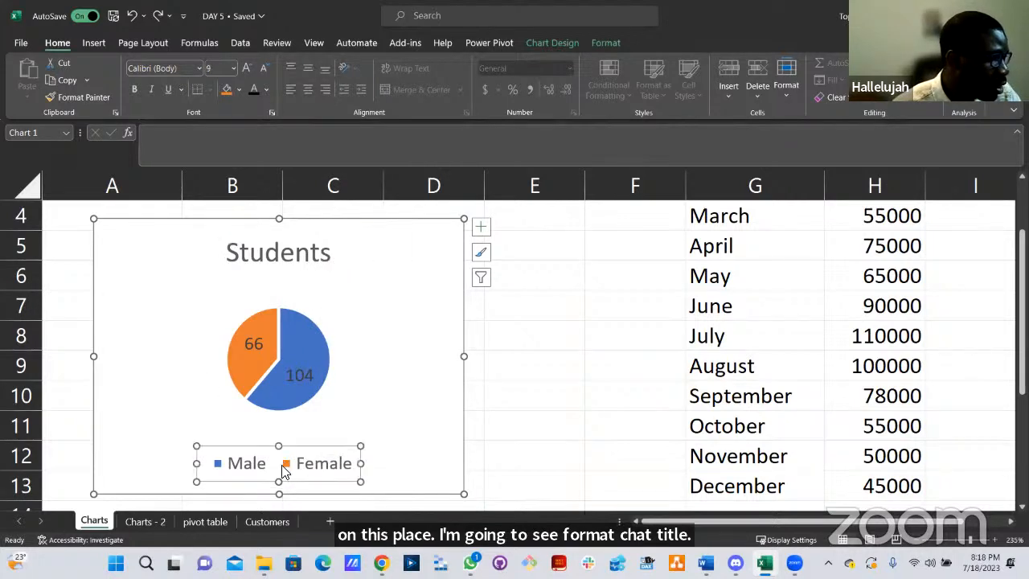
right_click(284, 467)
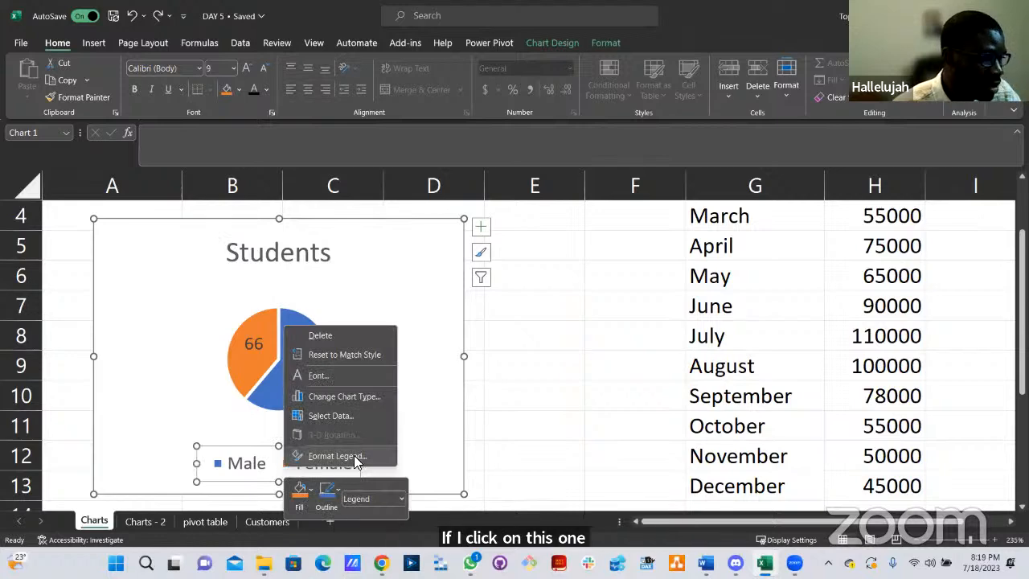
click(421, 319)
click(387, 336)
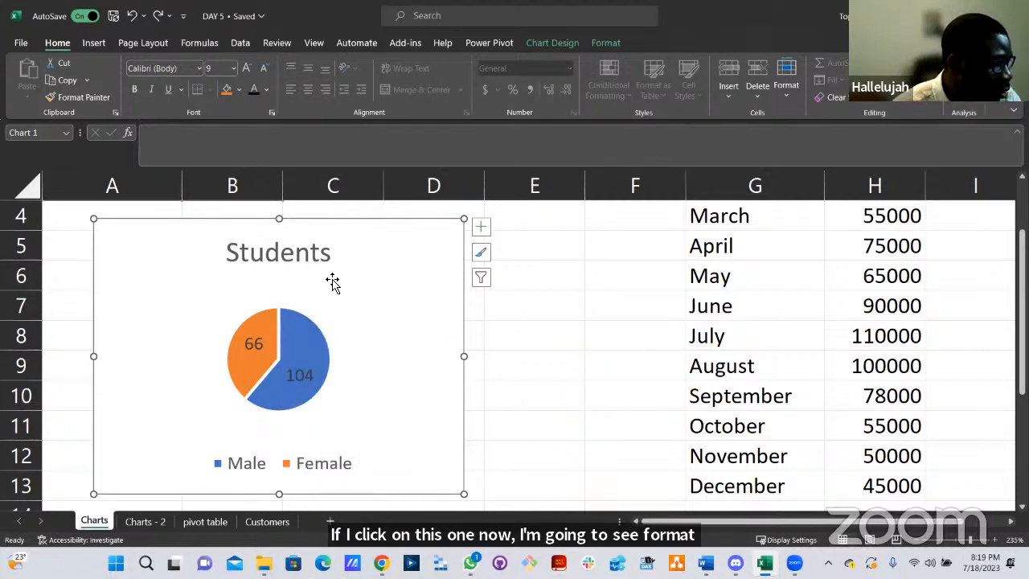
Compare the formatting commands available for the blank chart area with those for the pie's data labels.
right_click(394, 312)
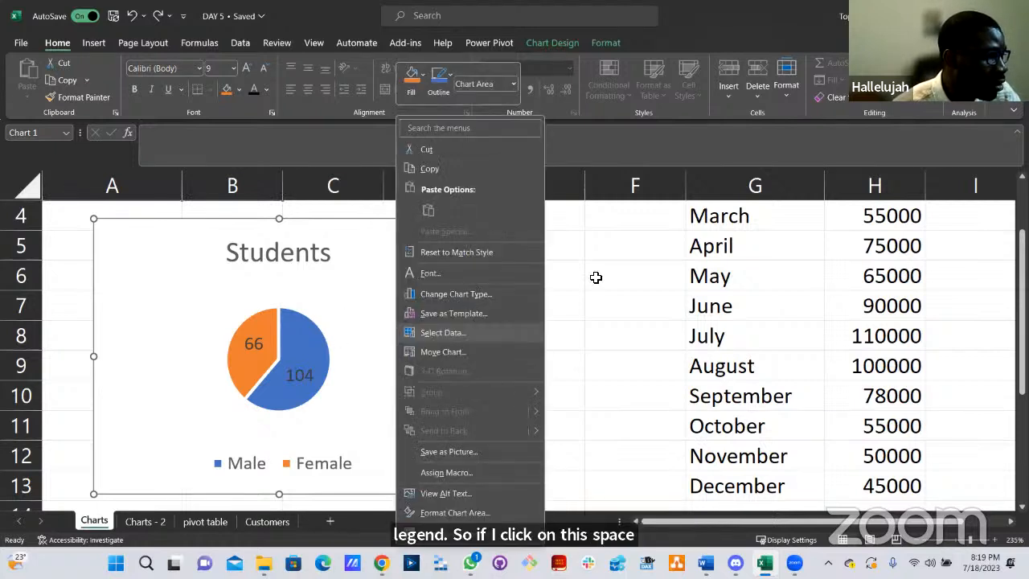
click(401, 324)
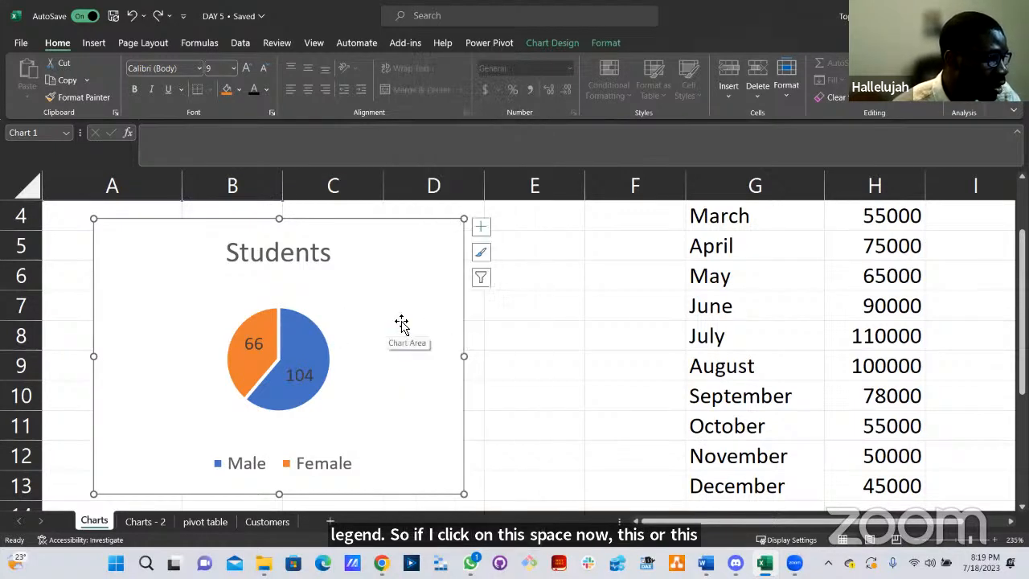
right_click(431, 356)
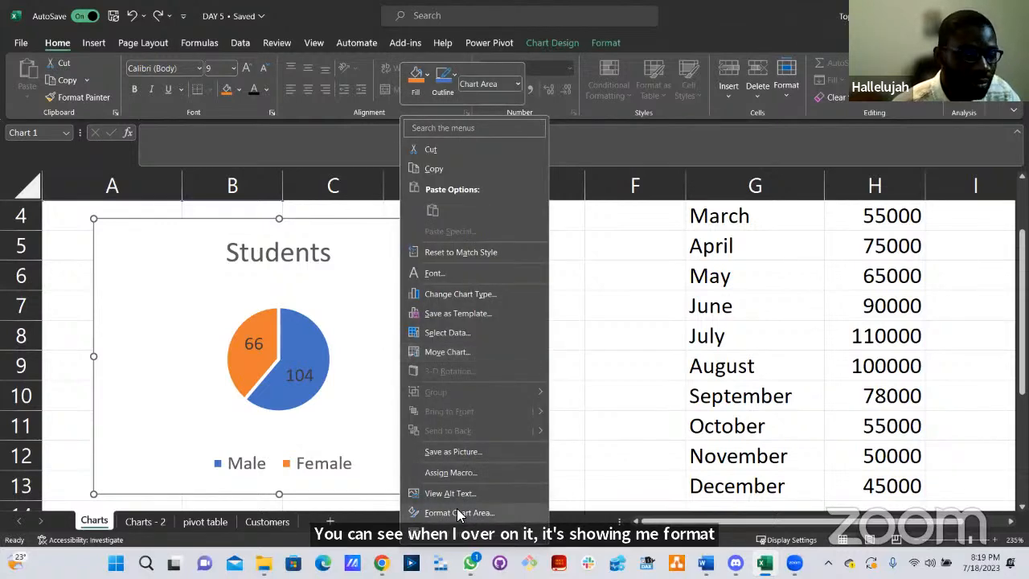
click(351, 391)
click(259, 347)
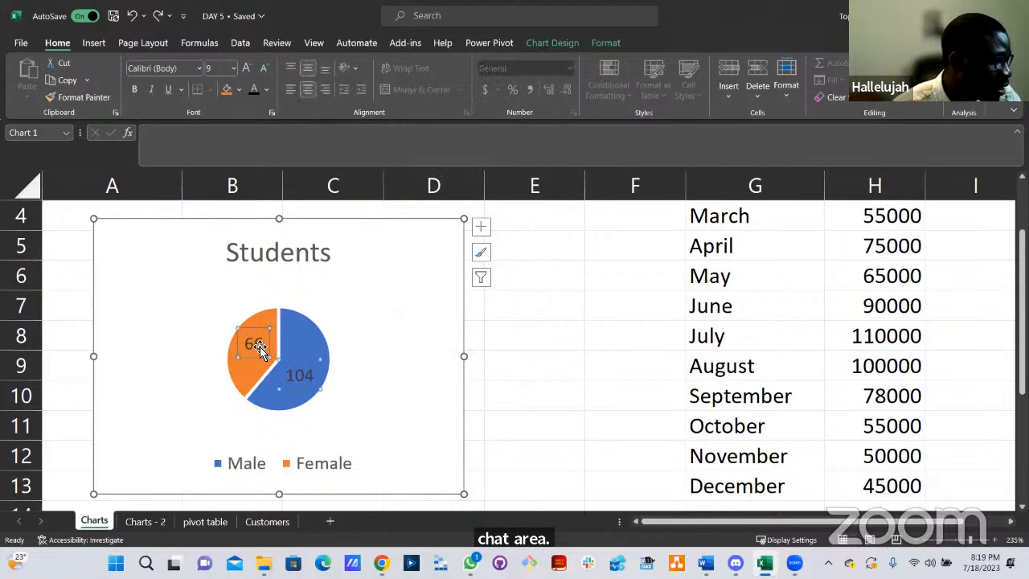
right_click(259, 346)
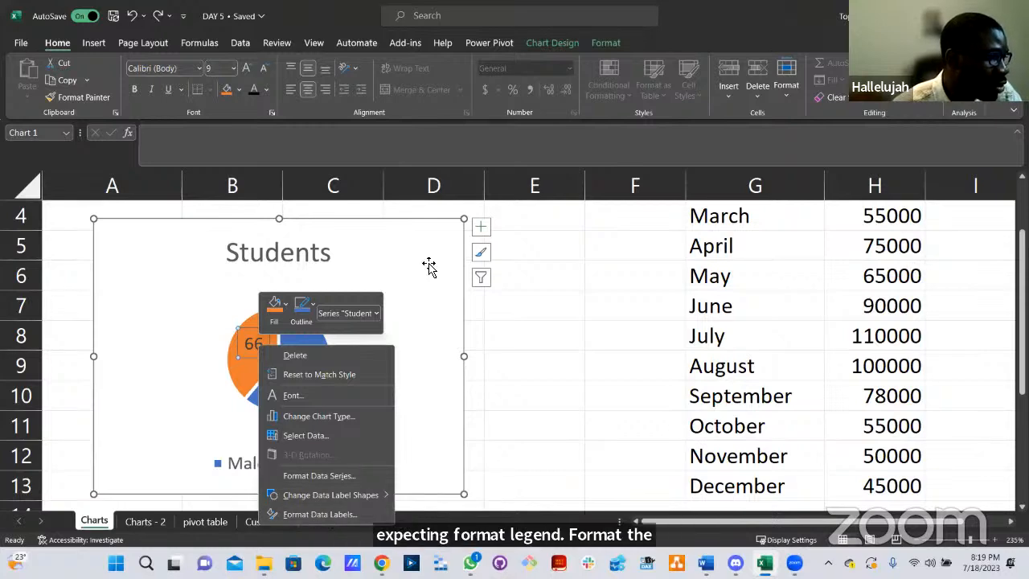
key(Escape)
right_click(367, 306)
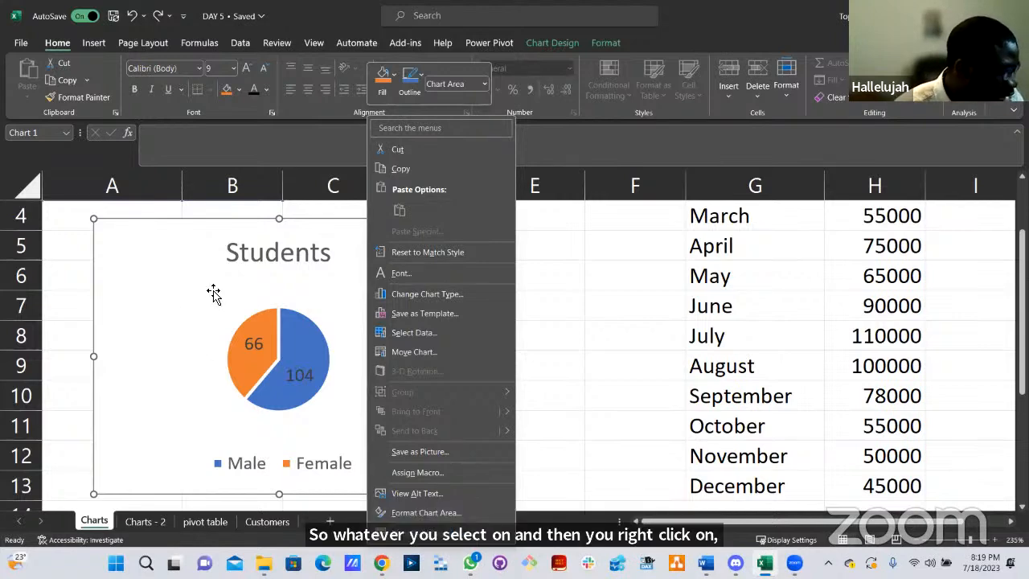
click(181, 297)
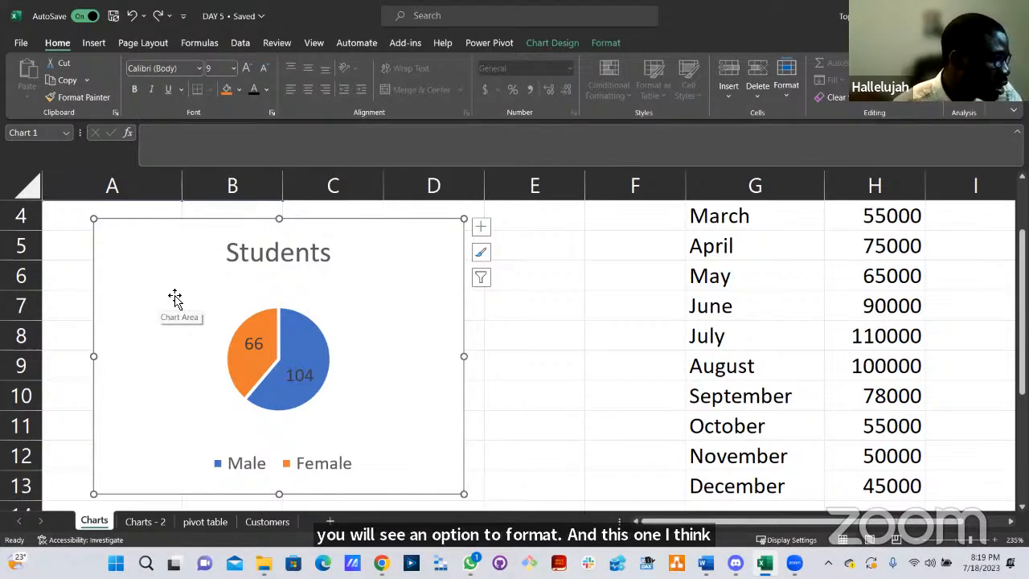
Try a black fill on the pie chart's area, return it to Automatic, and give the chart area a solid line border.
right_click(173, 294)
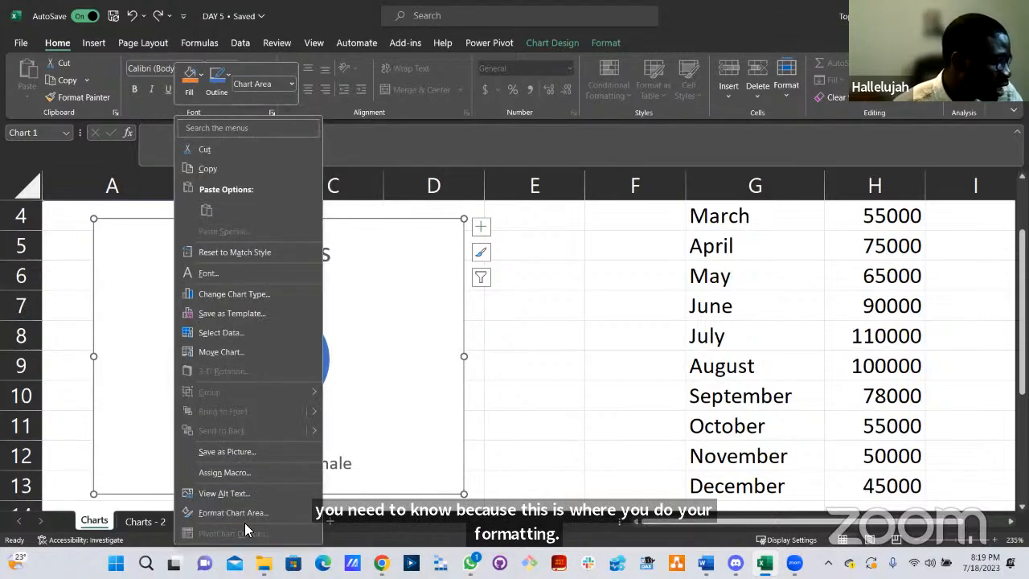
click(244, 510)
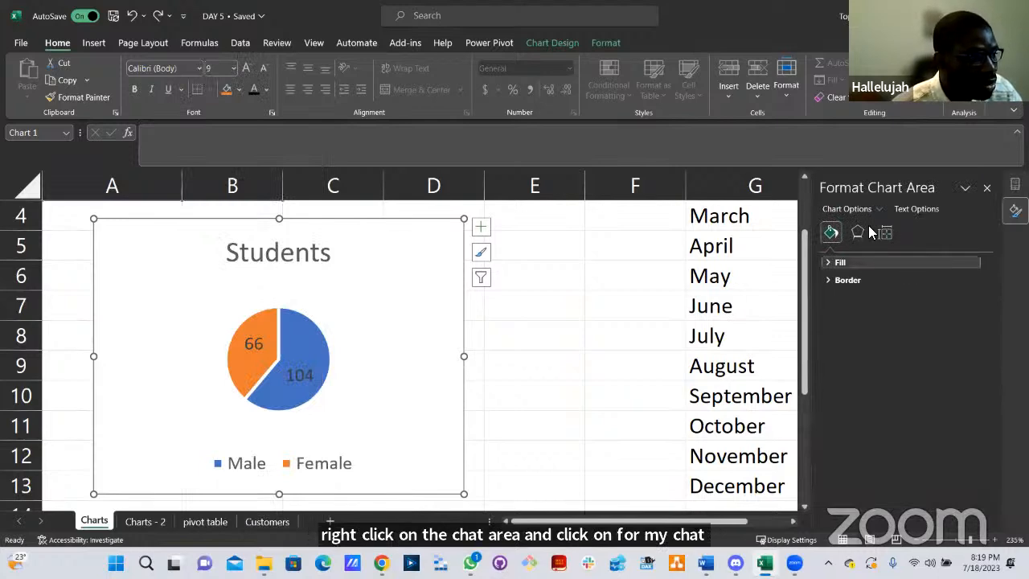
click(828, 263)
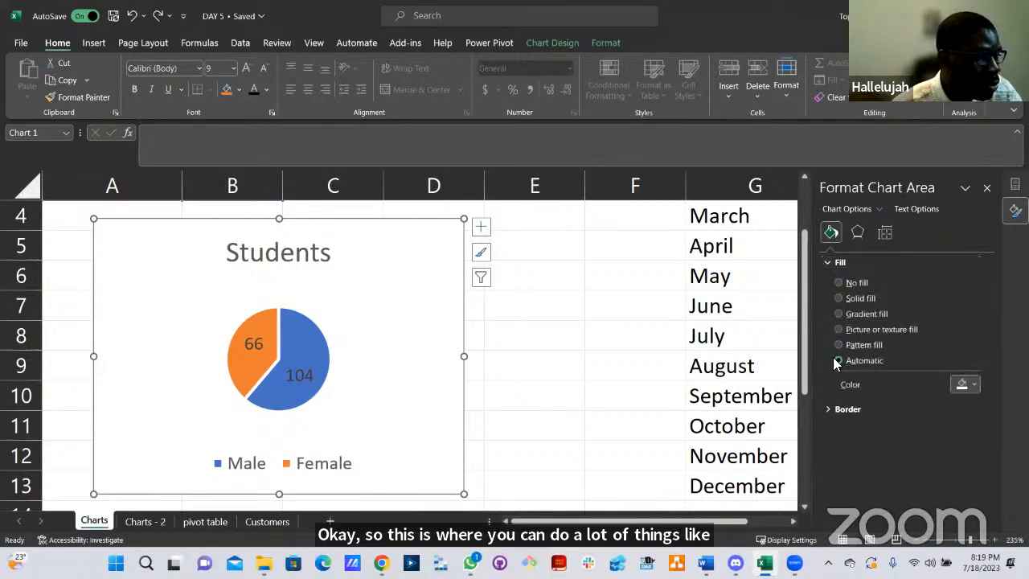
click(963, 383)
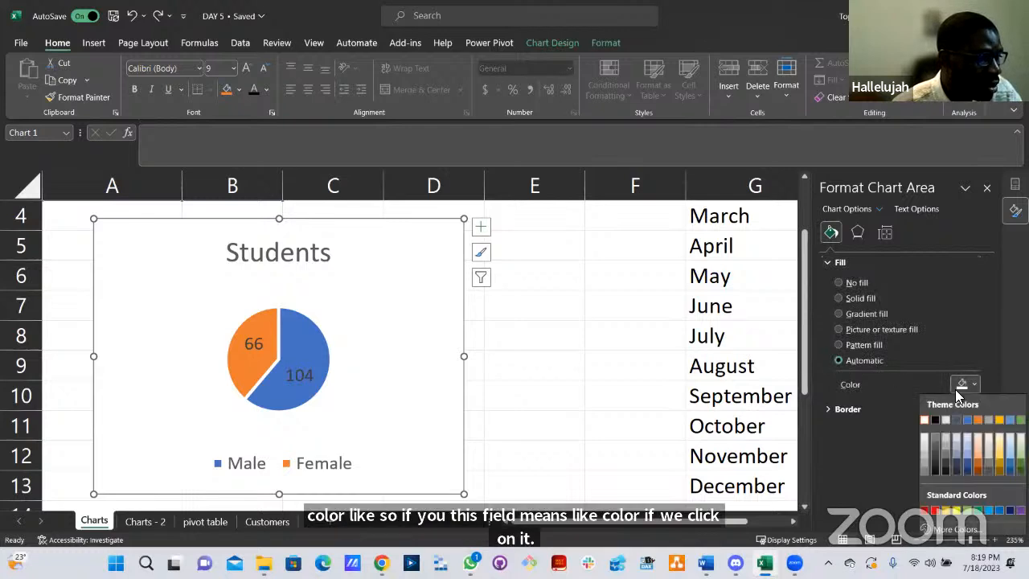
click(932, 469)
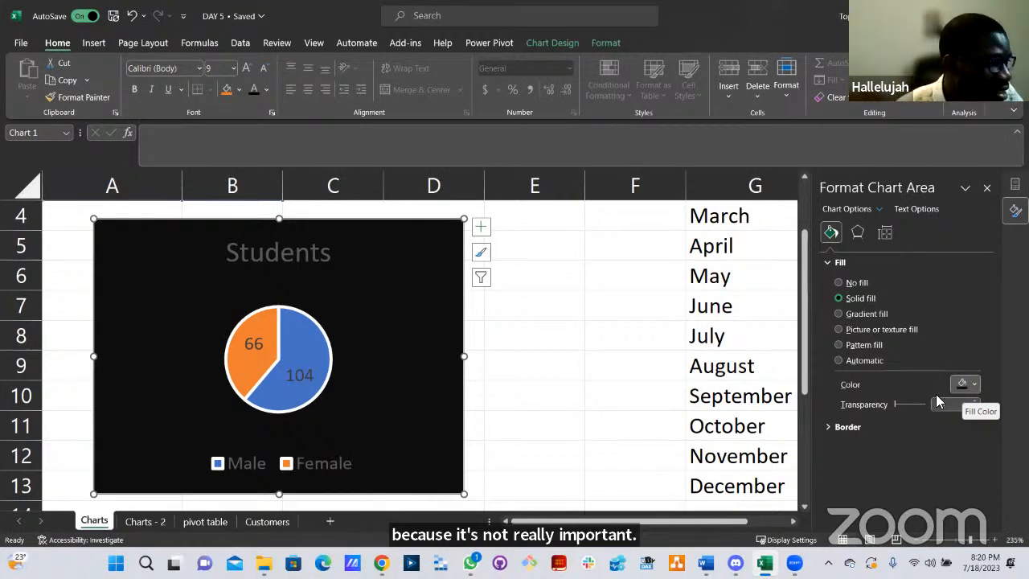
click(862, 360)
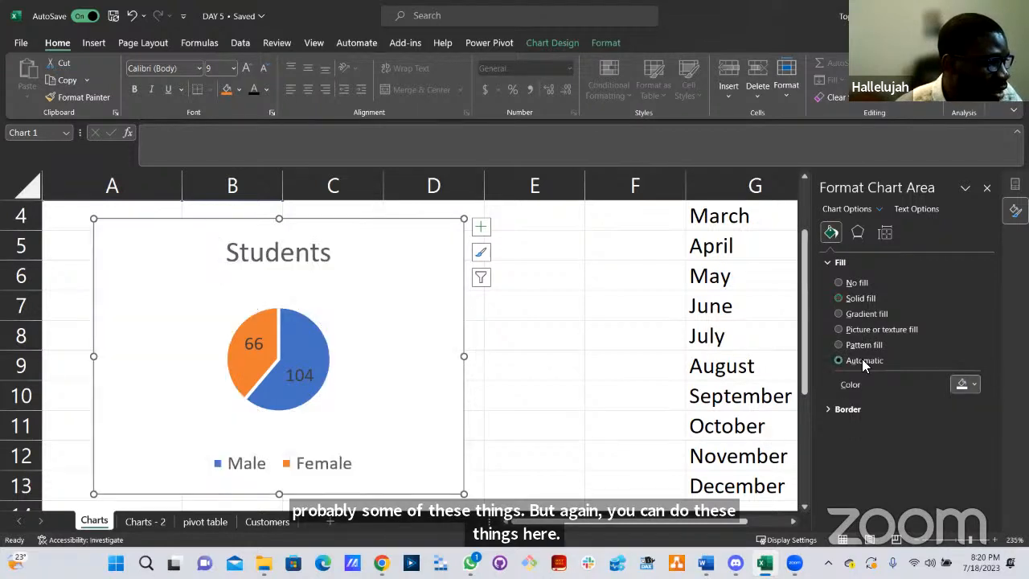
click(828, 408)
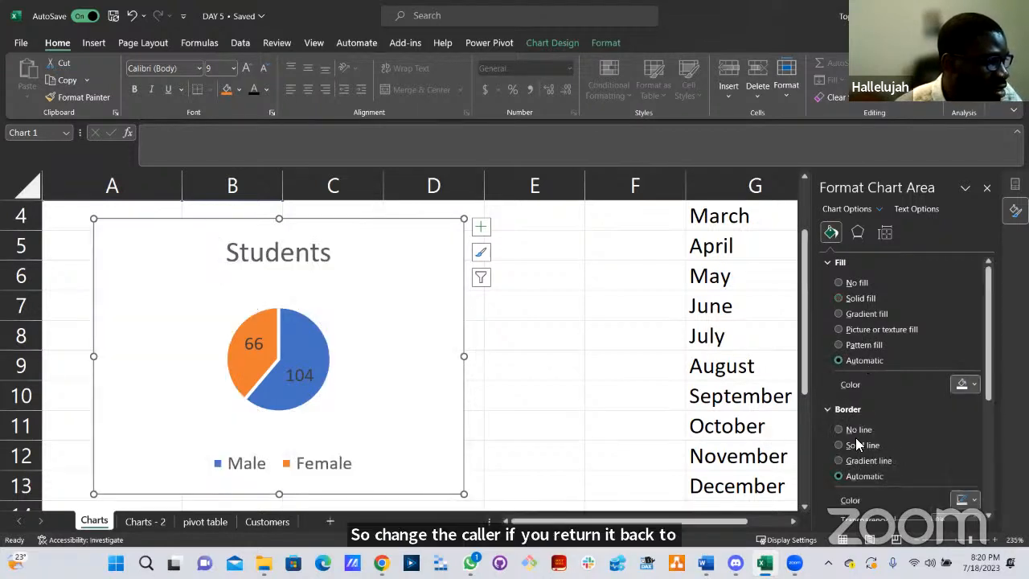
click(856, 443)
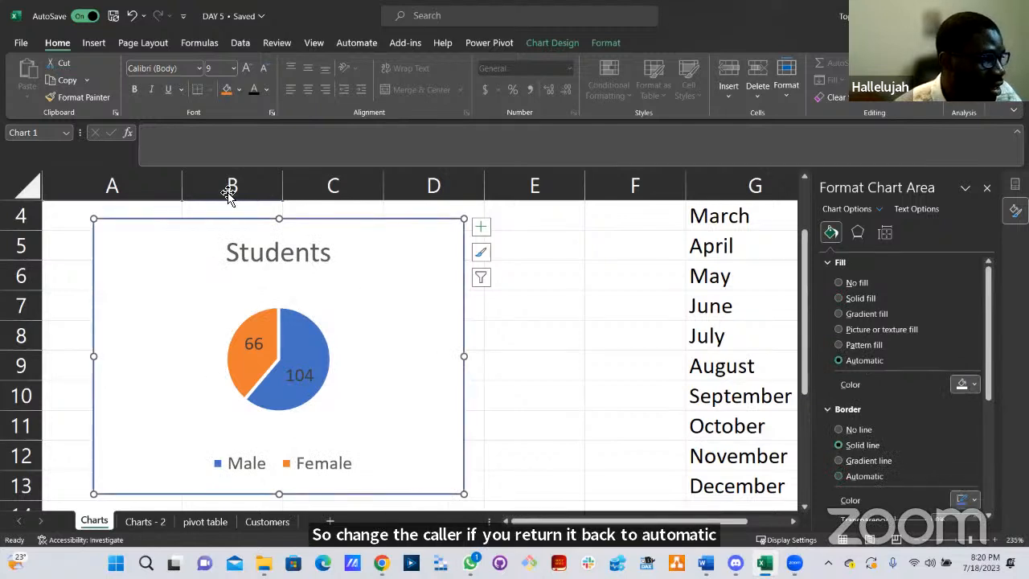
Review the chart area's effects, size and properties settings, then close its formatting options.
click(858, 233)
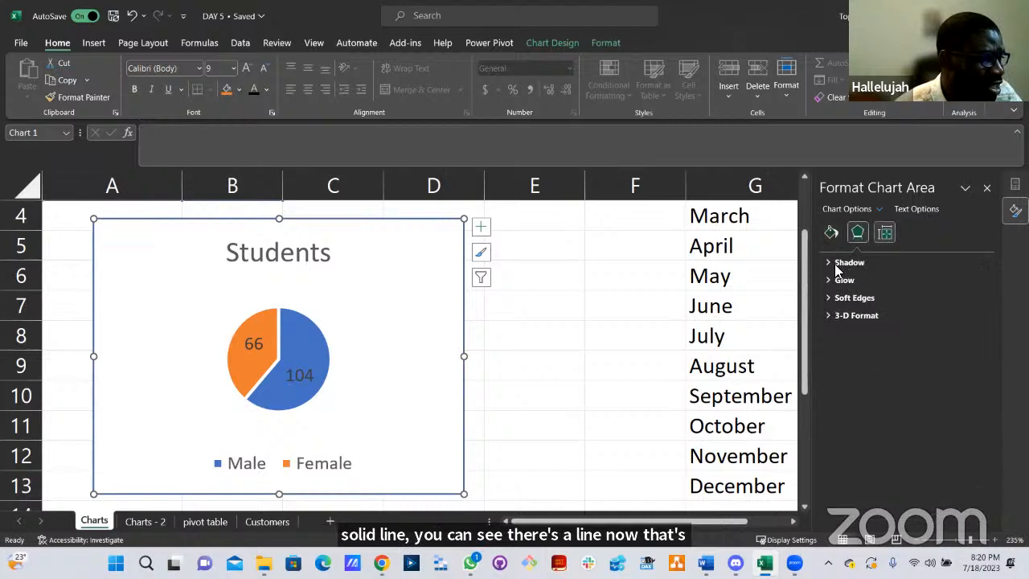
click(884, 234)
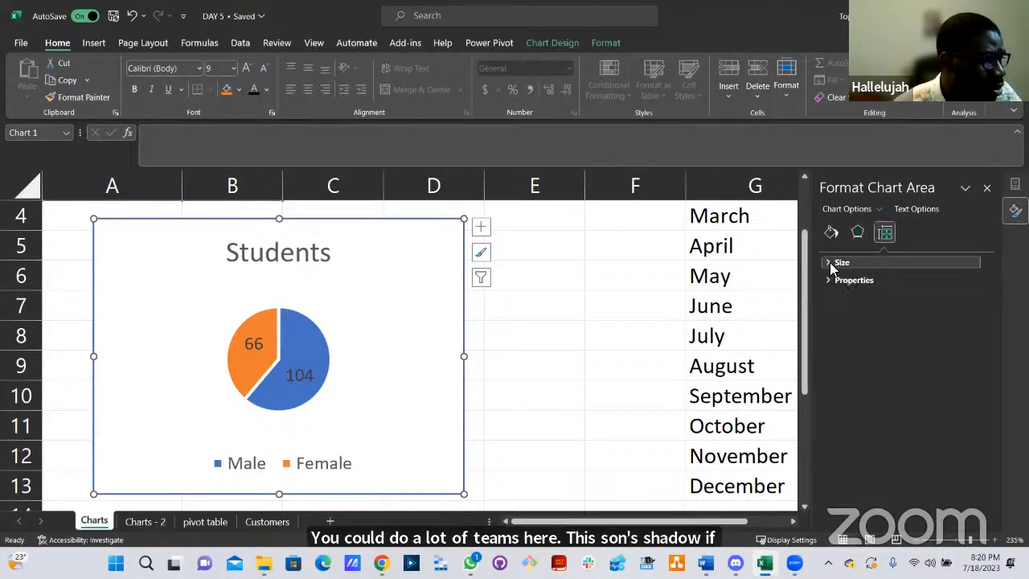
click(829, 262)
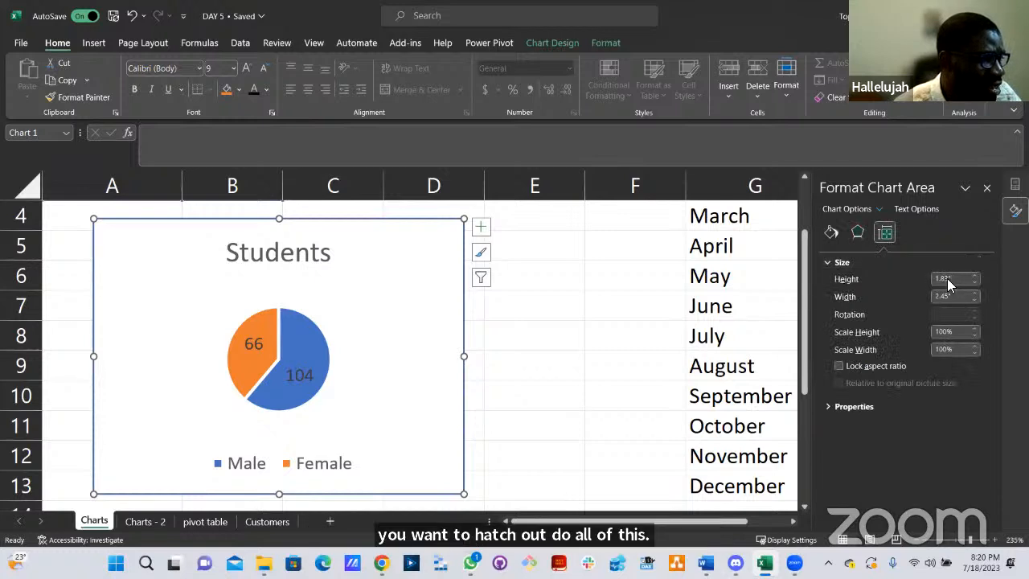
click(836, 401)
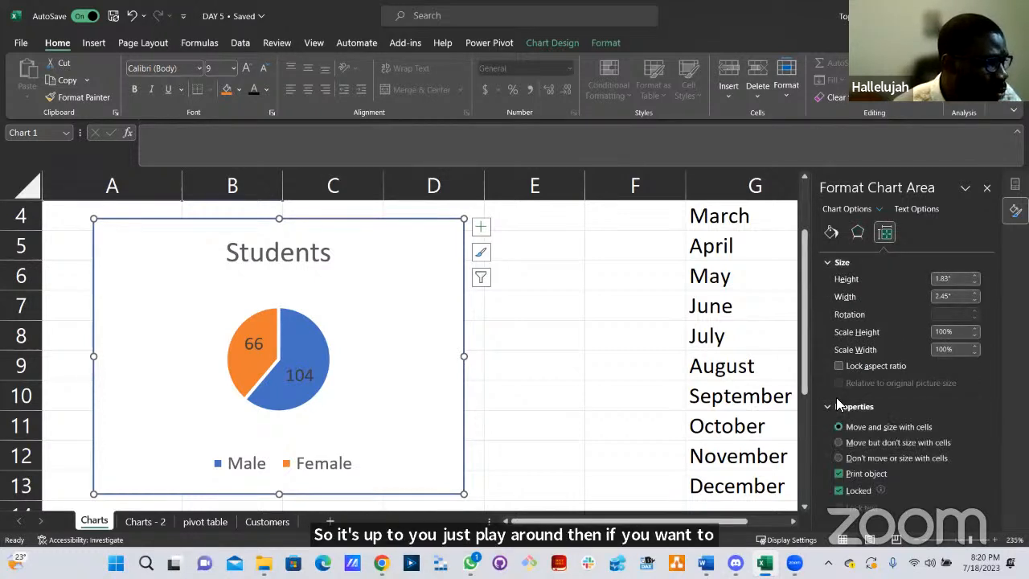
click(833, 404)
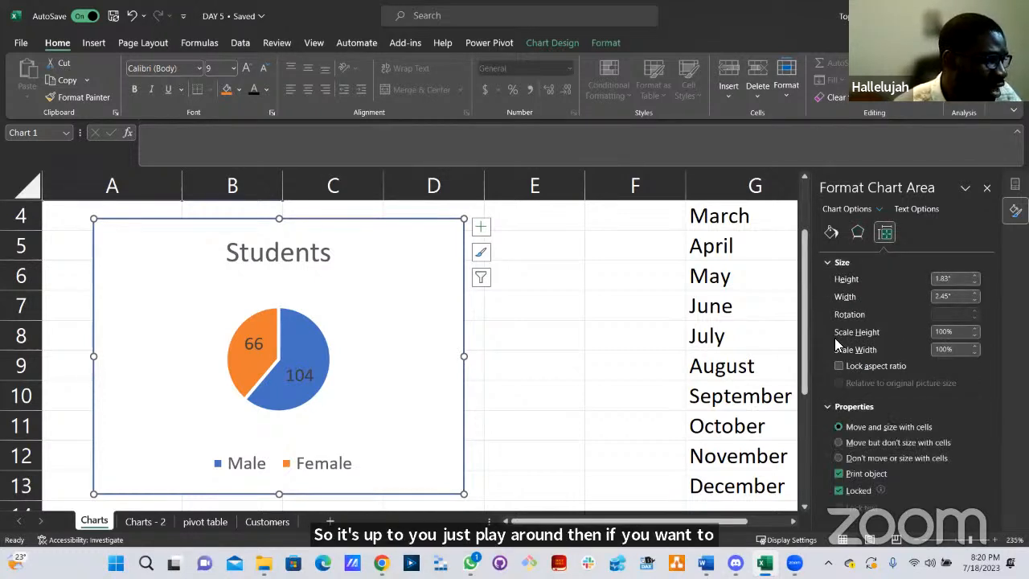
click(826, 262)
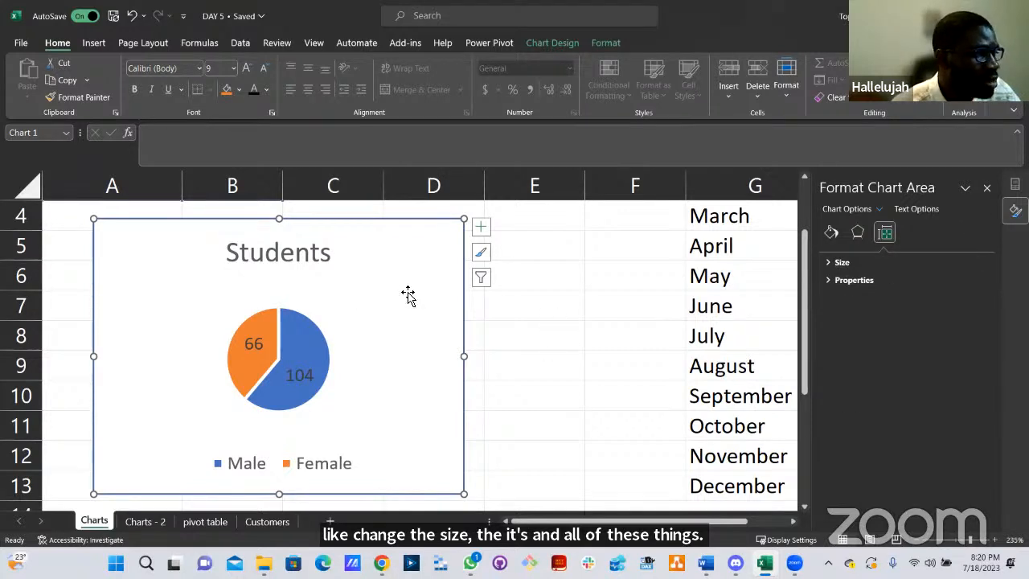
click(987, 187)
Give the Students chart title a solid light blue fill.
click(301, 262)
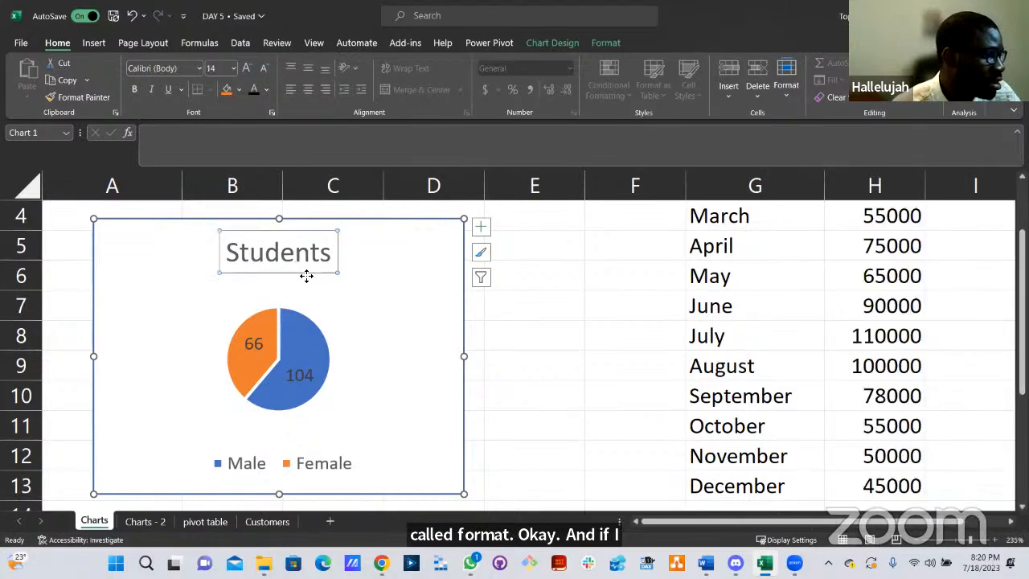
right_click(310, 274)
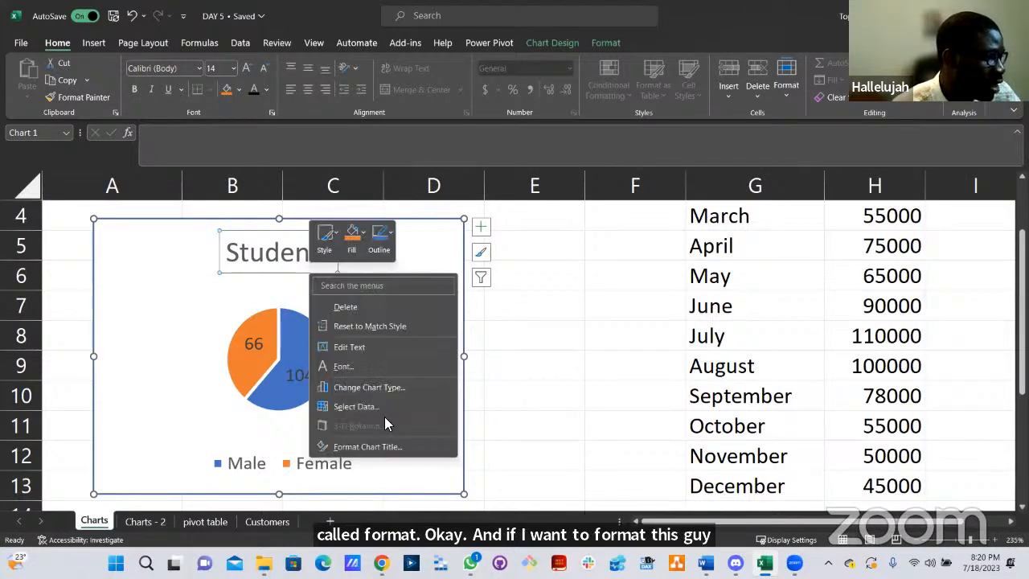
click(384, 448)
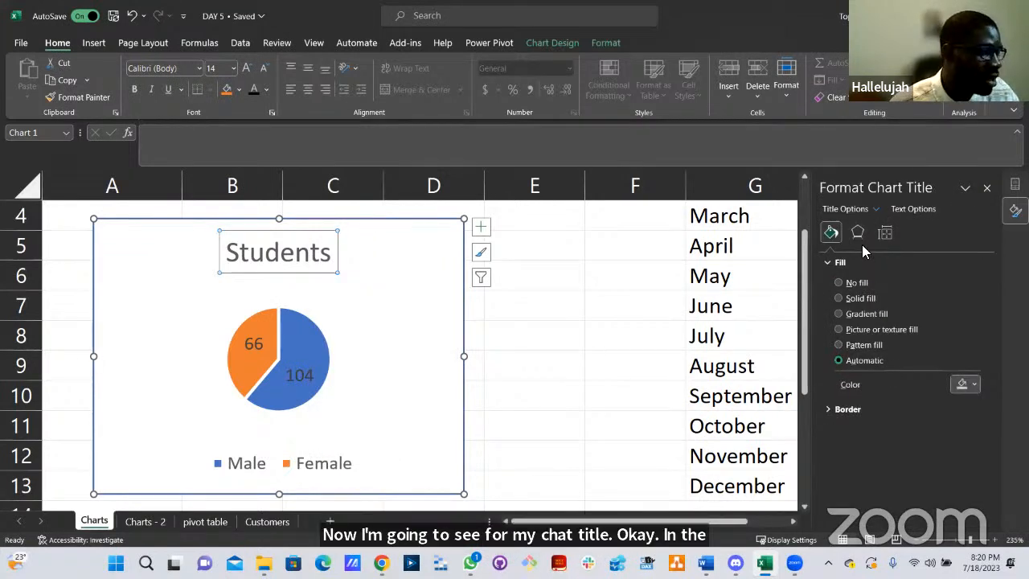
click(852, 299)
click(962, 384)
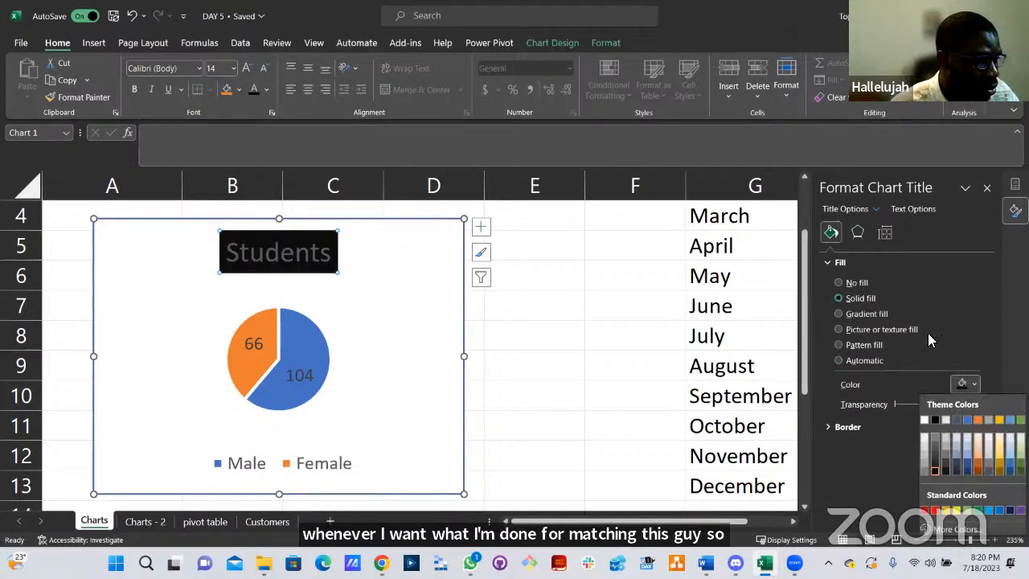
click(967, 454)
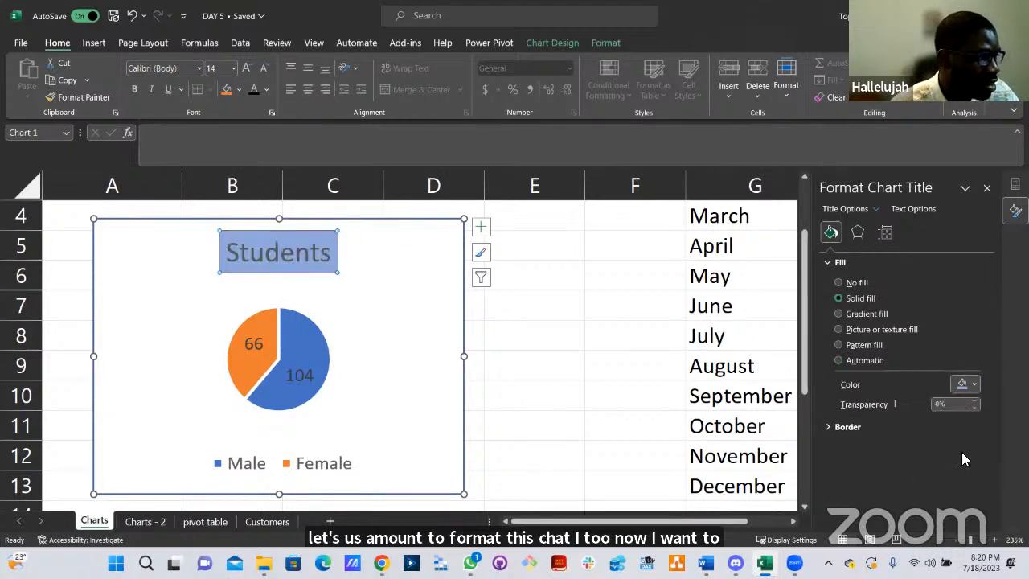
Review the legend's position and fill settings and the list of chart elements that can be formatted.
click(327, 477)
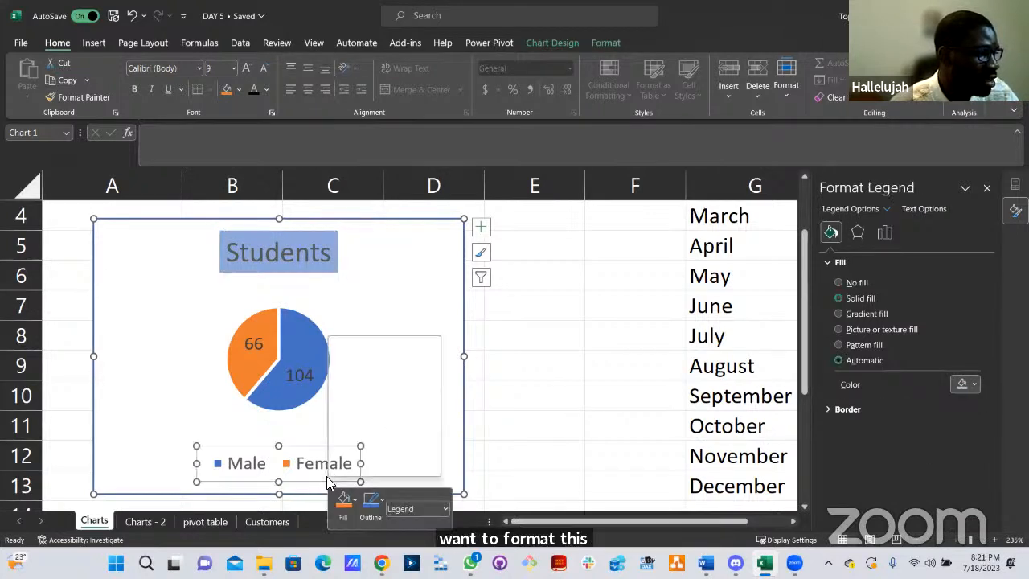
click(372, 467)
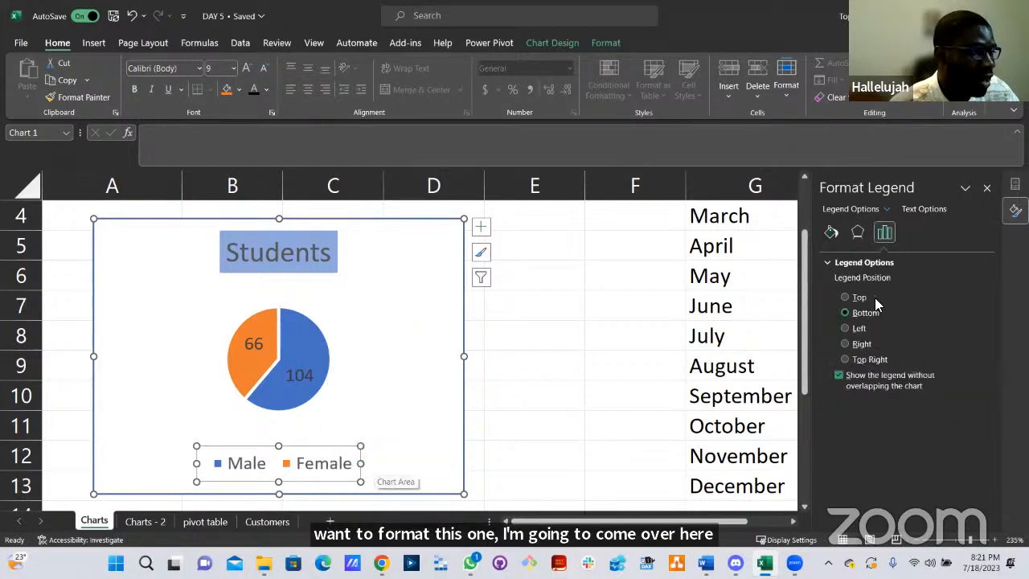
click(831, 233)
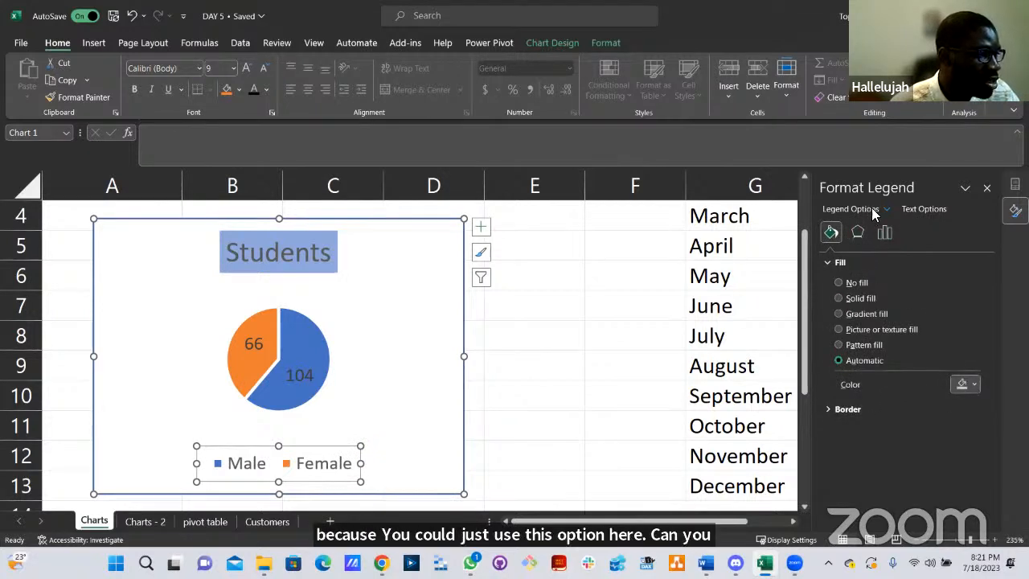
click(883, 208)
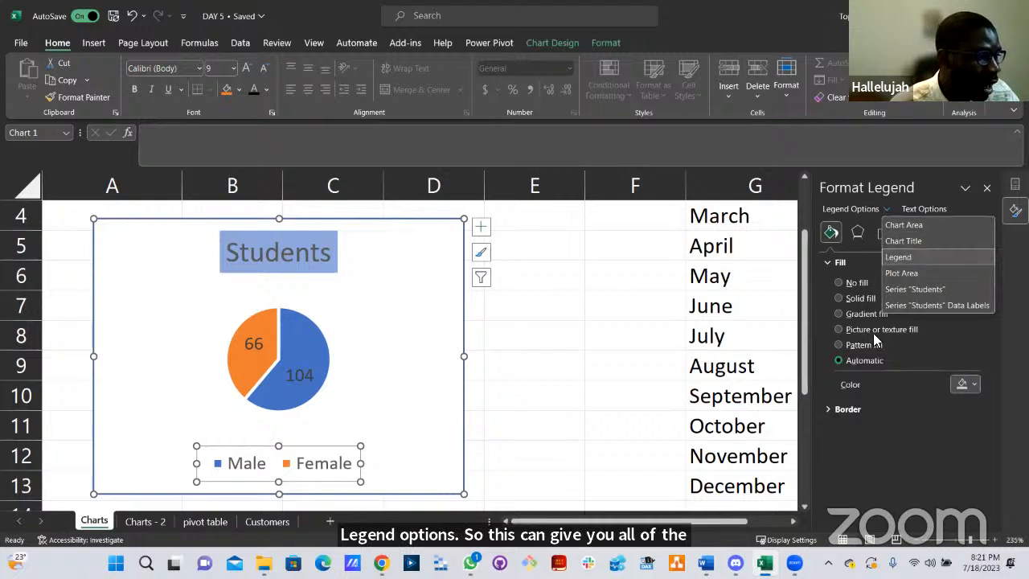
click(875, 210)
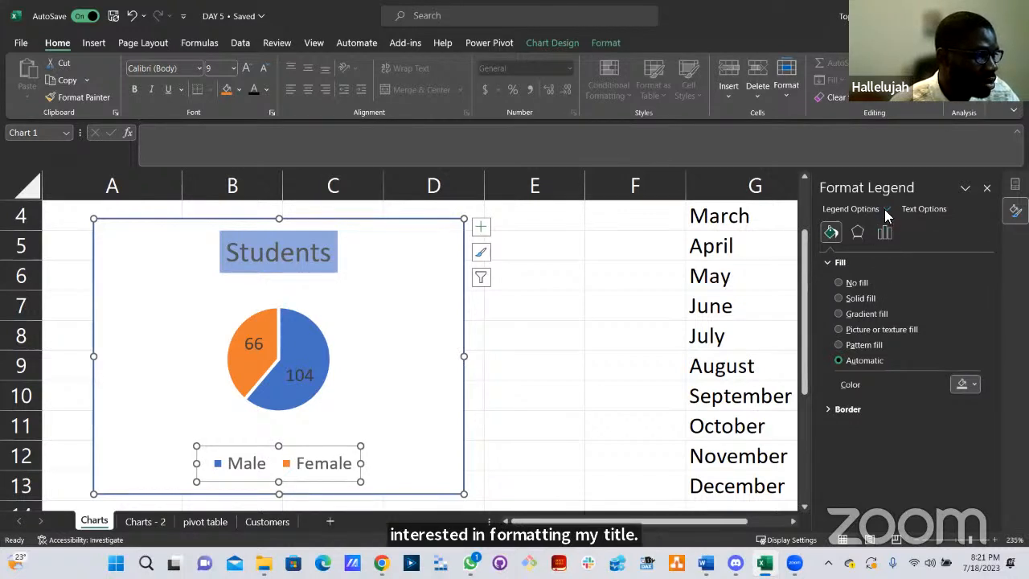
Switch the formatting target to the chart title and review its title options and text options.
click(884, 209)
click(900, 240)
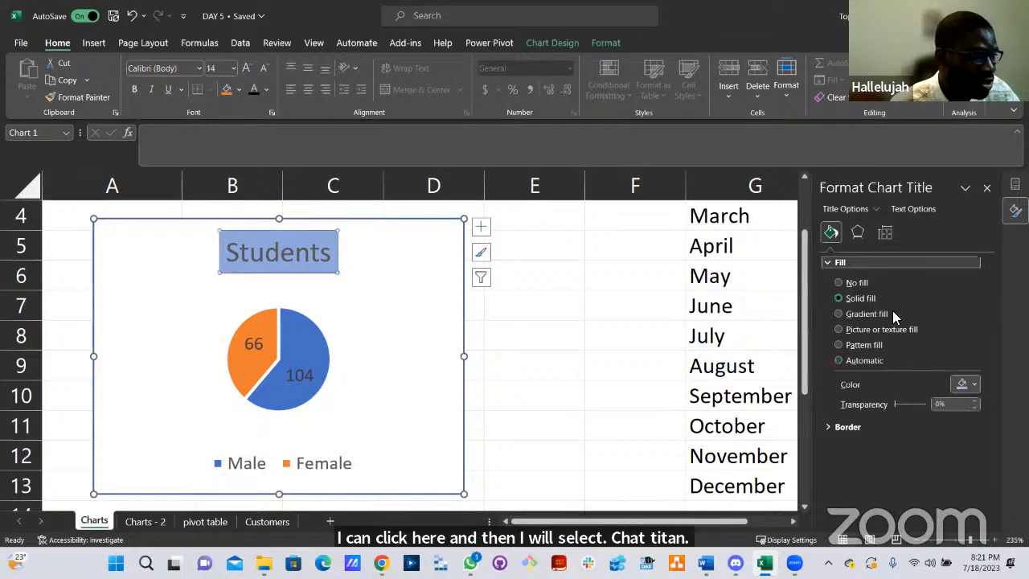
click(856, 240)
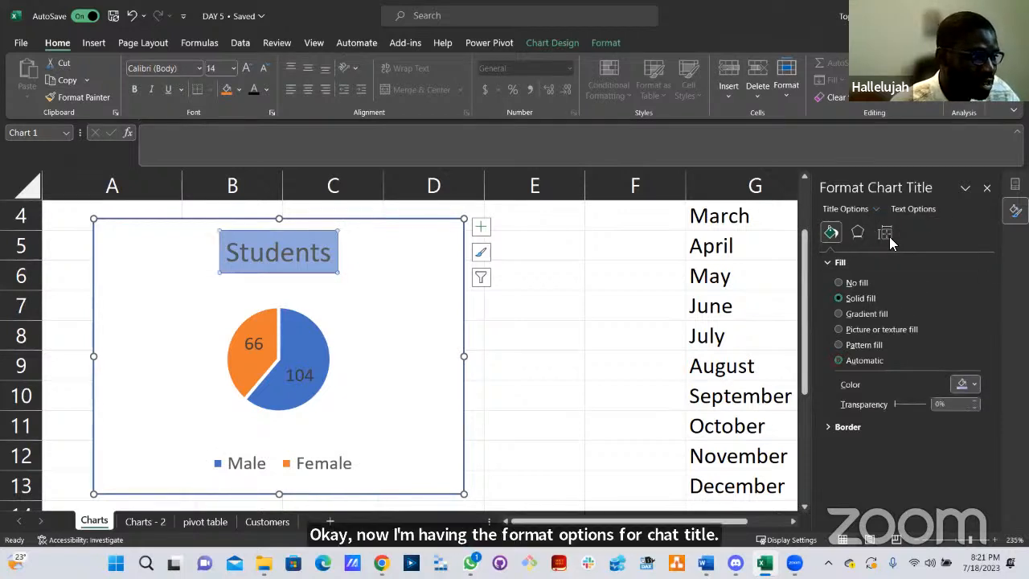
click(887, 236)
click(831, 232)
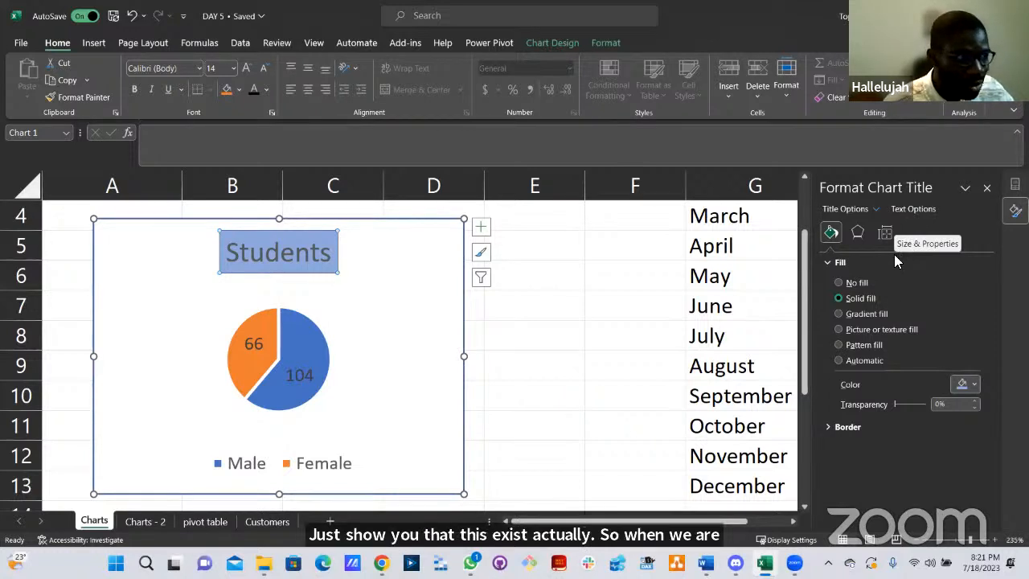
click(908, 211)
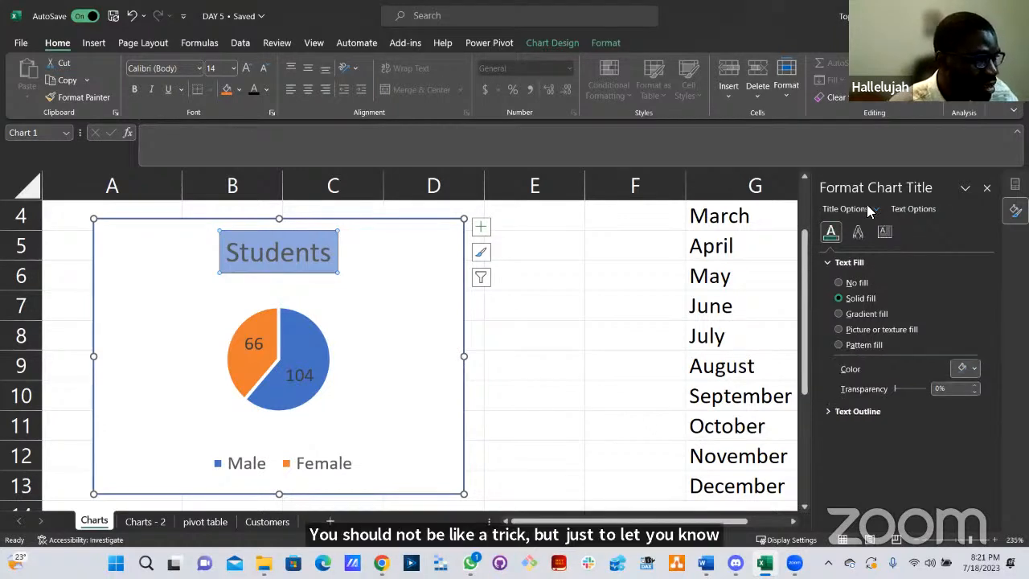
click(868, 211)
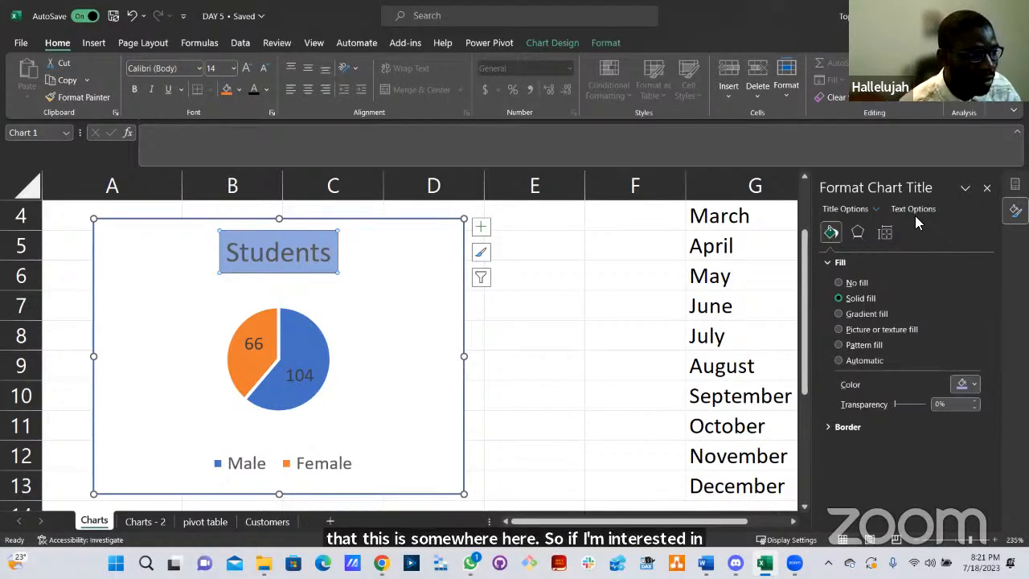
Set the Students chart title's text fill to black, close the formatting options and deselect the chart.
click(912, 211)
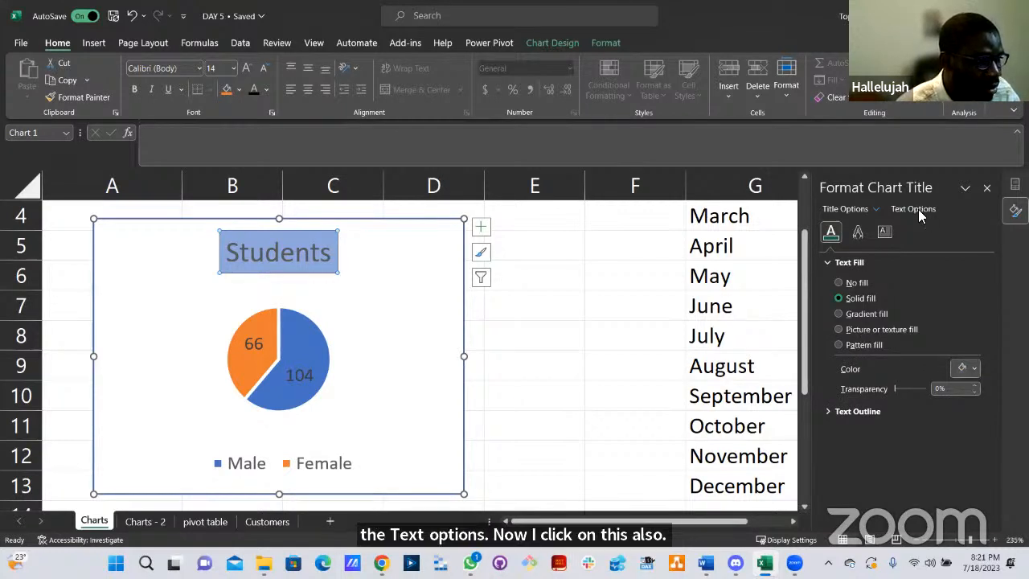
click(966, 370)
click(931, 403)
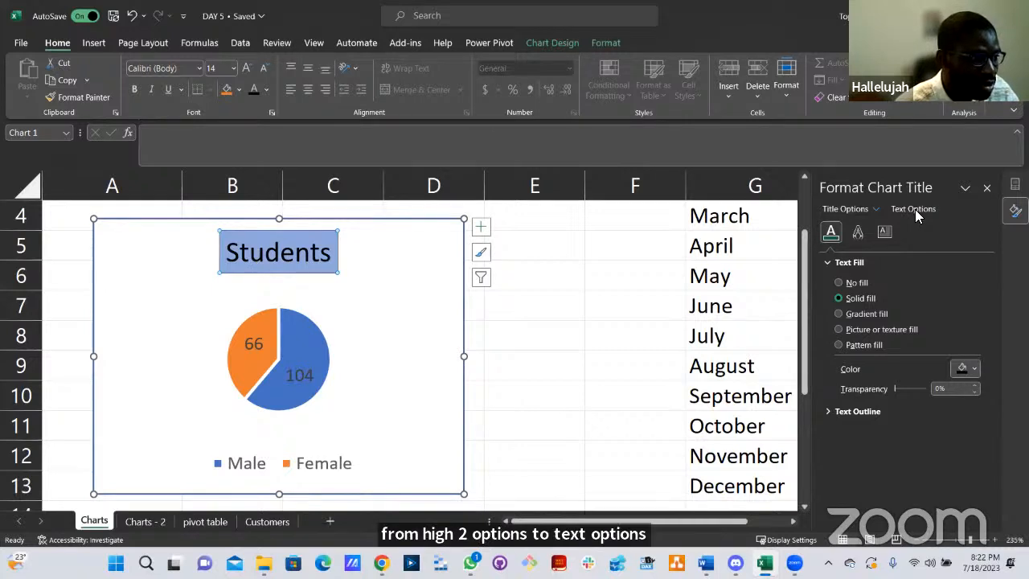
click(854, 233)
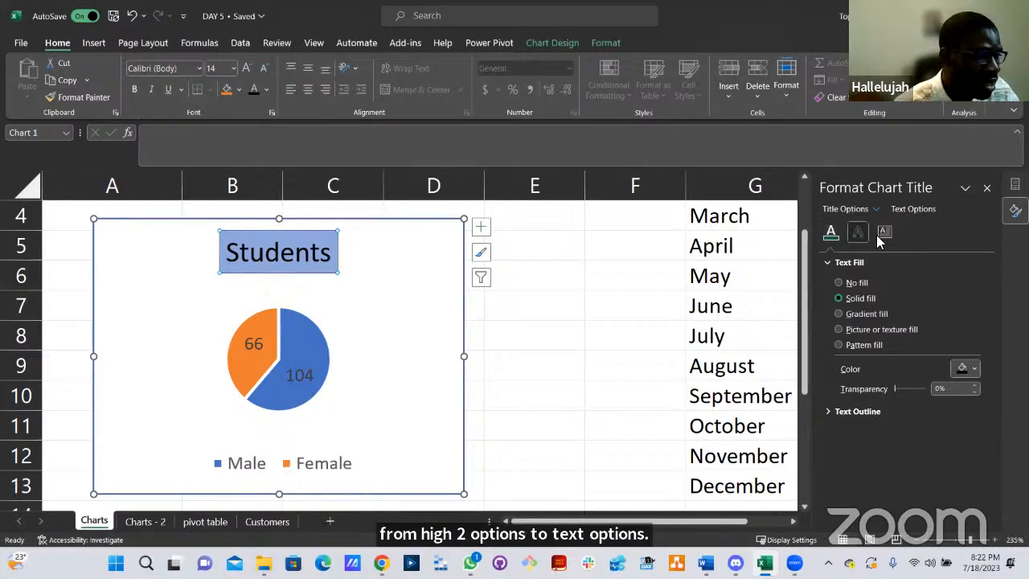
click(986, 189)
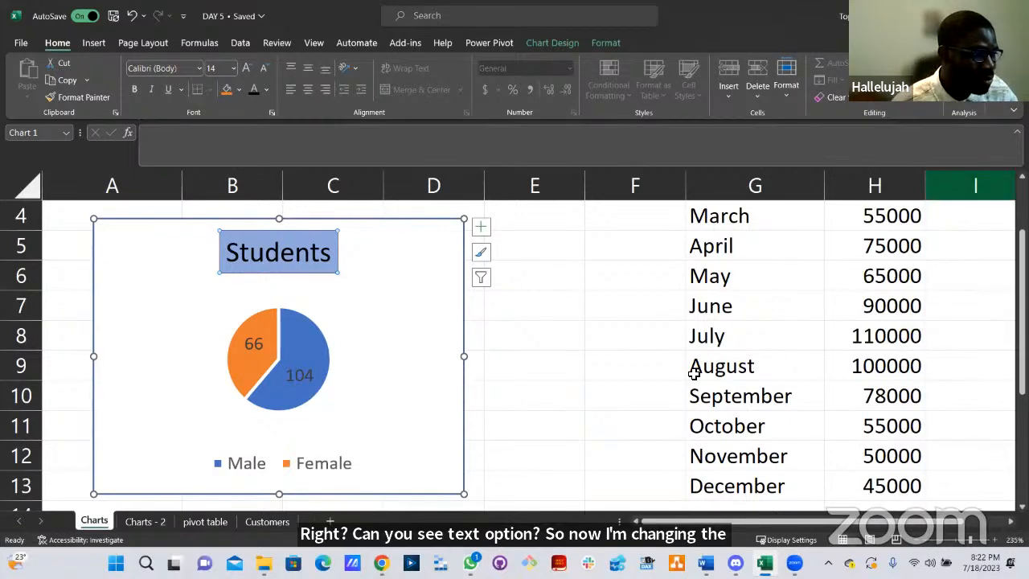
click(560, 286)
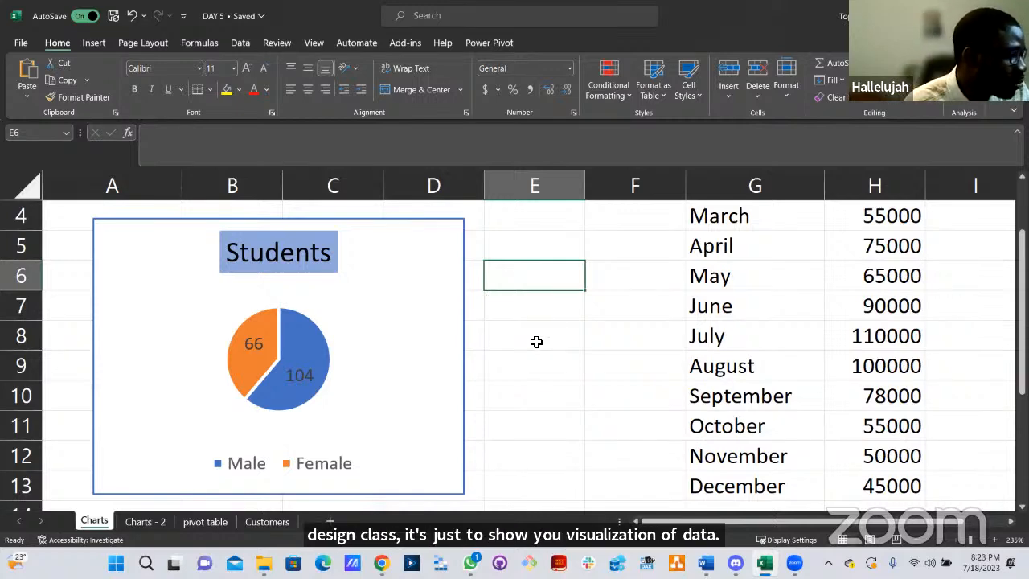
Examine the January to December revenue data alongside the two-slice Students pie chart.
scroll(536, 342, up, 1)
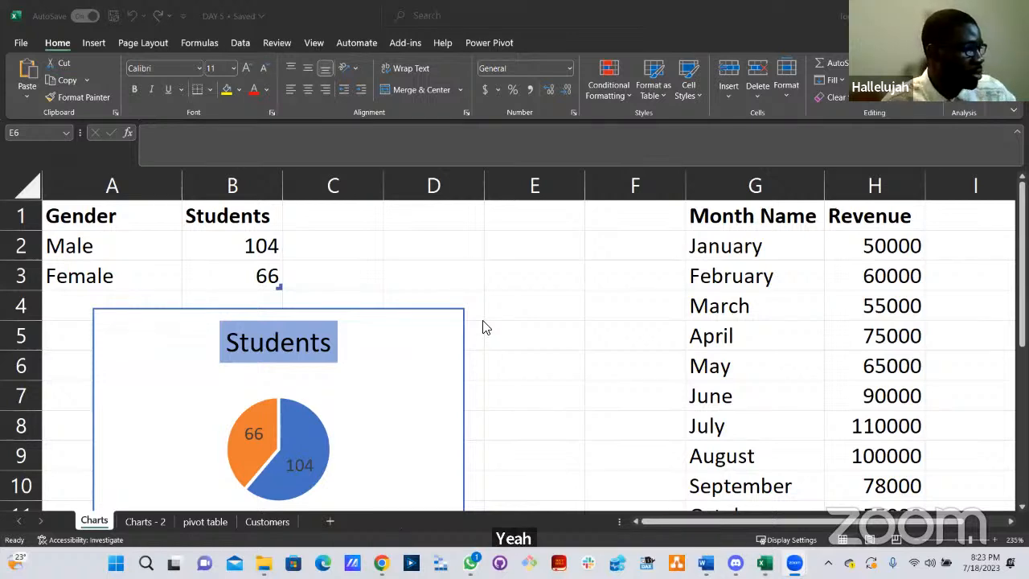
click(539, 298)
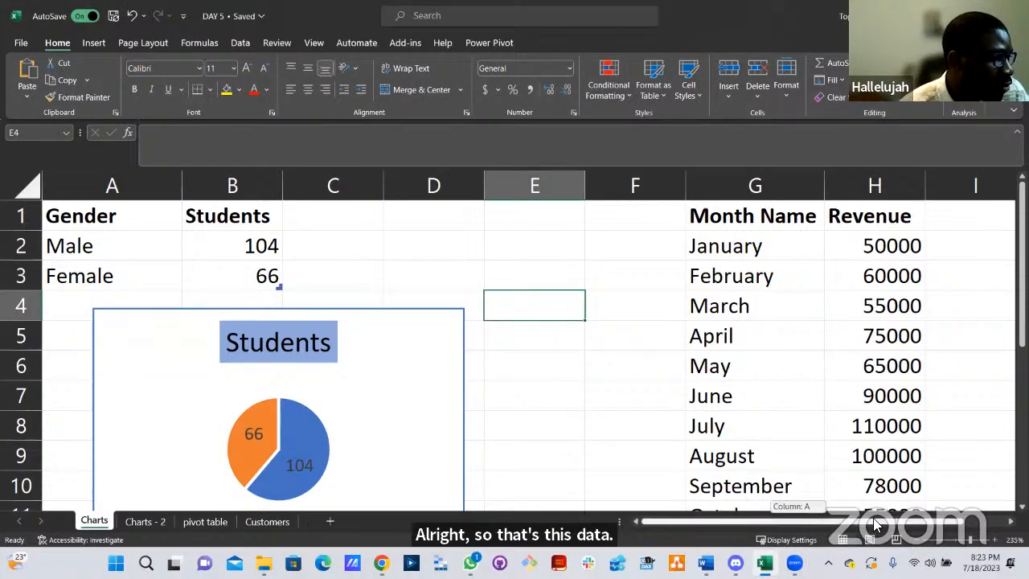
drag(820, 527, 859, 527)
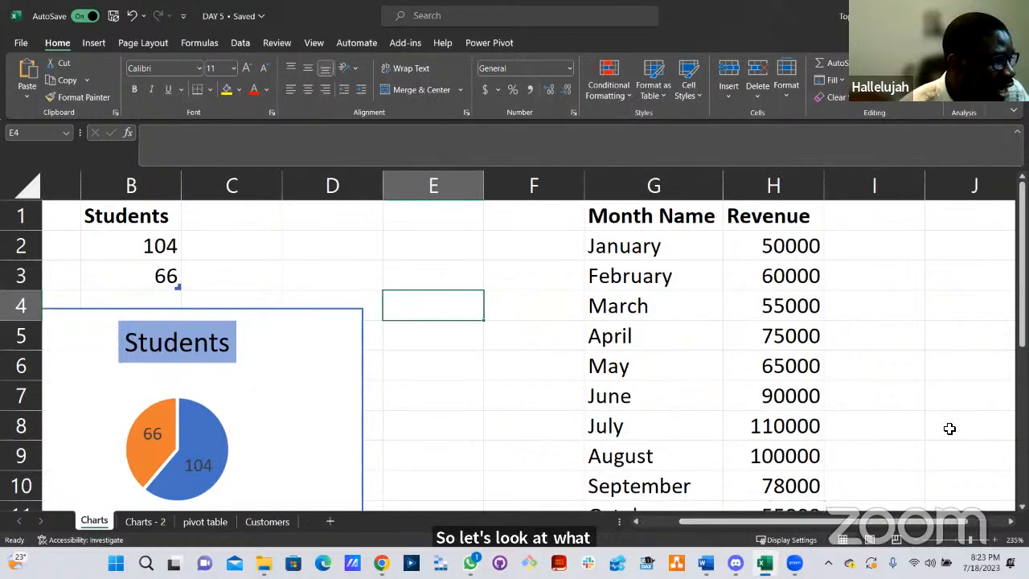
click(1006, 525)
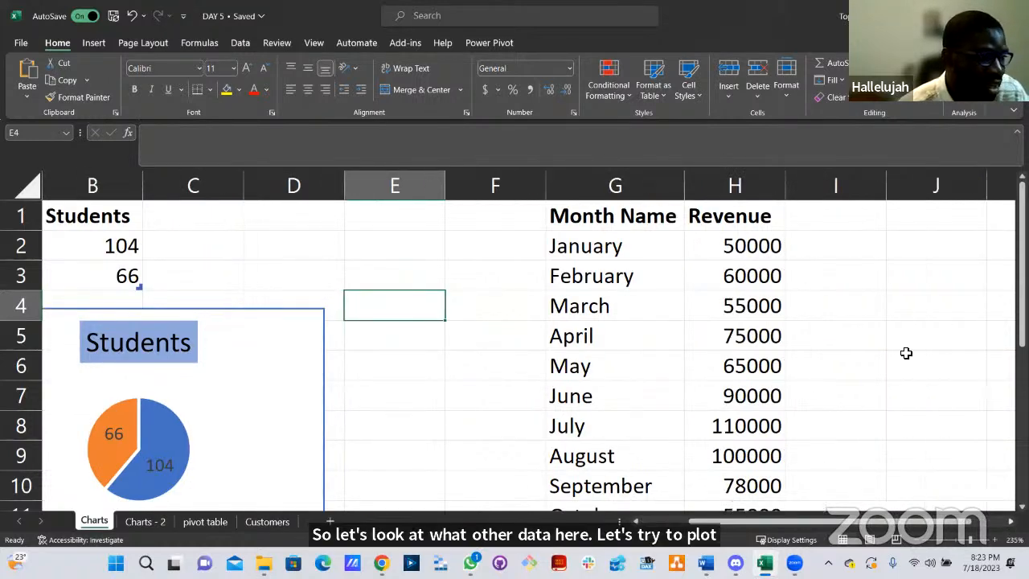
scroll(867, 359, down, 2)
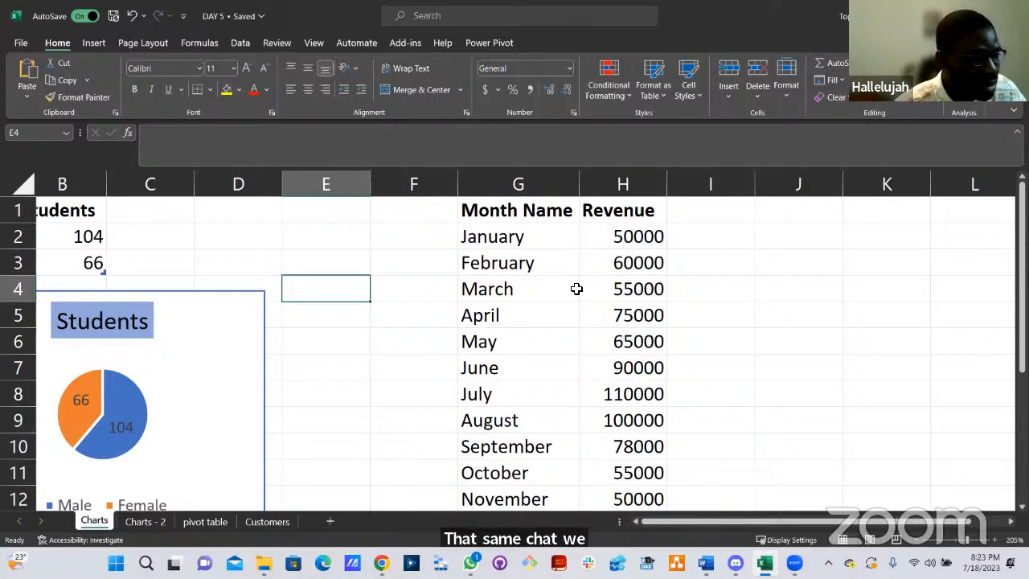
scroll(846, 532, down, 1)
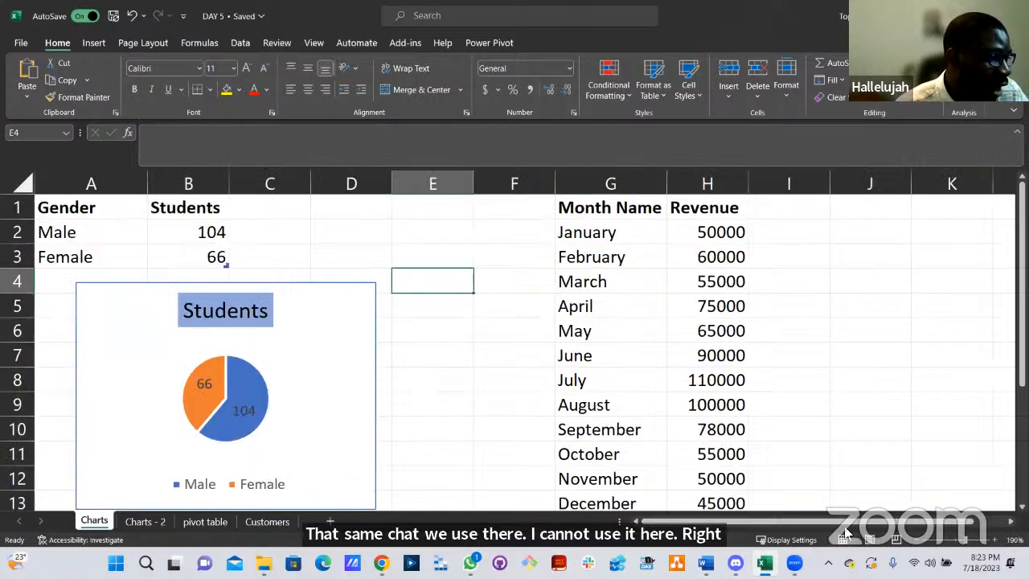
scroll(841, 474, down, 2)
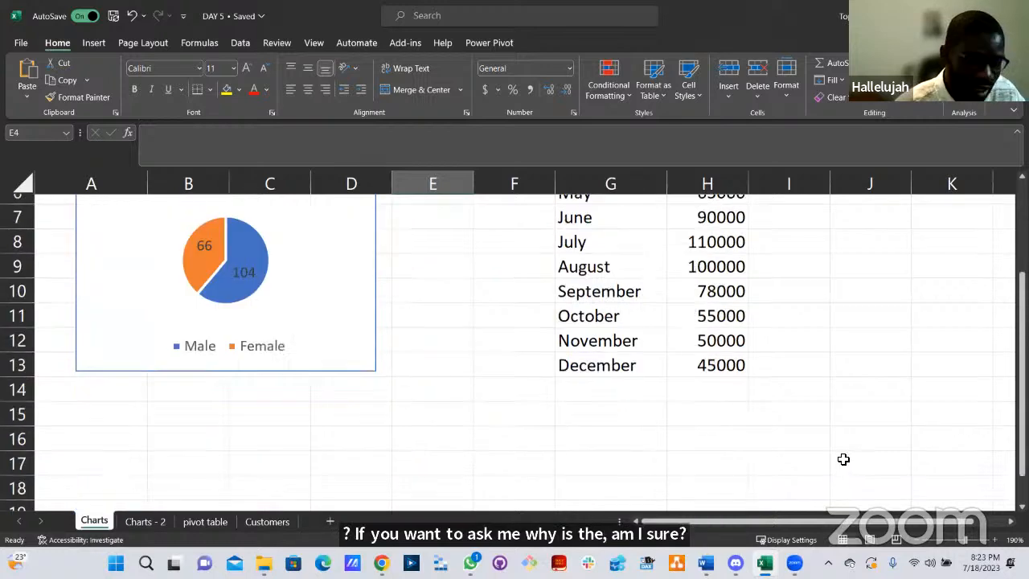
scroll(843, 458, up, 2)
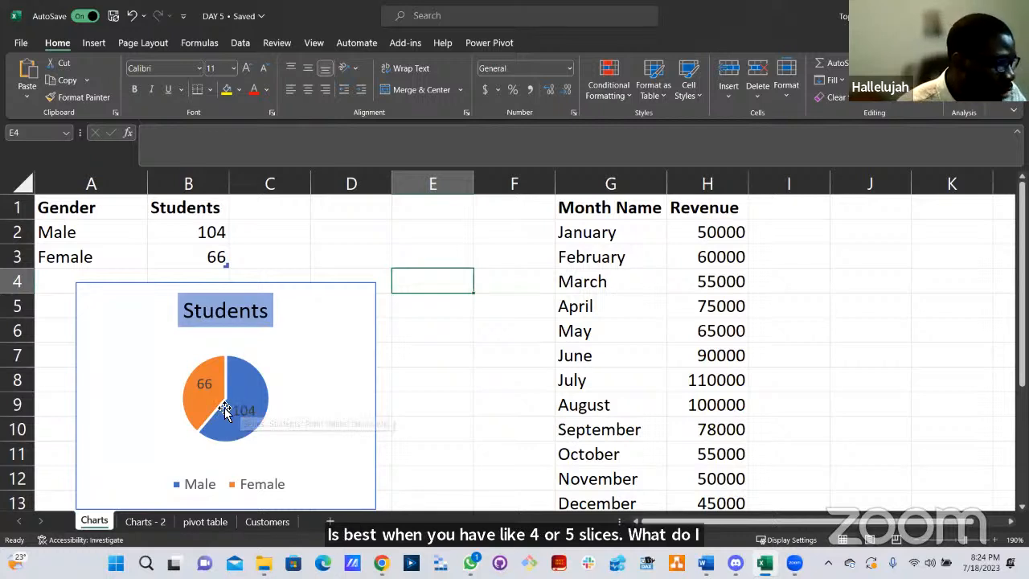
mouse_move(199, 416)
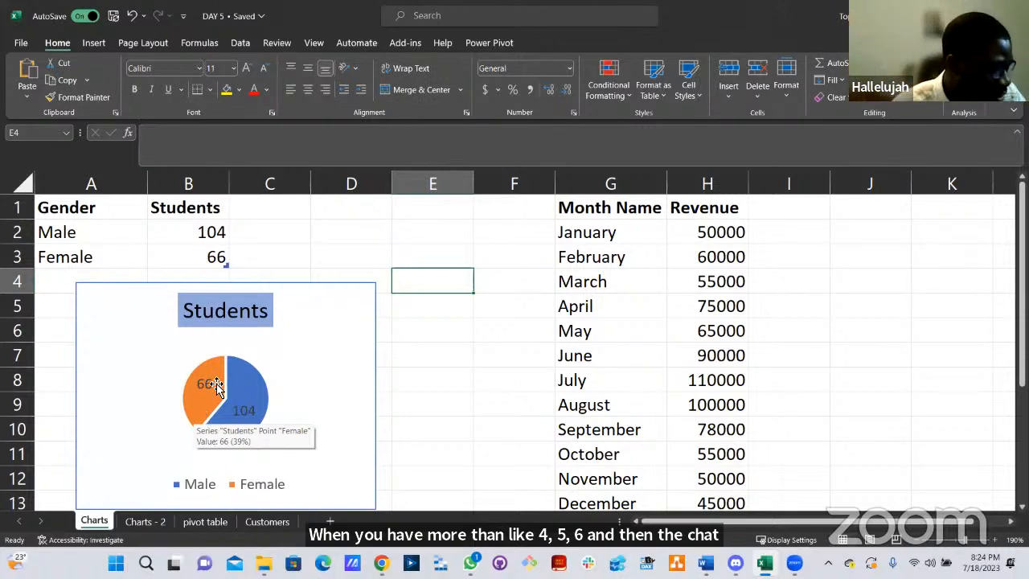
Try plotting the monthly revenue data as a pie chart, then delete that chart.
click(609, 232)
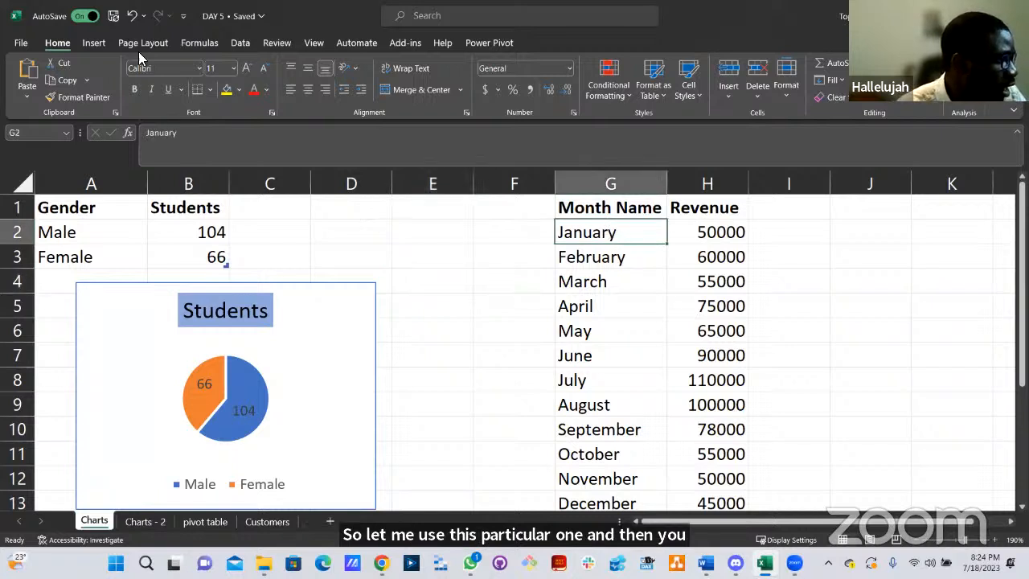
click(94, 44)
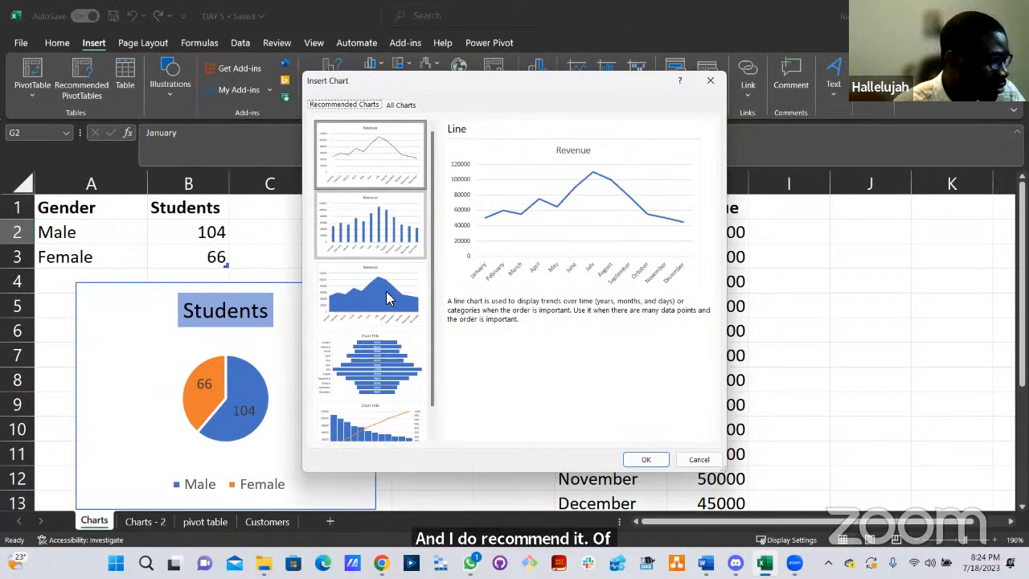
scroll(381, 321, down, 1)
scroll(391, 153, up, 1)
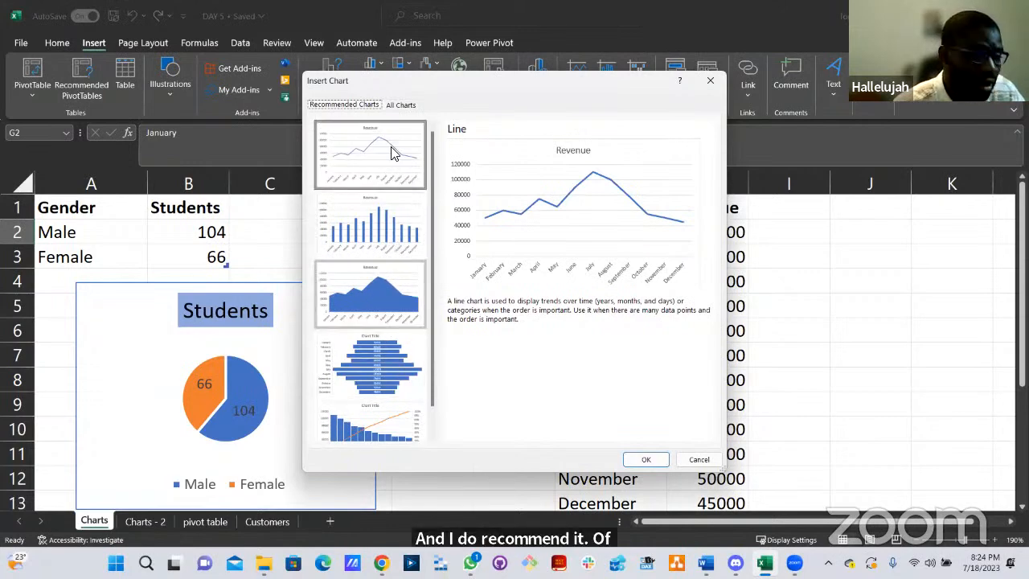
click(402, 104)
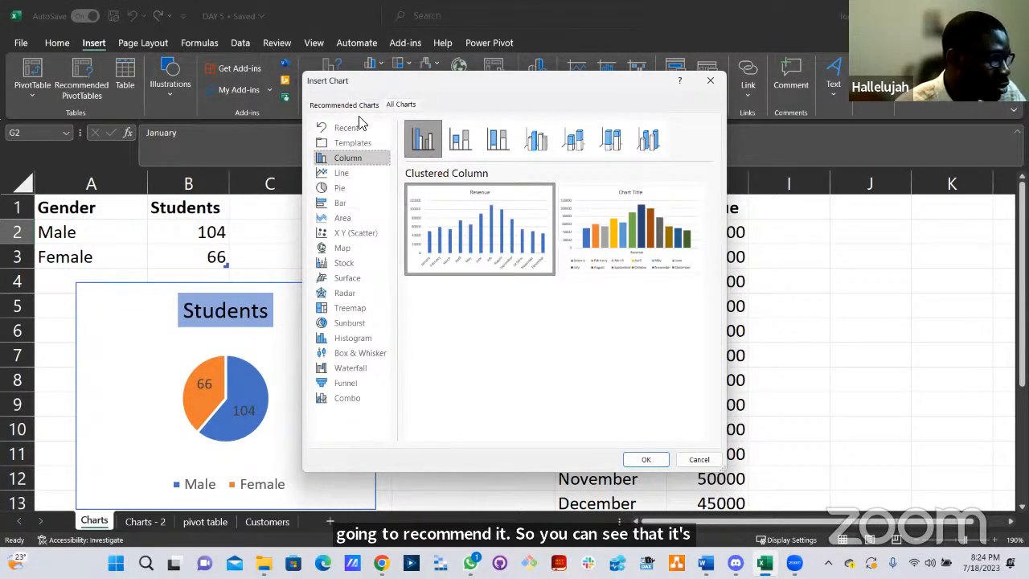
click(345, 190)
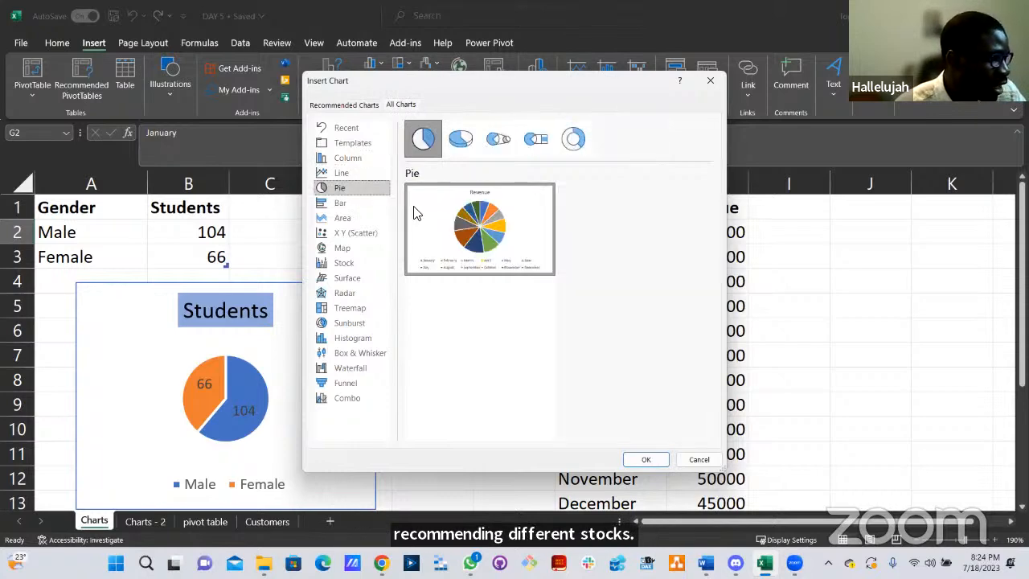
click(661, 464)
scroll(643, 357, down, 2)
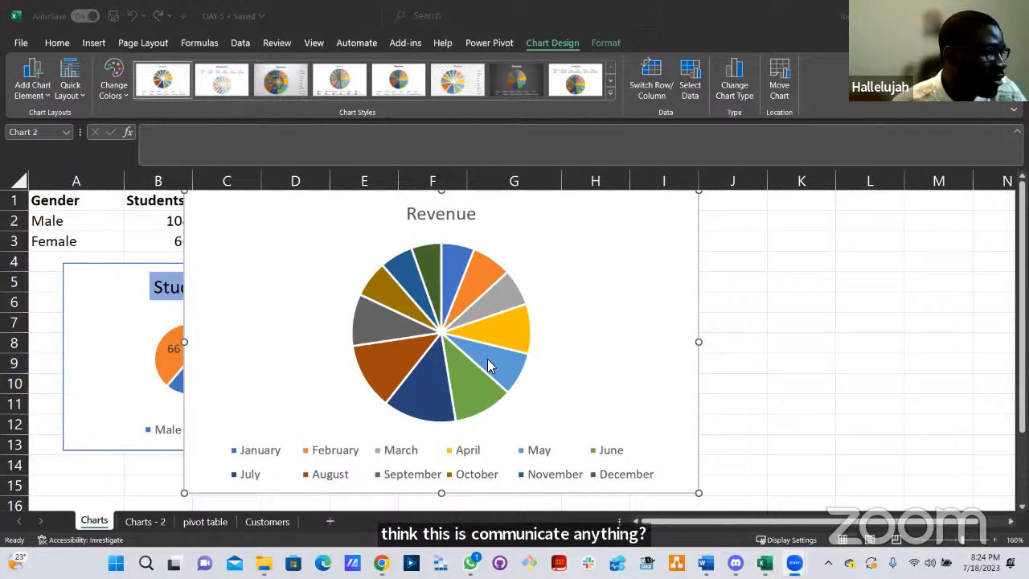
mouse_move(446, 338)
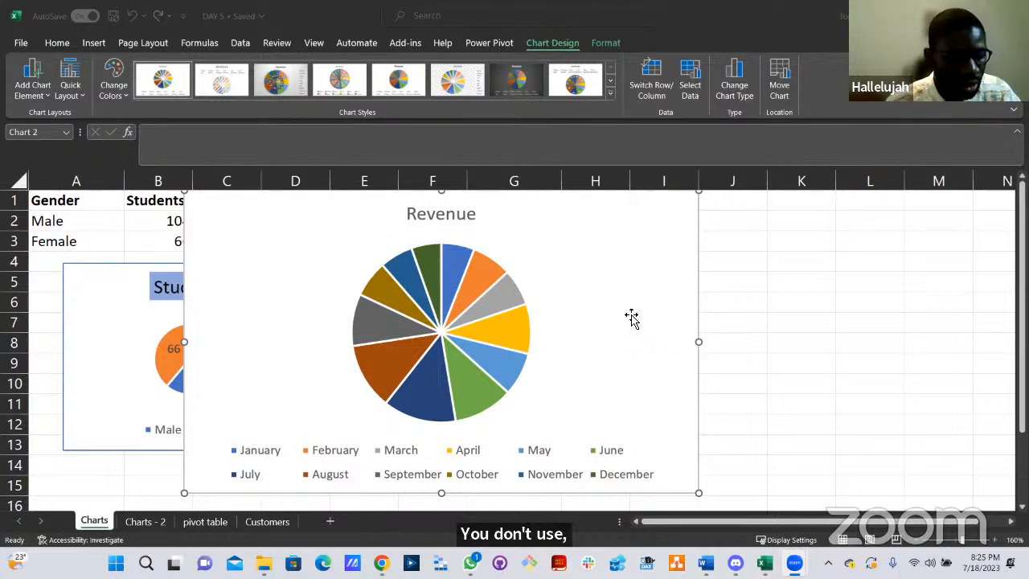
key(Delete)
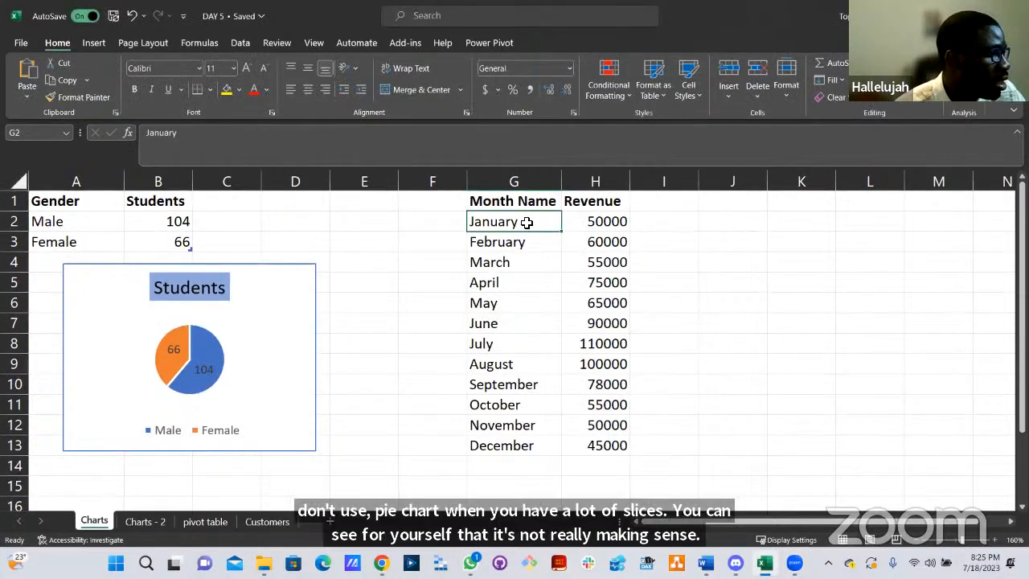
Compare the recommended chart types for the monthly revenue data, including the funnel and Pareto previews and their descriptions.
click(94, 43)
click(340, 104)
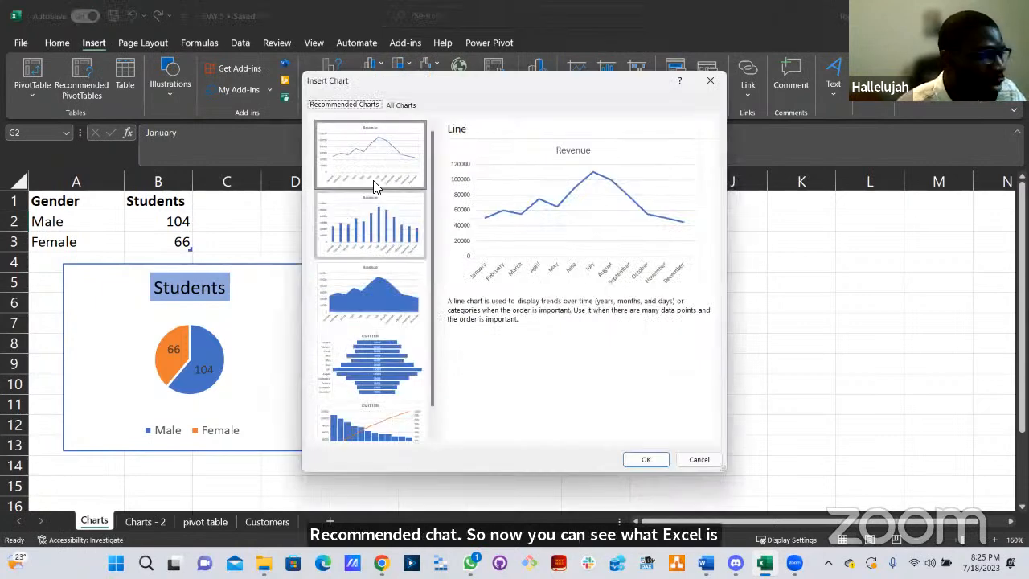
click(373, 215)
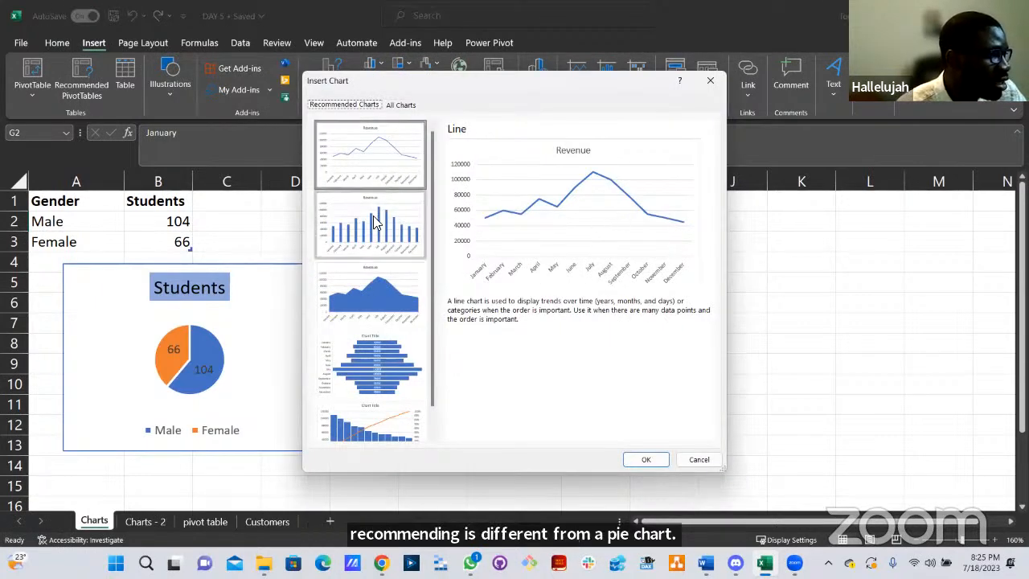
click(397, 302)
click(410, 368)
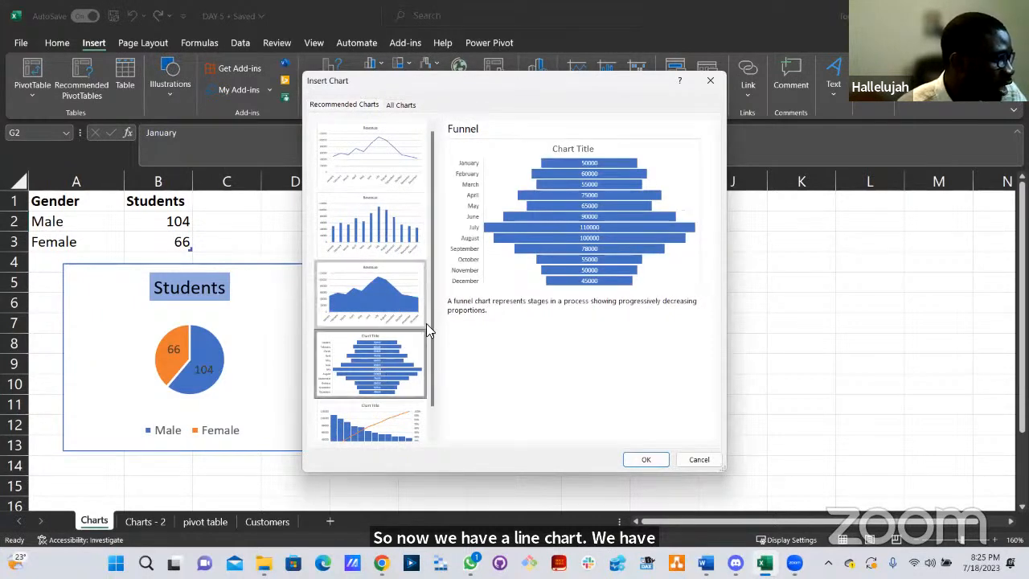
scroll(408, 381, down, 1)
click(383, 415)
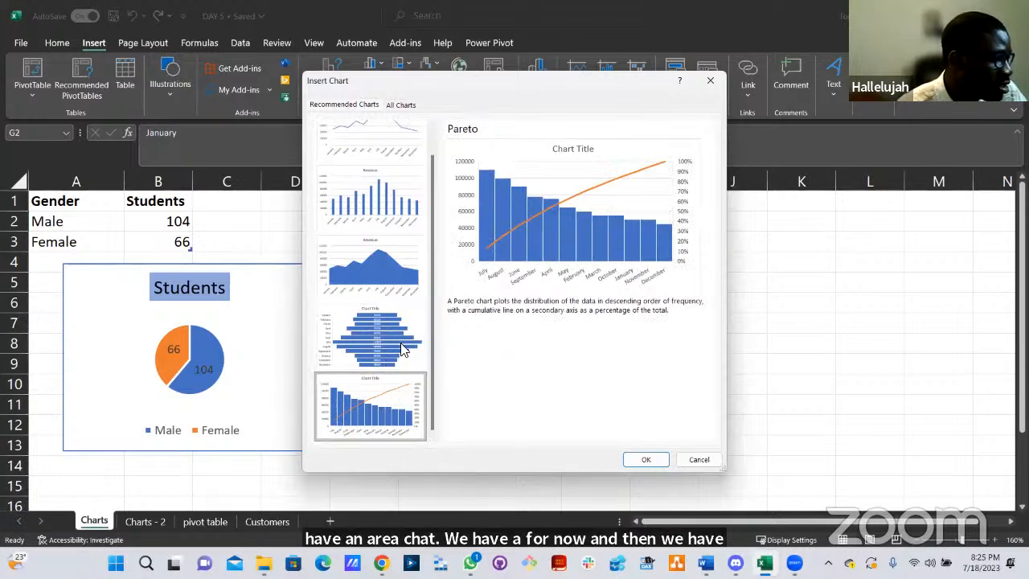
scroll(408, 318, up, 1)
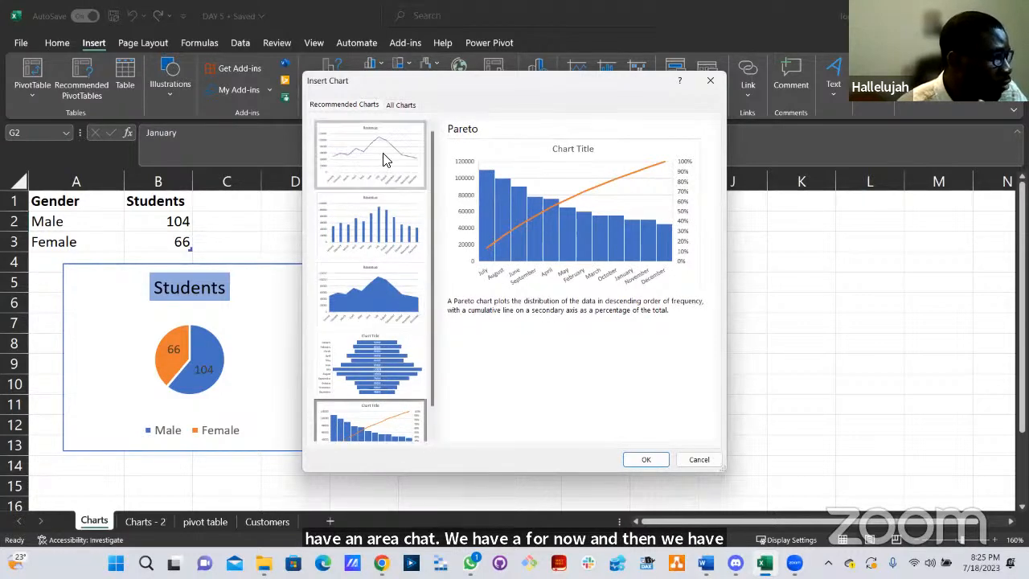
click(374, 368)
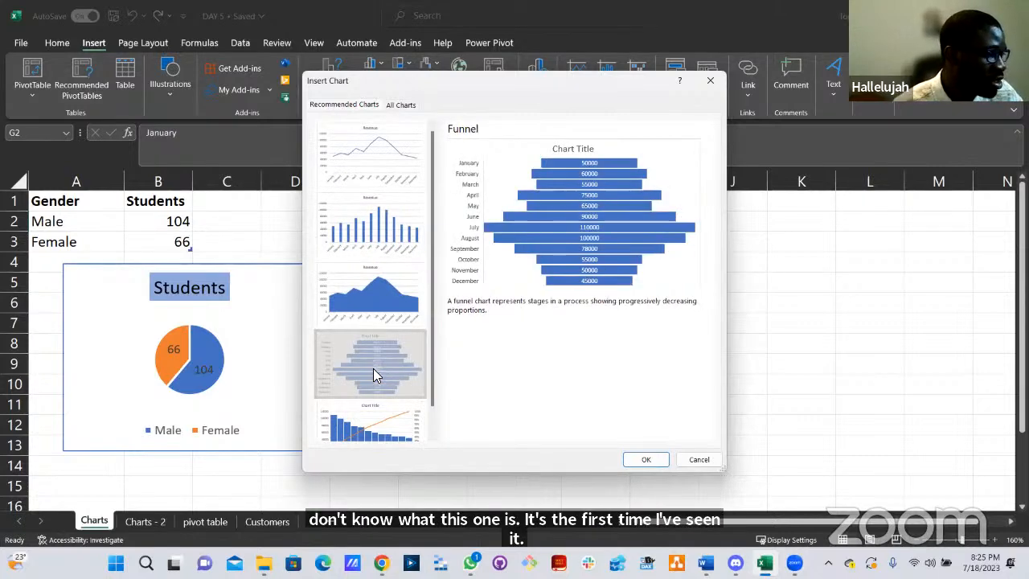
click(356, 429)
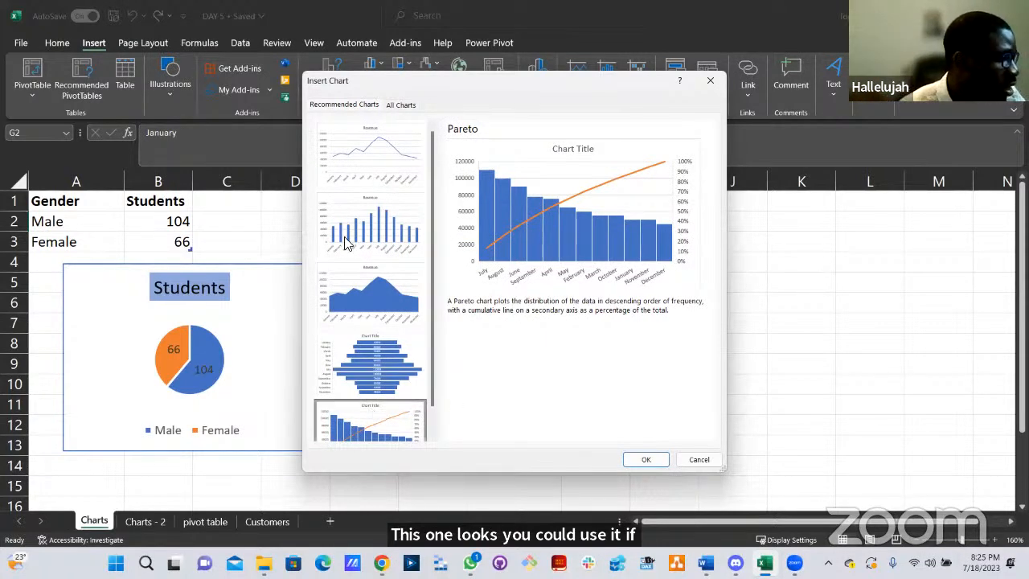
Compare the line, stacked area and clustered column recommendations and insert the Line chart for the monthly revenue.
click(384, 156)
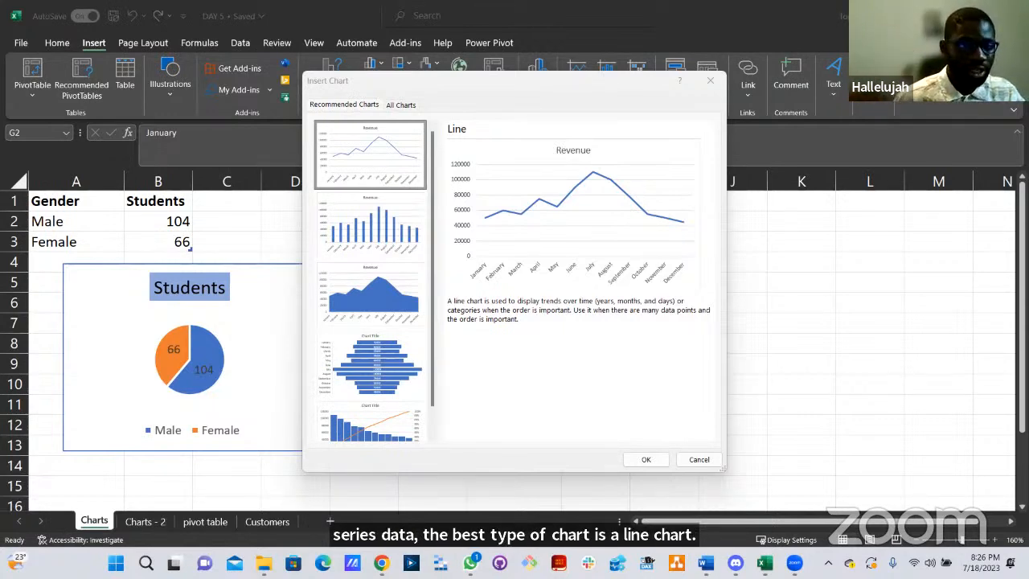
click(385, 290)
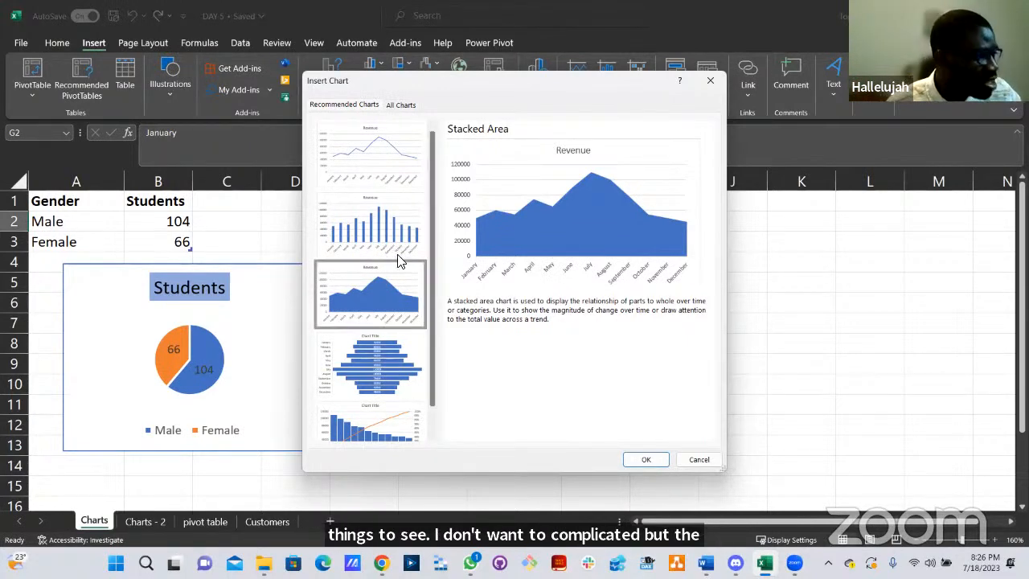
click(404, 249)
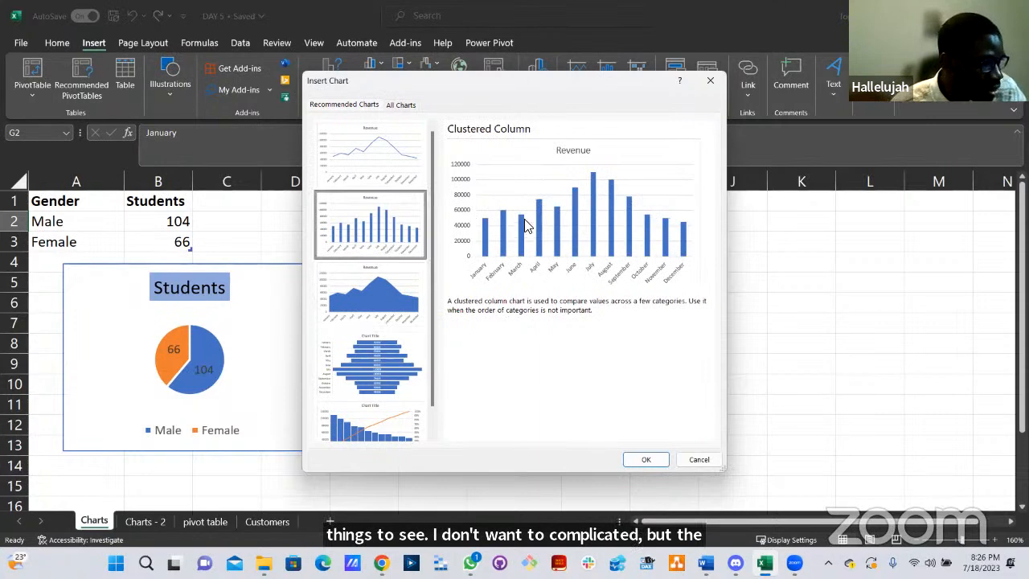
click(368, 165)
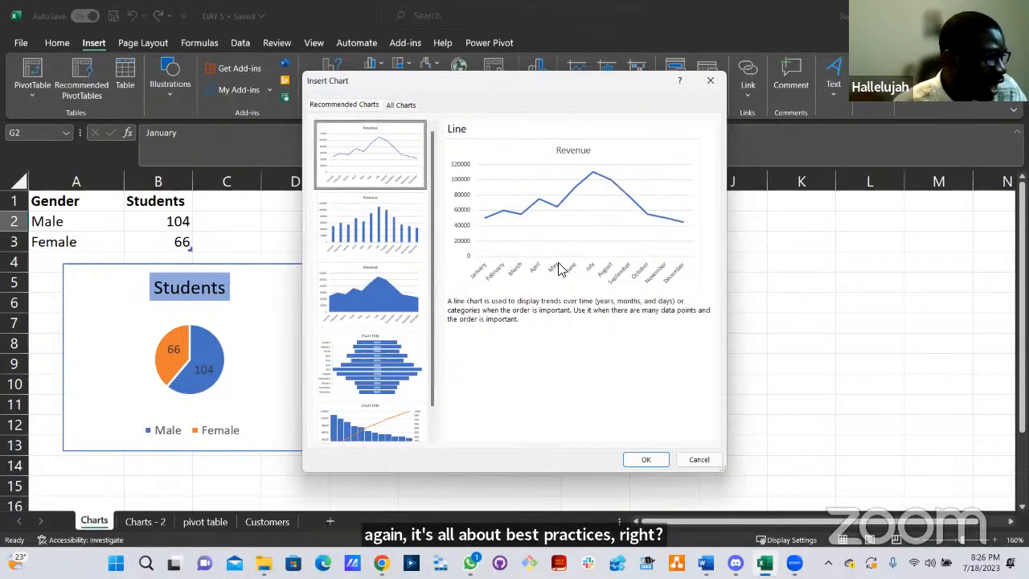
click(650, 460)
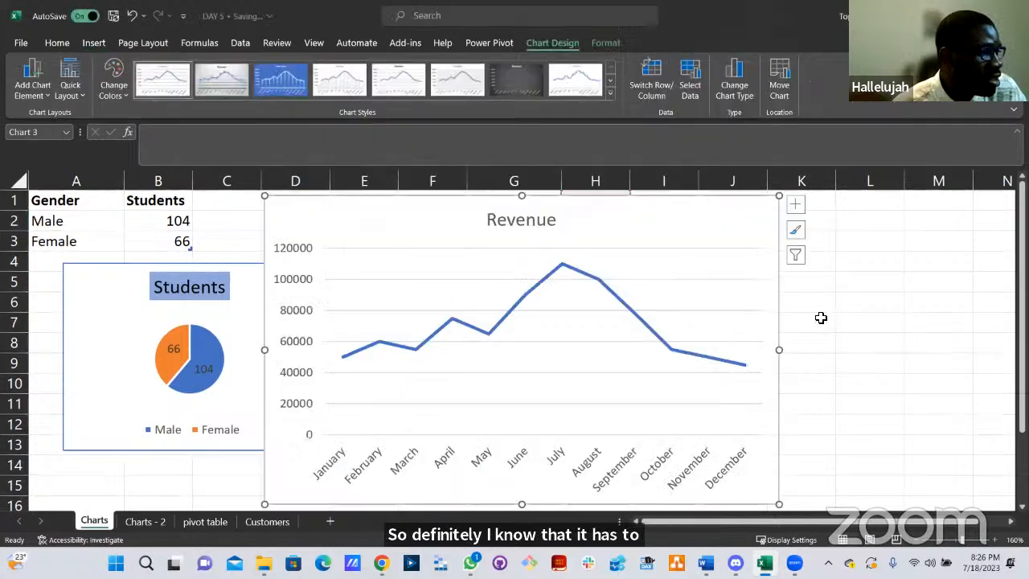
Move the Revenue line chart clear of the Students pie chart and shrink it to span roughly columns F to L and rows 3 to 13.
drag(712, 223, 875, 207)
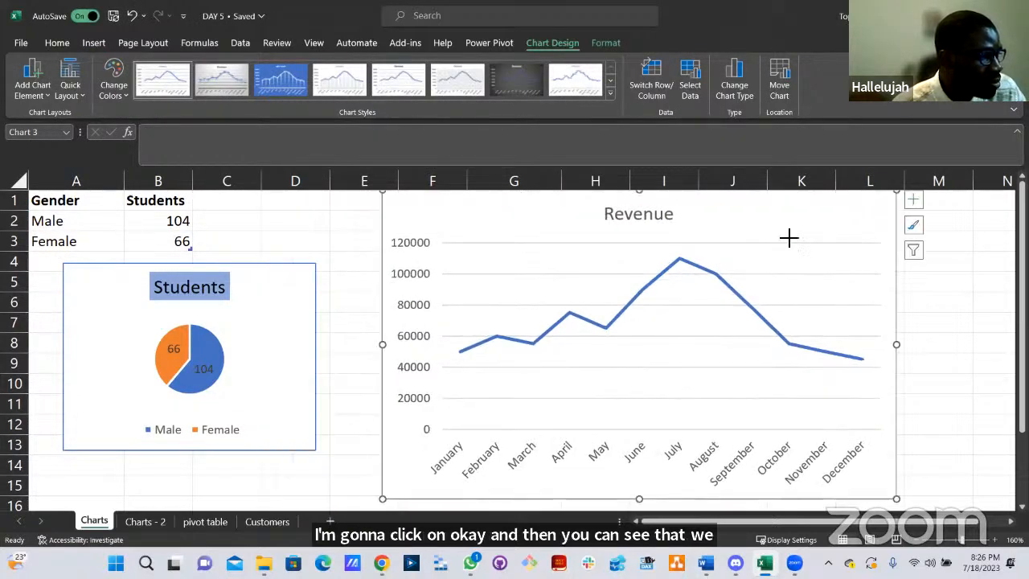
drag(787, 236, 751, 263)
drag(791, 233, 764, 252)
drag(764, 496, 844, 450)
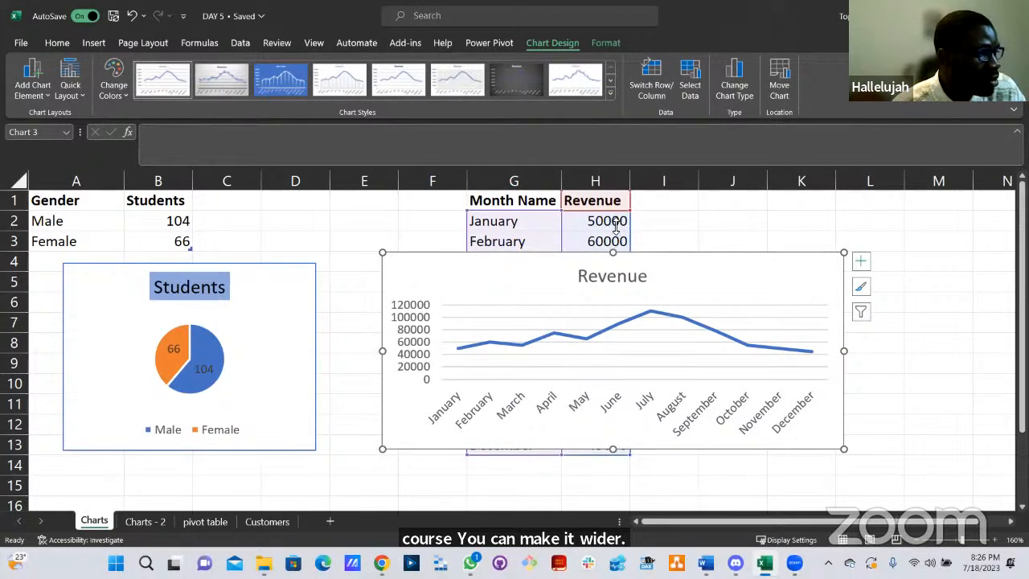
drag(612, 252, 612, 228)
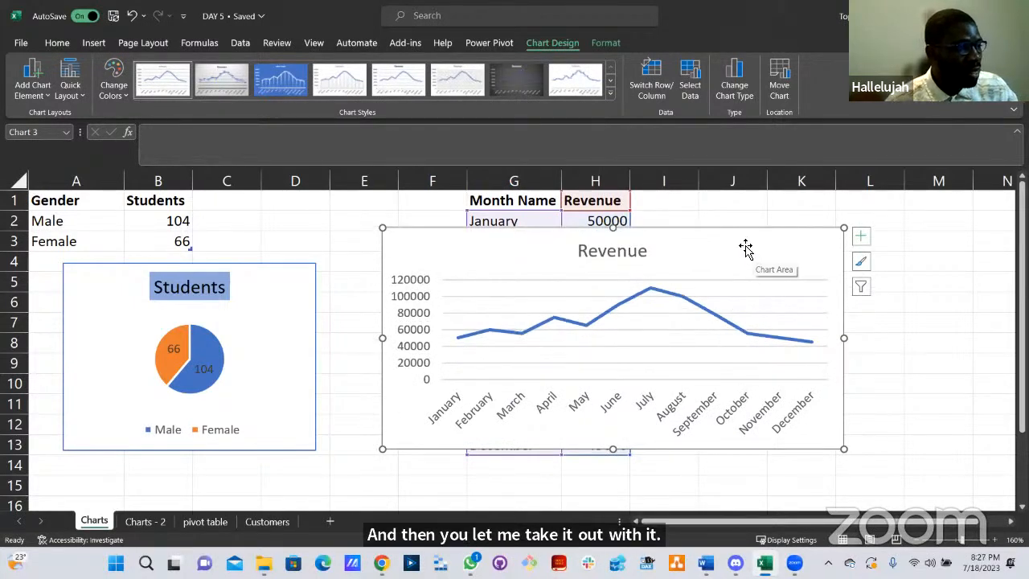
Review the chart elements available for the Revenue line chart and move the chart slightly closer to the Students pie chart.
click(860, 235)
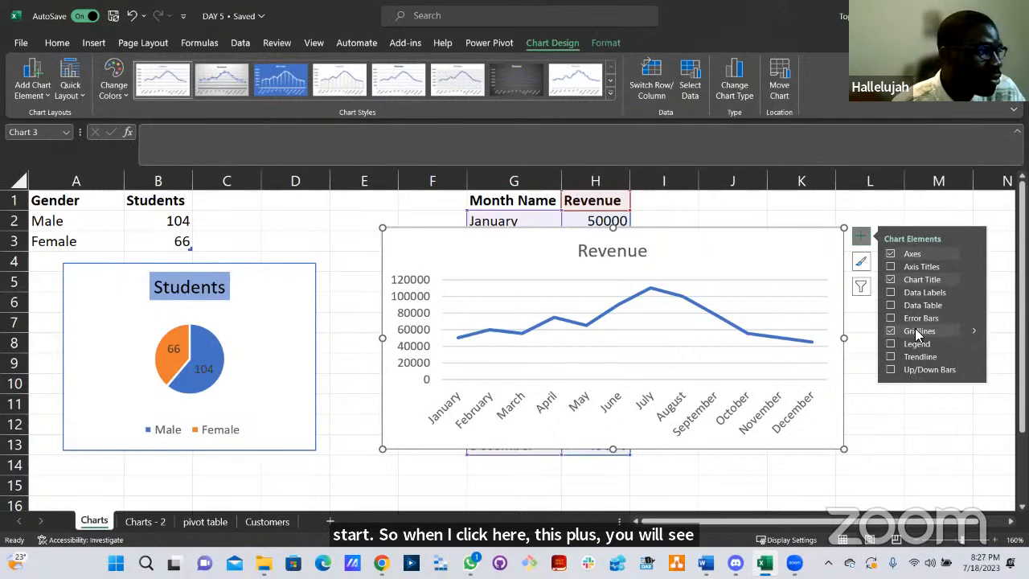
click(292, 318)
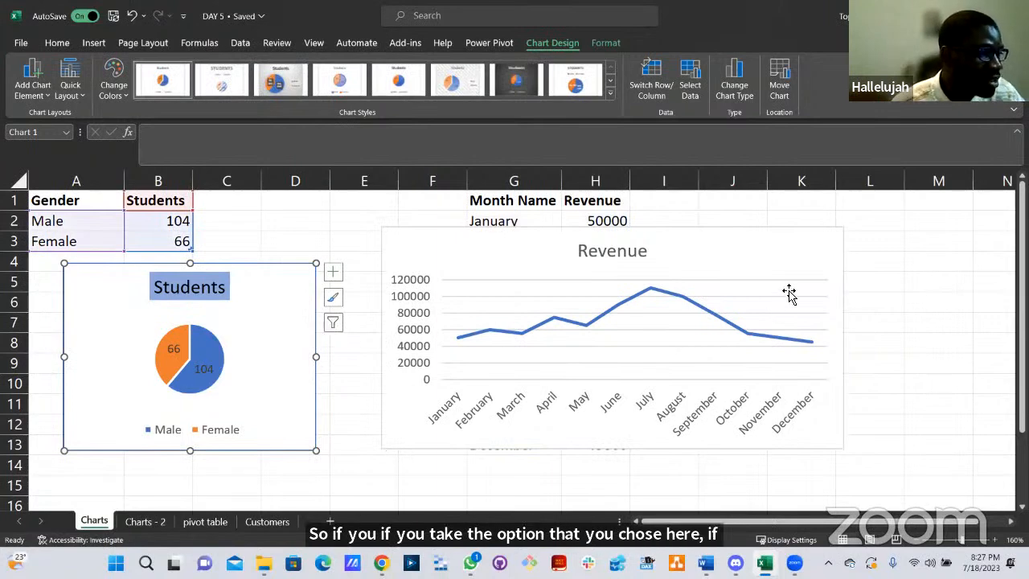
click(792, 257)
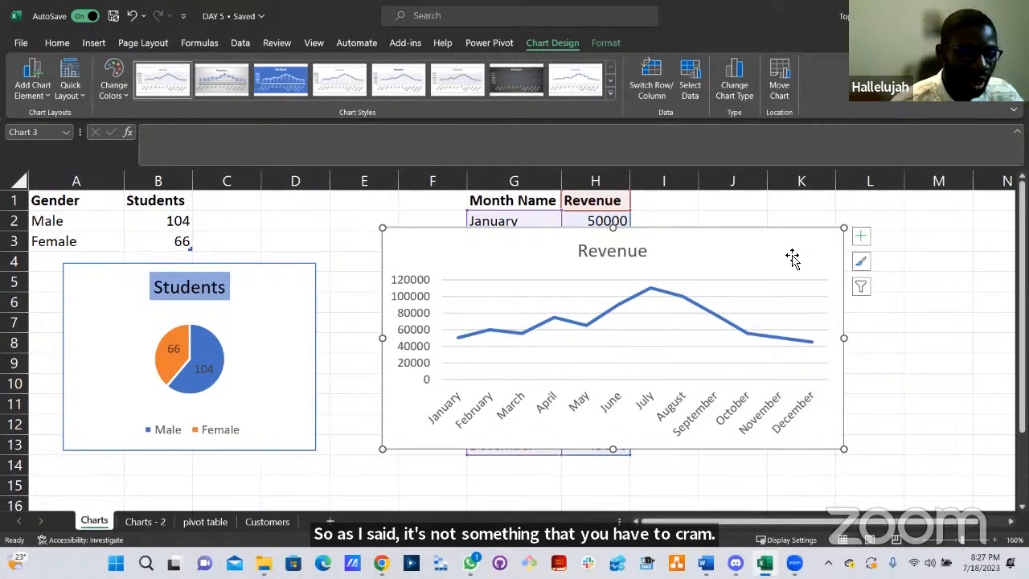
click(843, 242)
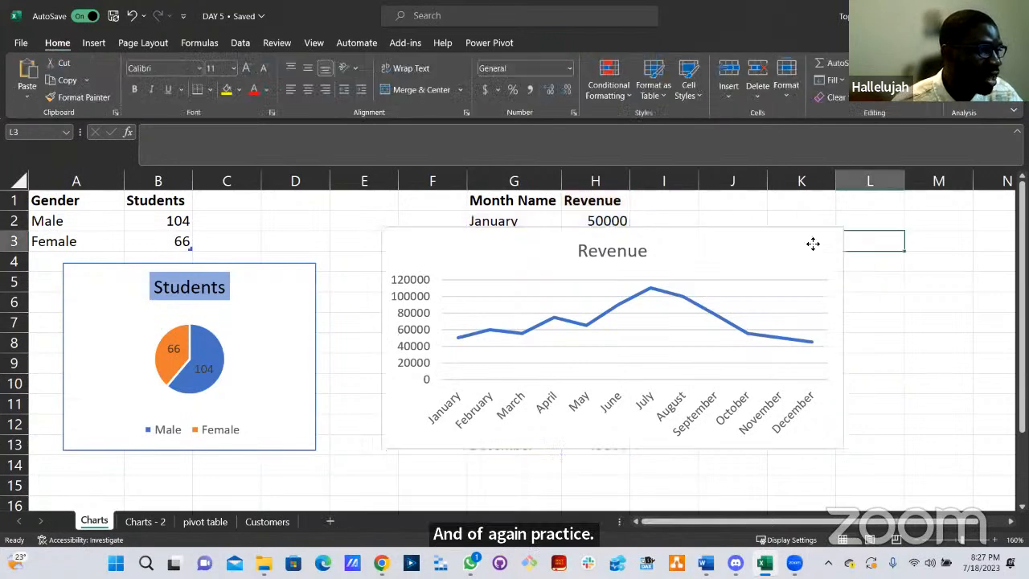
click(813, 245)
click(861, 236)
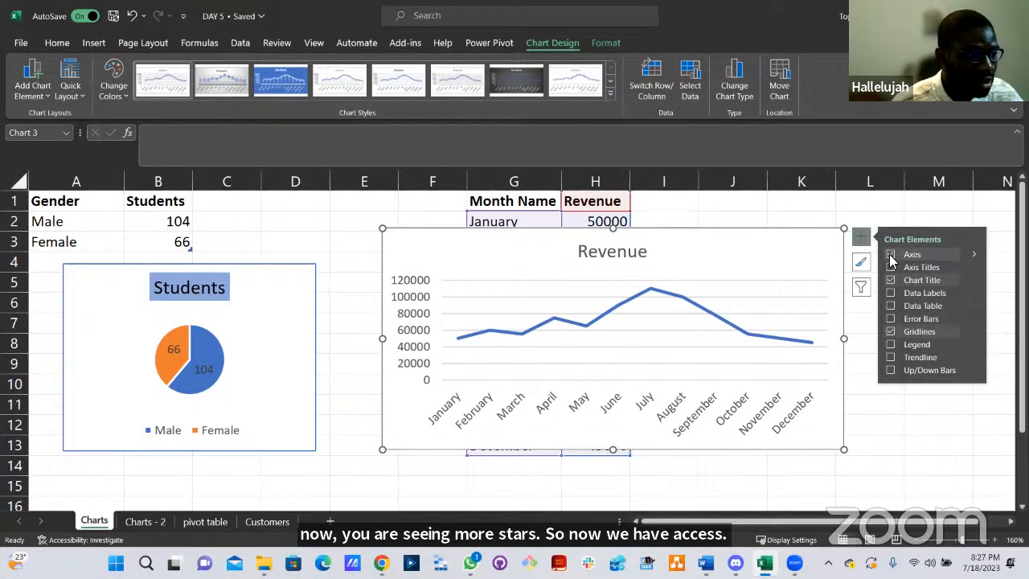
click(890, 268)
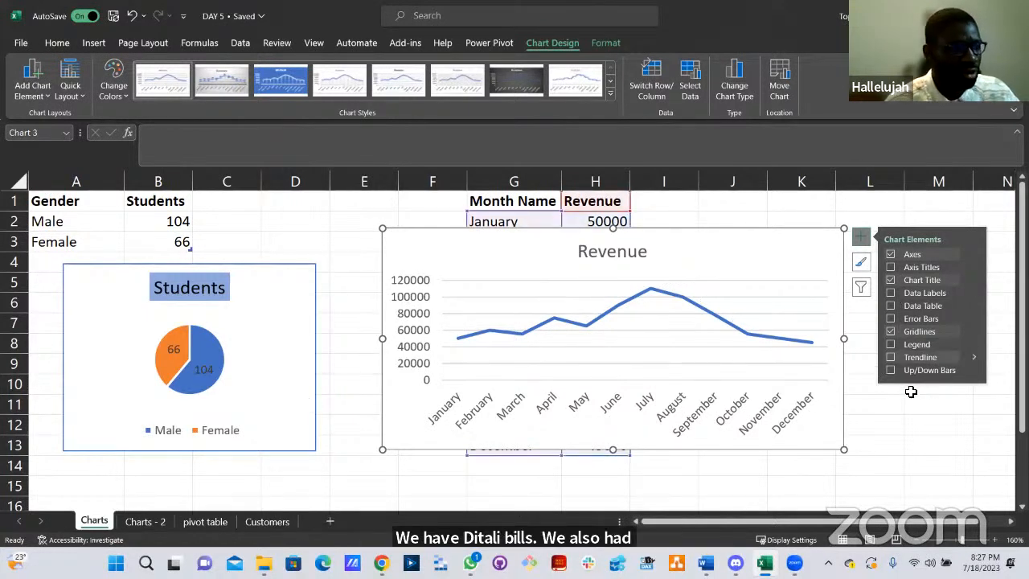
click(890, 344)
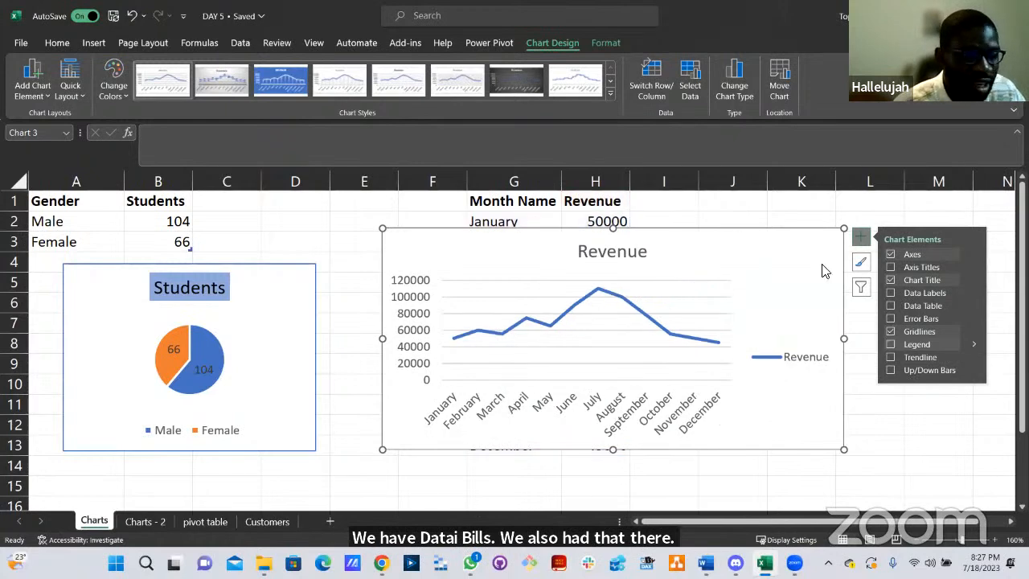
drag(774, 253, 764, 254)
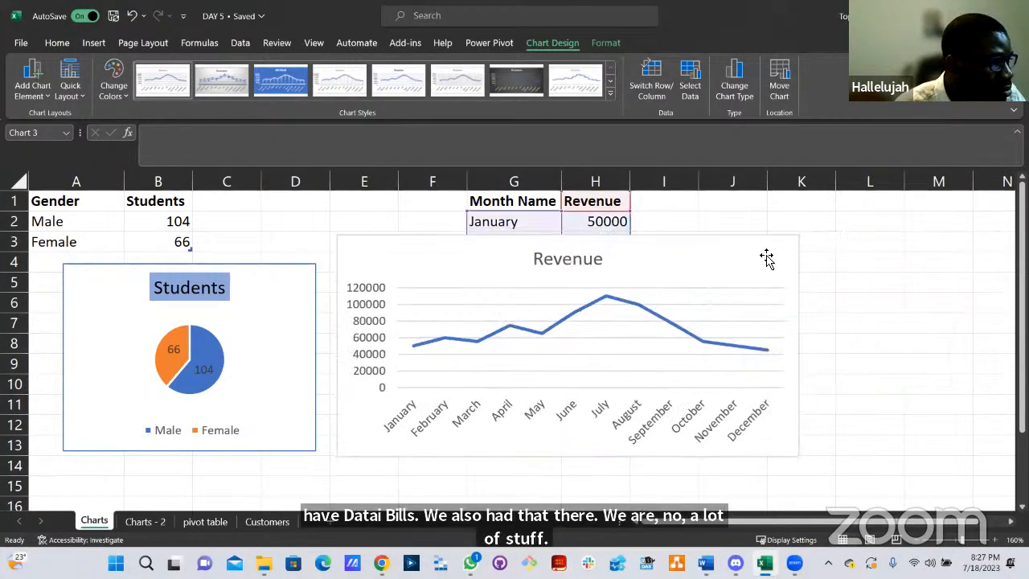
Try hiding both axes of the Revenue line chart, then show them again.
click(817, 245)
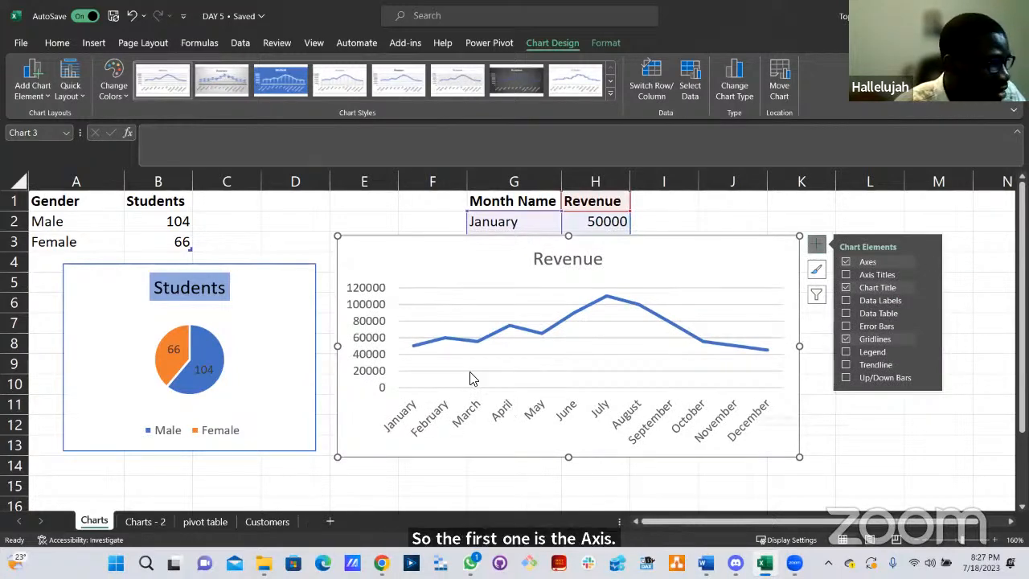
click(845, 261)
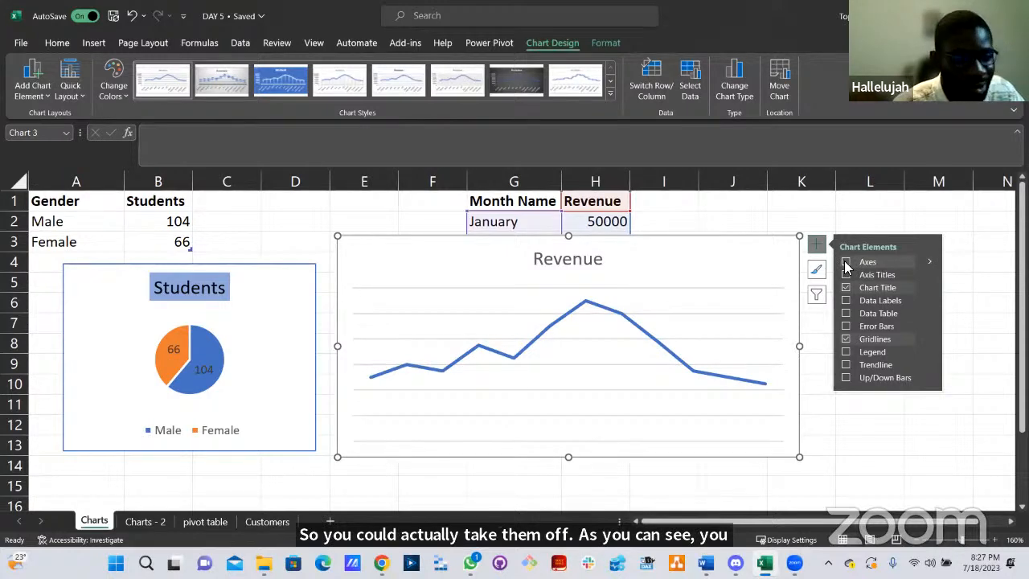
click(845, 261)
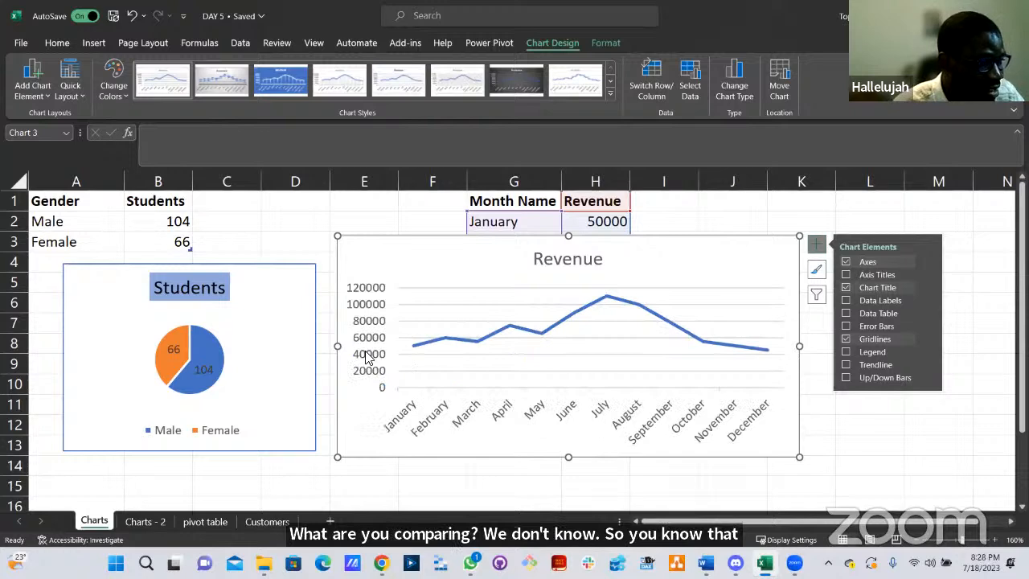
Turn the Revenue chart's primary horizontal axis off and on, do the same with the primary vertical axis, and close the element options.
click(927, 260)
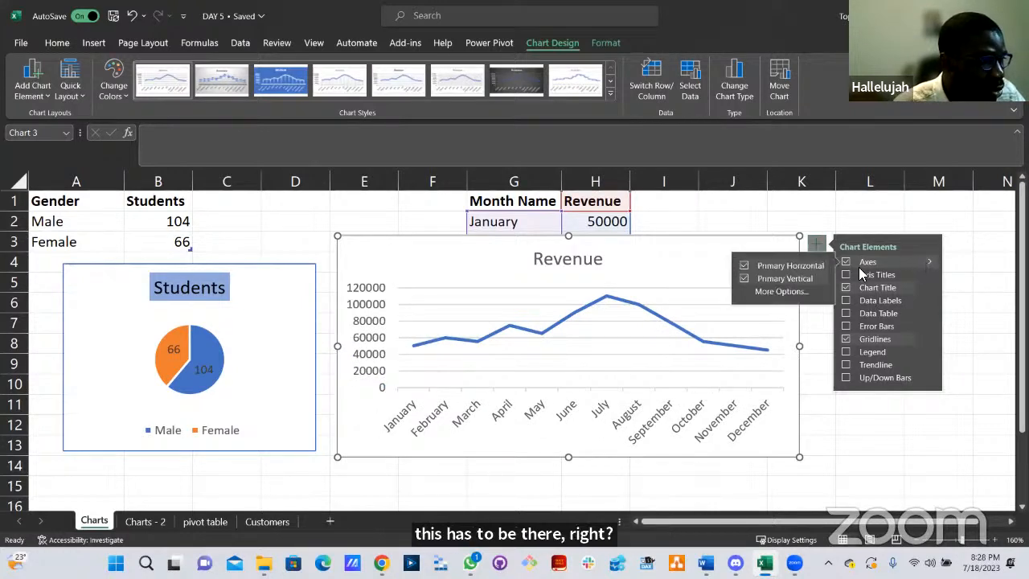
click(744, 266)
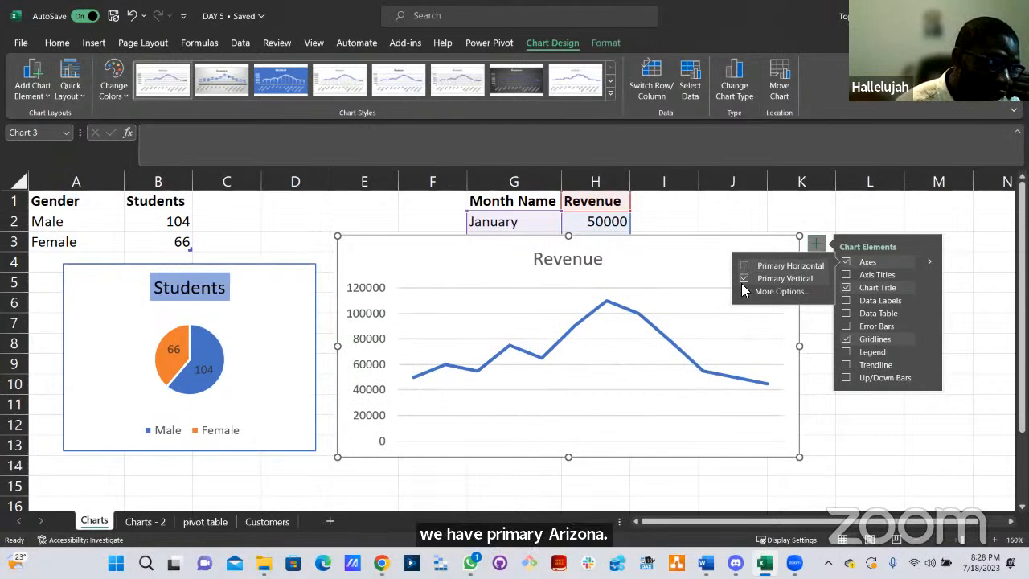
click(743, 266)
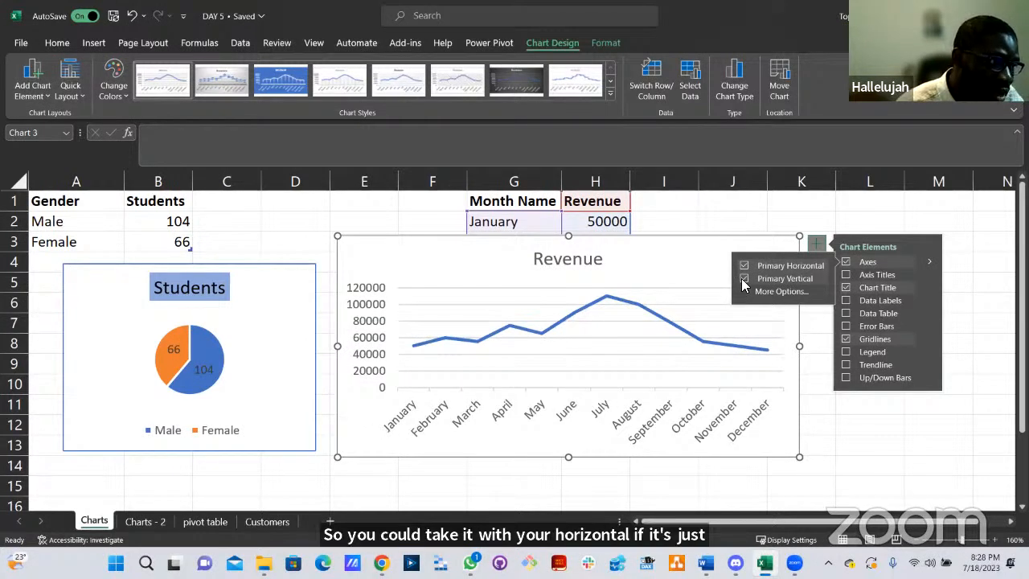
click(742, 278)
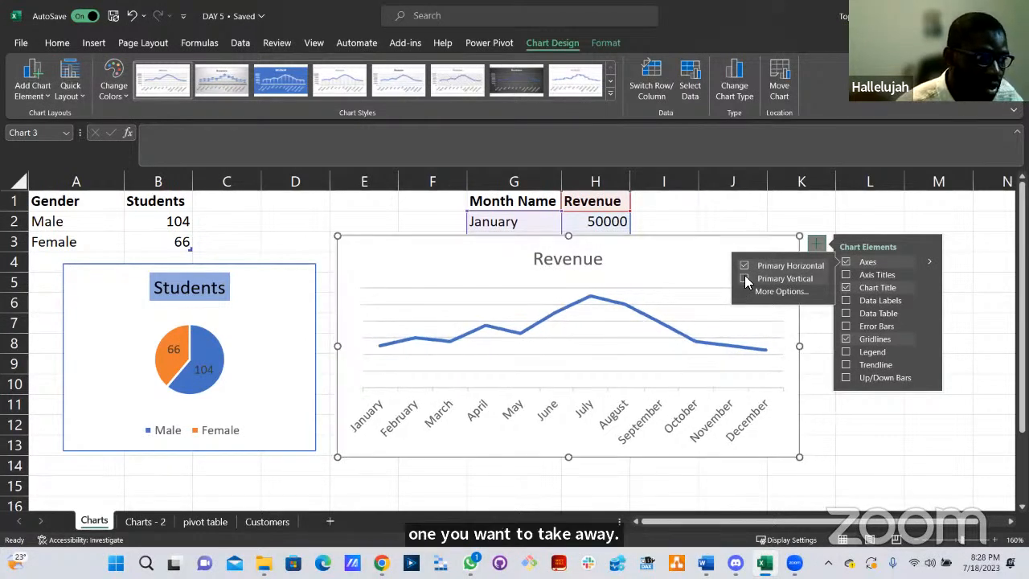
click(744, 278)
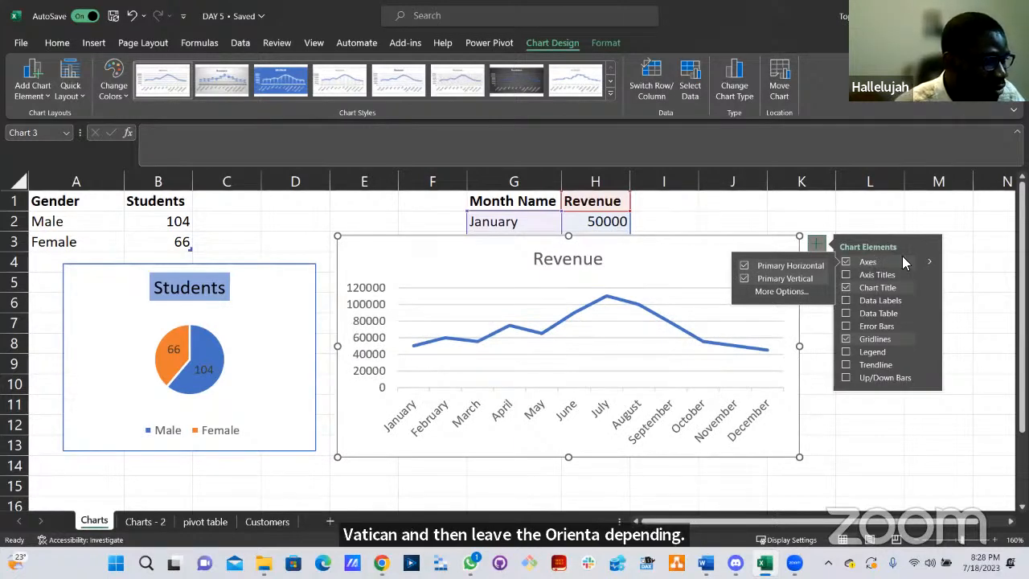
key(Escape)
click(769, 441)
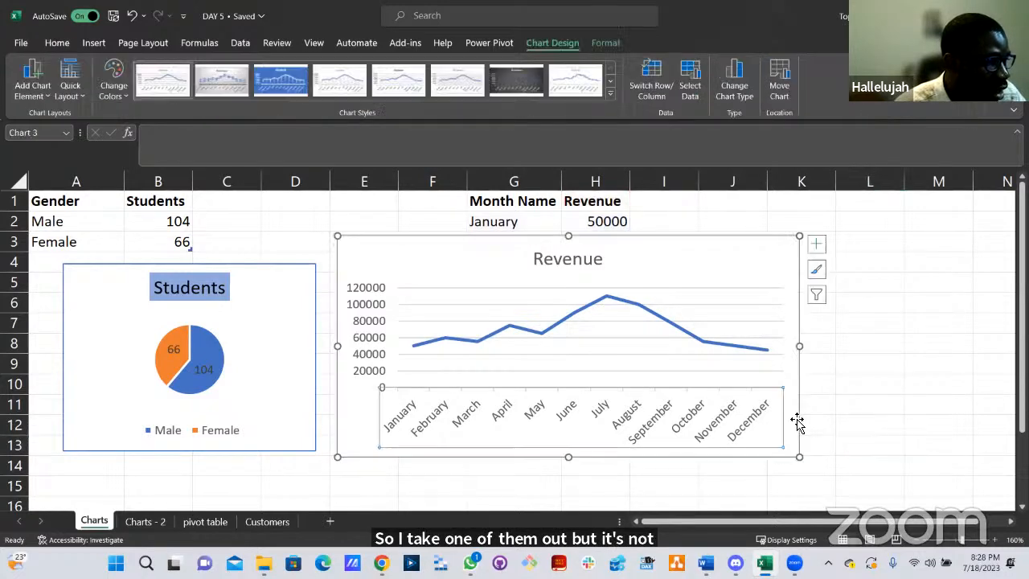
Try adding axis titles to the Revenue line chart, then remove them again.
click(817, 246)
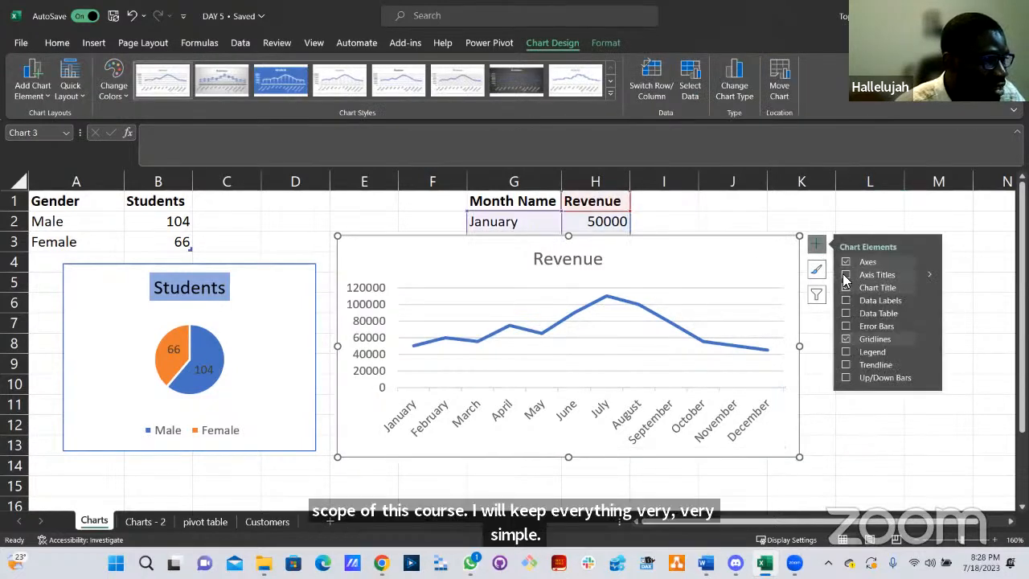
click(847, 275)
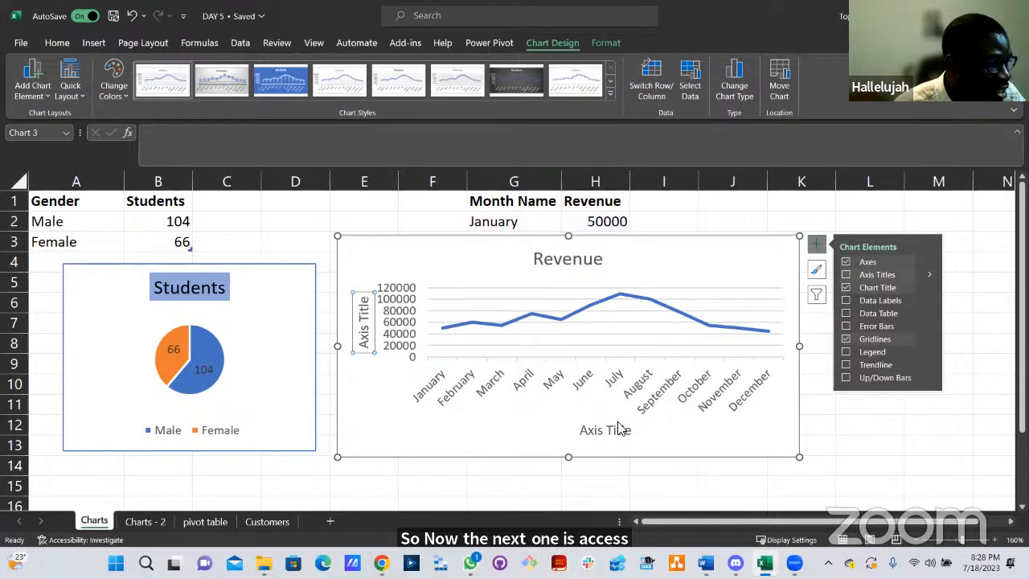
key(ctrl+z)
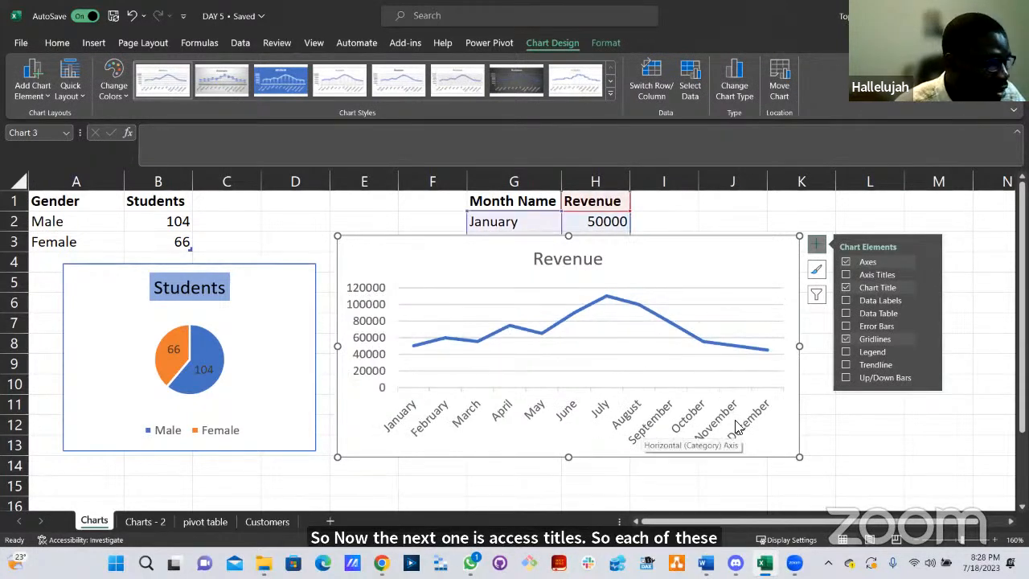
Add axis titles to the Revenue line chart and name the horizontal axis title "Month".
click(847, 275)
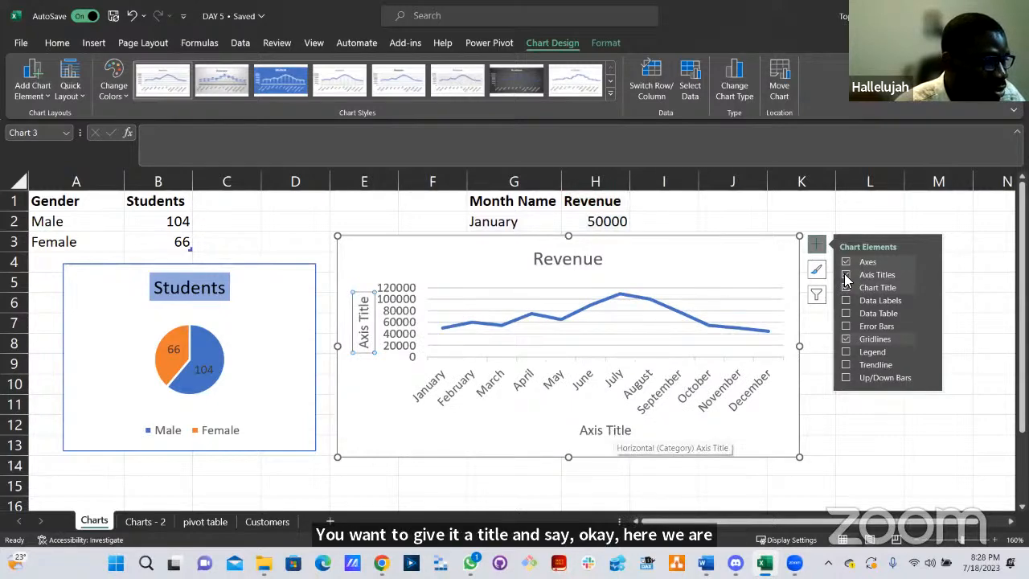
click(846, 276)
click(846, 276)
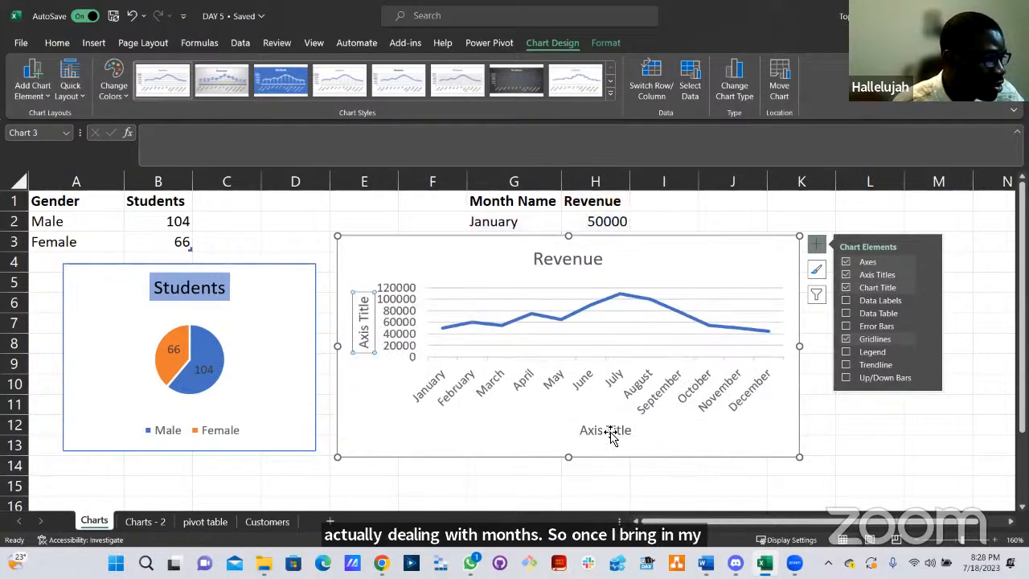
click(612, 432)
triple_click(614, 434)
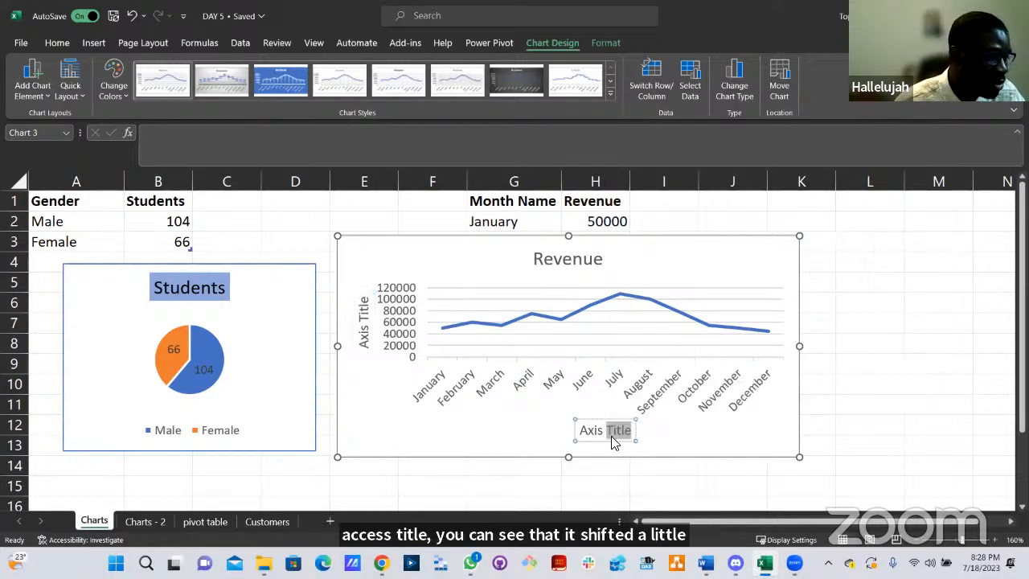
text(Month)
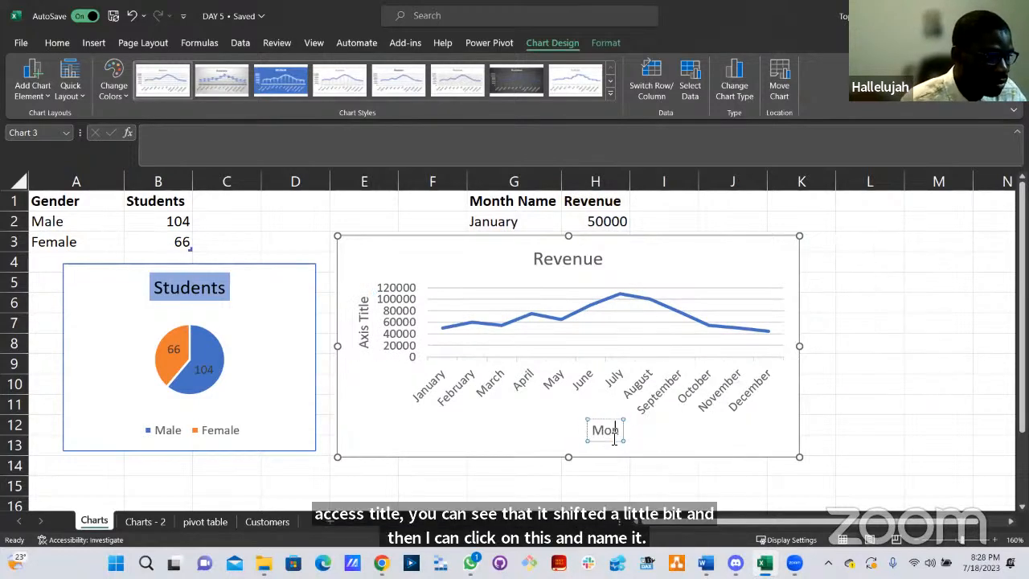
Name the vertical axis title of the line chart "Revenue" and close the formatting options.
double_click(363, 319)
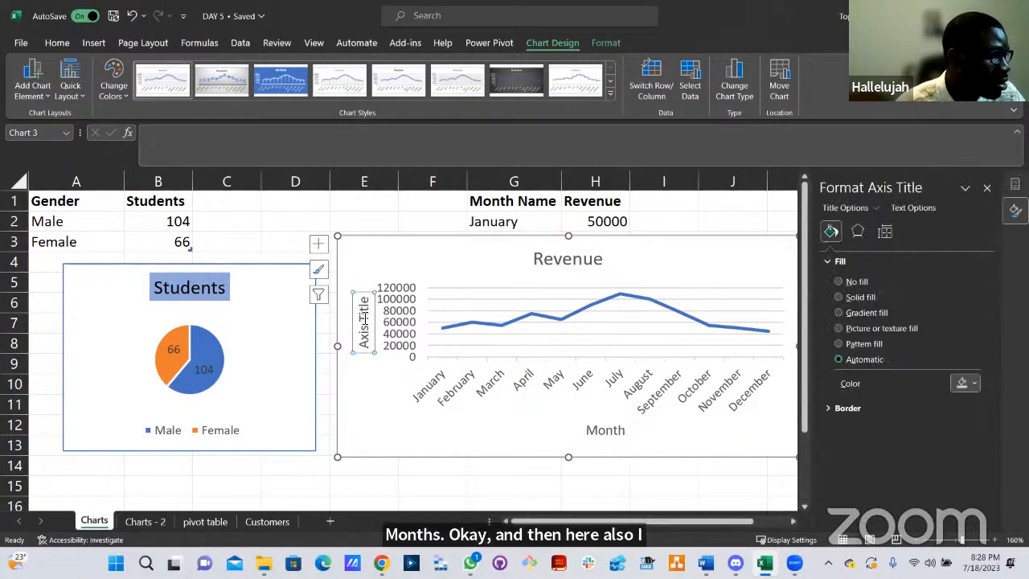
triple_click(364, 317)
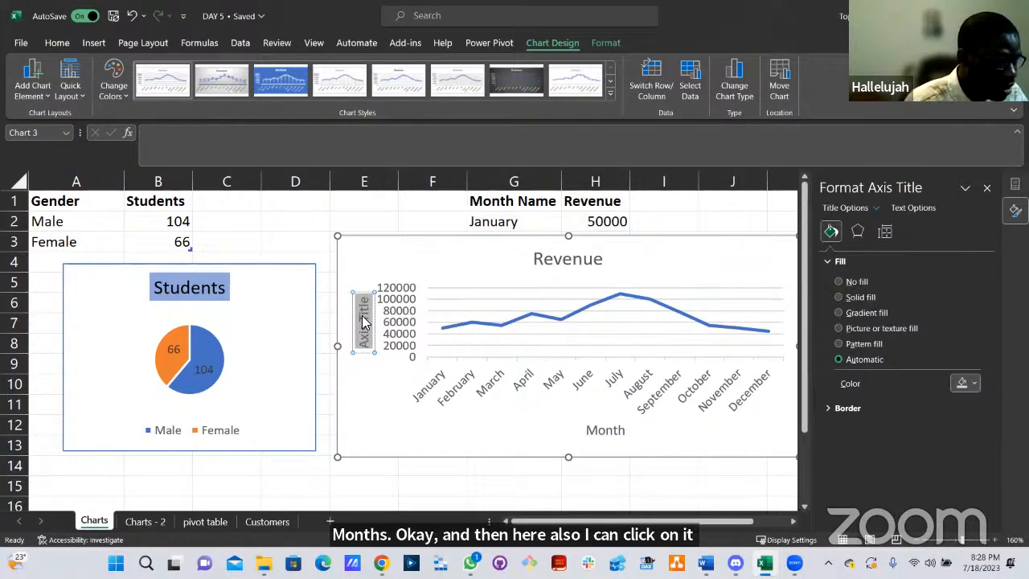
key(BackSpace)
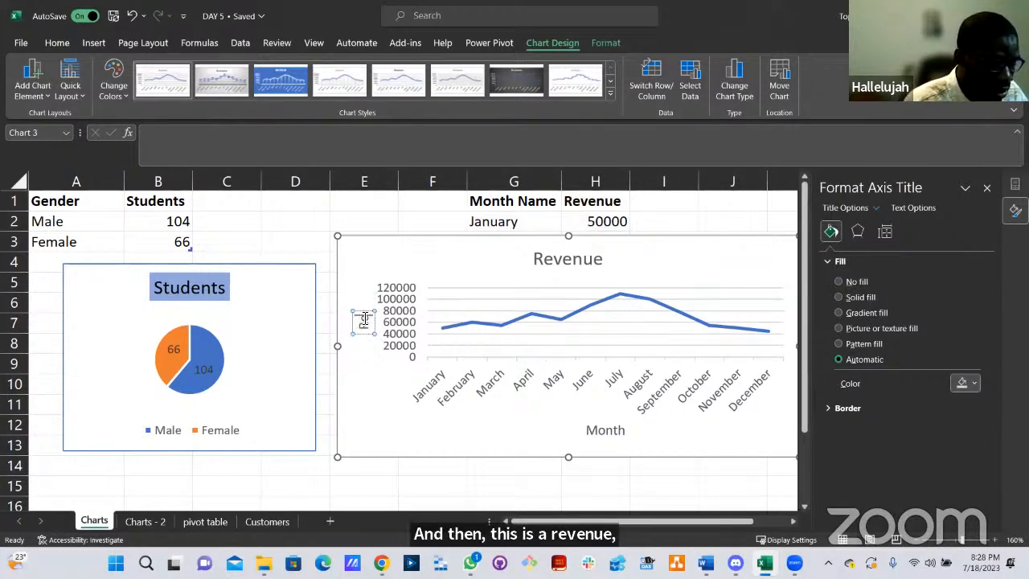
text(Revenue)
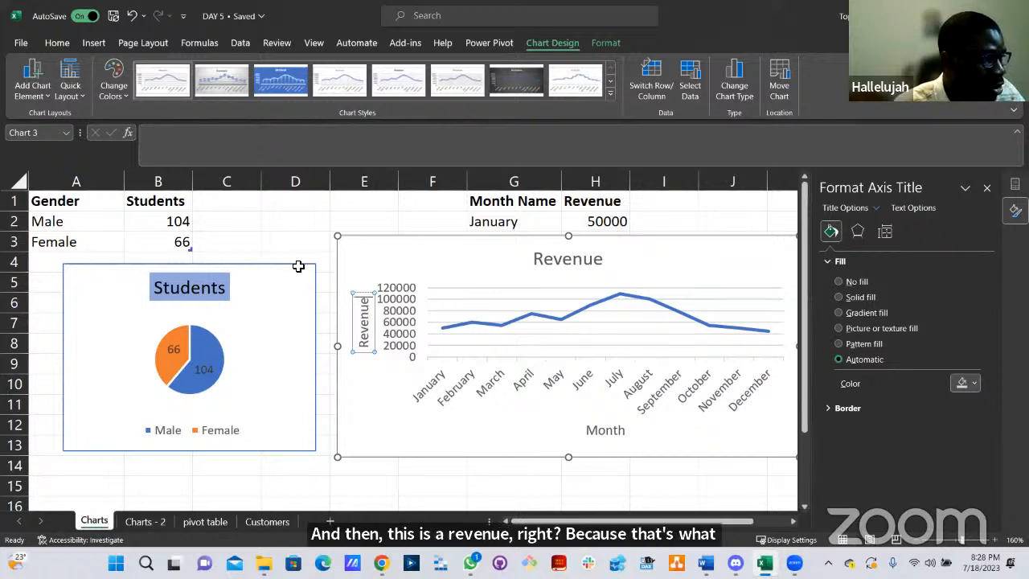
click(311, 231)
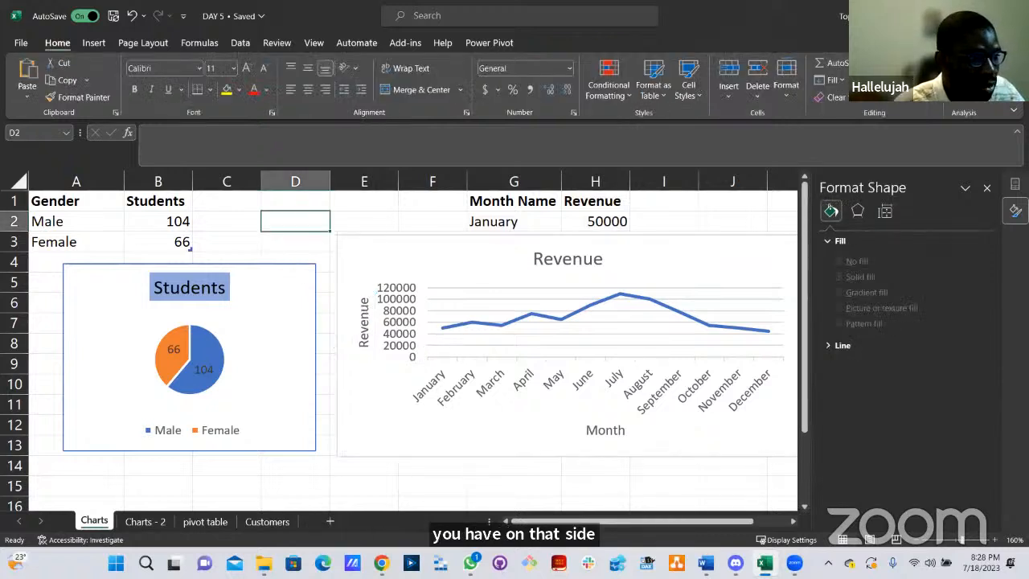
click(986, 189)
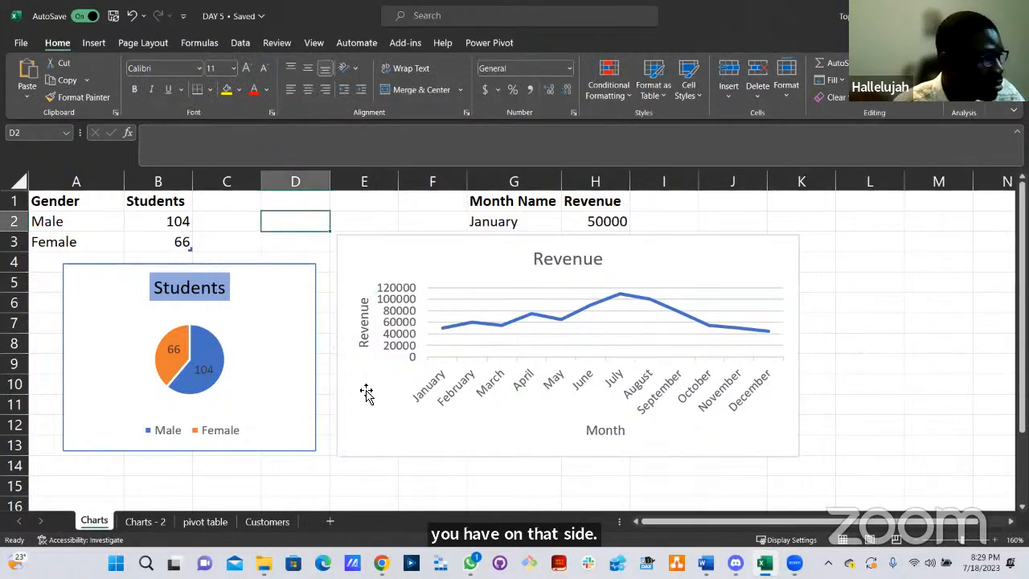
Add data labels and a data table to the Revenue line chart.
click(745, 369)
click(816, 243)
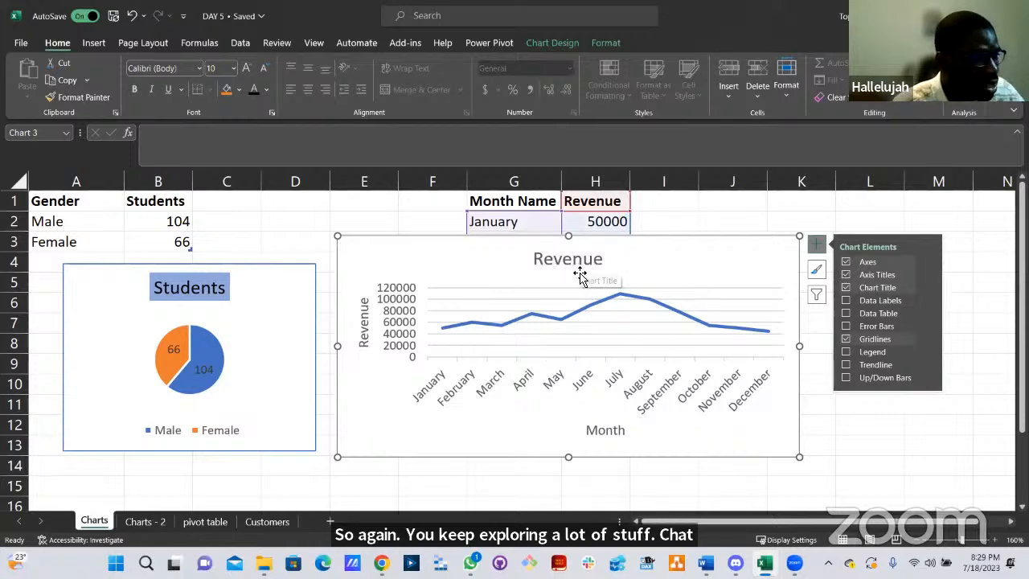
click(845, 301)
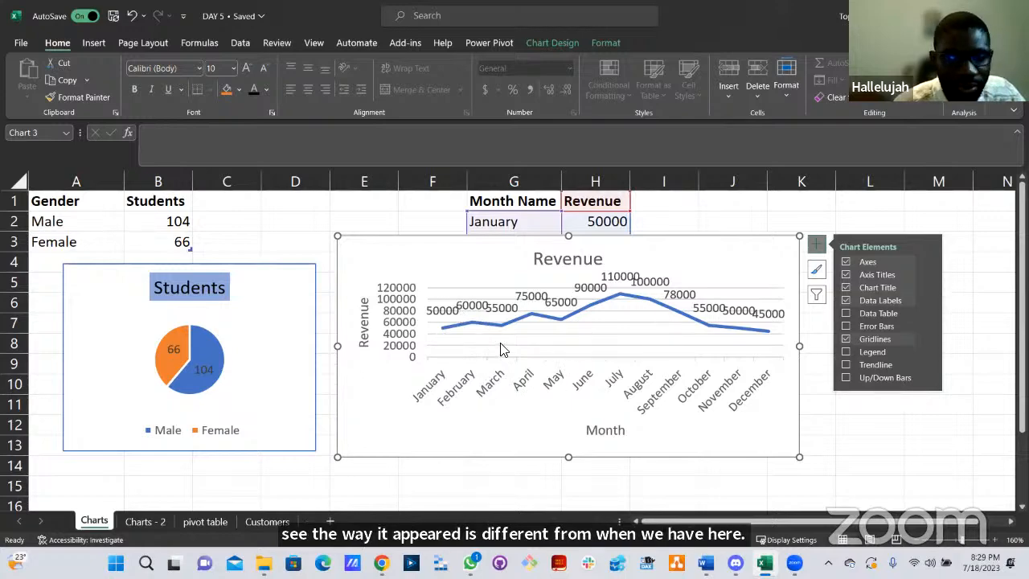
click(845, 314)
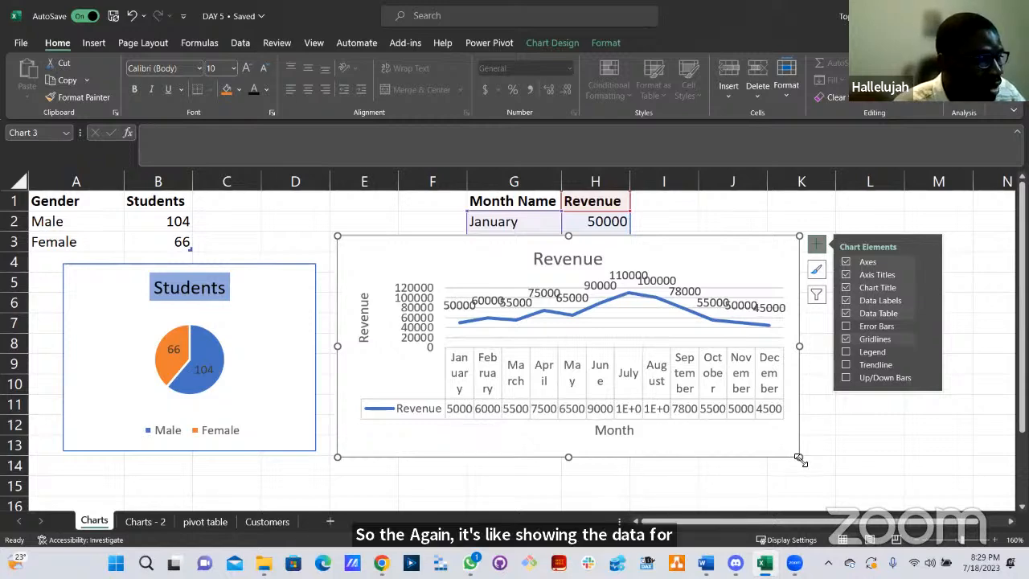
Enlarge the Revenue chart on both sides to span about columns D to M, down to row 15.
drag(848, 473, 849, 469)
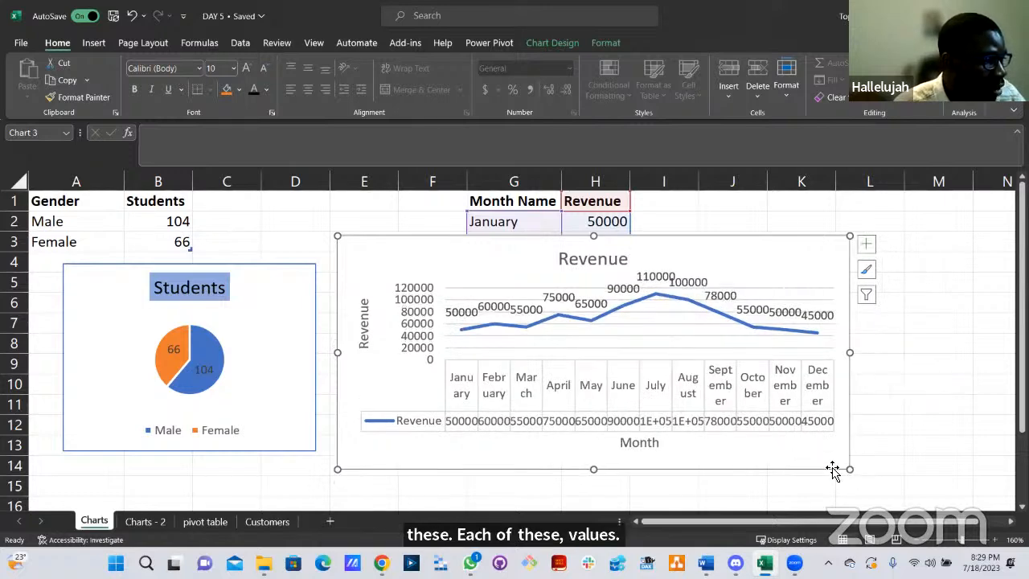
drag(850, 470, 907, 486)
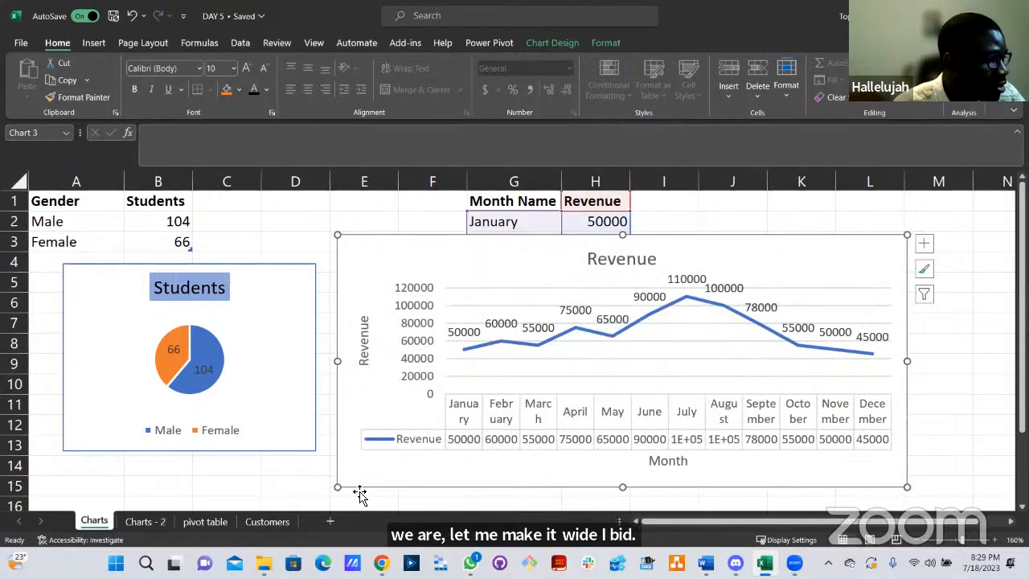
drag(337, 487, 300, 489)
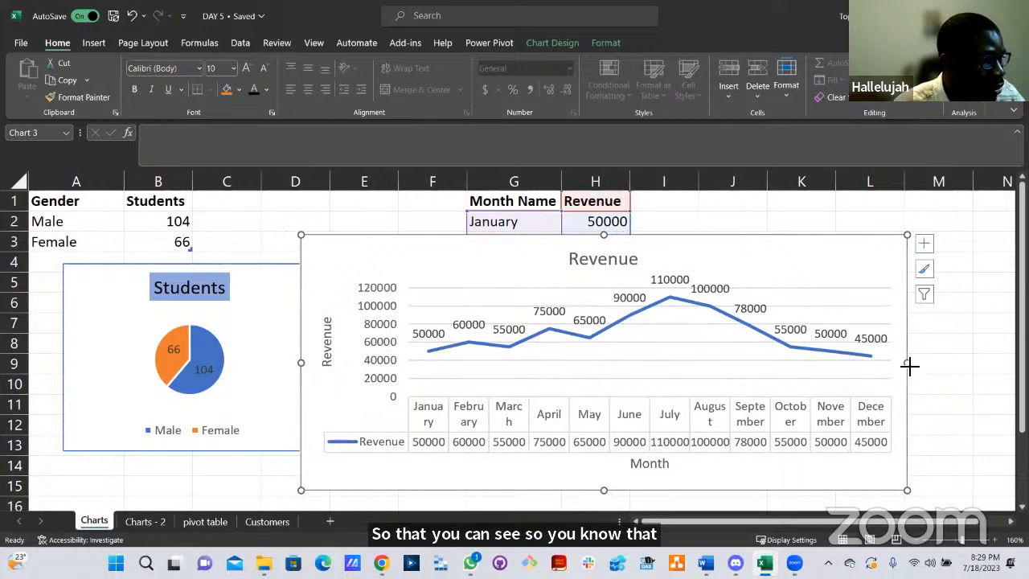
drag(908, 364, 962, 362)
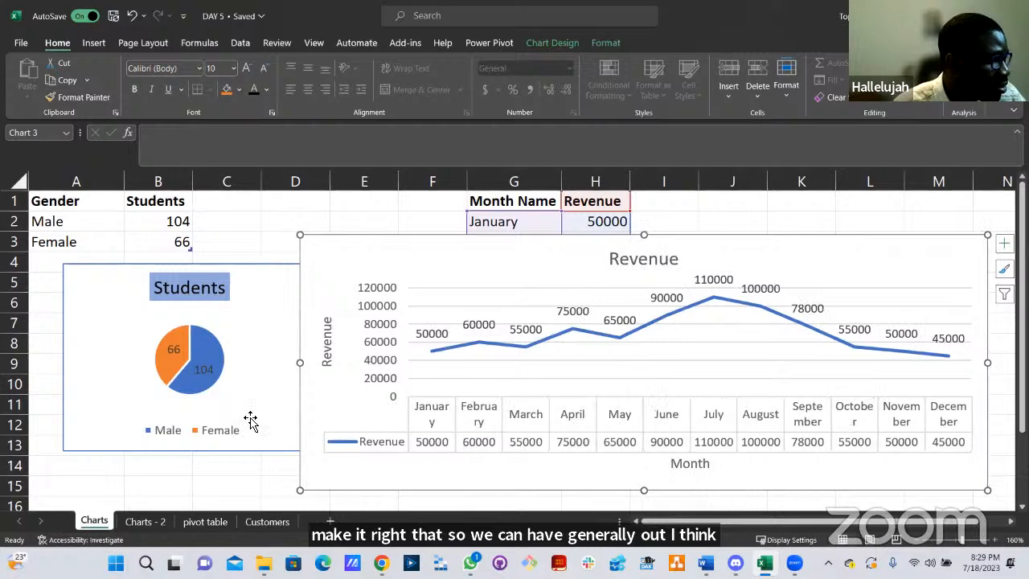
Shift the Students pie chart over to column A and stretch the Revenue chart across about columns A to M, starting at row 1.
drag(192, 434, 169, 438)
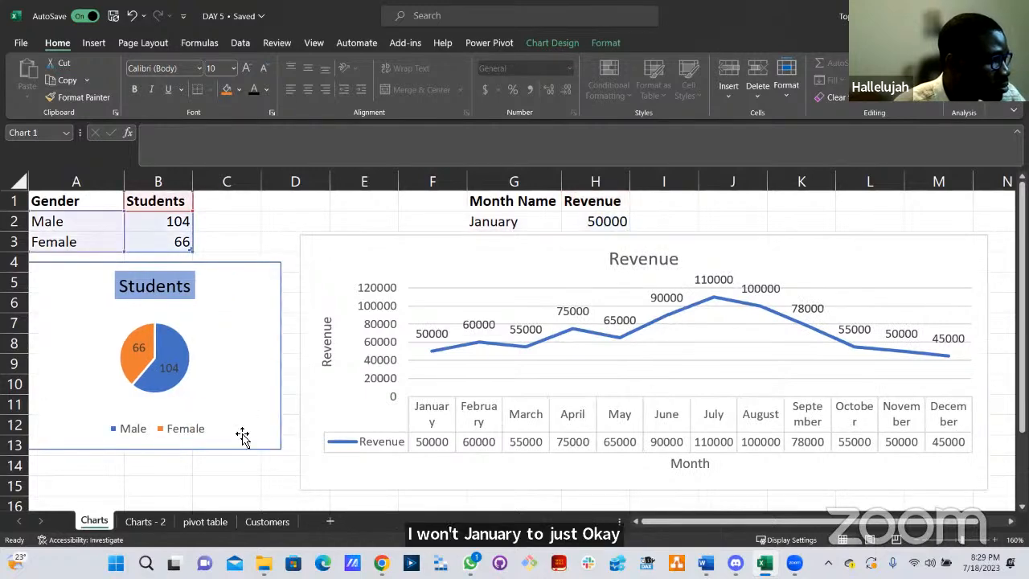
click(298, 236)
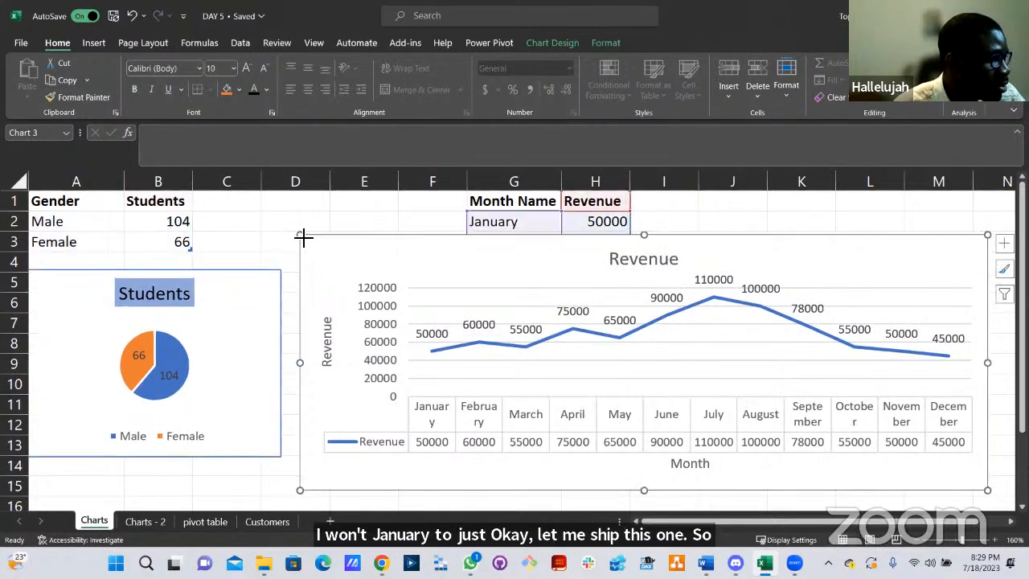
drag(298, 237, 256, 212)
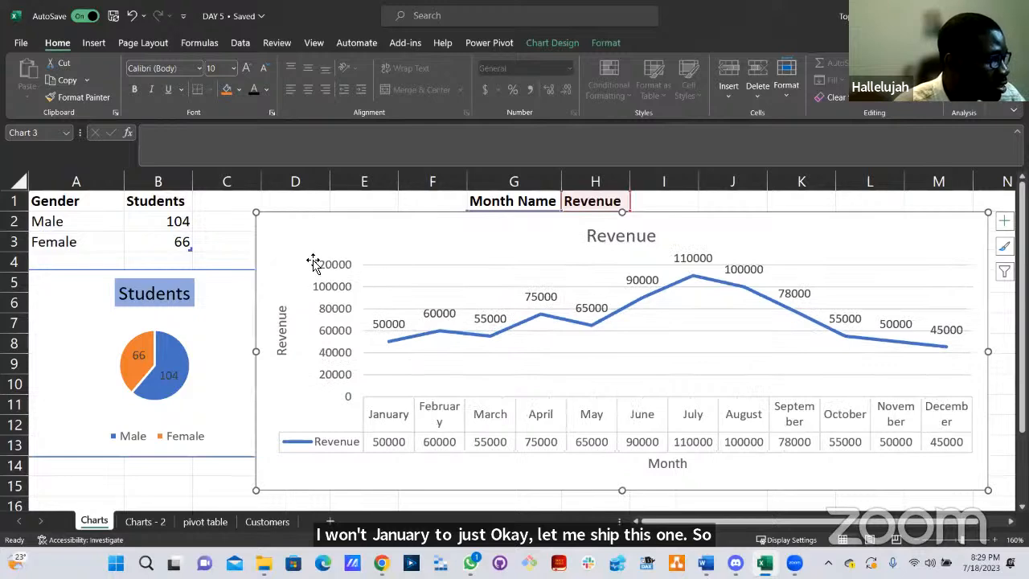
drag(223, 216, 221, 214)
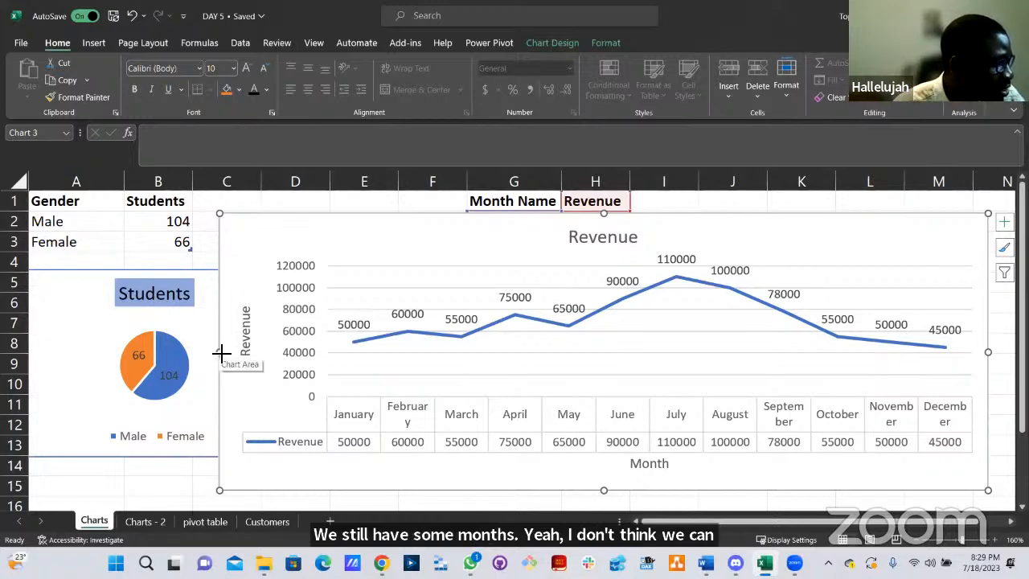
drag(219, 351, 62, 353)
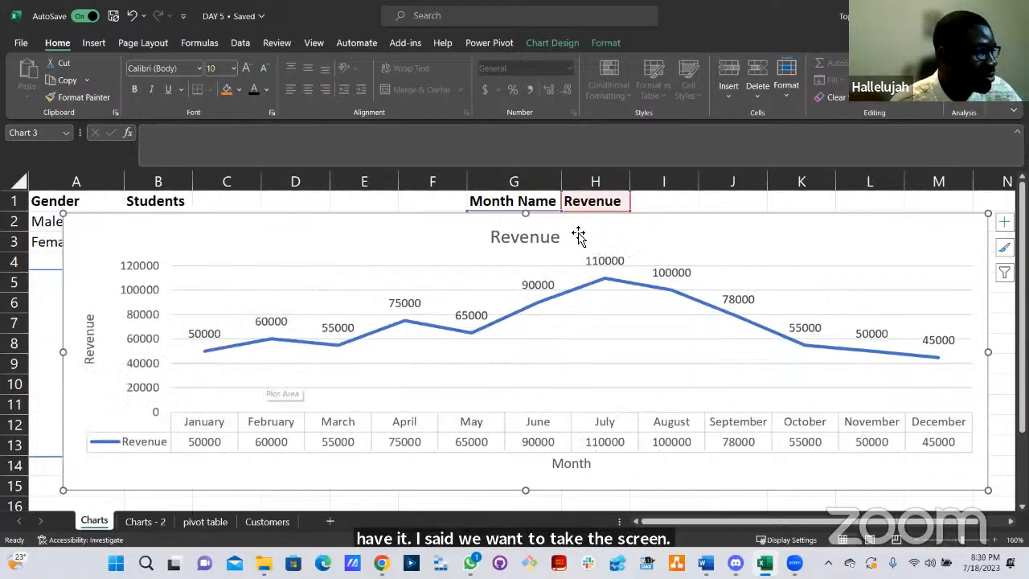
drag(576, 231, 514, 195)
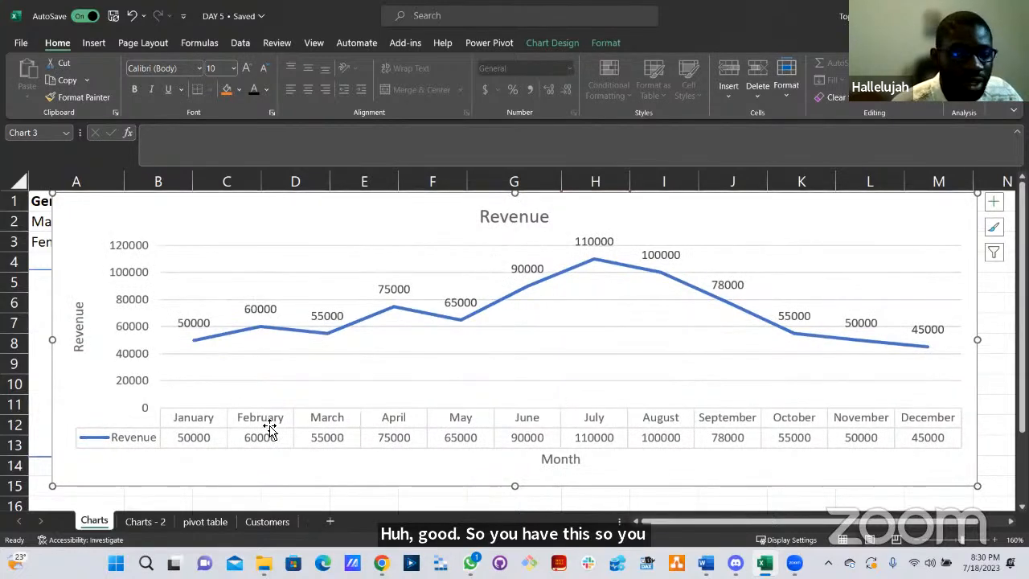
Try adding error bars to the Revenue line chart, and remove them again.
click(993, 201)
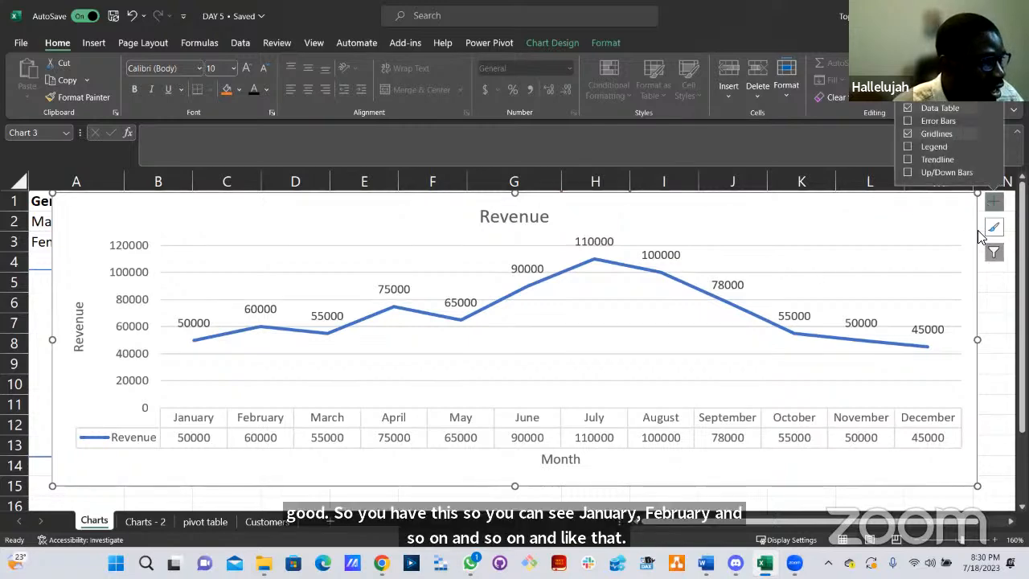
click(907, 120)
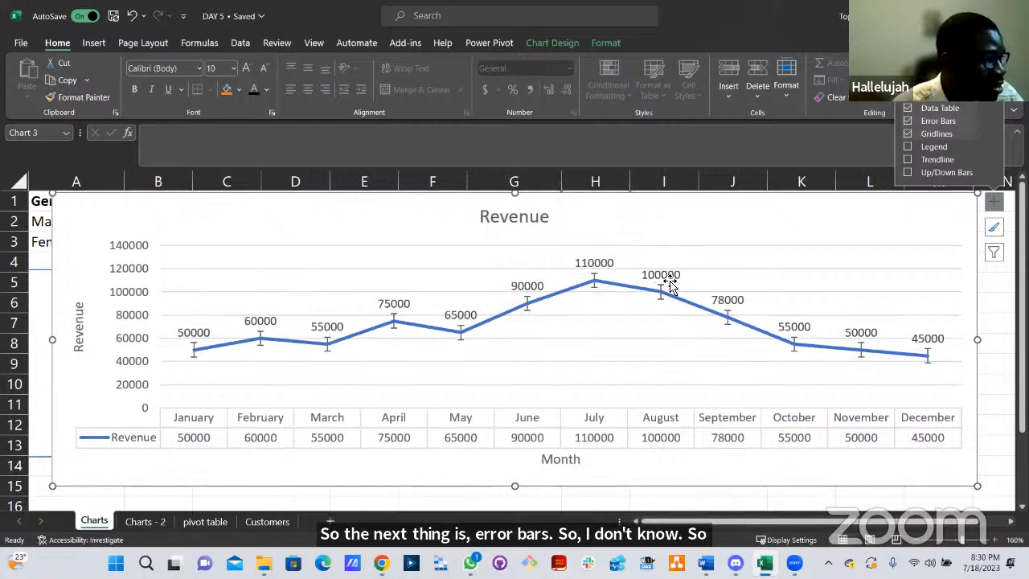
click(907, 133)
click(907, 121)
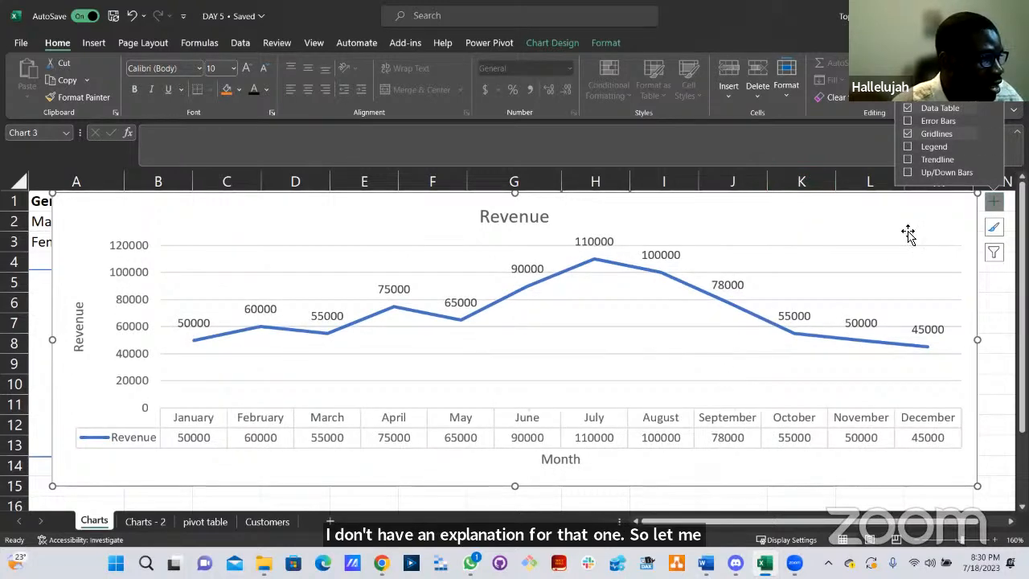
Add primary major vertical gridlines to the Revenue chart, trying the primary minor horizontal gridlines on and off as well.
click(987, 132)
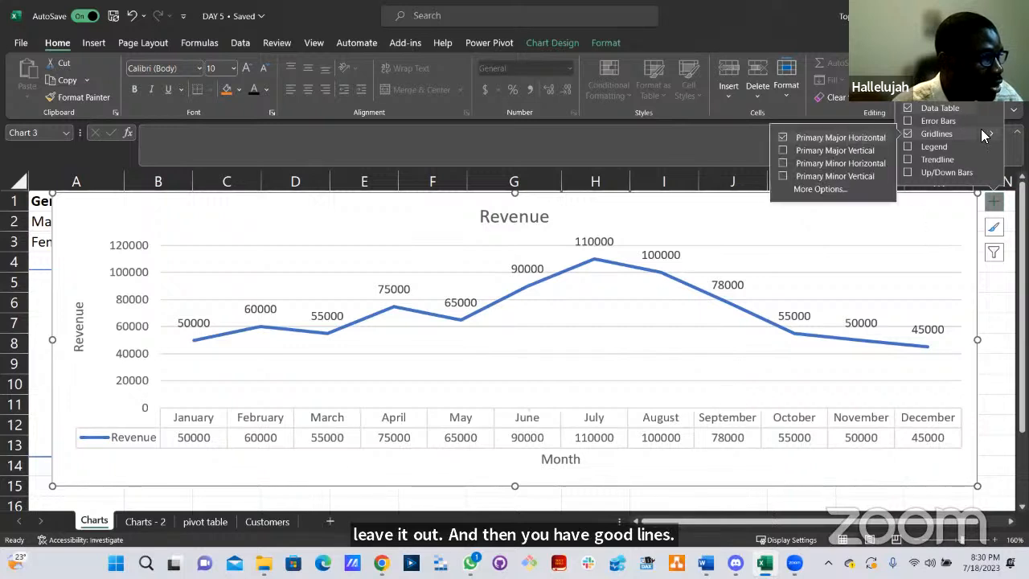
click(784, 151)
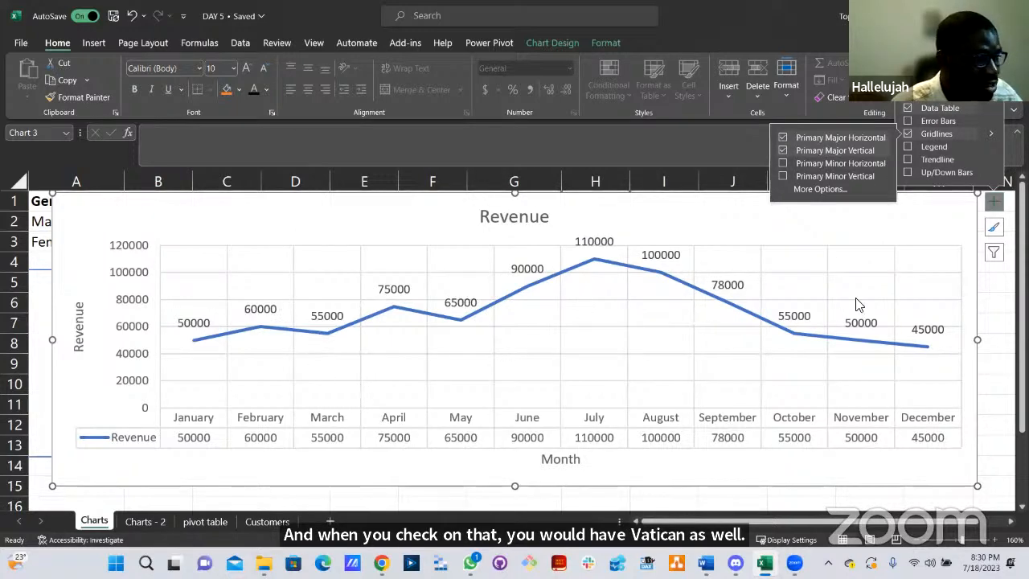
click(782, 164)
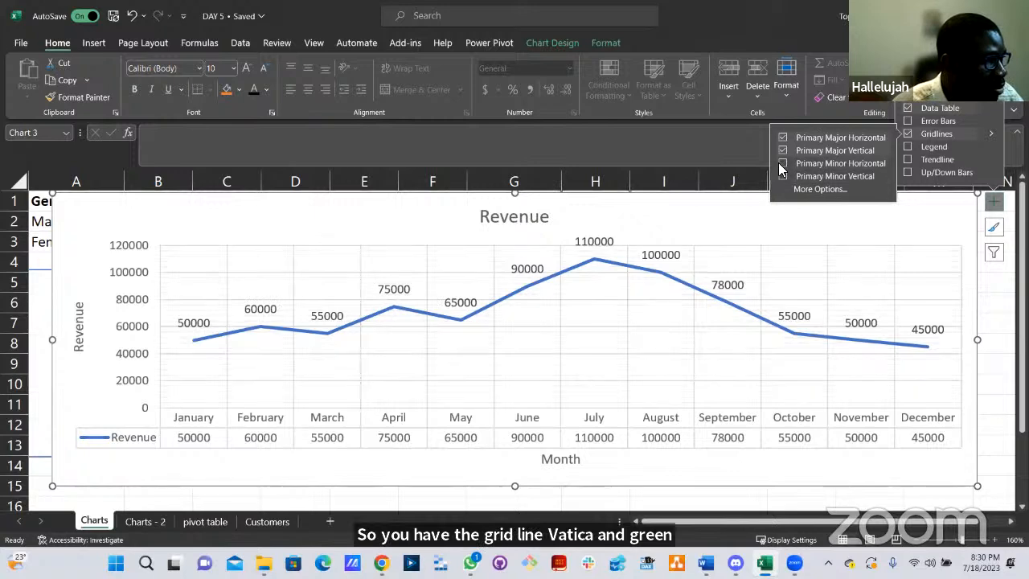
click(782, 163)
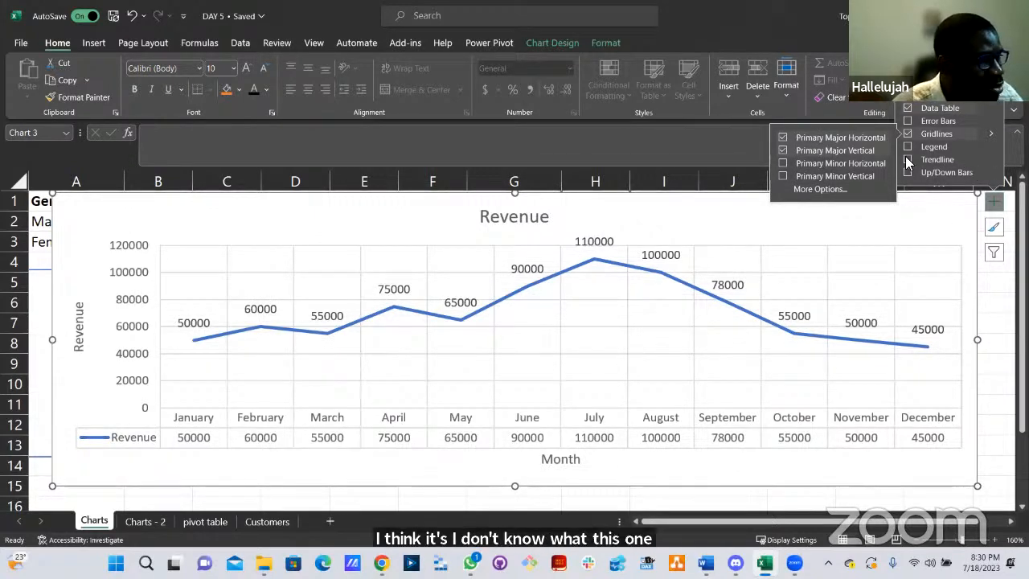
click(996, 368)
click(961, 229)
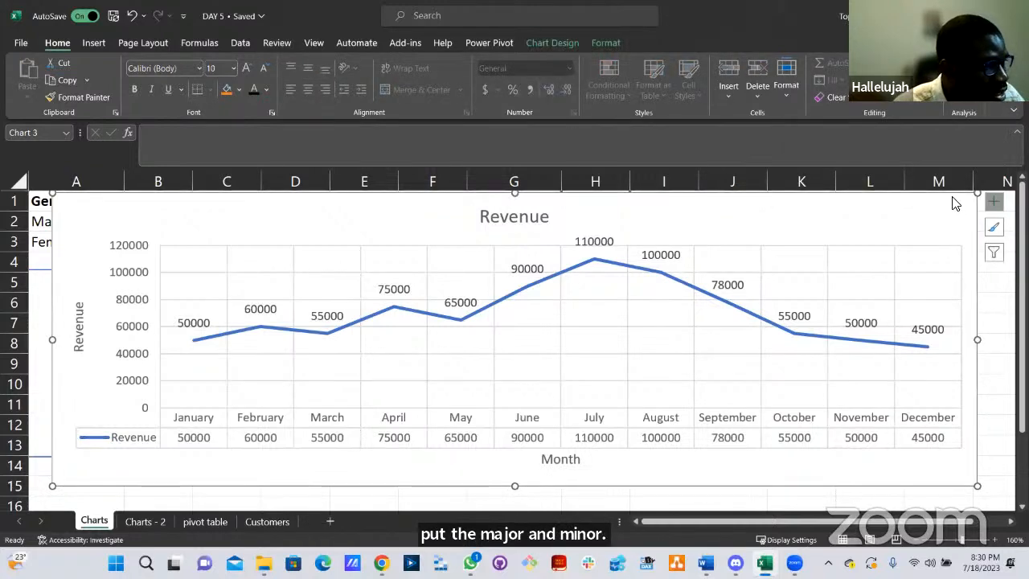
Add a legend and a linear trendline to the Revenue line chart.
click(994, 201)
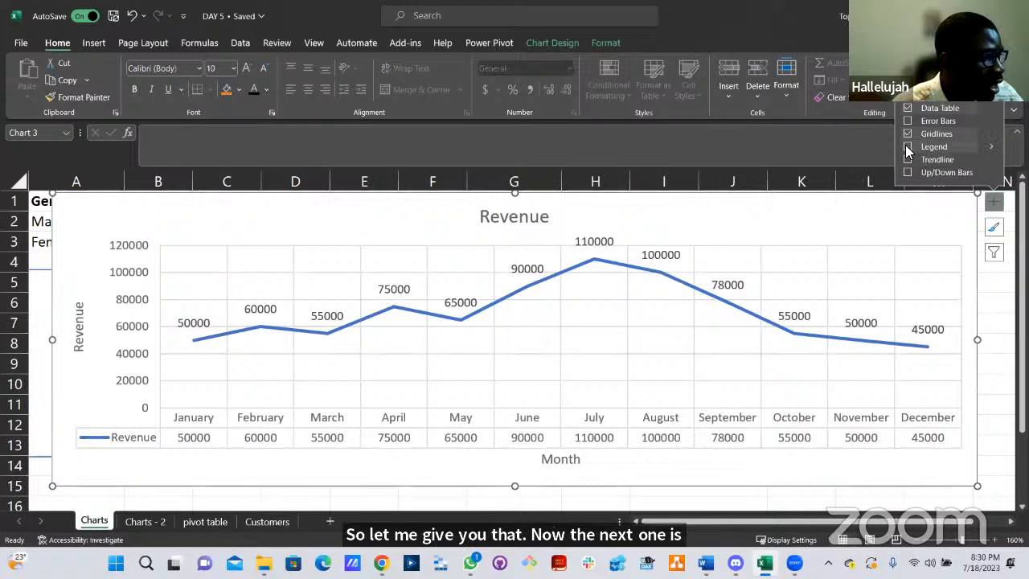
click(906, 146)
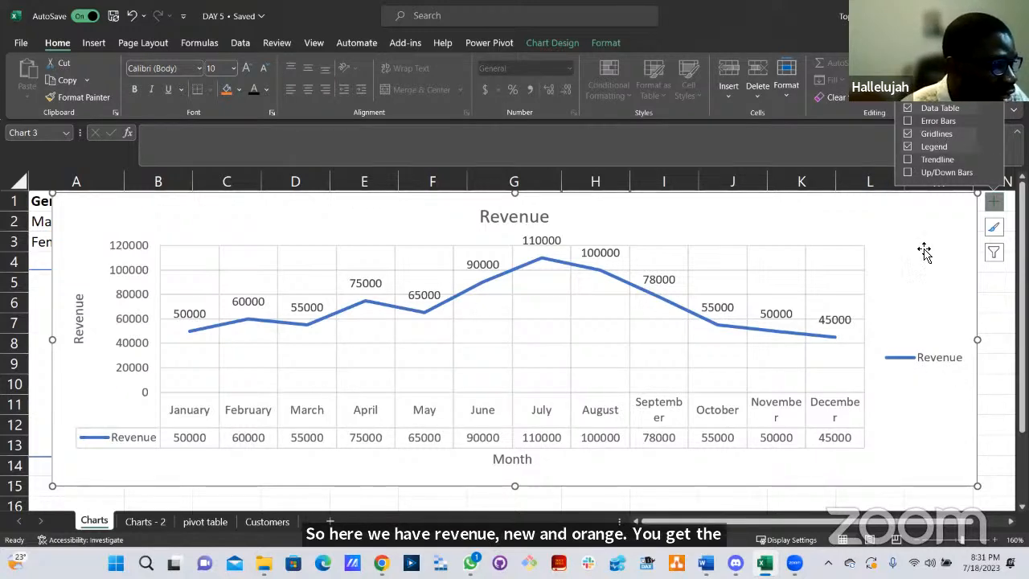
click(908, 159)
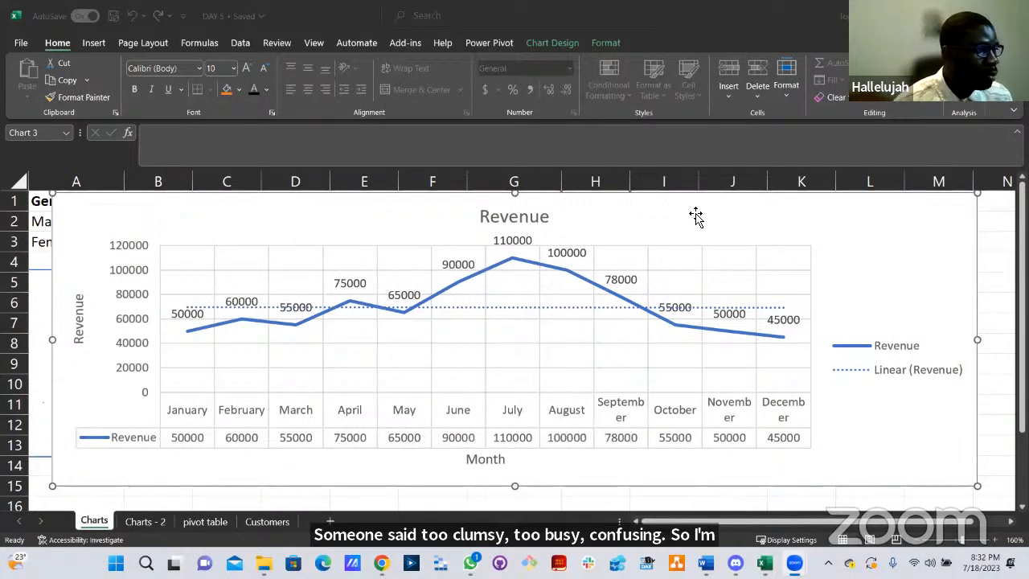
click(766, 216)
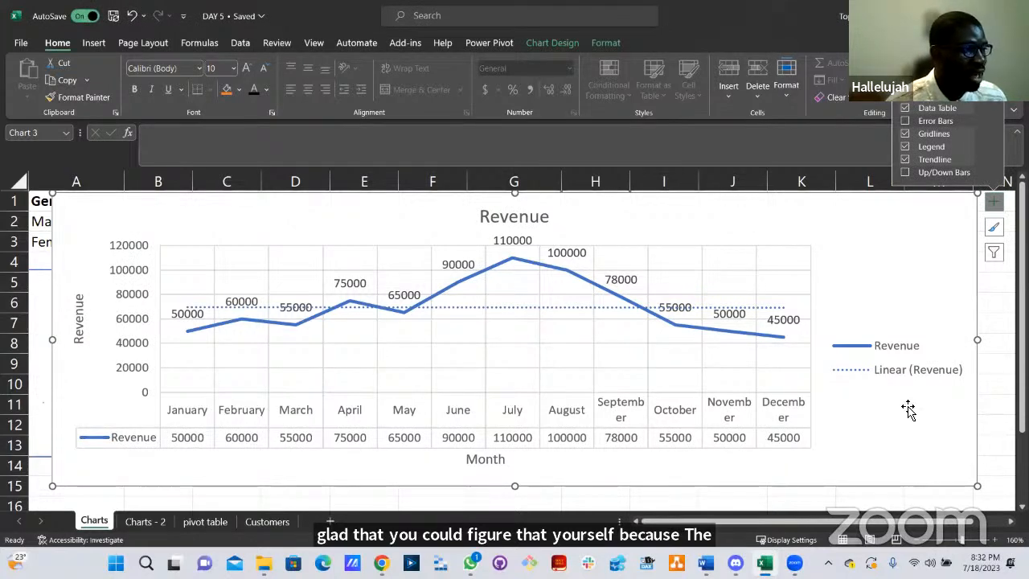
Remove the data table, trendline, gridlines and legend from the Revenue line chart.
click(999, 380)
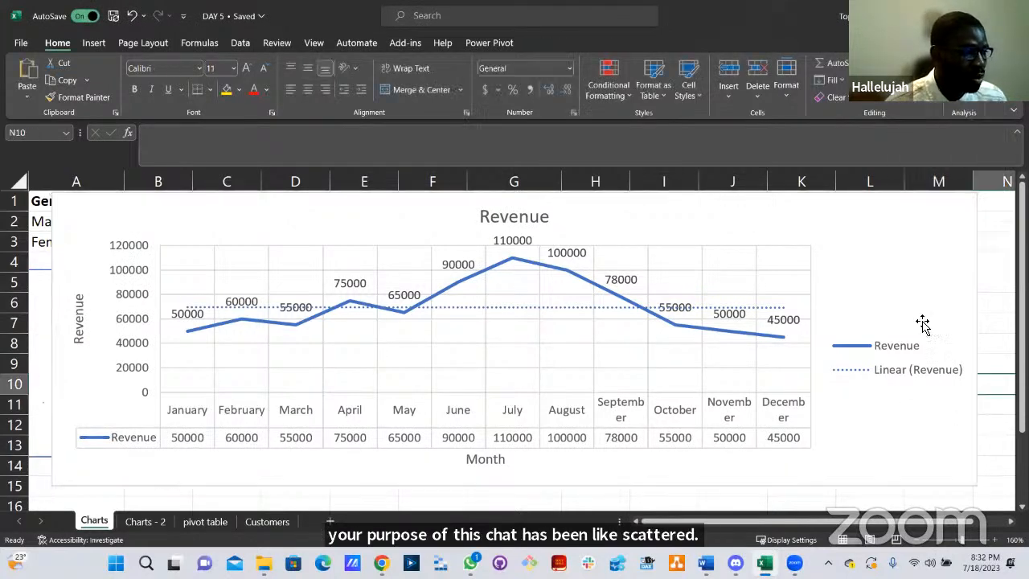
click(893, 277)
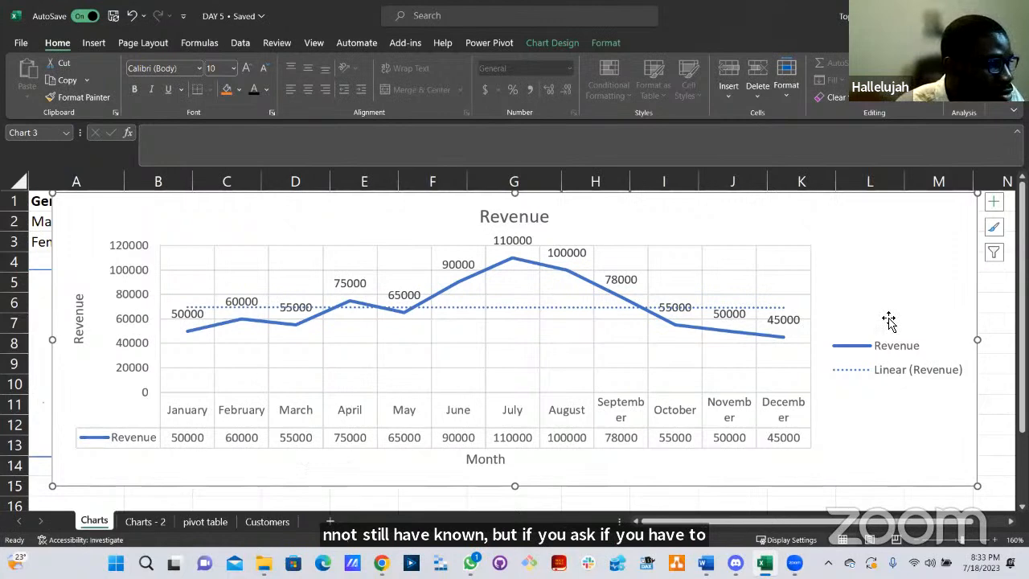
click(992, 205)
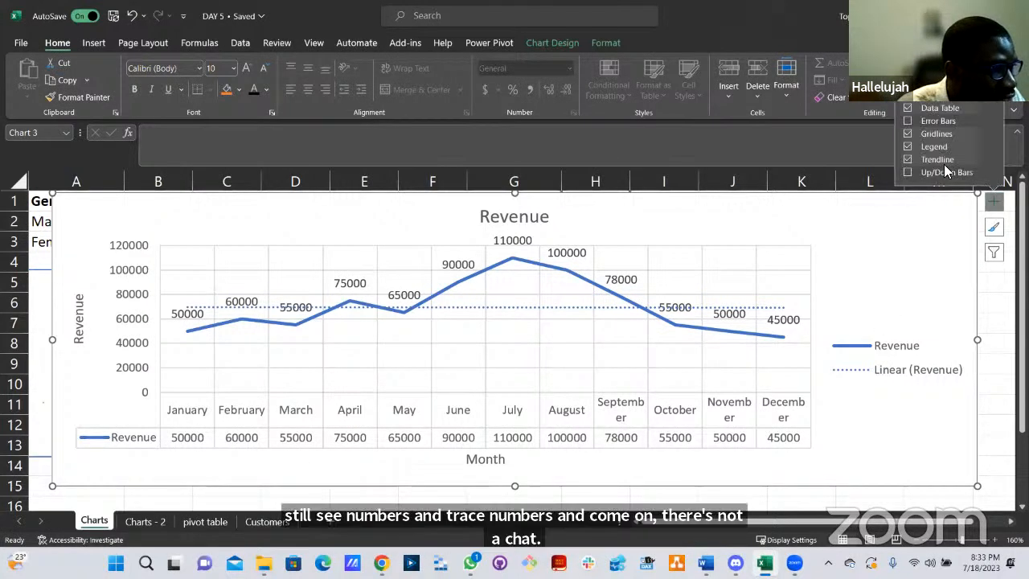
click(908, 108)
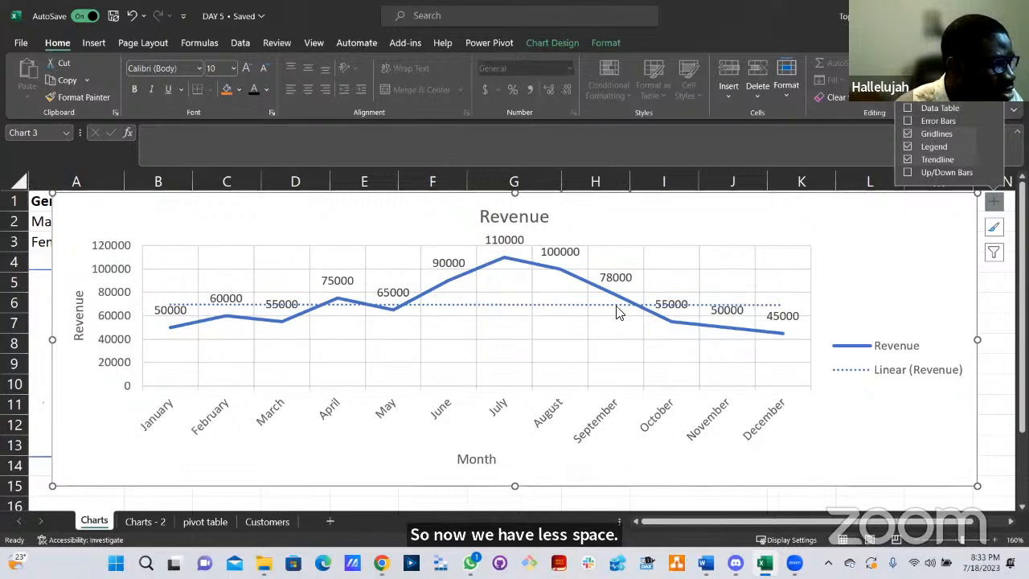
click(906, 159)
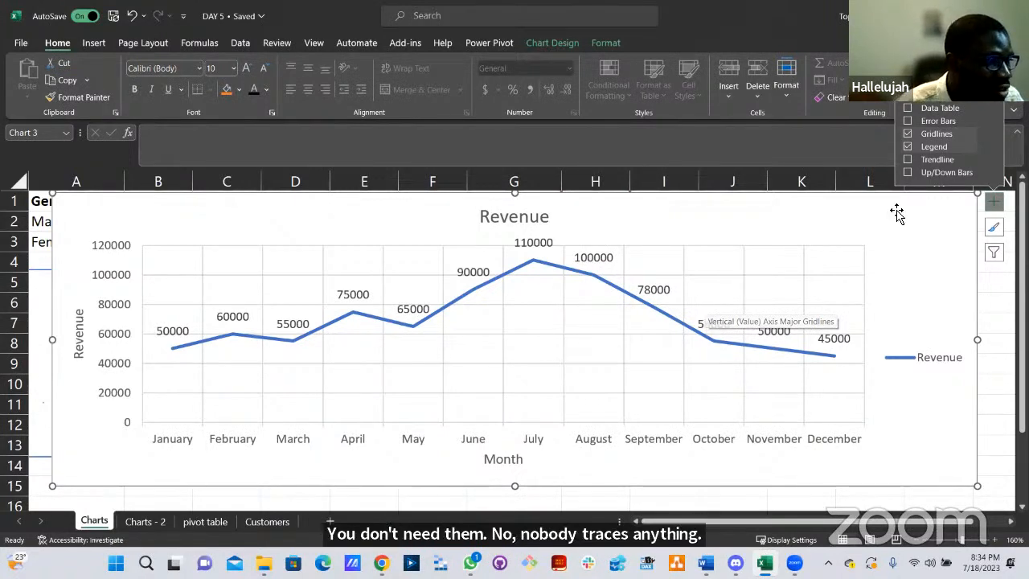
click(908, 133)
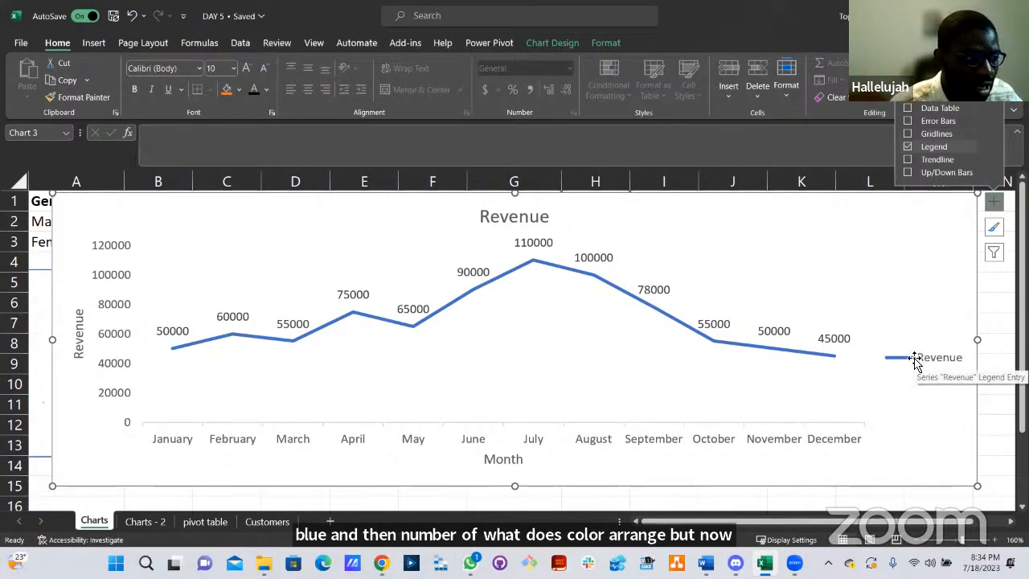
click(906, 147)
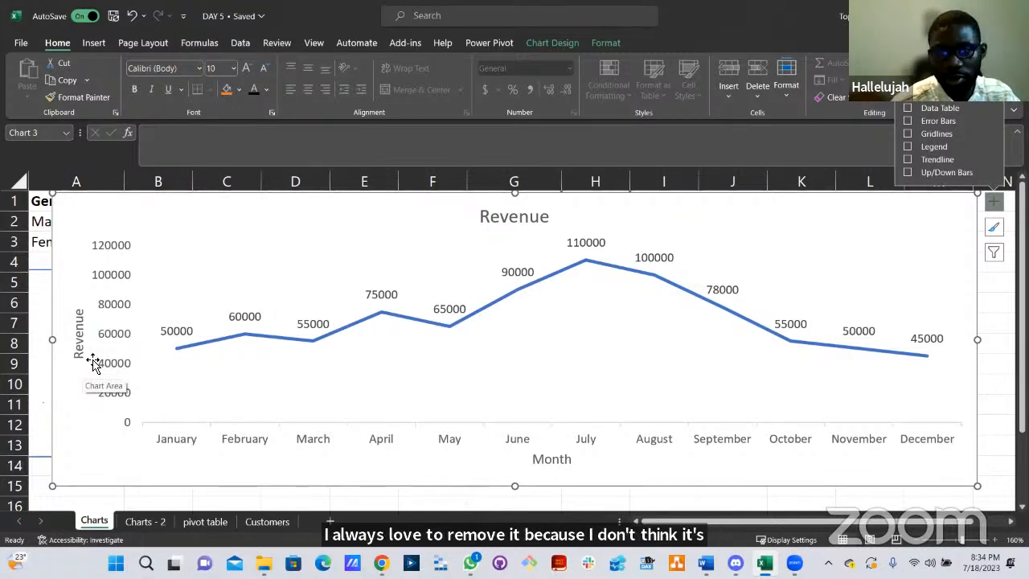
Change the title of the Revenue line chart to "Revenue by Month".
click(523, 220)
double_click(518, 220)
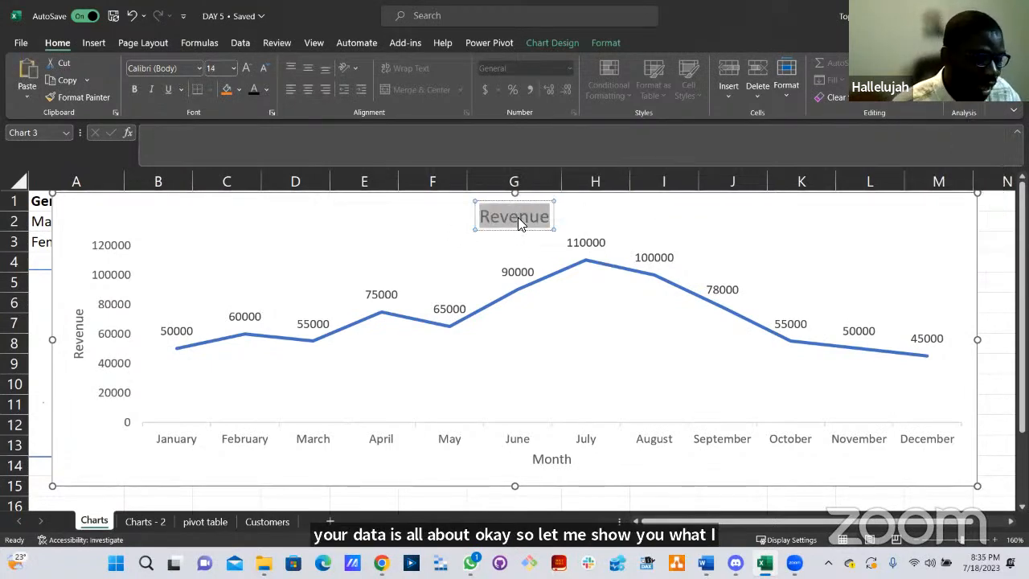
text(R)
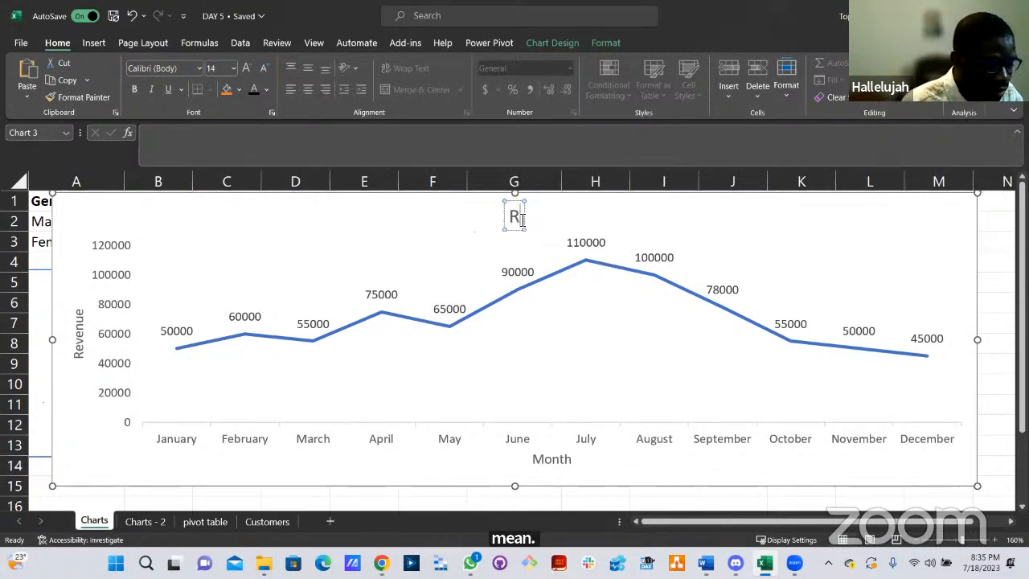
text(evenue)
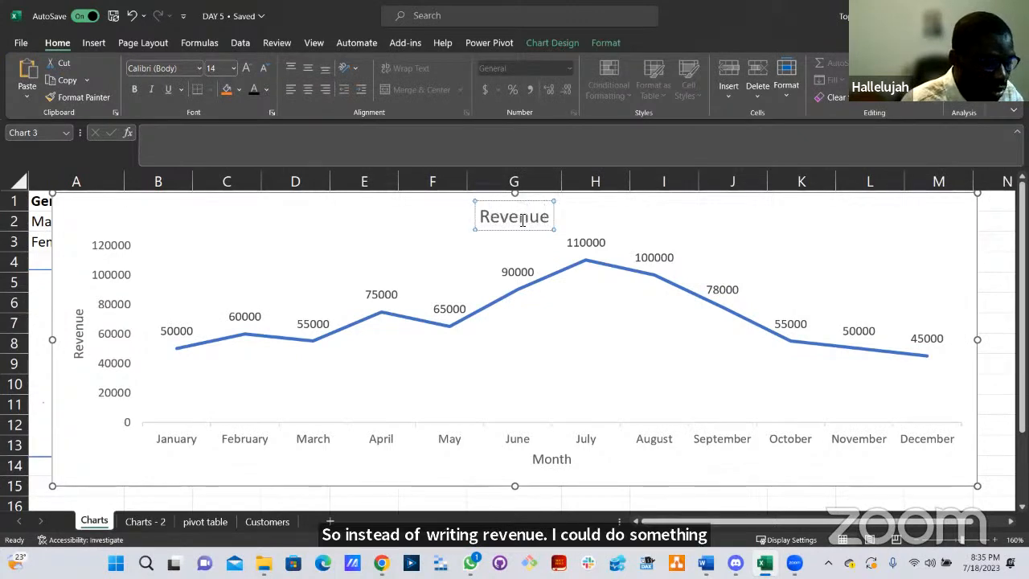
text( by Mo)
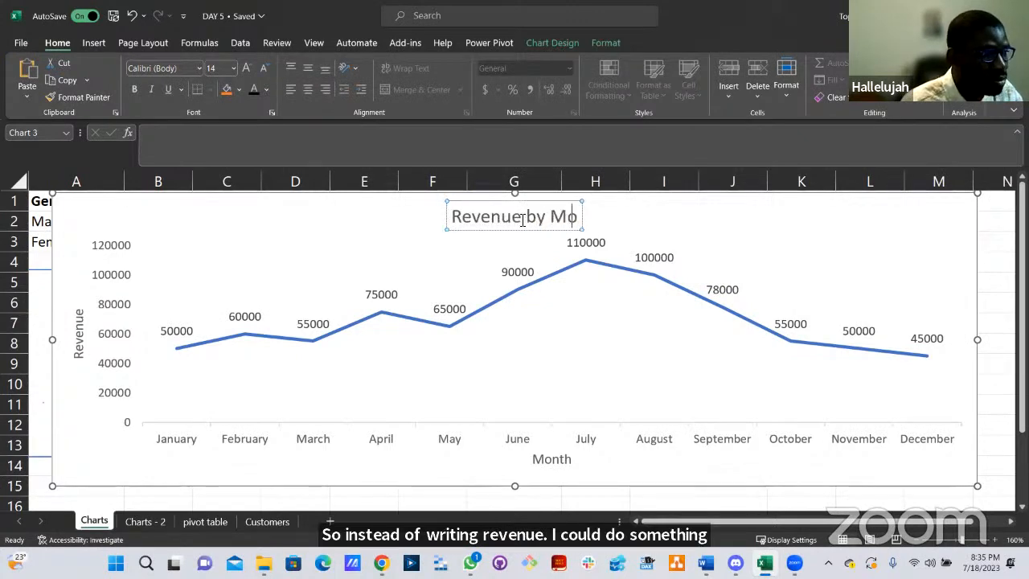
text(nth)
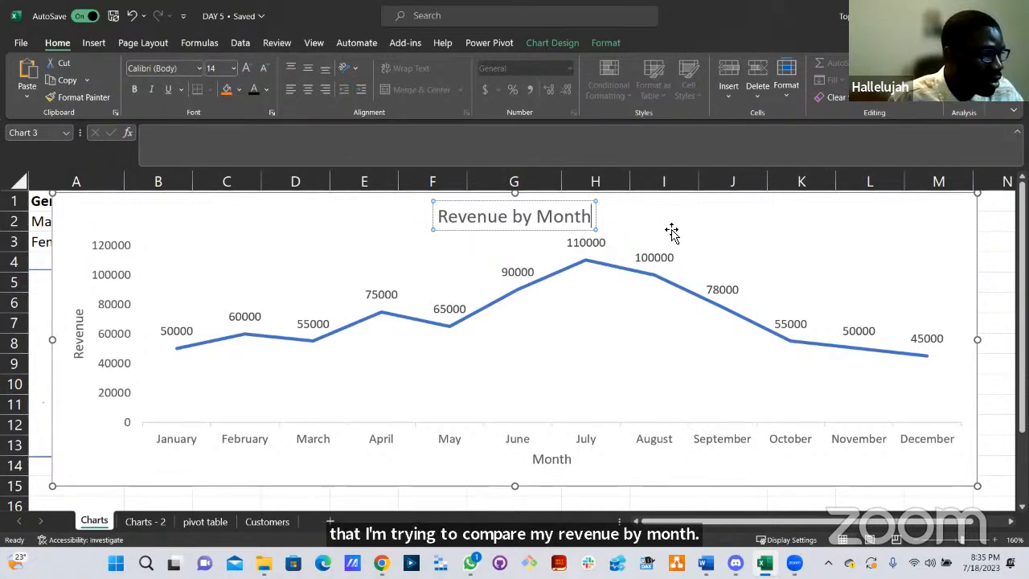
click(701, 266)
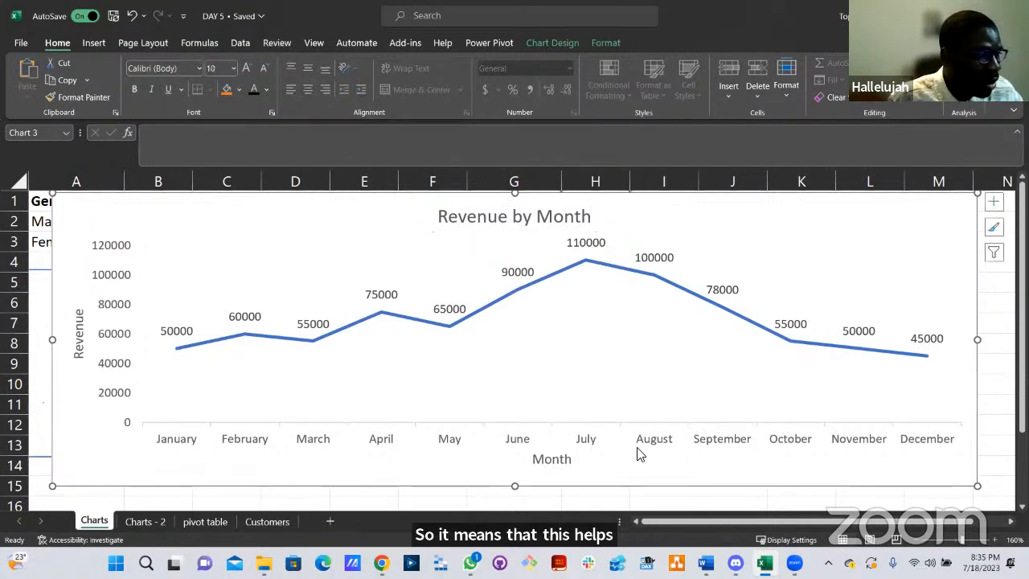
Delete the Month and Revenue axis titles from the line chart.
click(551, 458)
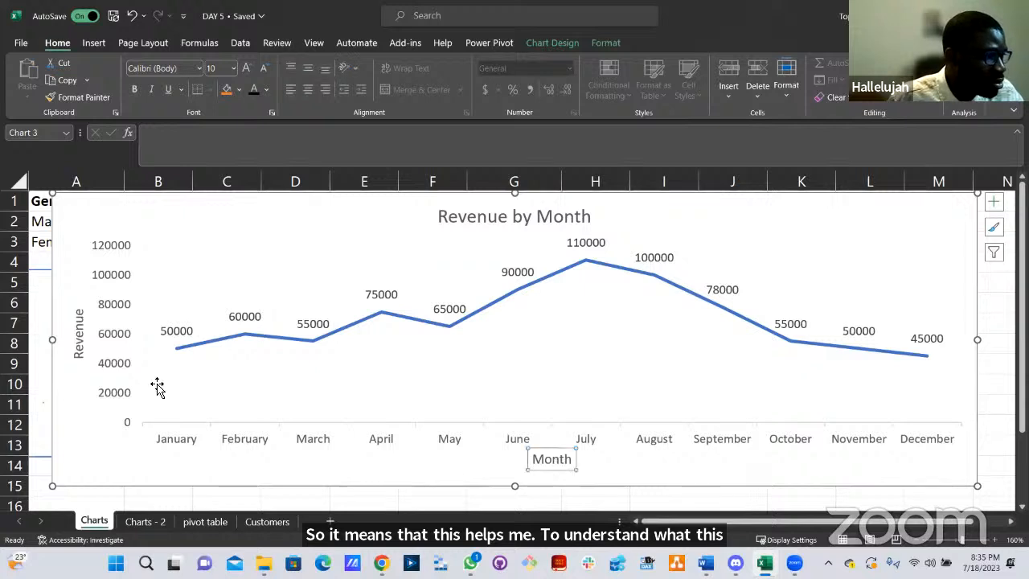
double_click(85, 358)
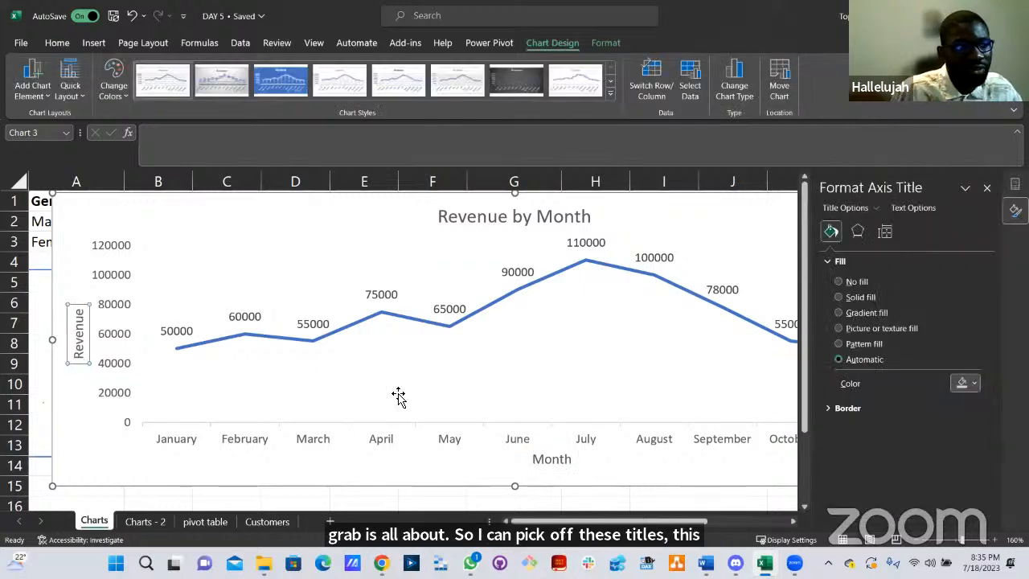
click(987, 188)
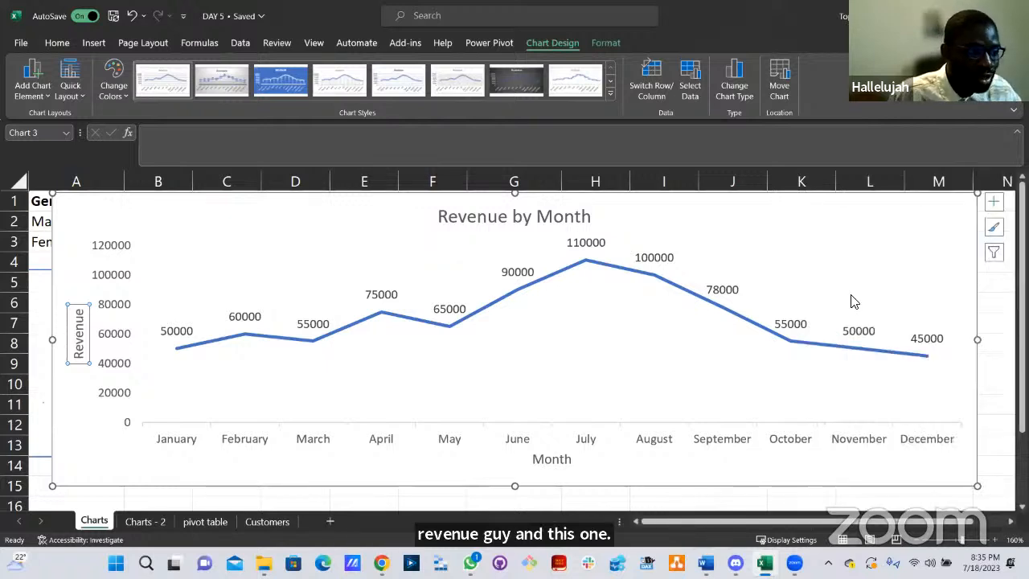
click(555, 462)
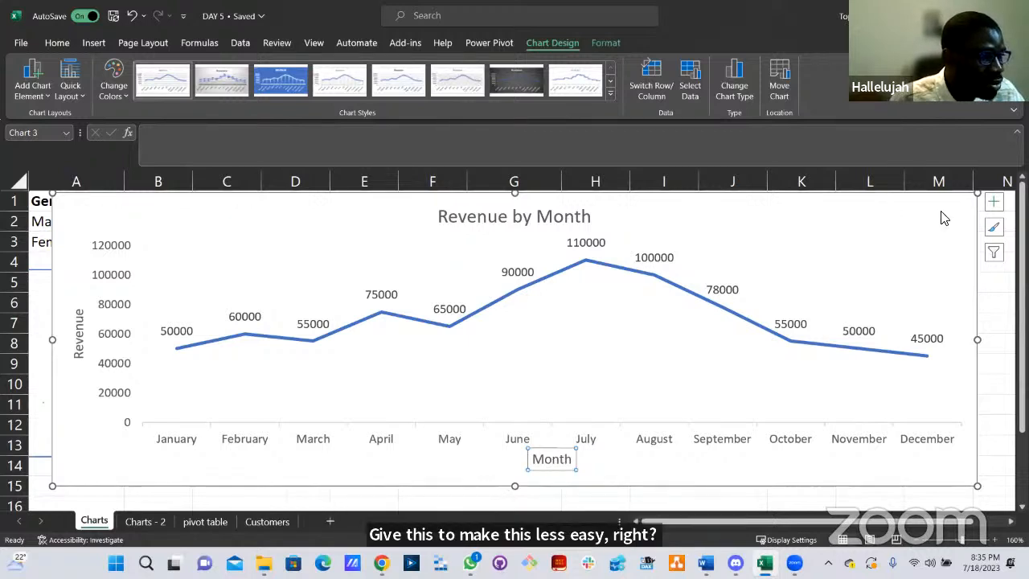
click(994, 202)
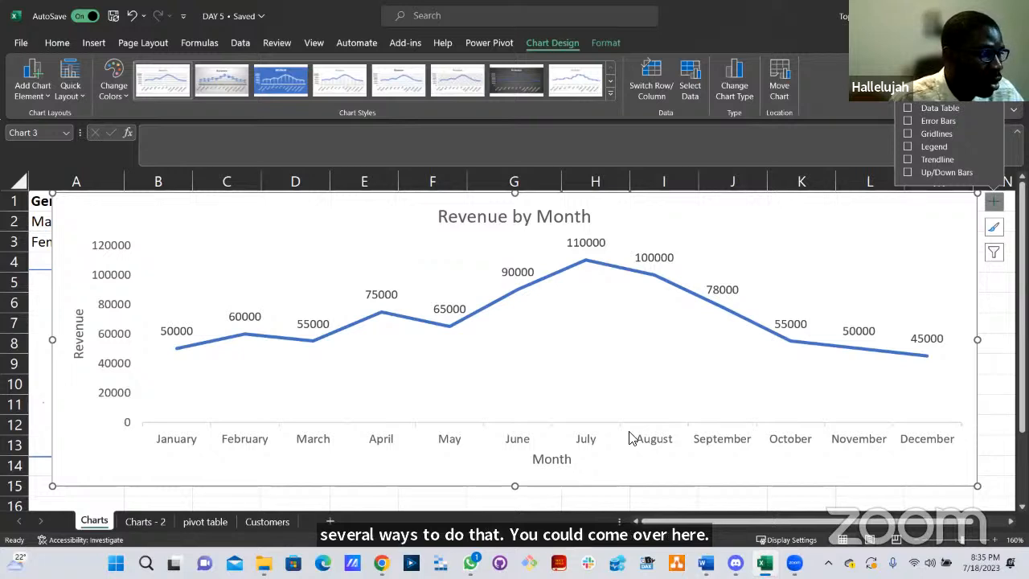
click(563, 462)
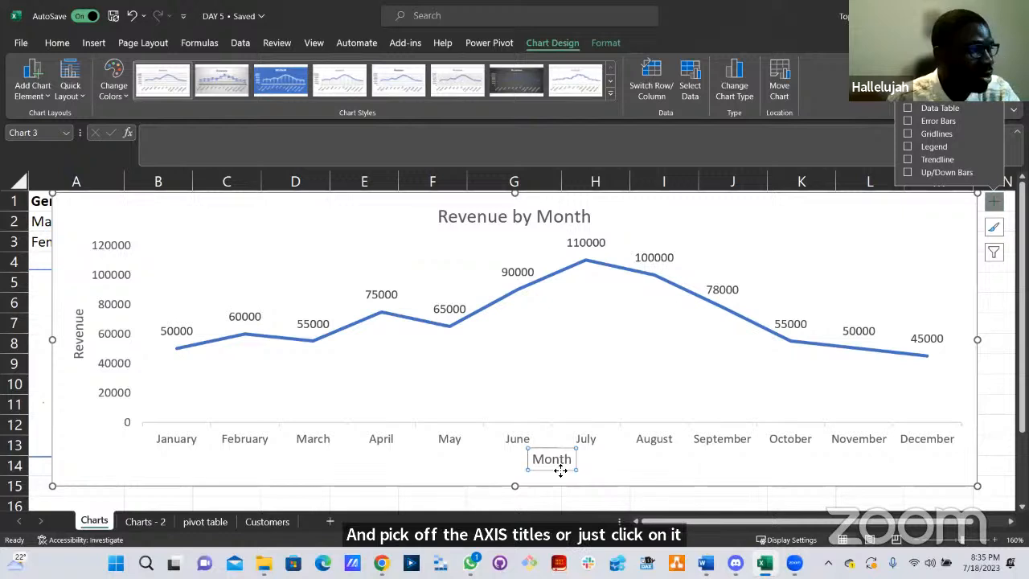
key(Delete)
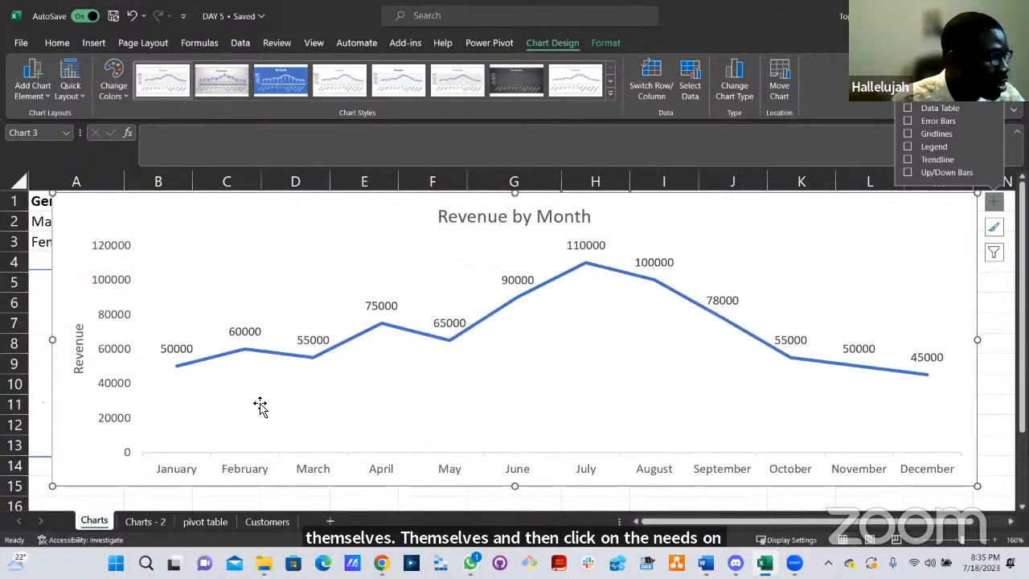
click(79, 358)
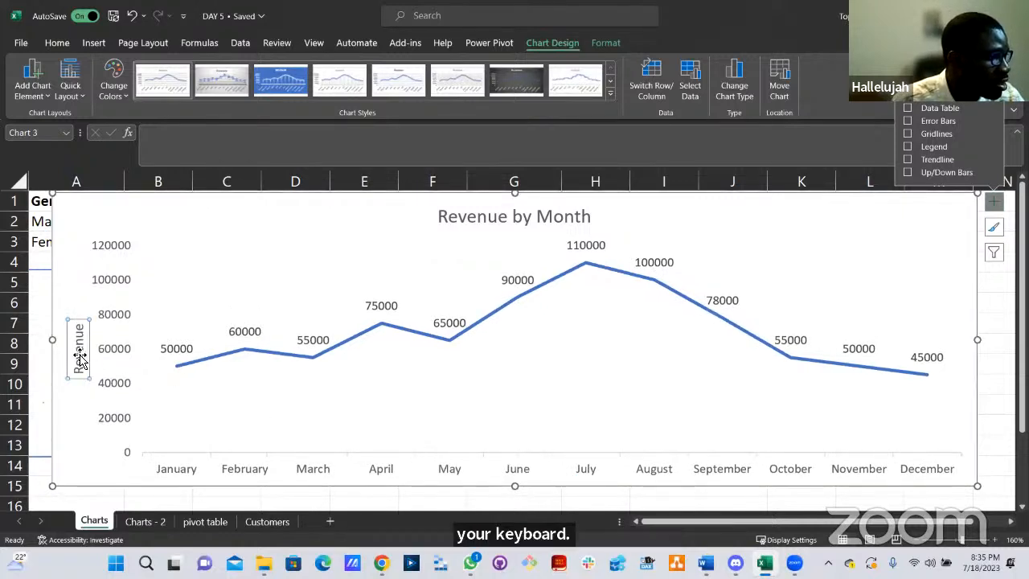
key(Delete)
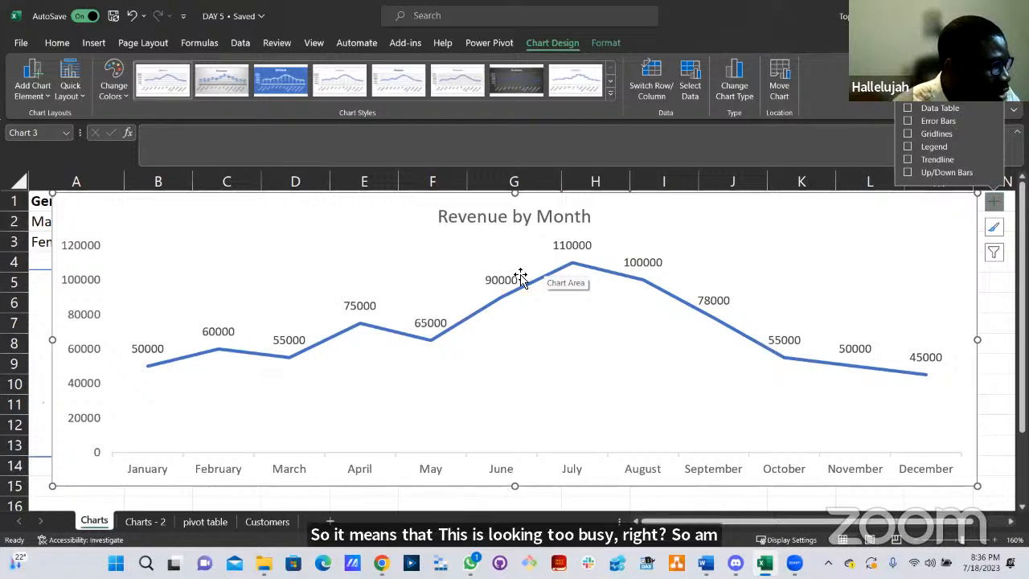
Try deleting all data labels of the revenue line at once, and undo the deletion.
click(857, 351)
click(854, 354)
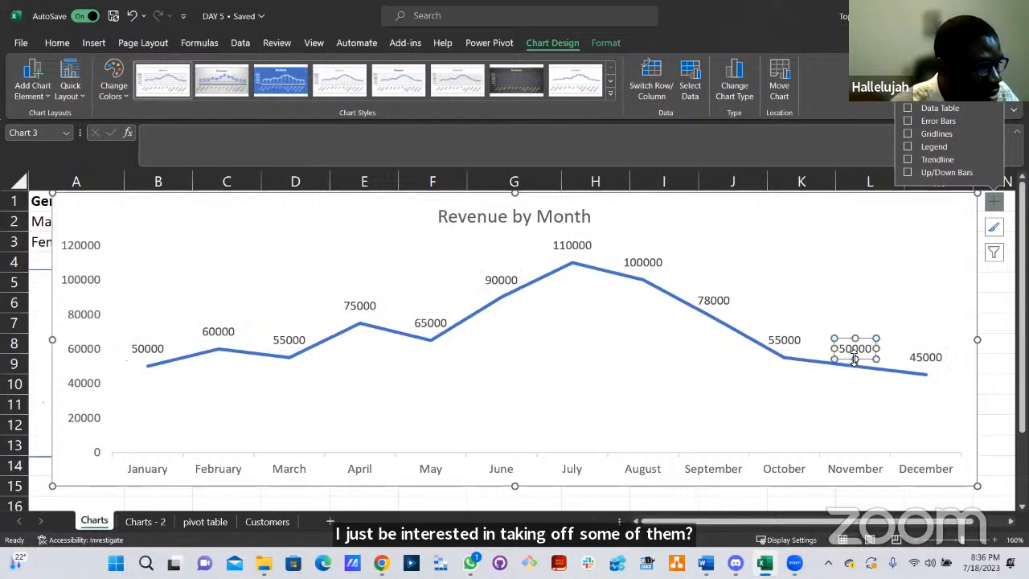
click(779, 342)
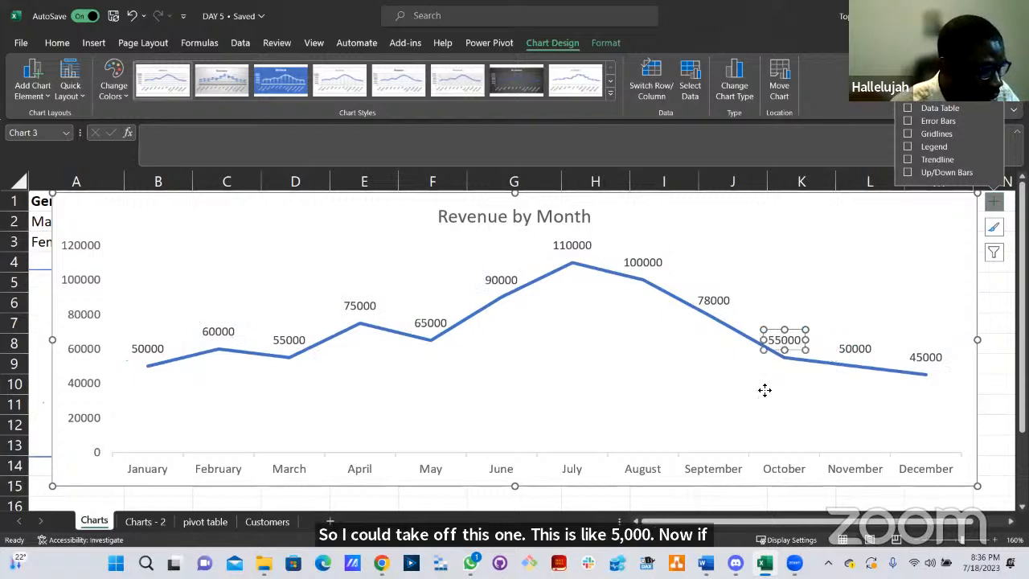
click(790, 396)
click(790, 343)
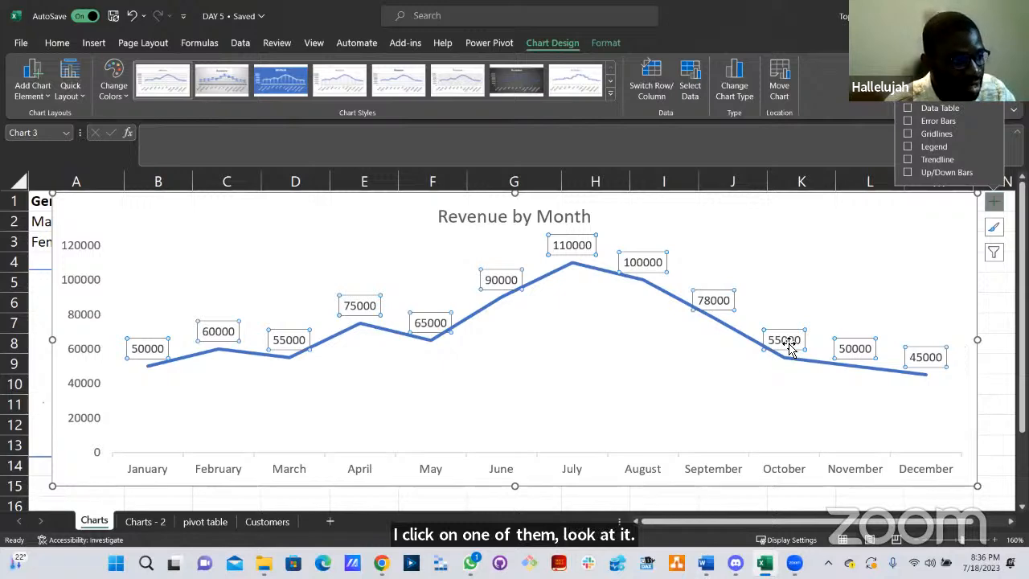
key(Delete)
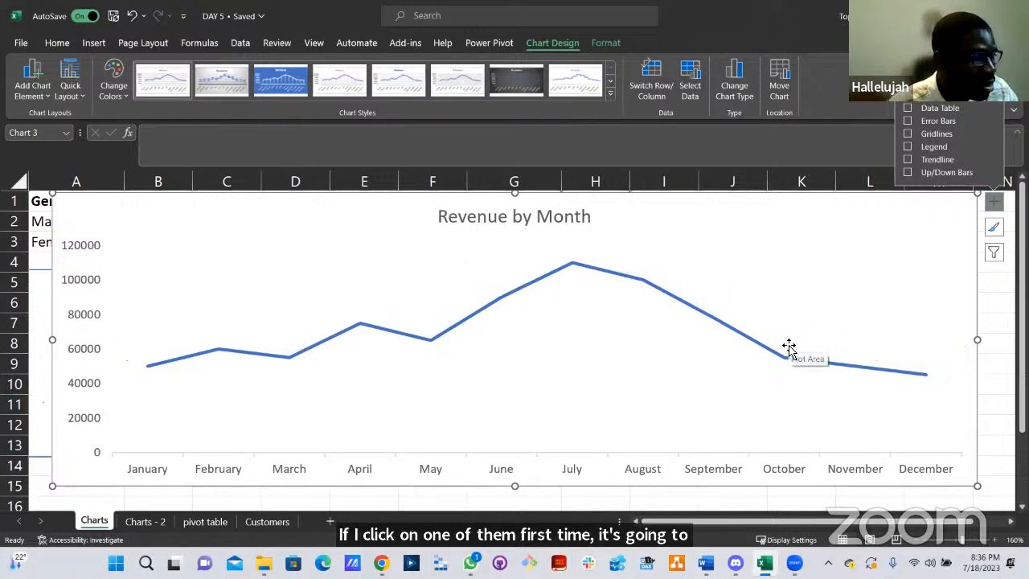
key(ctrl+z)
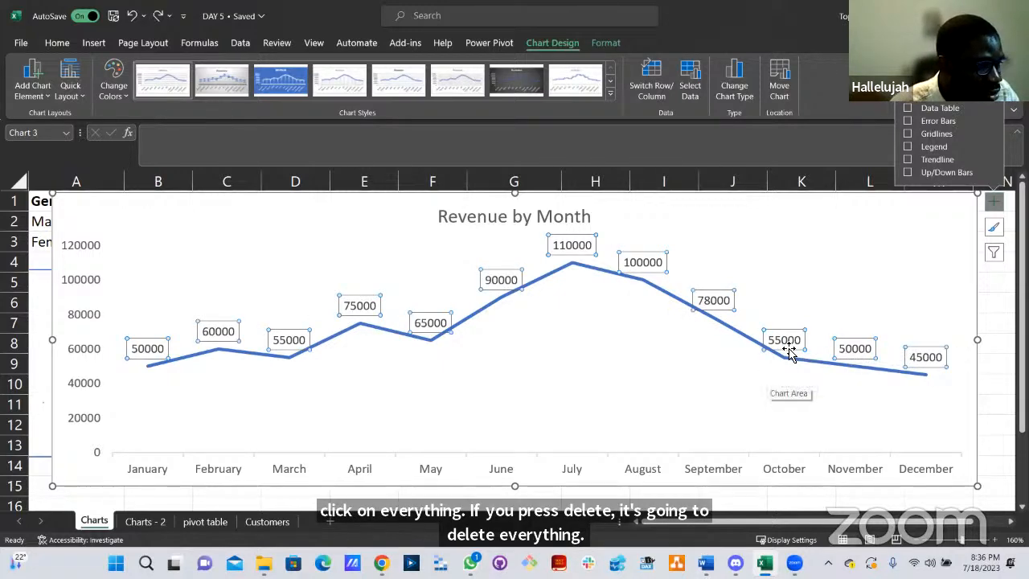
Delete only the October and November data labels from the revenue line.
click(789, 347)
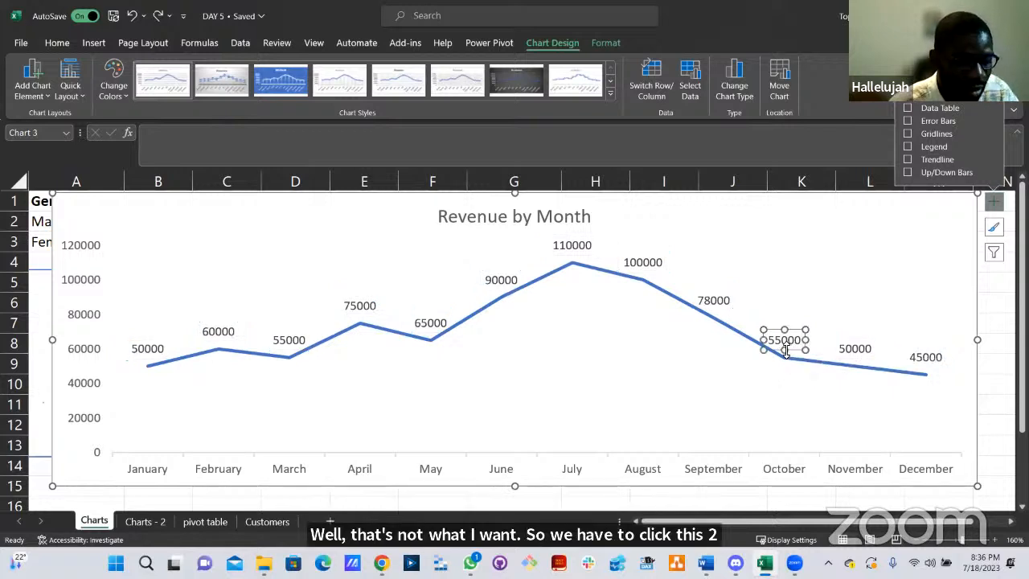
key(Delete)
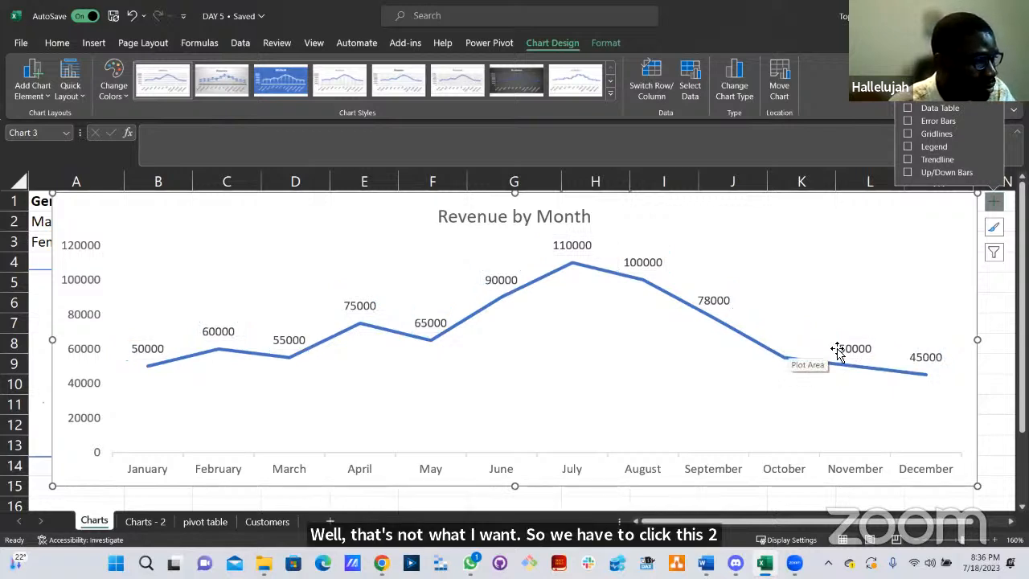
click(852, 358)
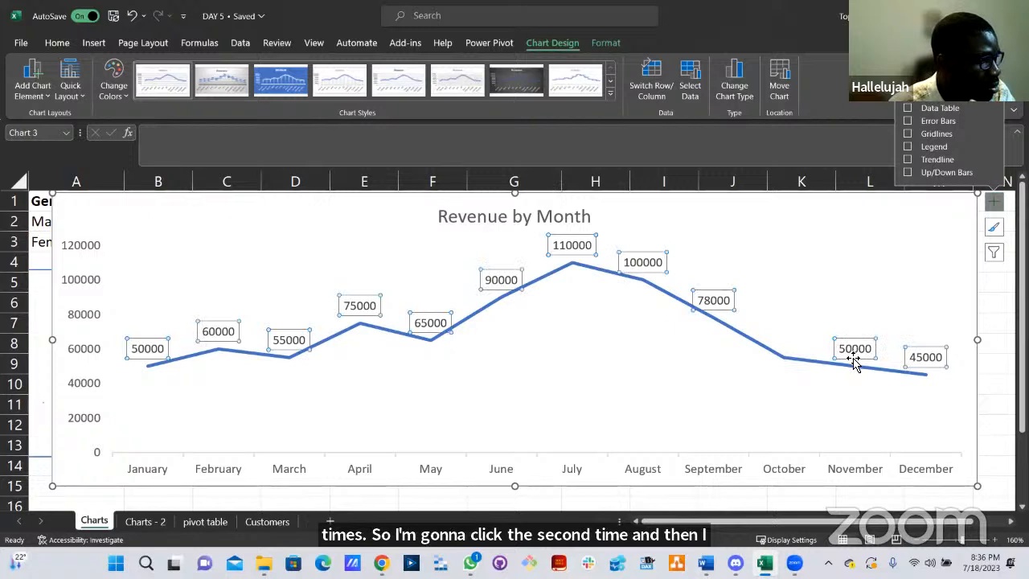
click(852, 359)
key(Delete)
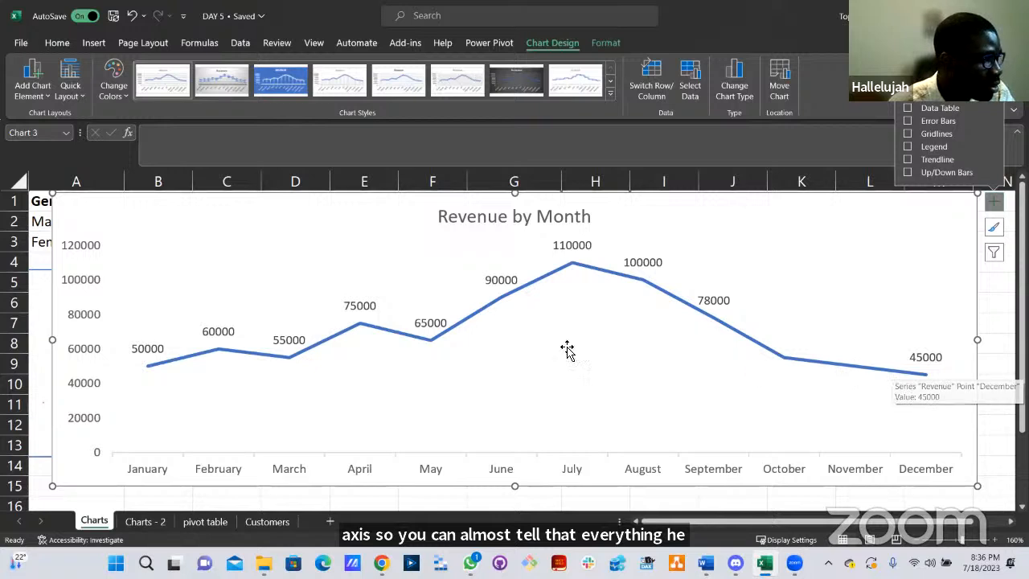
Delete the individual data labels for March and May from the revenue line.
click(359, 315)
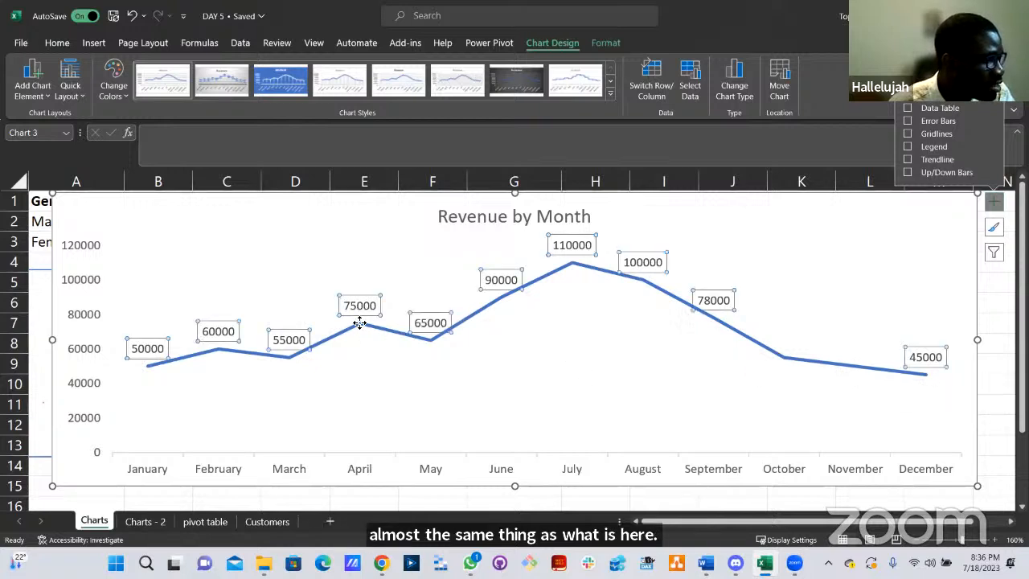
click(295, 333)
key(Delete)
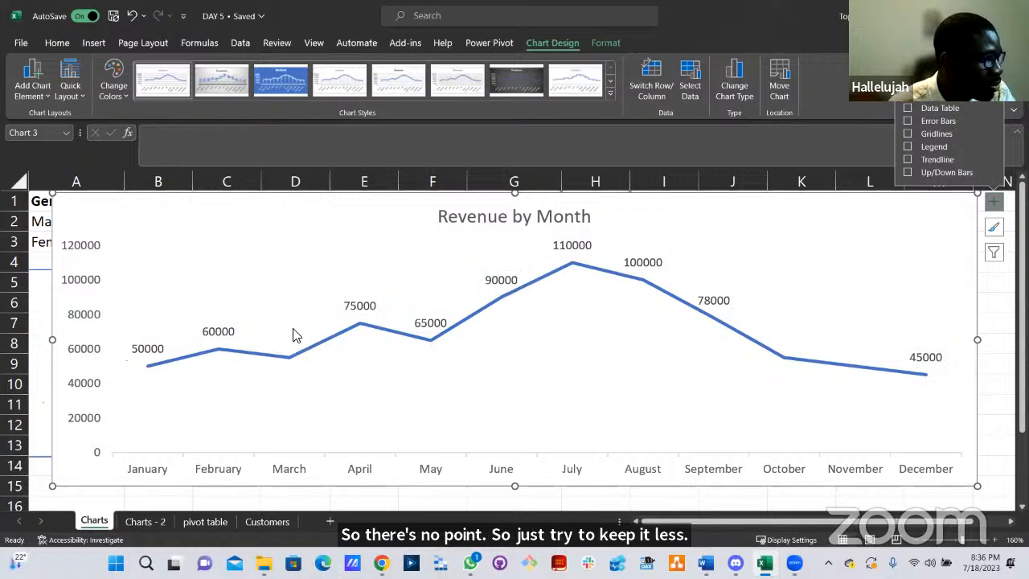
click(434, 323)
click(429, 315)
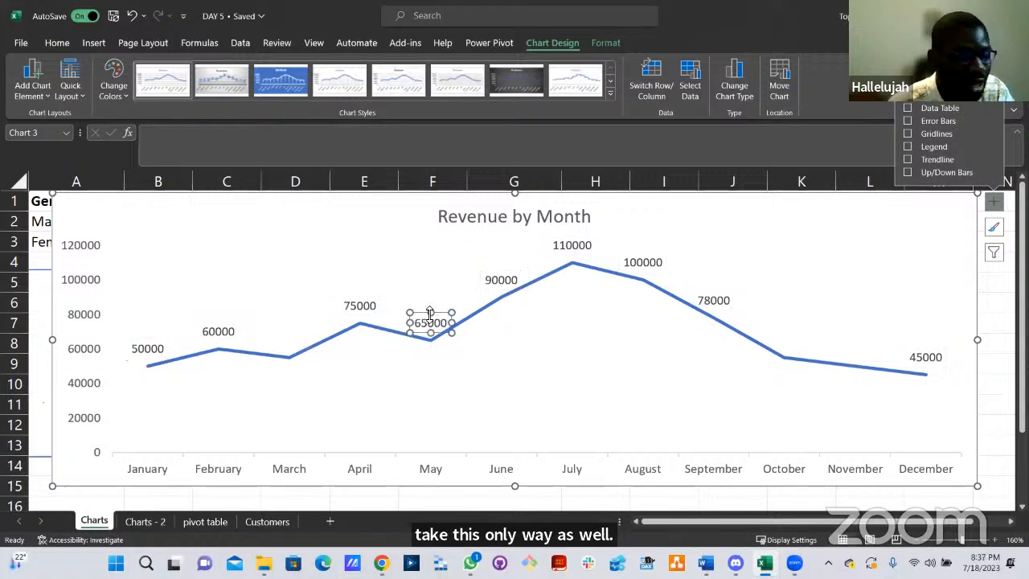
key(Delete)
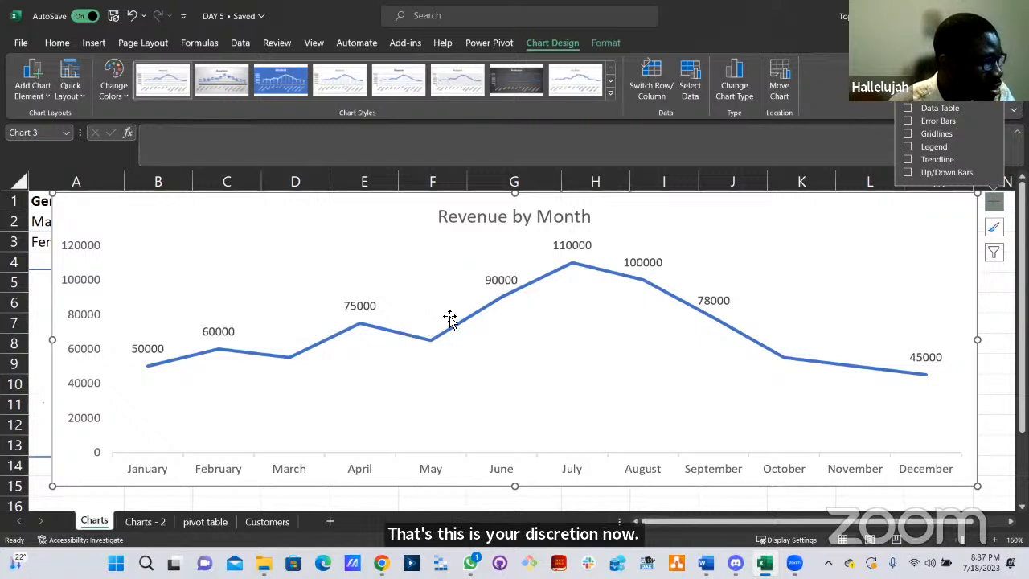
Delete the individual data labels for February, June and August from the revenue line.
click(642, 268)
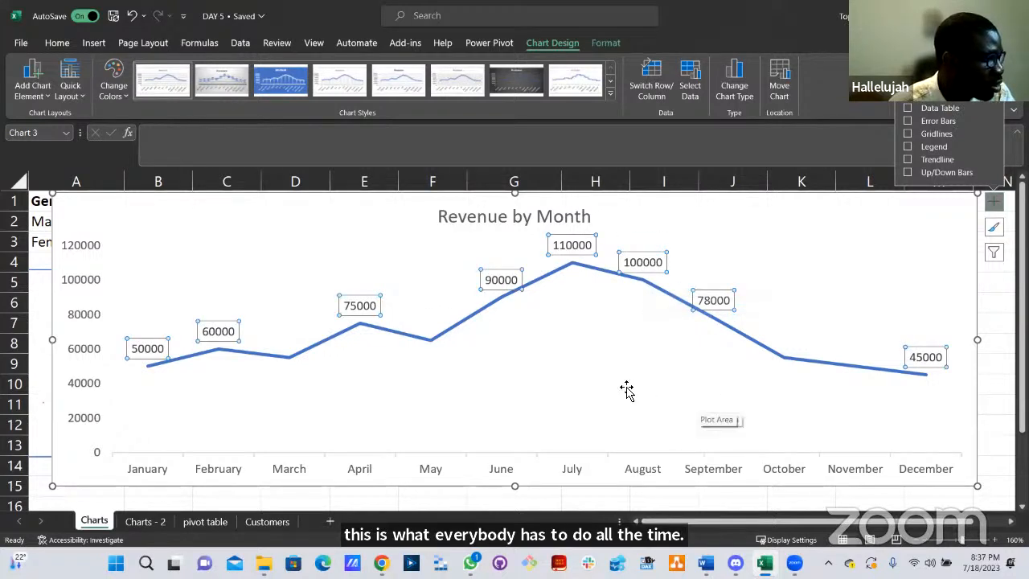
click(218, 342)
key(Delete)
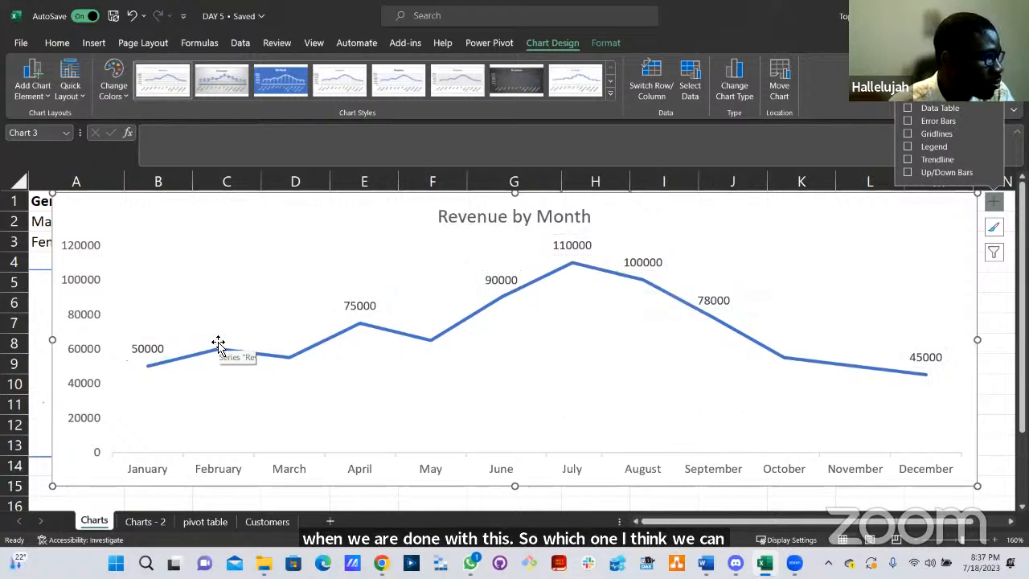
click(500, 287)
click(504, 292)
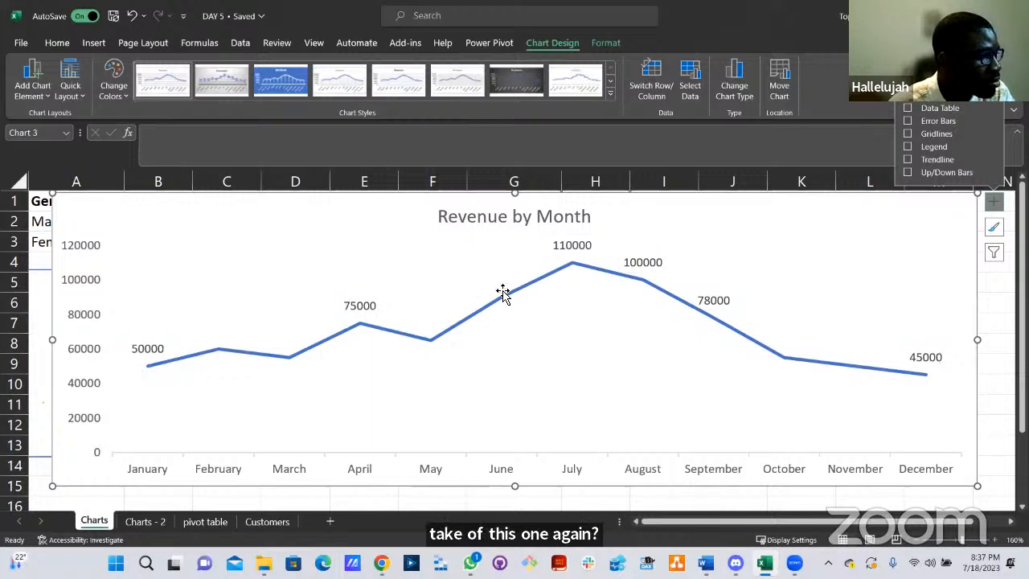
click(648, 274)
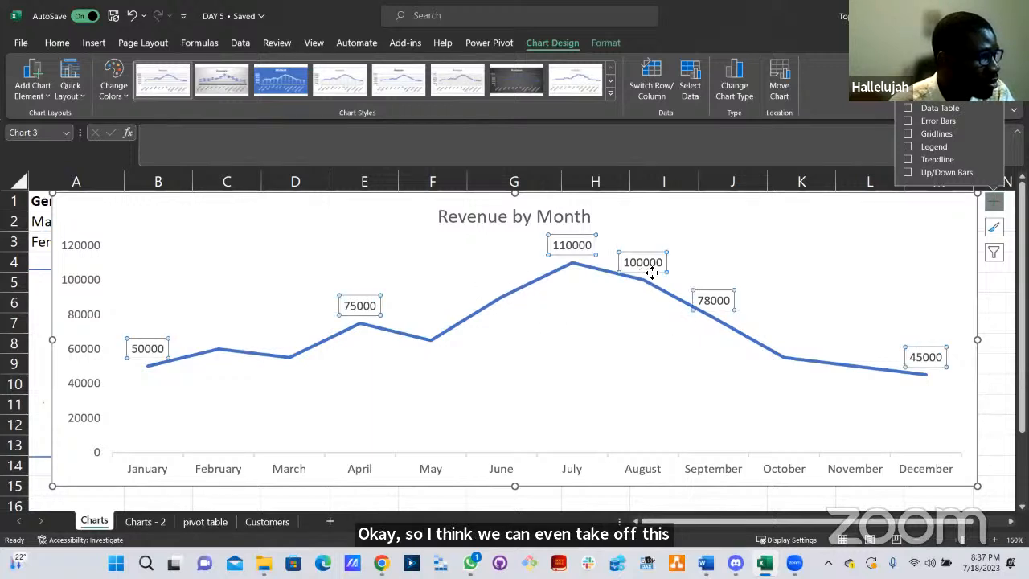
click(648, 275)
key(Delete)
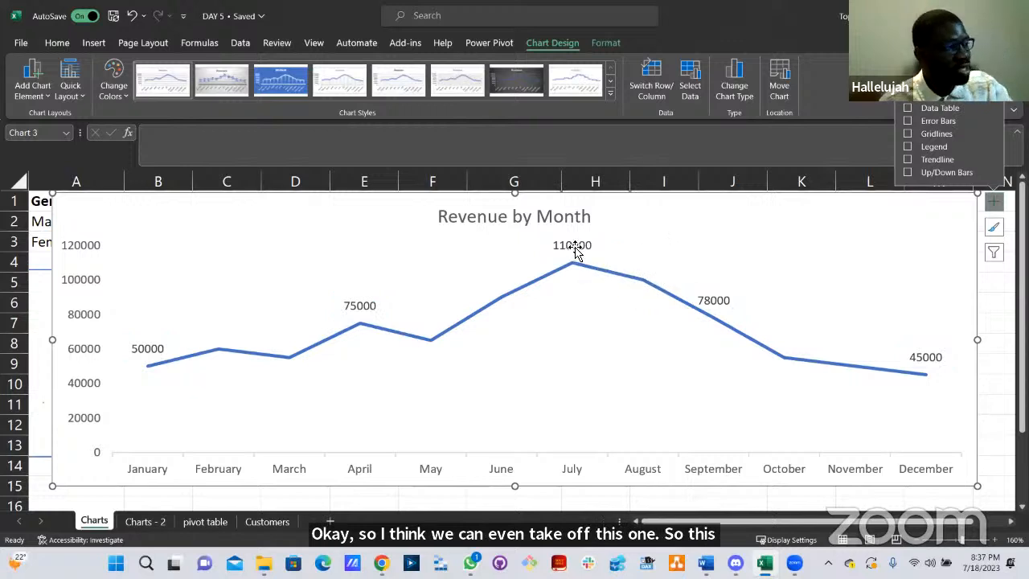
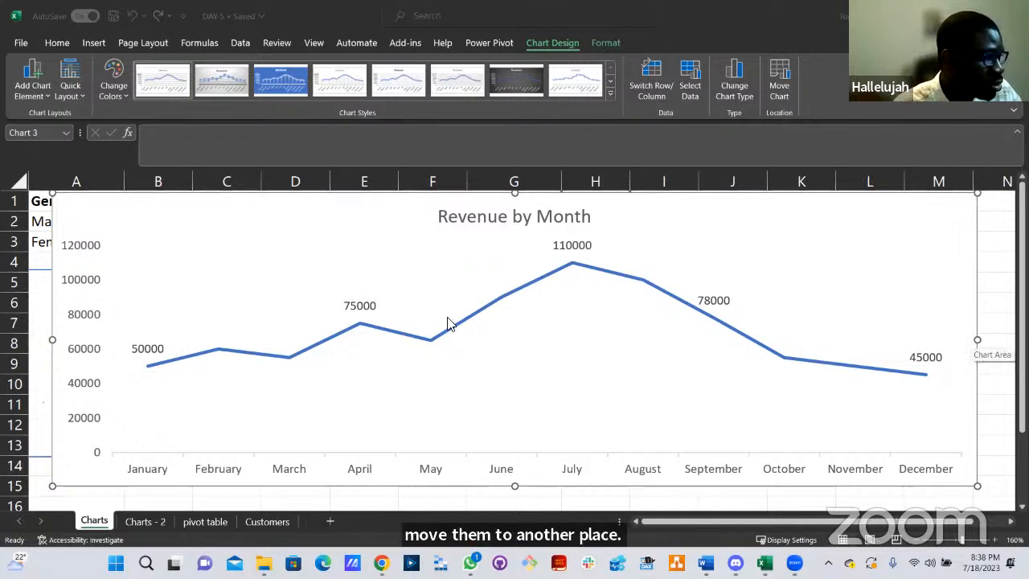
Add a new worksheet directly after the Charts sheet and name it Dash.
click(1005, 277)
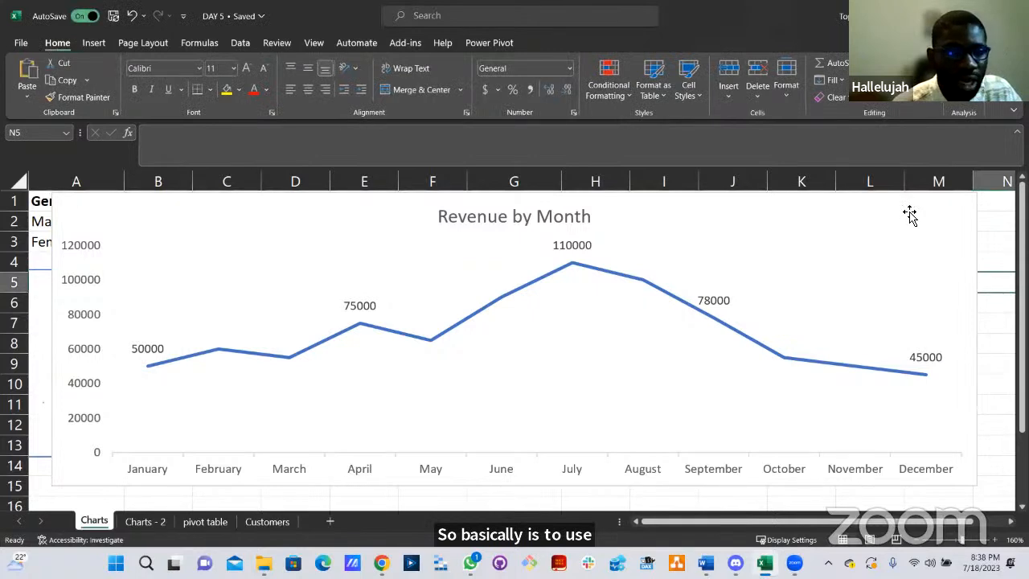
click(909, 214)
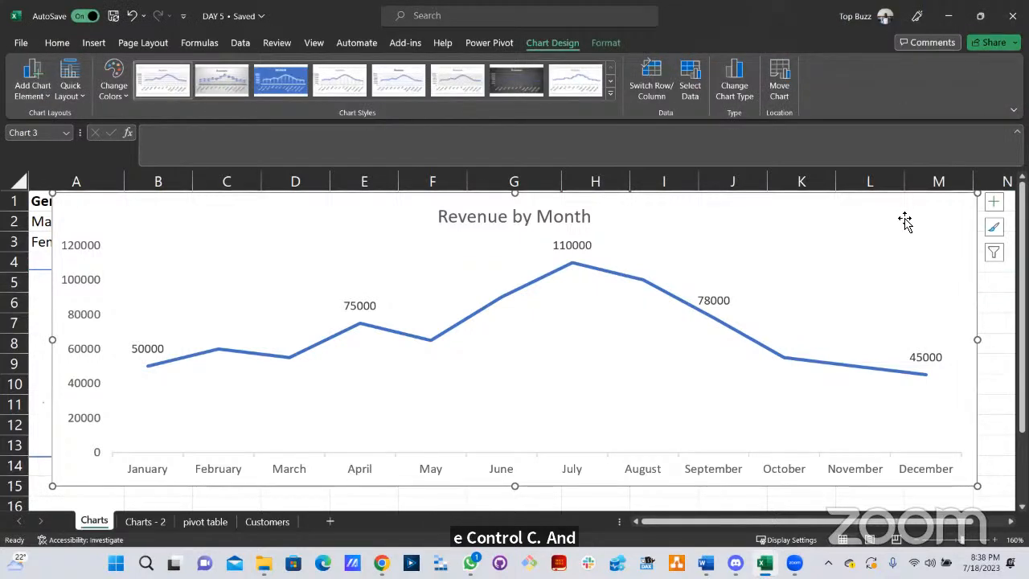
click(329, 521)
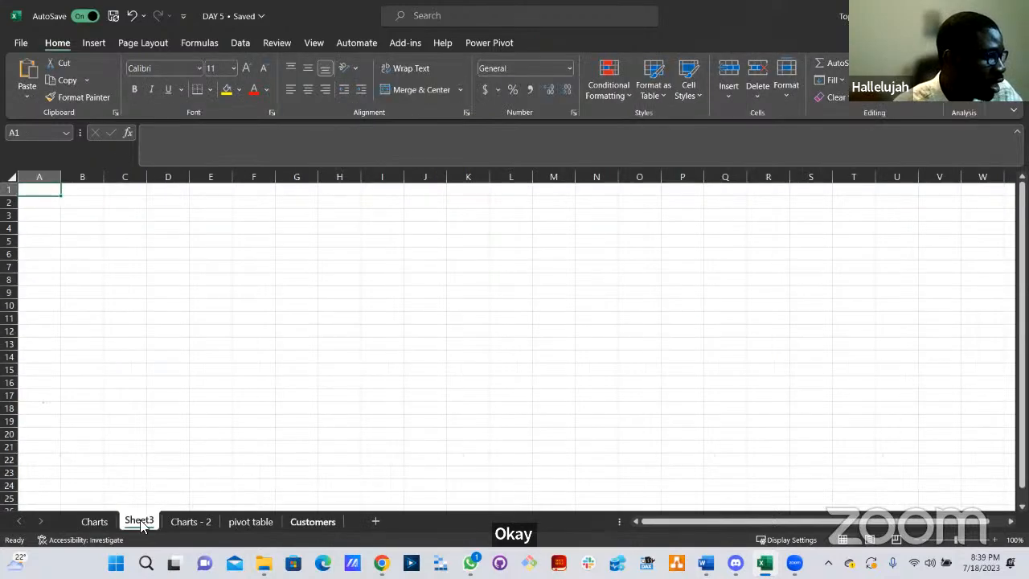
double_click(144, 522)
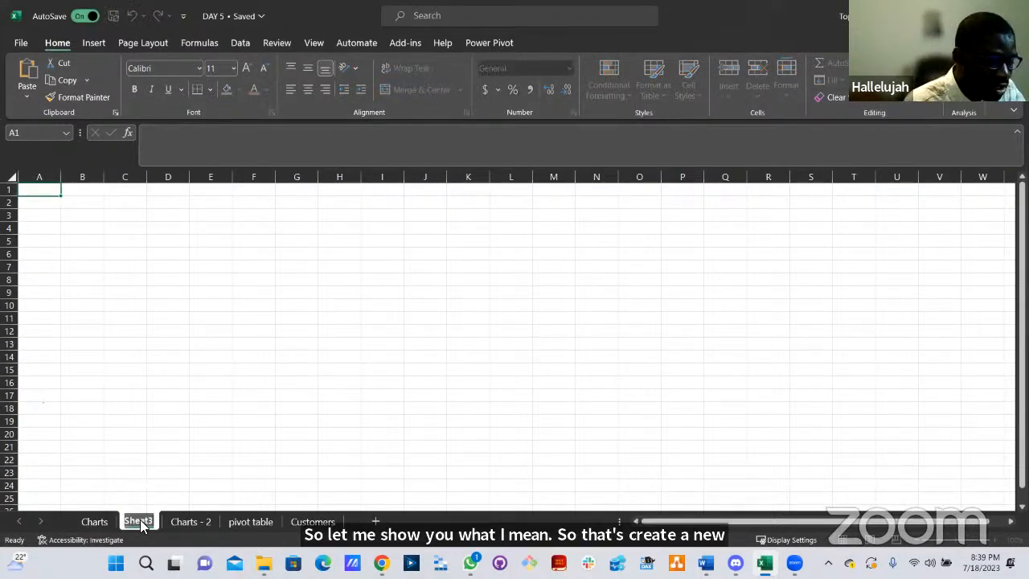
text(D)
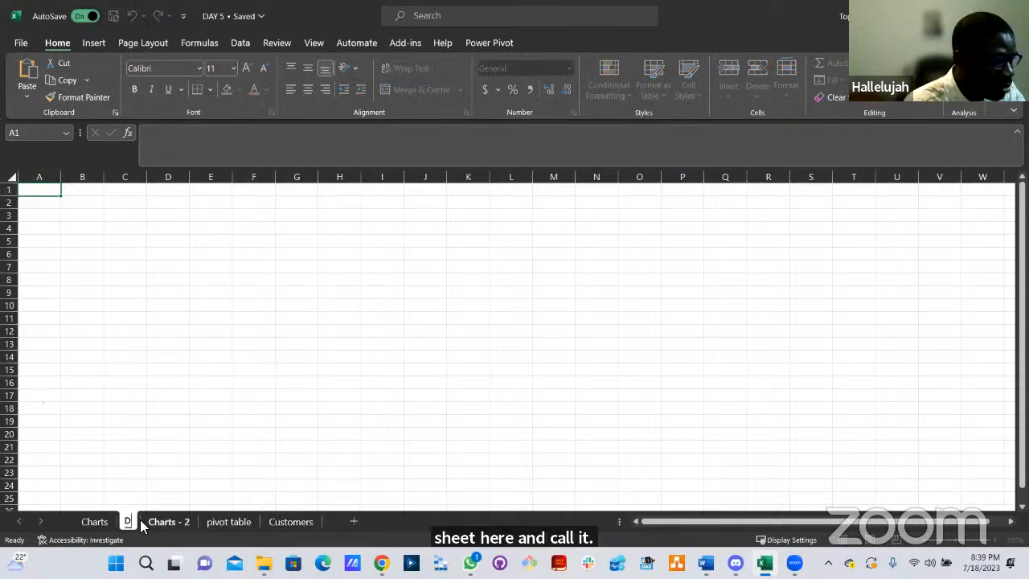
key(BackSpace)
text(a)
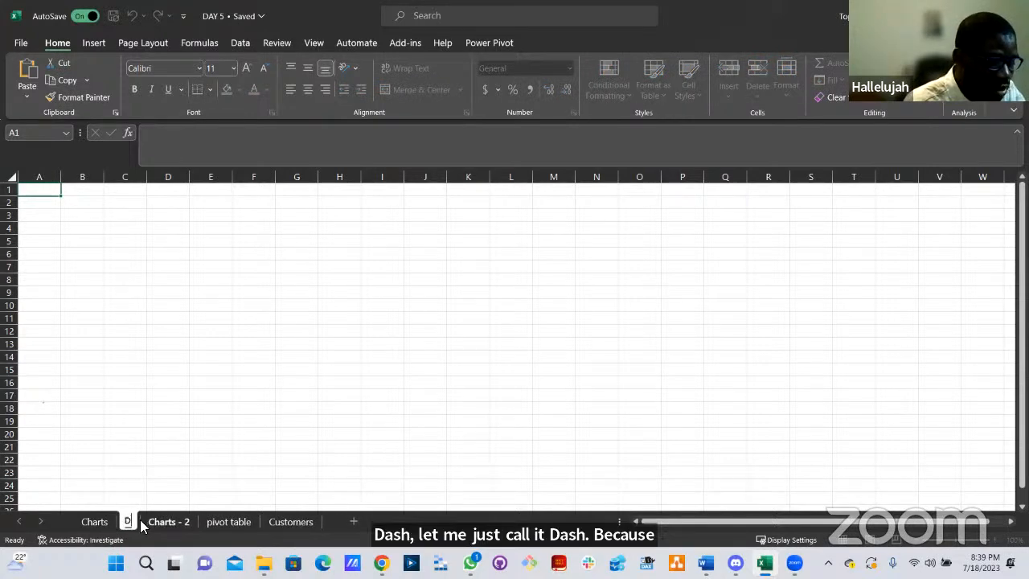
text(sh)
key(Return)
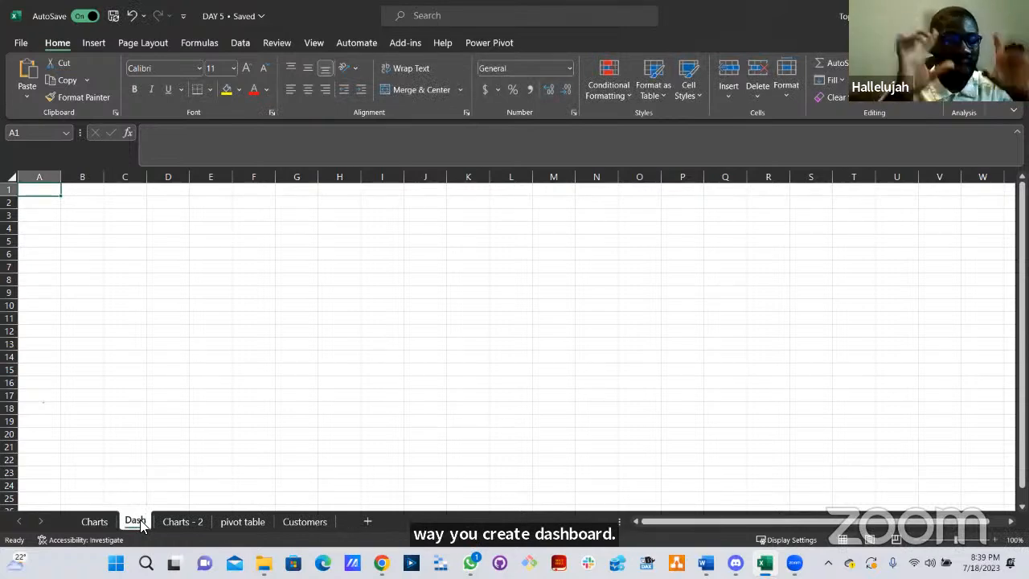
Copy the Revenue by Month chart to the Dash sheet and resize it there to span about columns A to K, rows 3 to 18.
click(95, 522)
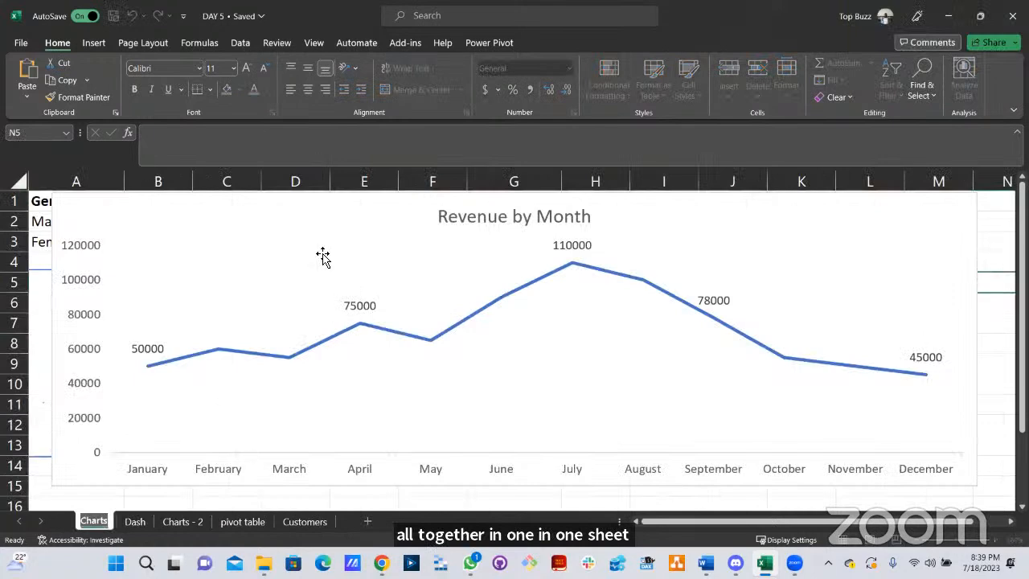
click(270, 221)
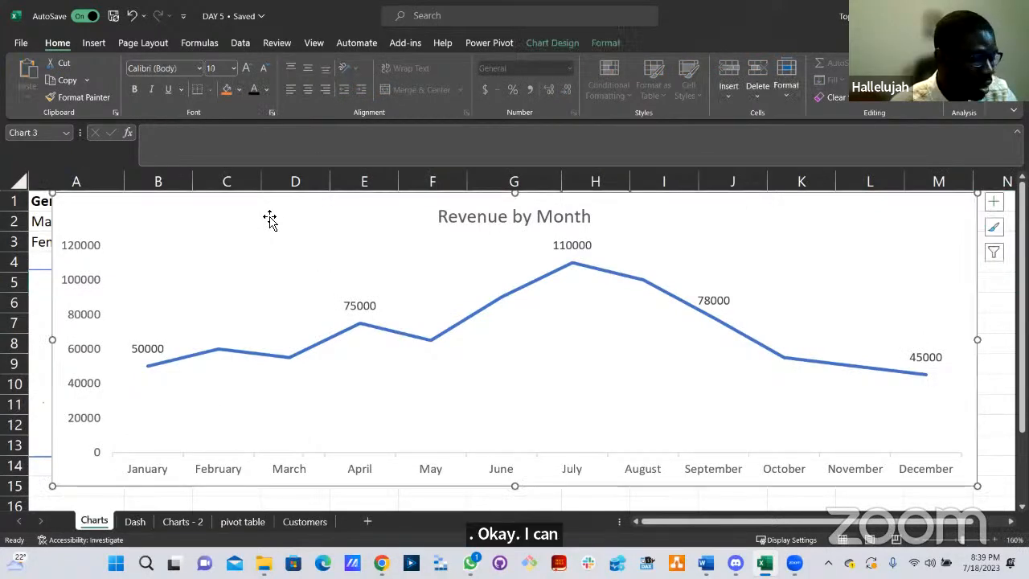
click(134, 521)
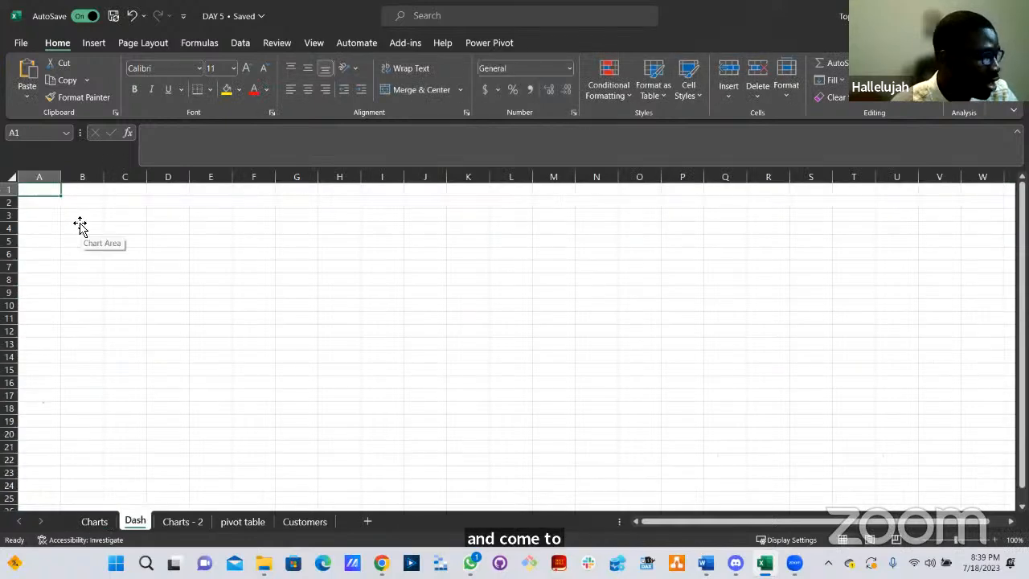
key(ctrl+v)
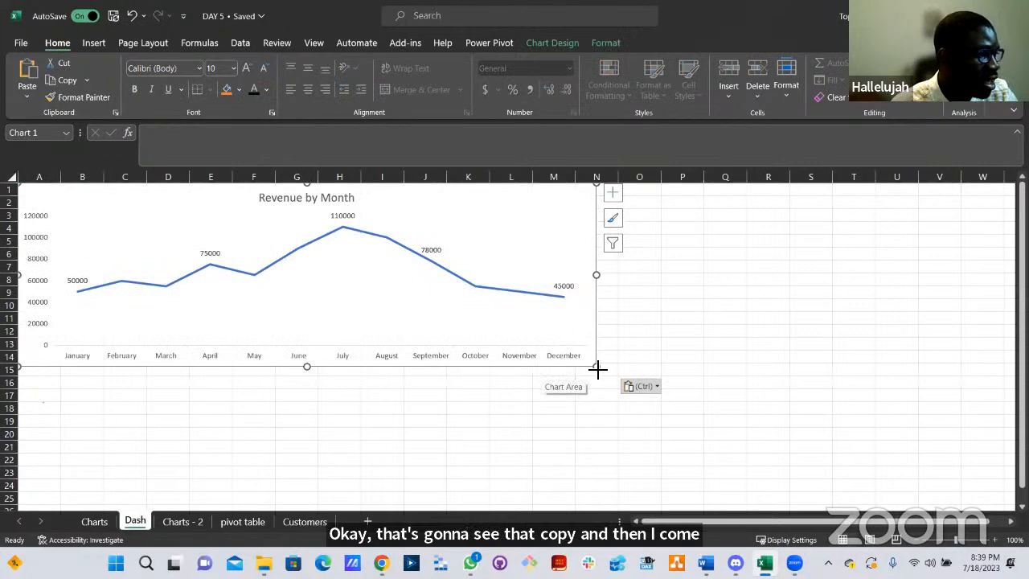
drag(595, 367, 480, 406)
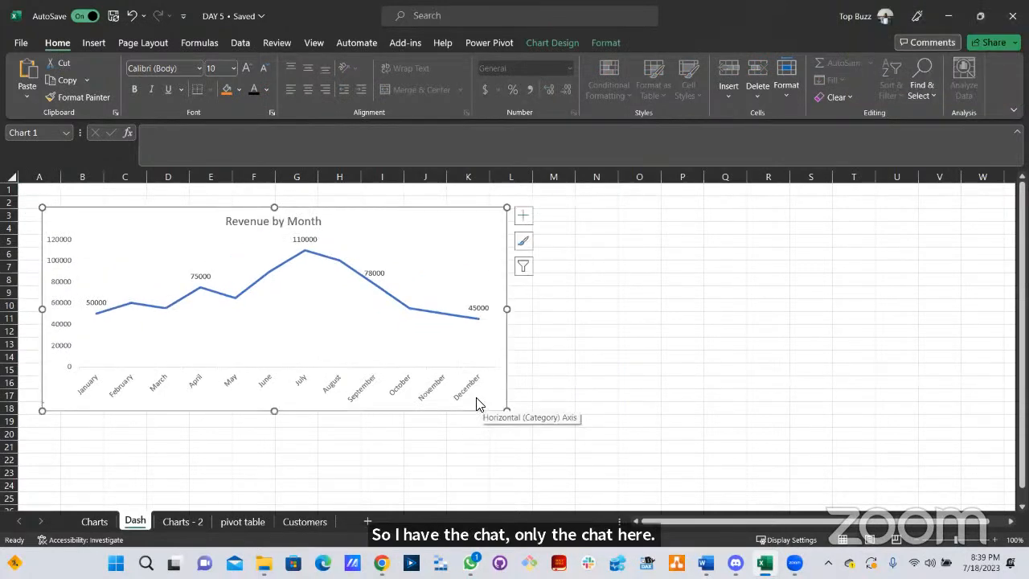
click(557, 297)
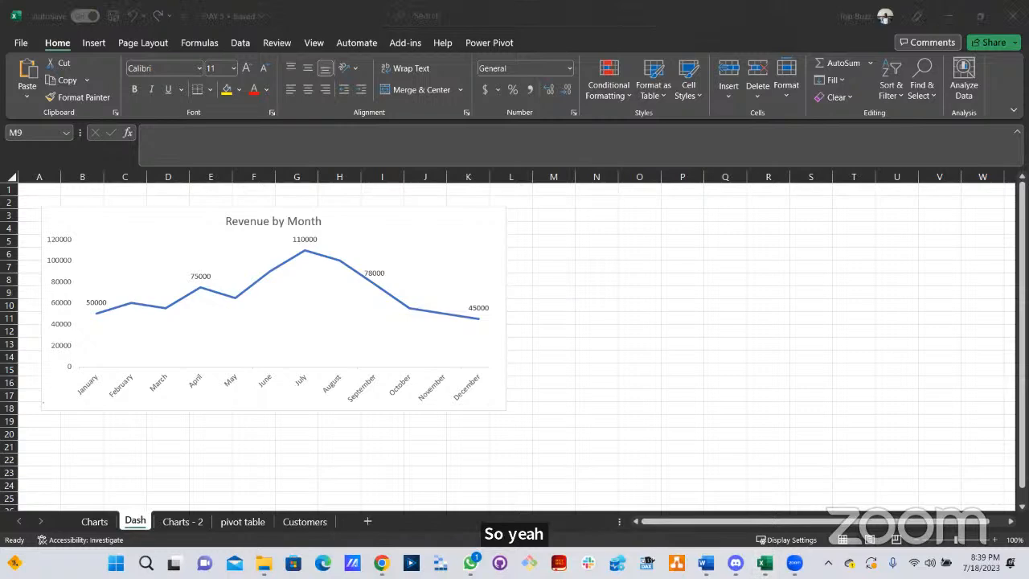
click(482, 409)
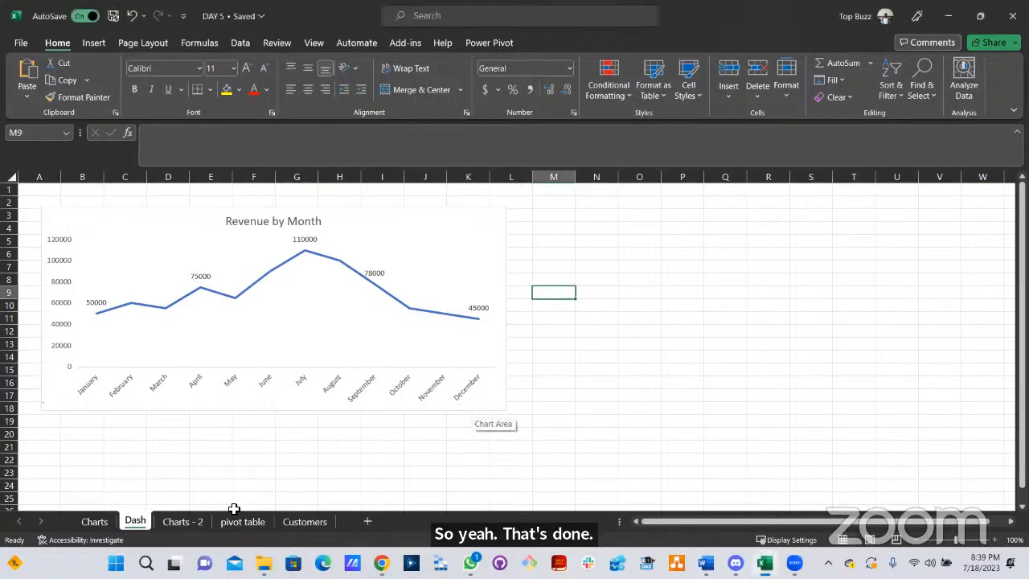
Shrink the original Revenue by Month chart on the Charts sheet to uncover the revenue column of the source table.
click(98, 523)
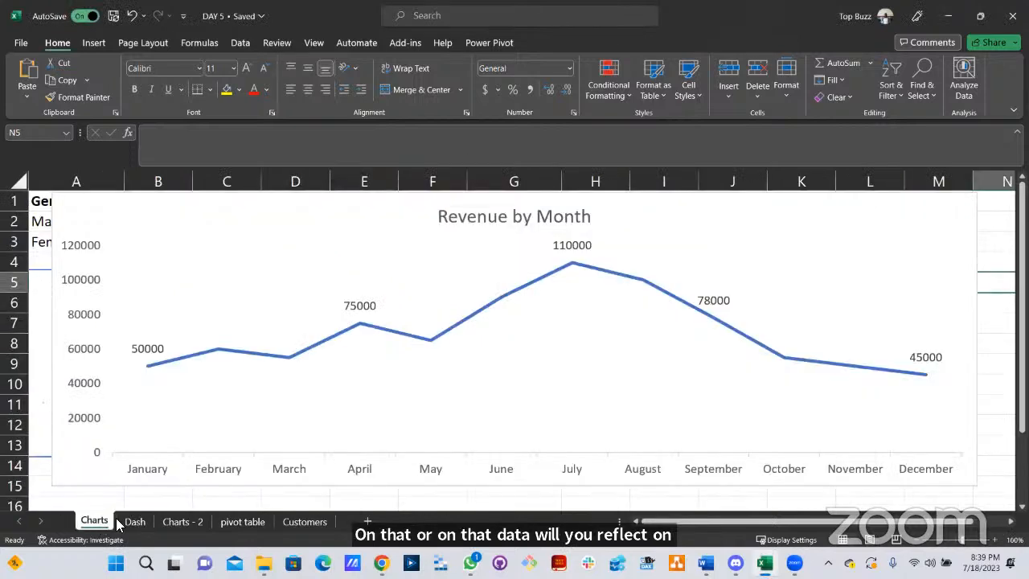
click(973, 201)
drag(976, 198, 521, 282)
Set the April revenue in cell H5 to 100000.
double_click(605, 283)
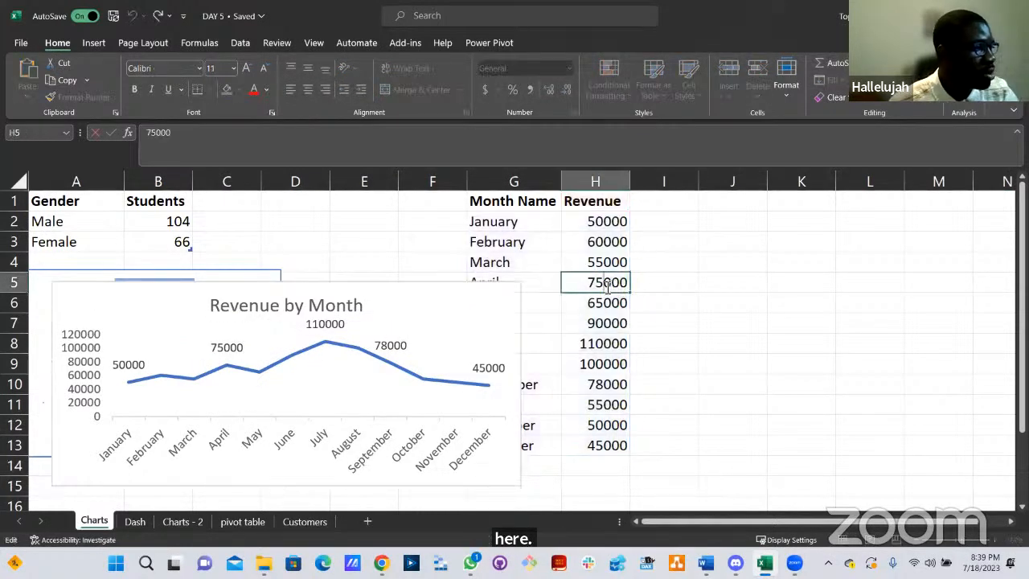
key(BackSpace)
key(BackSpace)
text(100)
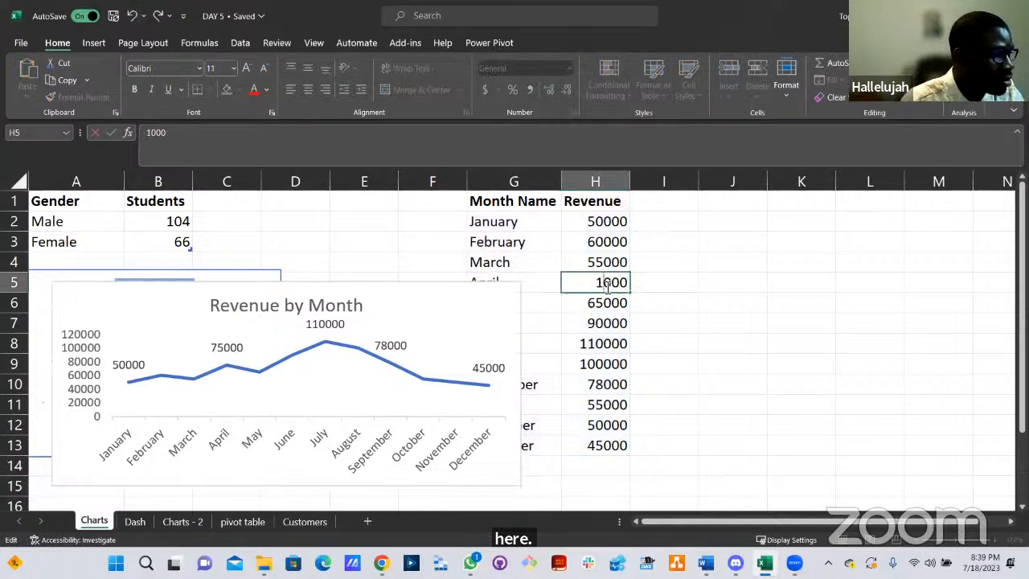
key(Return)
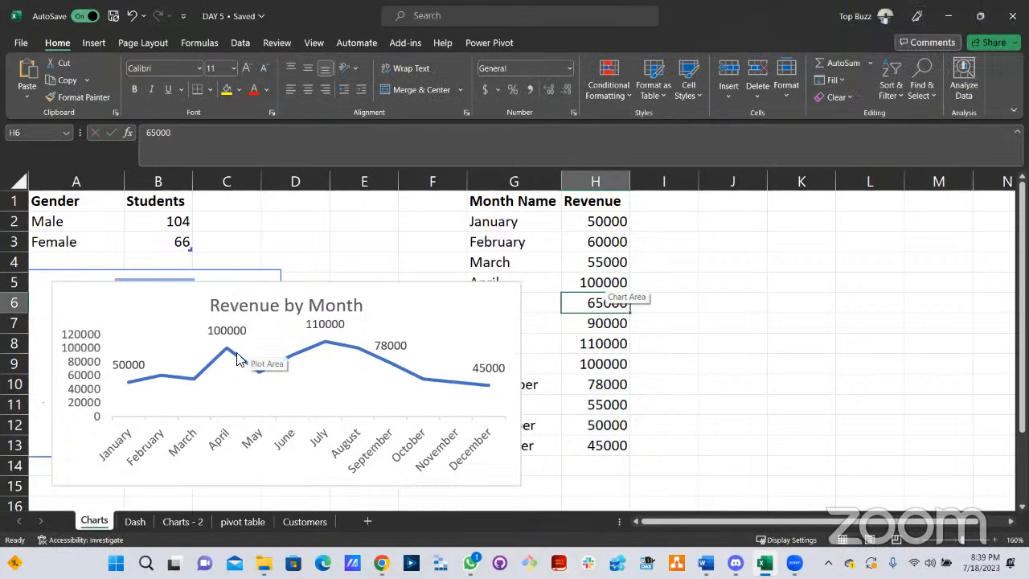
Check the April point of the copied chart on the Dash sheet, and undo the April revenue change on the Charts sheet.
click(135, 522)
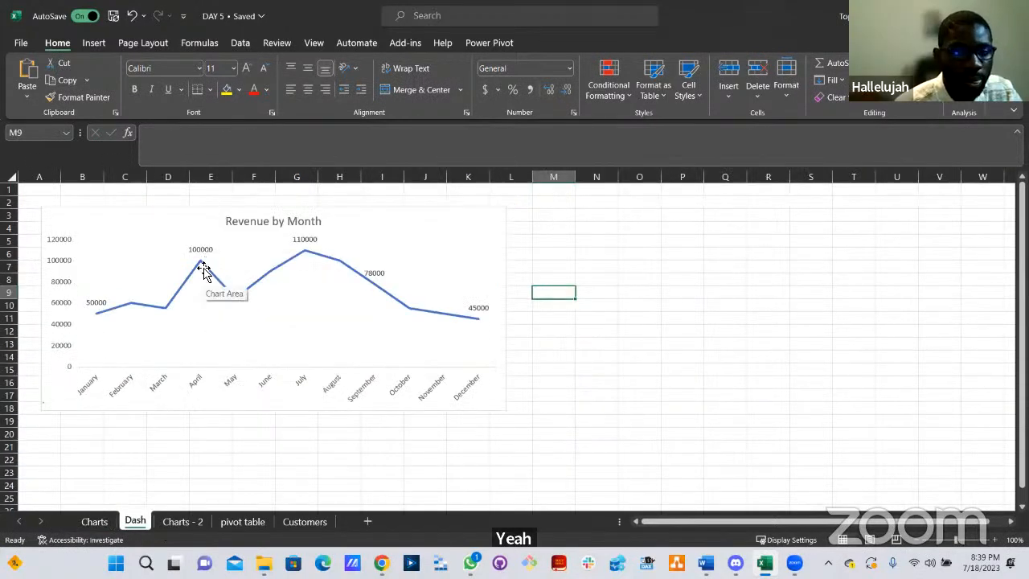
click(94, 522)
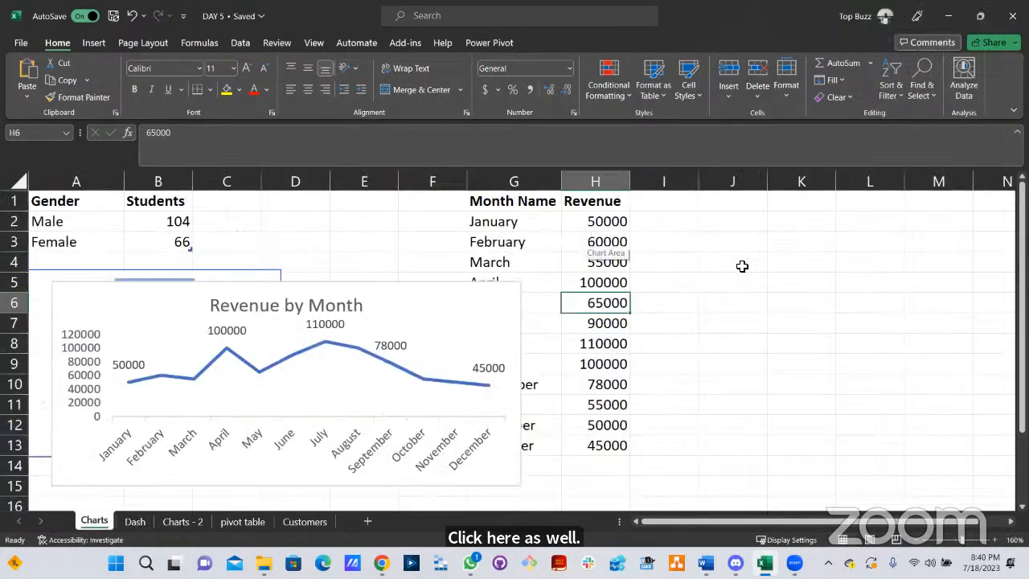
key(ctrl+z)
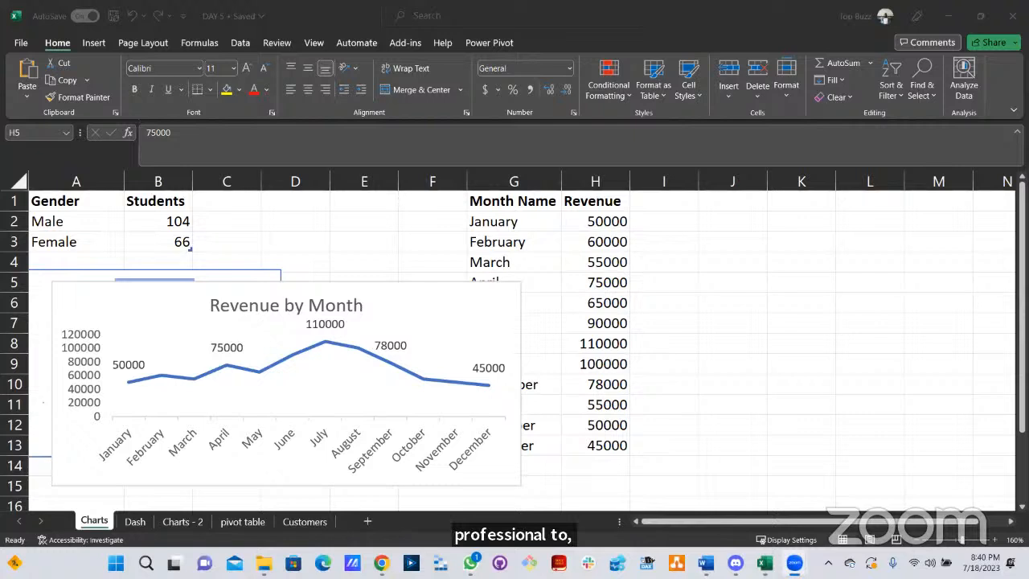
click(442, 297)
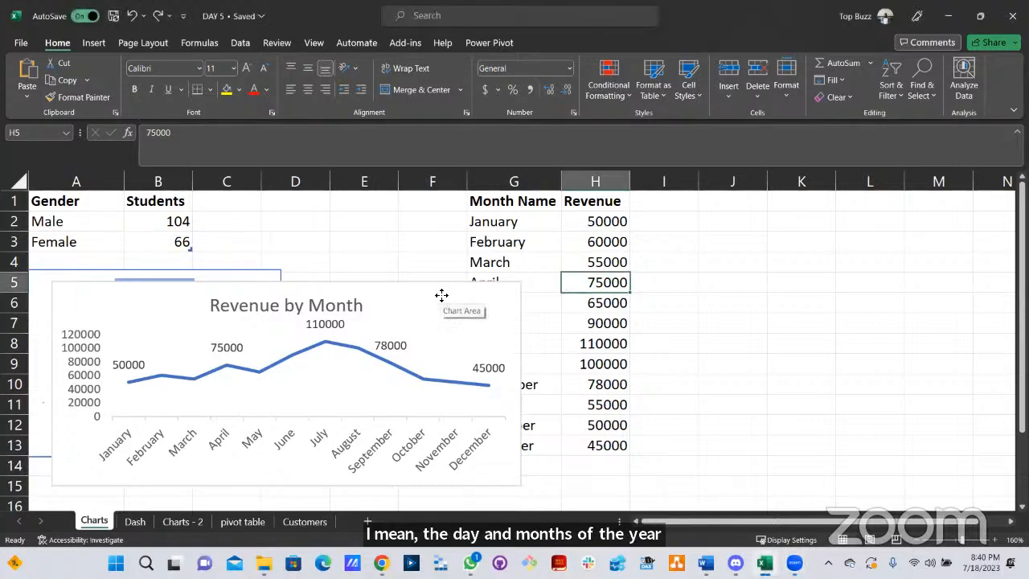
click(441, 296)
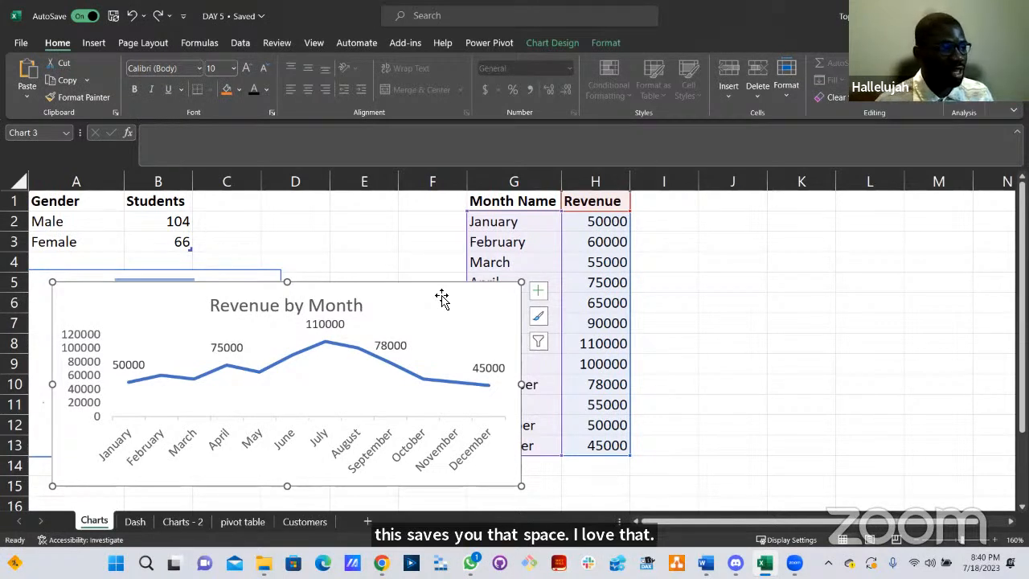
click(462, 224)
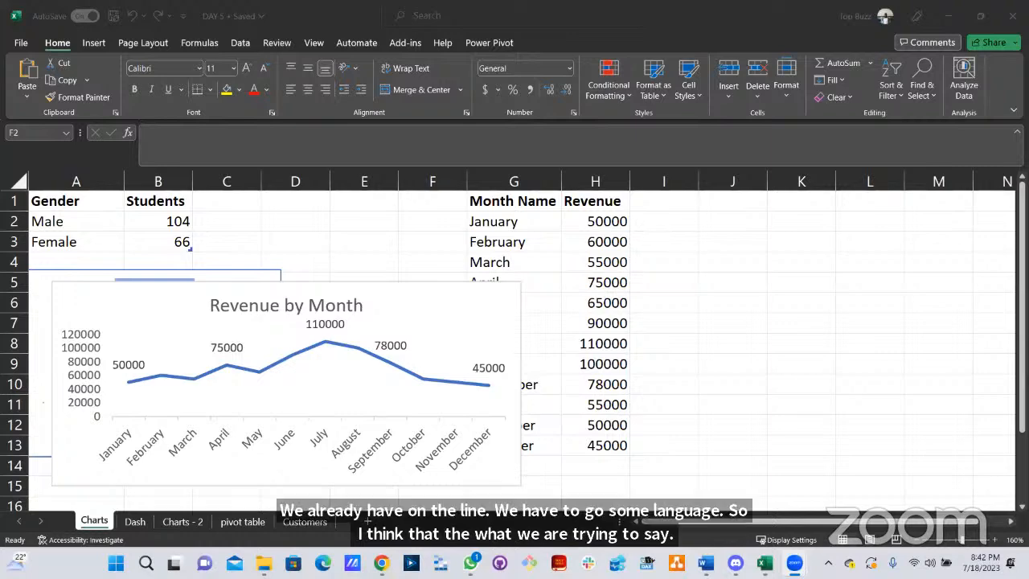
click(480, 292)
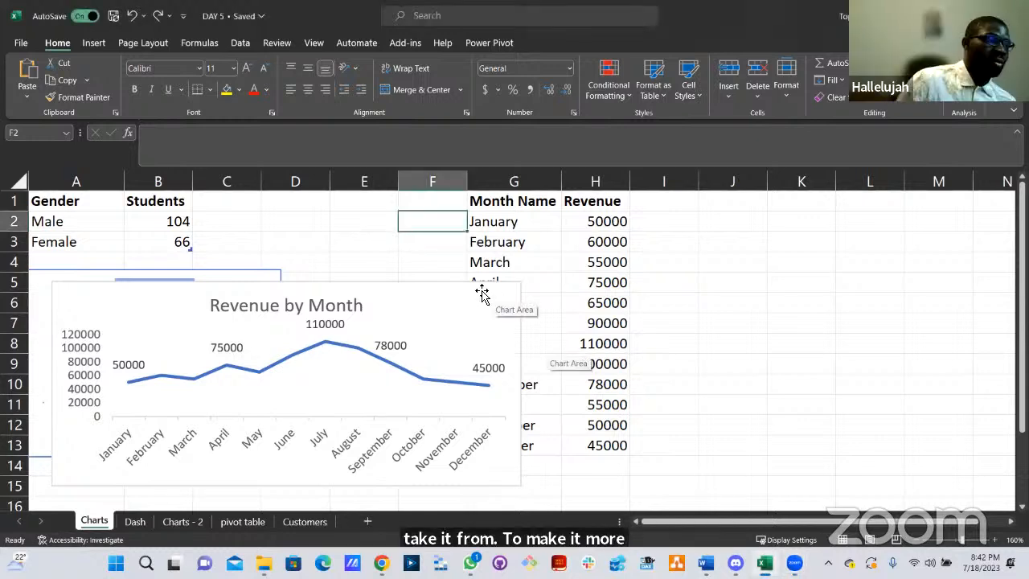
click(481, 292)
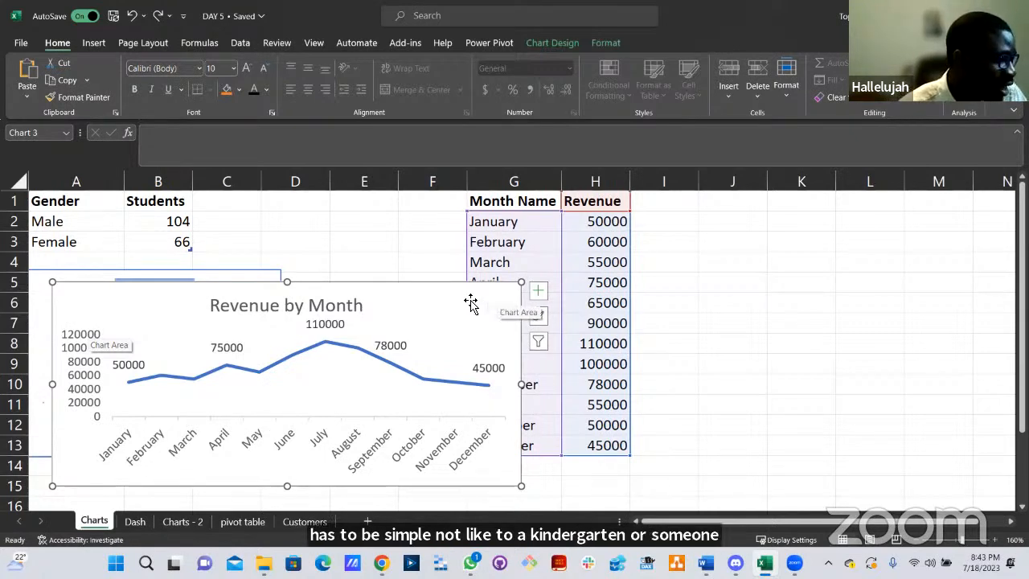
click(712, 245)
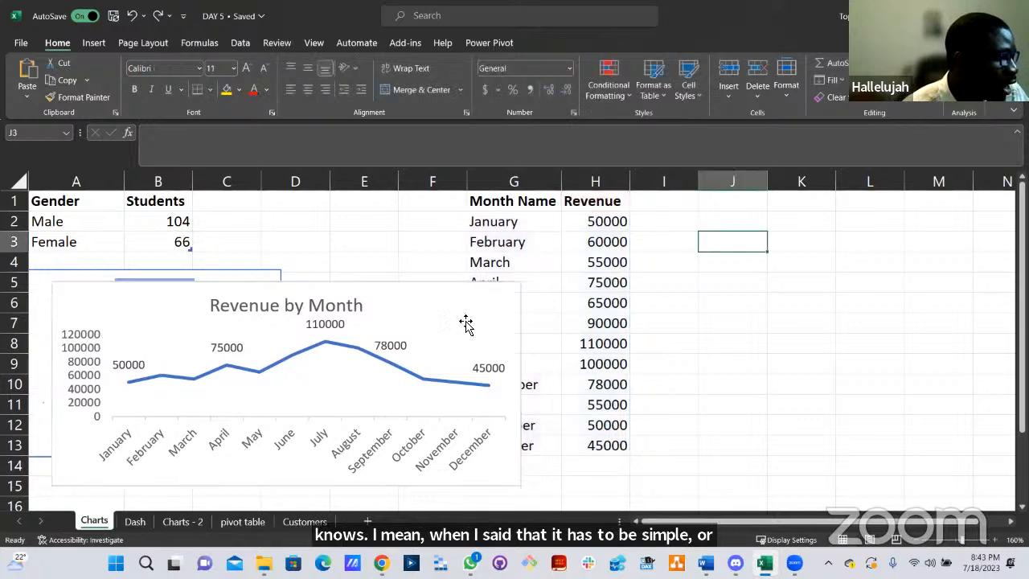
Move the Revenue by Month line chart clear of the Students pie chart and delete it from the Charts sheet.
drag(462, 298, 946, 268)
drag(651, 289, 667, 278)
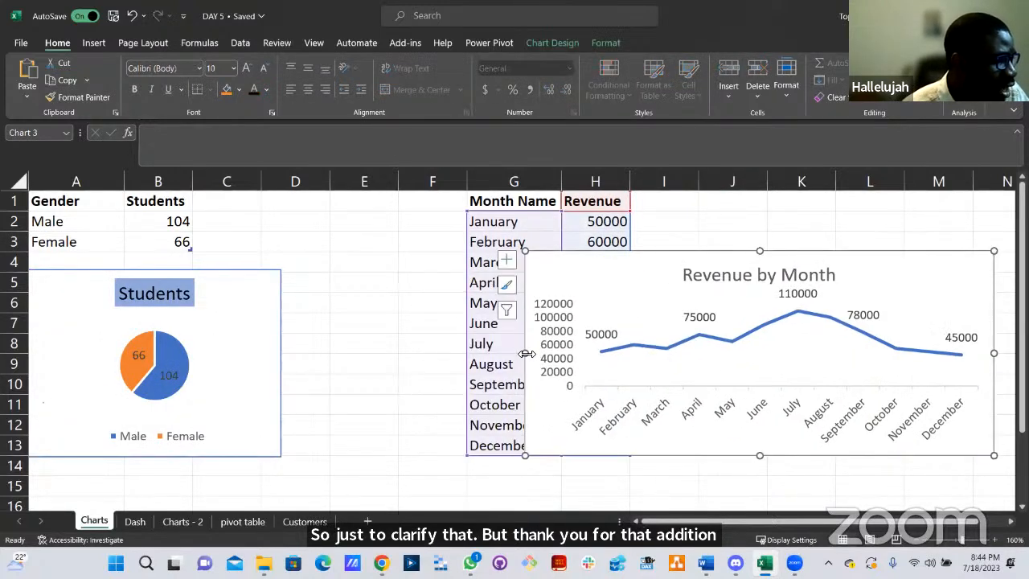
mouse_move(527, 353)
mouse_down()
mouse_move(641, 333)
mouse_move(527, 345)
mouse_up()
key(Delete)
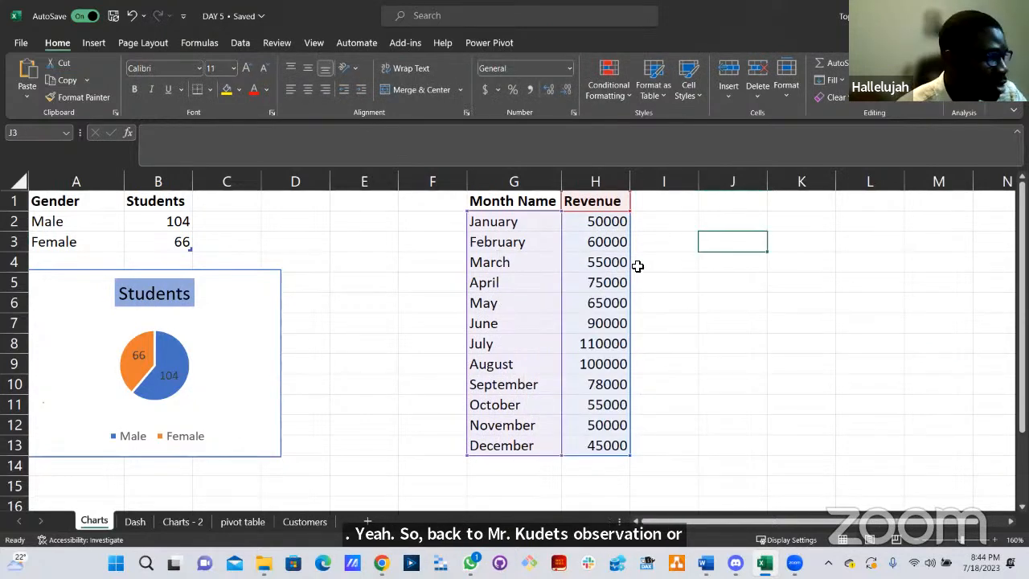
Review the copied line chart on the Dash sheet against the monthly revenue table on the Charts sheet.
click(146, 523)
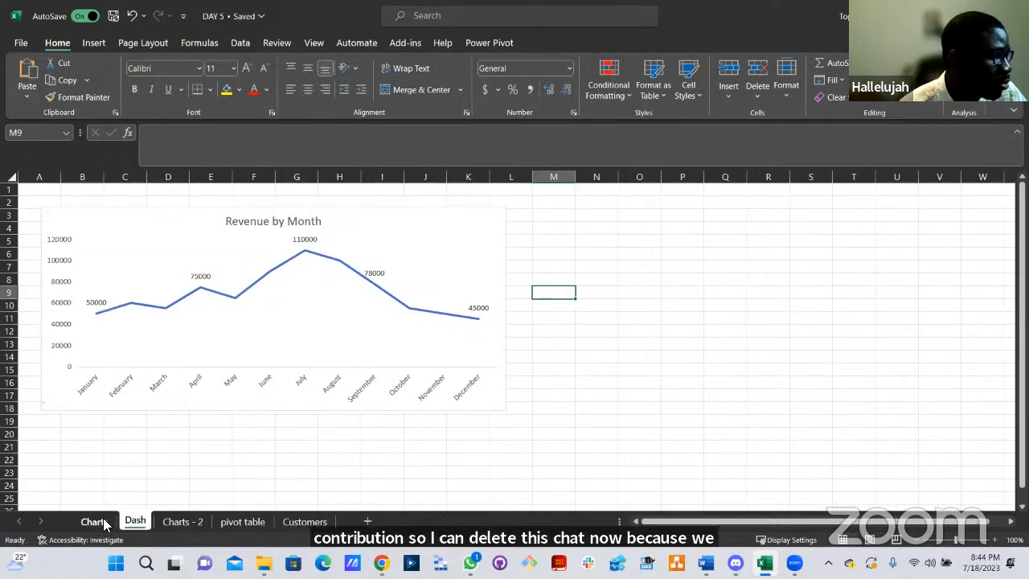
click(103, 522)
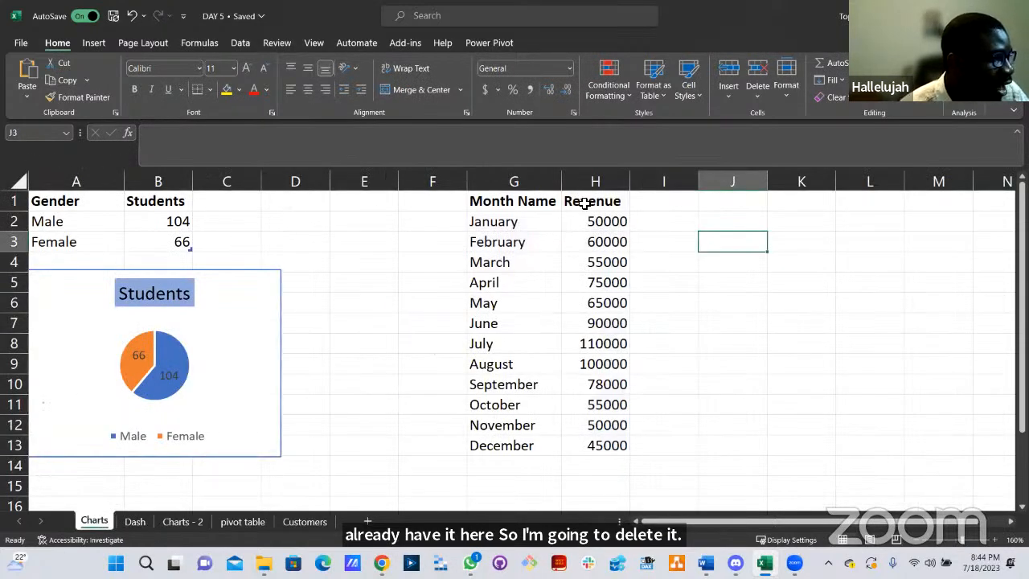
key(Up)
key(Left)
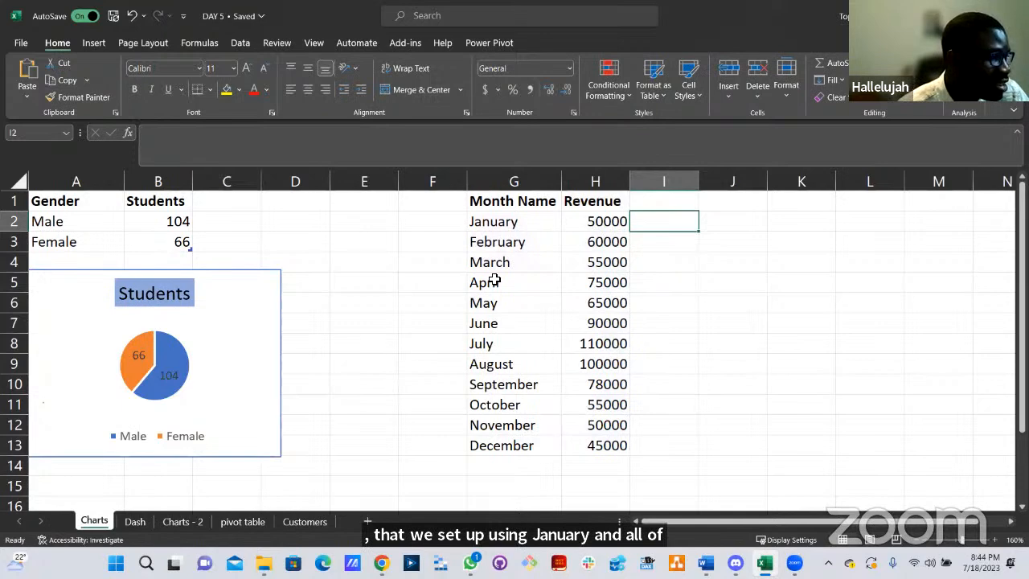
click(133, 522)
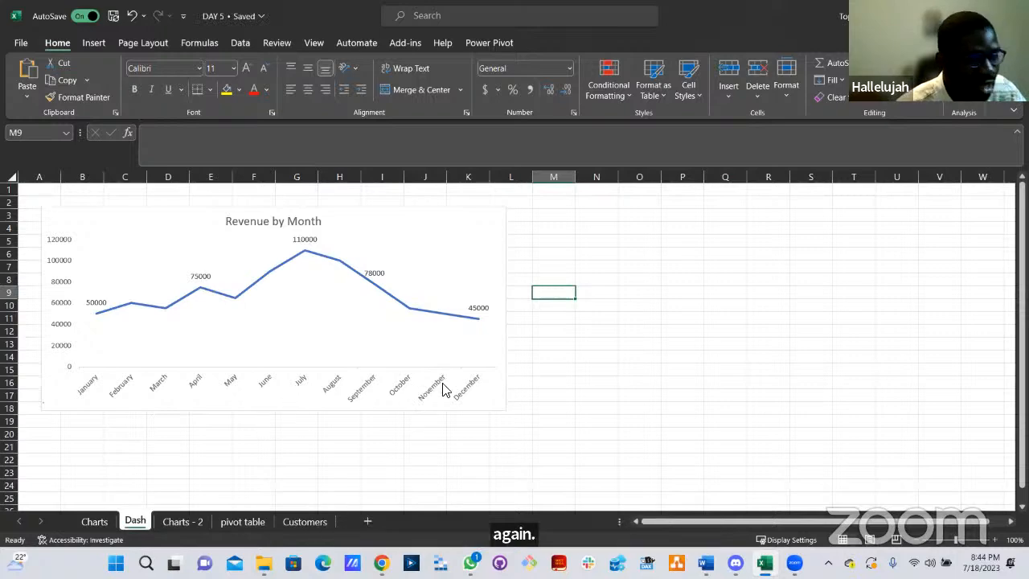
On the Charts sheet, insert a column between Month Name and Revenue and head it Mon in H1.
click(90, 521)
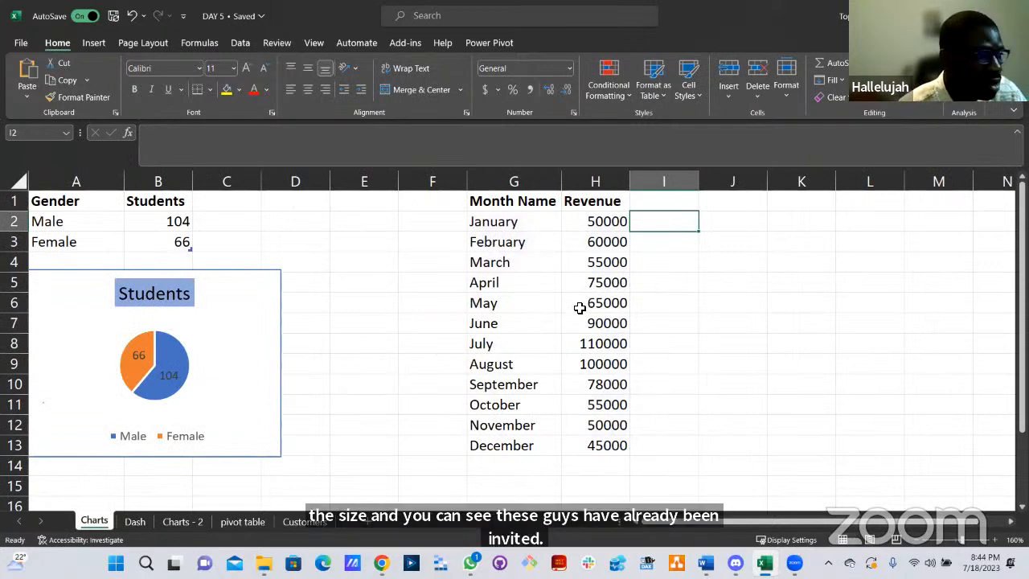
right_click(595, 187)
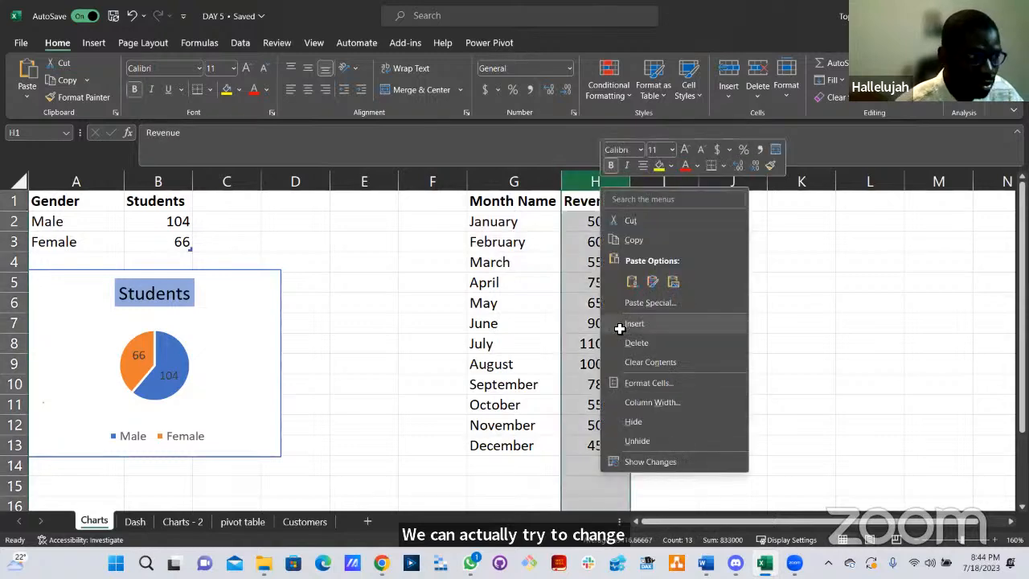
click(629, 324)
double_click(602, 202)
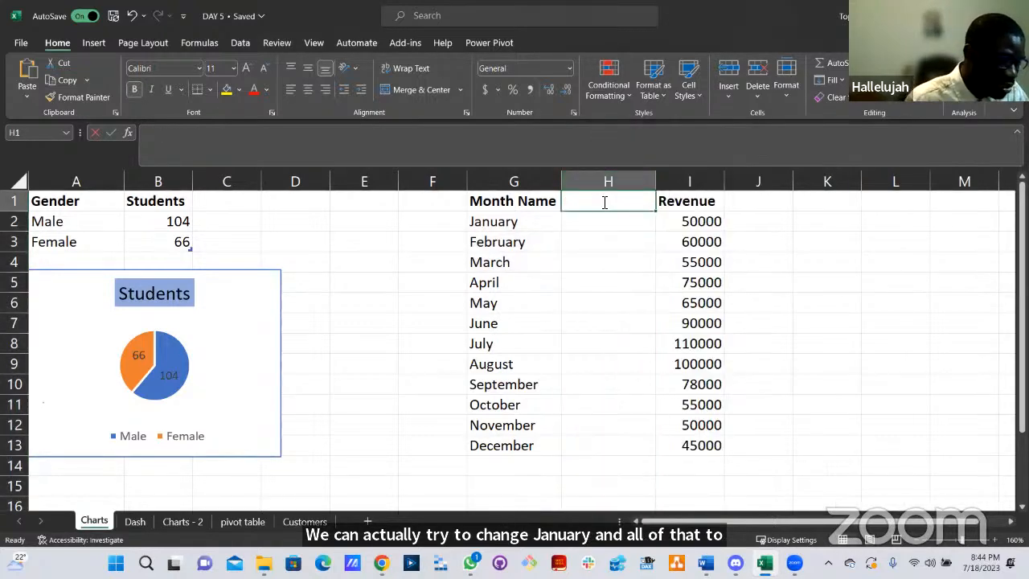
text(M)
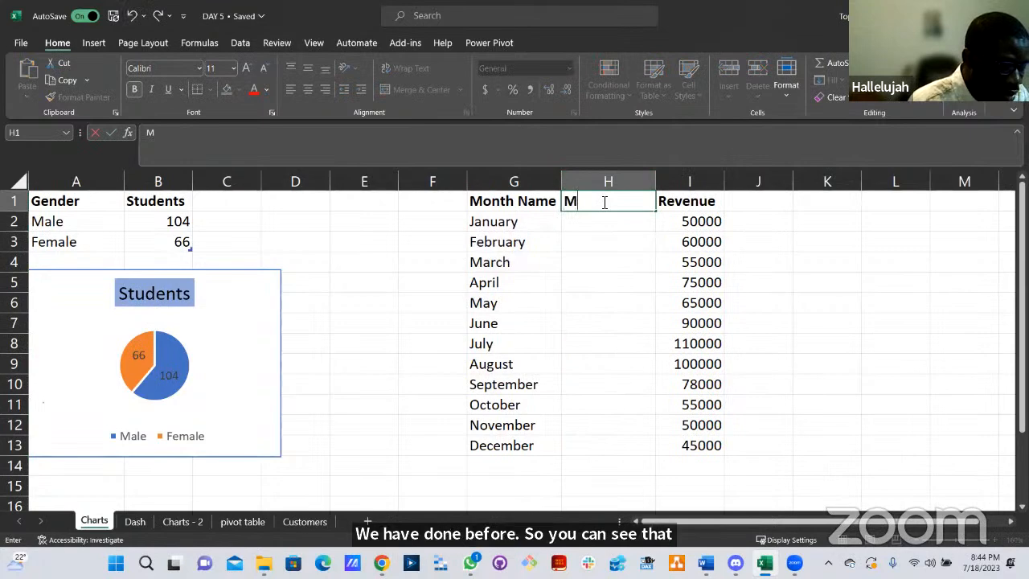
text(on)
key(Return)
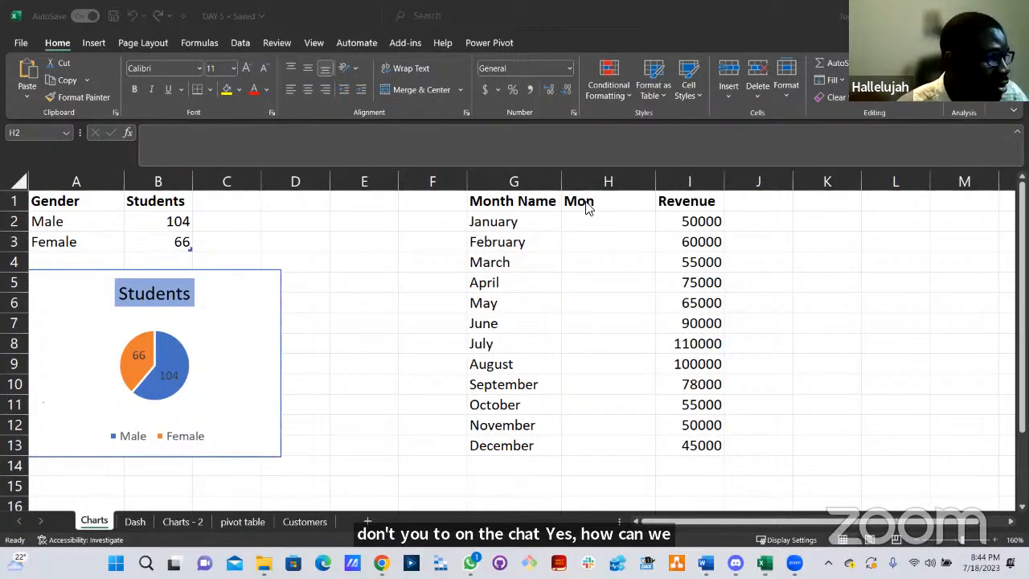
click(602, 221)
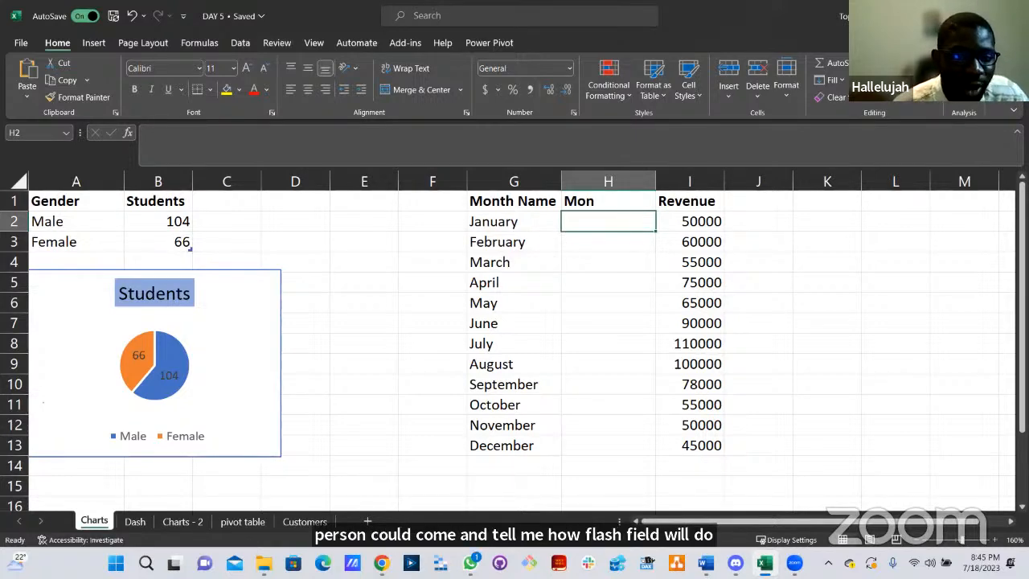
double_click(611, 221)
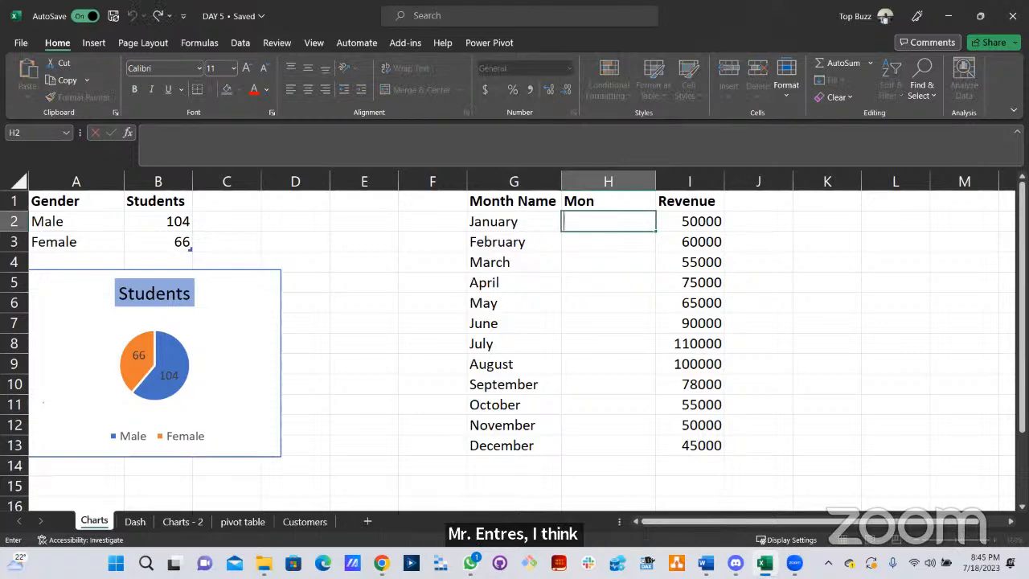
key(Escape)
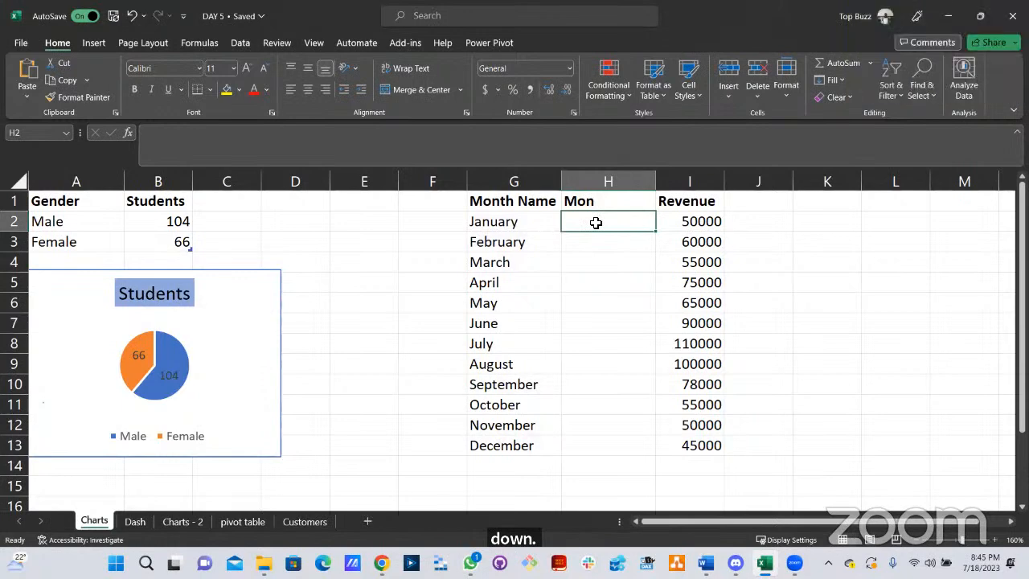
text(Ja)
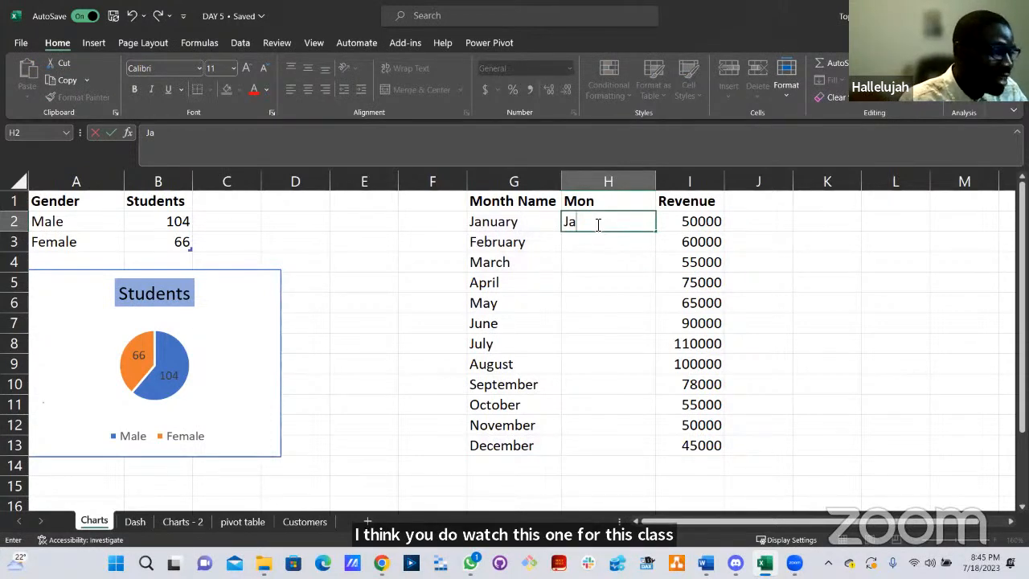
key(BackSpace)
key(BackSpace)
Enter the formula =LEFT(G2, 3) in H2 to extract the first three letters of the January month name.
text(=)
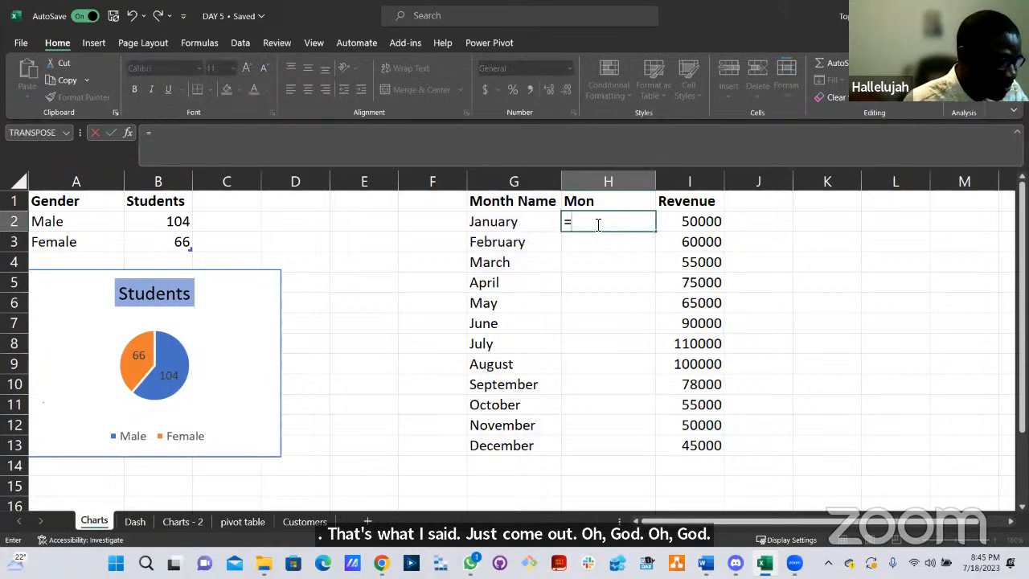
text(k)
key(BackSpace)
text(left)
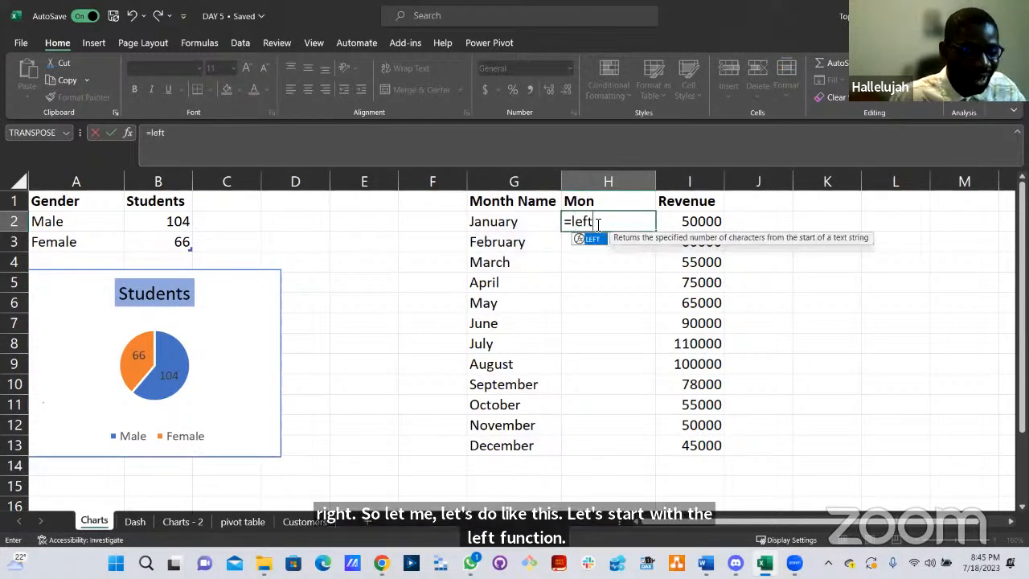
key(Tab)
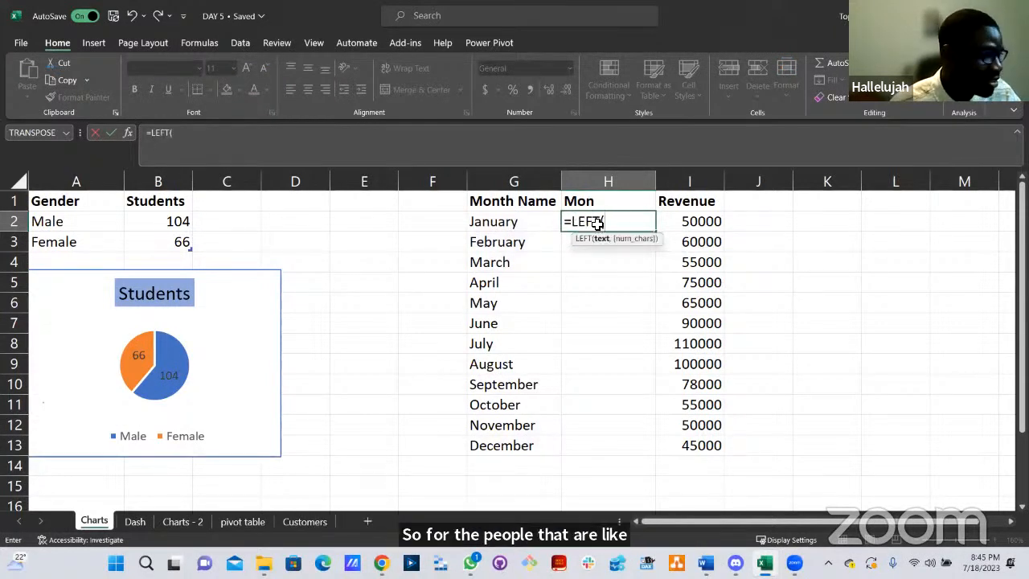
click(539, 221)
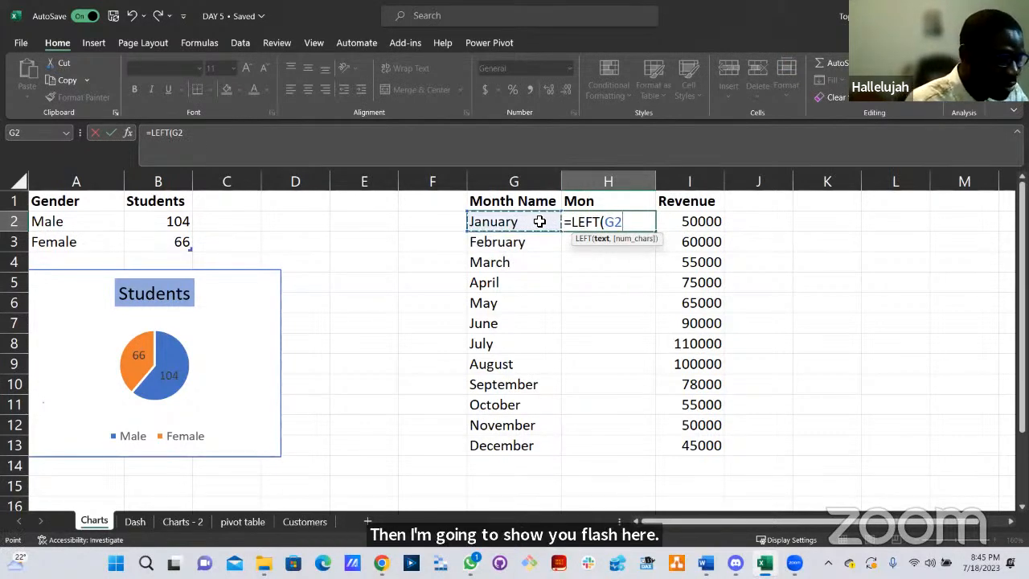
text(, 3)
key(Return)
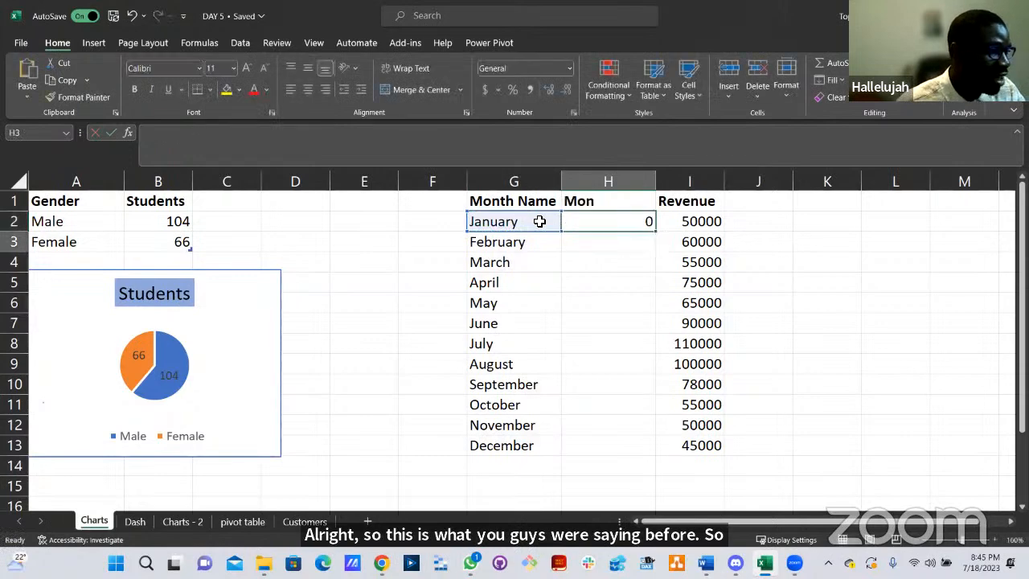
Fill the LEFT formula from H2 down the Mon column to December, and undo the fill.
click(649, 227)
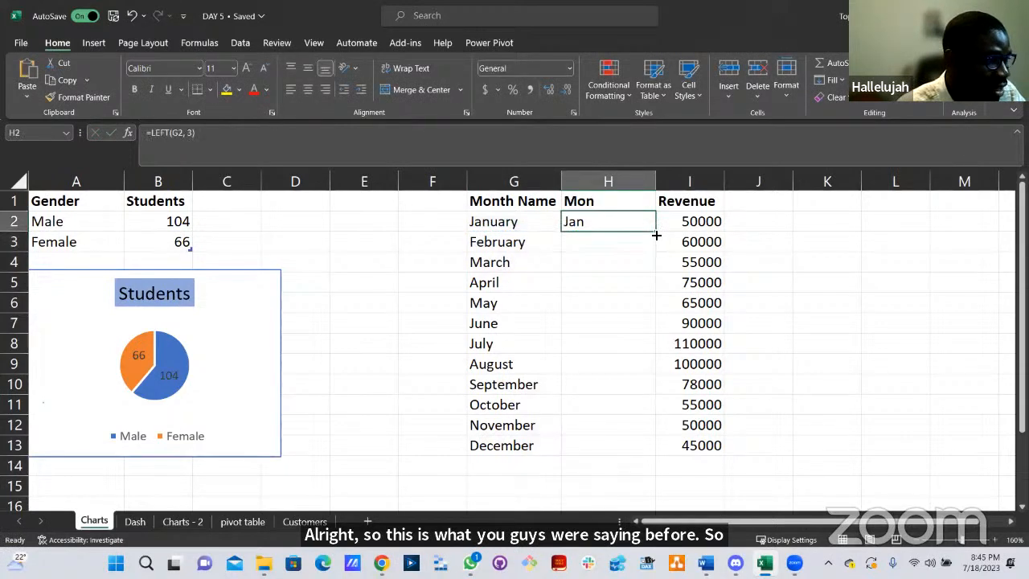
drag(655, 231, 605, 462)
key(ctrl+z)
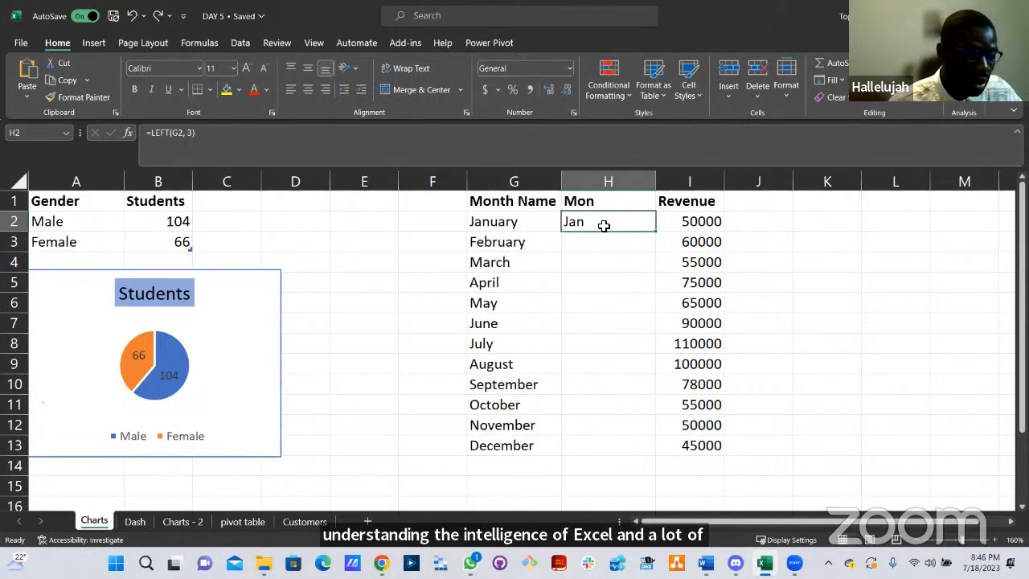
Clear the LEFT formula from cell H2.
double_click(603, 226)
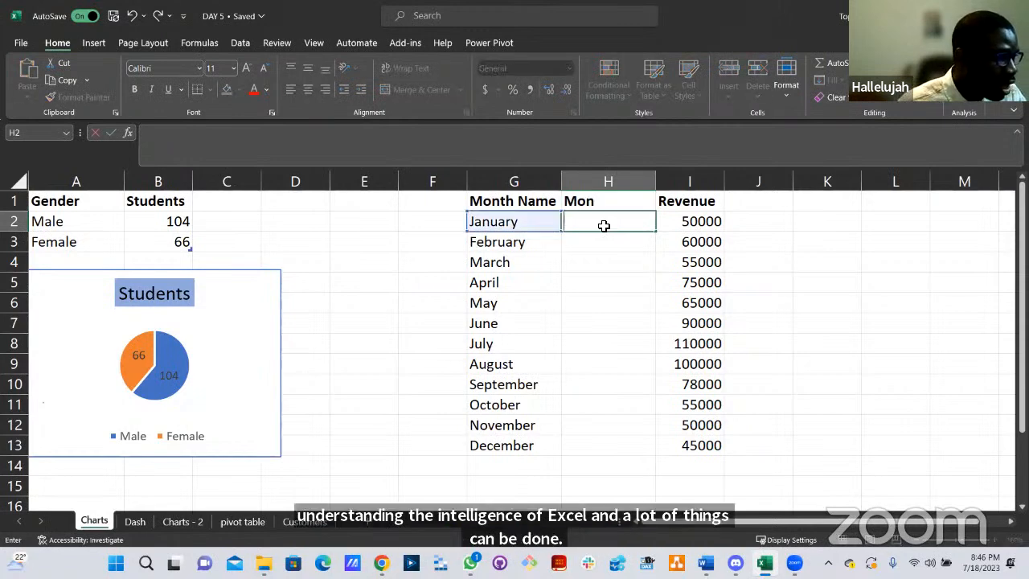
key(Escape)
double_click(605, 226)
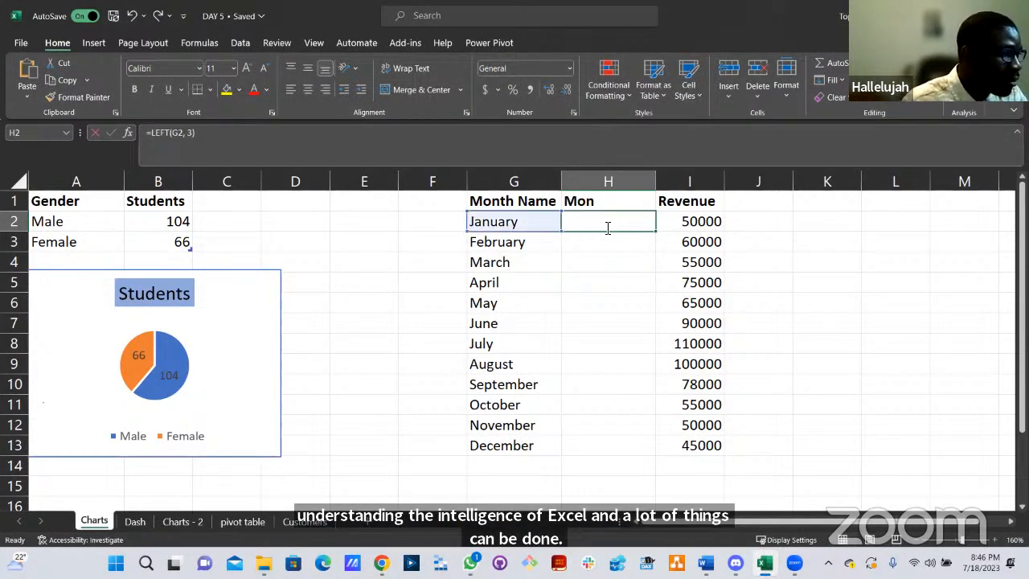
key(ctrl+Return)
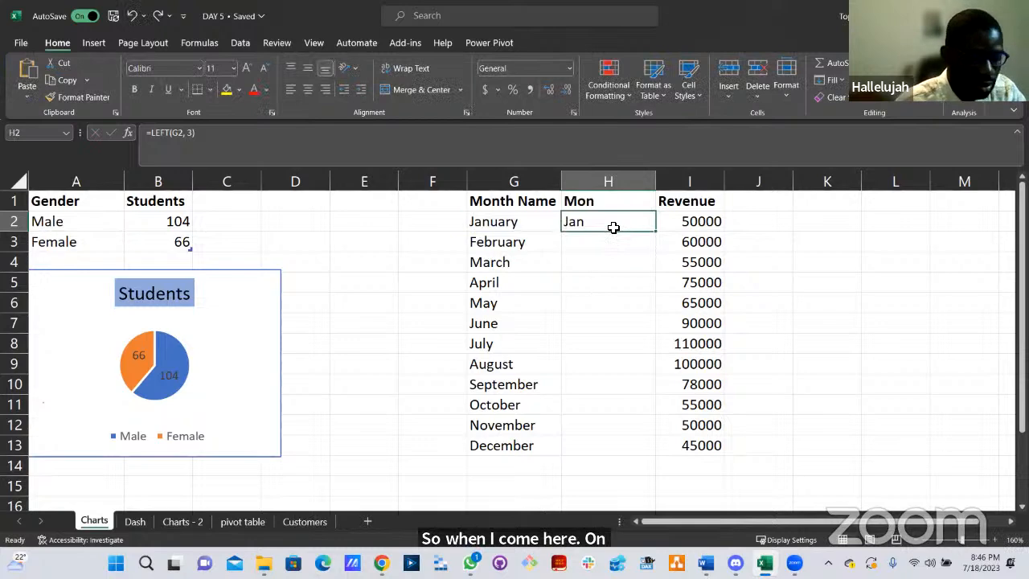
key(Delete)
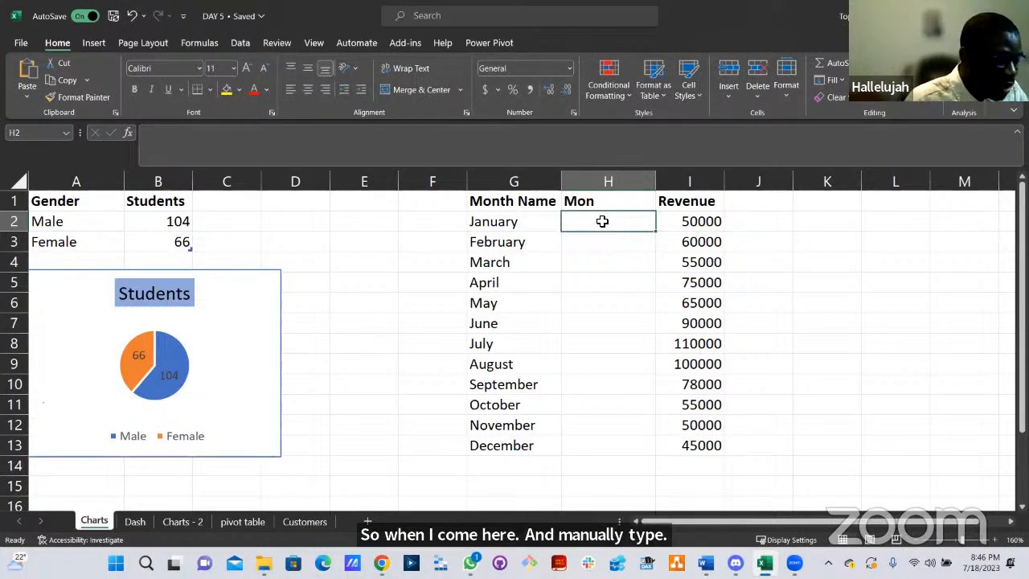
Enter the plain text Jan in cell H2 as the abbreviation for January.
double_click(603, 222)
text(Ja)
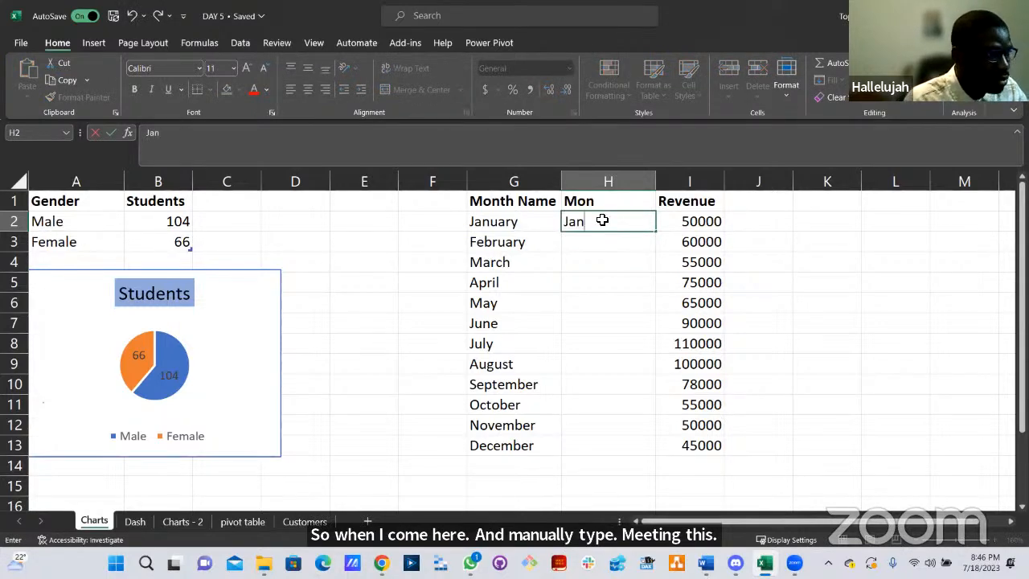
text(n)
key(Return)
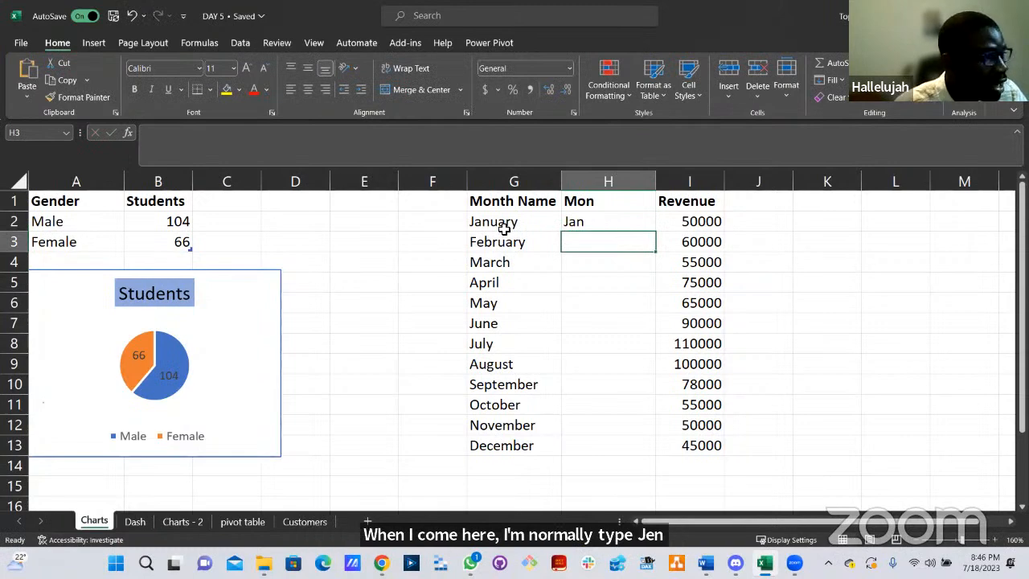
Autofill Jan from H2 down to H13 to produce the month abbreviations through Dec.
click(567, 227)
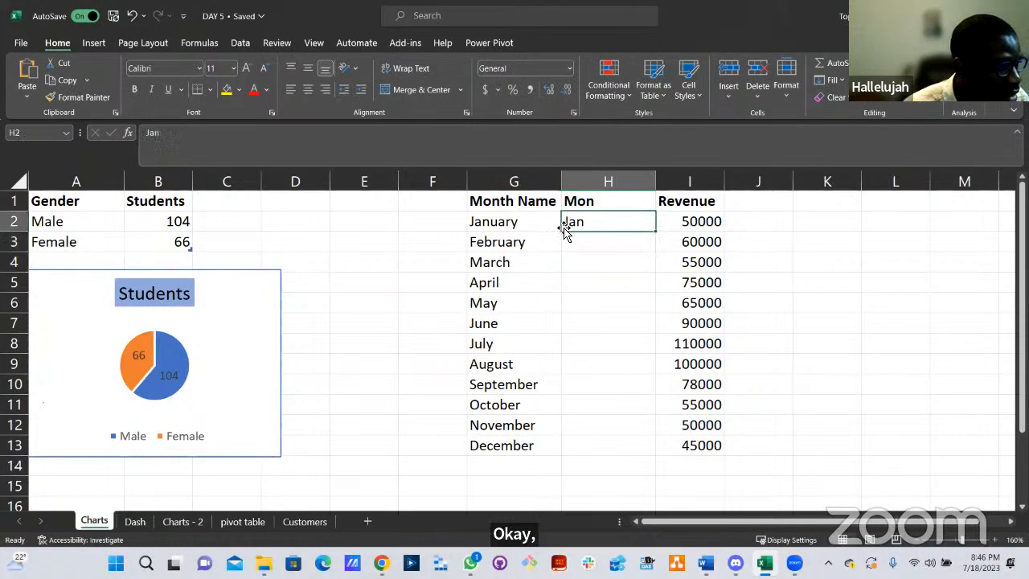
click(500, 225)
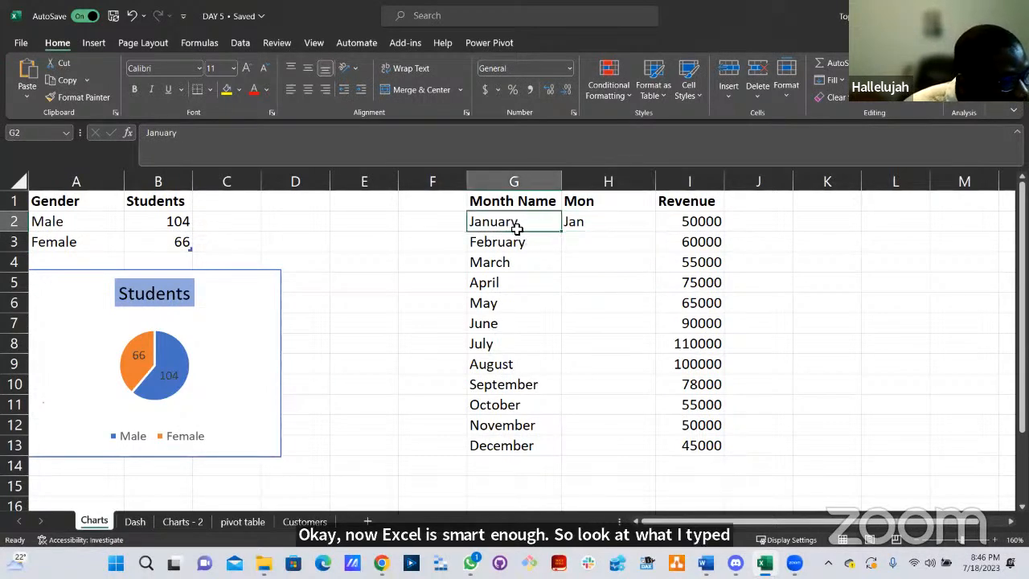
click(575, 224)
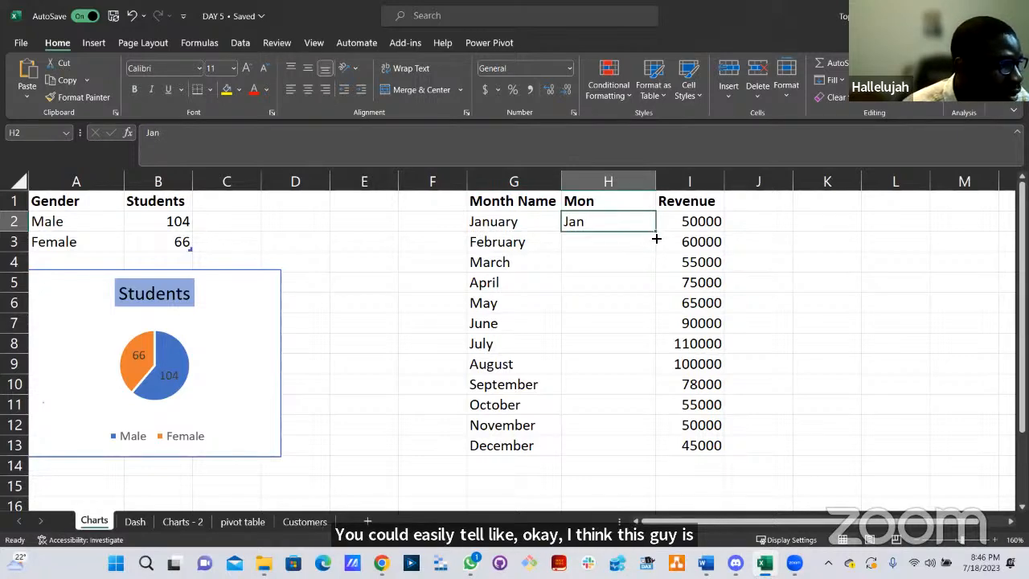
drag(655, 232, 655, 386)
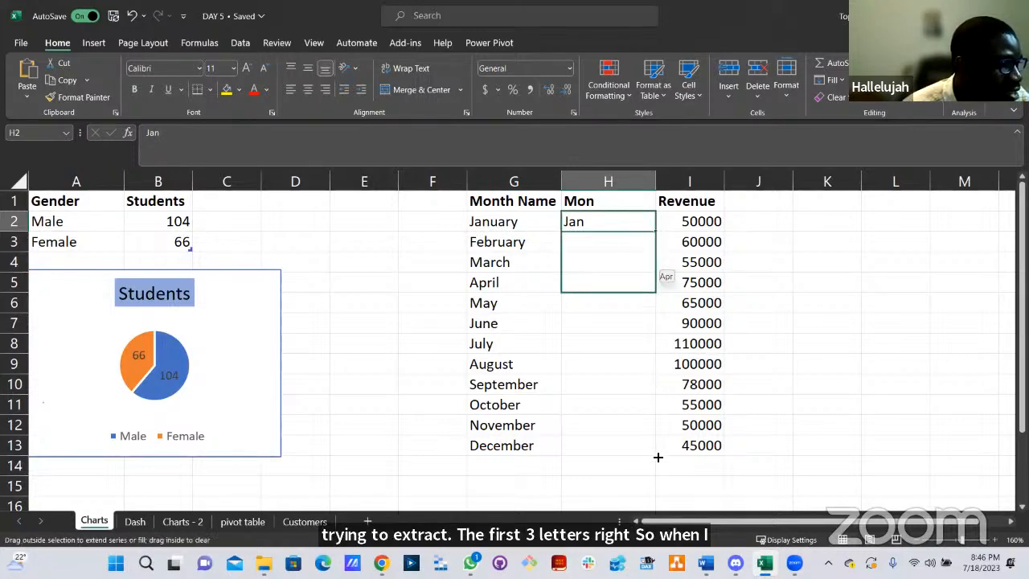
drag(657, 456, 654, 456)
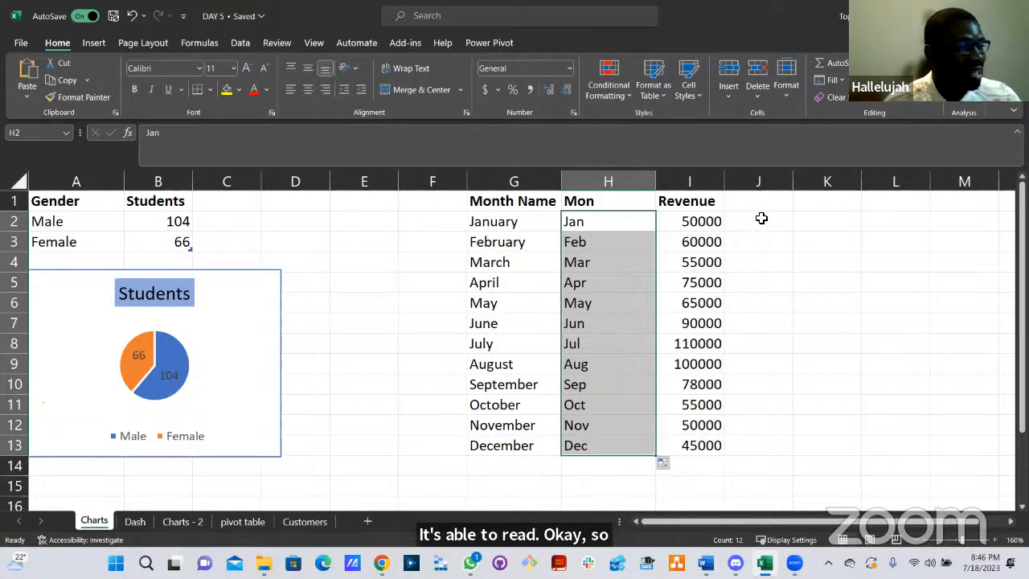
Copy the Revenue by Month line chart from the Dash sheet and paste it beside the revenue table on the Charts sheet.
click(634, 202)
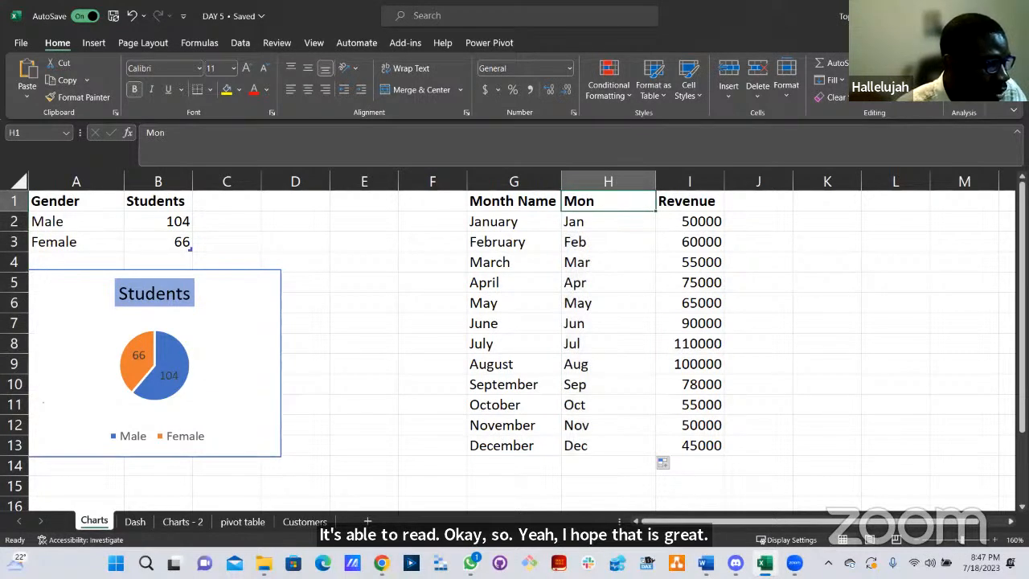
click(1010, 521)
click(1010, 522)
click(1010, 522)
click(1010, 522)
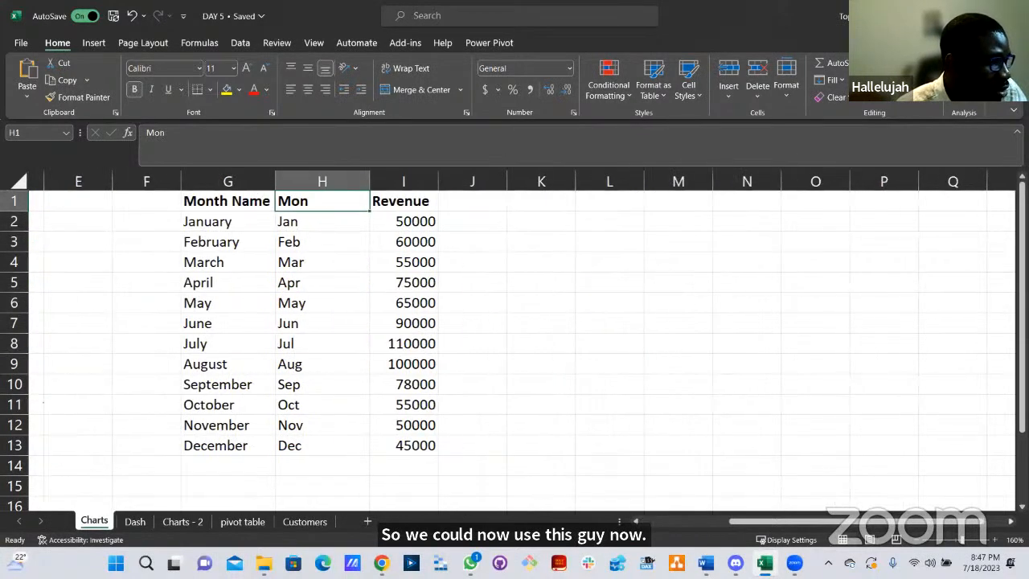
click(1010, 522)
click(135, 521)
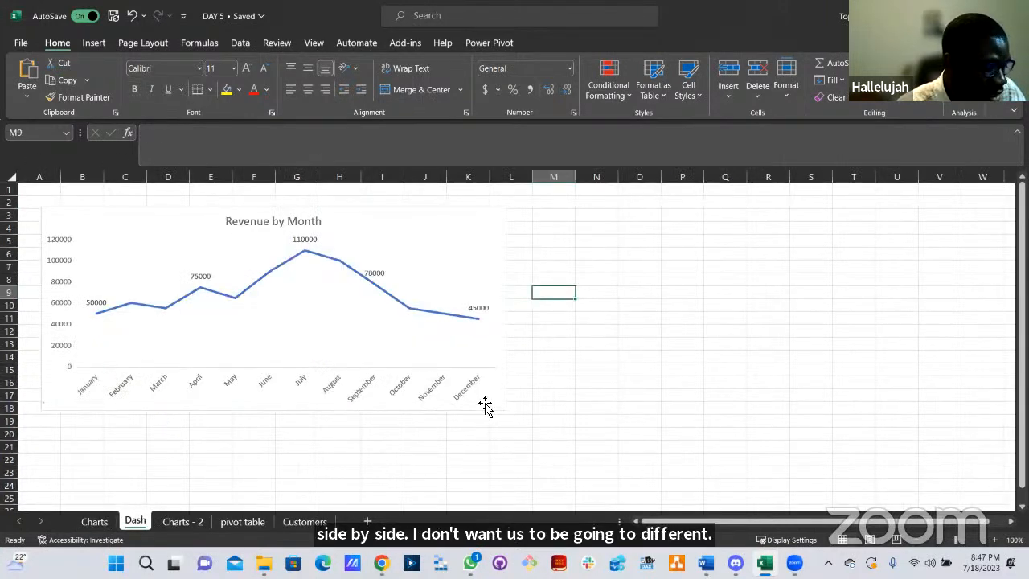
click(485, 406)
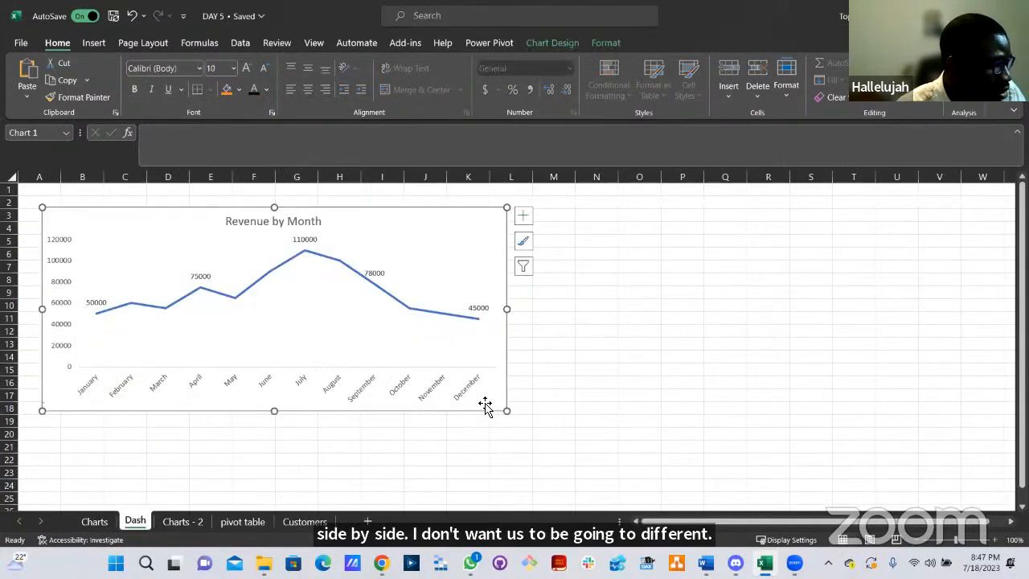
click(94, 523)
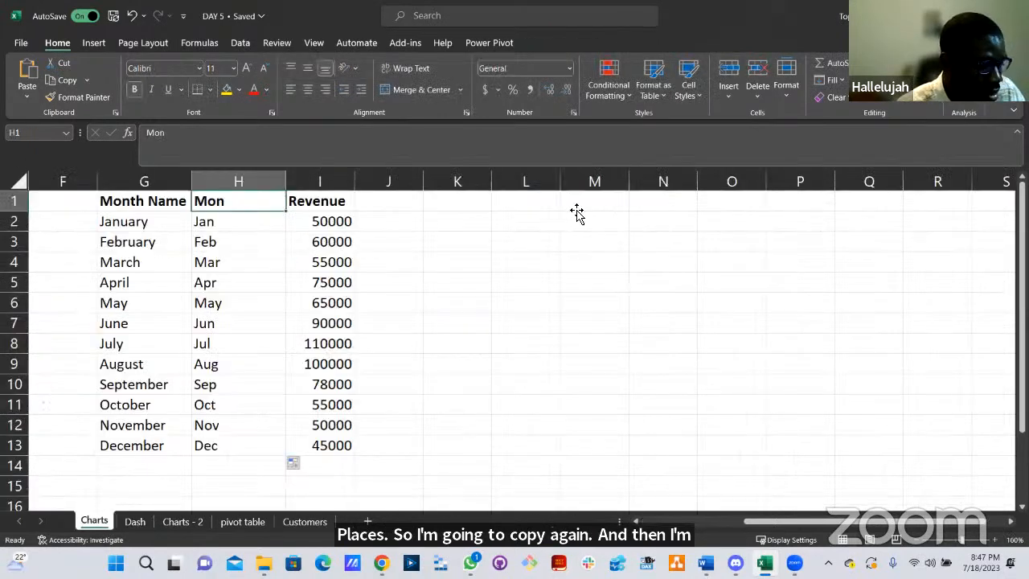
click(576, 211)
key(ctrl+v)
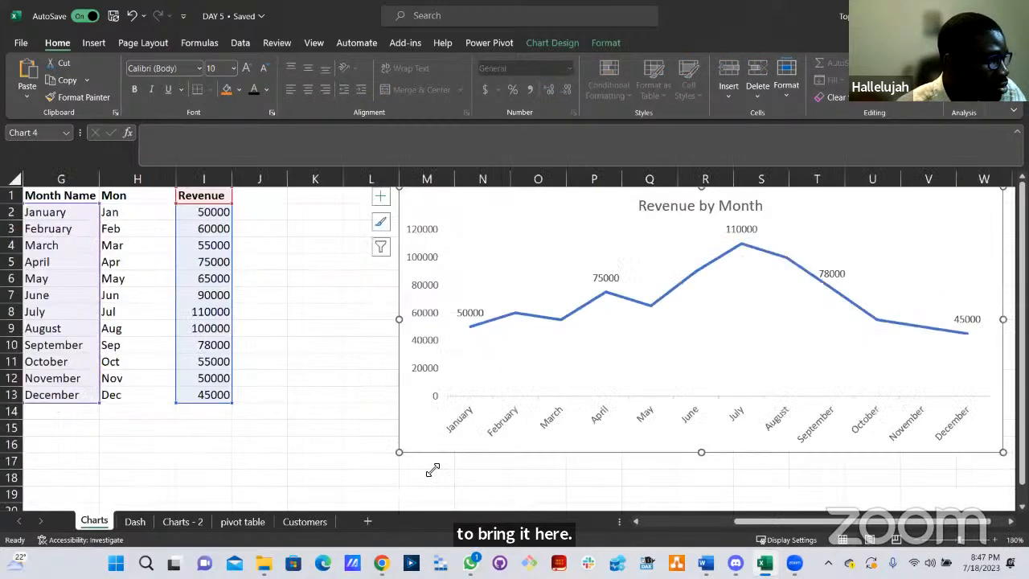
Resize the pasted Revenue by Month chart to be slightly wider and shorter, ending at about row 13, and deselect it.
scroll(434, 469, down, 2)
drag(399, 452, 378, 404)
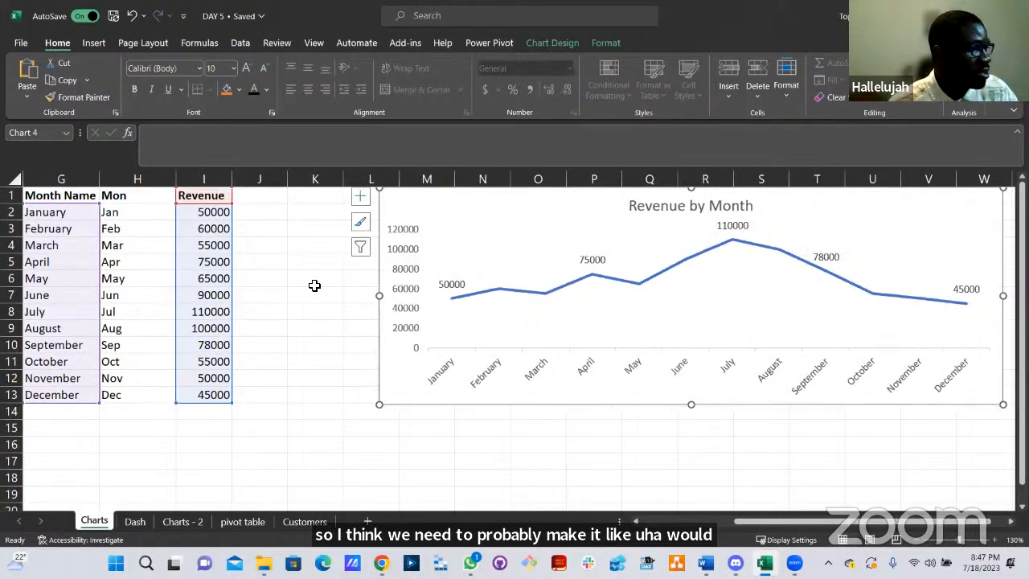
click(329, 358)
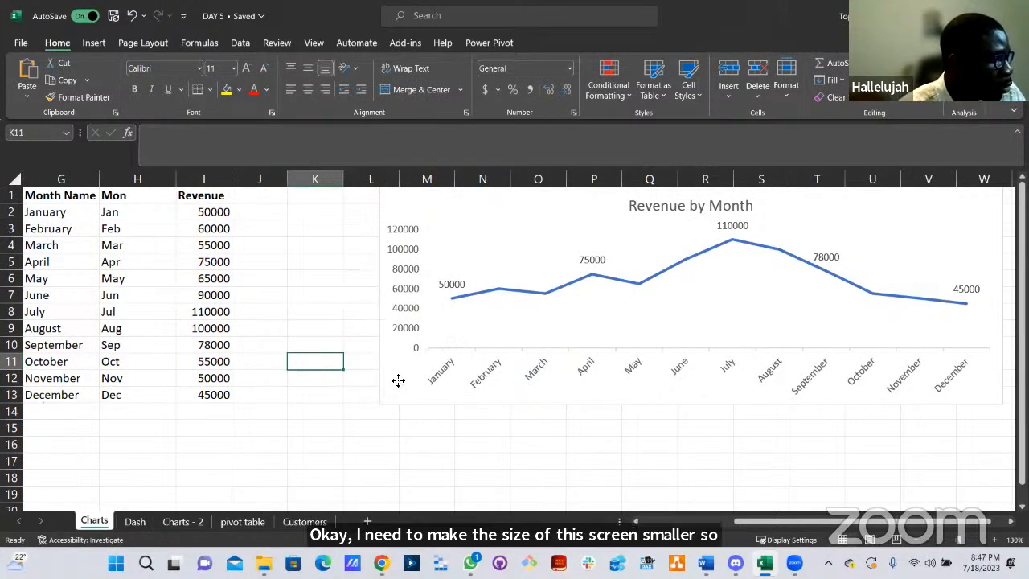
Move the Revenue by Month chart closer to the revenue table, with its left edge in column K and its top edge near row 2.
drag(398, 380, 351, 394)
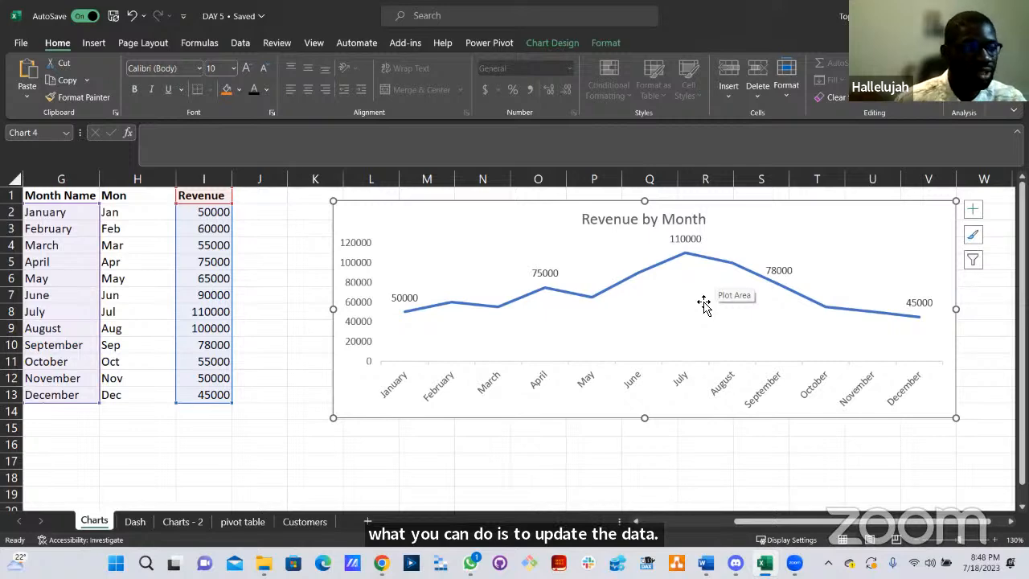
right_click(823, 251)
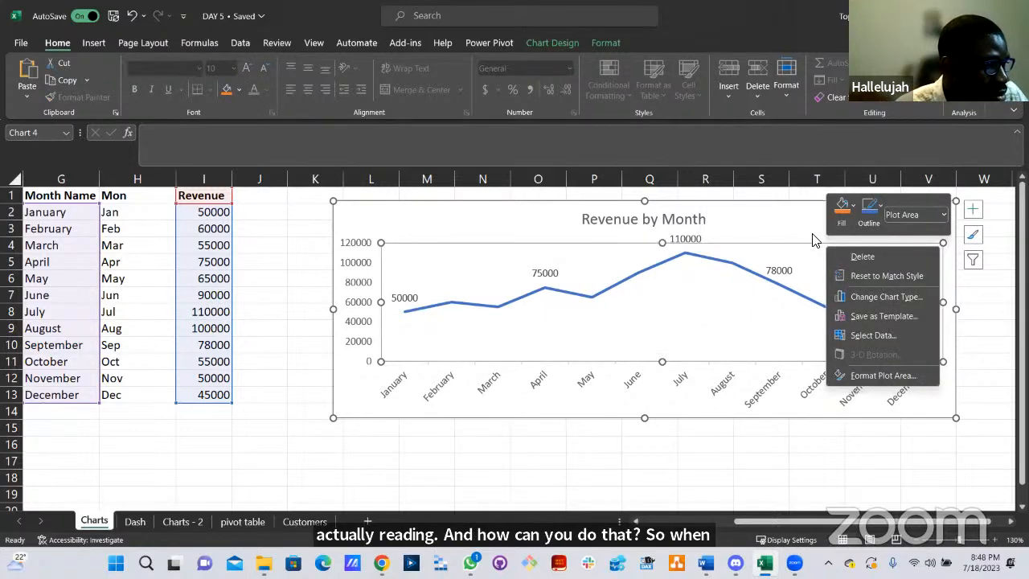
key(Escape)
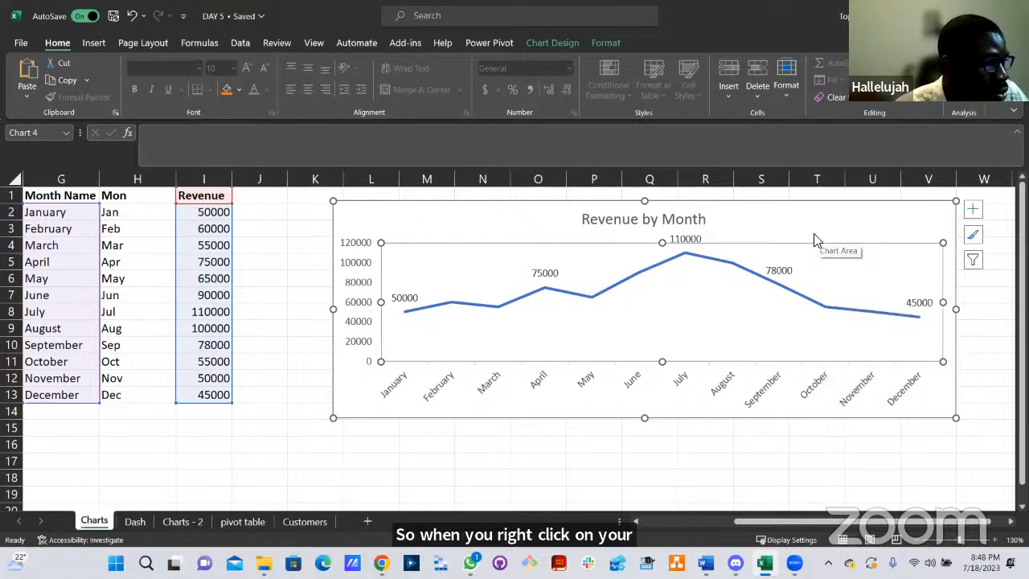
Open the Revenue by Month chart's data source settings and review the full list of horizontal axis labels.
right_click(815, 235)
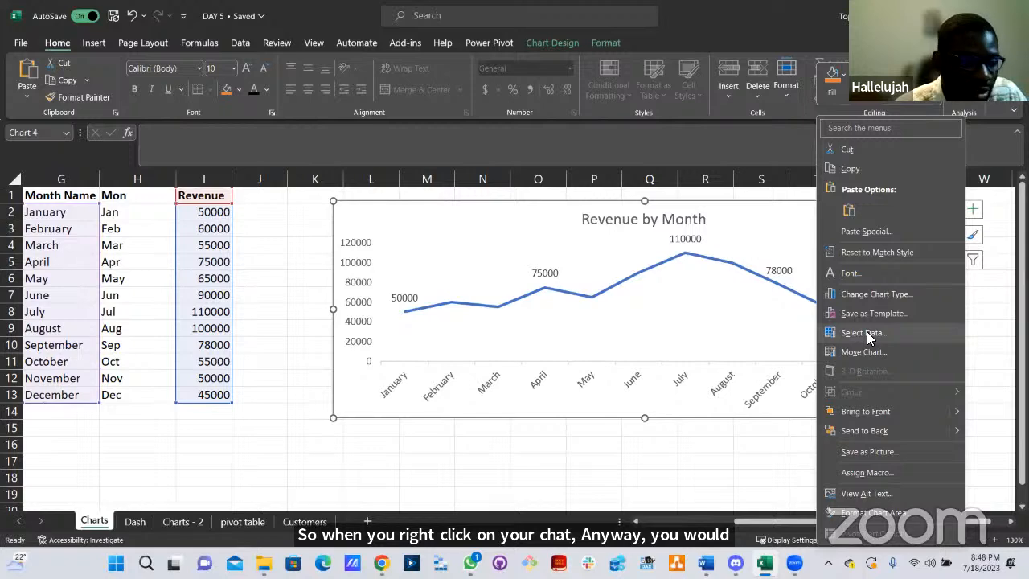
click(864, 334)
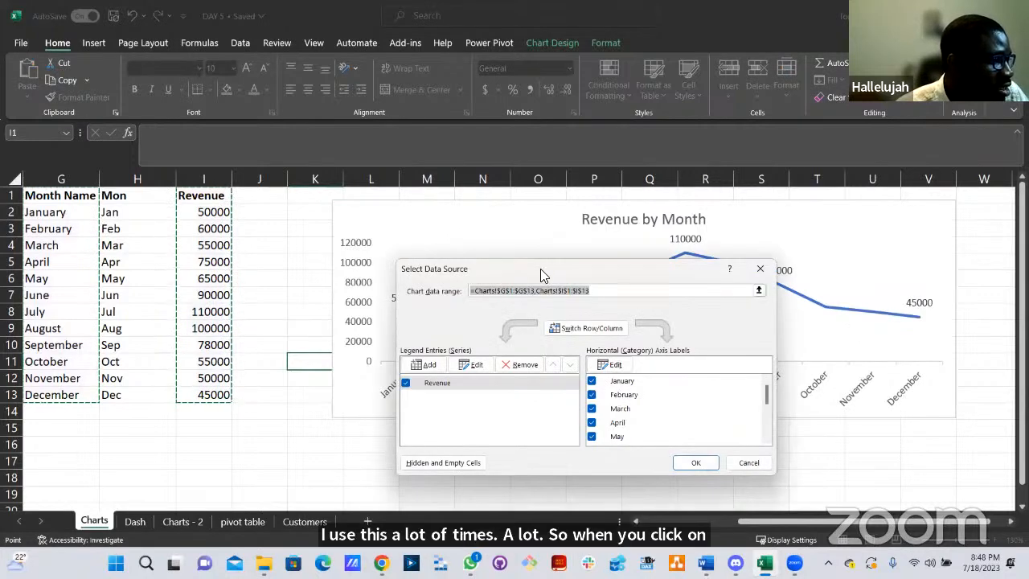
drag(540, 269, 553, 215)
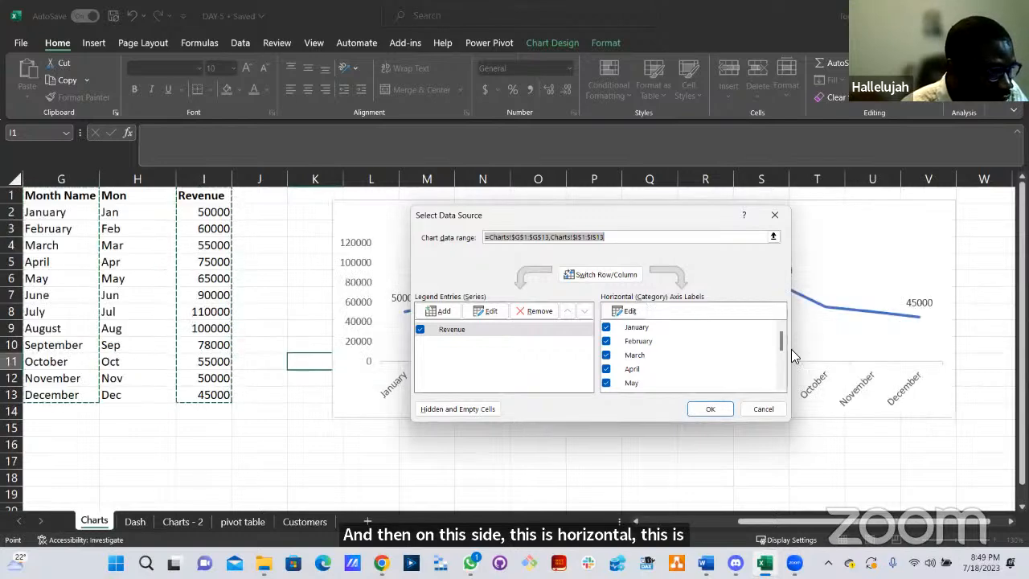
drag(778, 341, 777, 399)
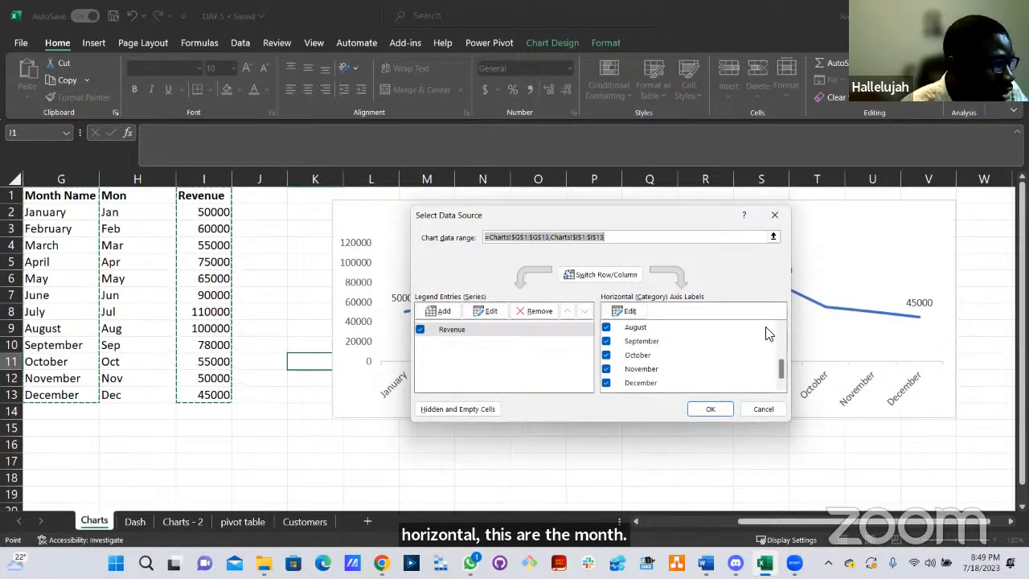
scroll(768, 333, up, 3)
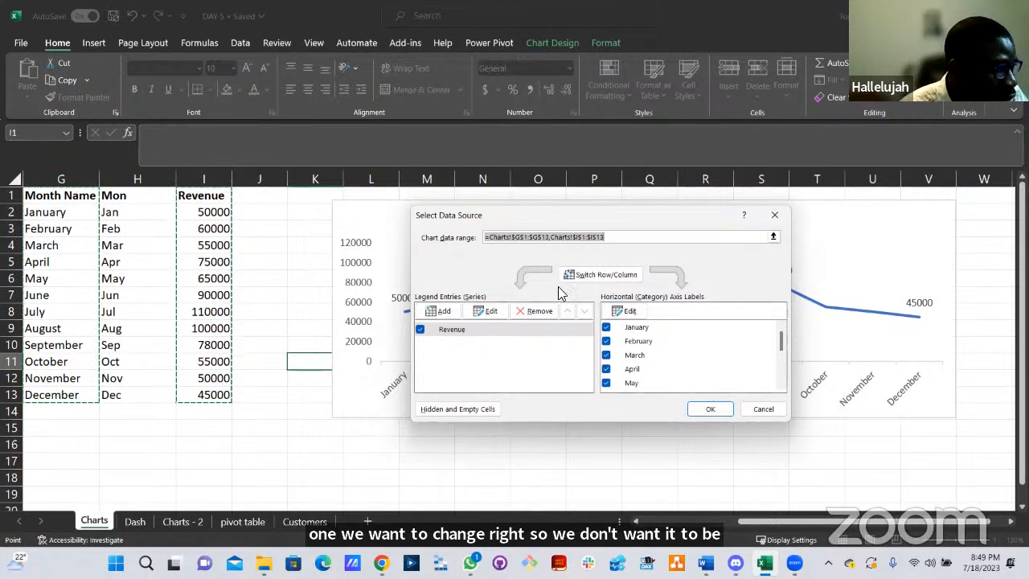
Replace the horizontal axis label range with the abbreviated months in H2:H13, check the label list and apply the change to the chart.
click(629, 315)
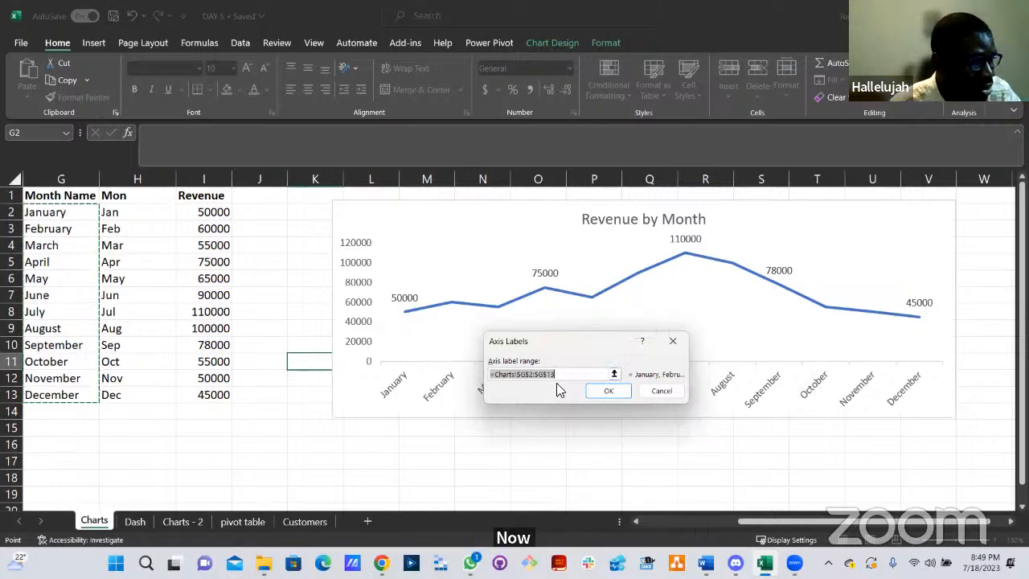
key(BackSpace)
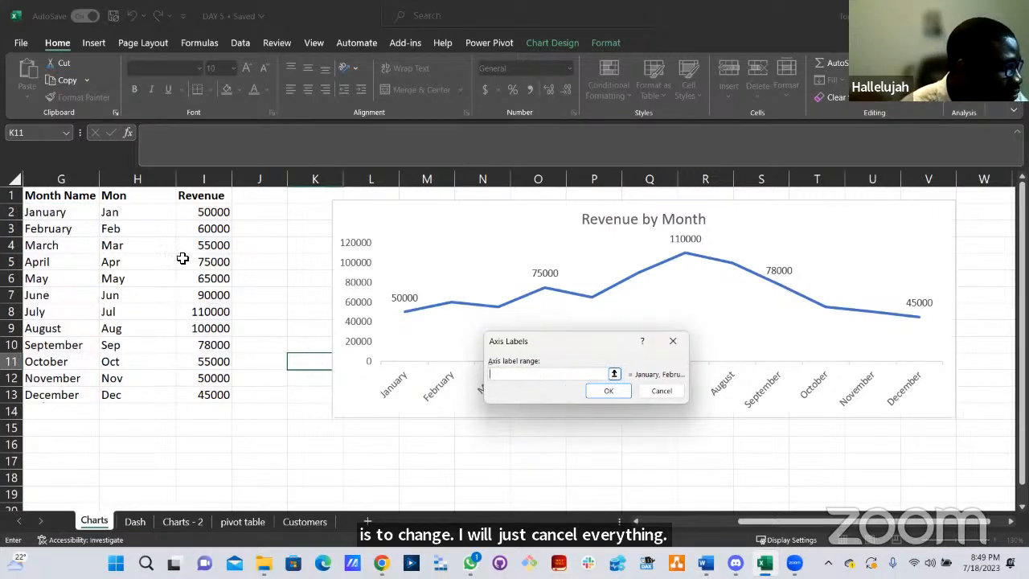
drag(134, 214, 145, 402)
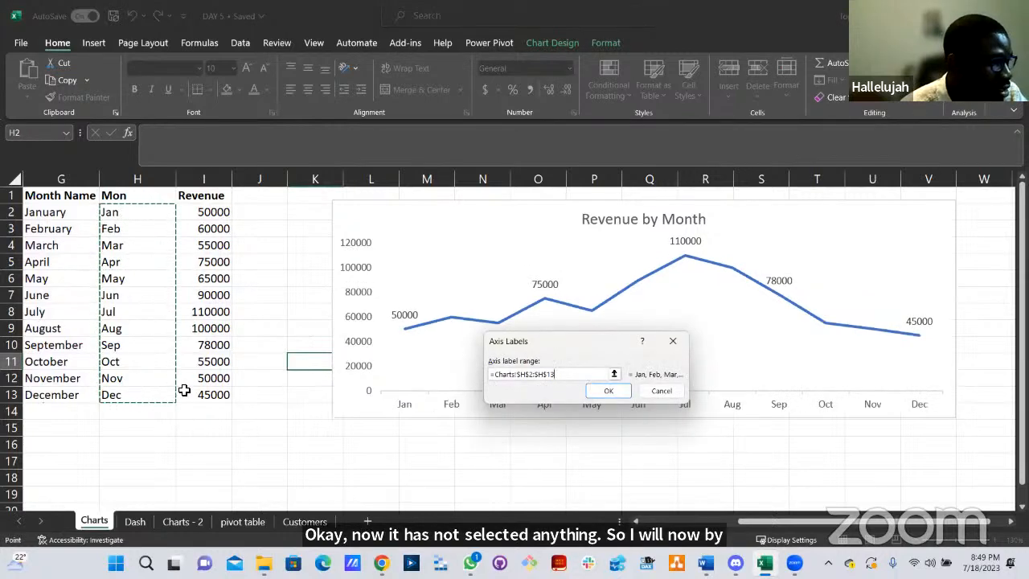
click(608, 392)
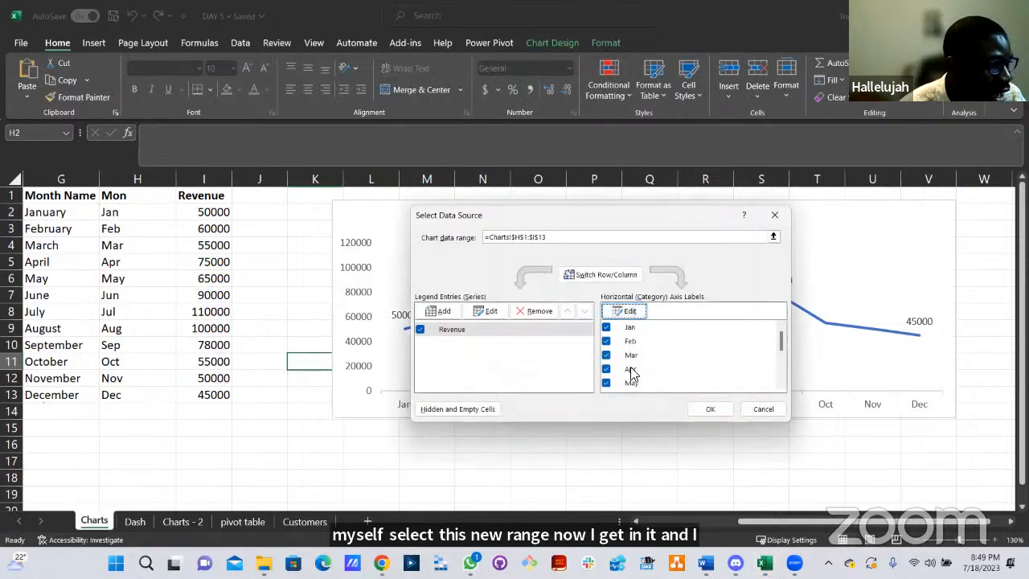
scroll(631, 369, down, 3)
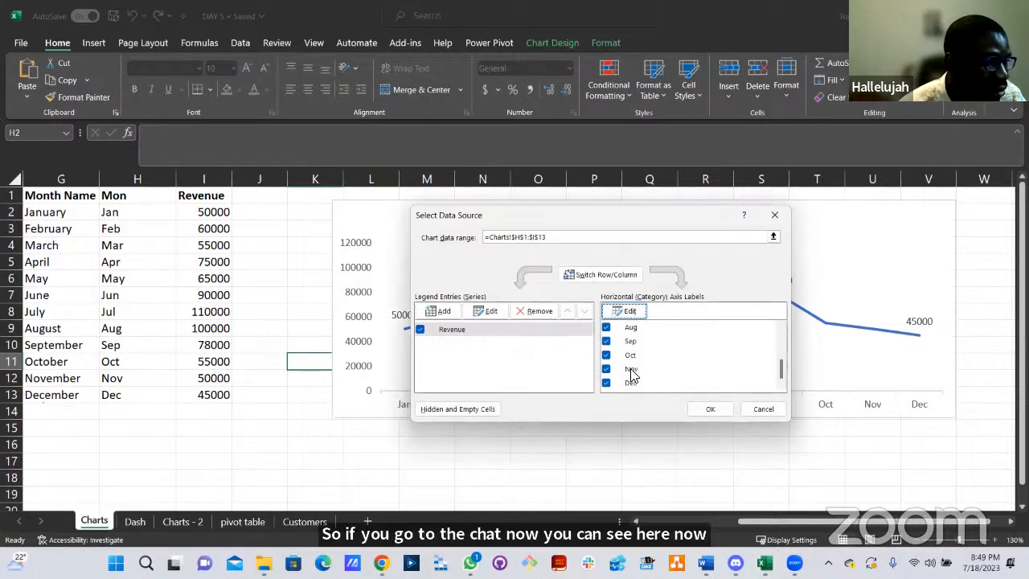
scroll(631, 372, up, 3)
scroll(635, 356, down, 3)
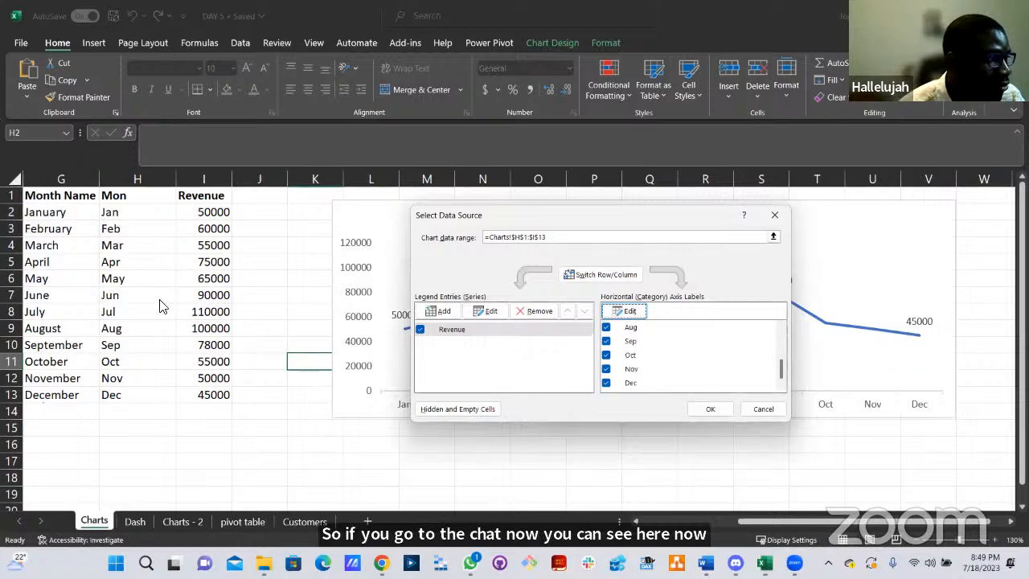
scroll(646, 368, up, 3)
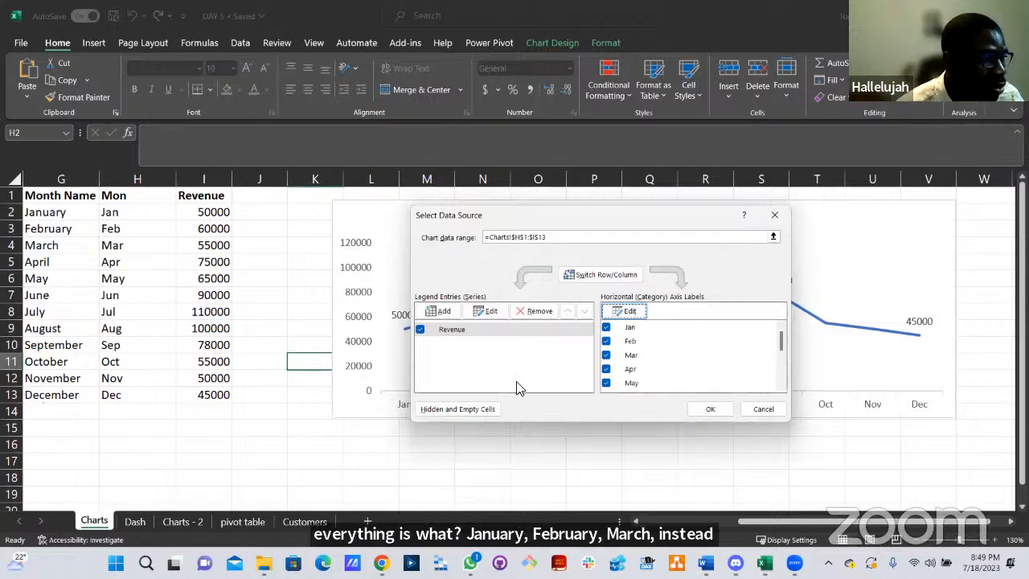
click(707, 409)
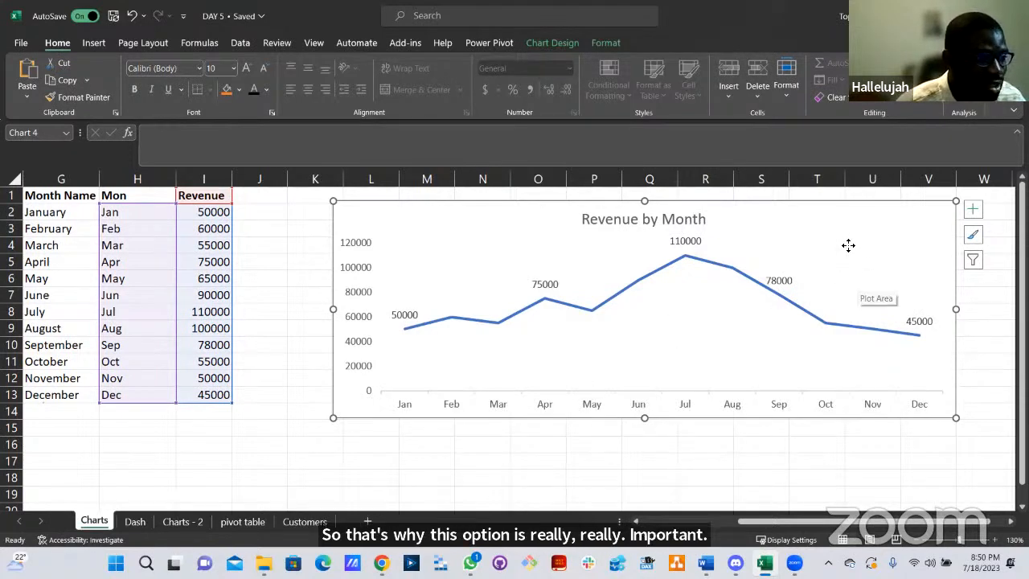
Undo the chart's axis label change and deselect the chart.
right_click(887, 346)
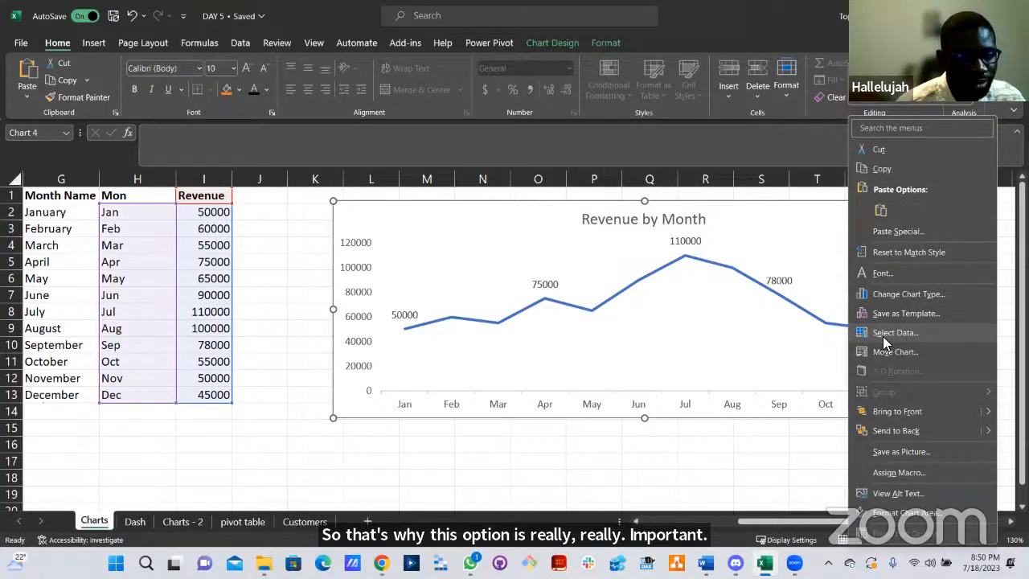
click(779, 214)
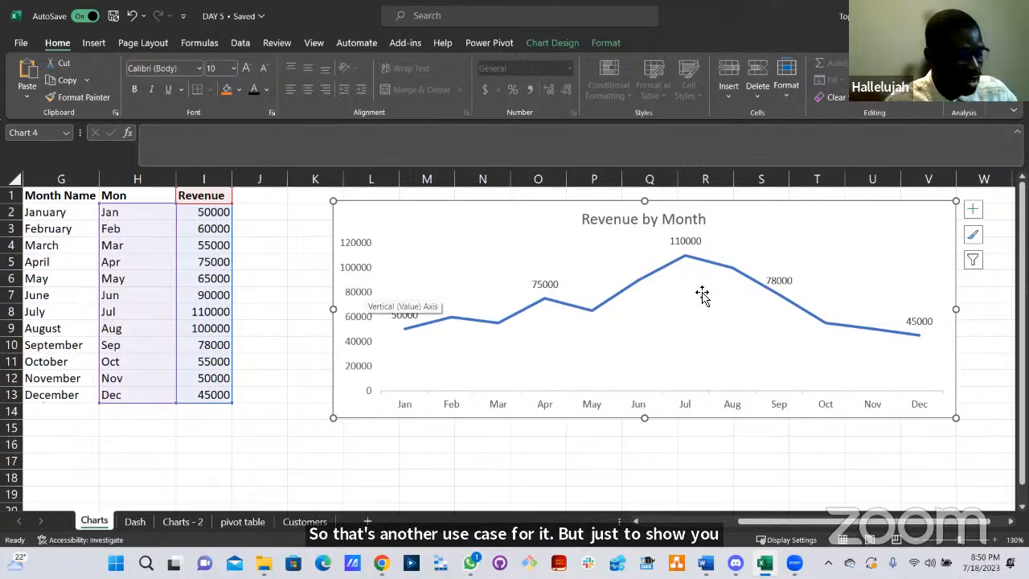
key(ctrl+z)
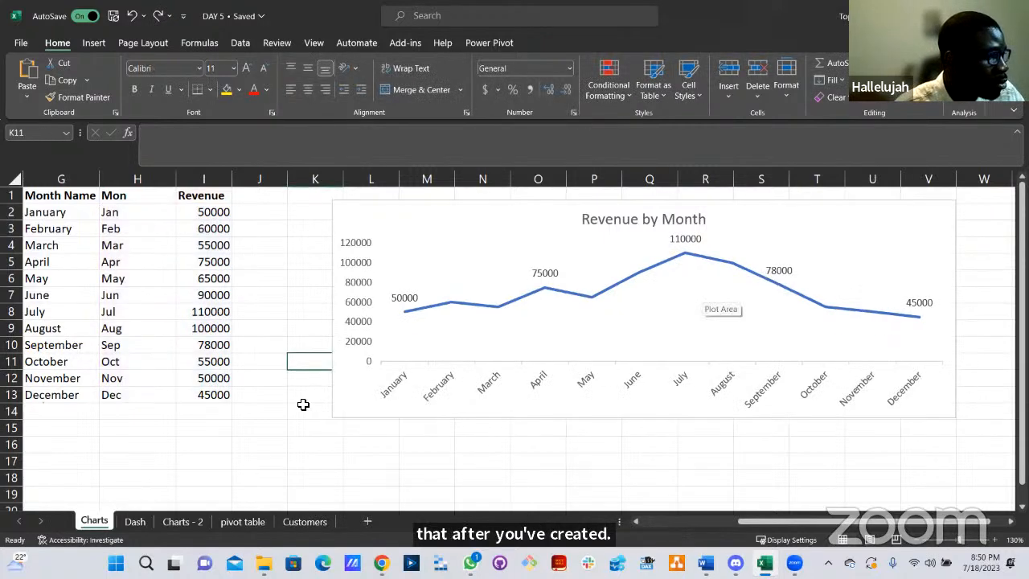
click(302, 406)
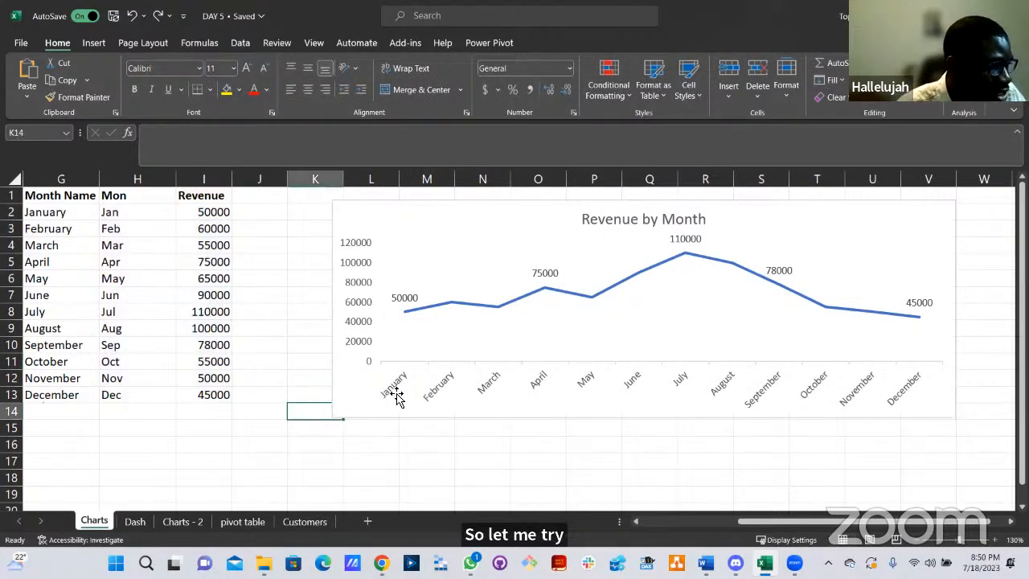
Set the Revenue by Month chart's horizontal axis labels to the Mon column range H2:H13 in its data source, then deselect the chart.
click(620, 409)
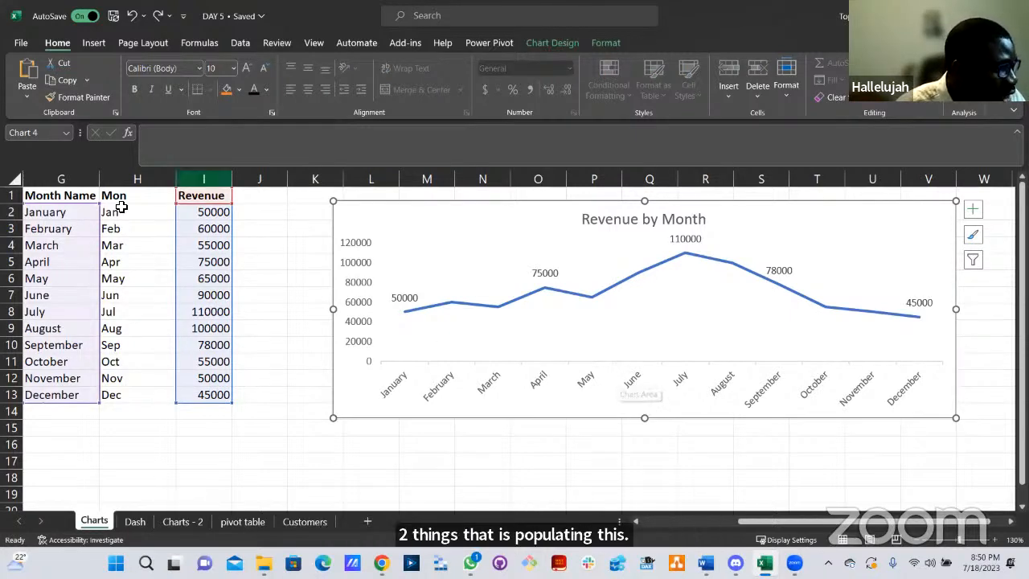
right_click(830, 232)
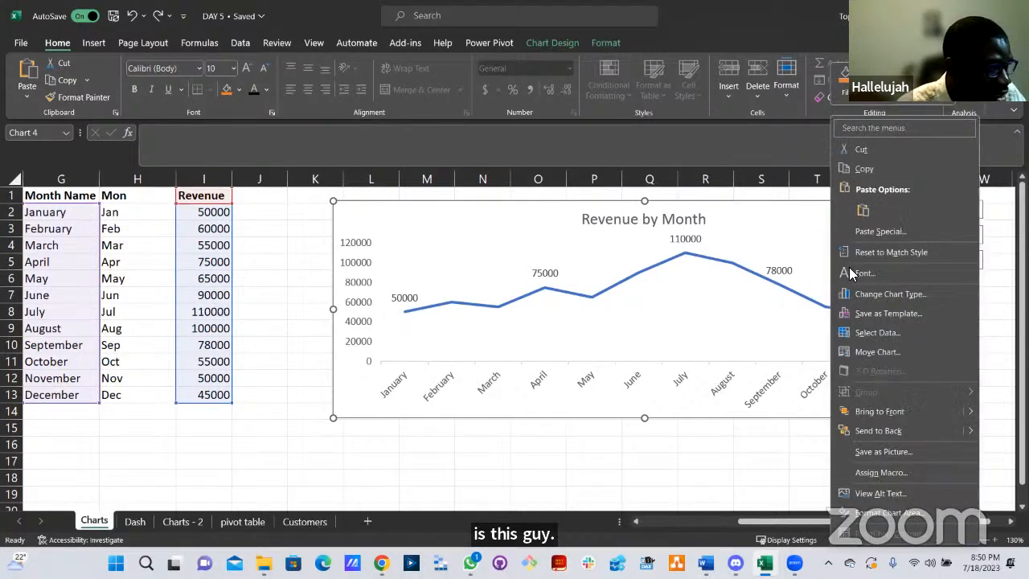
click(863, 333)
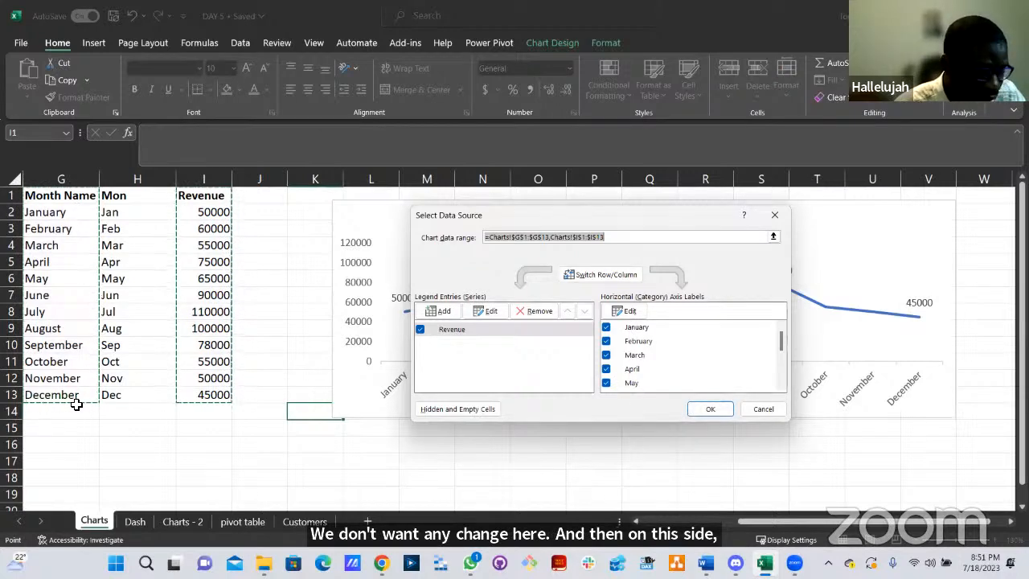
click(626, 312)
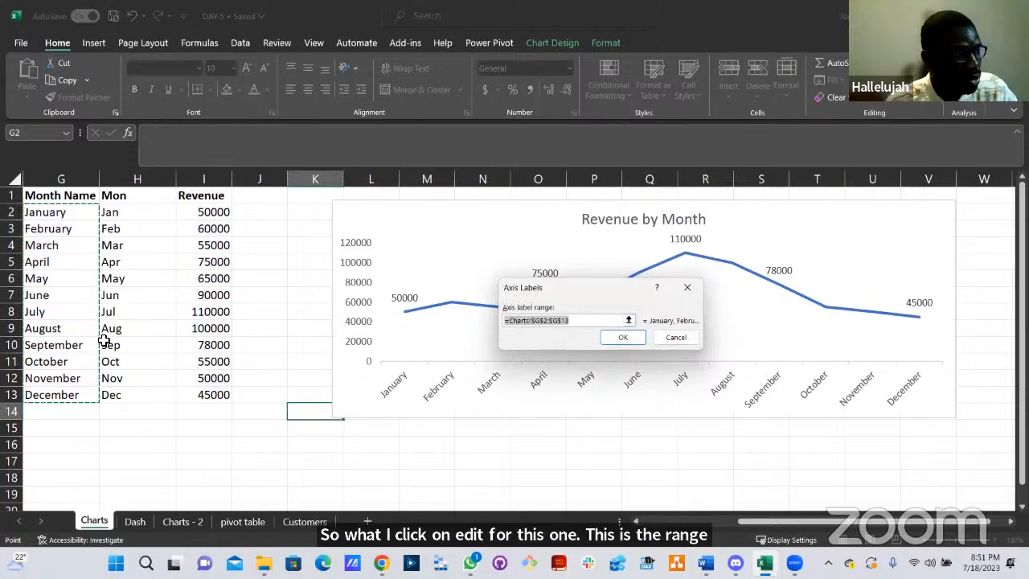
key(BackSpace)
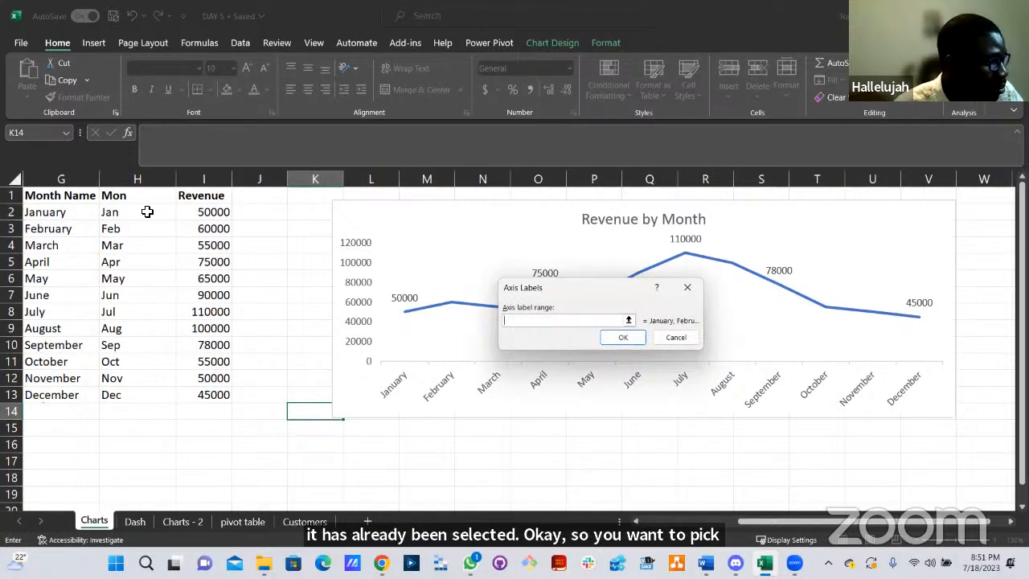
drag(145, 212, 146, 395)
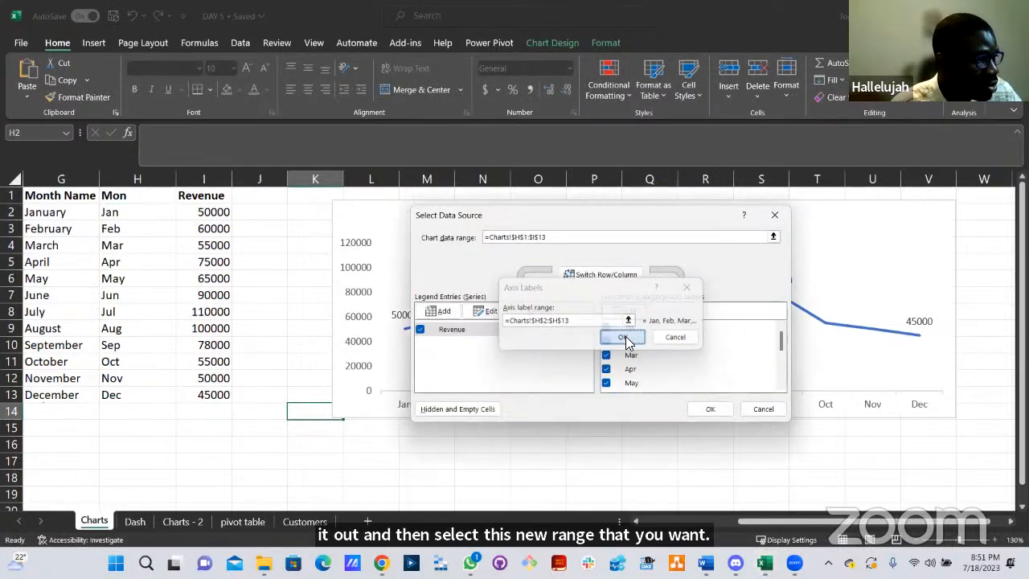
click(626, 339)
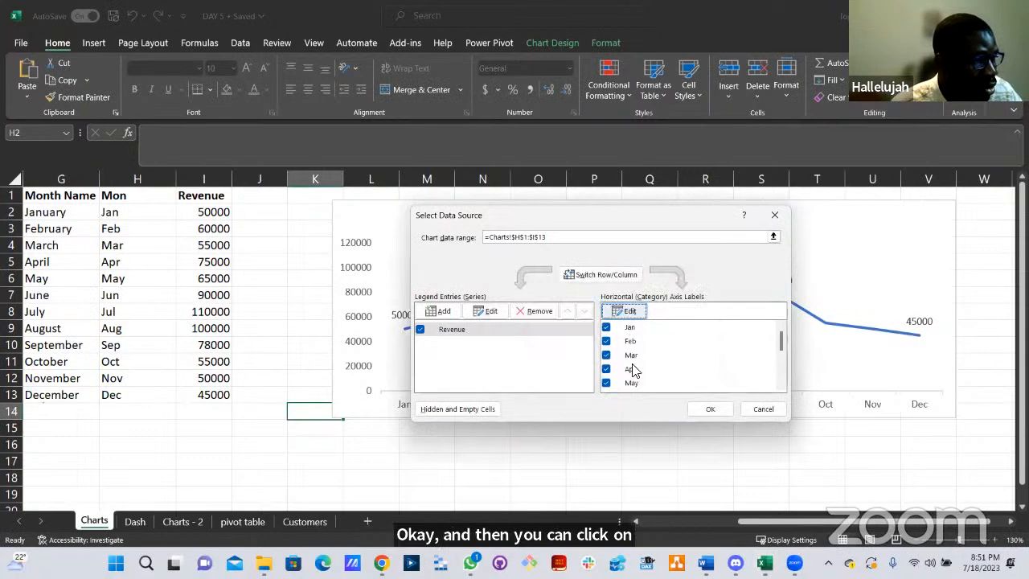
scroll(632, 370, down, 1)
scroll(632, 376, down, 1)
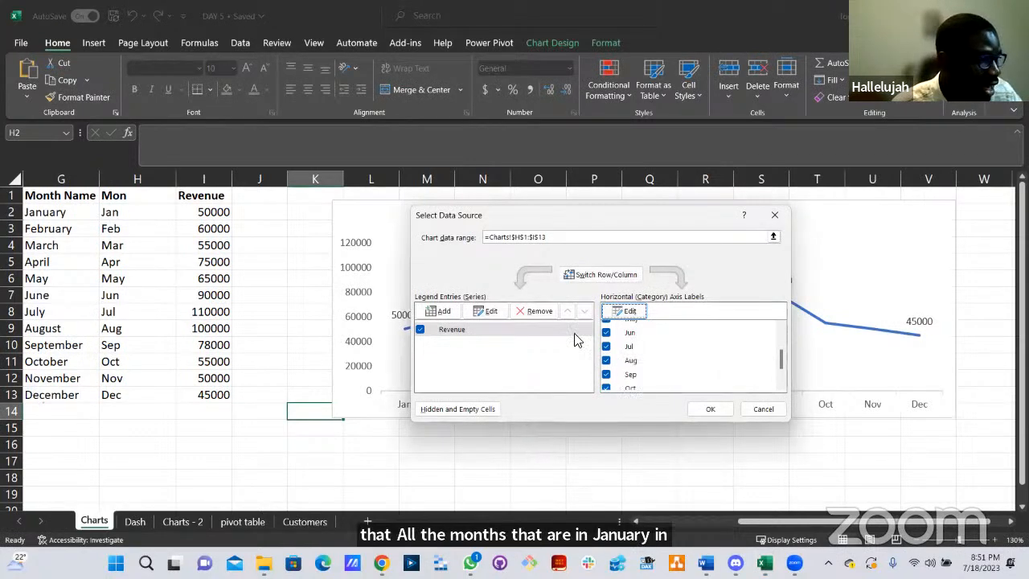
scroll(636, 372, up, 2)
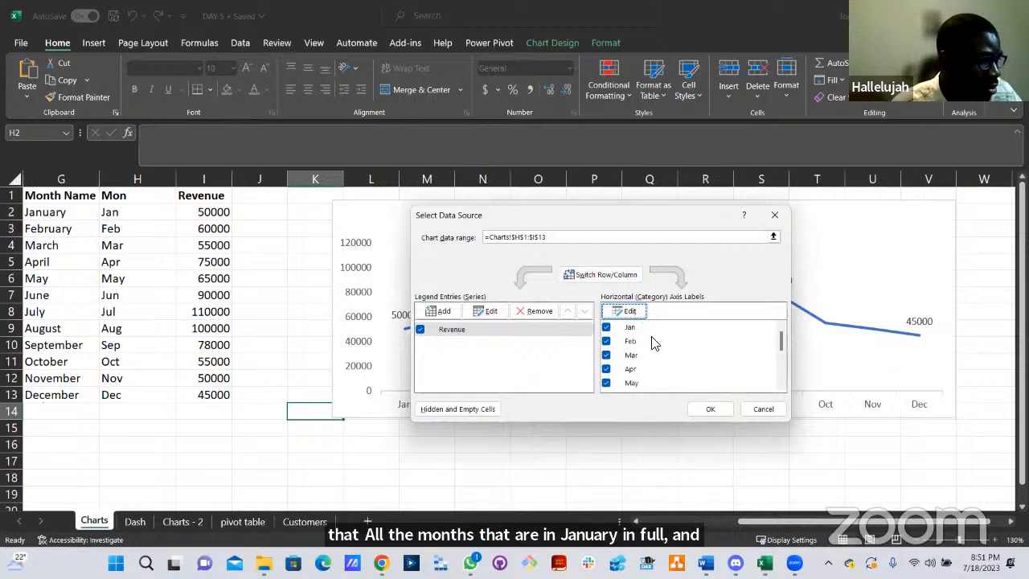
click(711, 409)
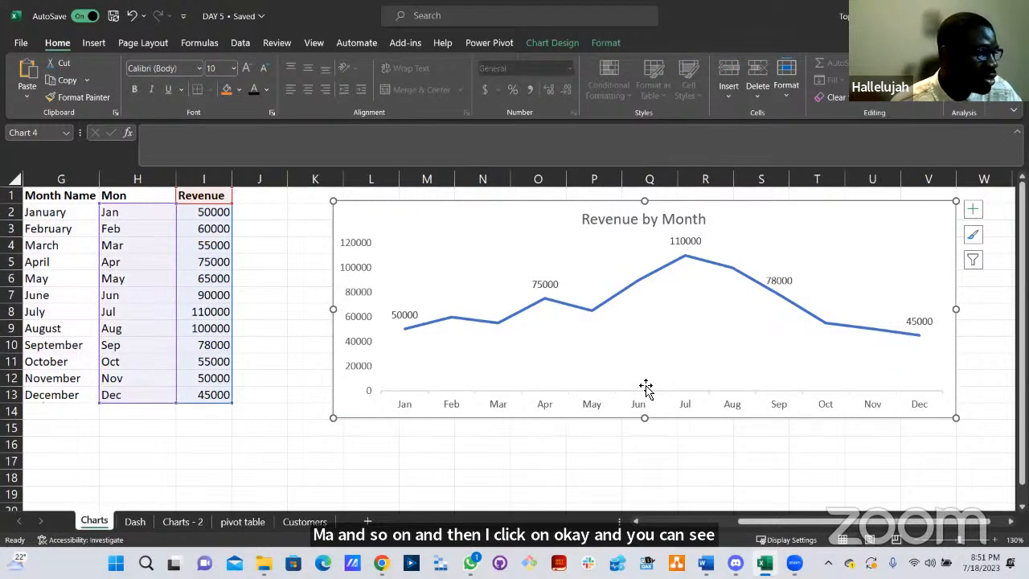
click(310, 252)
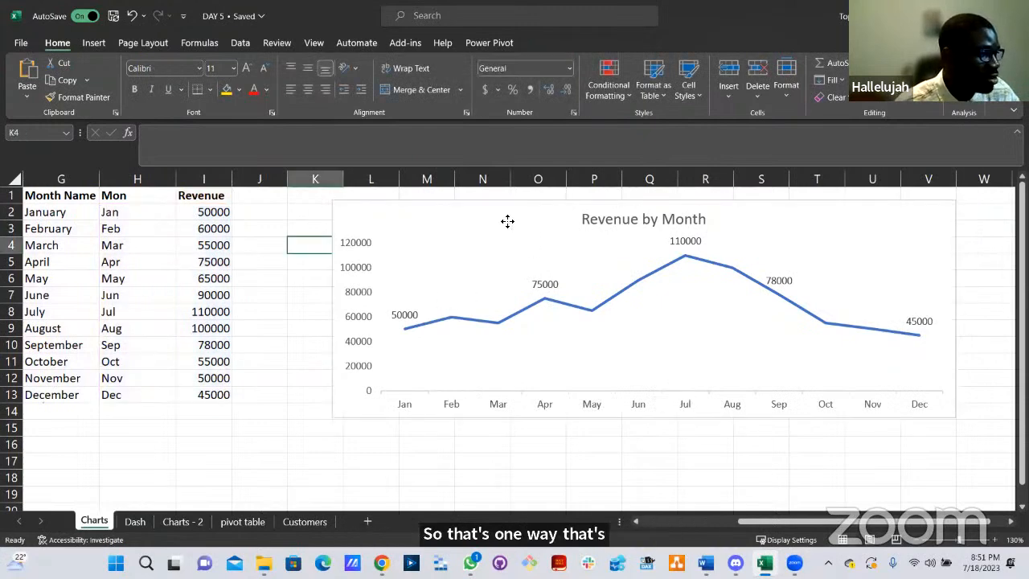
click(507, 225)
right_click(506, 226)
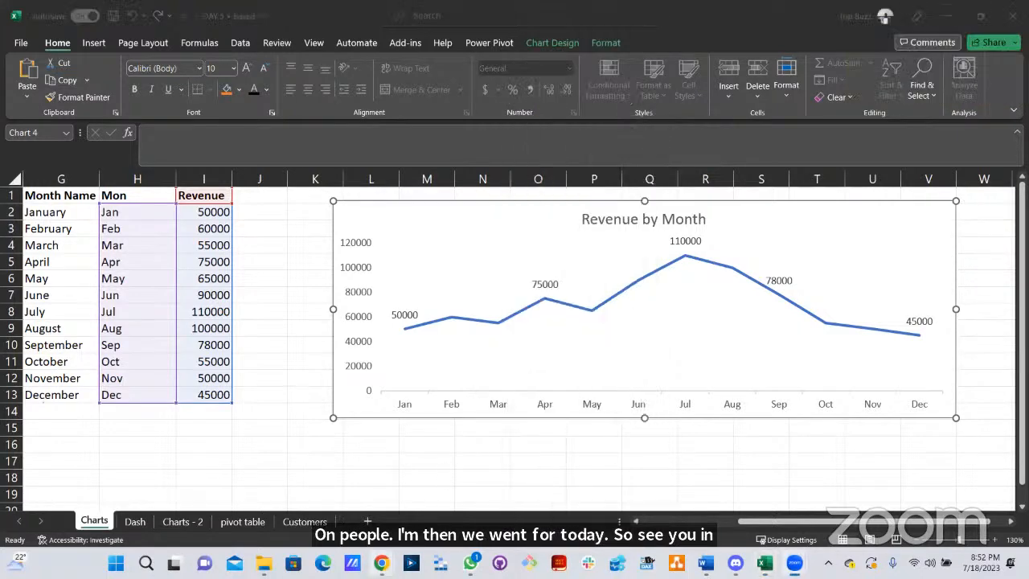
Switch to the SummerLearnCamp - Excel presentation in Chrome and browse its slide thumbnails back toward the earlier slides.
click(382, 563)
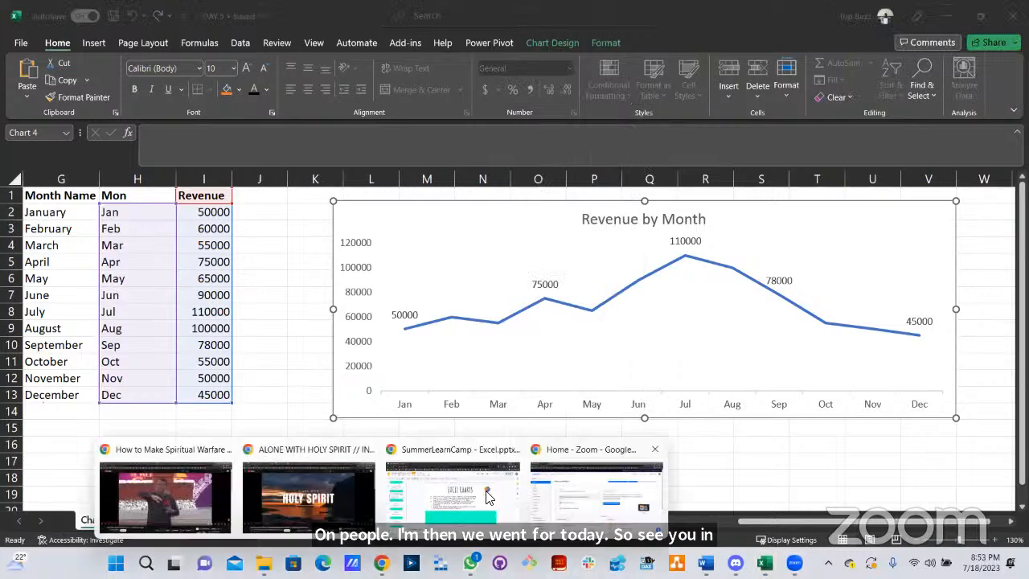
click(486, 497)
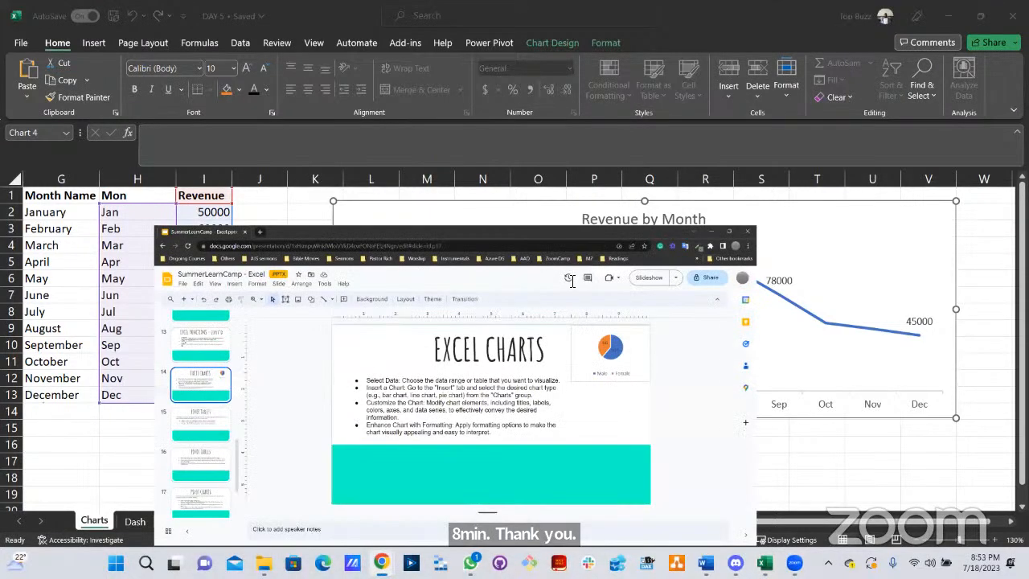
scroll(93, 227, up, 10)
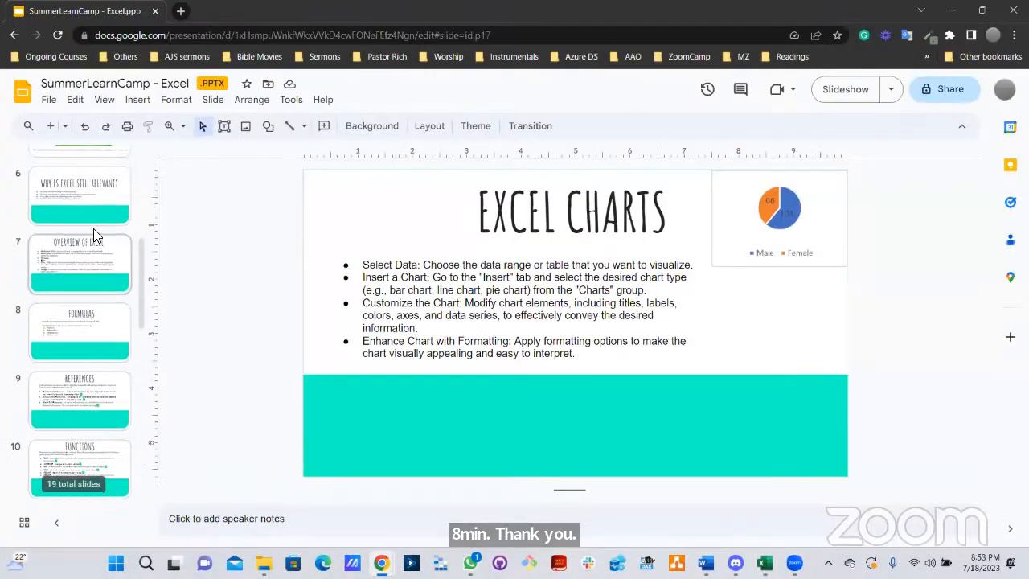
Play the 10-minute countdown video on the Returning In slide full screen, adjust its playback position, and exit full screen.
click(90, 243)
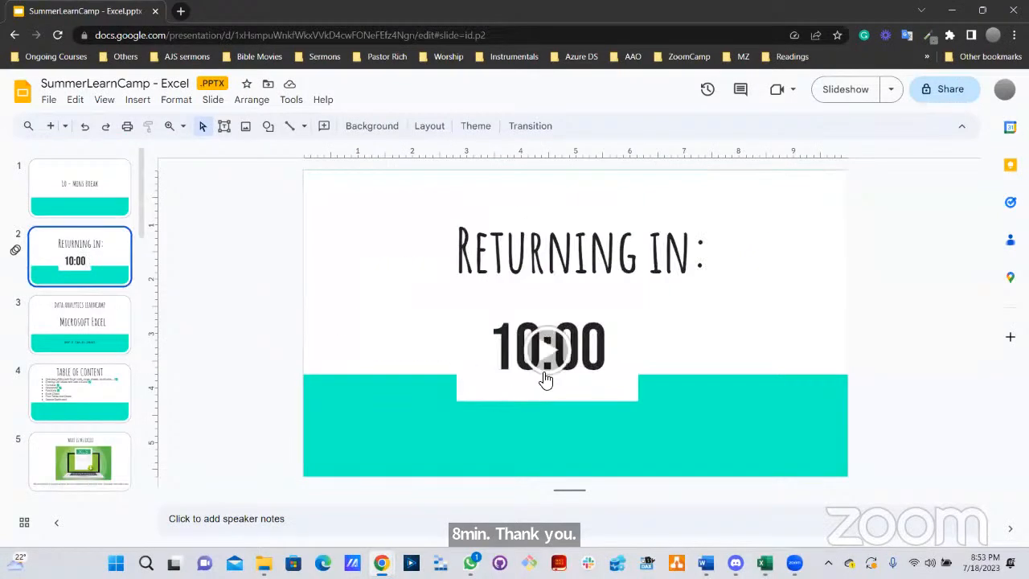
click(546, 365)
click(528, 374)
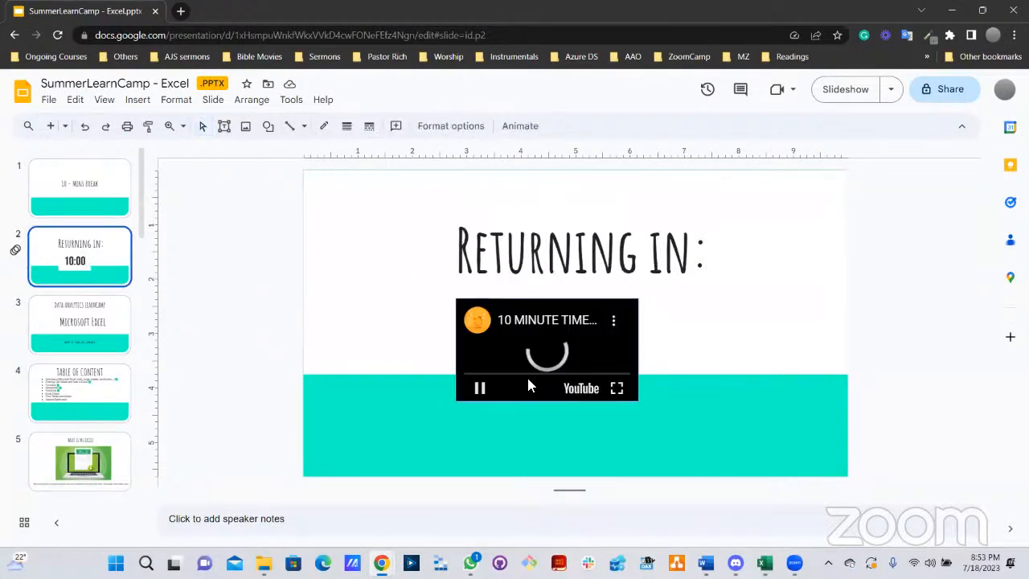
click(486, 374)
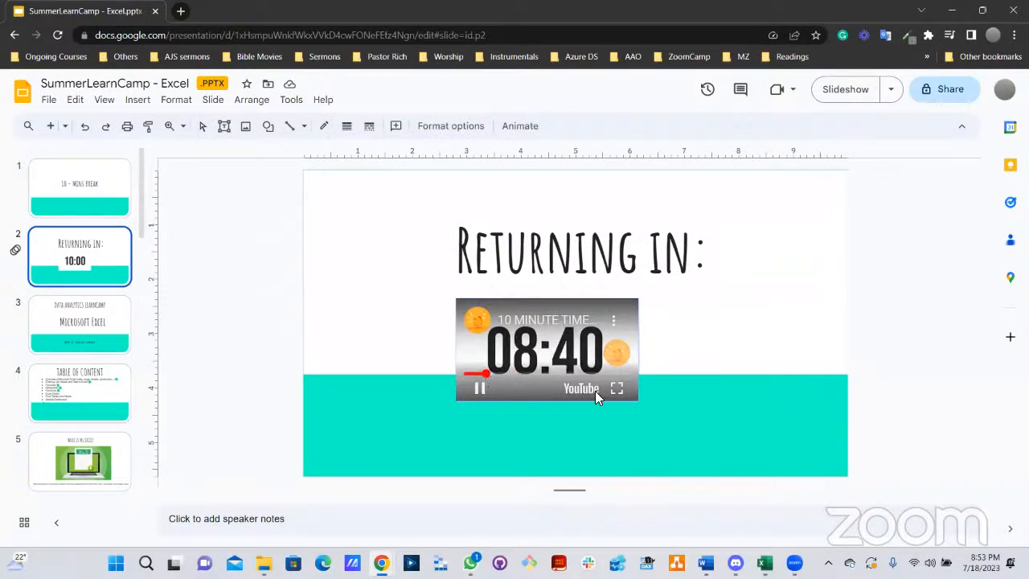
click(613, 391)
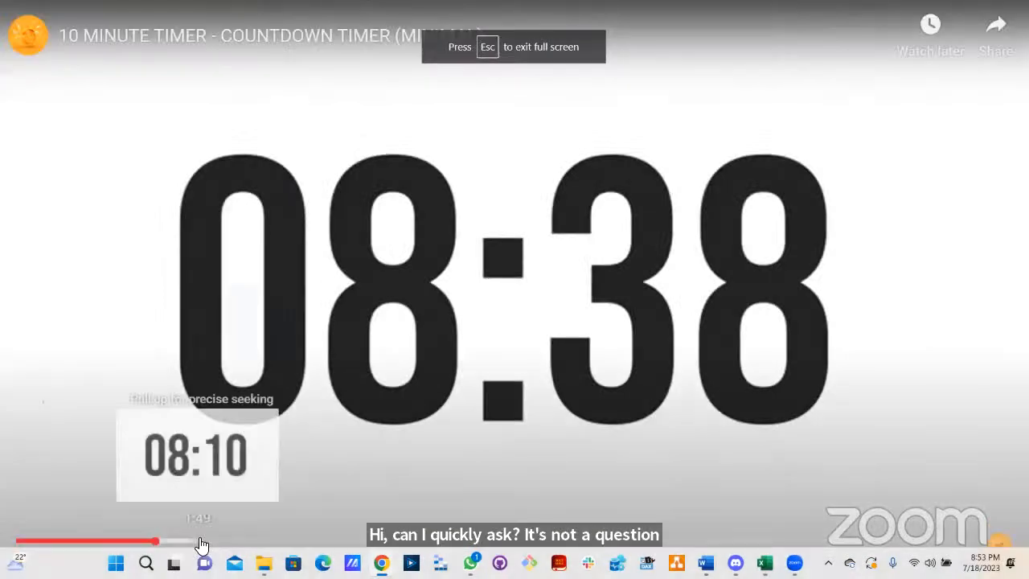
drag(199, 539, 317, 515)
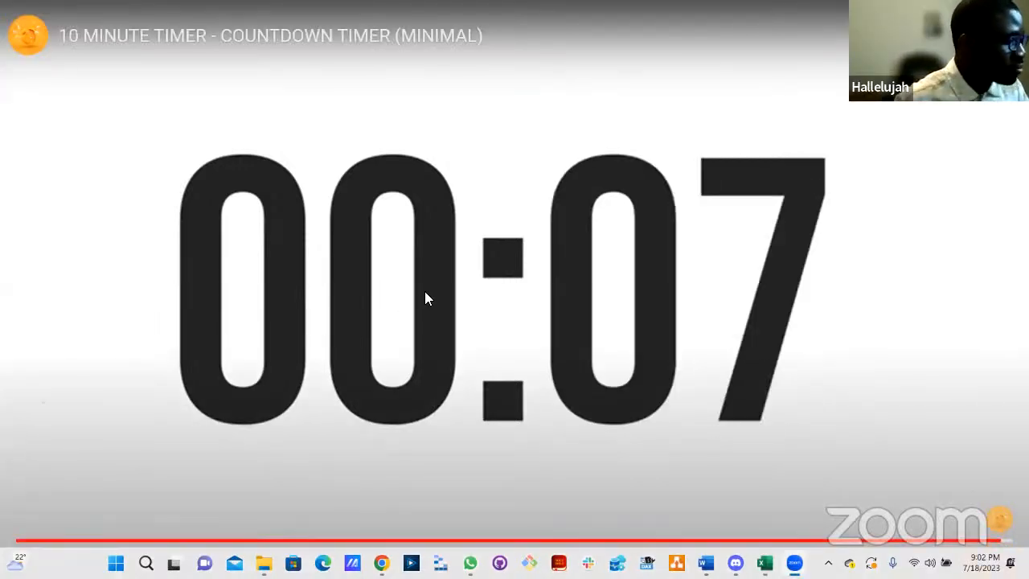
click(425, 293)
key(Escape)
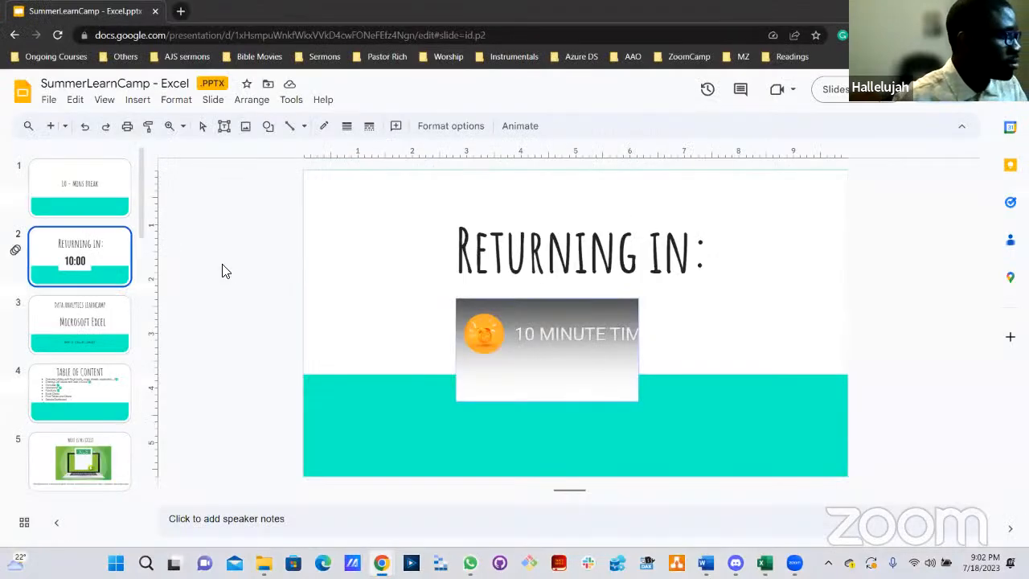
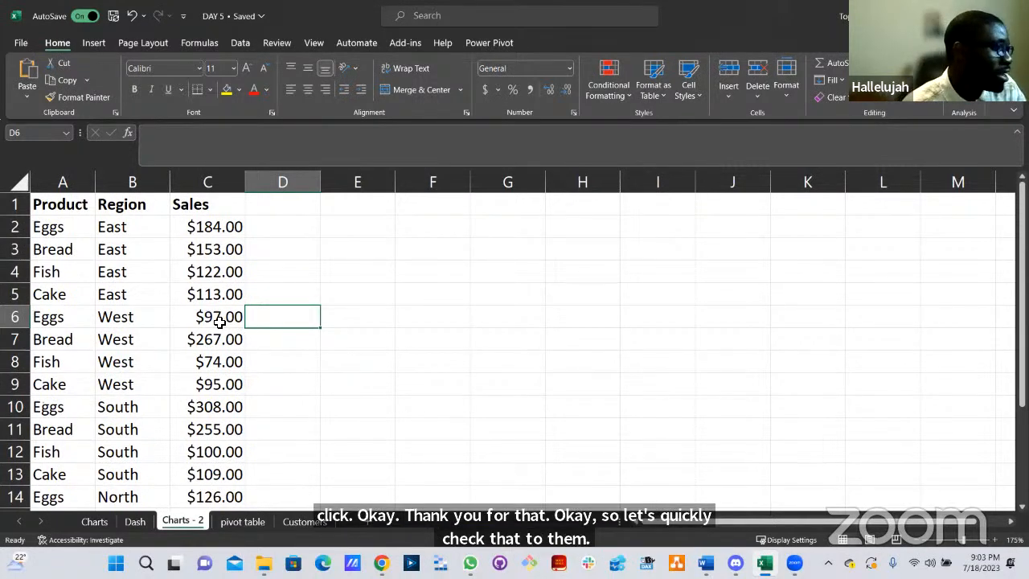
Look over the Dash and Charts sheets of the DAY 5 workbook and return to the Charts - 2 sheet.
click(136, 521)
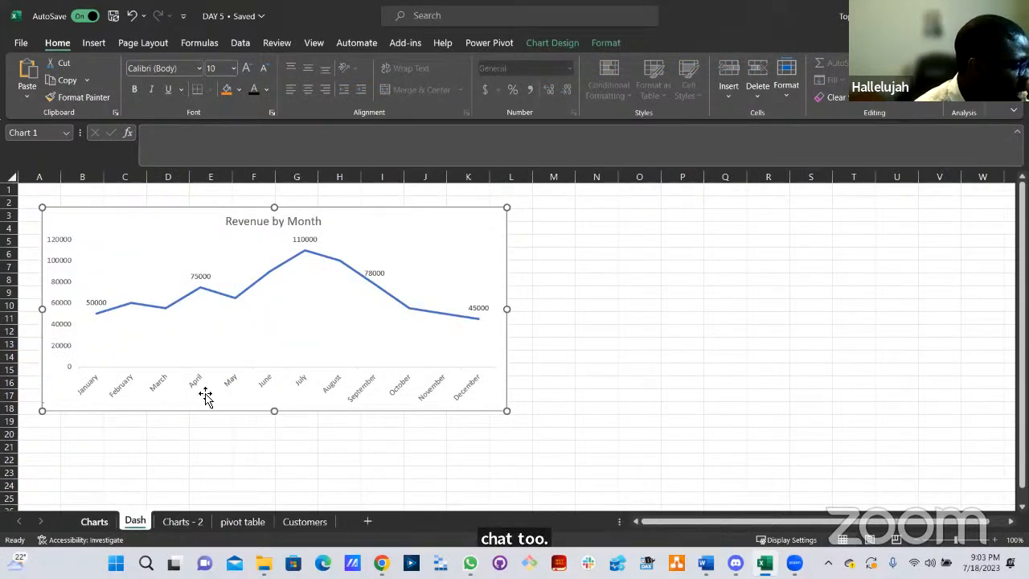
click(98, 521)
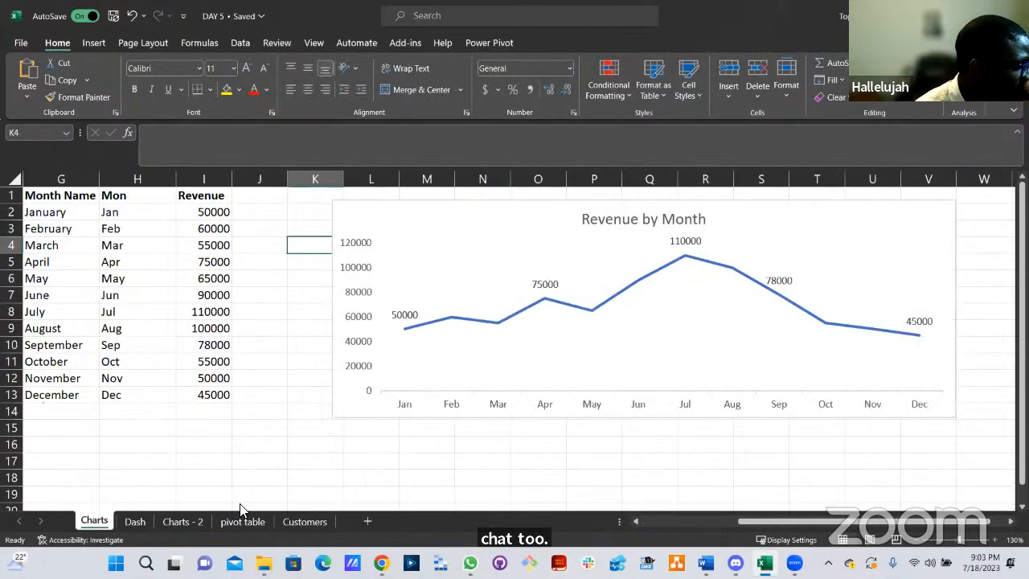
click(183, 522)
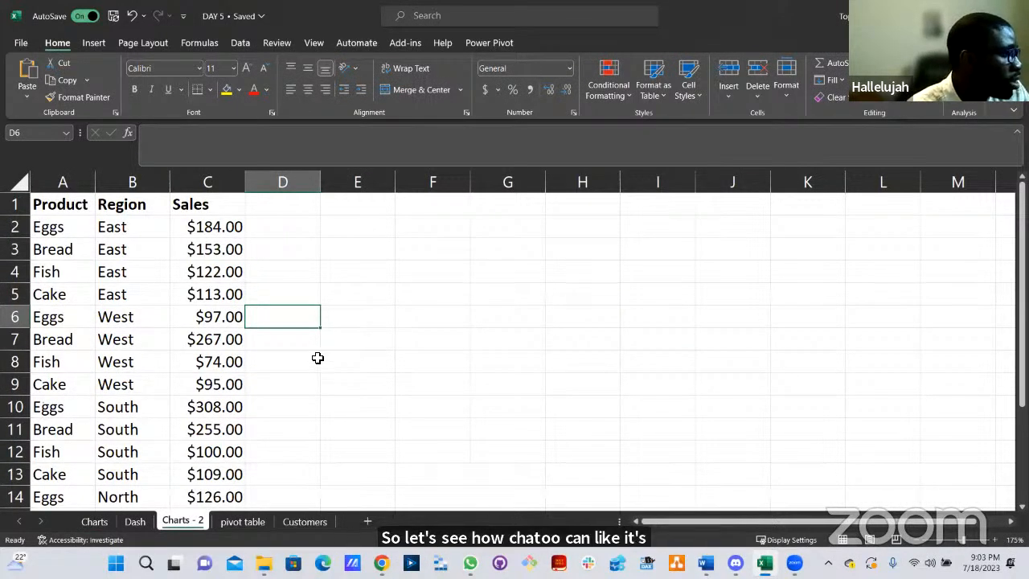
ctrl+scroll(317, 358, down, 1)
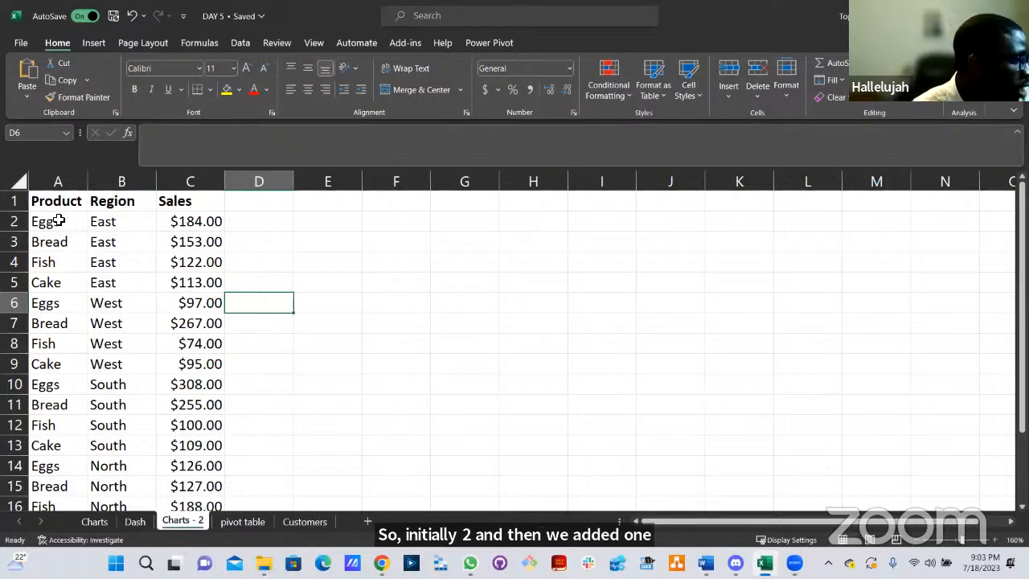
Insert the first recommended clustered column chart, Sales, from the Product, Region and Sales table starting at A1.
click(71, 207)
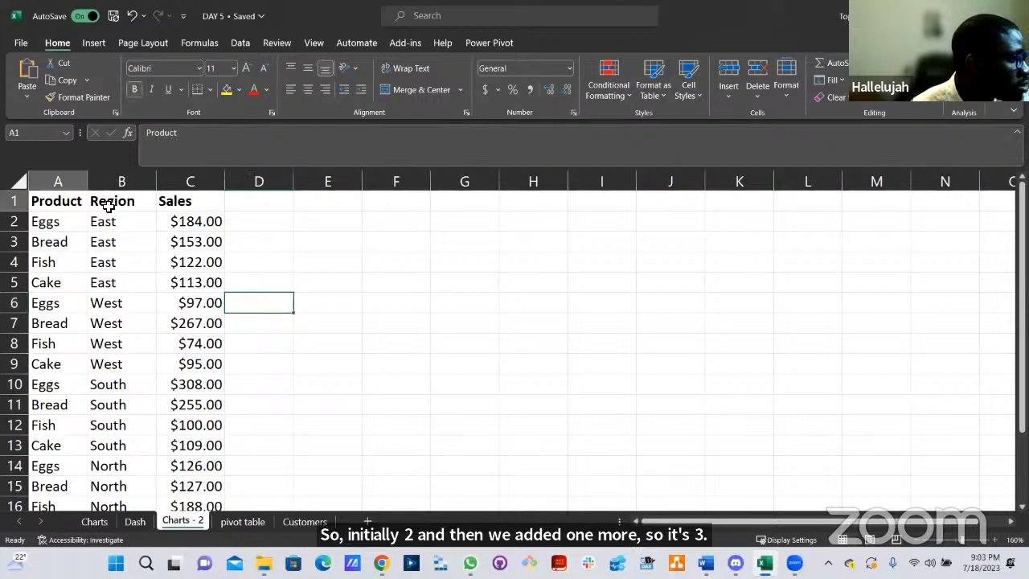
click(201, 217)
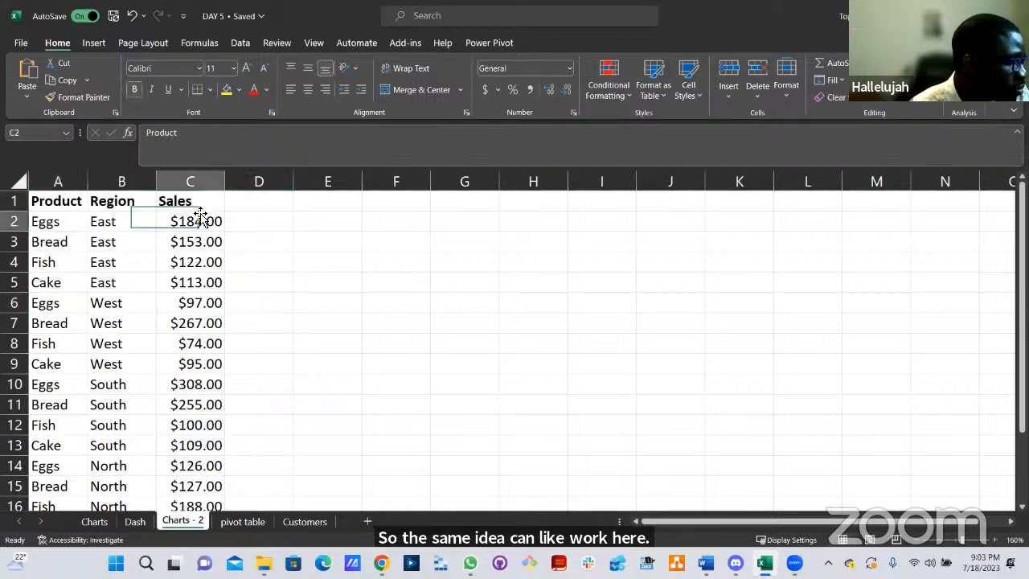
click(198, 208)
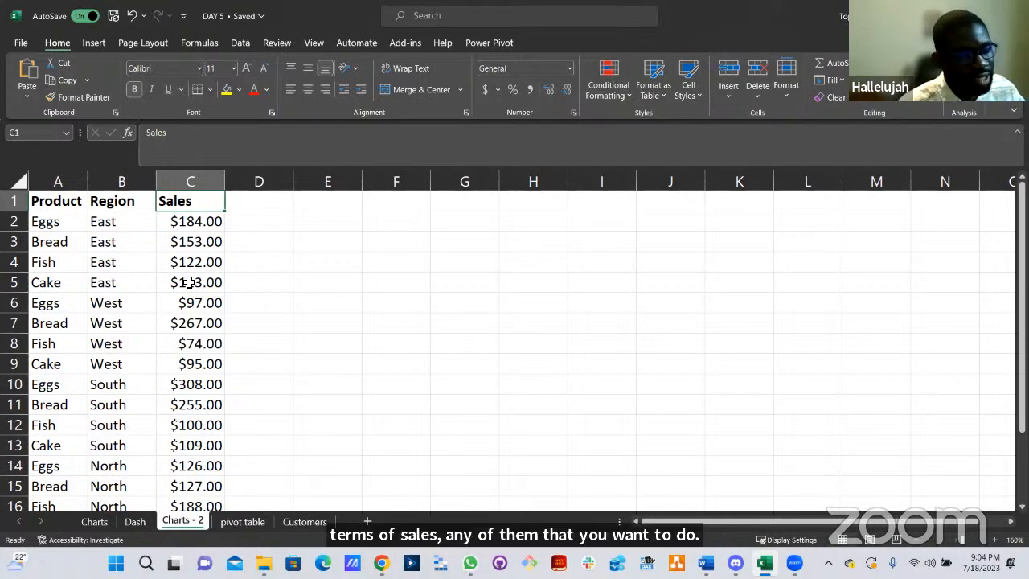
click(64, 221)
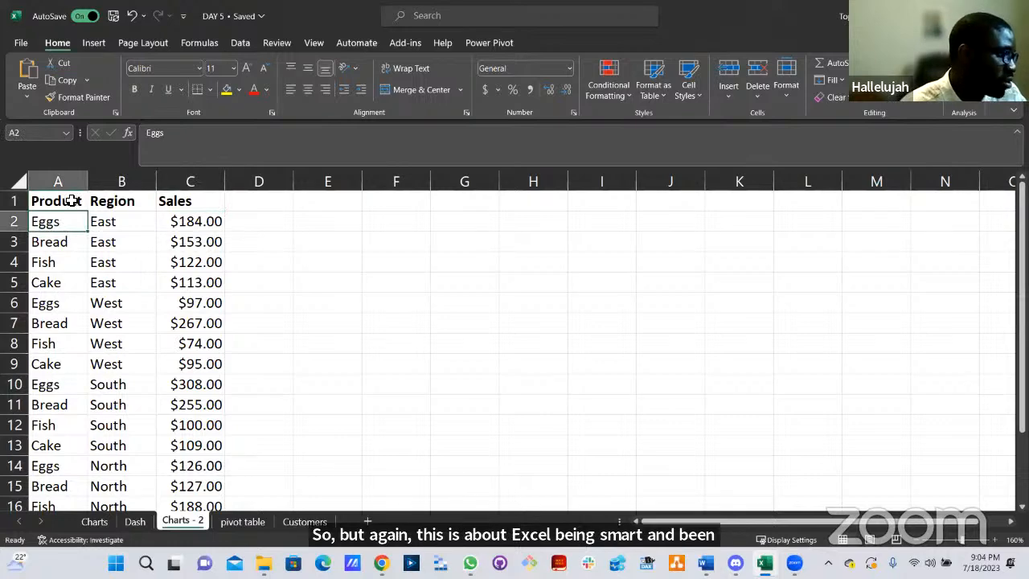
click(72, 200)
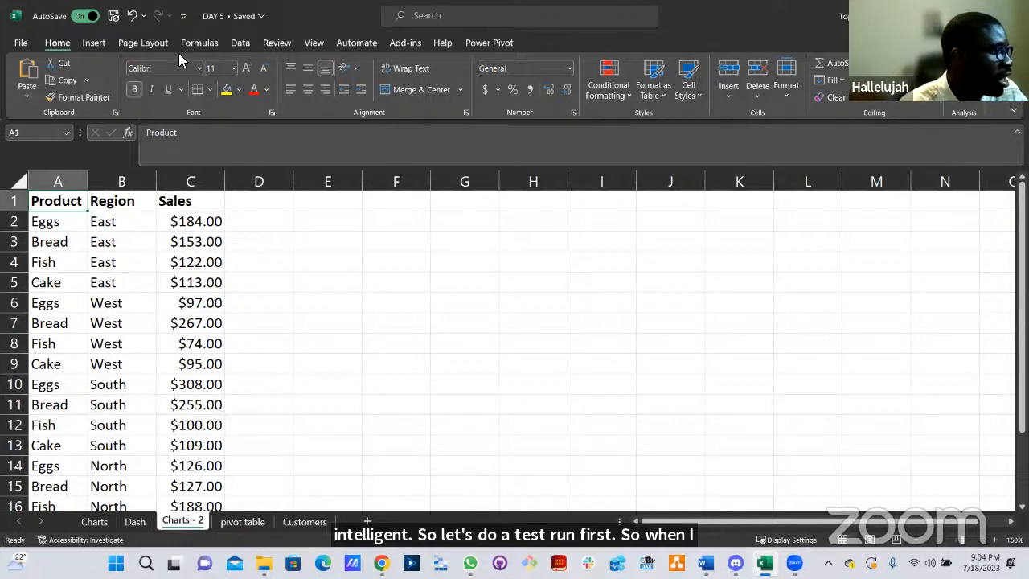
click(94, 44)
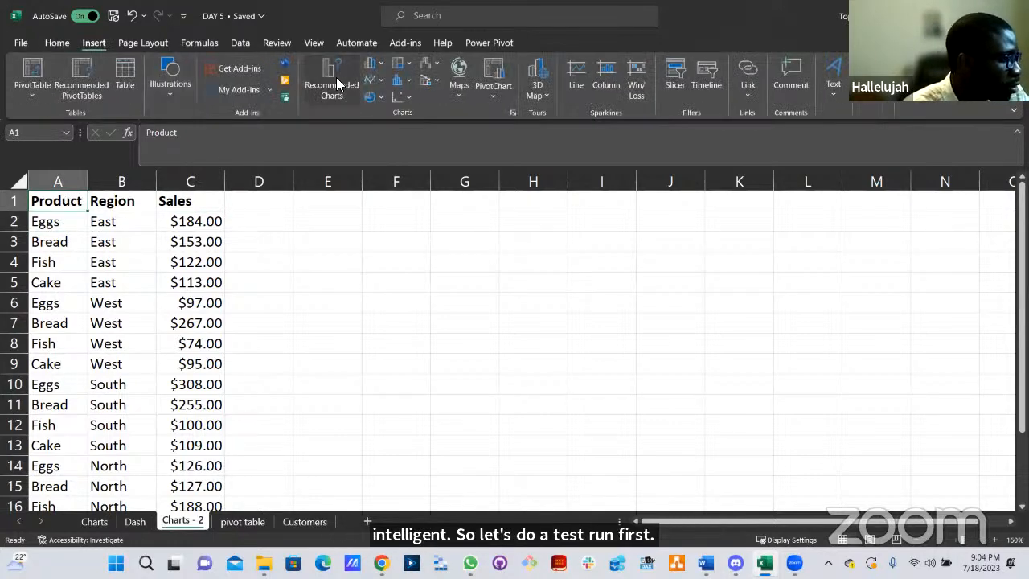
click(337, 98)
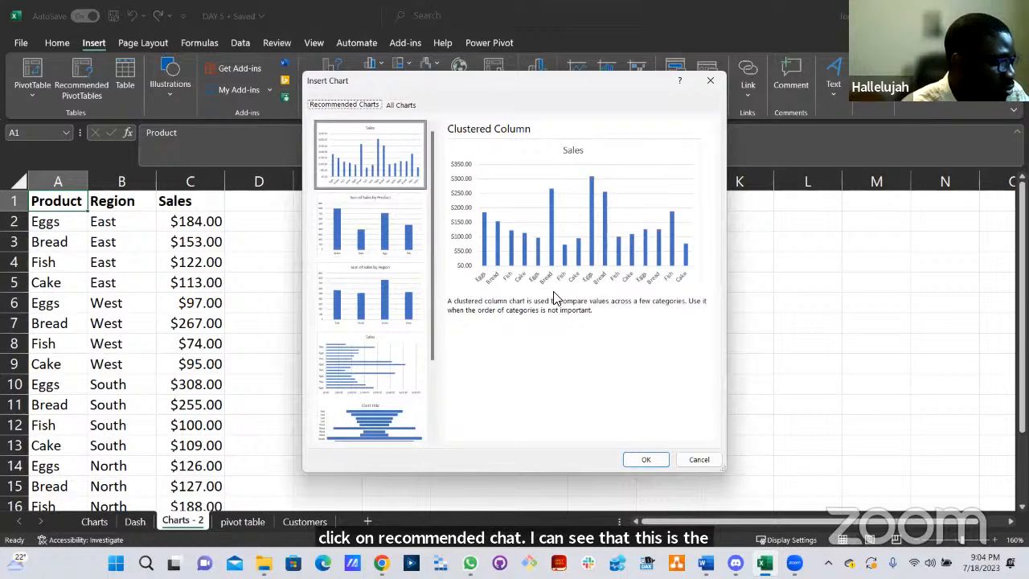
click(643, 466)
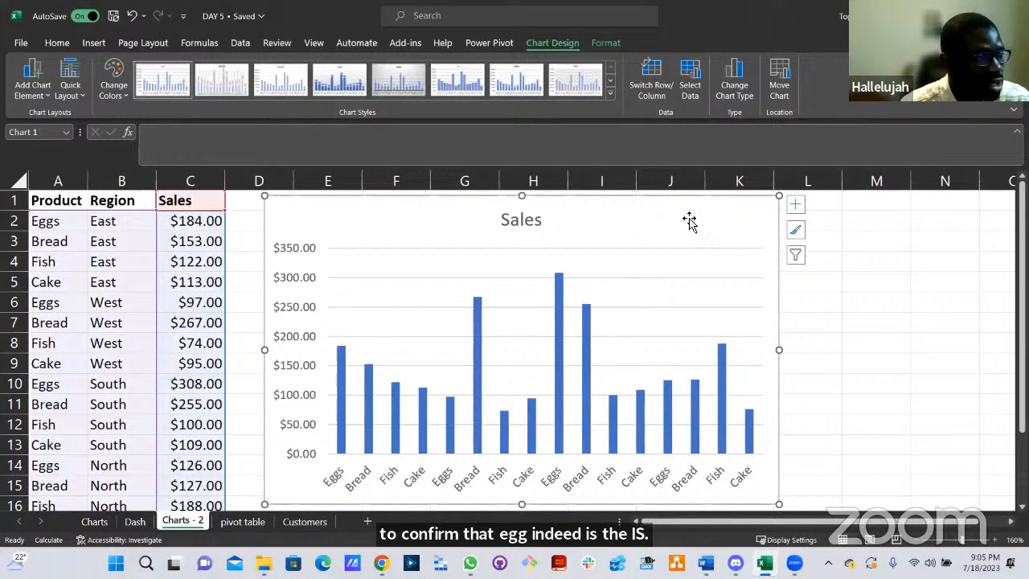
Delete the Sales chart and insert the recommended Sum of Sales by Product clustered column chart instead.
key(Delete)
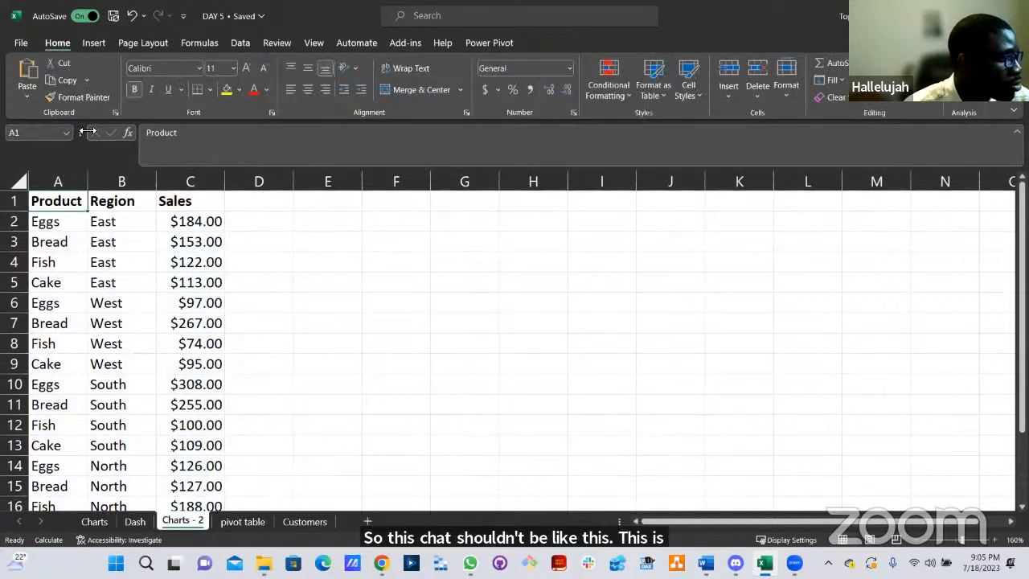
click(100, 45)
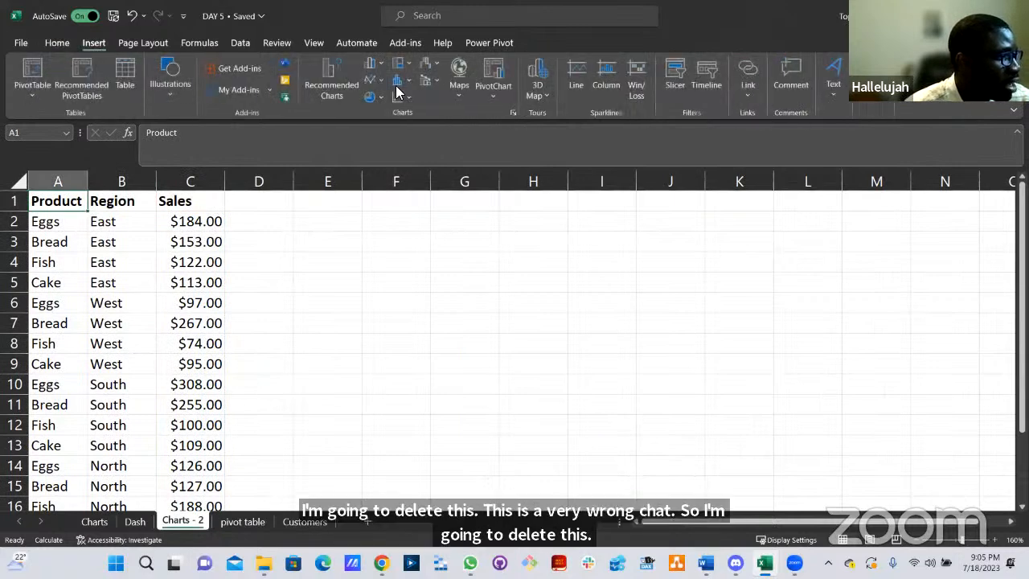
click(335, 94)
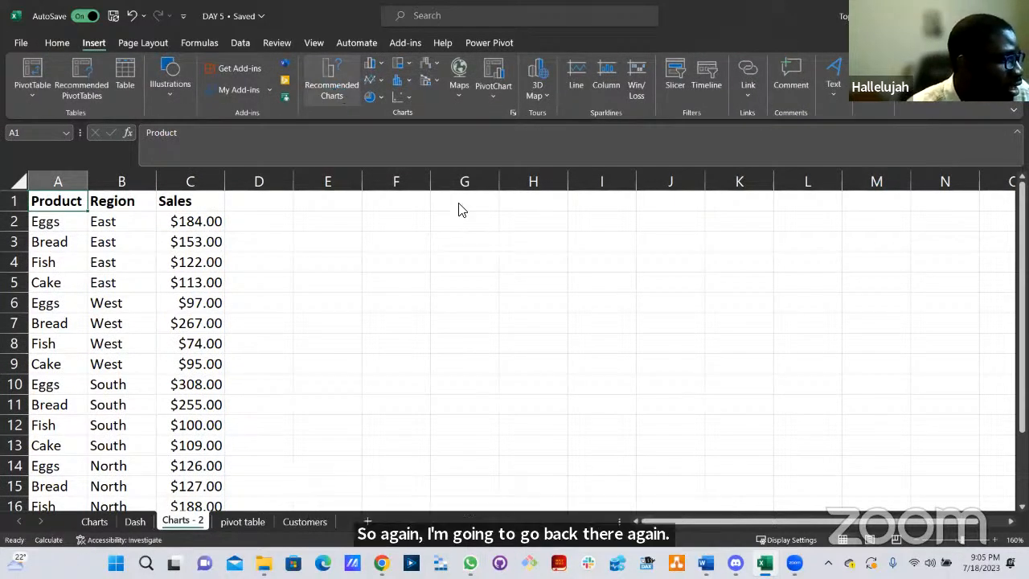
click(376, 230)
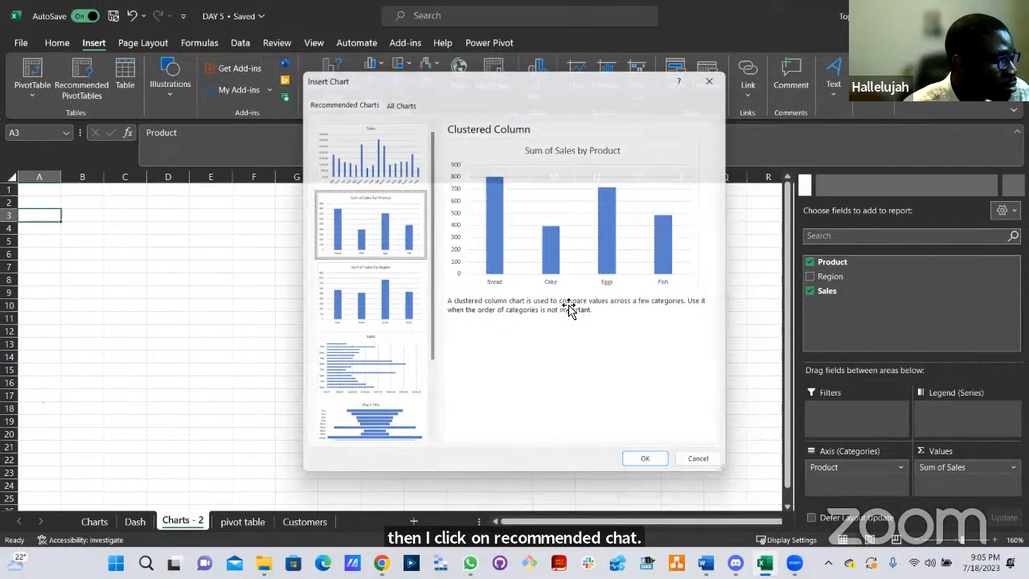
key(Return)
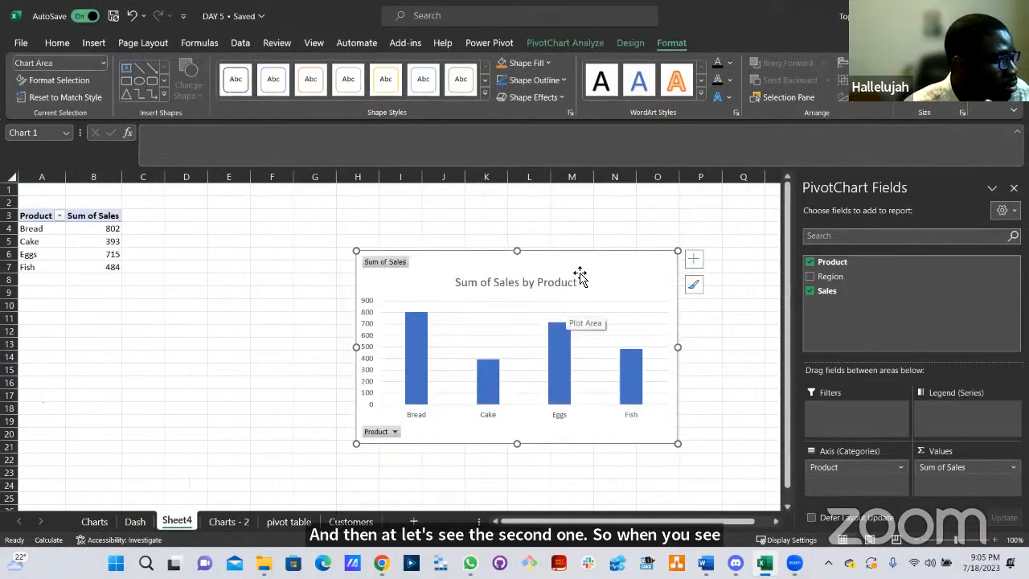
Undo the Sum of Sales by Product chart and remove the leftover Sheet4 and the Sales chart on Charts - 2.
key(ctrl+Page_Down)
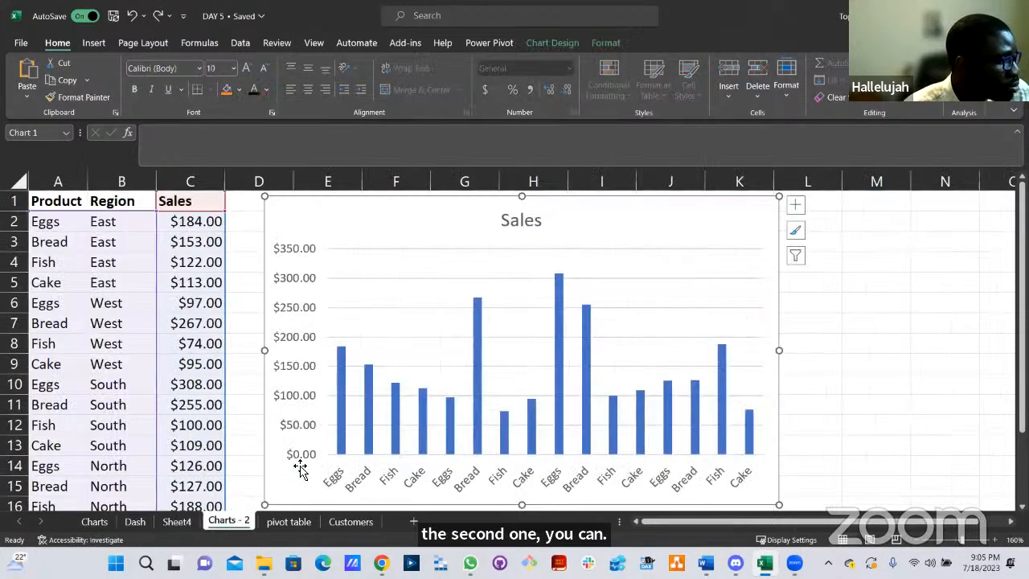
right_click(178, 522)
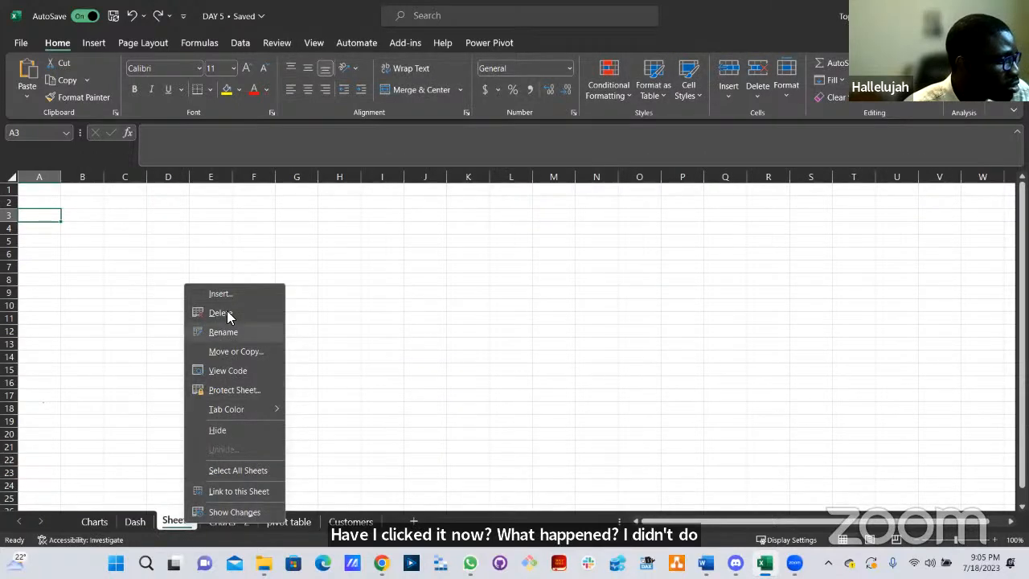
click(590, 347)
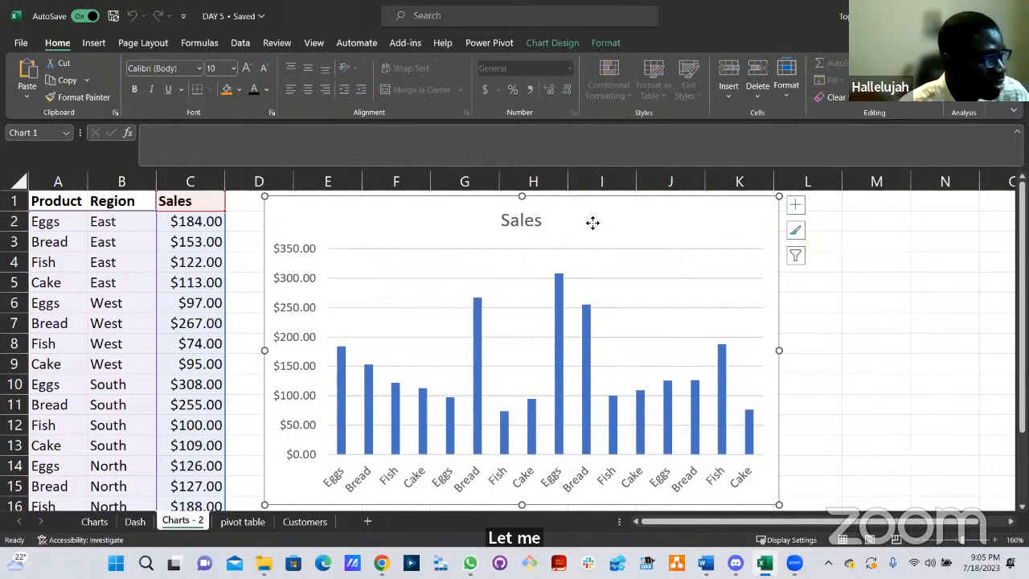
key(Delete)
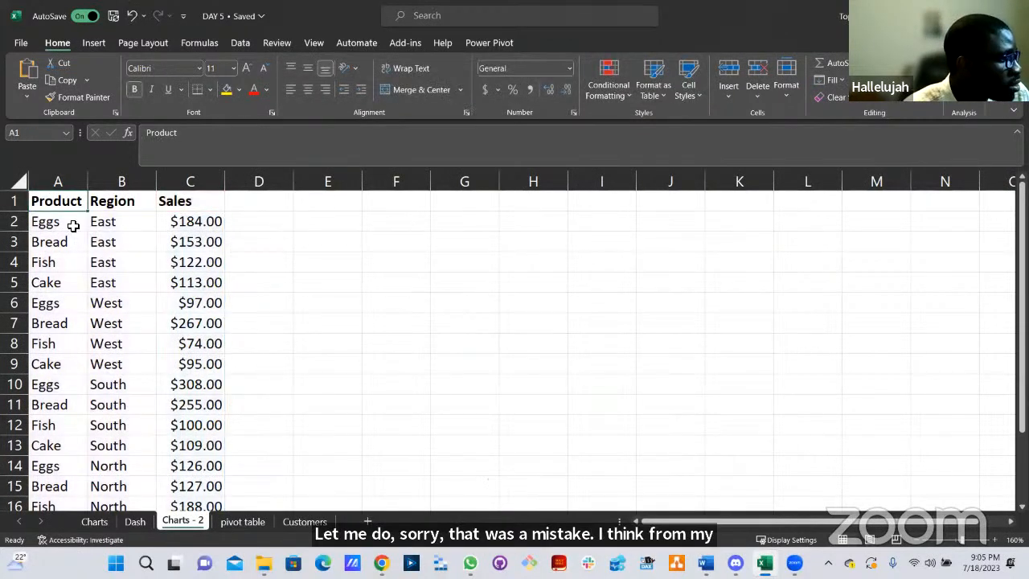
Compare the recommended Sales, Sum of Sales by Product and Sum of Sales by Region column charts, and close without inserting any.
click(91, 43)
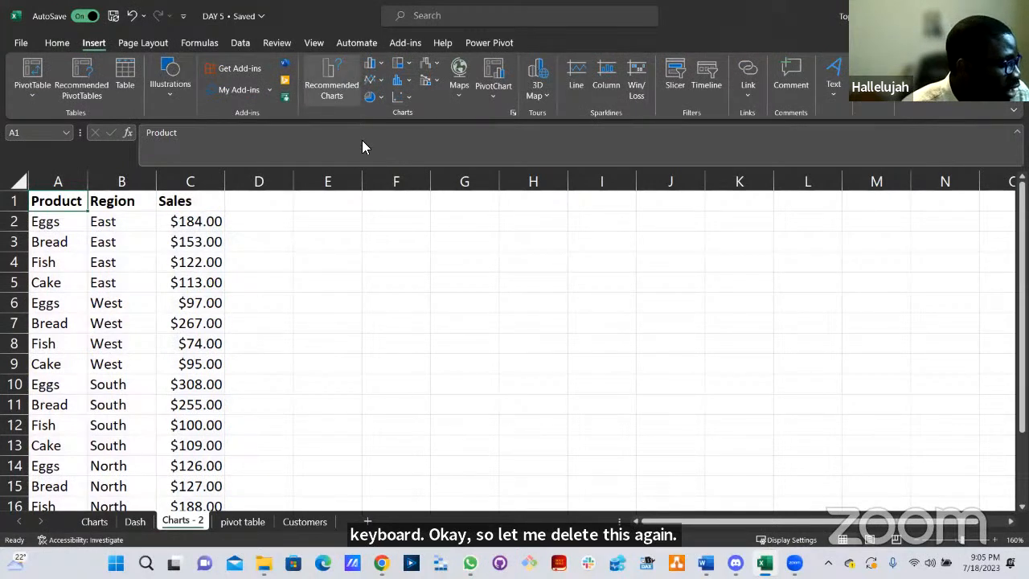
click(386, 229)
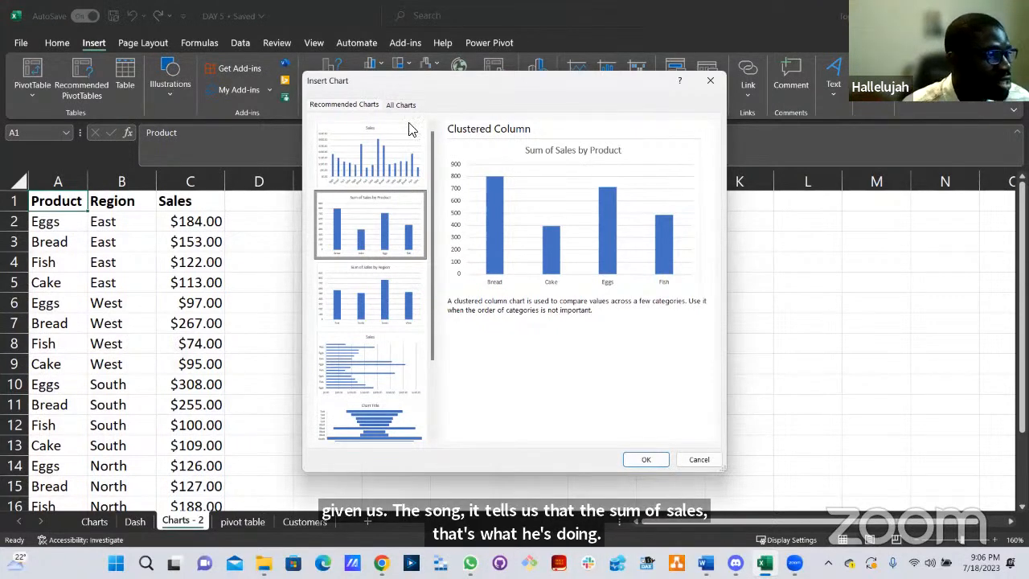
click(339, 164)
click(401, 233)
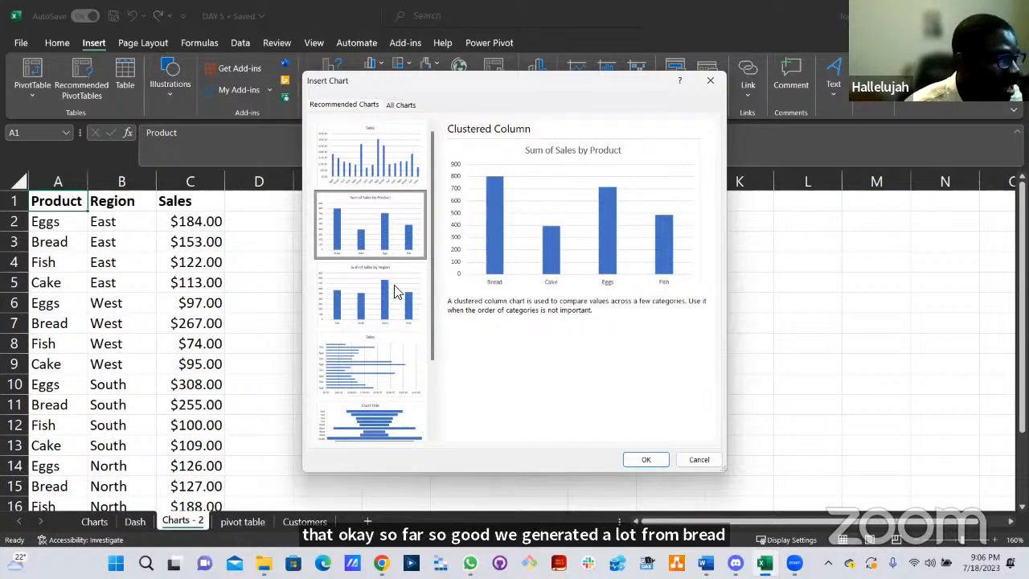
click(372, 297)
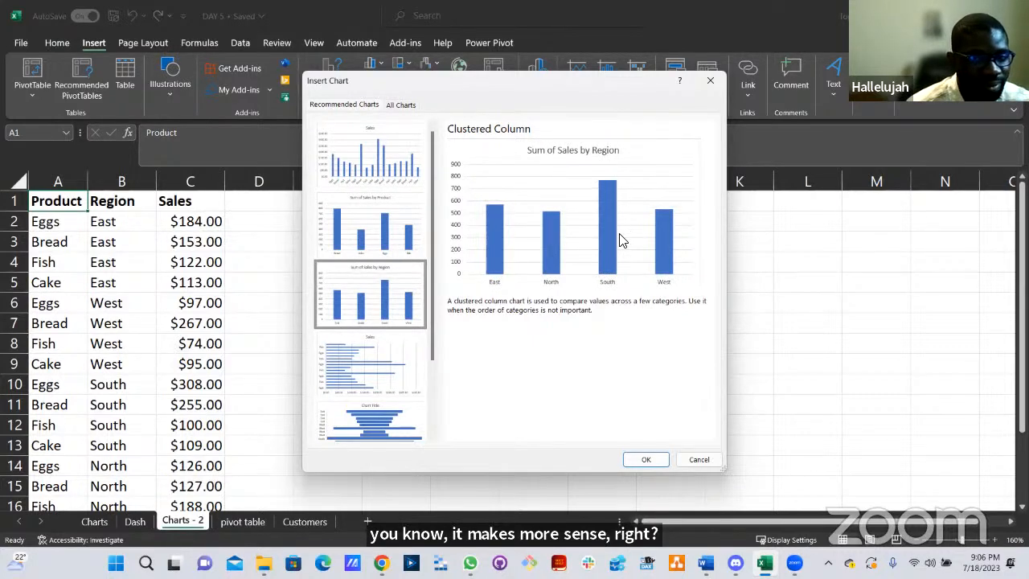
click(384, 241)
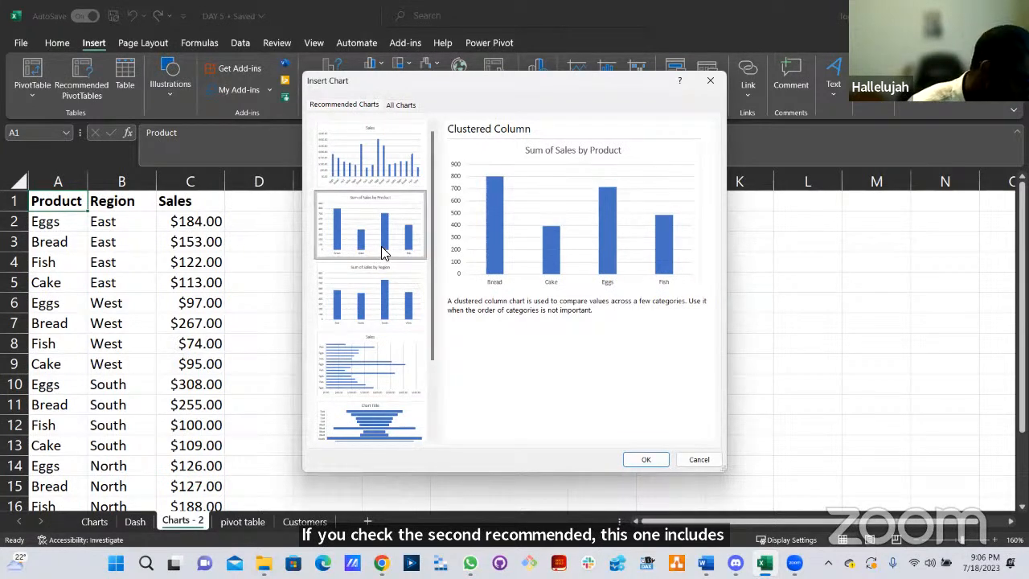
click(380, 298)
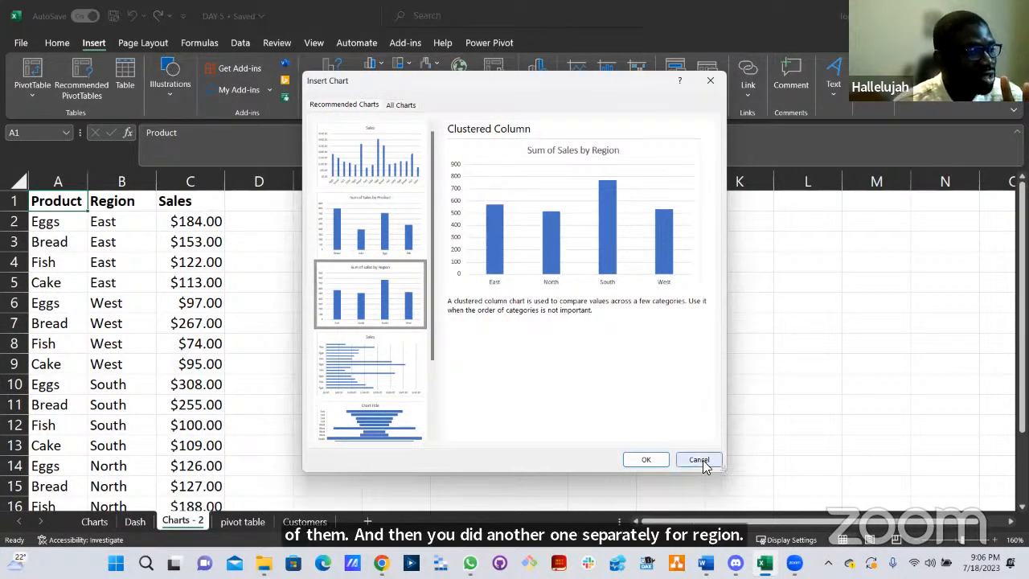
key(Escape)
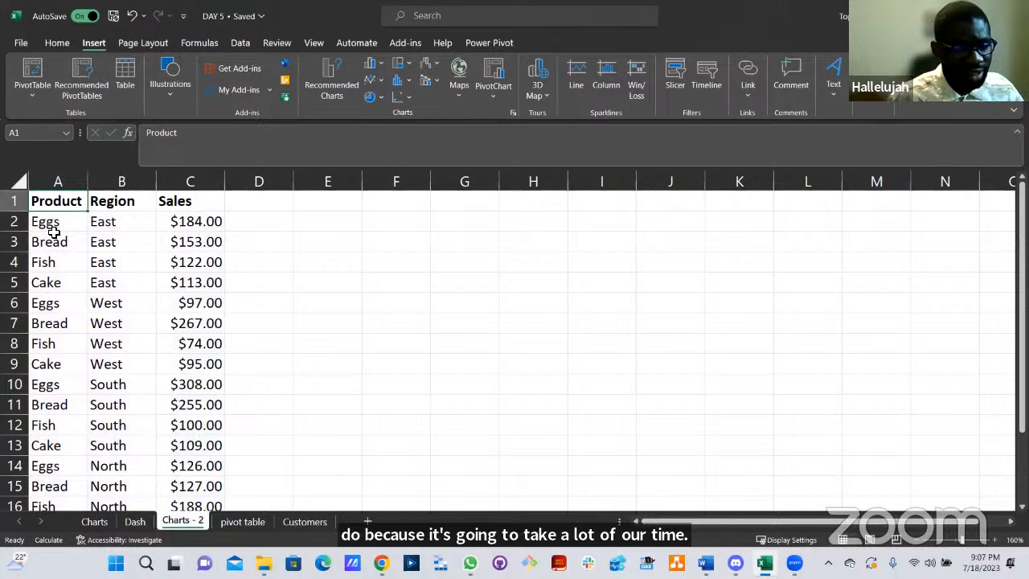
Enter the heading Products in cell F1 of the Charts - 2 sheet.
click(414, 225)
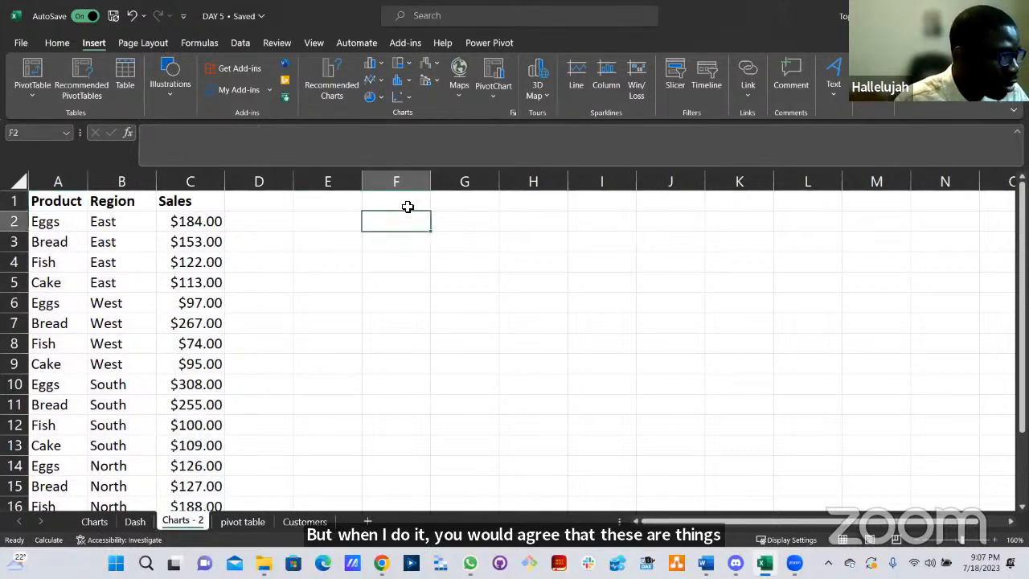
click(417, 201)
text(Products)
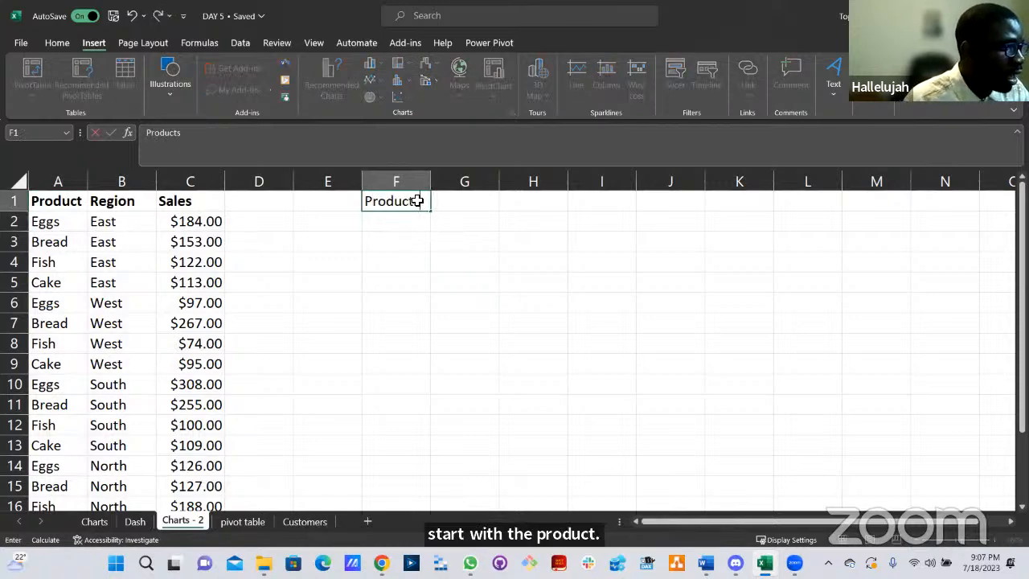
key(Return)
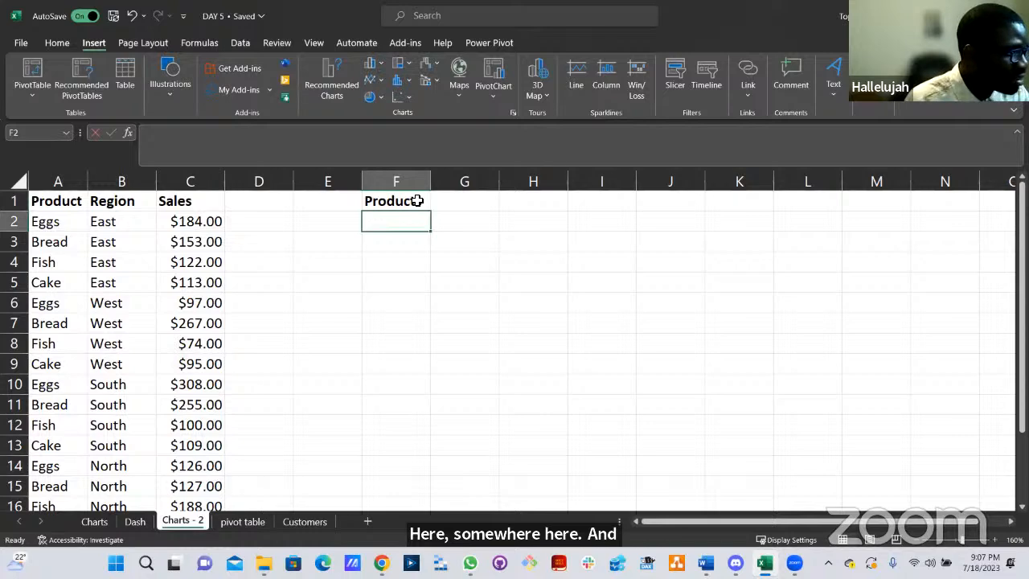
List Eggs, Bread, Fish and Cake by hand in cells F2 to F5 under the Products heading.
text(Eggs)
key(Return)
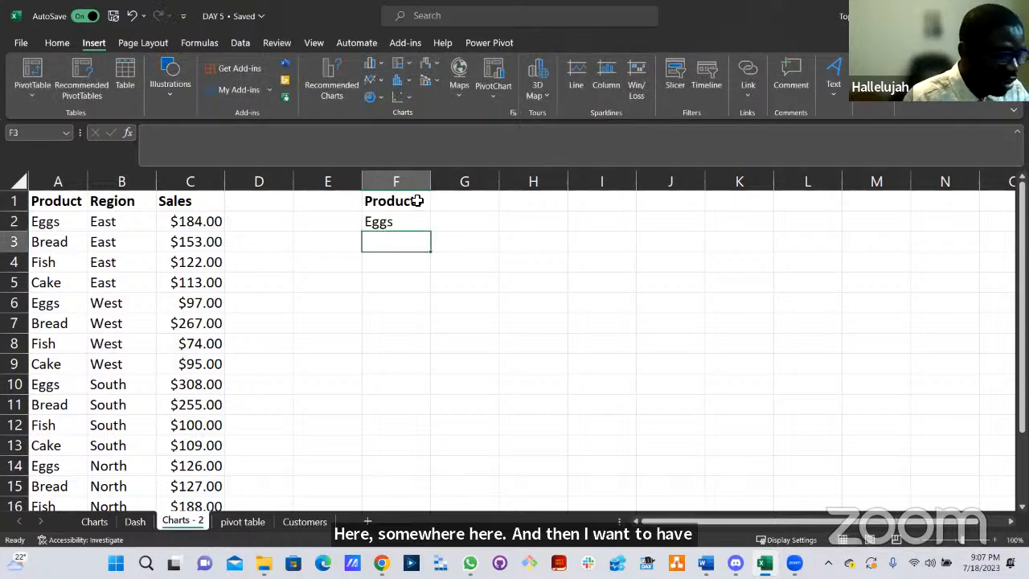
text(Bread)
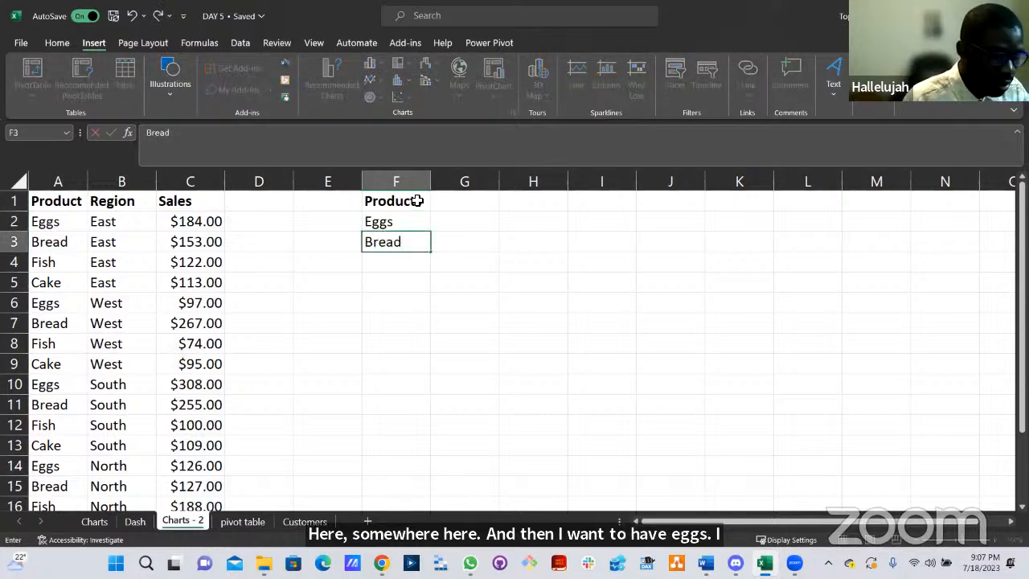
key(Return)
text(Fish)
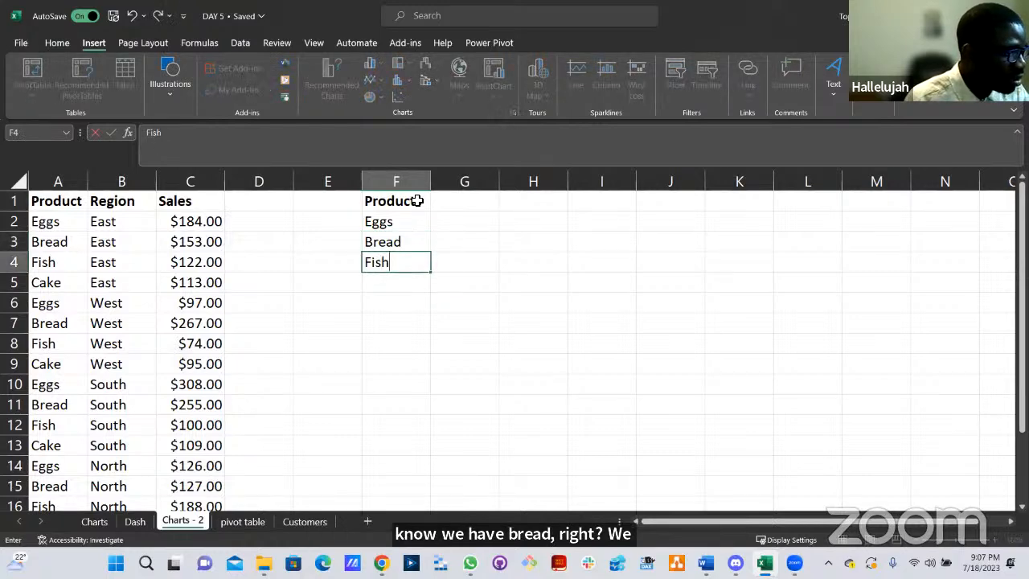
key(Return)
text(Cake)
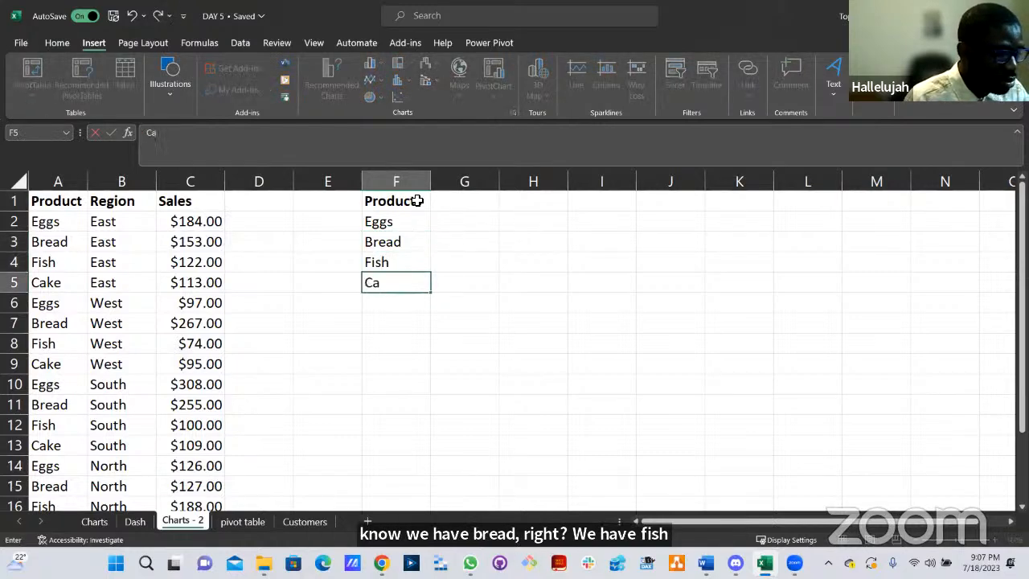
key(Return)
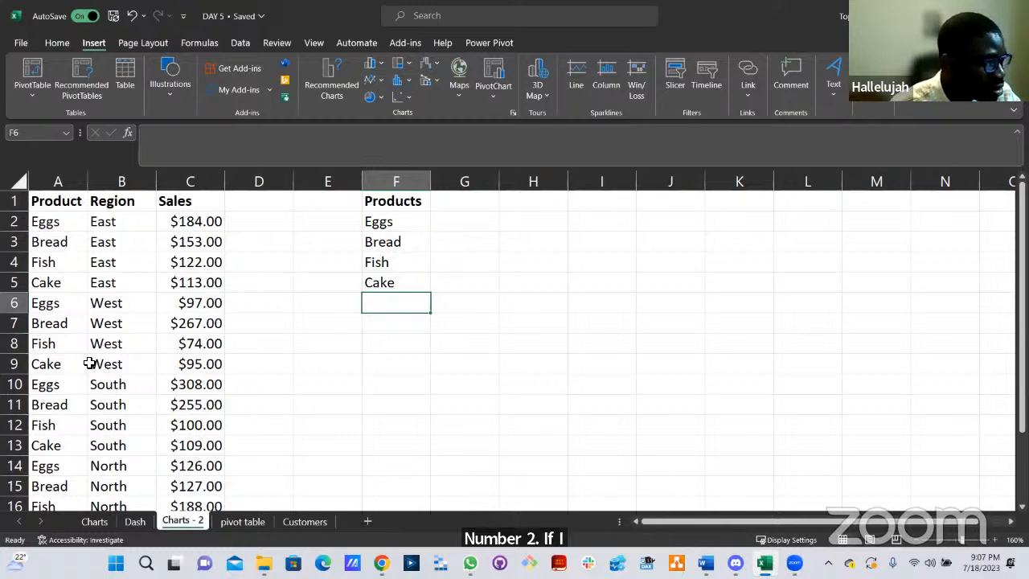
Clear the four hand-entered product names from F2:F5, keeping the Products heading.
scroll(89, 362, down, 1)
scroll(82, 356, up, 1)
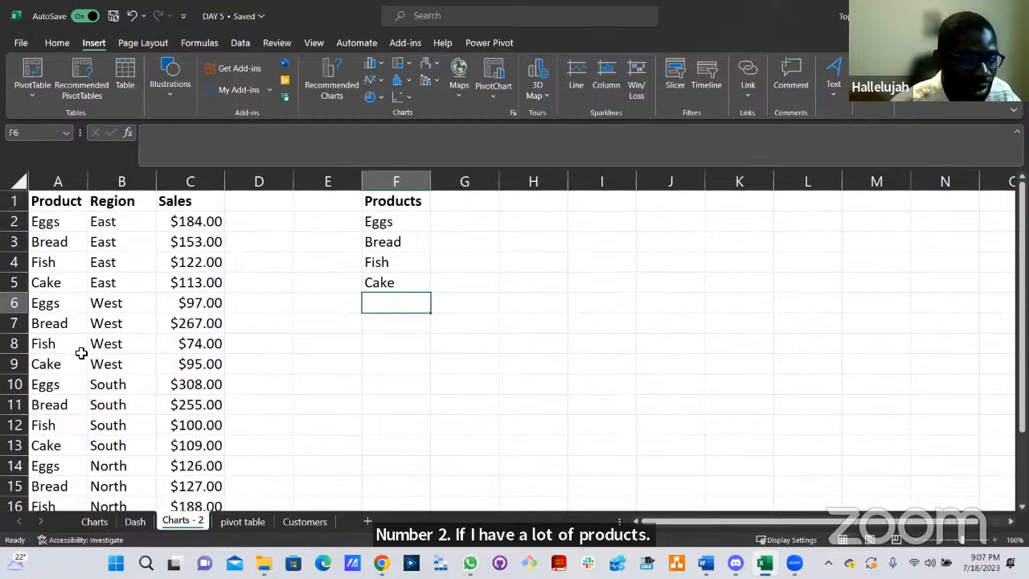
drag(404, 225, 403, 287)
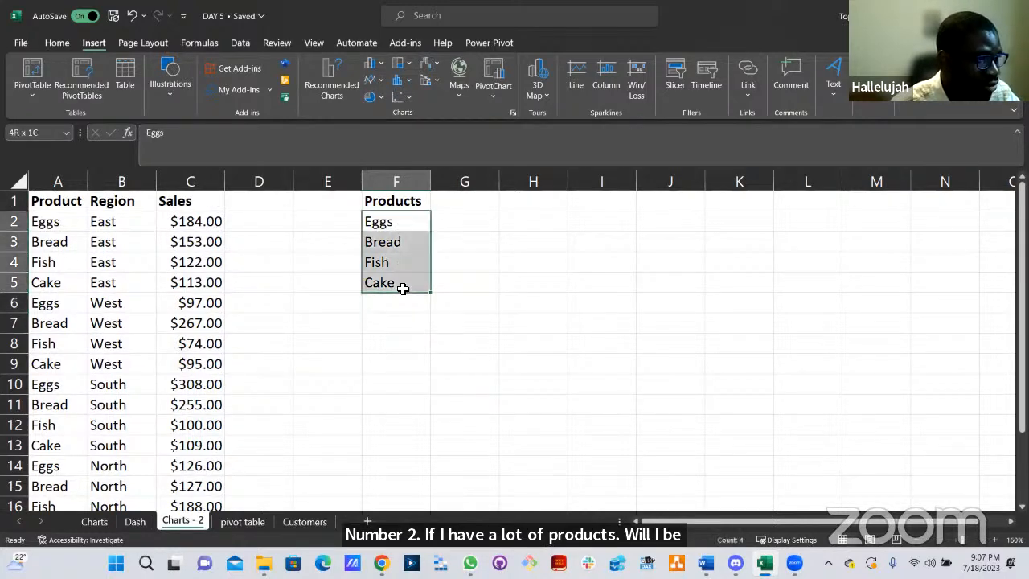
key(Delete)
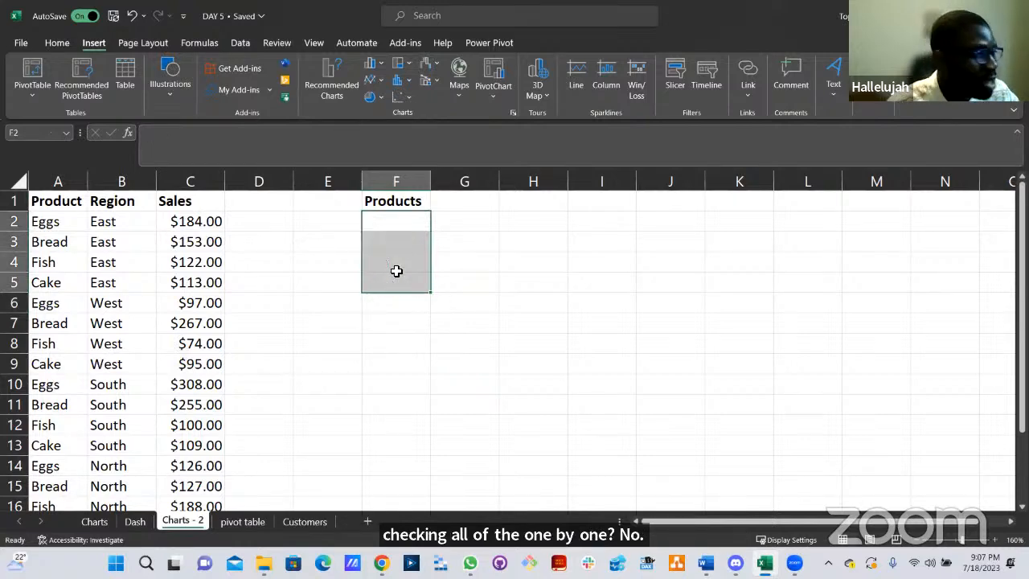
click(395, 225)
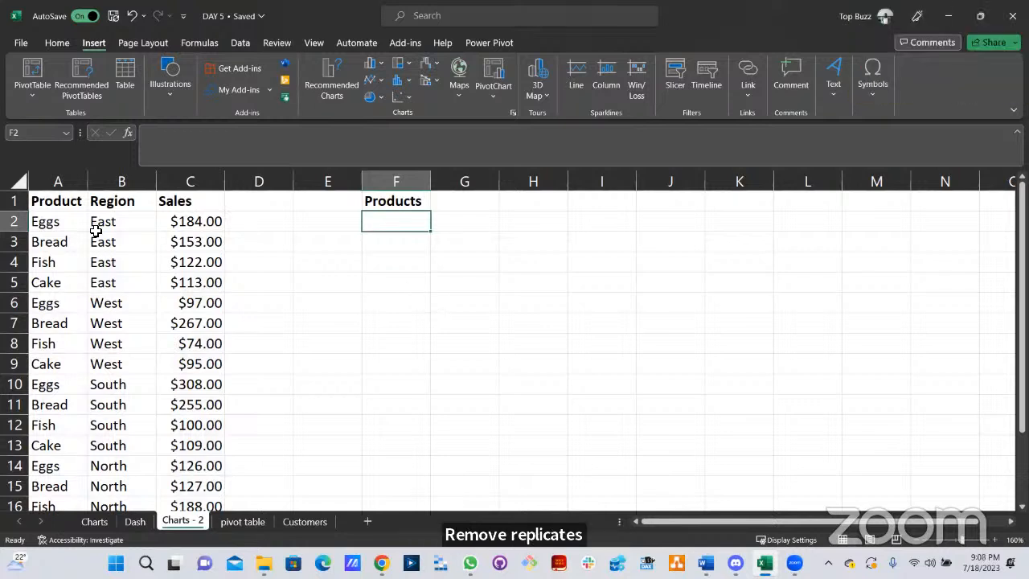
click(69, 227)
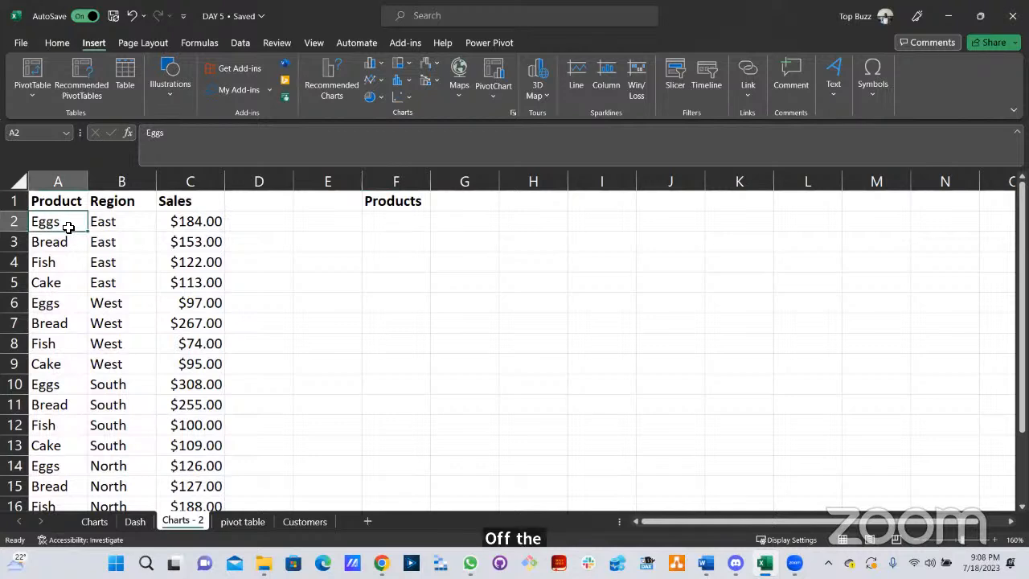
key(ctrl+shift+Down)
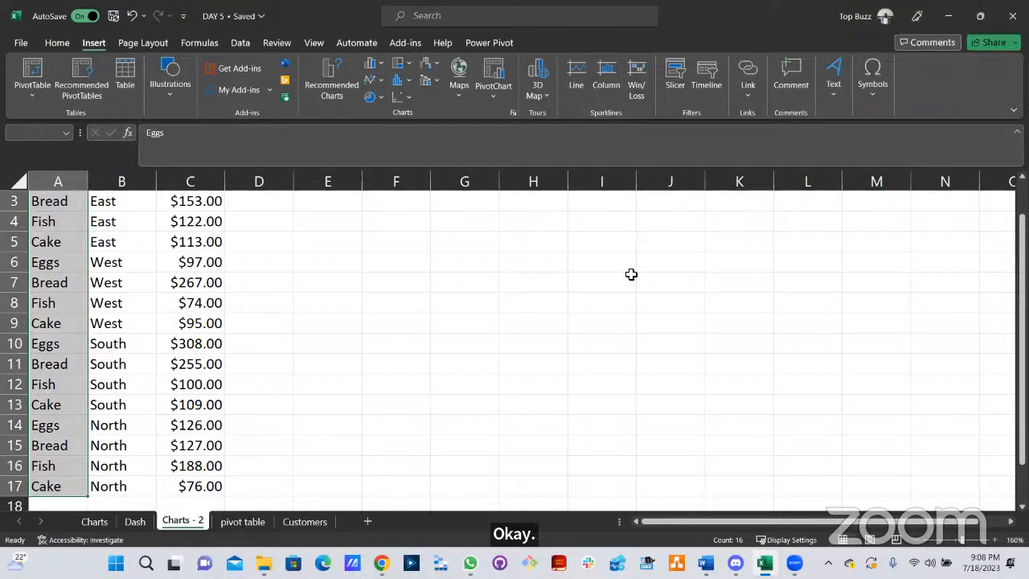
click(239, 261)
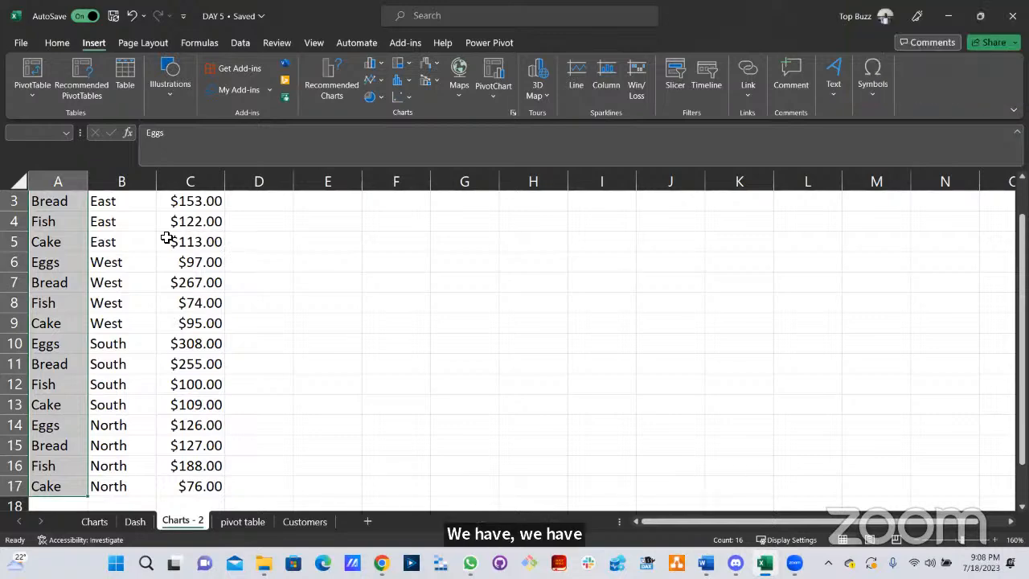
scroll(116, 222, up, 1)
click(116, 222)
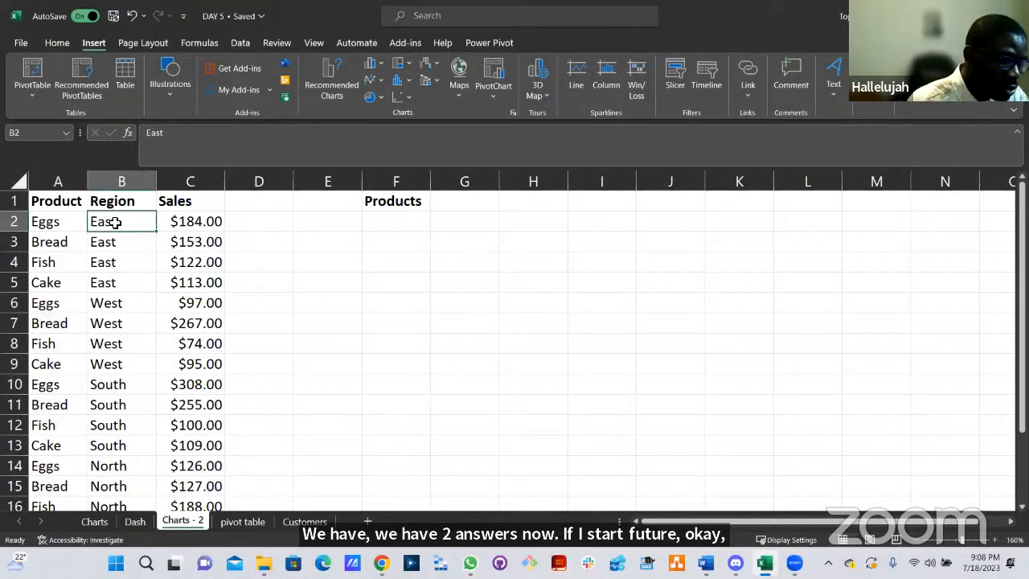
Add filters to the sales table, check the distinct names in the Product filter, and remove the filters again.
key(ctrl+shift+l)
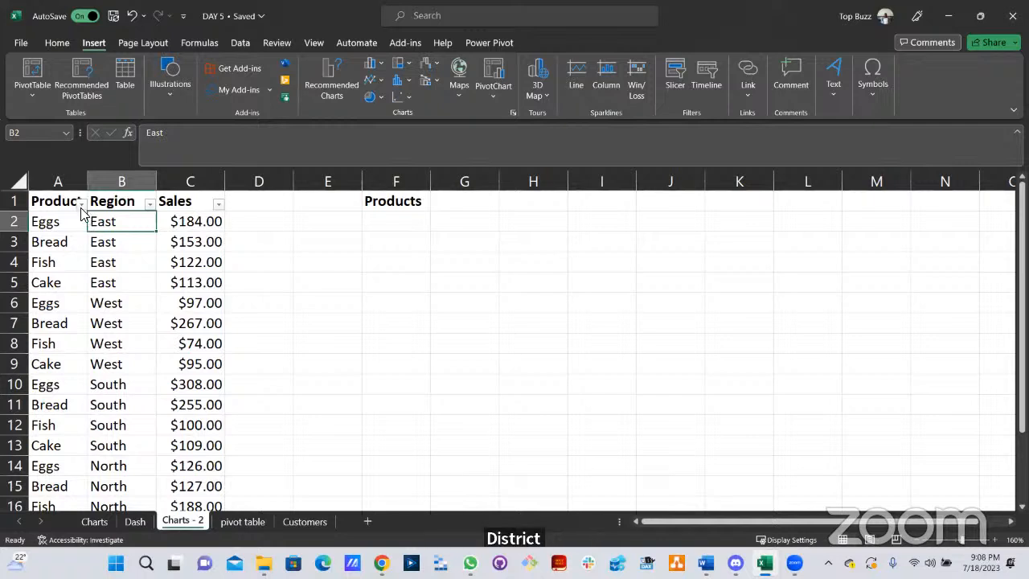
click(82, 204)
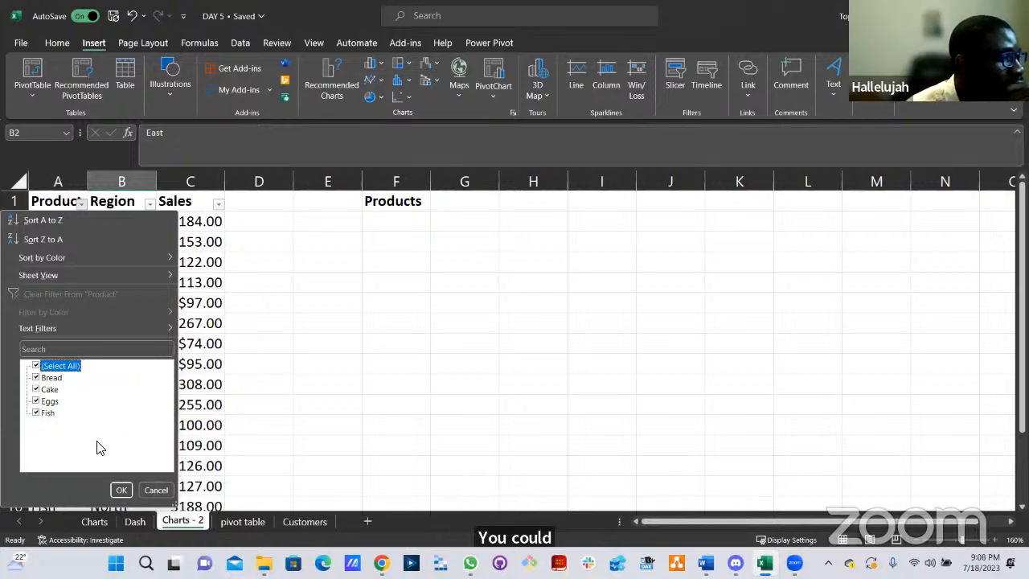
click(155, 489)
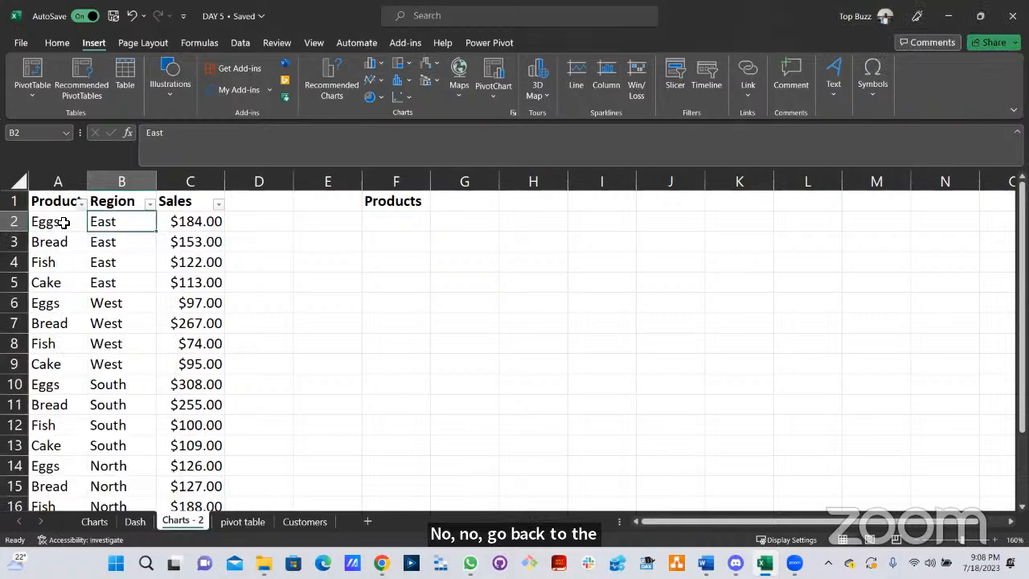
key(Left)
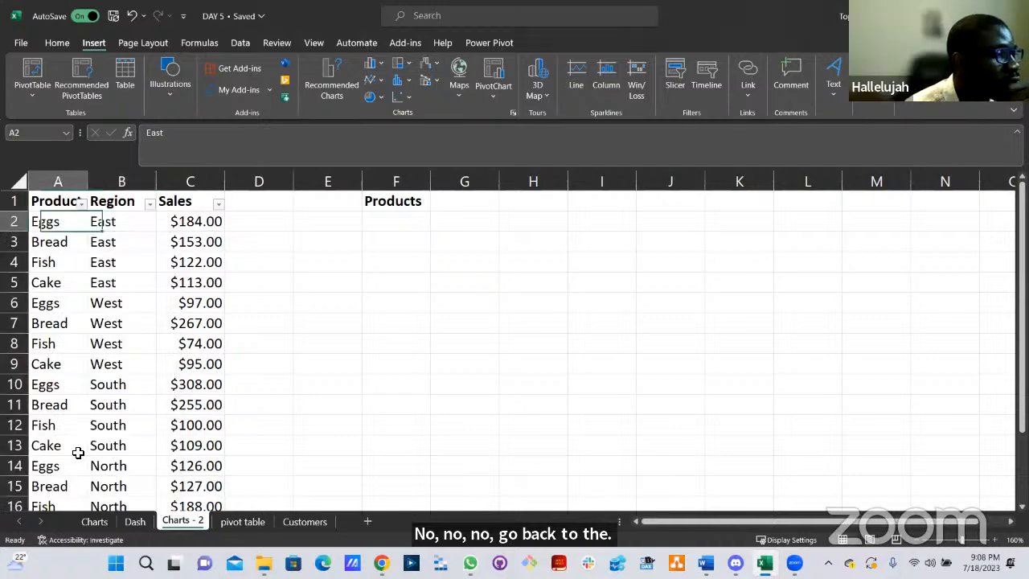
shift+click(76, 452)
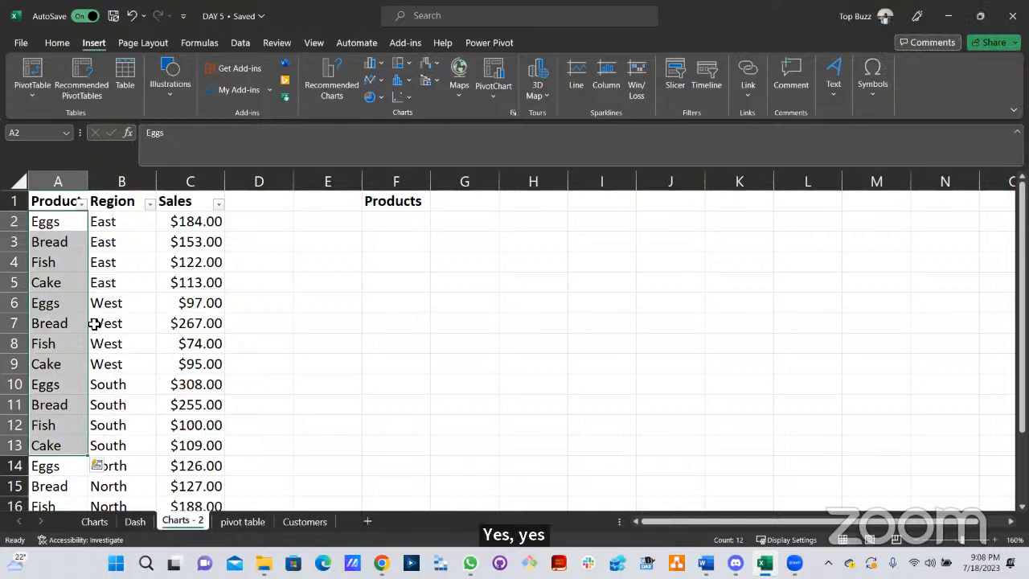
click(127, 221)
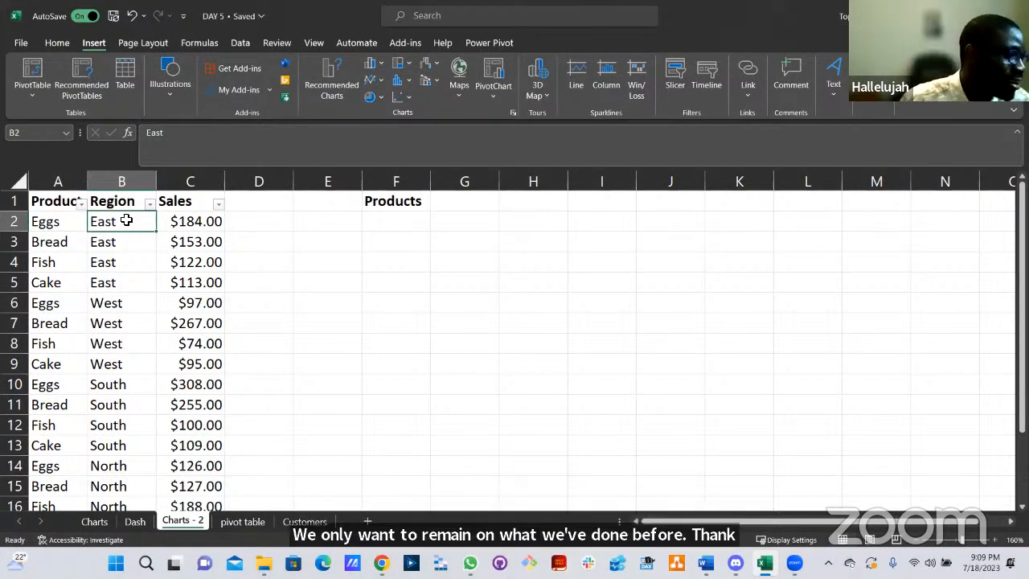
click(61, 224)
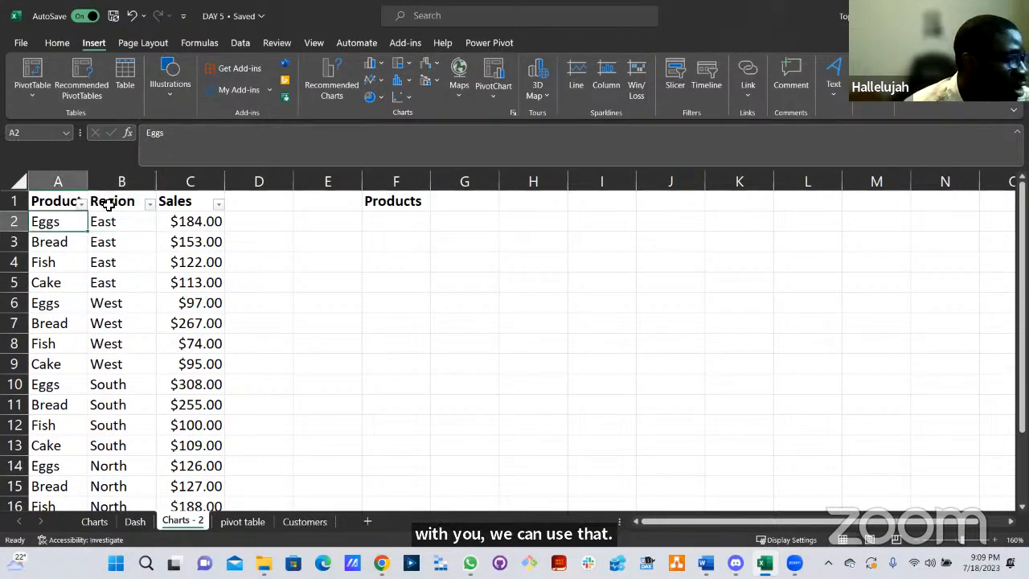
key(ctrl+shift+l)
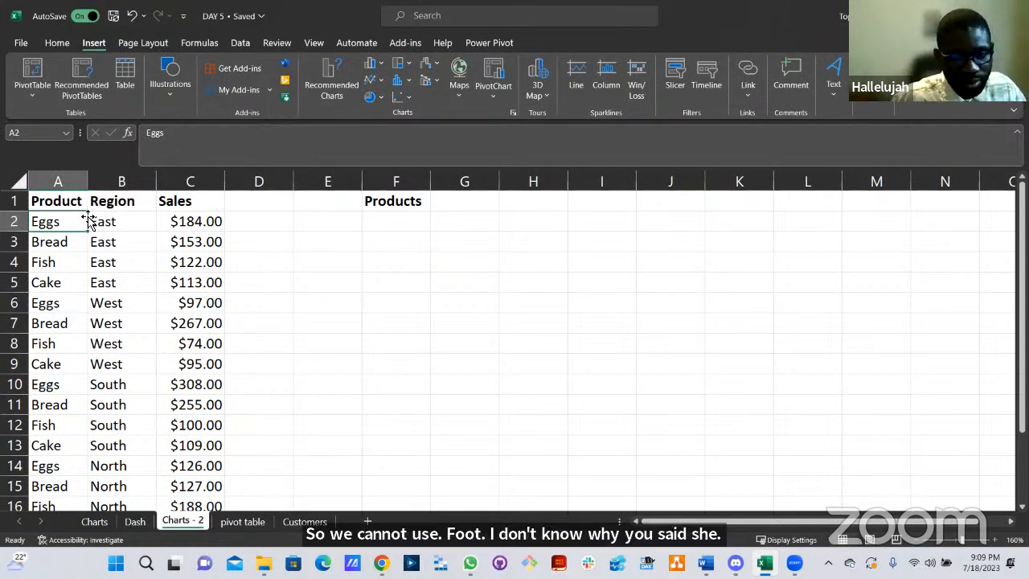
Copy all product names from A2:A17 and paste them under the Products heading starting at F2.
click(379, 221)
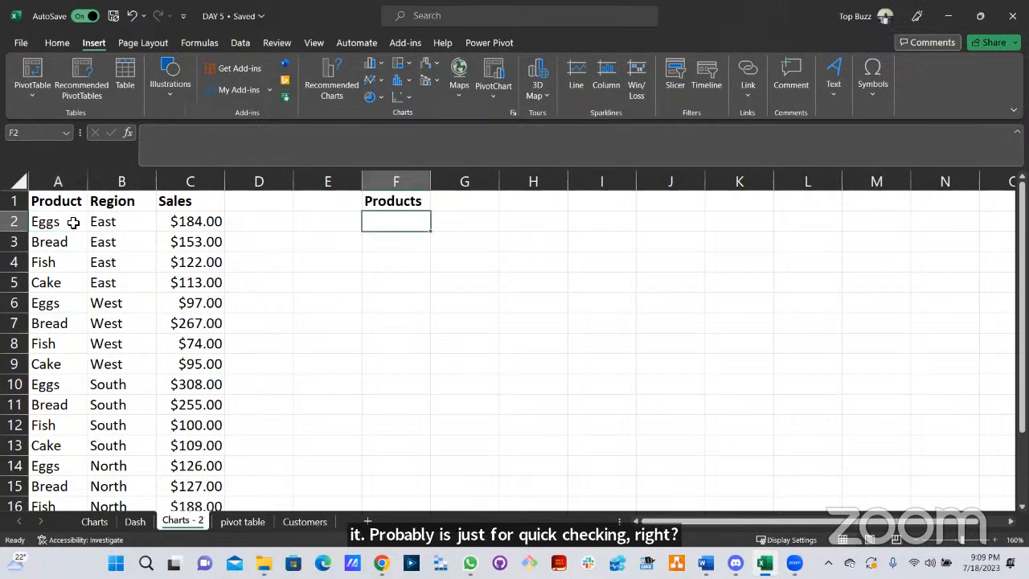
click(73, 222)
key(ctrl+shift+Down)
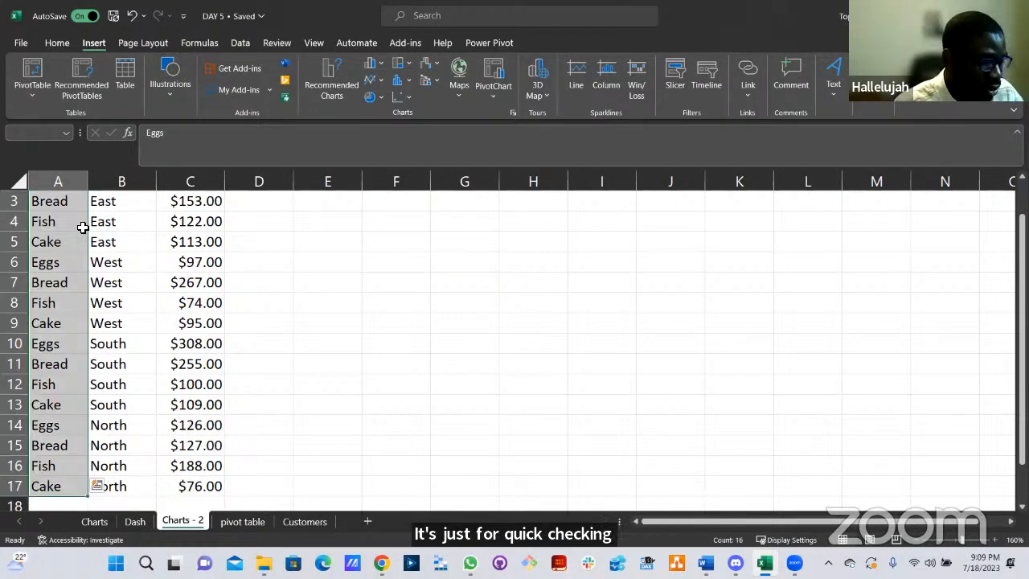
key(ctrl+c)
scroll(406, 233, up, 1)
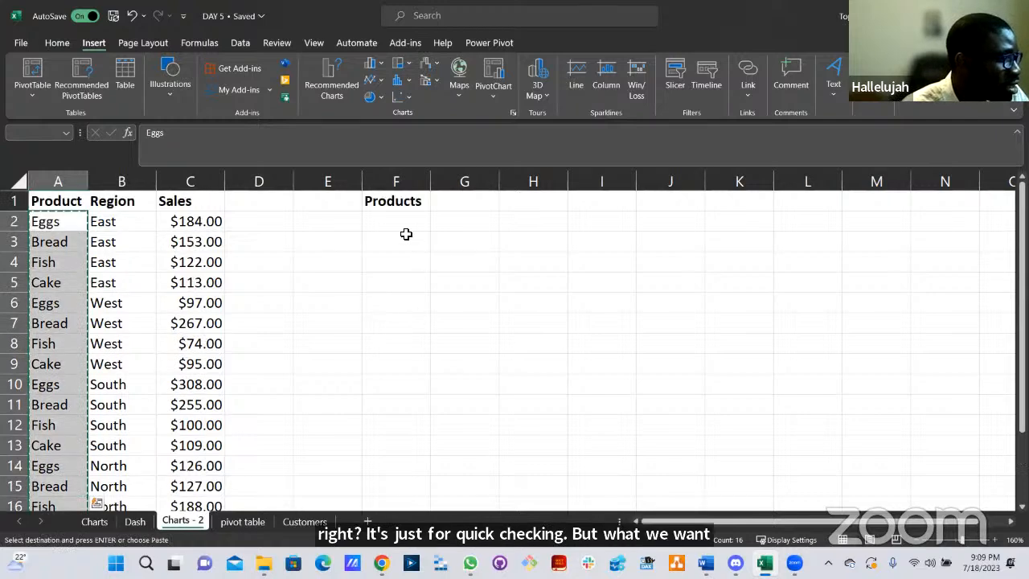
click(403, 226)
key(ctrl+v)
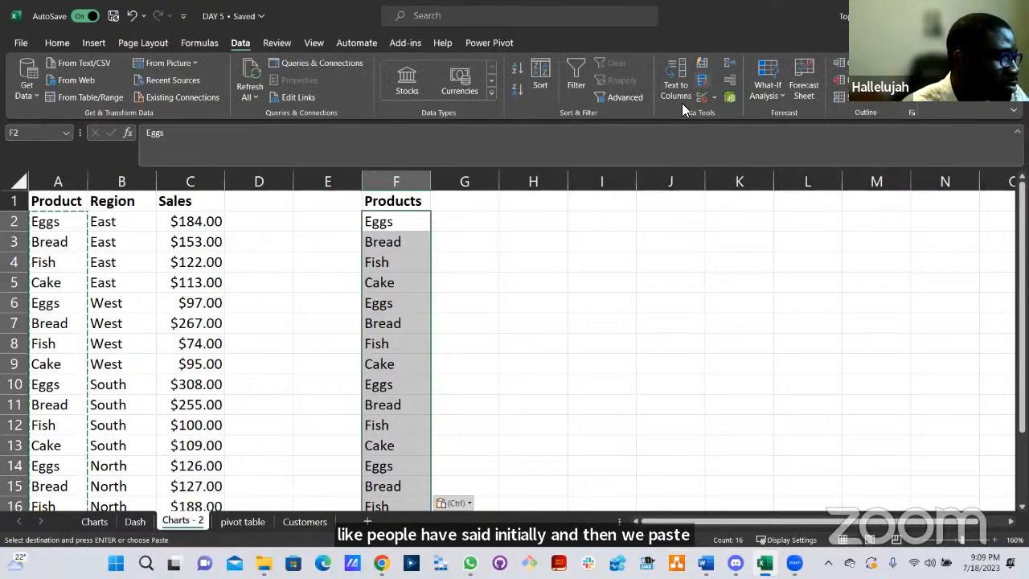
Remove the duplicates from the pasted product list in column F.
click(701, 79)
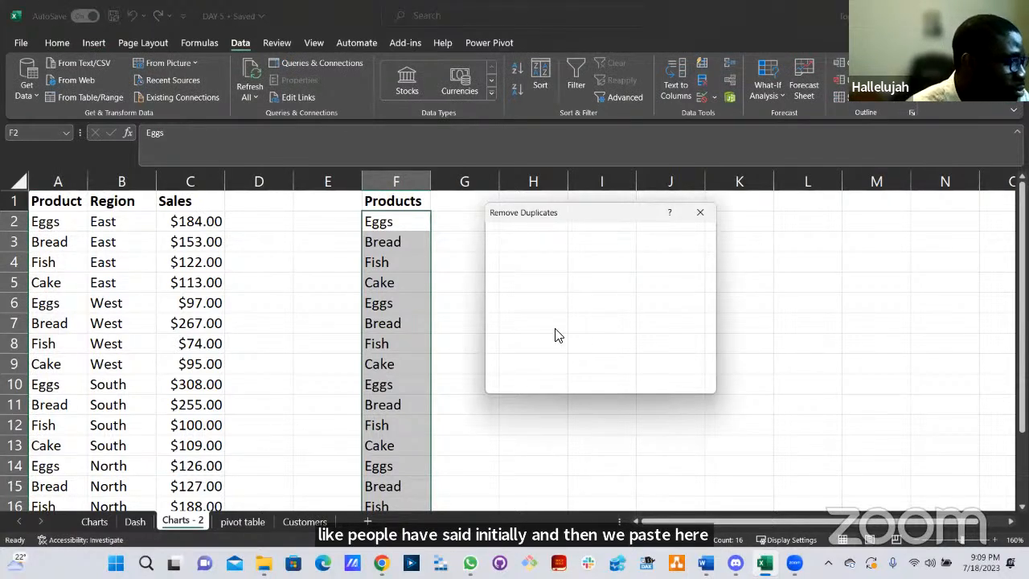
click(632, 376)
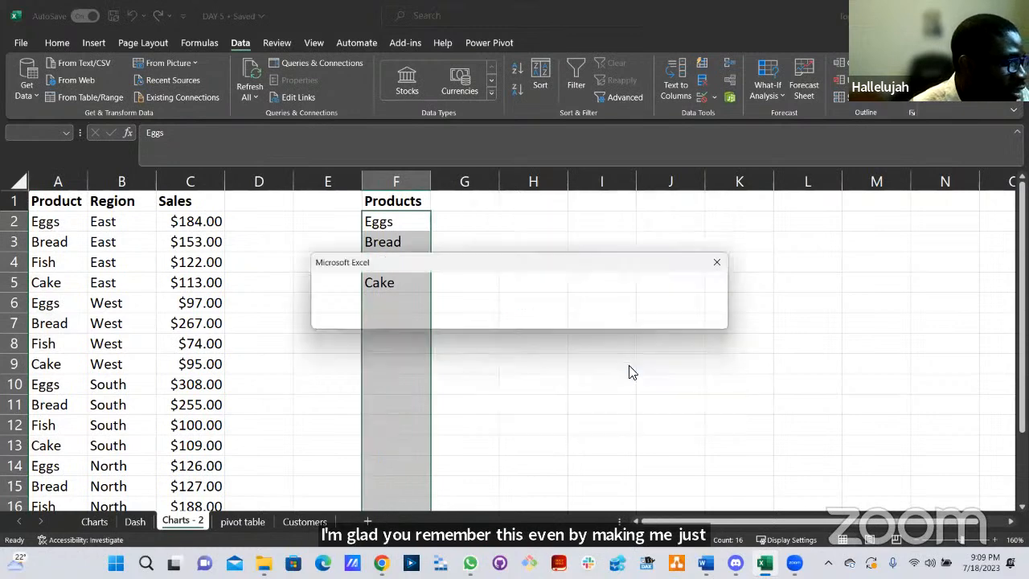
click(529, 322)
click(446, 230)
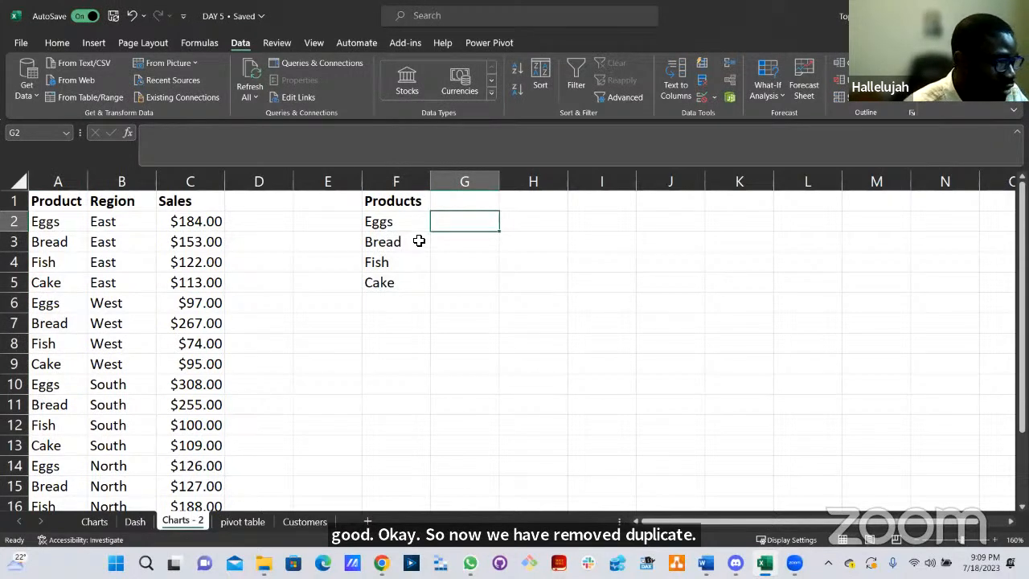
Enter the heading Sales in cell G1 beside the Products heading.
click(456, 202)
text(S)
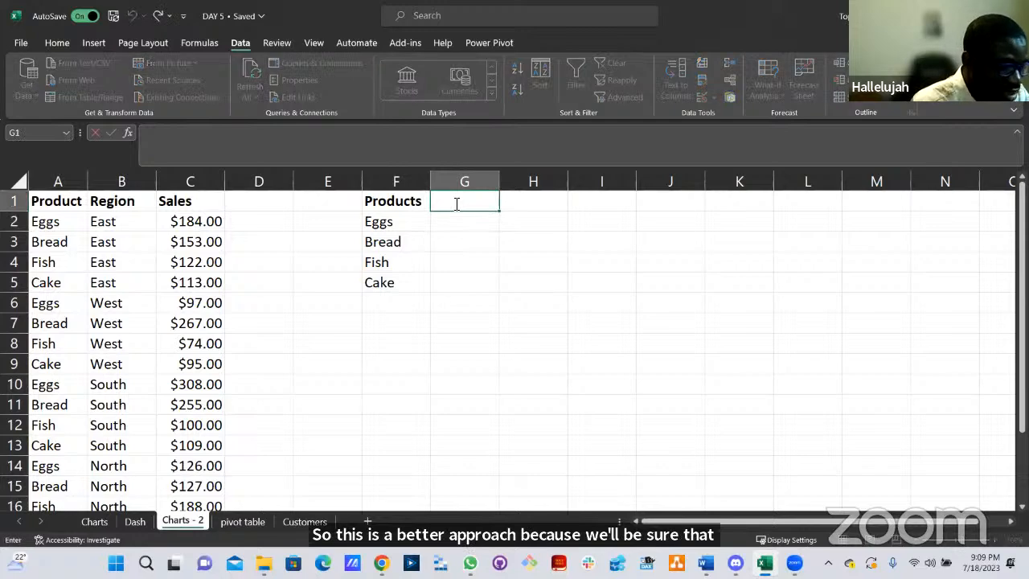
text(ales)
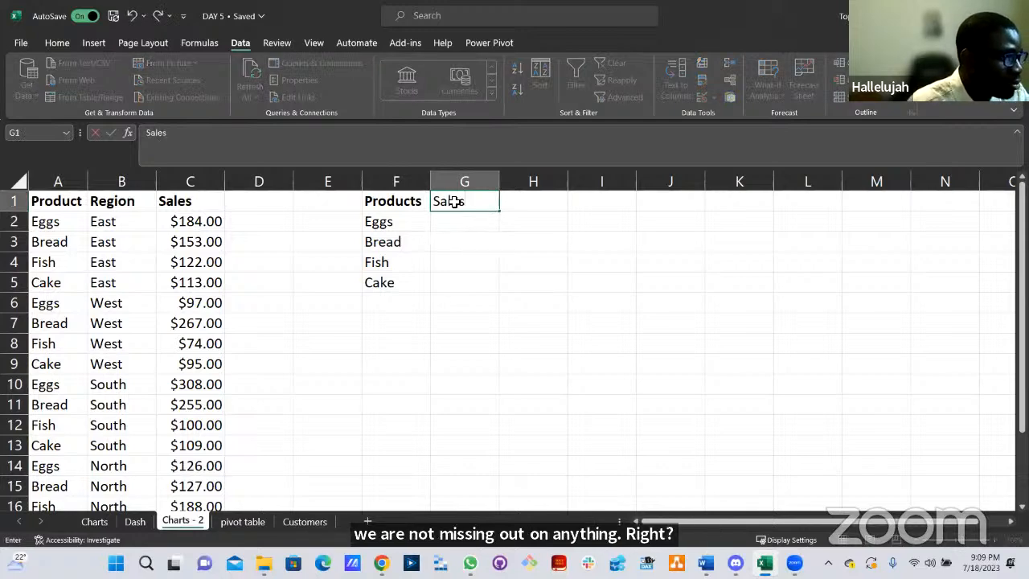
key(Return)
Enter the formula =SUMIF(A2:A17, F2, C2:C17) in cell G2 to total the sales for Eggs.
text(=)
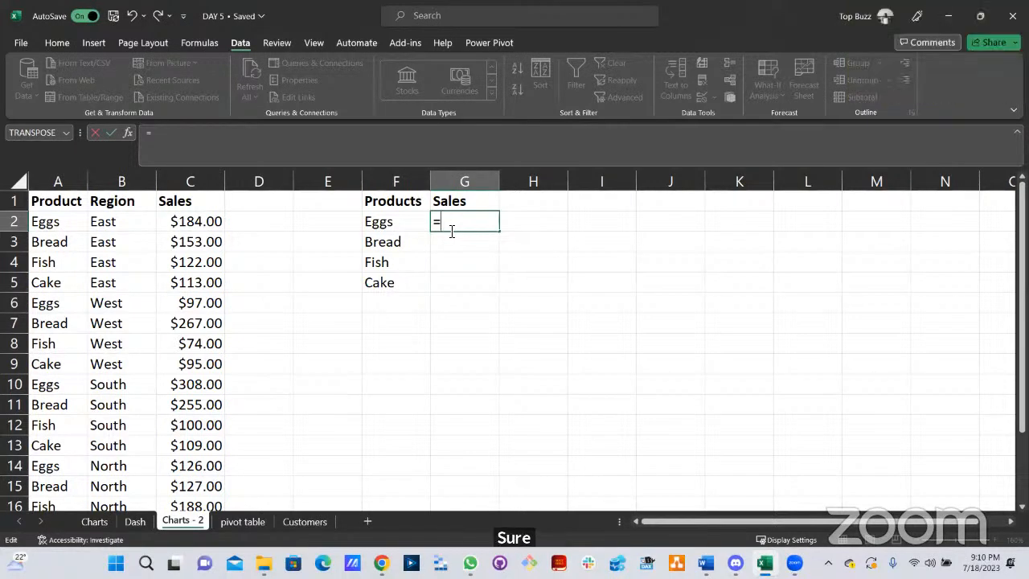
text(SUMIF()
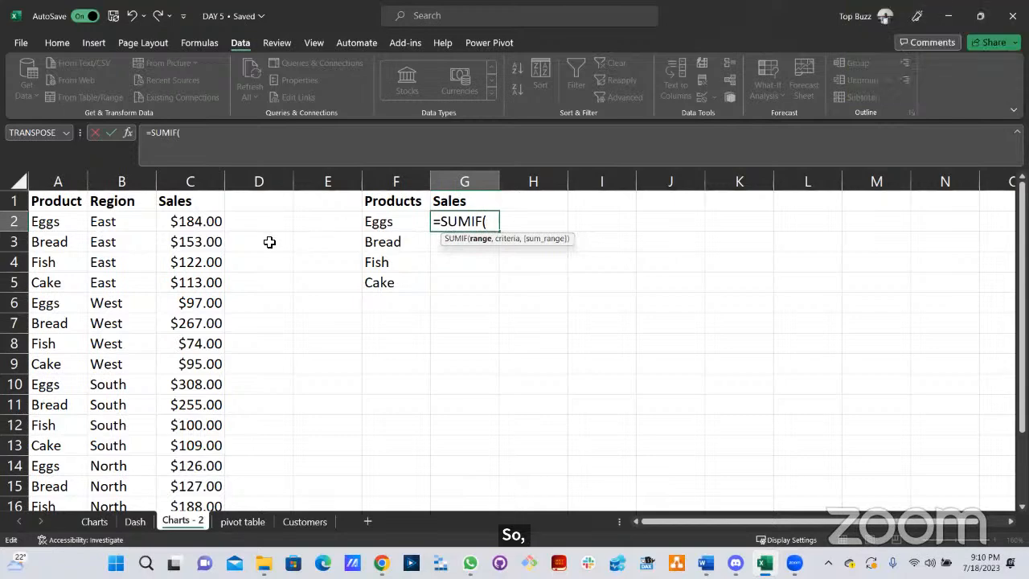
click(70, 221)
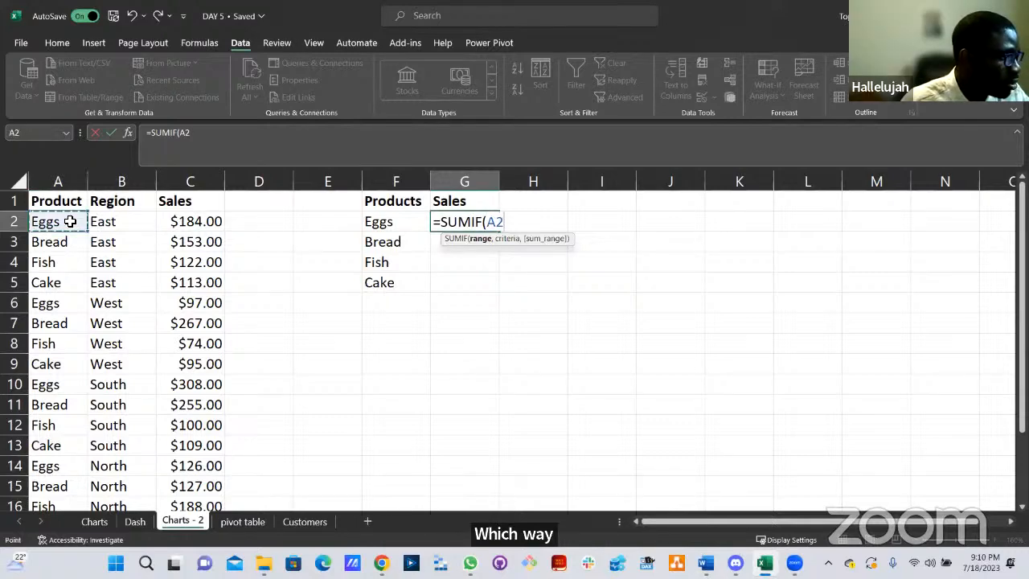
key(ctrl+shift+Down)
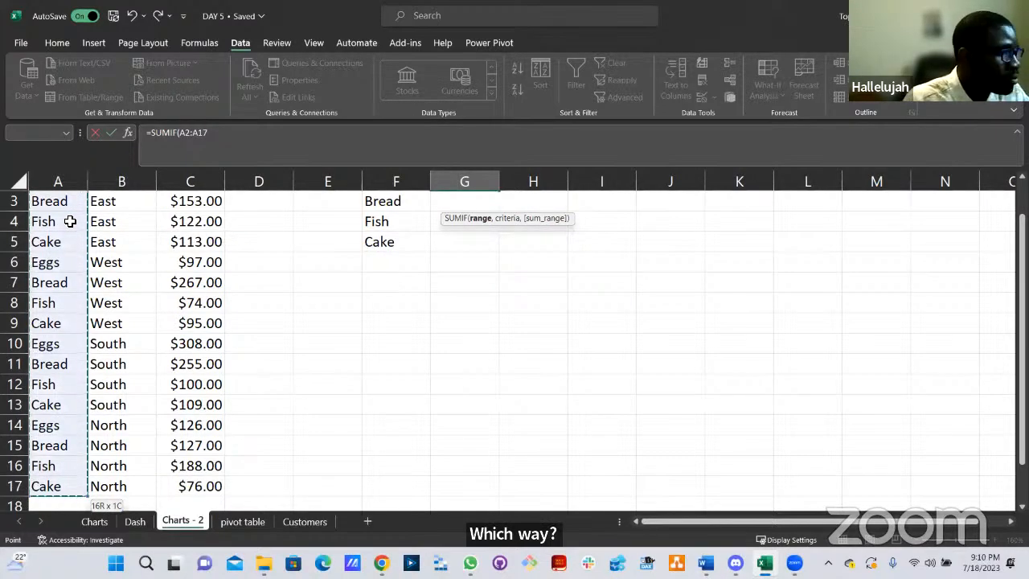
text(,)
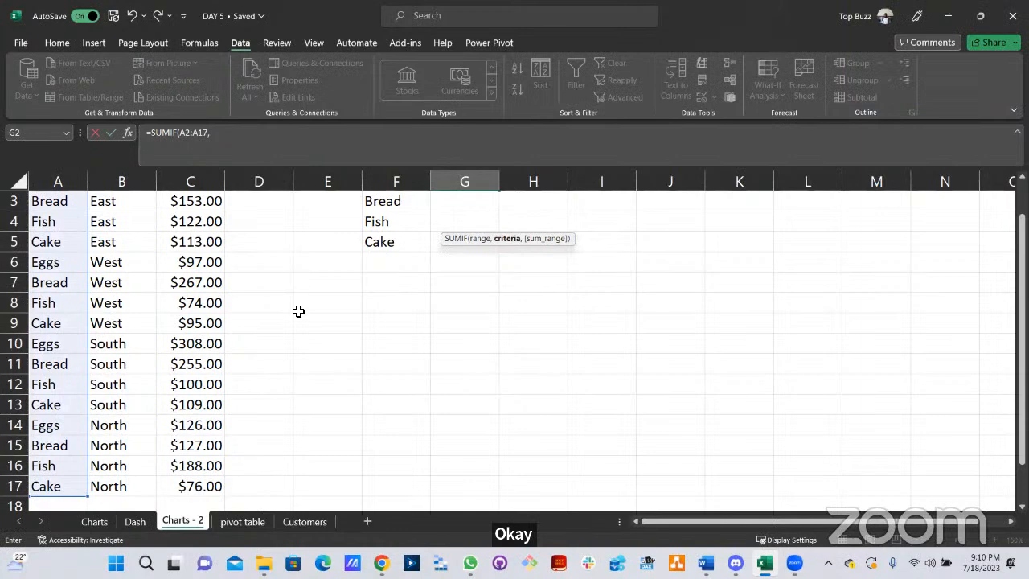
scroll(298, 311, up, 1)
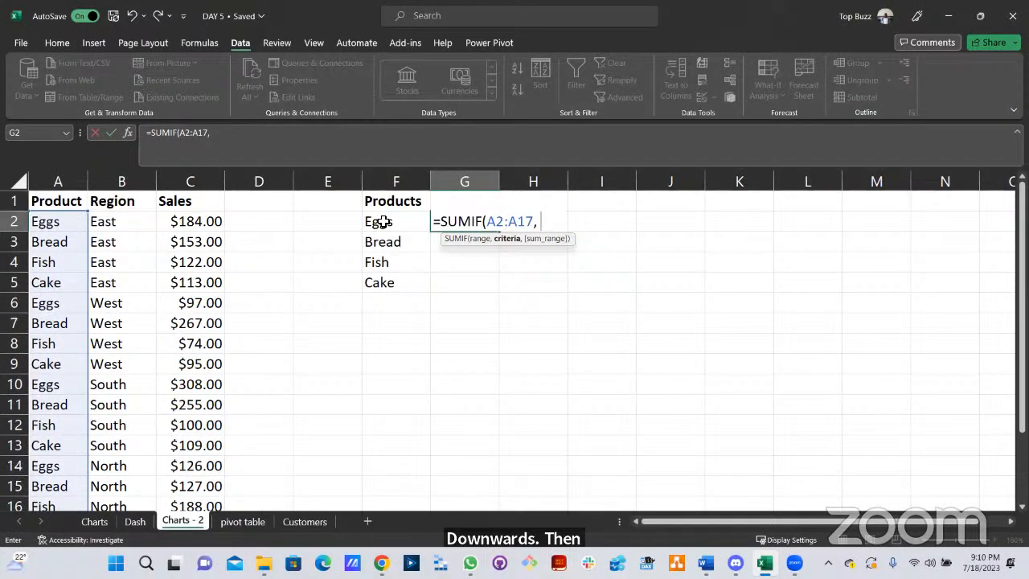
click(384, 222)
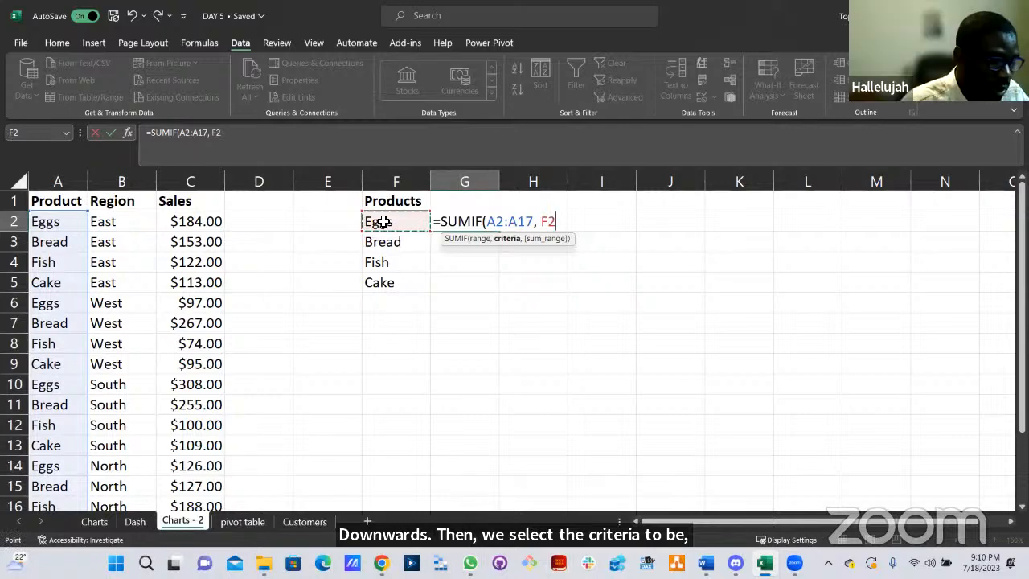
text(,)
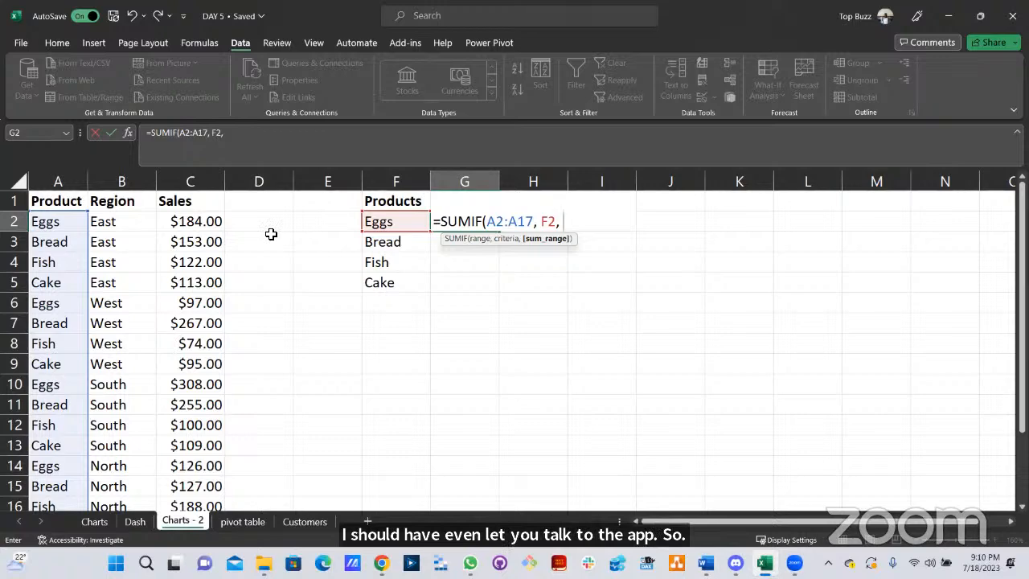
click(203, 223)
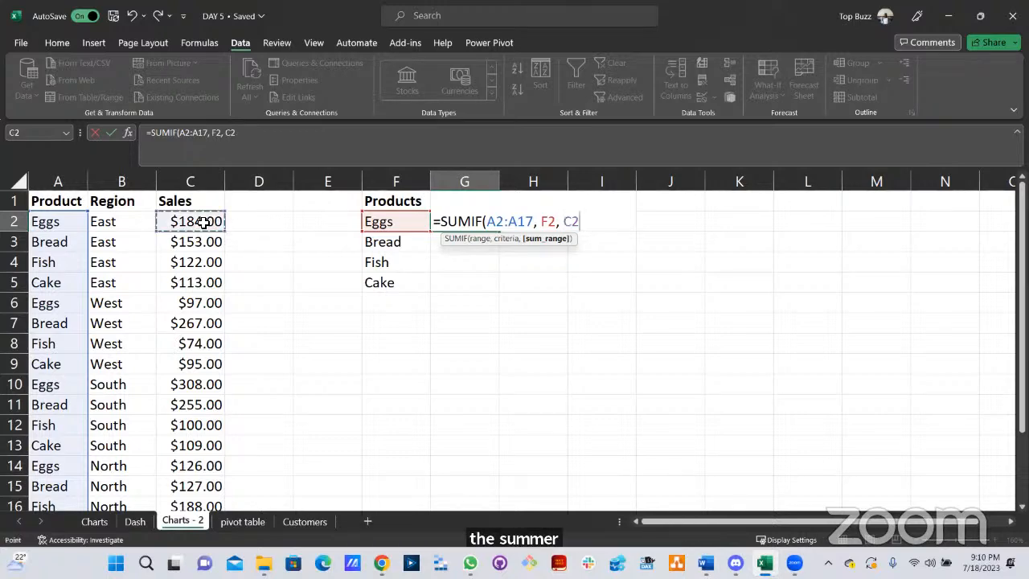
key(ctrl+shift+Down)
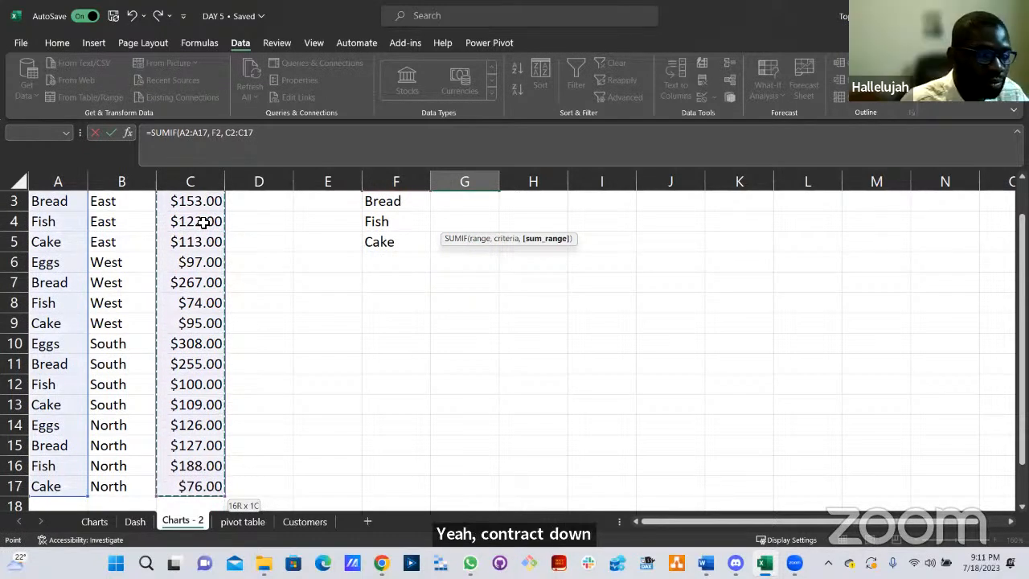
key(Return)
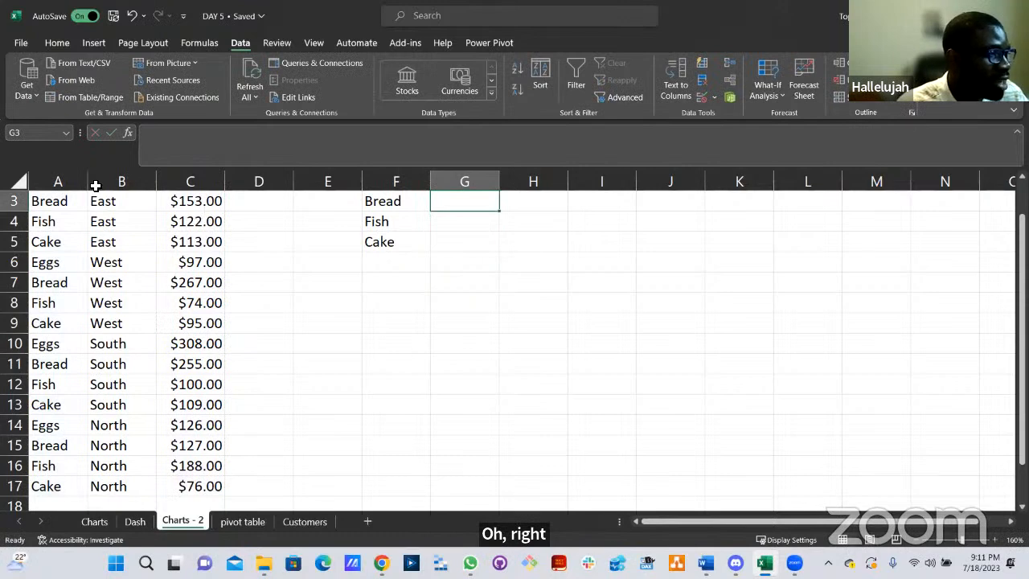
Fill the SUMIF formula from G2 down to G5 and inspect the copied formula in G3.
scroll(457, 281, up, 1)
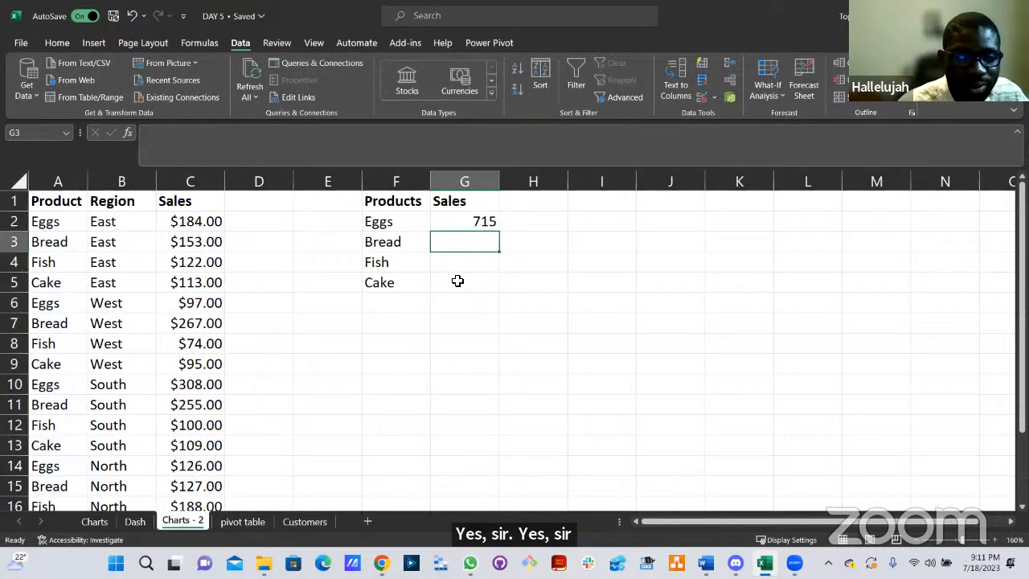
click(480, 221)
drag(498, 231, 491, 294)
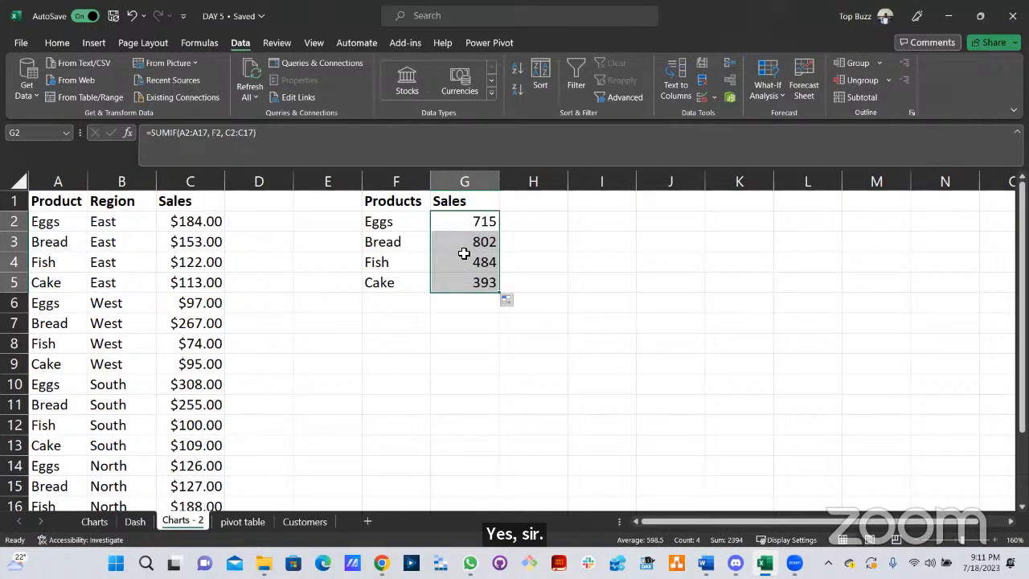
click(560, 235)
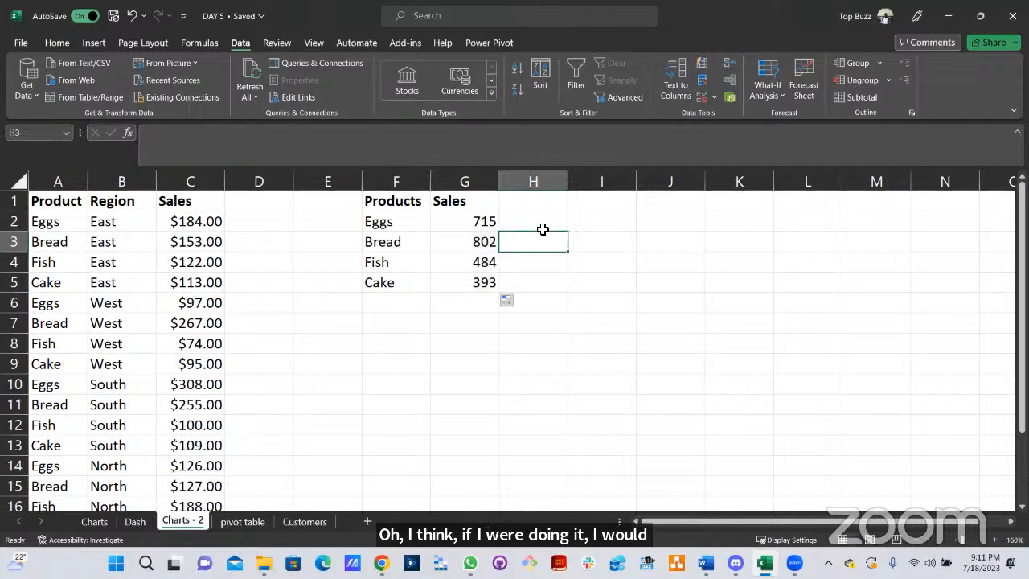
double_click(482, 245)
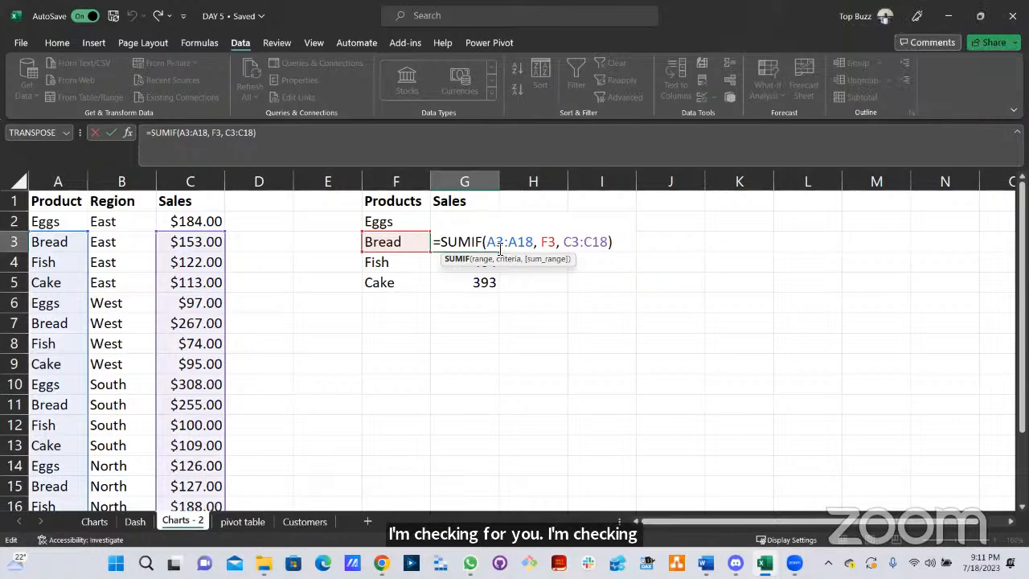
key(ctrl+Return)
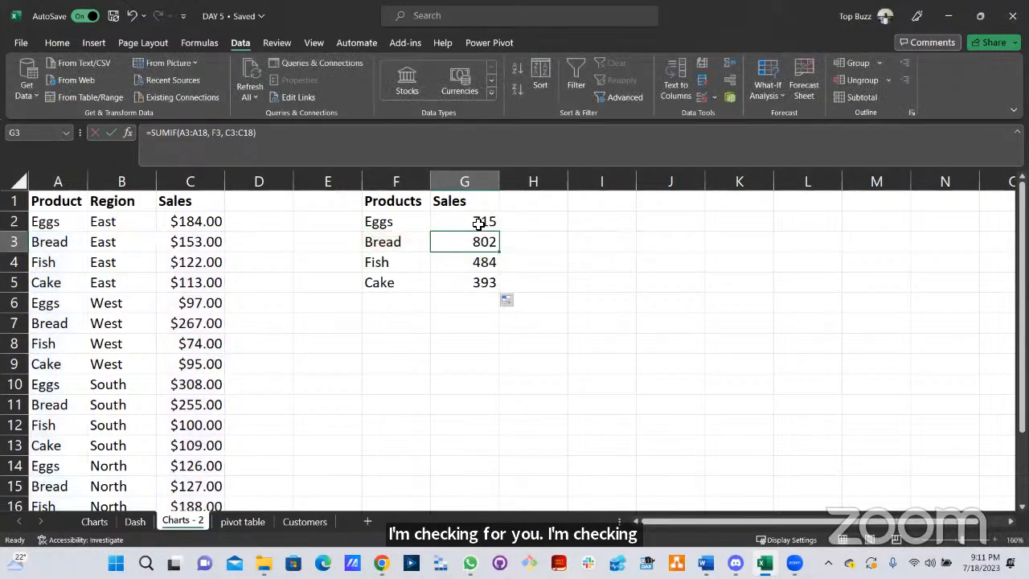
Make the sum range in G2's SUMIF formula absolute as $C$2:$C$17.
double_click(478, 223)
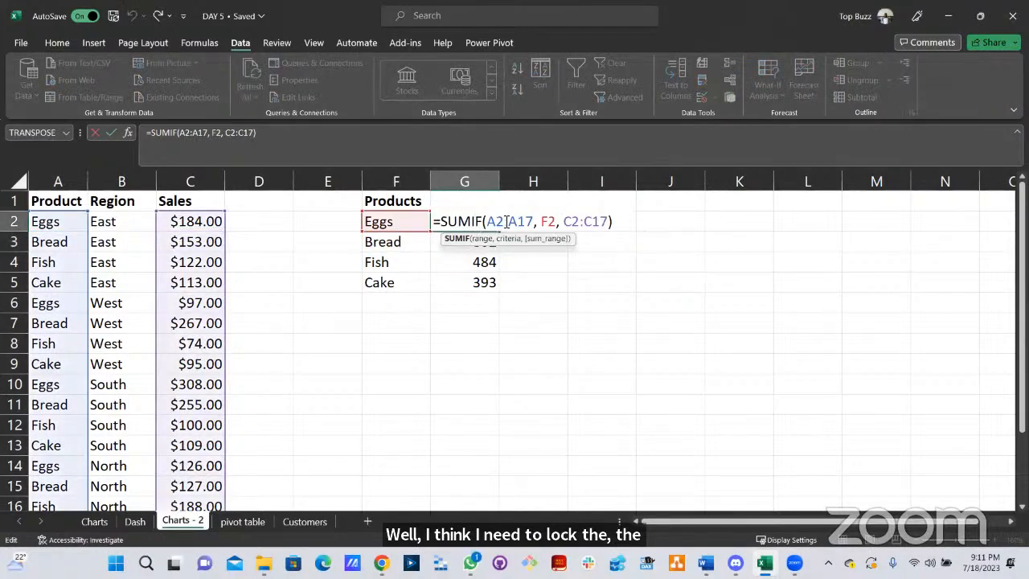
click(529, 221)
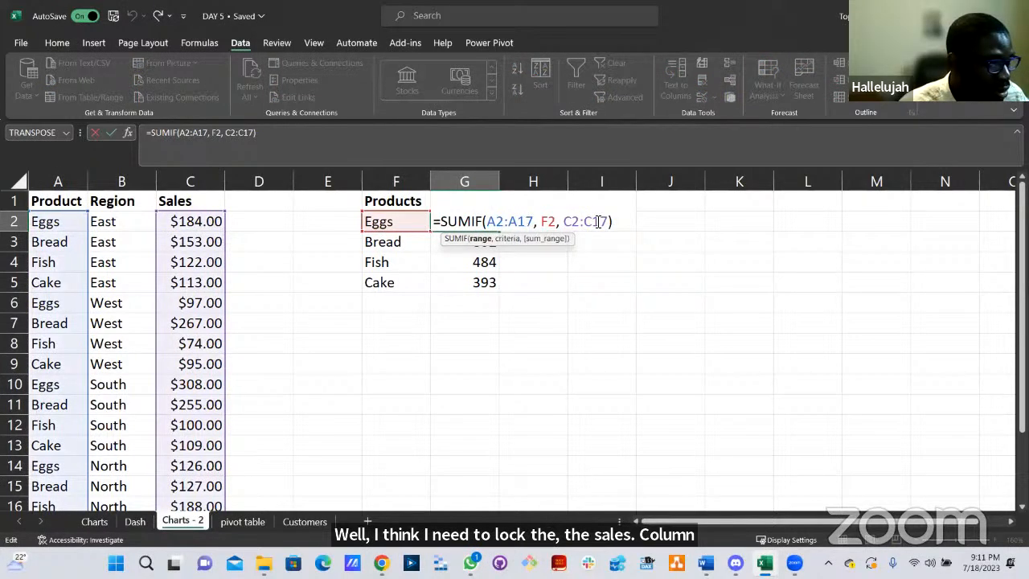
double_click(568, 221)
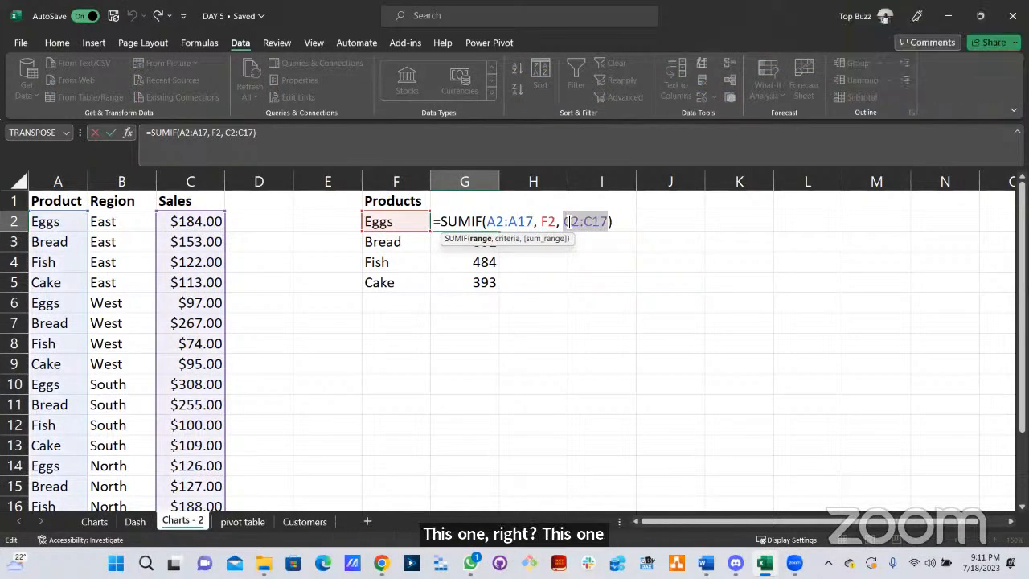
click(528, 221)
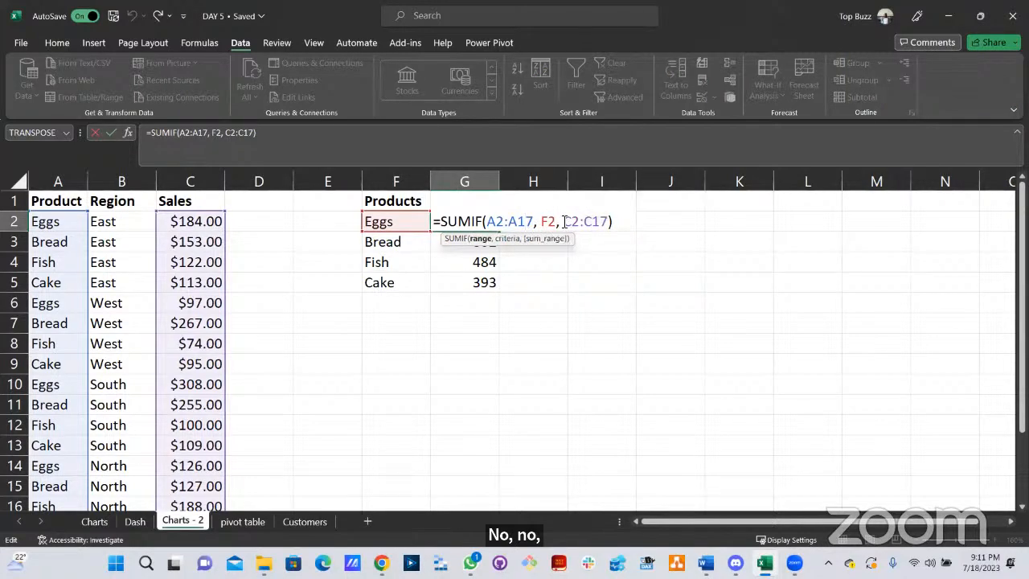
mouse_move(564, 221)
mouse_down()
mouse_move(609, 222)
mouse_move(561, 222)
mouse_up()
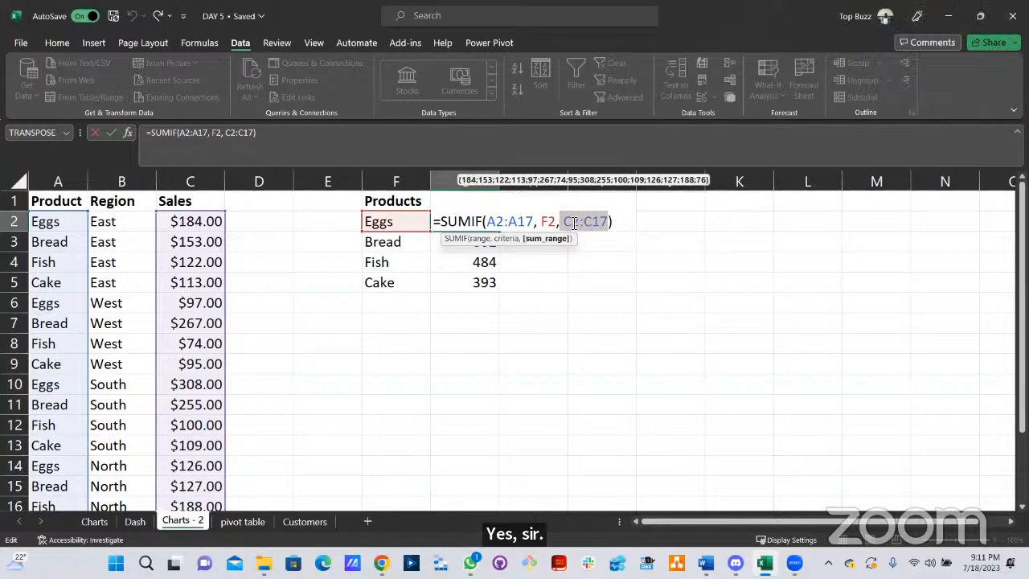
key(F4)
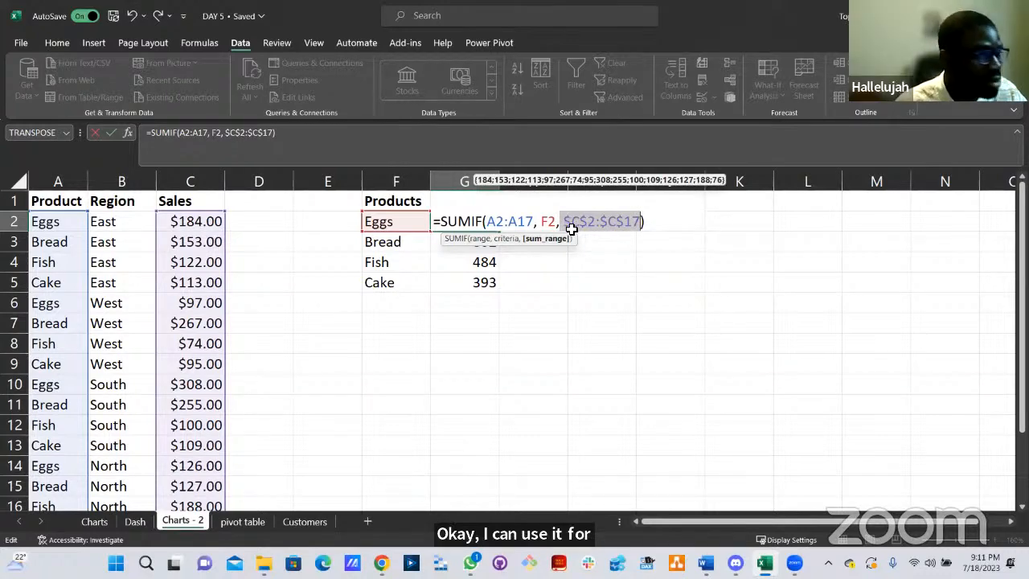
key(Return)
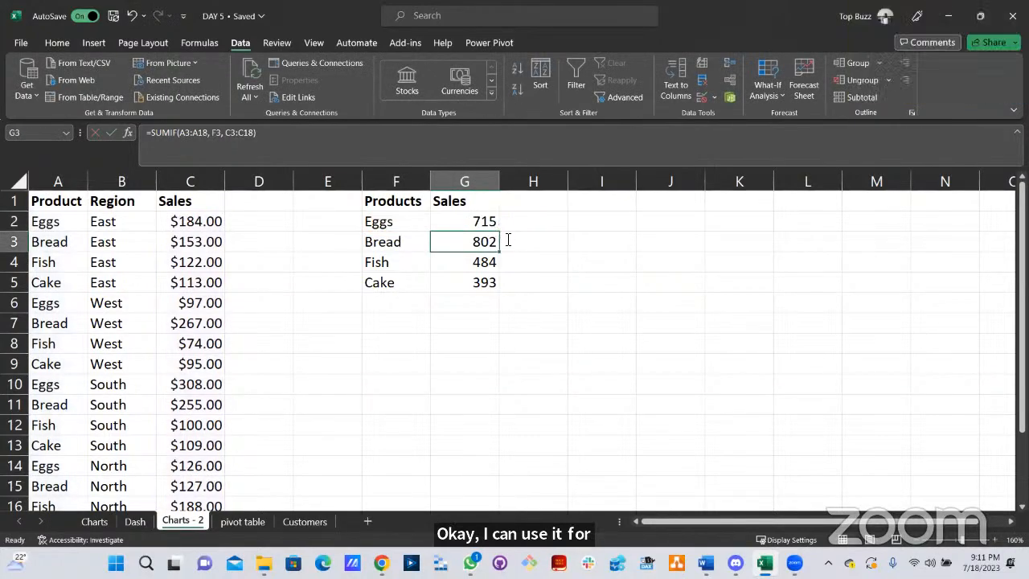
Copy the formula with the locked sum range from G2 down to G5 and check the ranges used in G3.
double_click(492, 223)
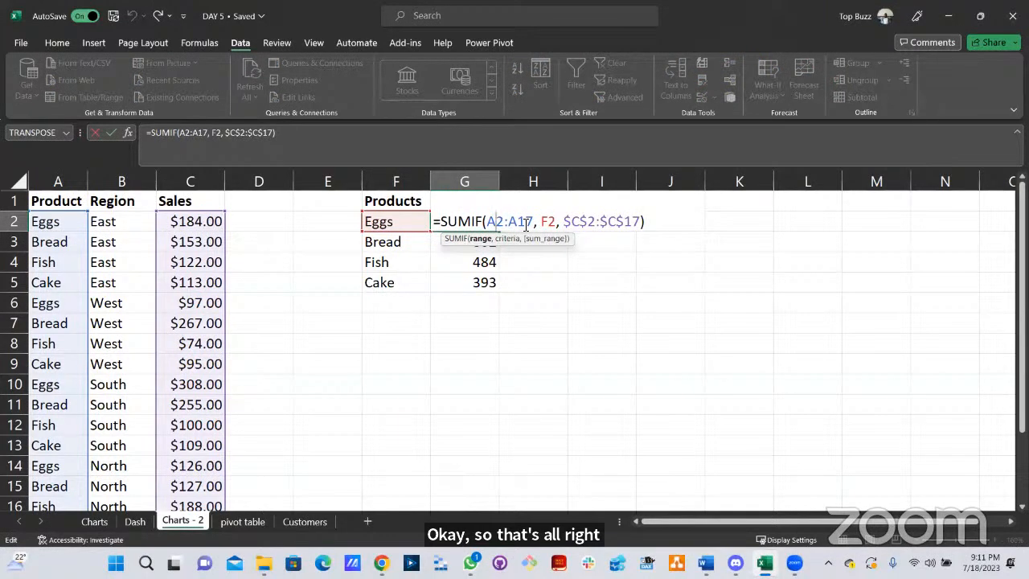
key(Escape)
drag(498, 236, 489, 281)
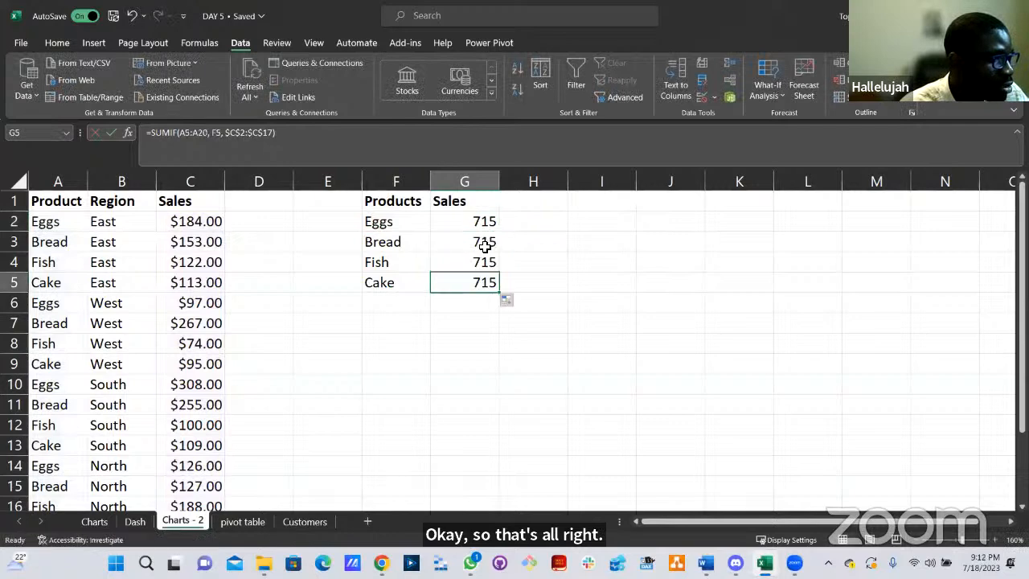
double_click(486, 242)
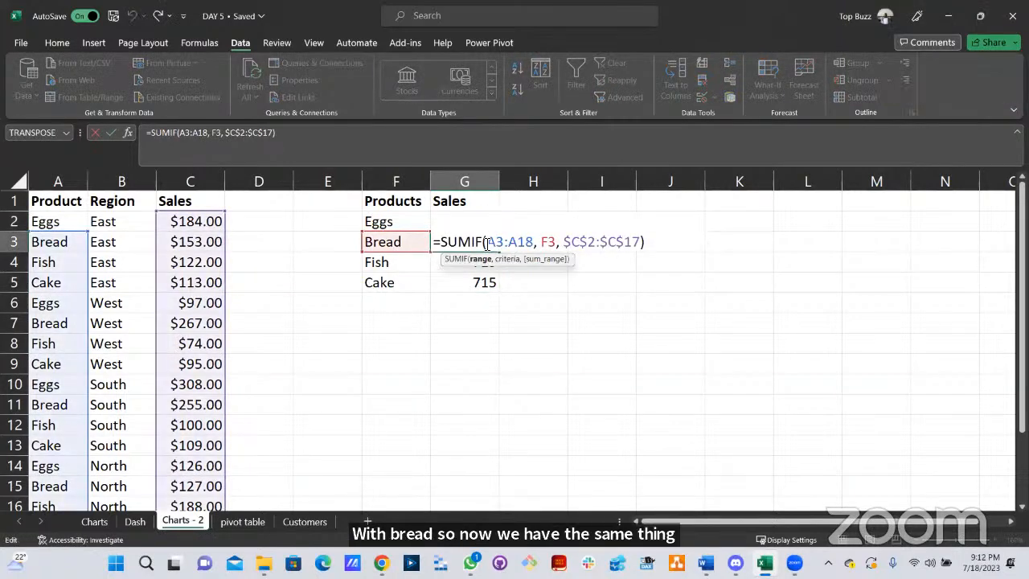
key(Escape)
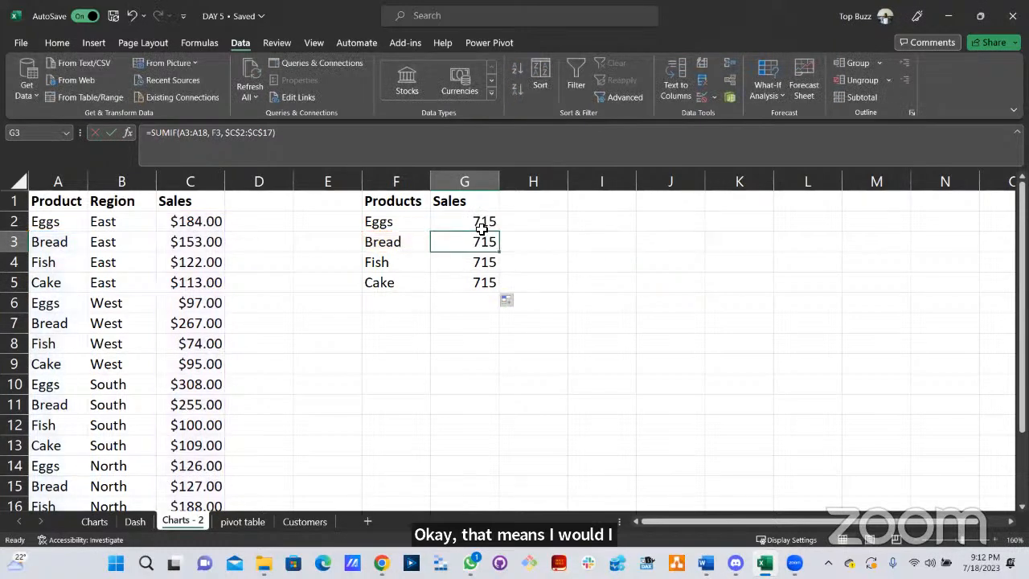
Make the criteria range in G2's SUMIF formula absolute as $A$2:$A$17.
click(514, 222)
double_click(514, 223)
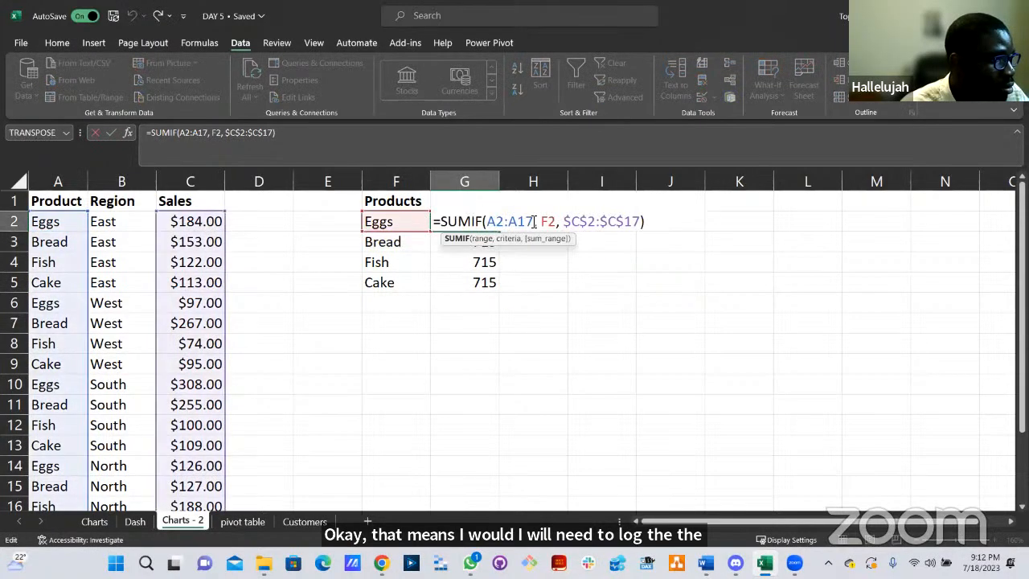
double_click(494, 221)
click(491, 222)
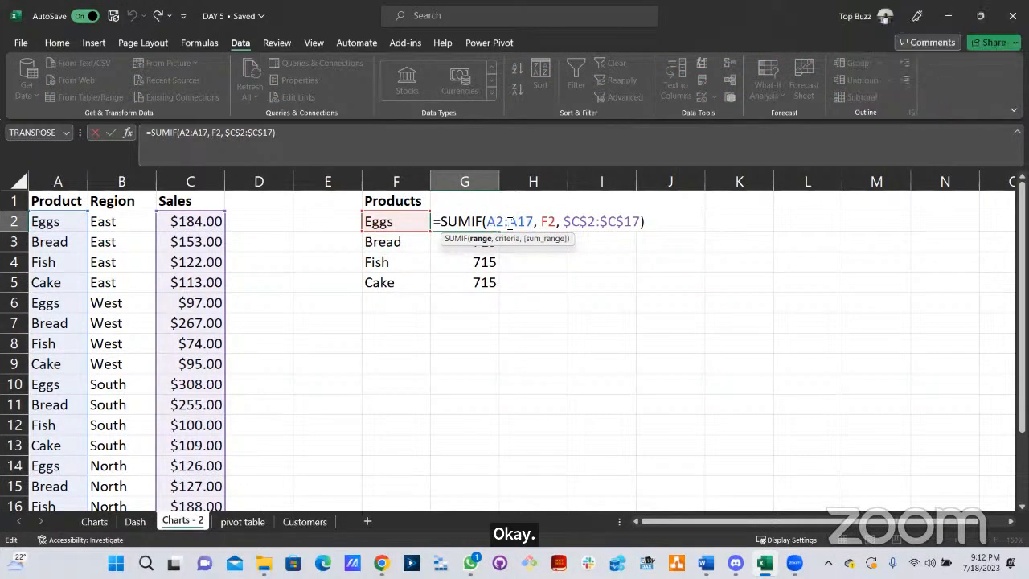
triple_click(535, 221)
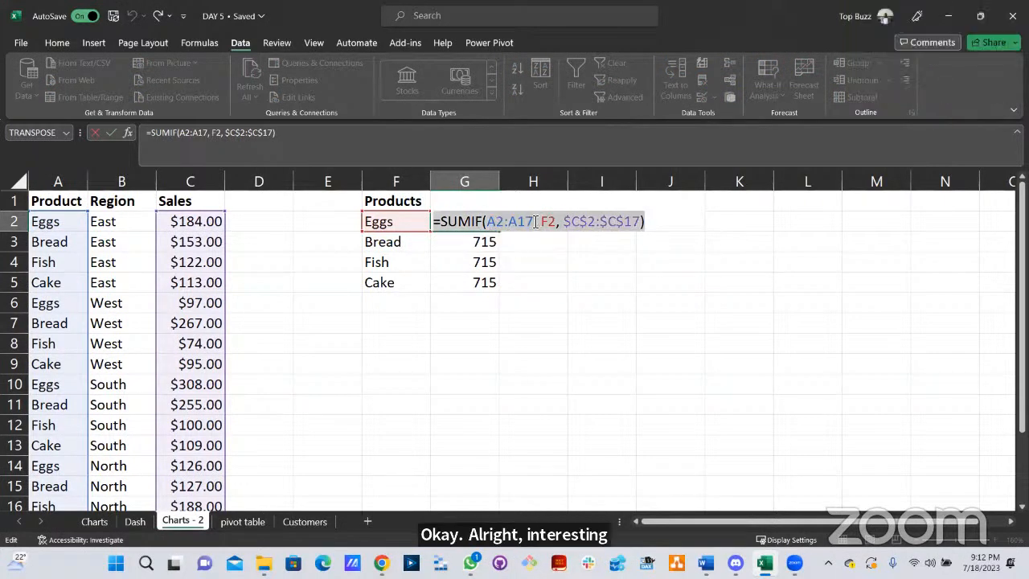
click(534, 221)
double_click(495, 222)
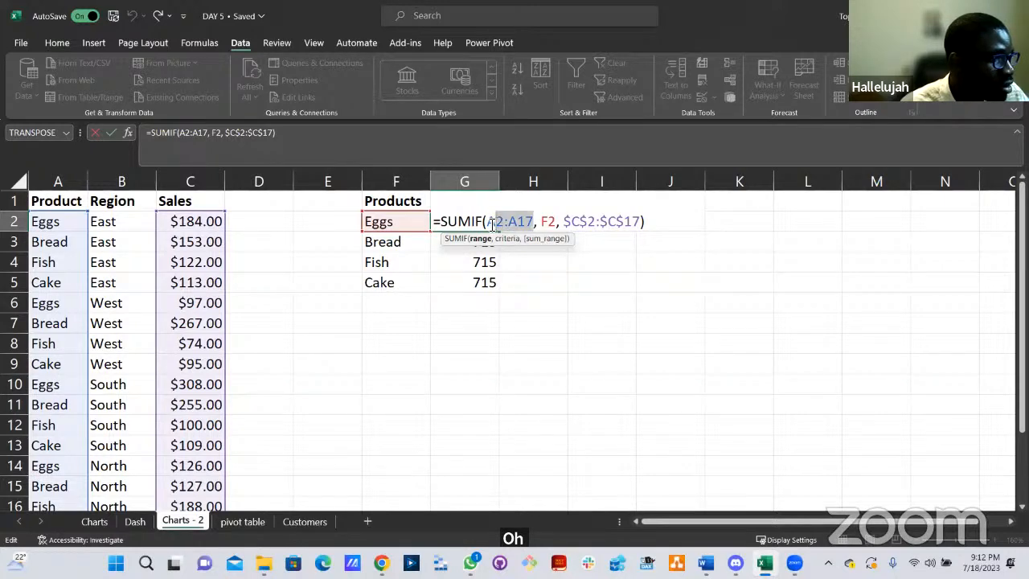
click(491, 221)
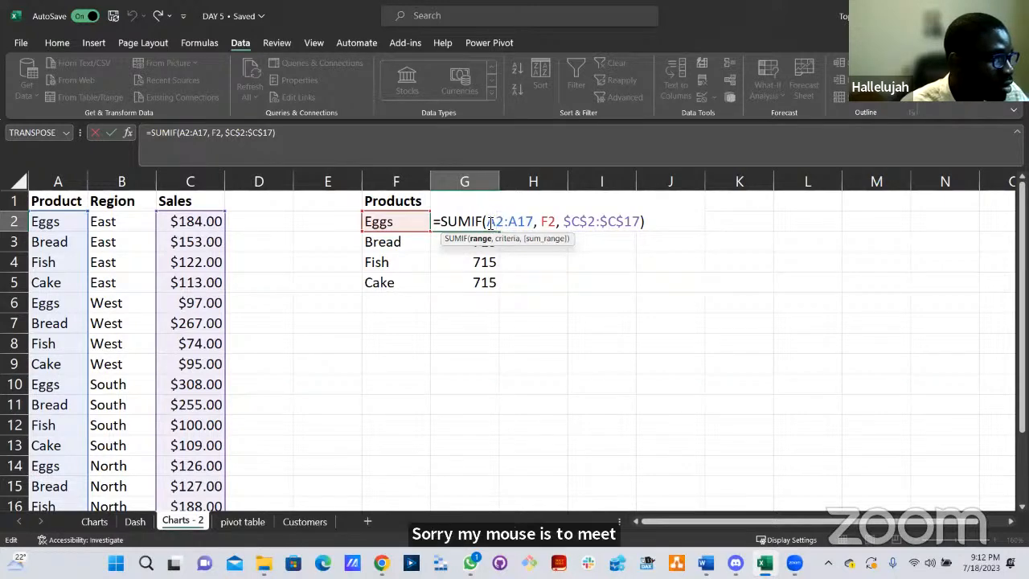
shift+click(530, 221)
click(532, 221)
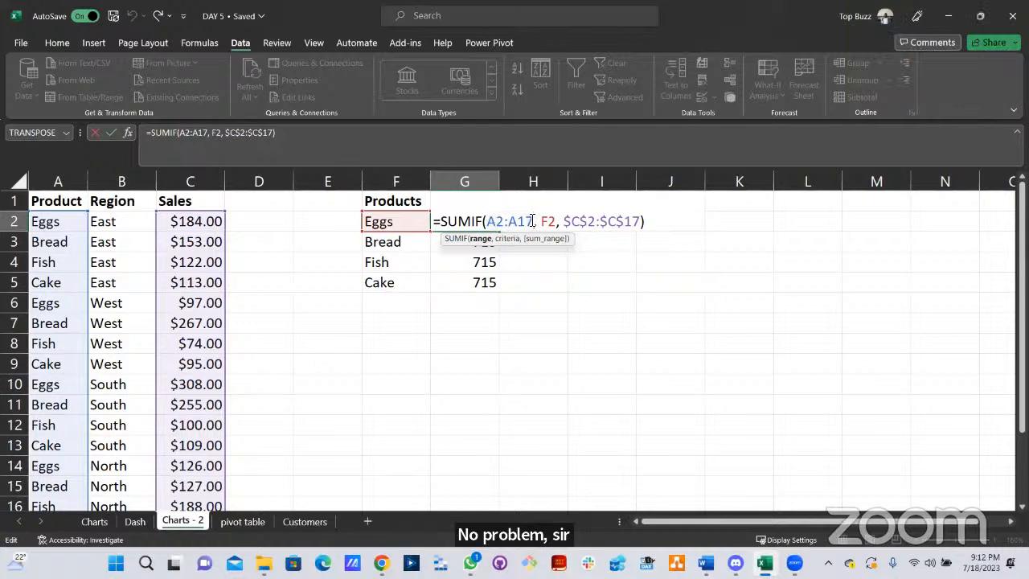
key(F4)
click(499, 221)
key(F4)
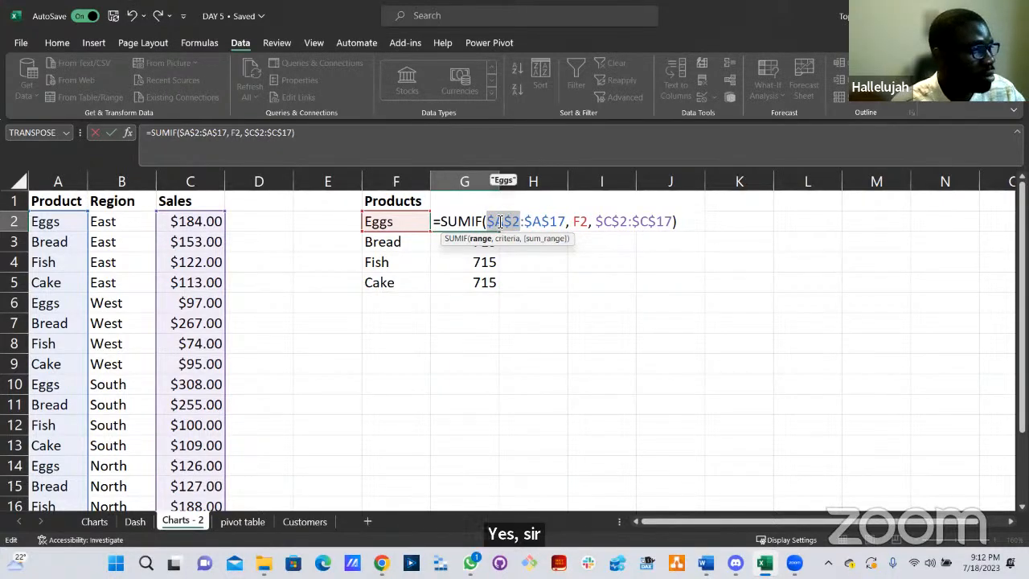
click(496, 223)
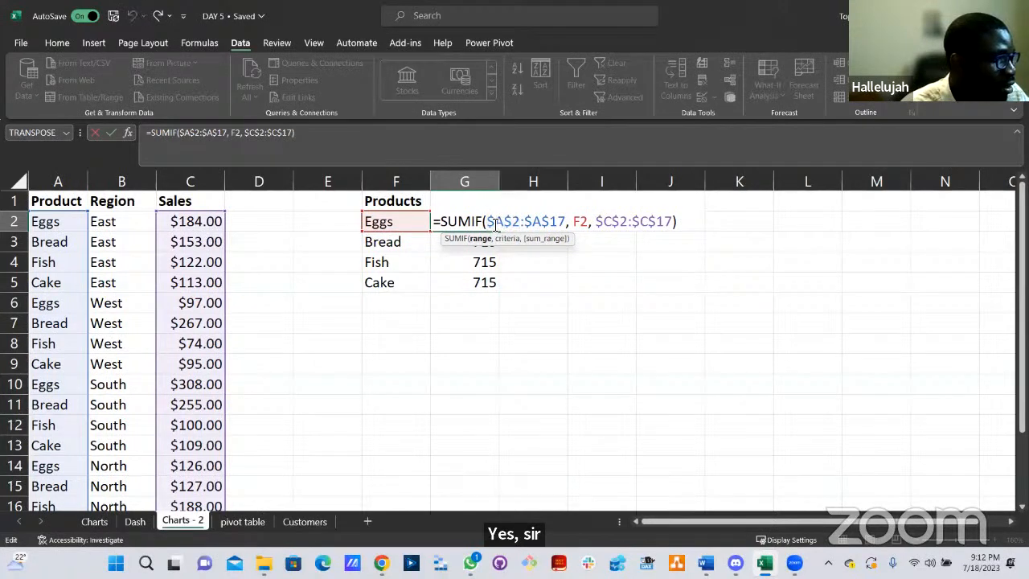
key(ctrl+Return)
Fill the SUMIF formula with both ranges locked from G2 down to G5 and check the copied formula in G4.
drag(499, 232, 494, 286)
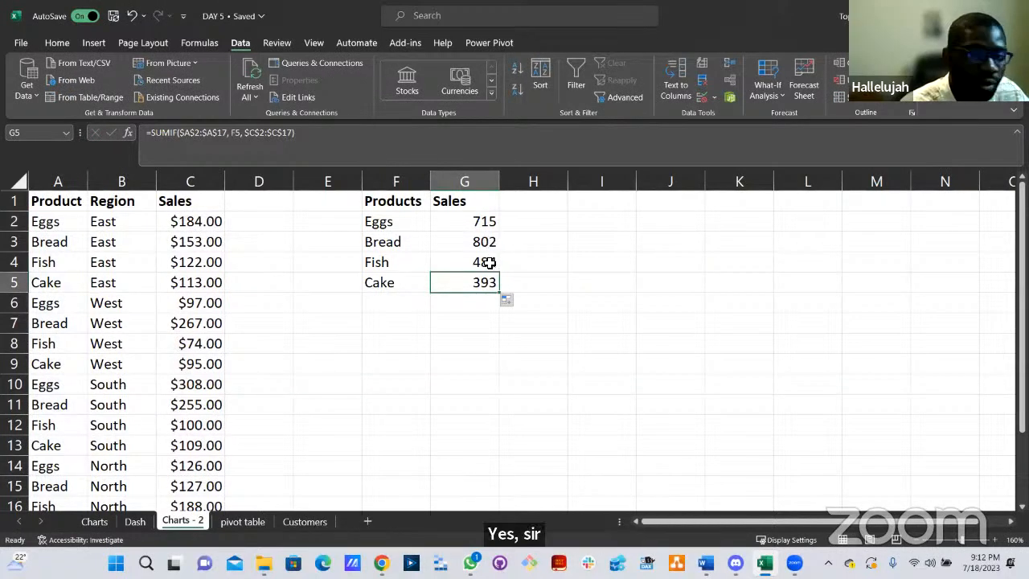
double_click(488, 263)
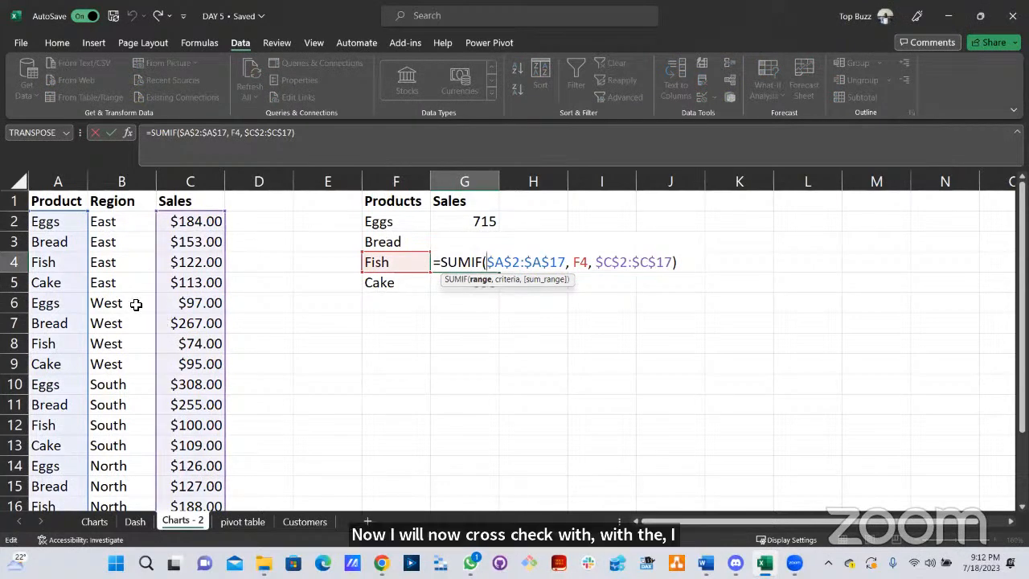
scroll(135, 287, down, 1)
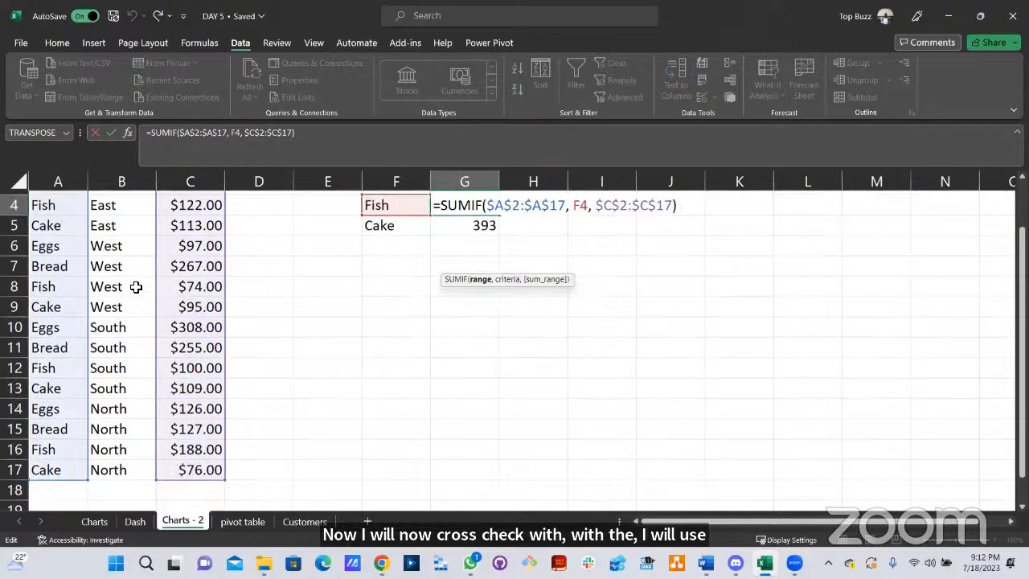
scroll(136, 287, up, 1)
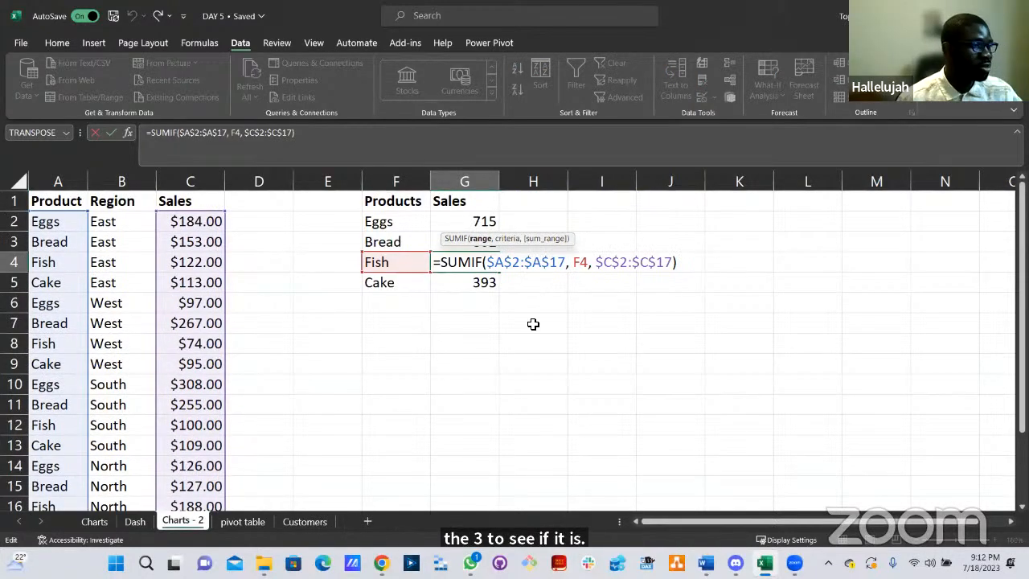
key(ctrl+Return)
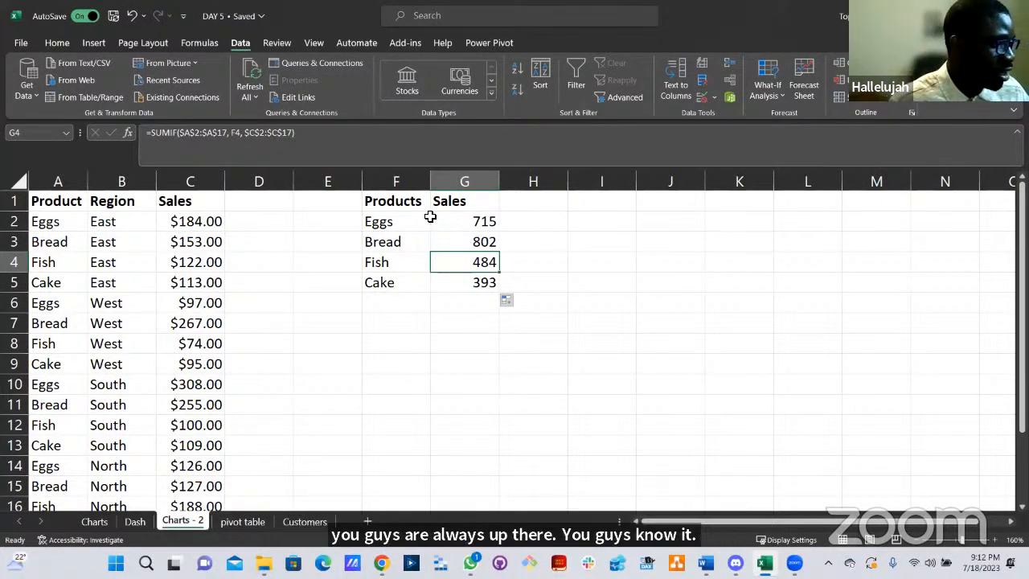
click(404, 201)
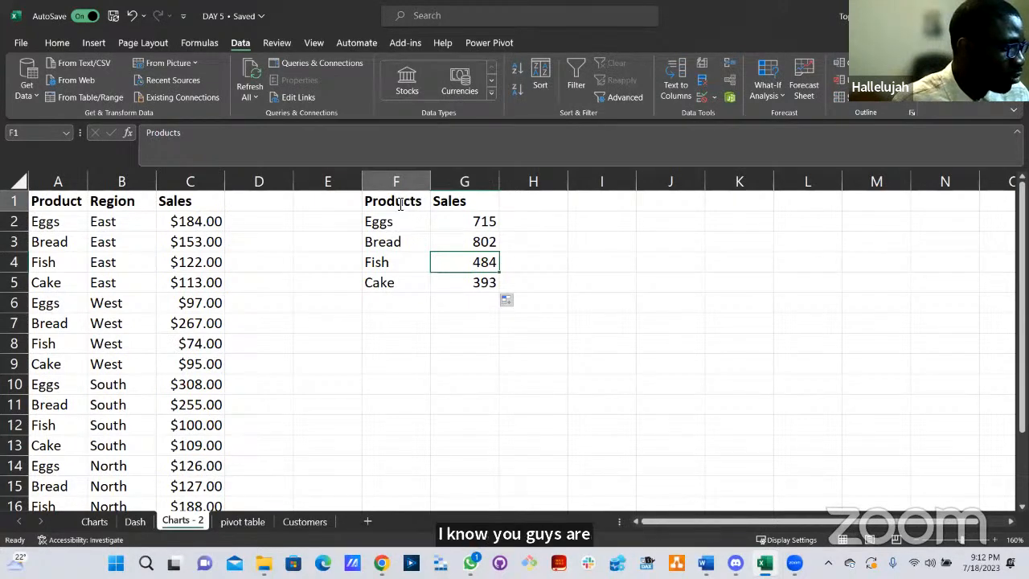
double_click(403, 202)
key(Escape)
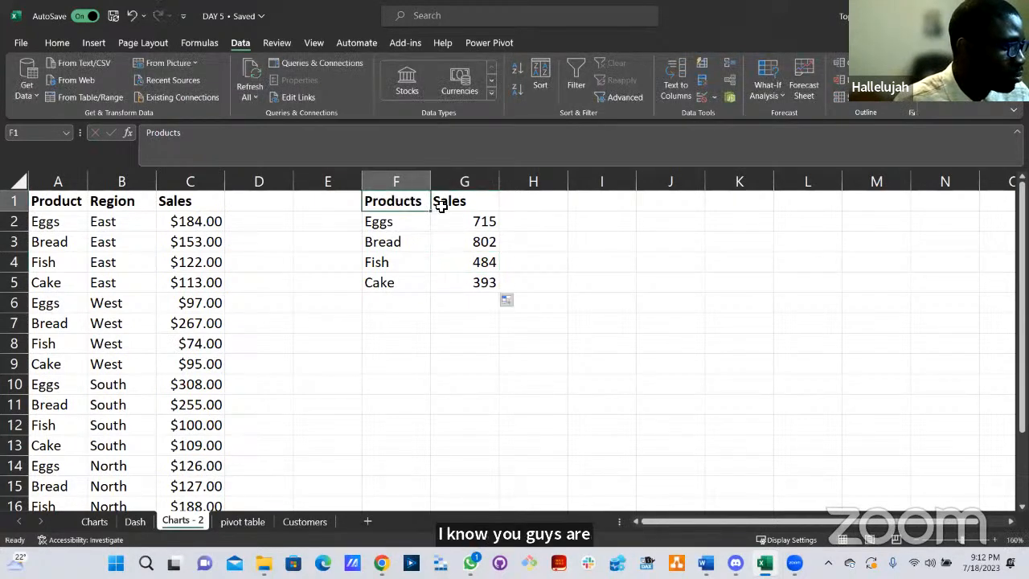
click(441, 212)
click(441, 206)
drag(442, 212, 408, 207)
key(Escape)
click(432, 204)
key(Escape)
shift+click(461, 202)
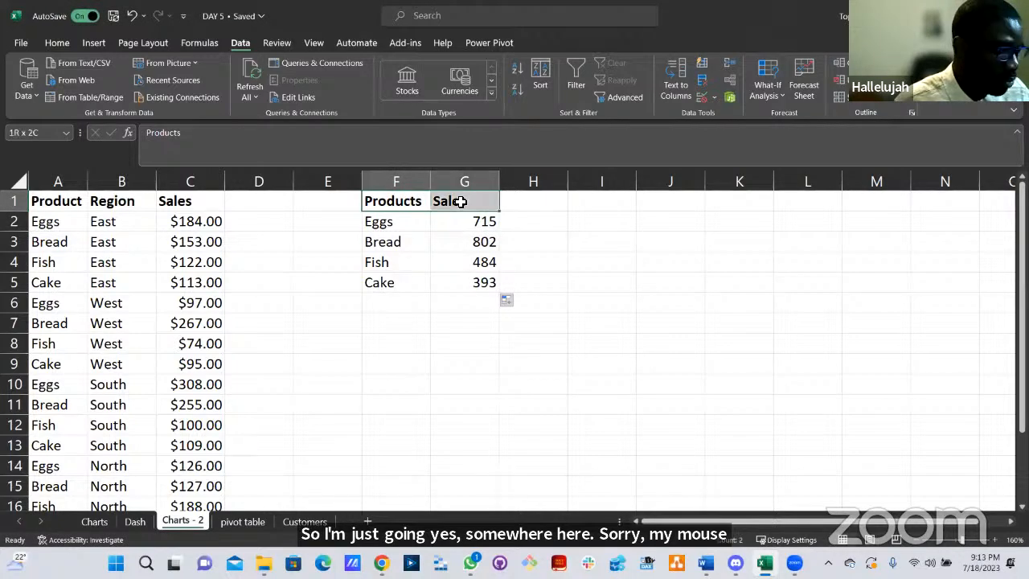
key(ctrl+c)
double_click(605, 208)
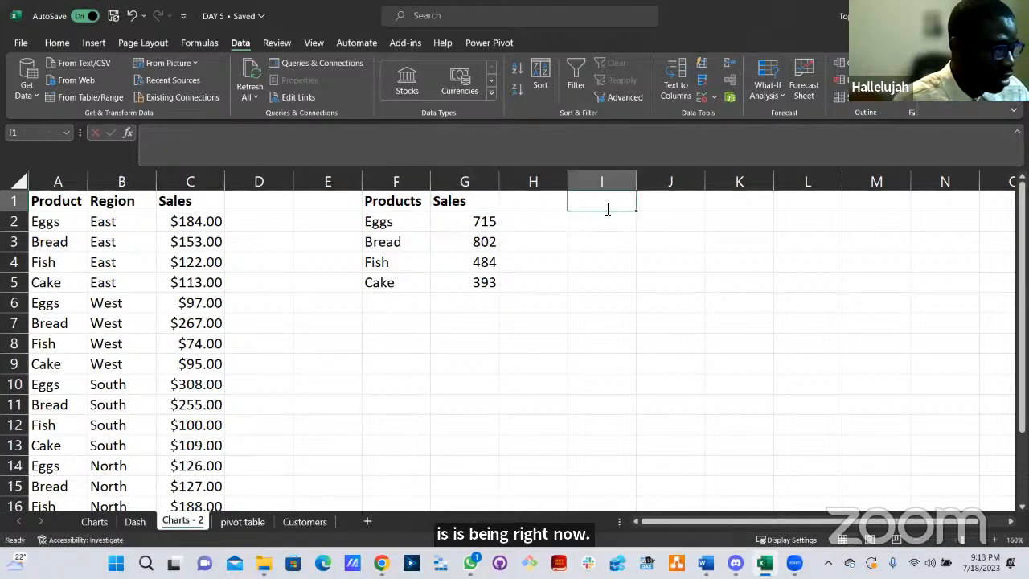
key(Escape)
Copy the Products and Sales headers from F1:G1 to I1:J1.
drag(395, 203, 471, 204)
key(ctrl+c)
click(596, 205)
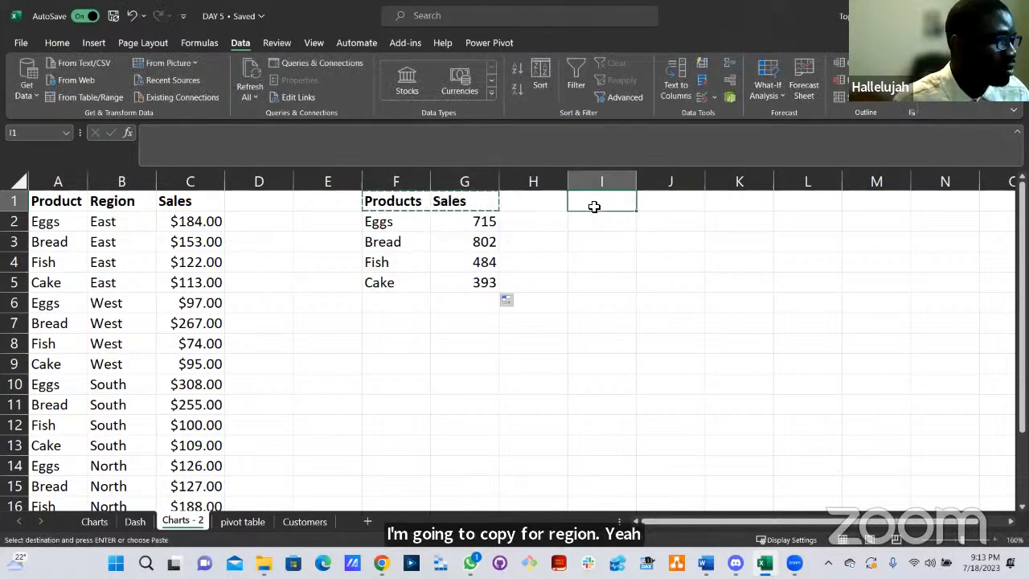
key(ctrl+v)
key(Escape)
Change the header in cell I1 to Region.
double_click(613, 204)
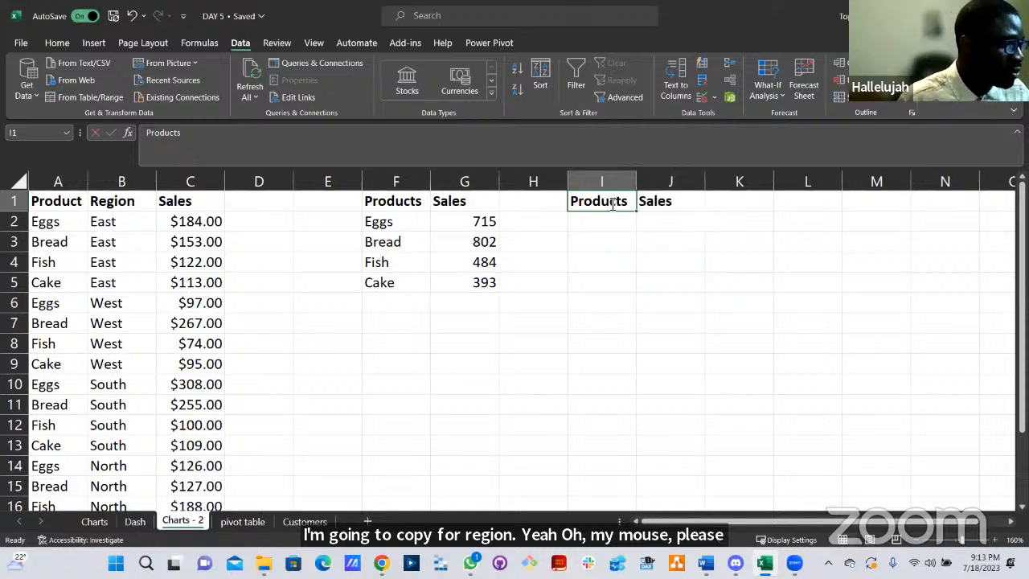
text(r)
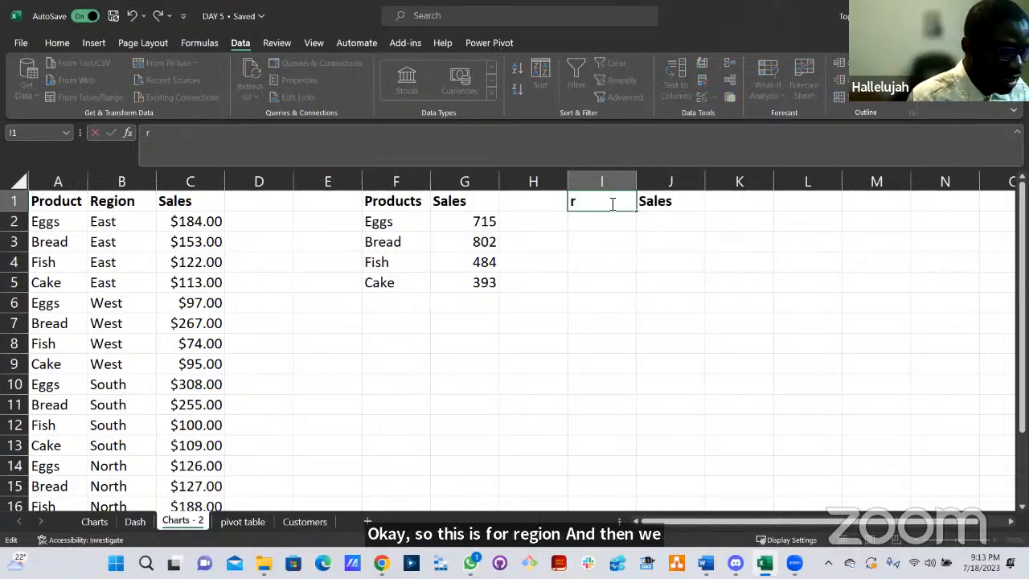
key(BackSpace)
text(Region)
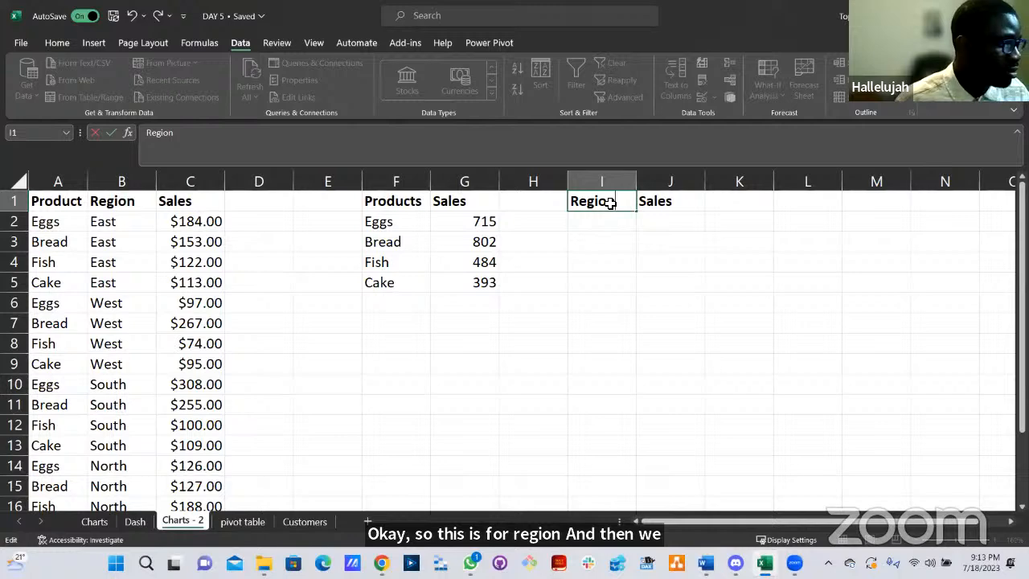
key(Return)
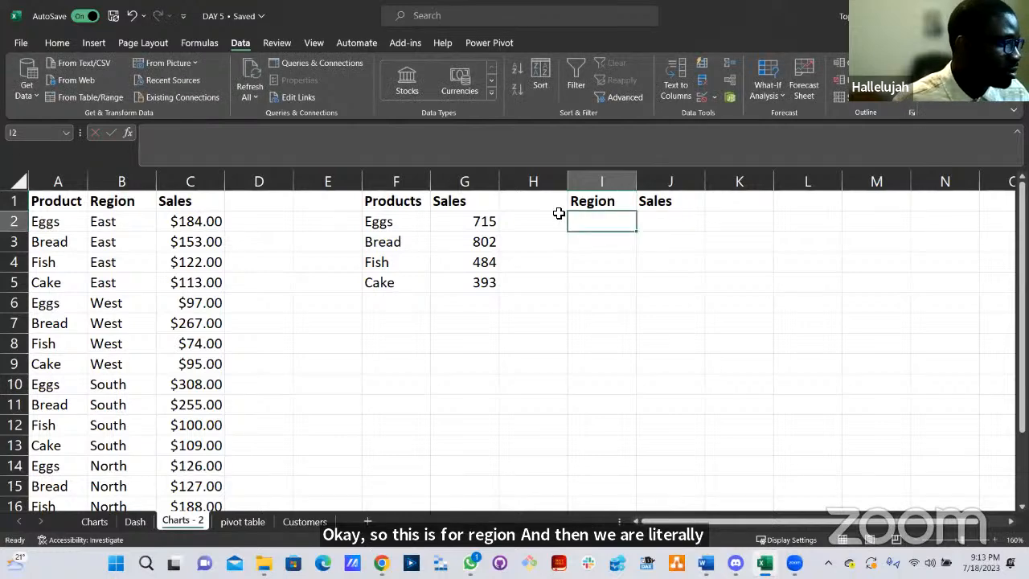
Copy the region entries in B2:B17 and paste them under the Region header starting at I2.
click(115, 220)
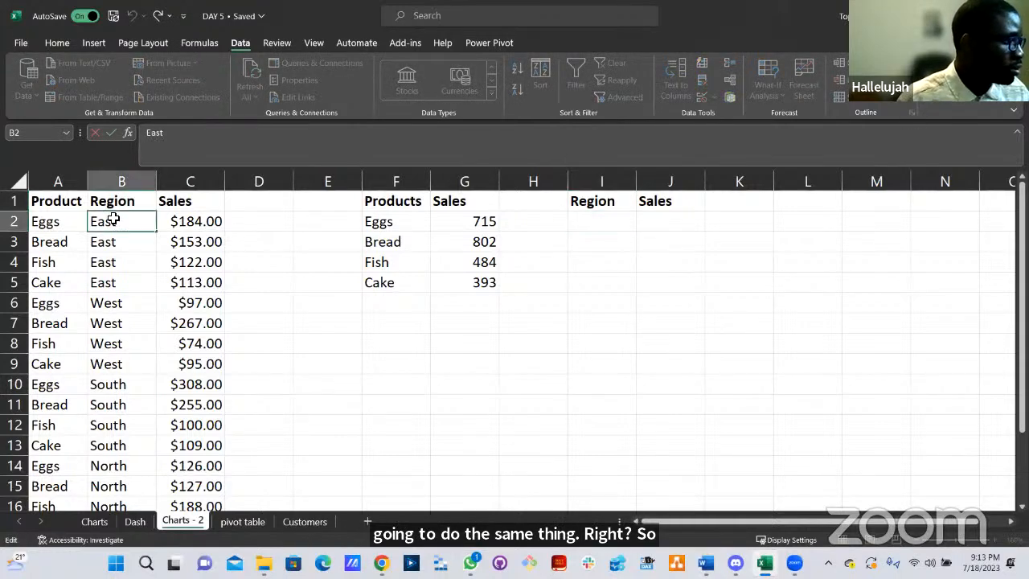
key(ctrl+shift+Down)
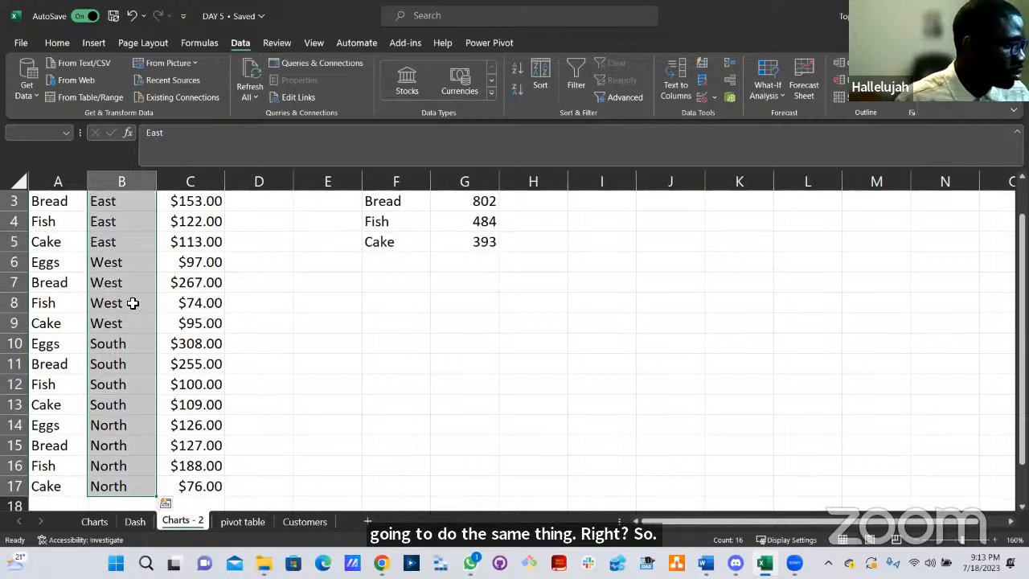
key(ctrl+c)
scroll(615, 324, up, 1)
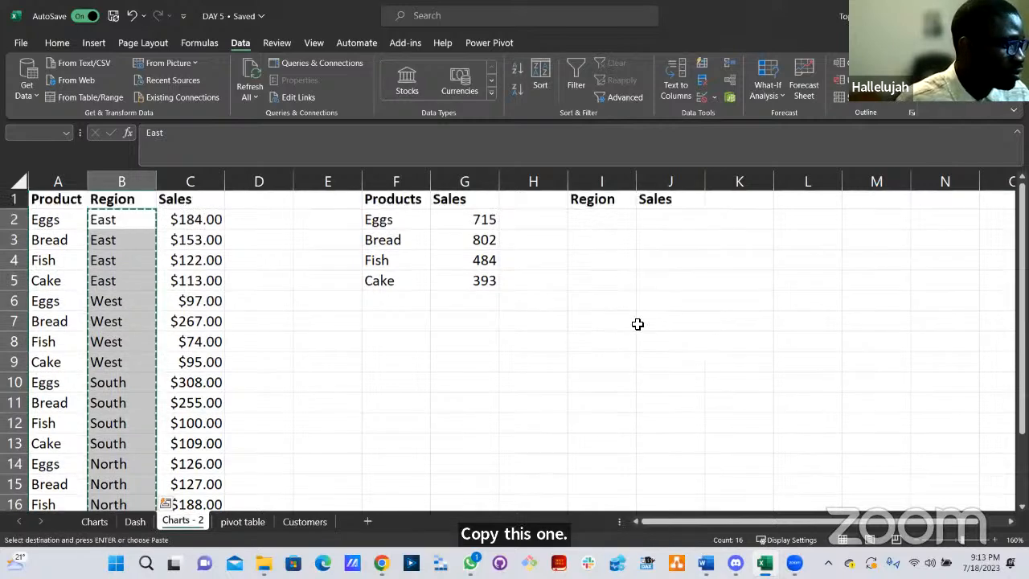
click(609, 225)
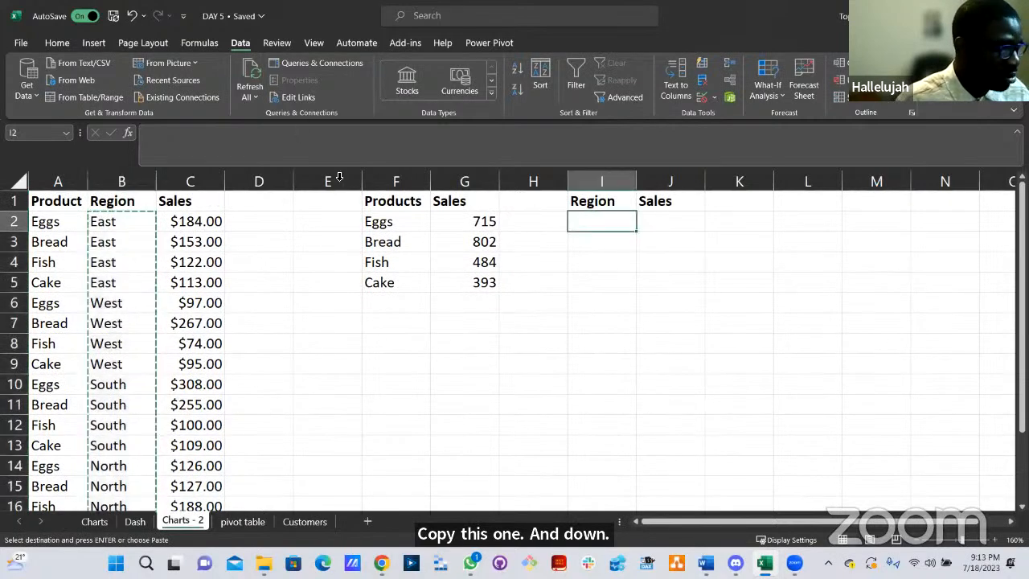
key(ctrl+v)
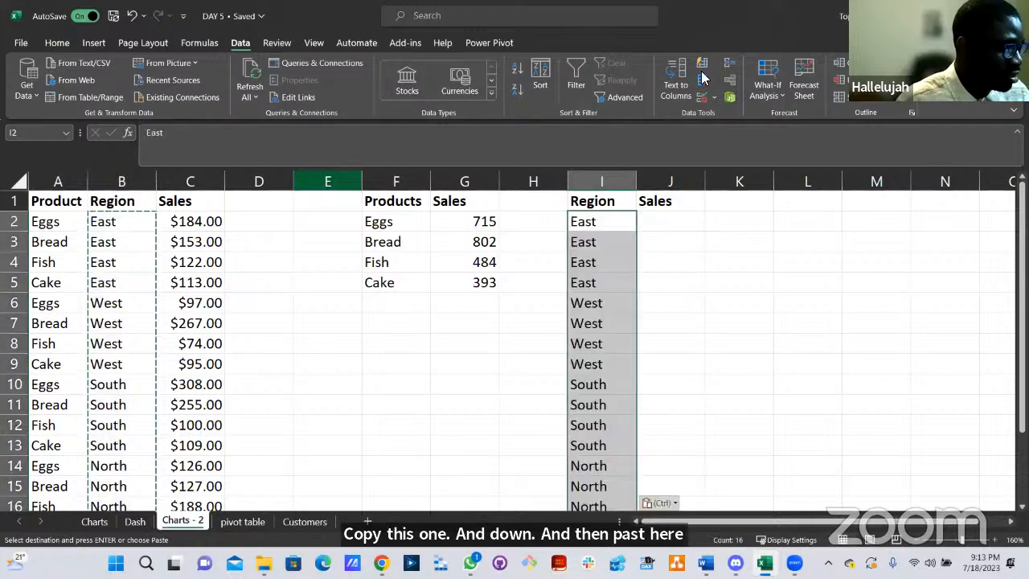
Remove duplicates from the pasted region list, continuing with the current selection only.
click(701, 82)
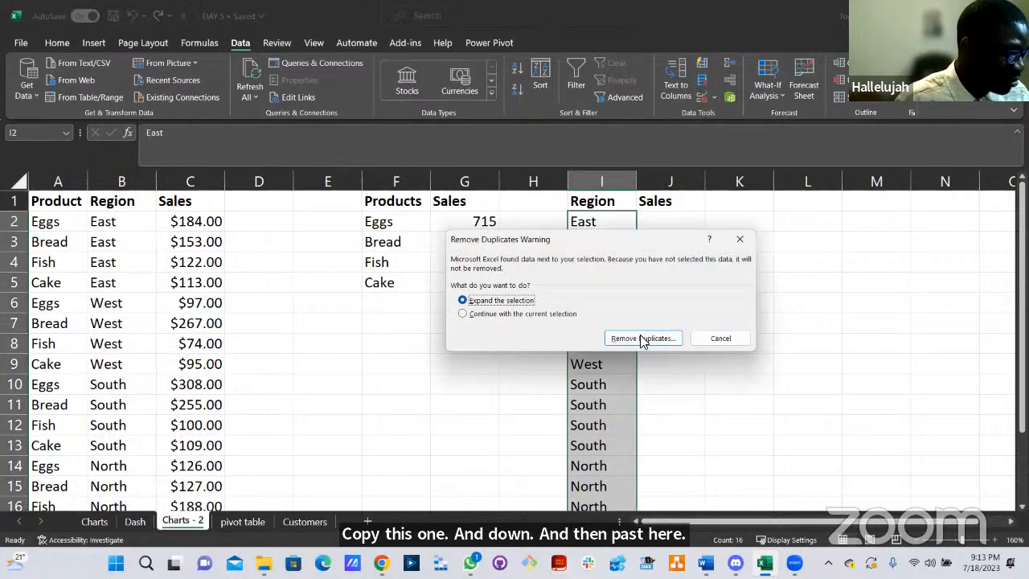
click(538, 313)
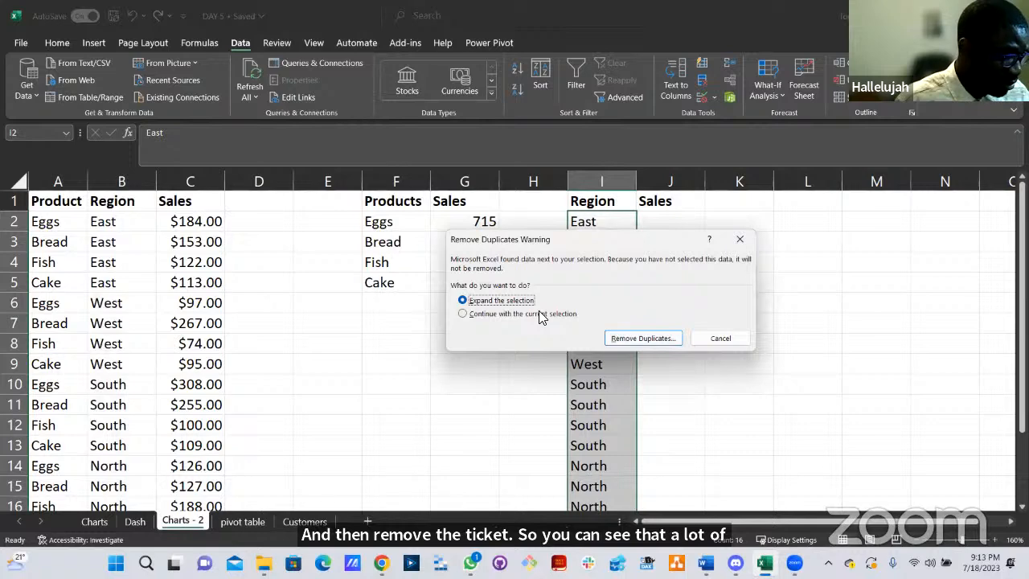
click(646, 339)
click(644, 384)
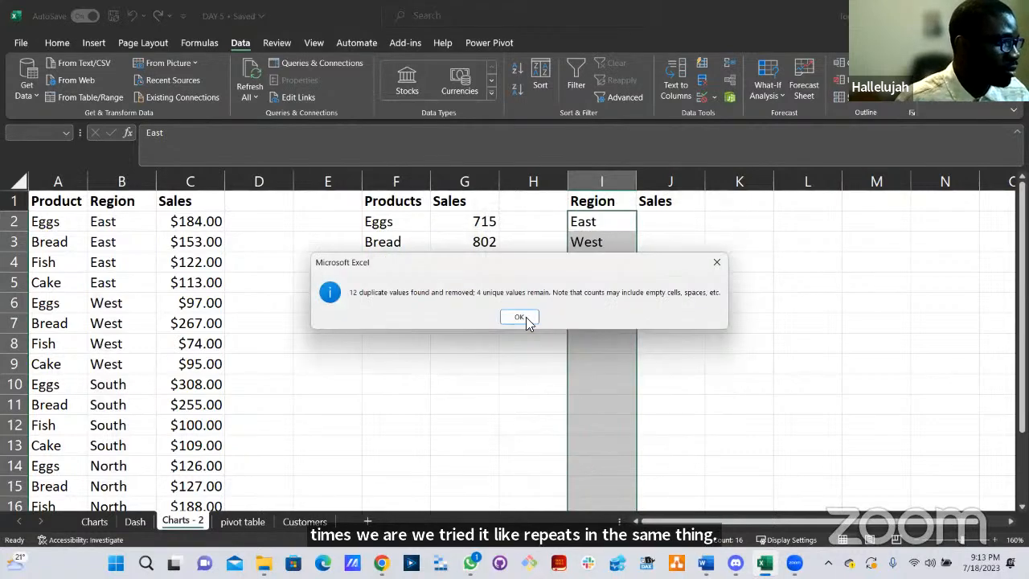
click(519, 316)
Start a SUMIF formula in J2 with the locked region column $B$2:$B$17 as its range.
click(662, 225)
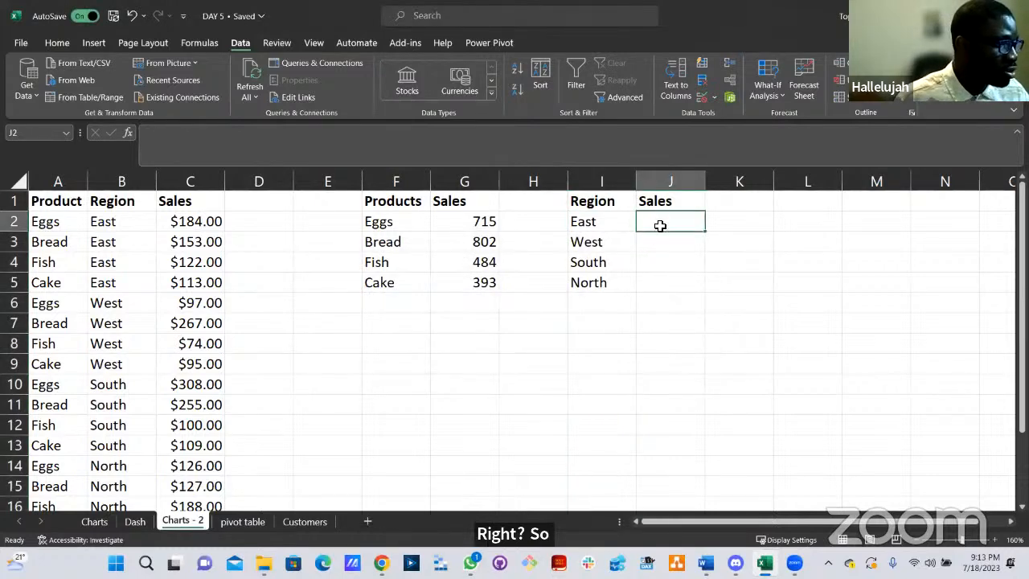
double_click(666, 225)
text(=SUMIF()
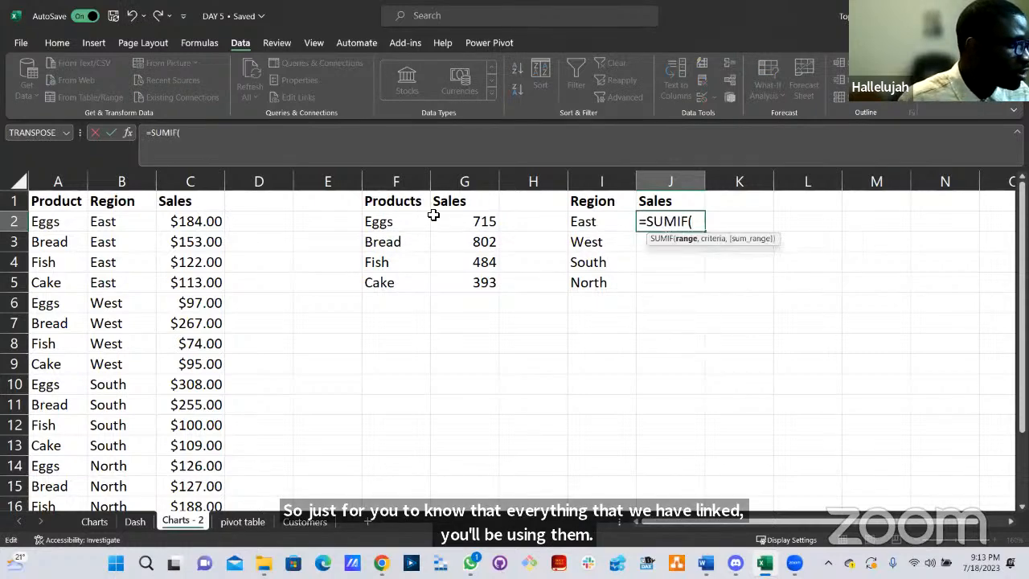
click(123, 223)
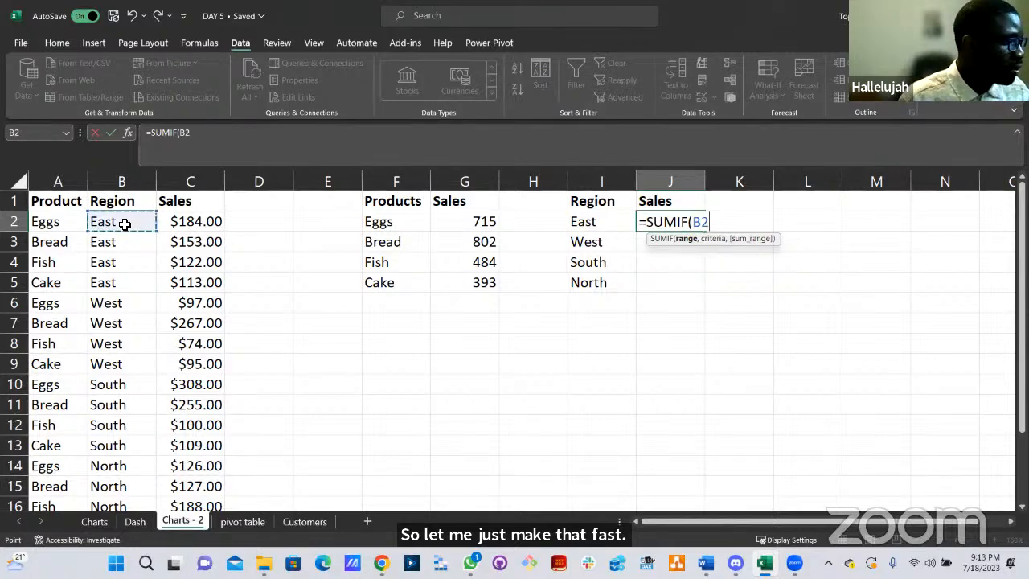
key(ctrl+shift+Down)
key(F4)
scroll(124, 224, up, 1)
text(,)
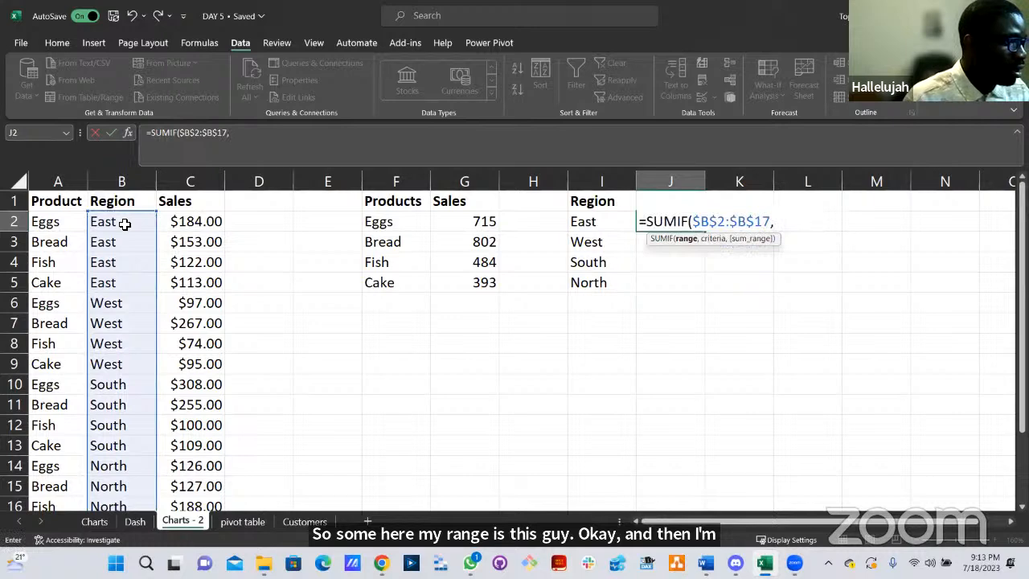
Complete the J2 formula with I2 as the criteria and locked $C$2:$C$17 as the sum range.
click(620, 226)
text(,)
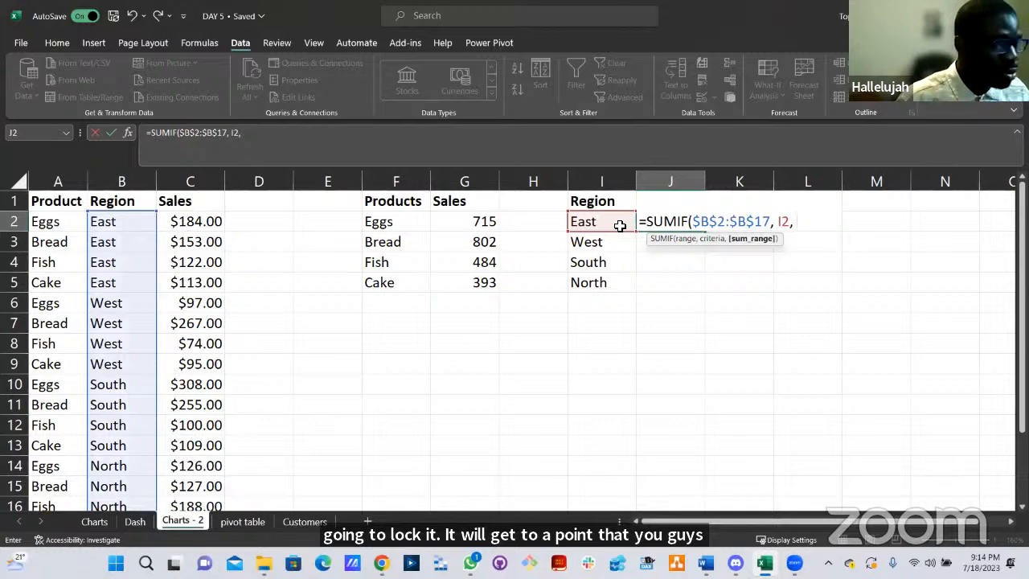
click(186, 224)
key(ctrl+shift+Down)
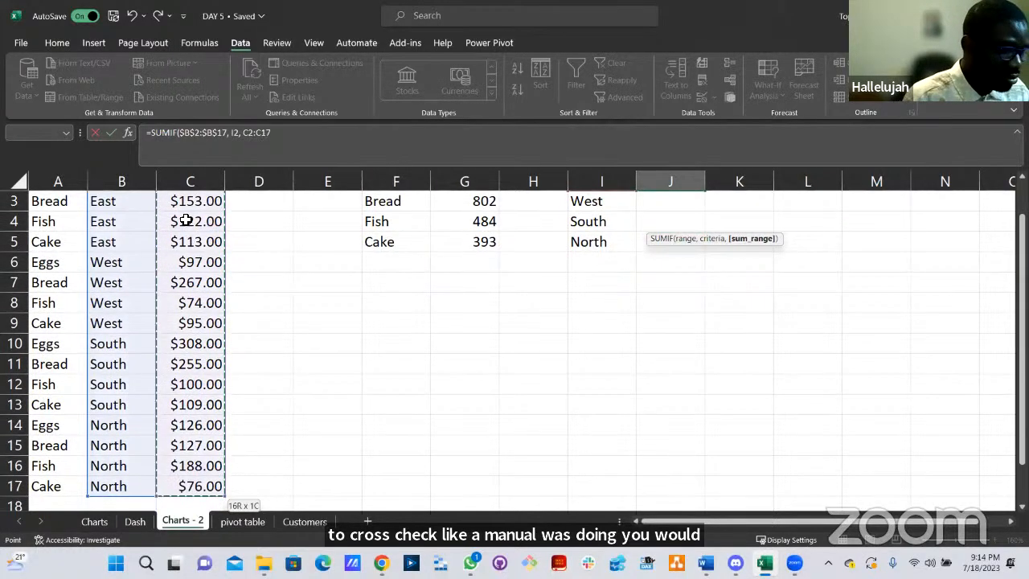
key(F4)
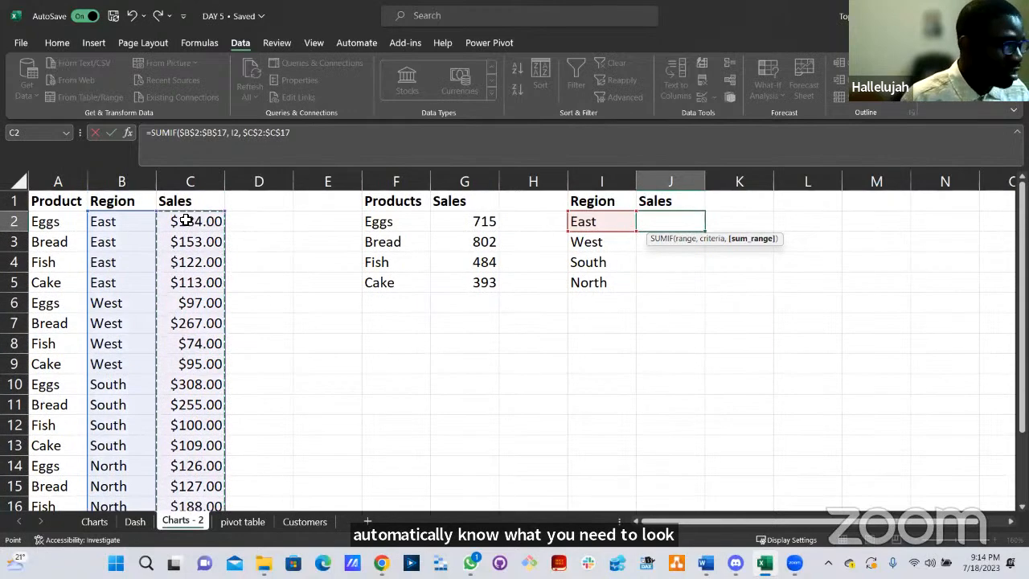
key(Return)
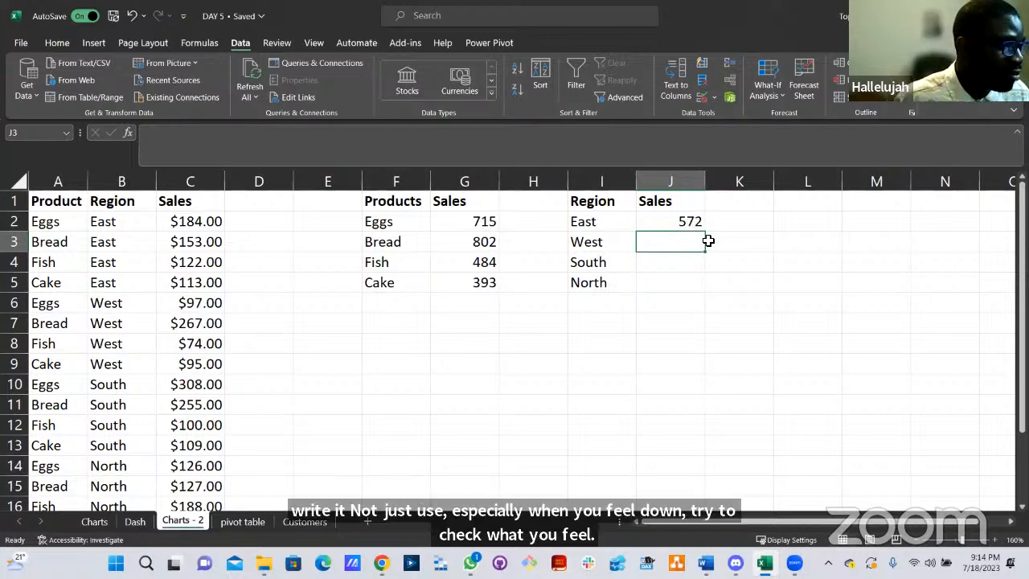
Fill the J2 sales formula down to J5 and check the cell references in the North row's formula.
click(693, 222)
mouse_move(705, 281)
mouse_down()
mouse_move(707, 295)
mouse_move(688, 273)
mouse_move(689, 282)
mouse_up()
double_click(688, 282)
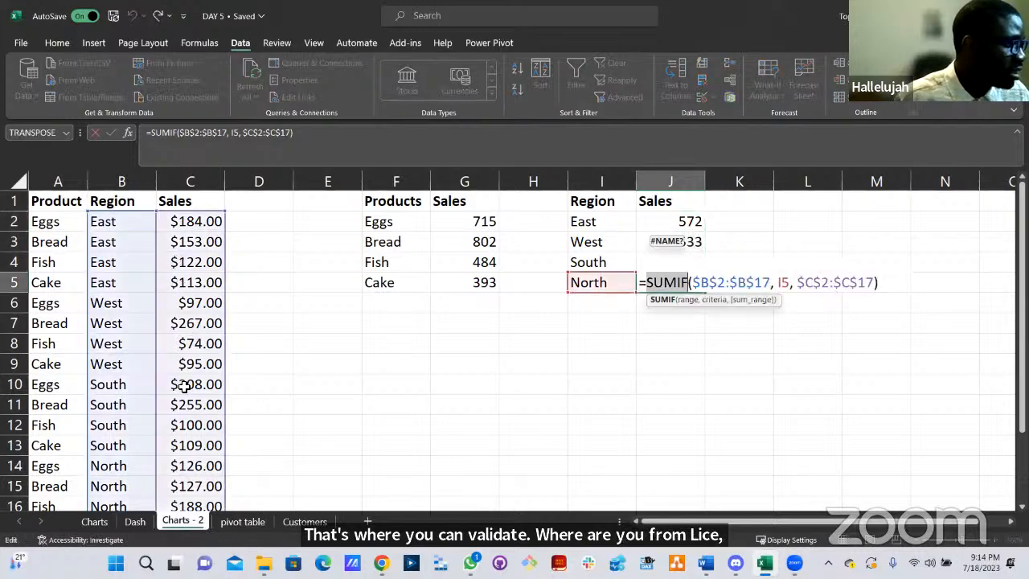
scroll(198, 345, down, 5)
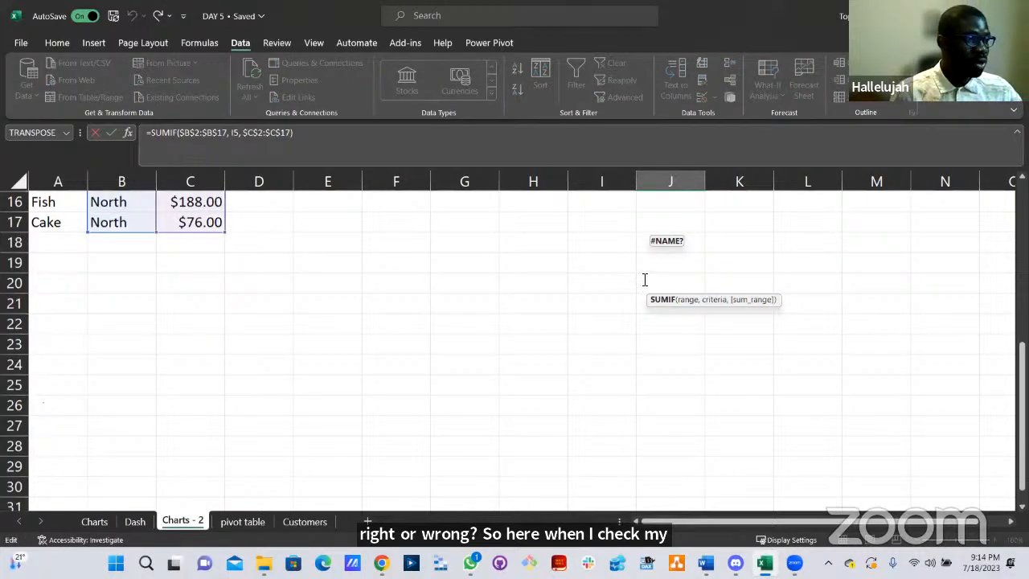
scroll(644, 279, up, 5)
key(Escape)
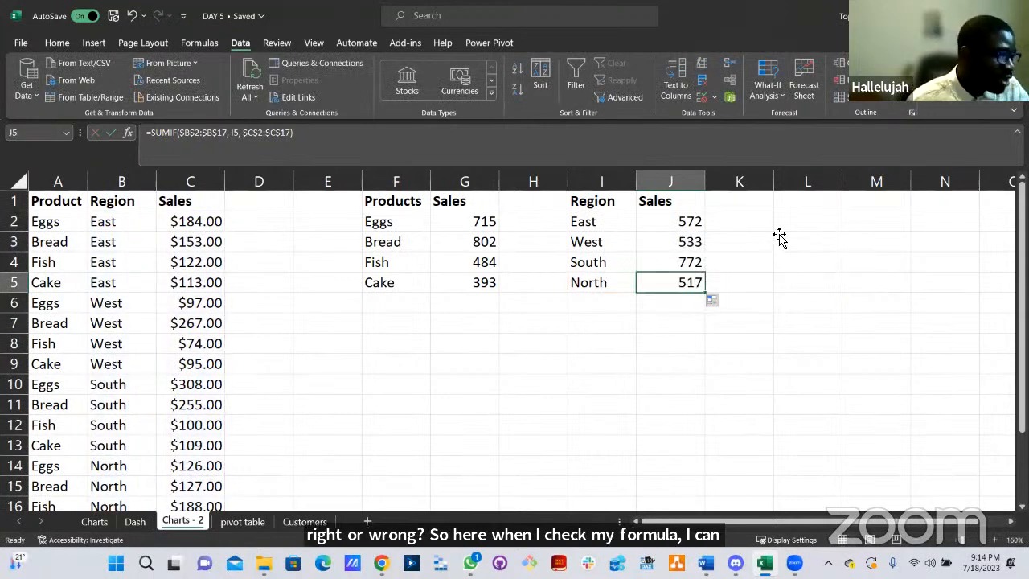
click(820, 241)
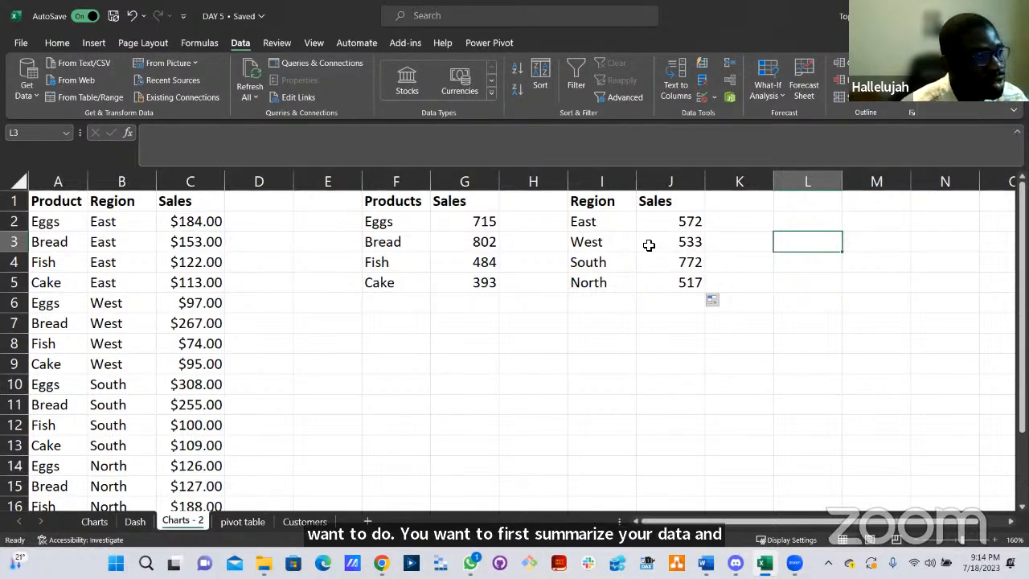
Preview the recommended Sum of Sales by Product clustered column chart for the source data in columns A to C.
drag(392, 201, 473, 282)
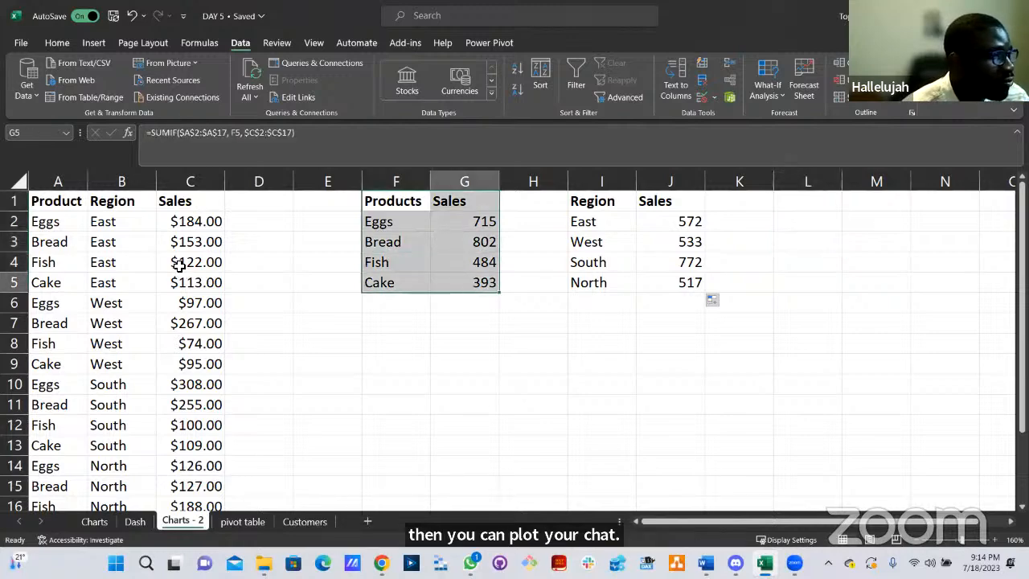
click(132, 225)
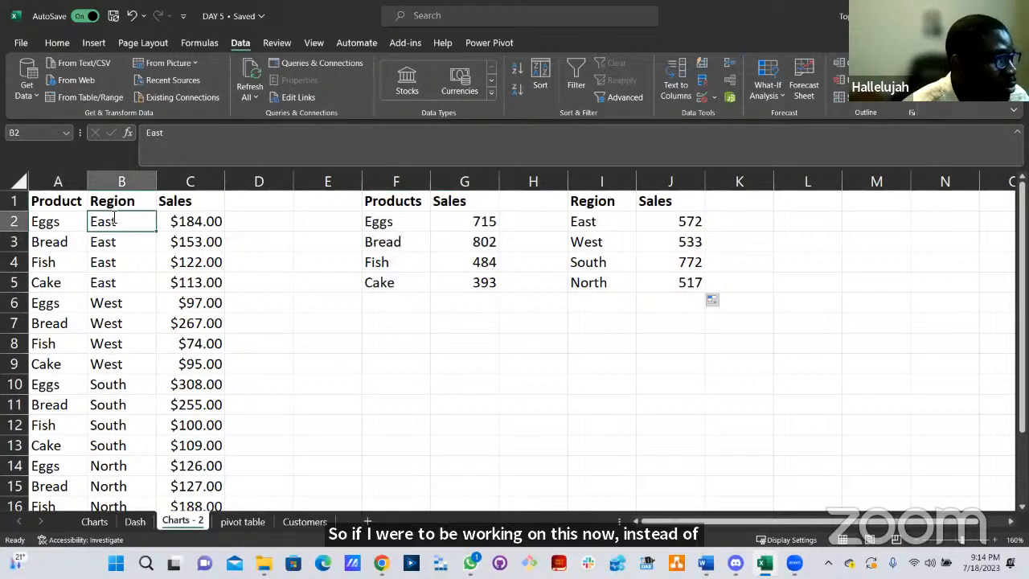
click(96, 45)
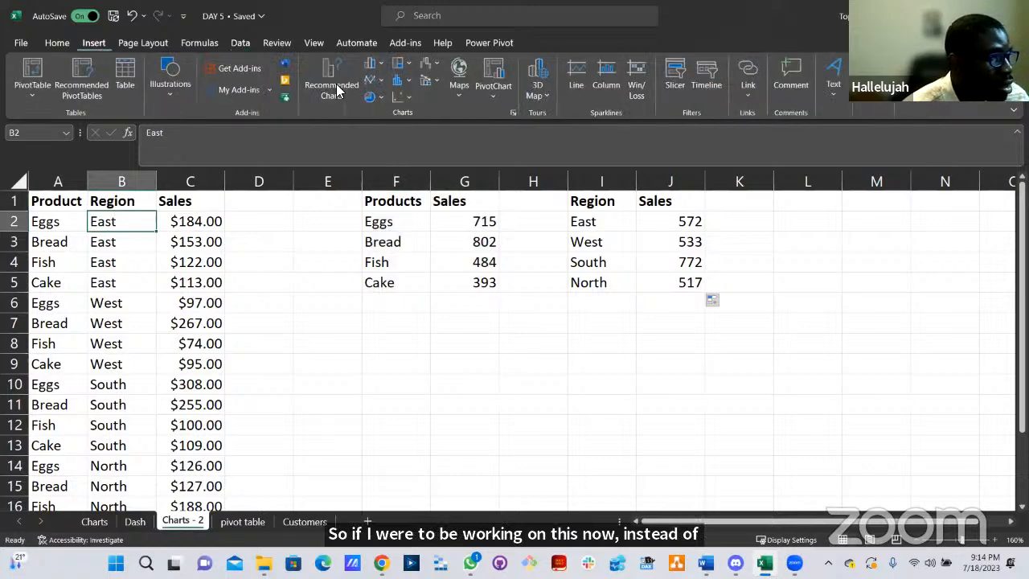
click(323, 96)
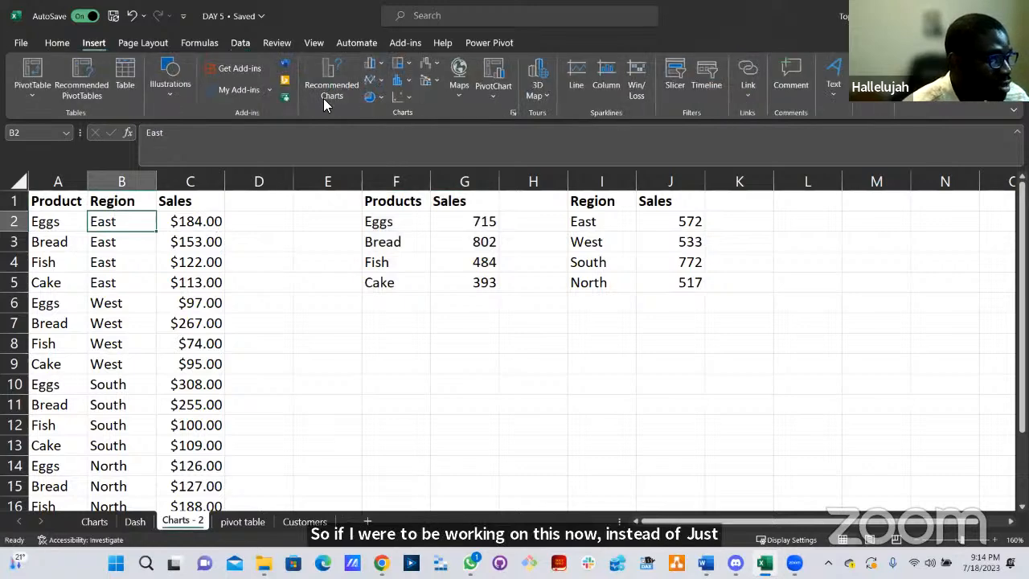
click(378, 232)
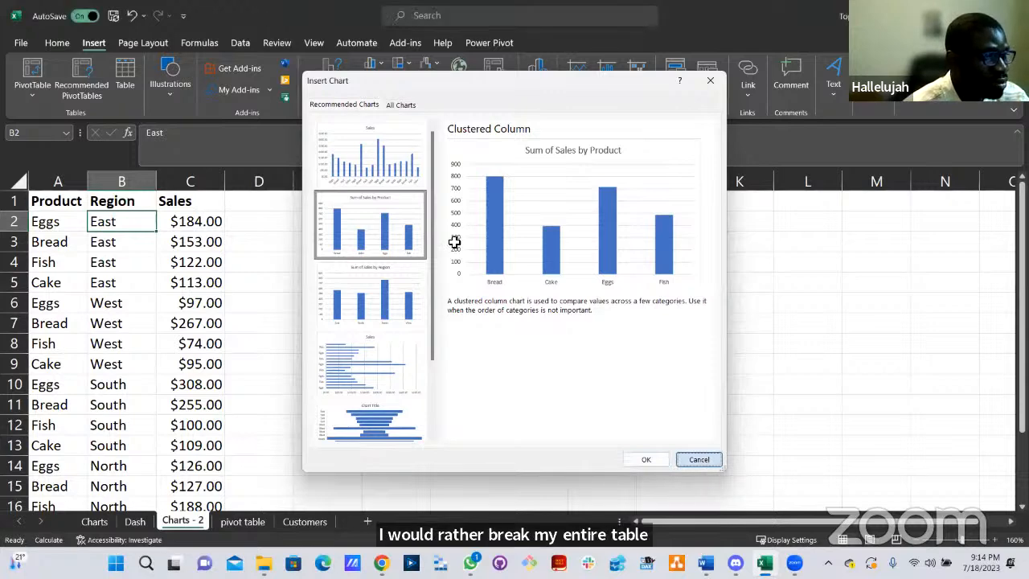
key(Escape)
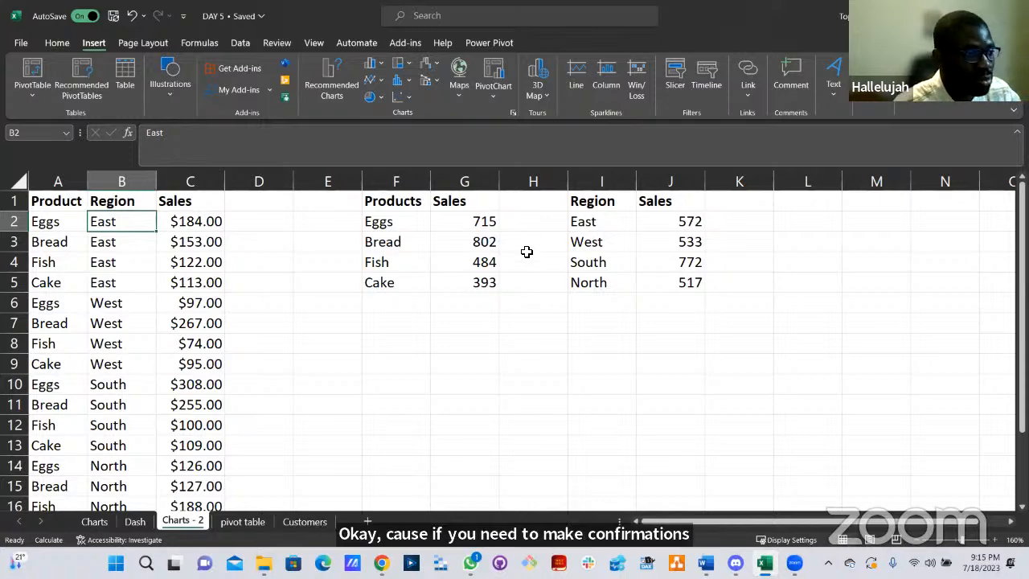
Insert the recommended clustered column chart of Sales from the Products summary table starting at F1.
double_click(395, 201)
key(Escape)
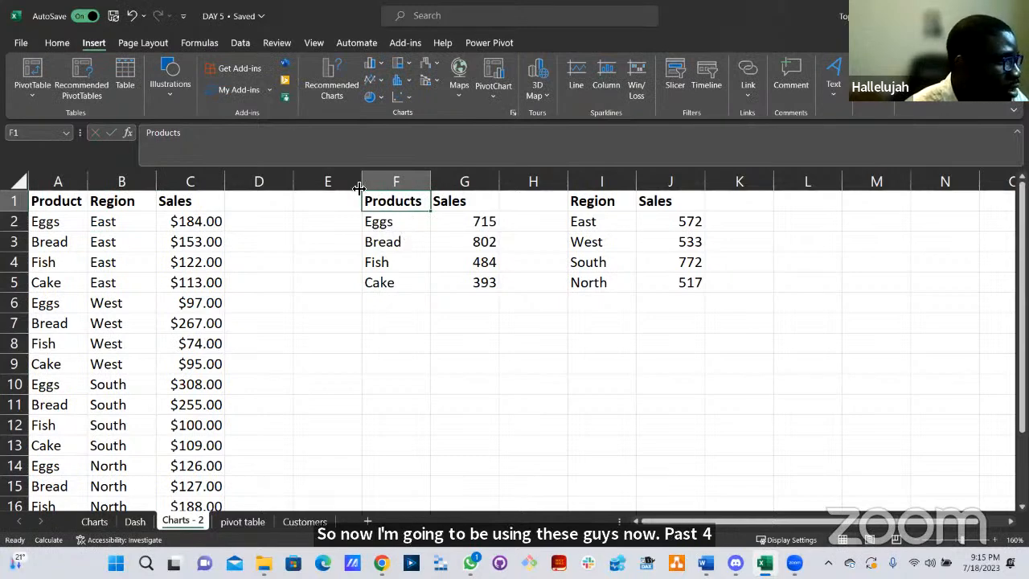
click(333, 94)
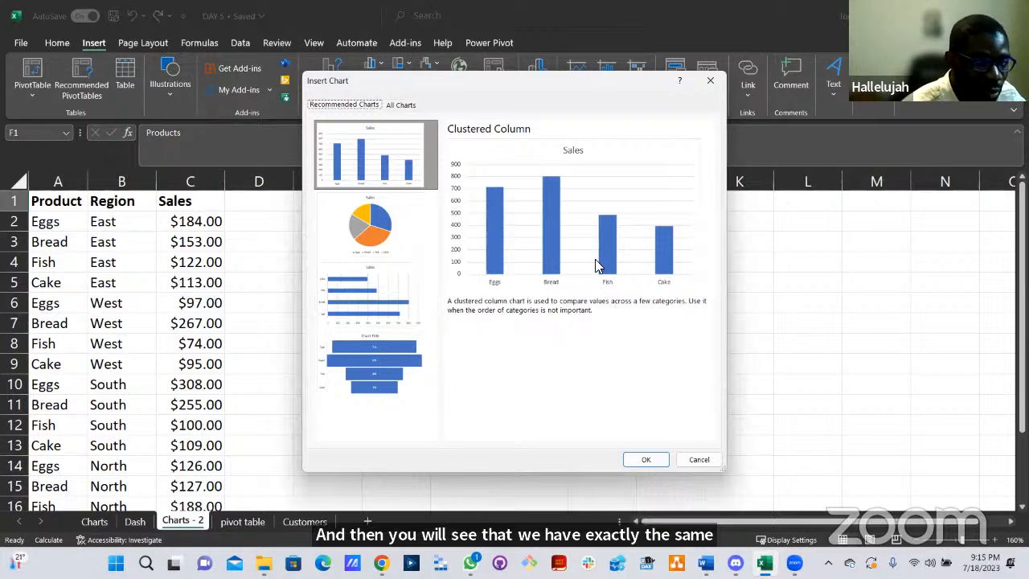
click(649, 459)
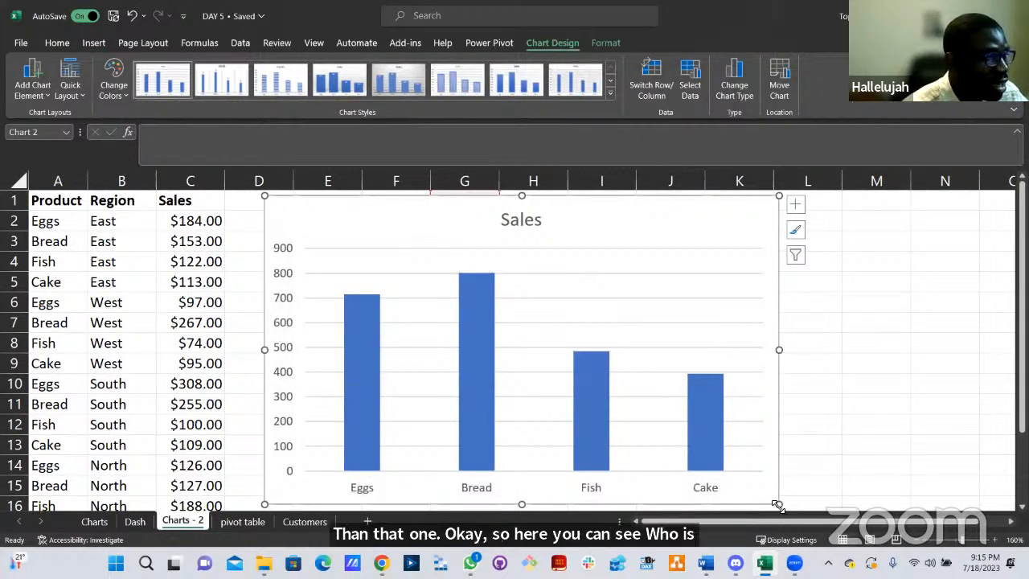
Resize the Sales chart to a smaller box spanning about columns D to I, with its upper edge lowered to row 2.
drag(777, 504, 599, 457)
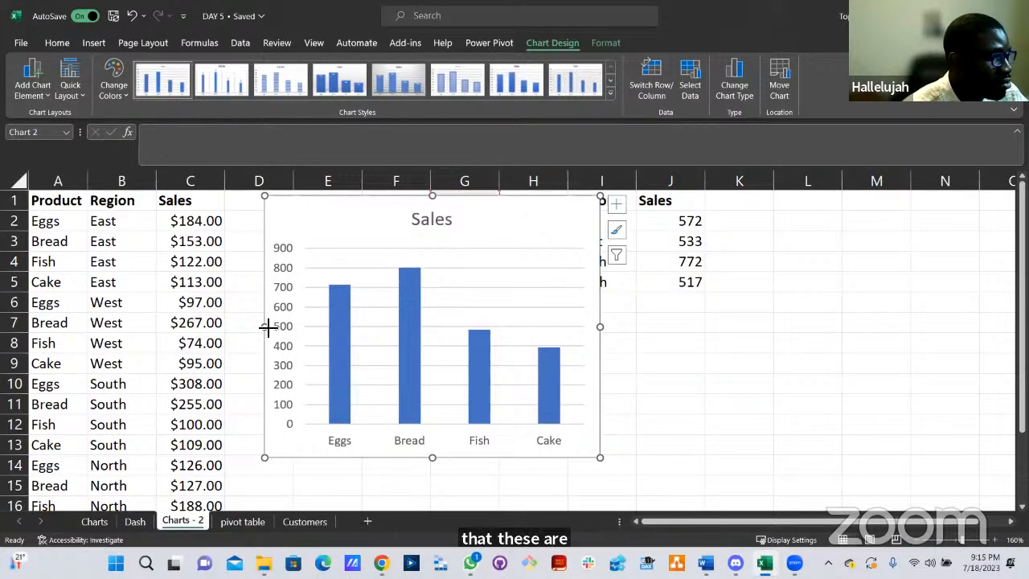
drag(259, 327, 364, 227)
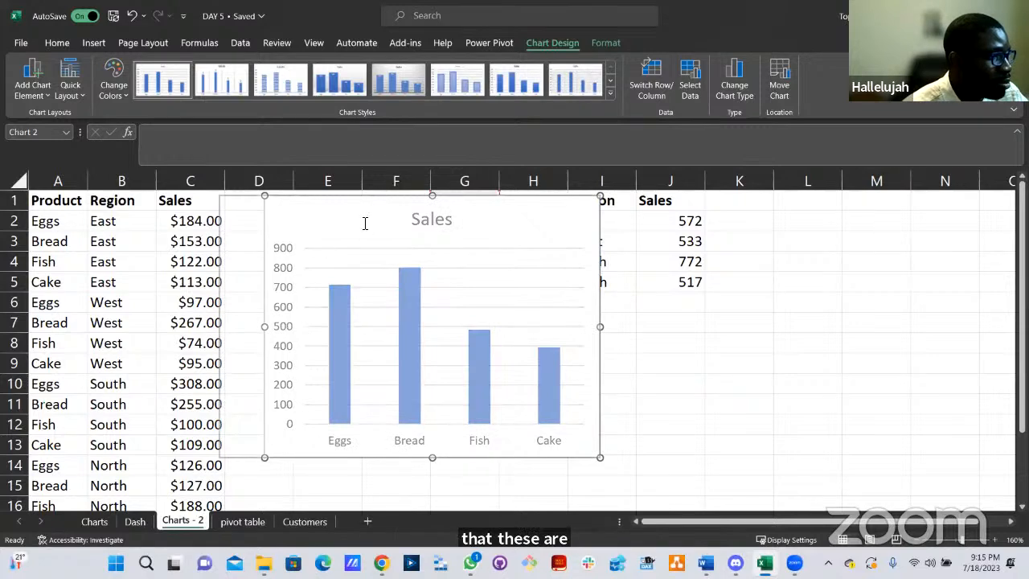
click(429, 212)
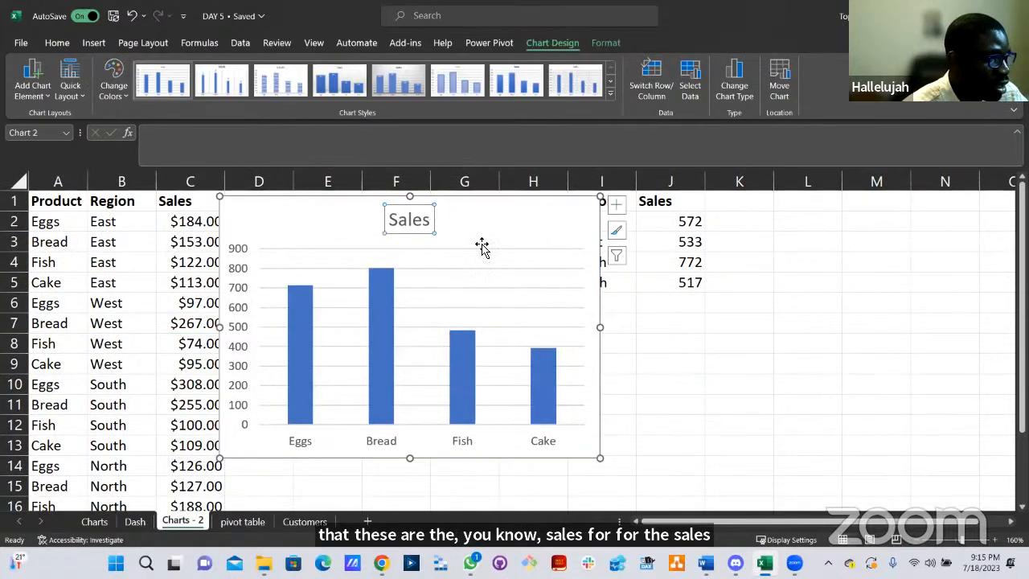
click(434, 233)
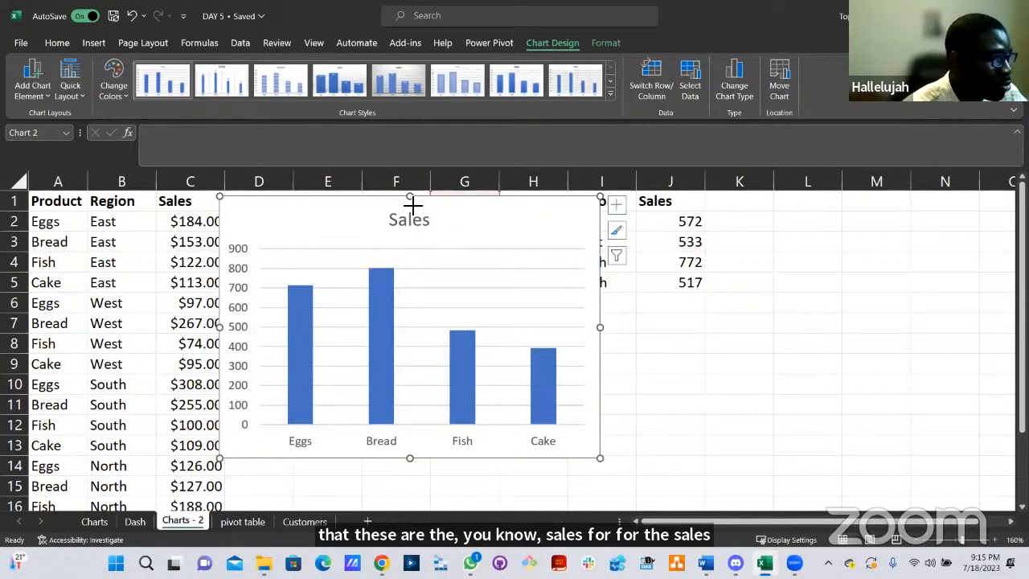
drag(412, 206, 413, 223)
Delete the Sales chart's horizontal gridlines and move the chart over columns C to H, just below the header row.
double_click(426, 305)
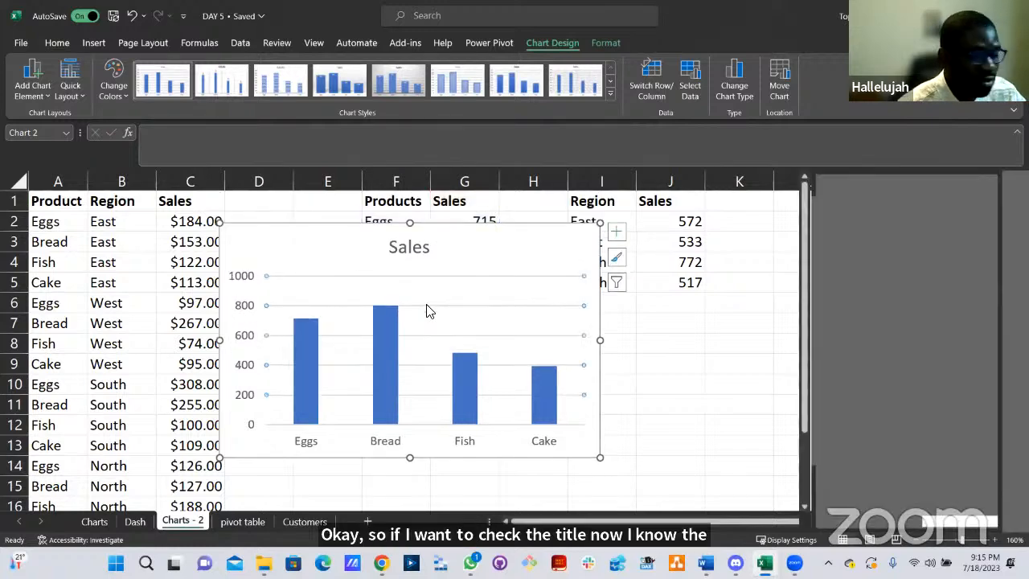
click(429, 312)
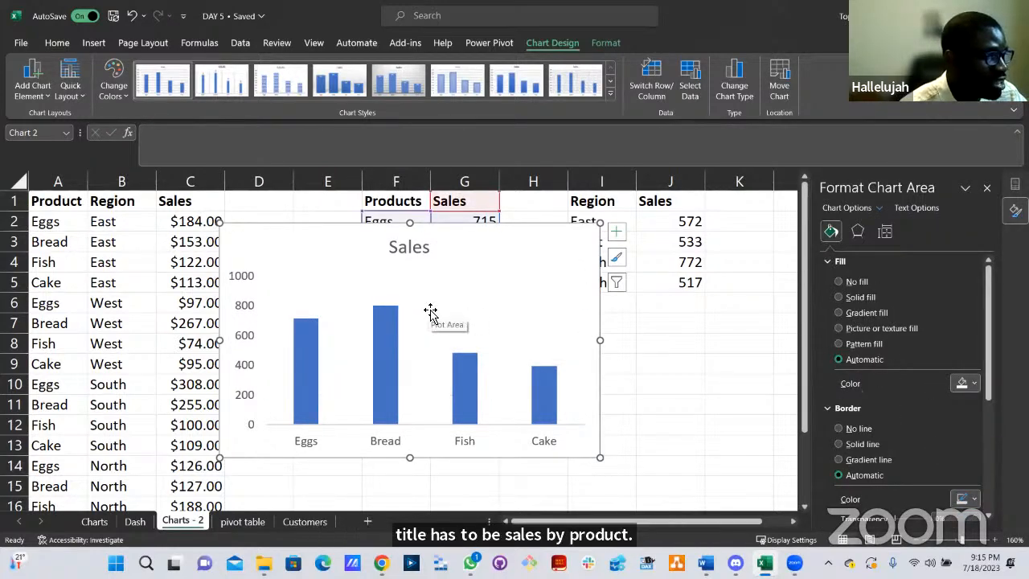
click(987, 188)
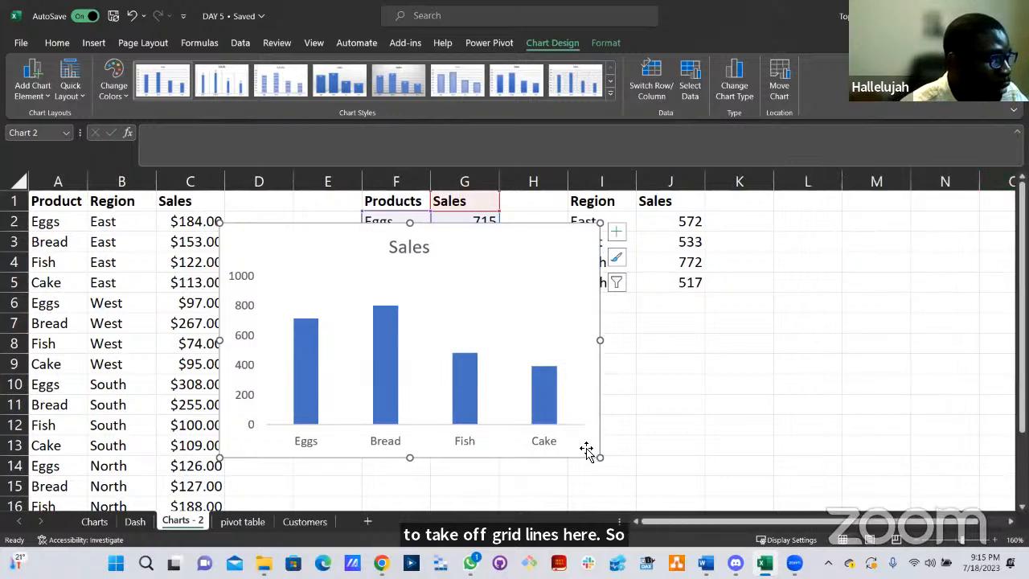
drag(587, 439, 512, 448)
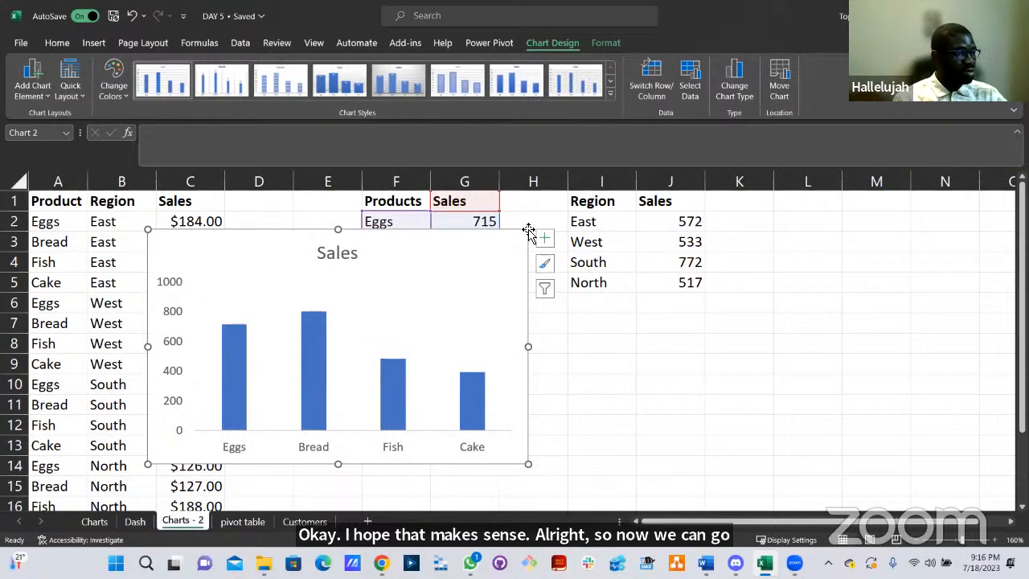
drag(526, 231, 565, 211)
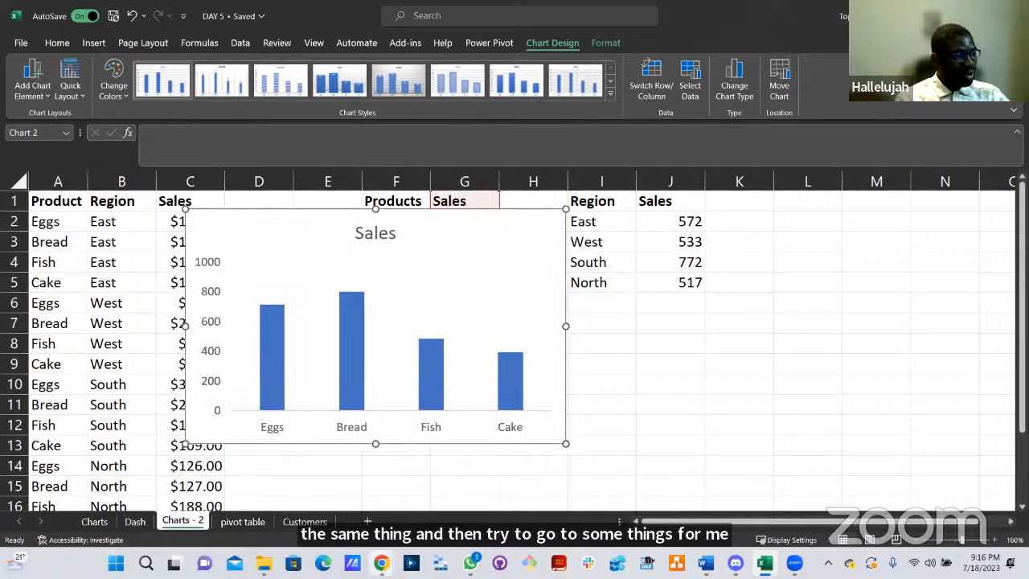
Switch to the SummerLearnCamp - Excel presentation in Google Slides and read the Pivot Tables definition on slide 15.
mouse_move(381, 563)
click(492, 499)
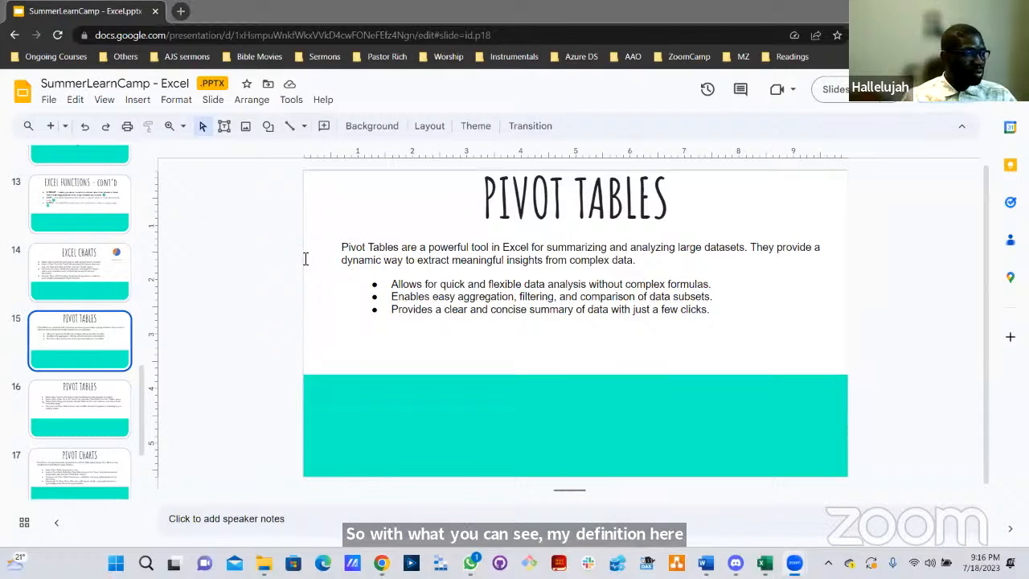
click(458, 248)
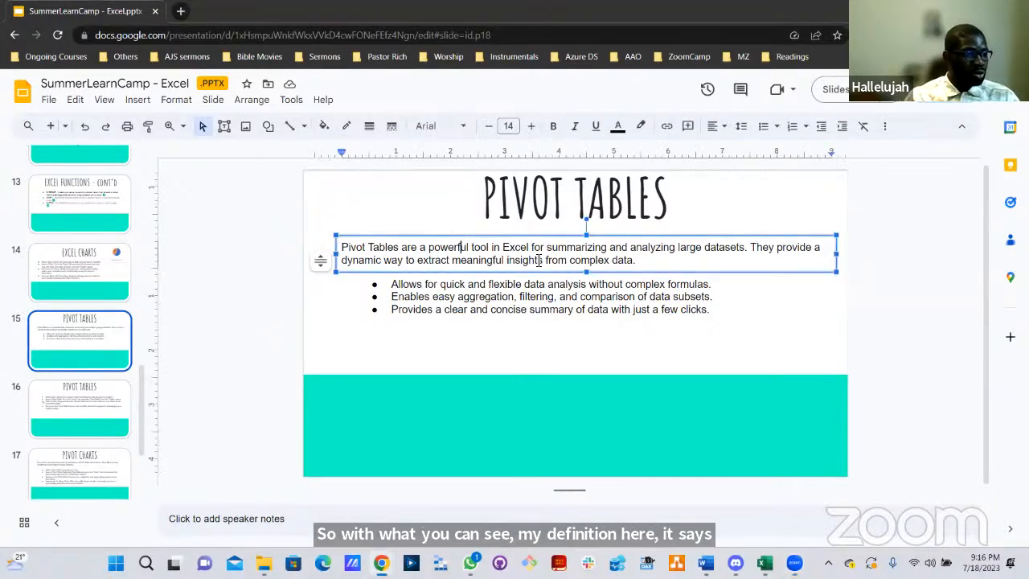
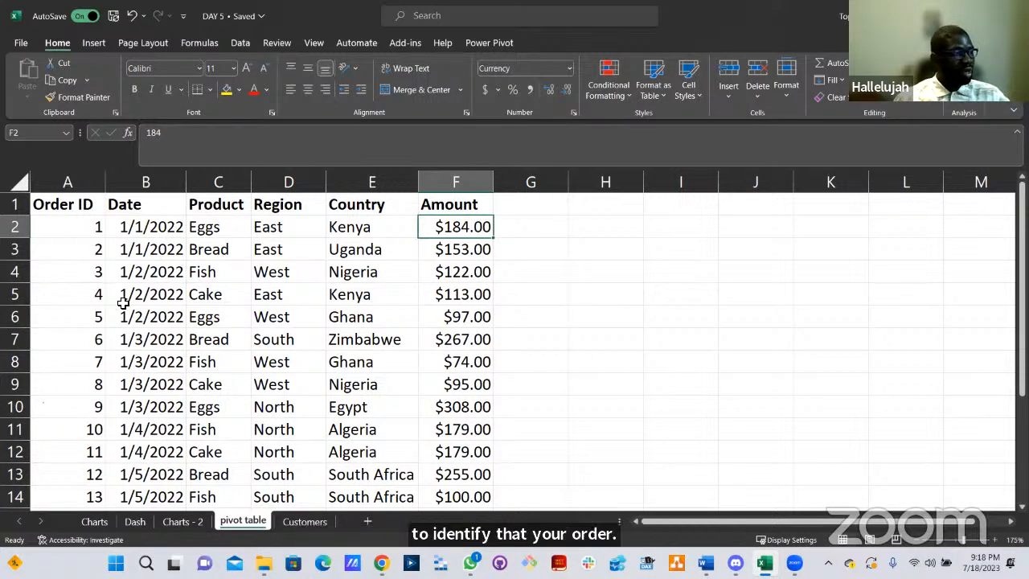
Look through the order records and their dates on the pivot table sheet.
scroll(112, 301, down, 1)
scroll(154, 257, up, 1)
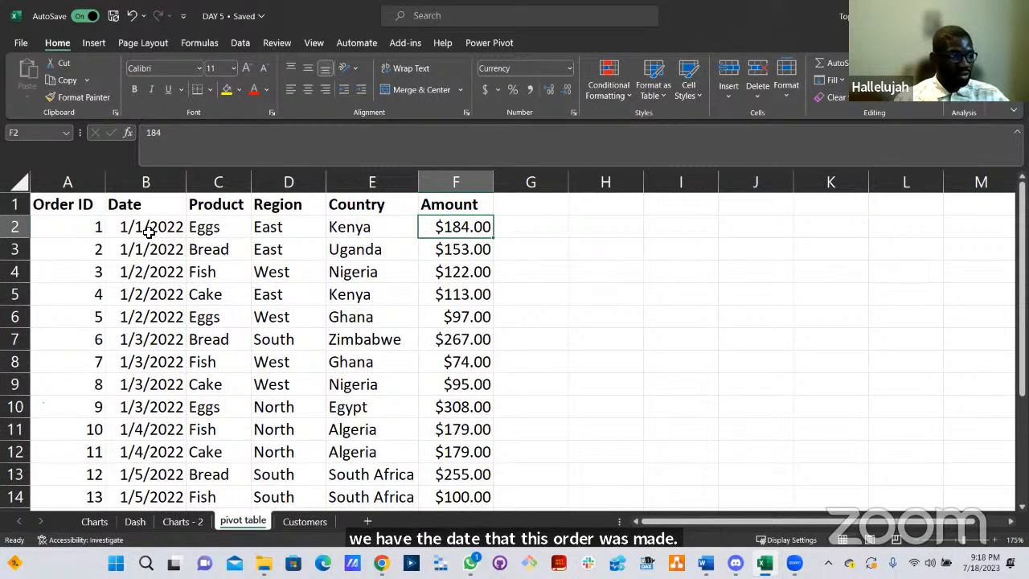
scroll(161, 384, down, 3)
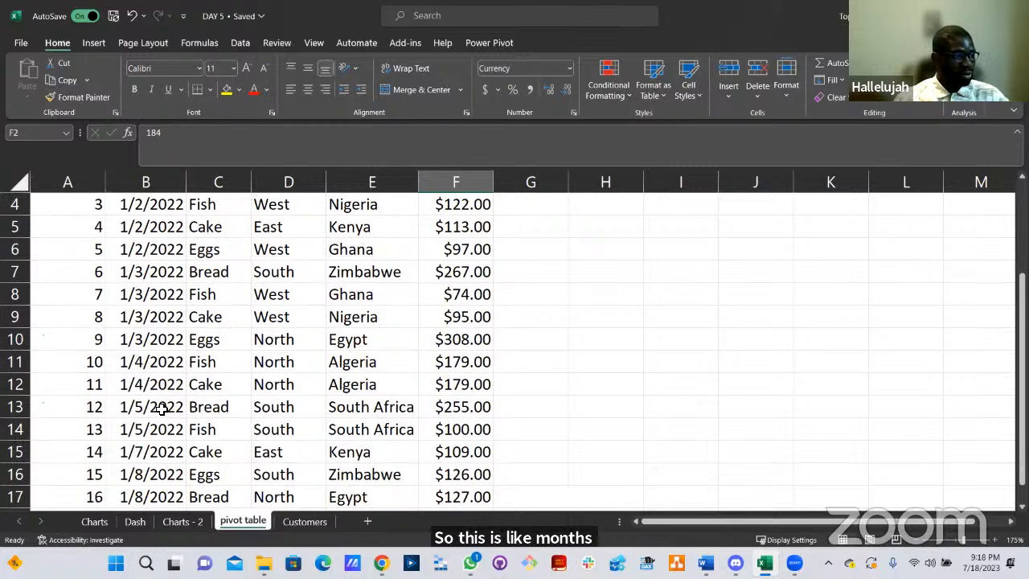
Review the products, regions and countries in the order records down to the last order in row 21.
scroll(198, 418, down, 1)
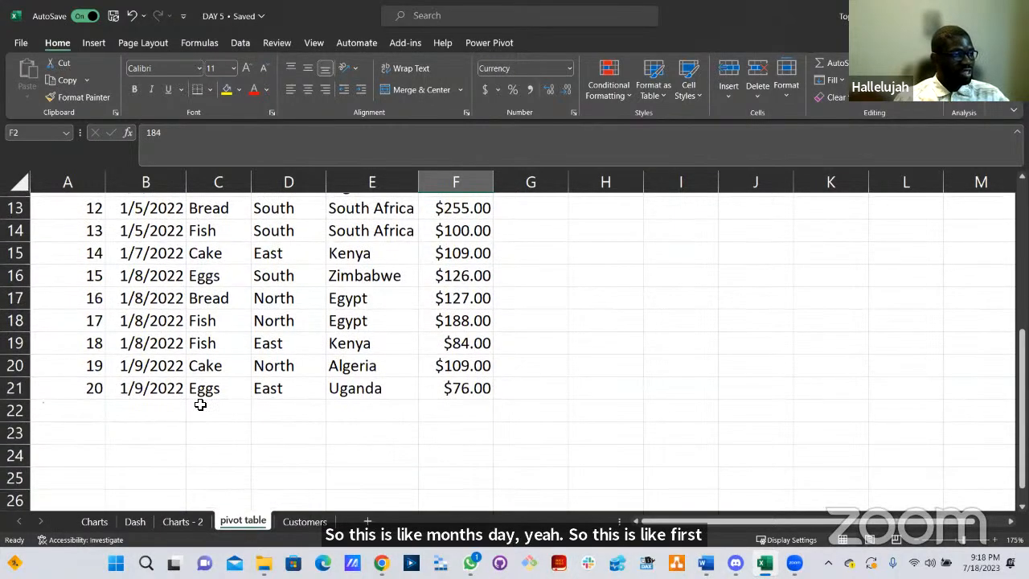
scroll(223, 236, up, 4)
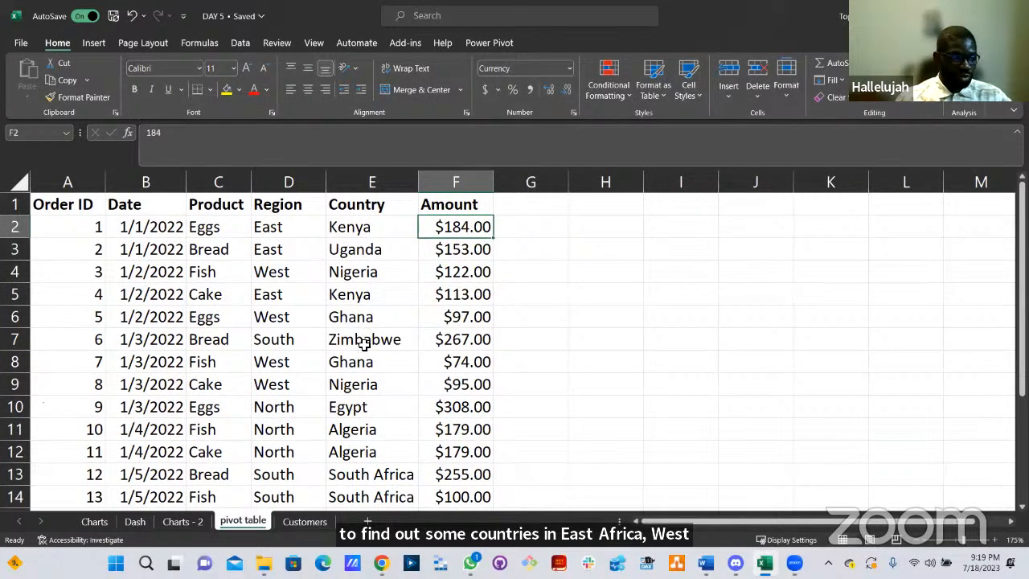
scroll(366, 362, down, 3)
scroll(370, 361, up, 3)
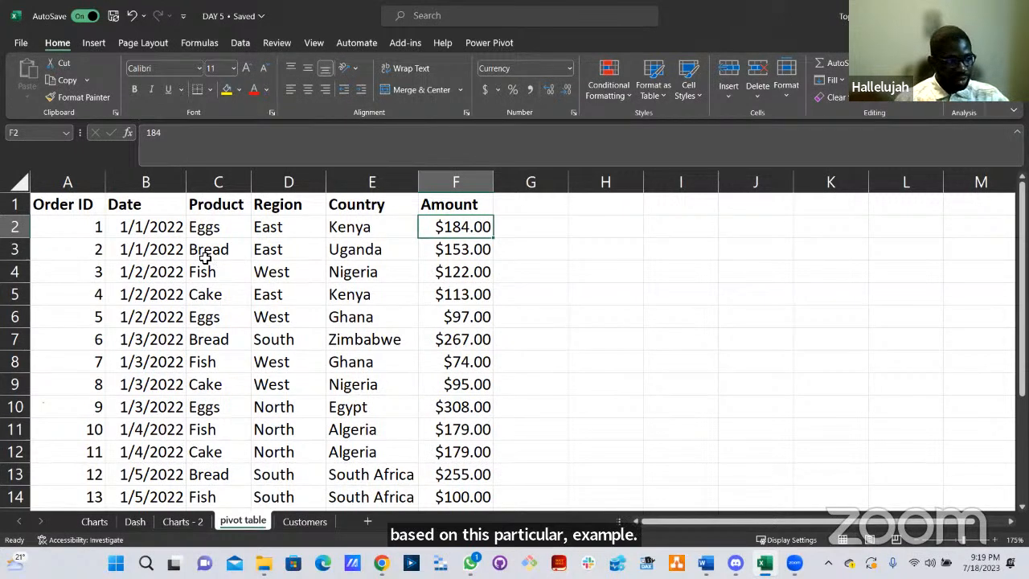
Review the regional sales summary on Charts - 2, and return to the order records on the pivot table sheet.
click(184, 521)
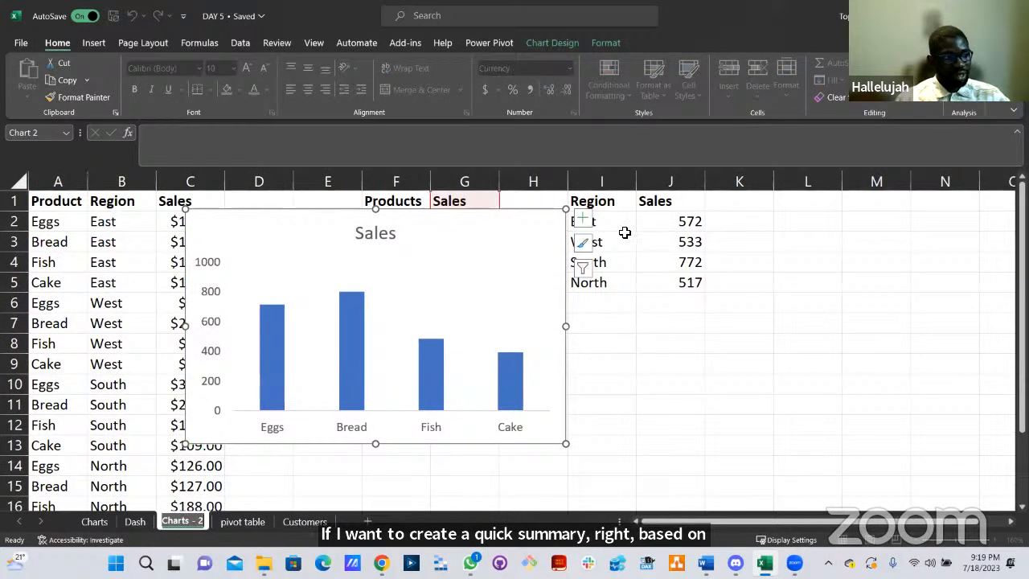
click(679, 323)
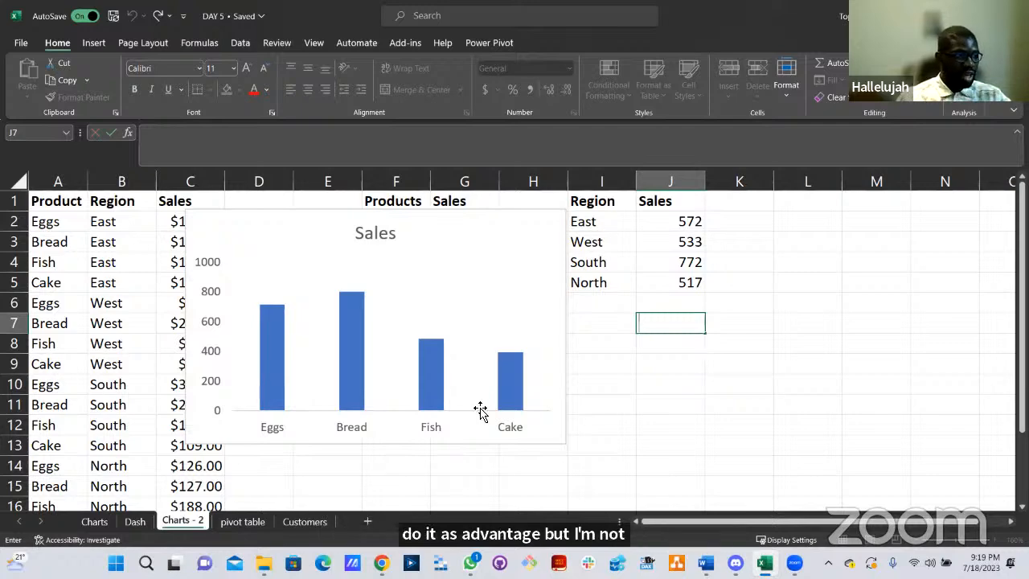
key(Escape)
key(ctrl+Page_Down)
click(517, 255)
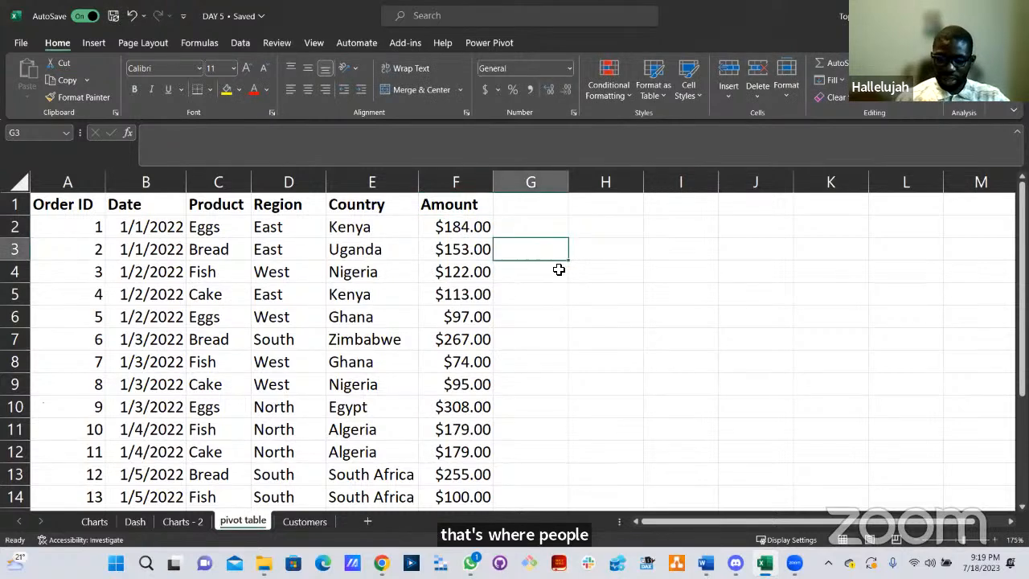
double_click(628, 247)
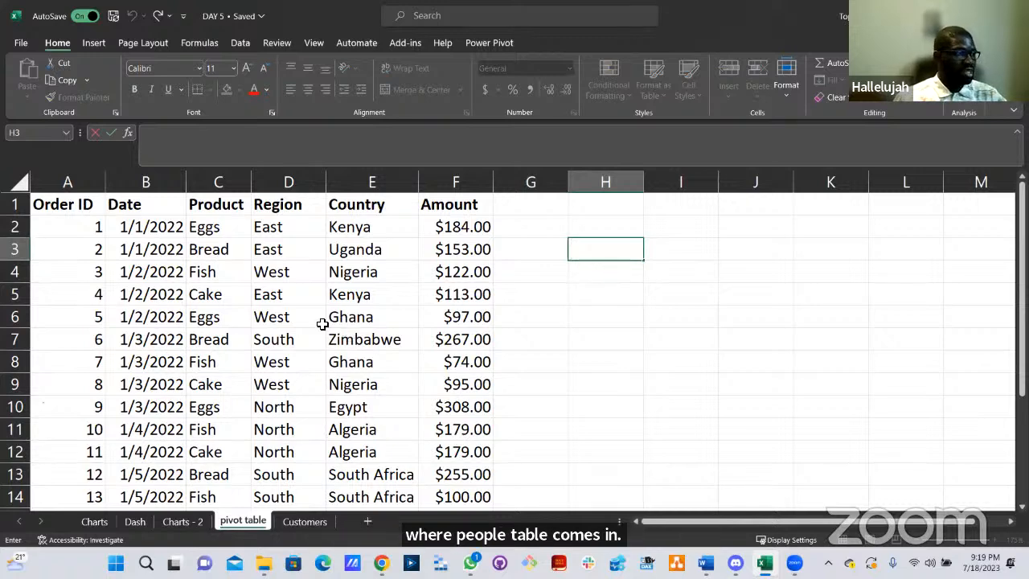
Insert a PivotTable from the order data in A1:F21 of the pivot table sheet, placed on a new worksheet.
click(163, 231)
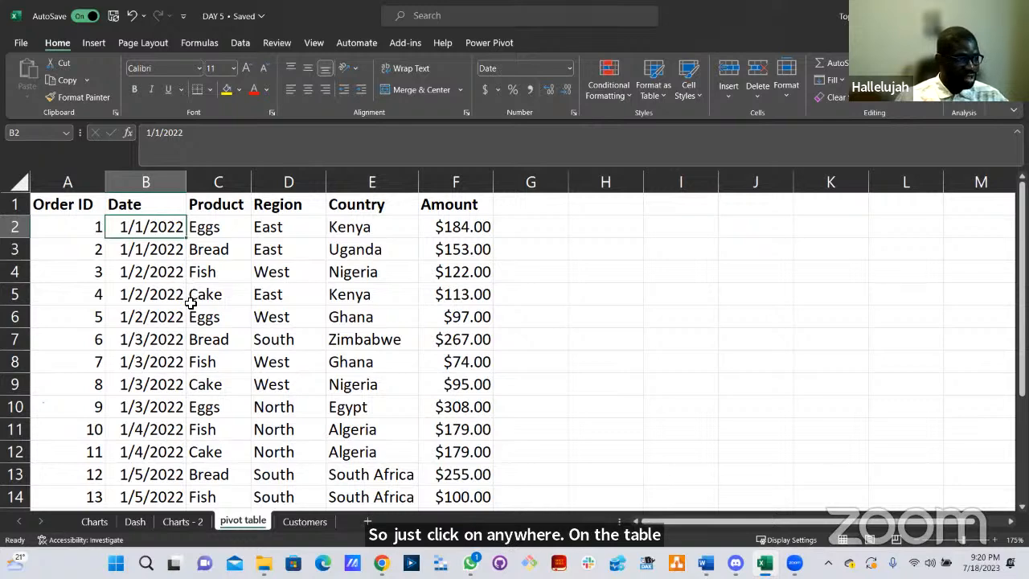
scroll(241, 450, down, 2)
scroll(237, 426, down, 1)
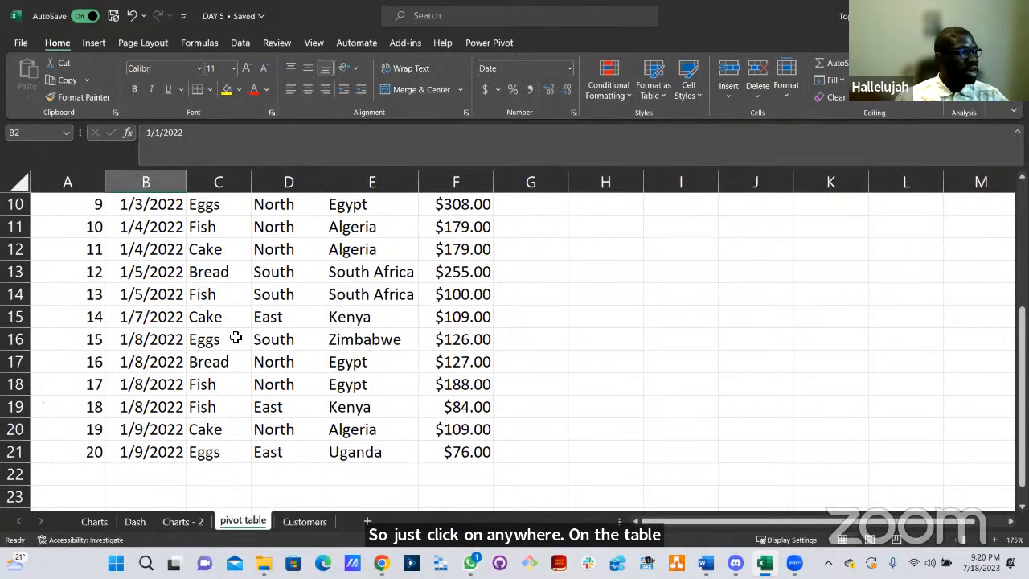
scroll(235, 338, up, 3)
click(93, 43)
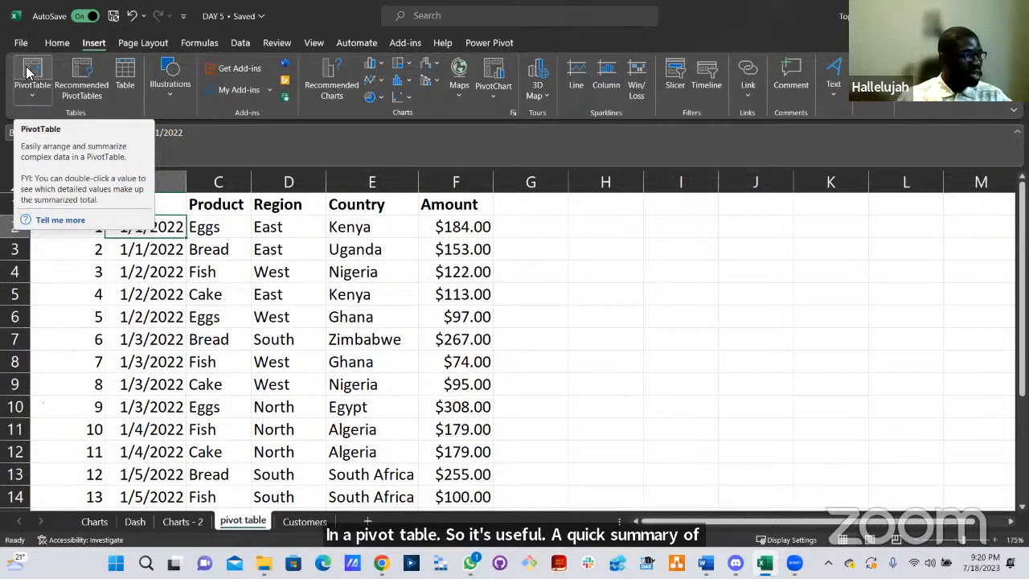
click(48, 92)
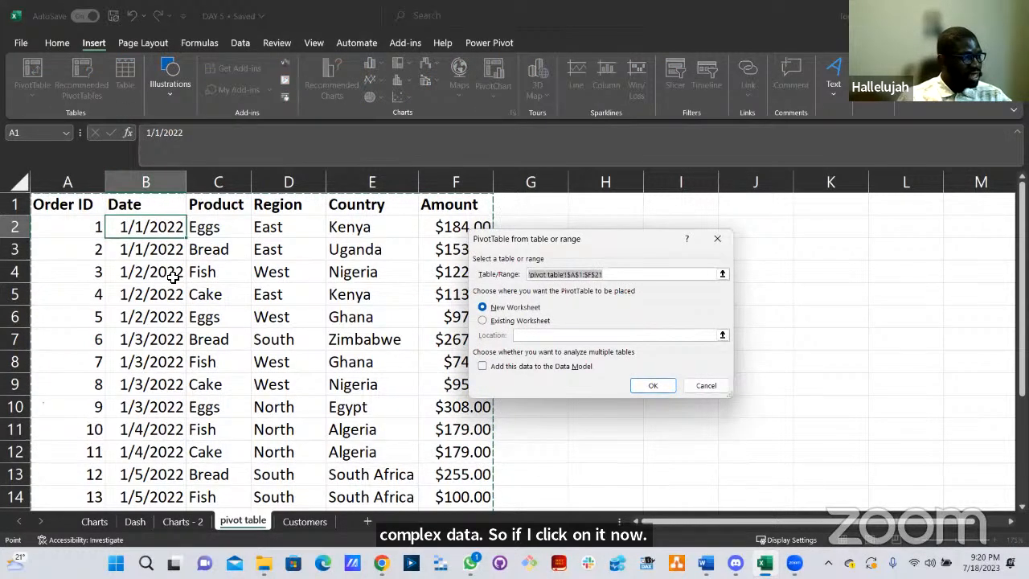
scroll(173, 277, down, 6)
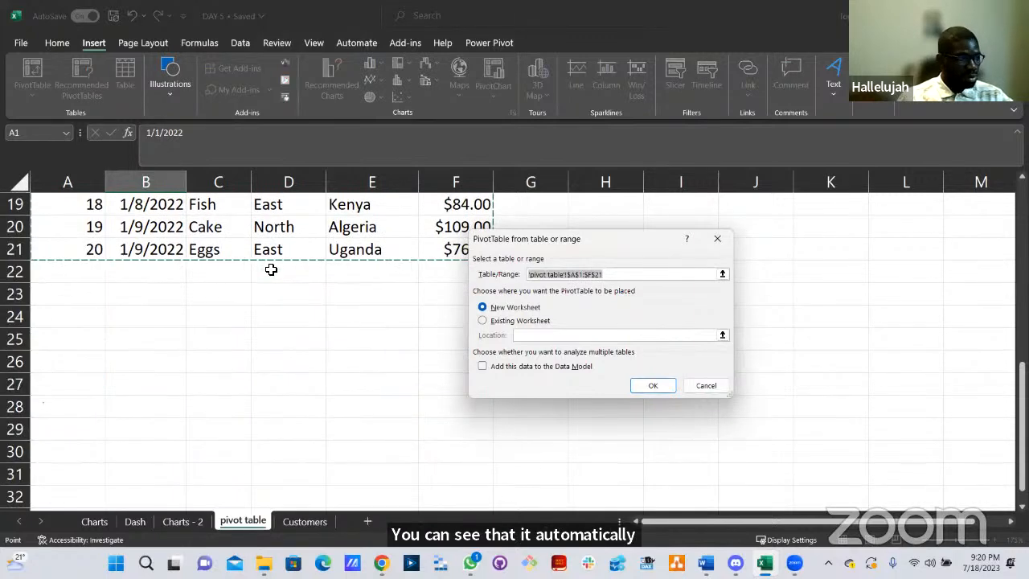
scroll(195, 259, up, 2)
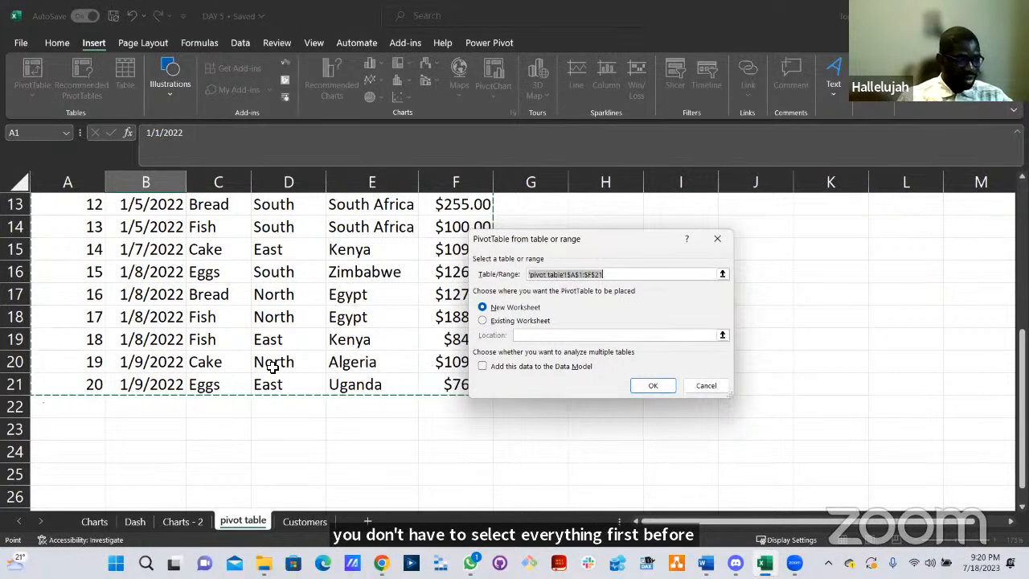
scroll(271, 363, up, 4)
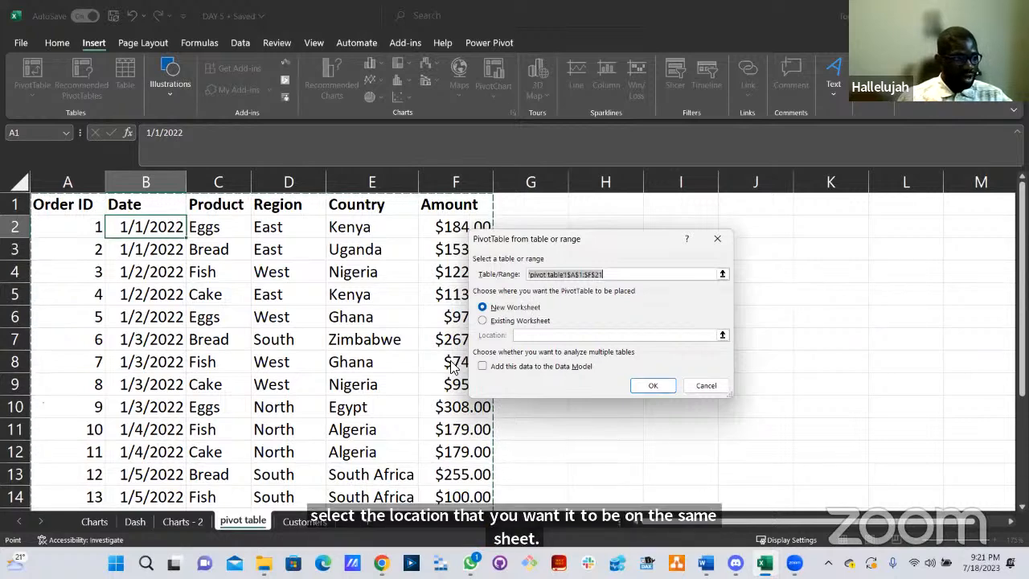
click(662, 385)
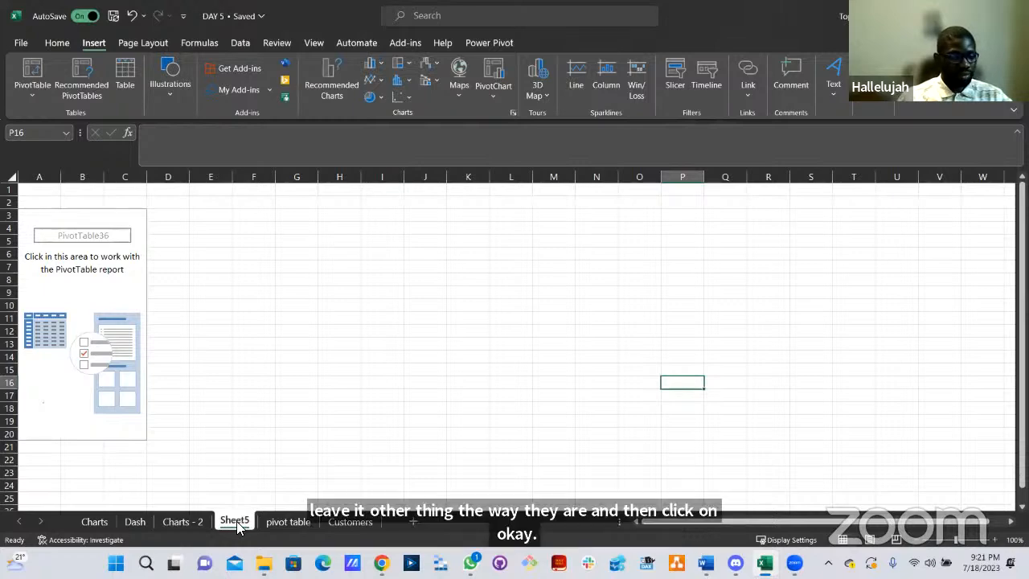
Rename the new PivotTable worksheet as Summary.
double_click(236, 521)
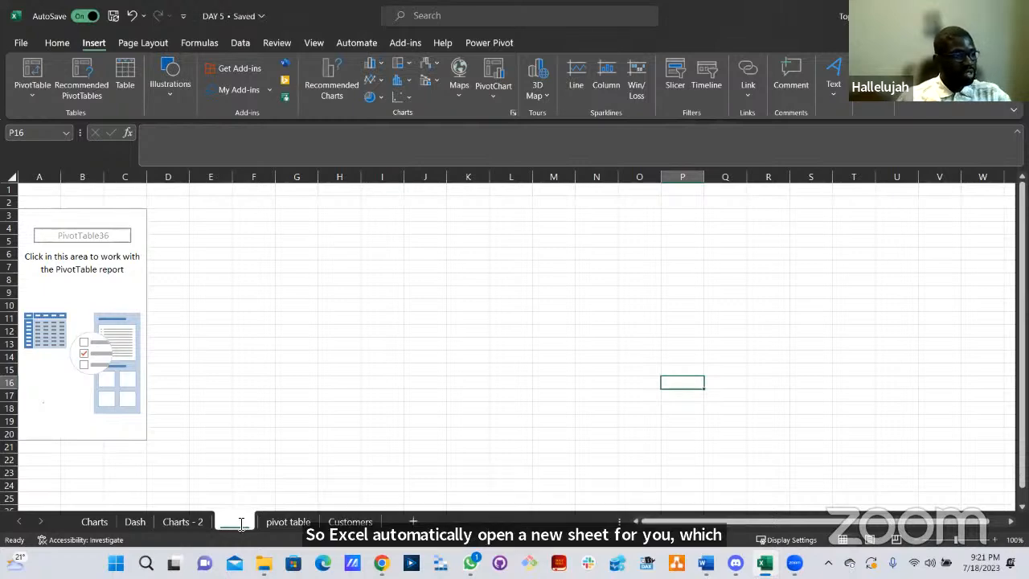
text(S)
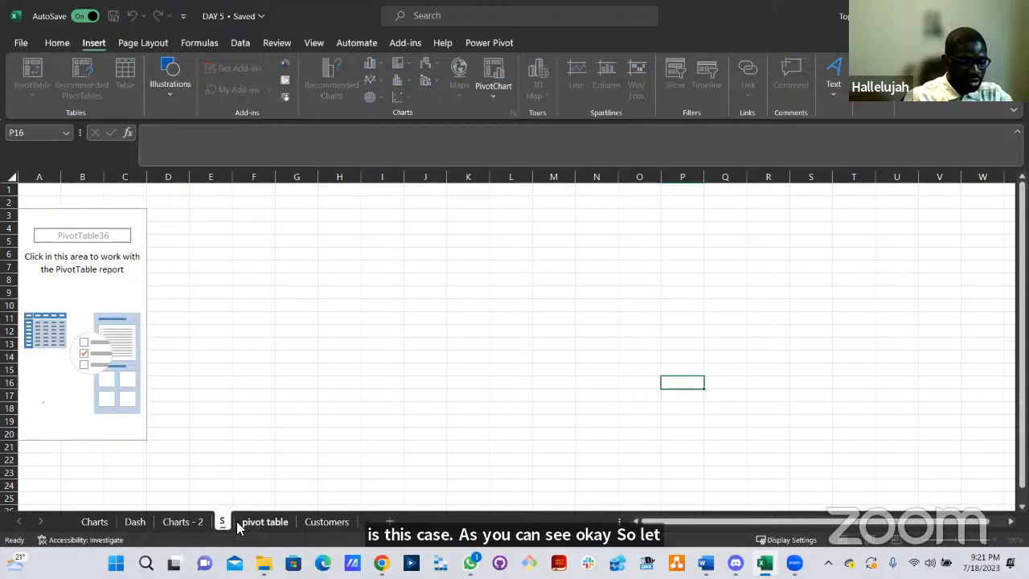
text(ummary)
key(Return)
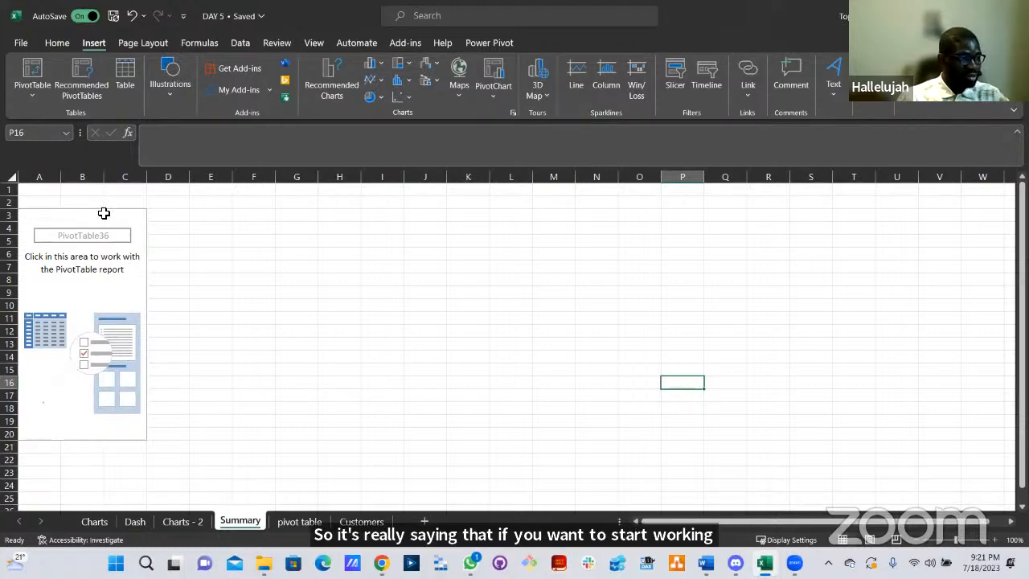
Activate the empty PivotTable on the Summary sheet and look through its list of available fields.
double_click(95, 257)
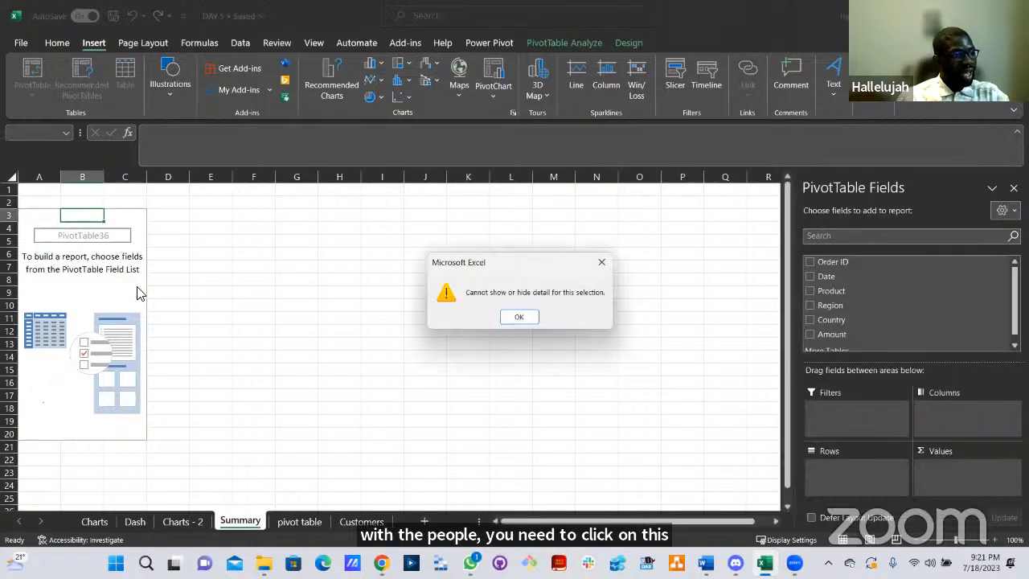
click(520, 319)
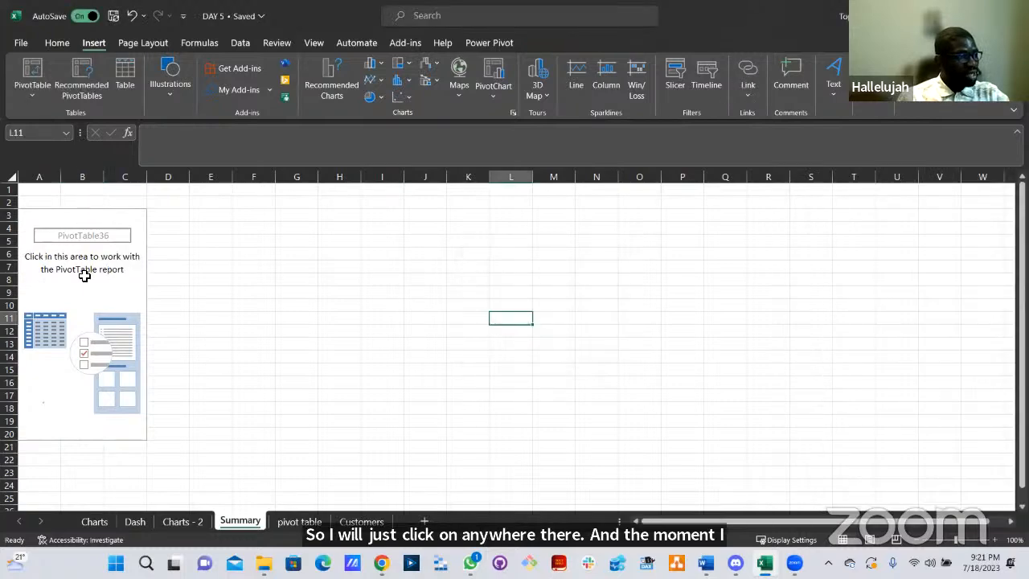
click(86, 279)
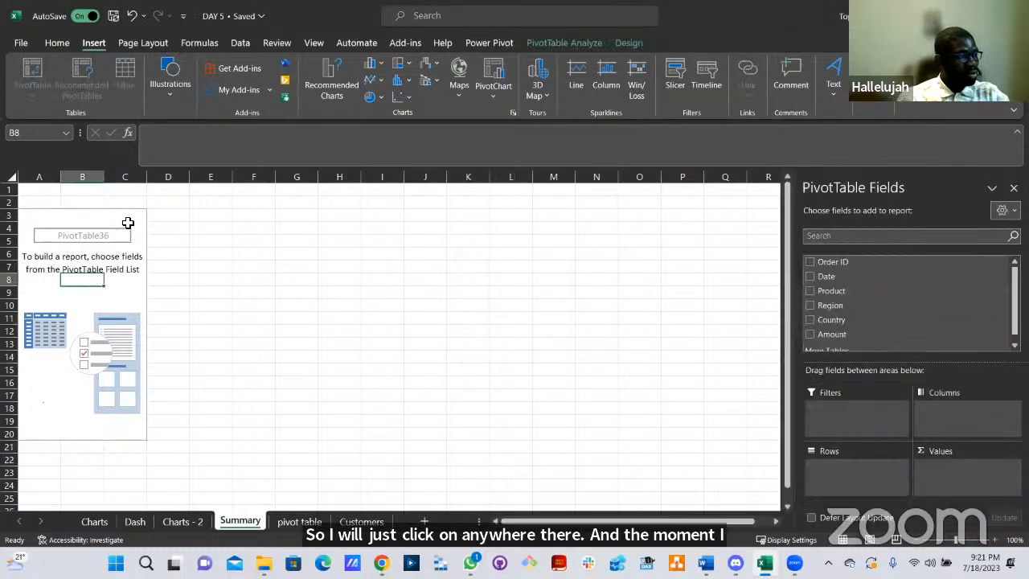
click(86, 237)
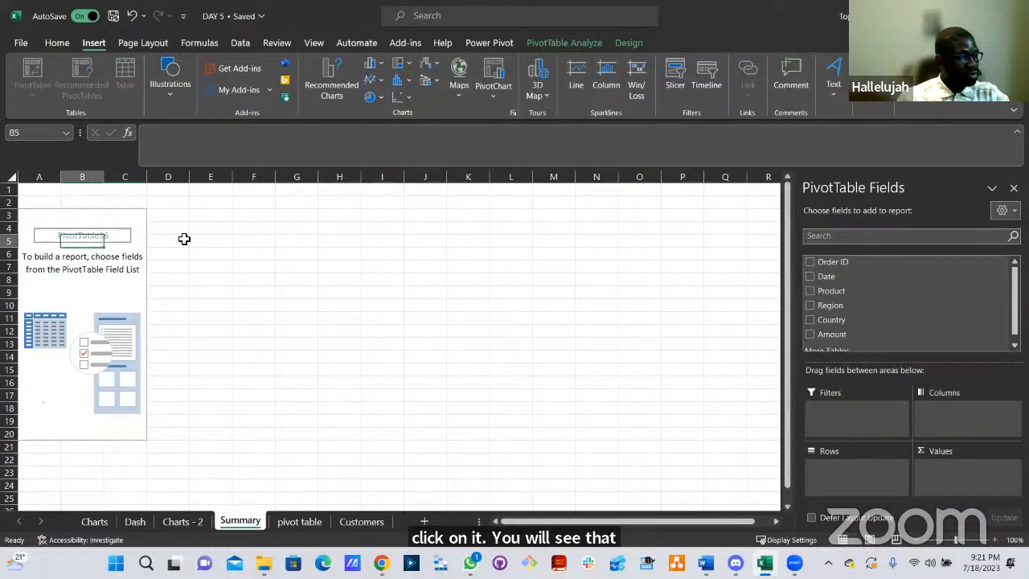
click(210, 190)
double_click(67, 213)
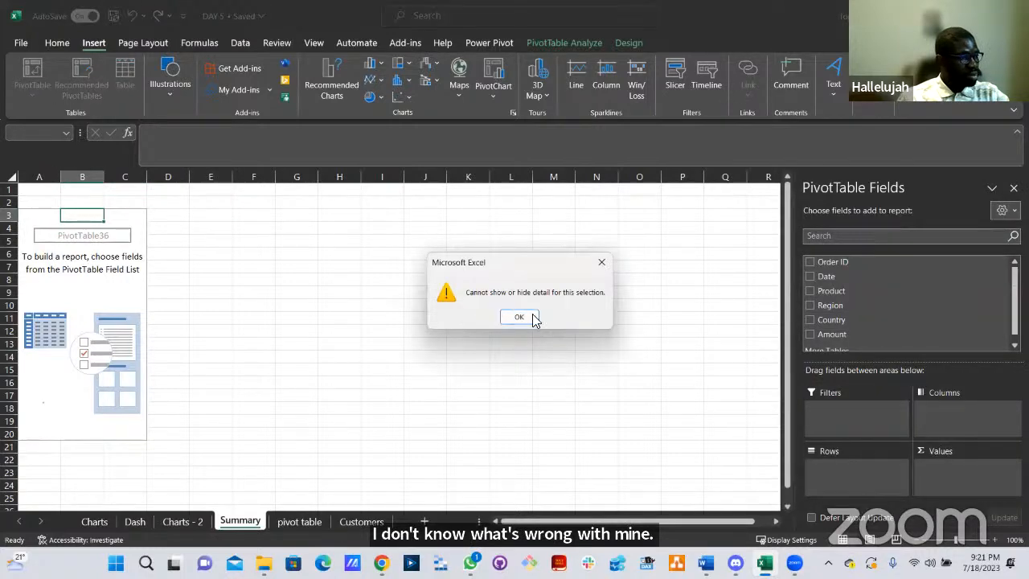
click(532, 316)
click(79, 291)
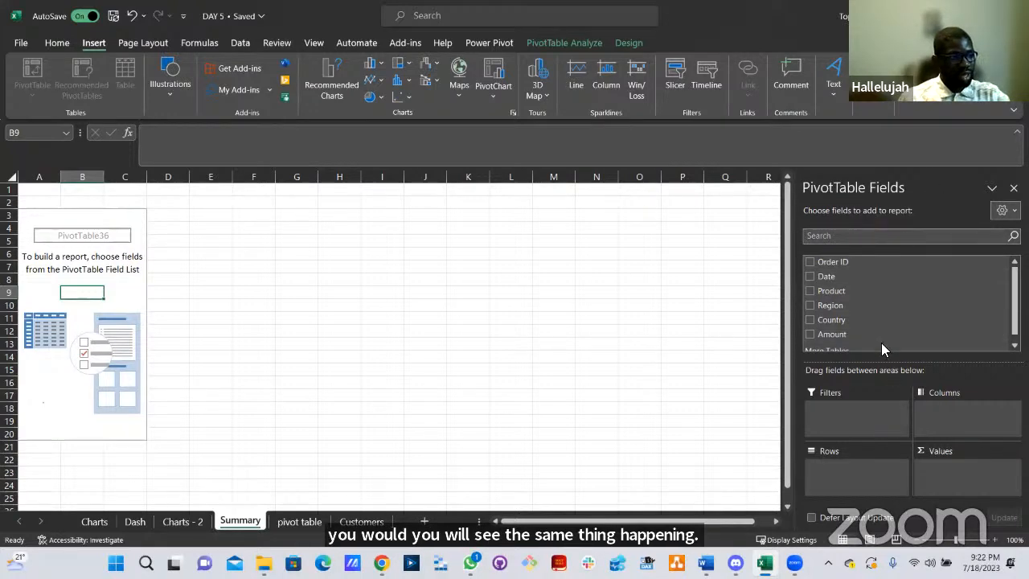
scroll(873, 302, down, 1)
scroll(872, 321, up, 1)
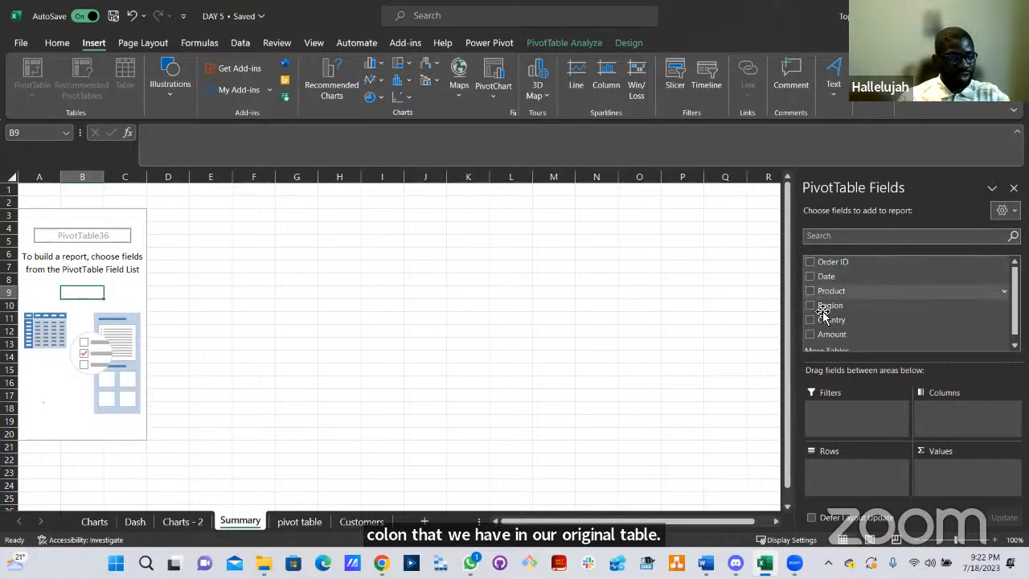
scroll(840, 338, down, 1)
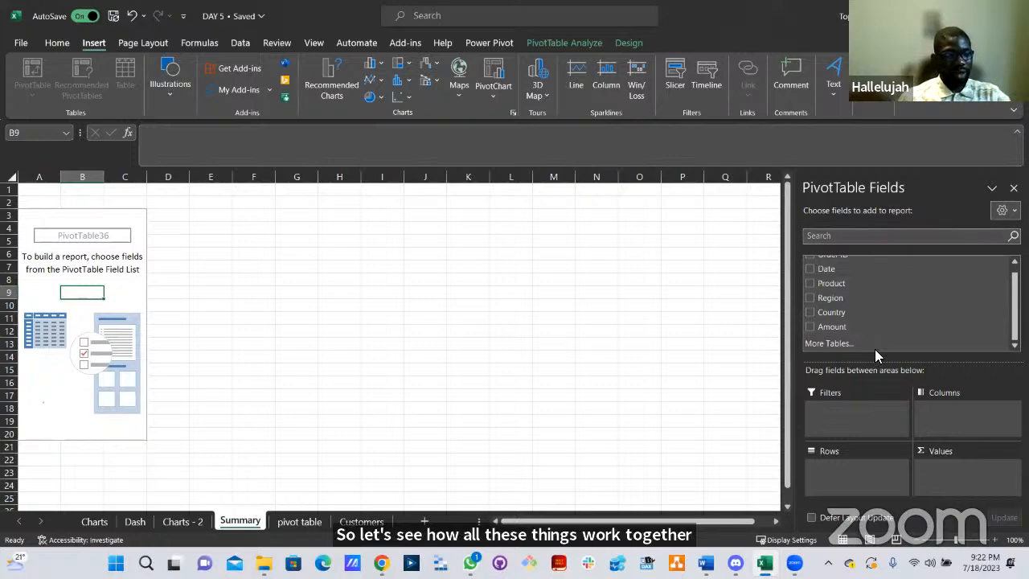
scroll(874, 347, up, 1)
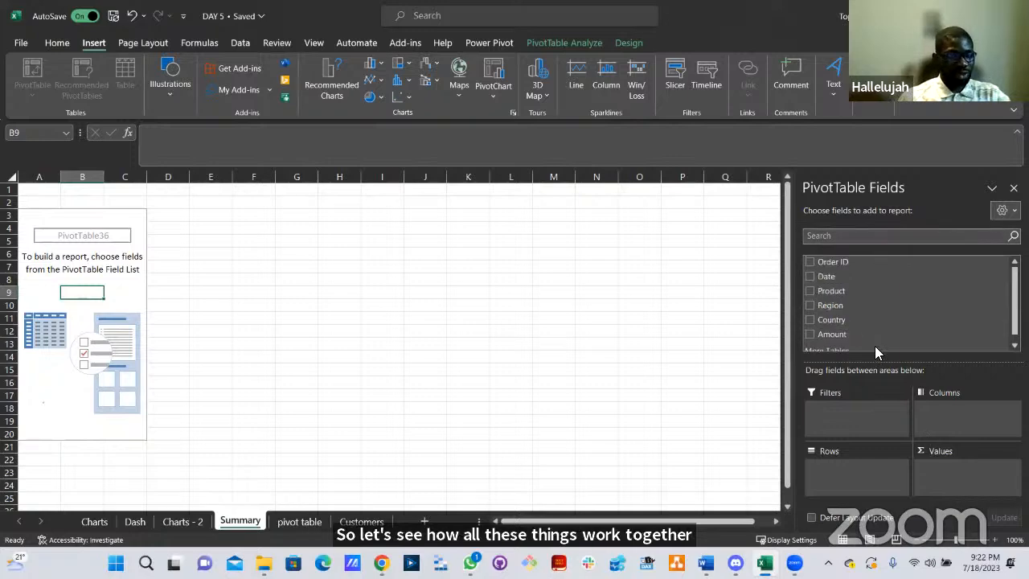
Move the Sales chart on Charts - 2 below the product and region summaries, over about columns I to N from row 9 down.
click(172, 524)
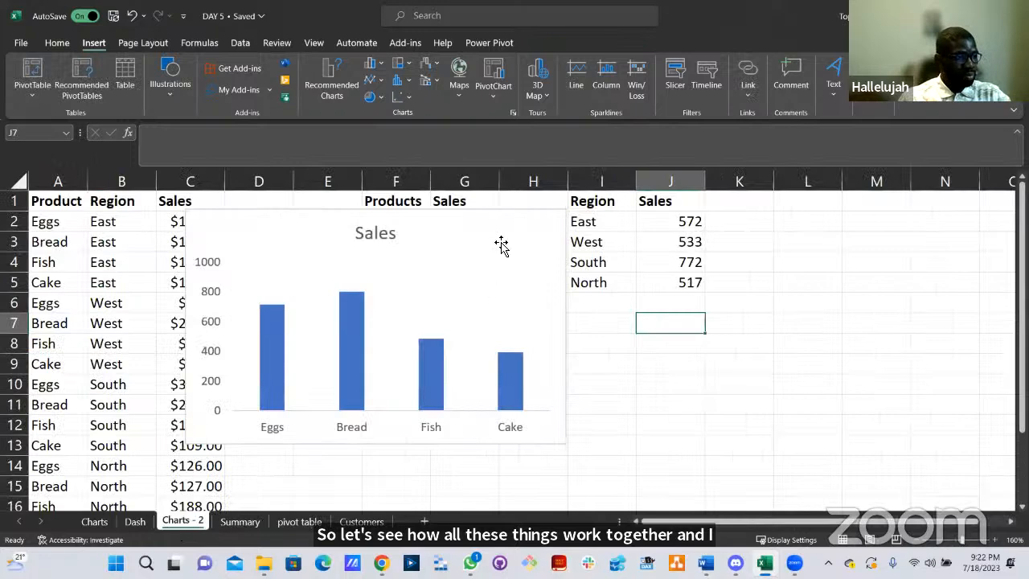
drag(507, 236, 729, 261)
drag(811, 263, 916, 347)
click(753, 254)
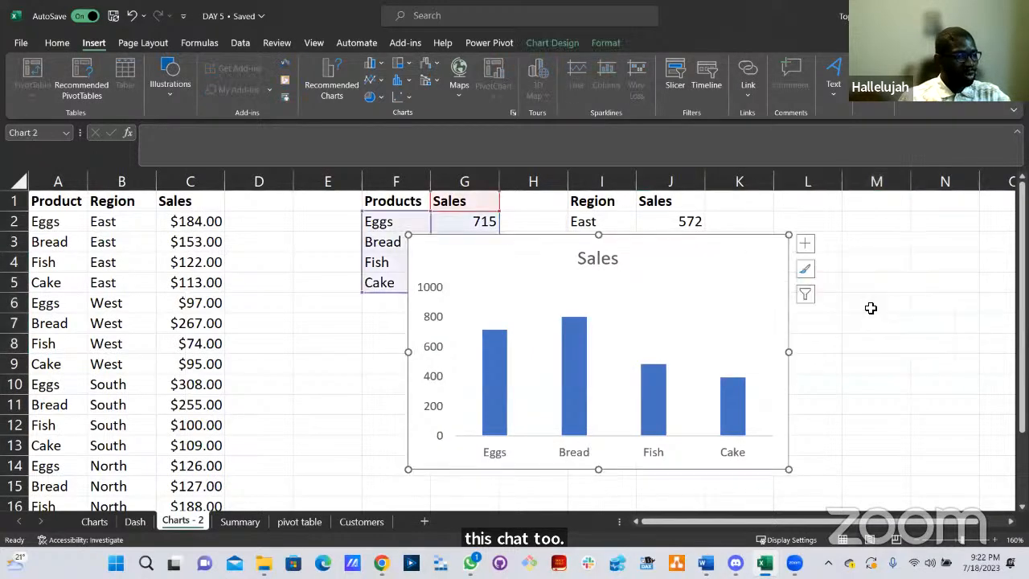
click(891, 305)
drag(771, 257, 966, 383)
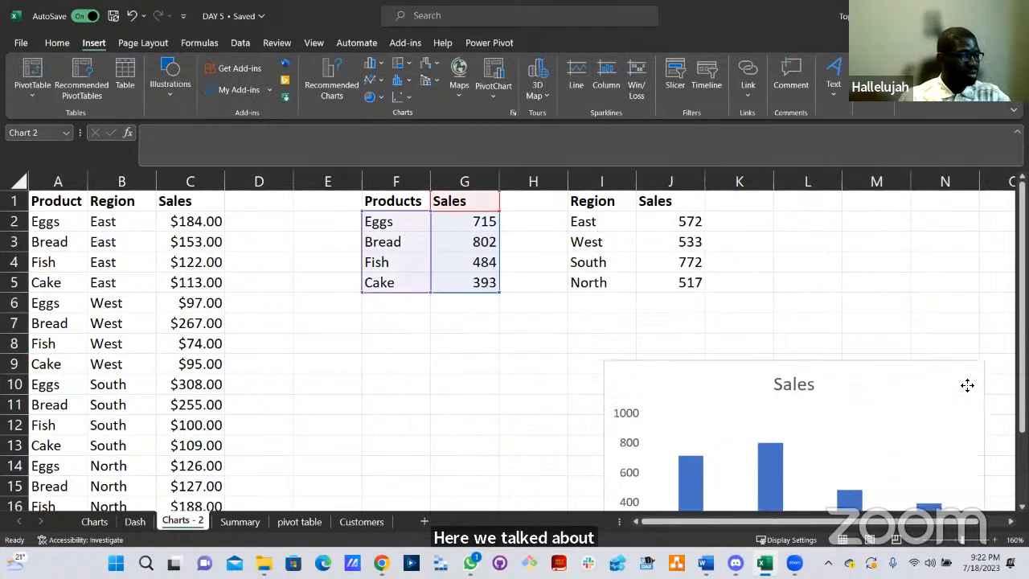
double_click(870, 285)
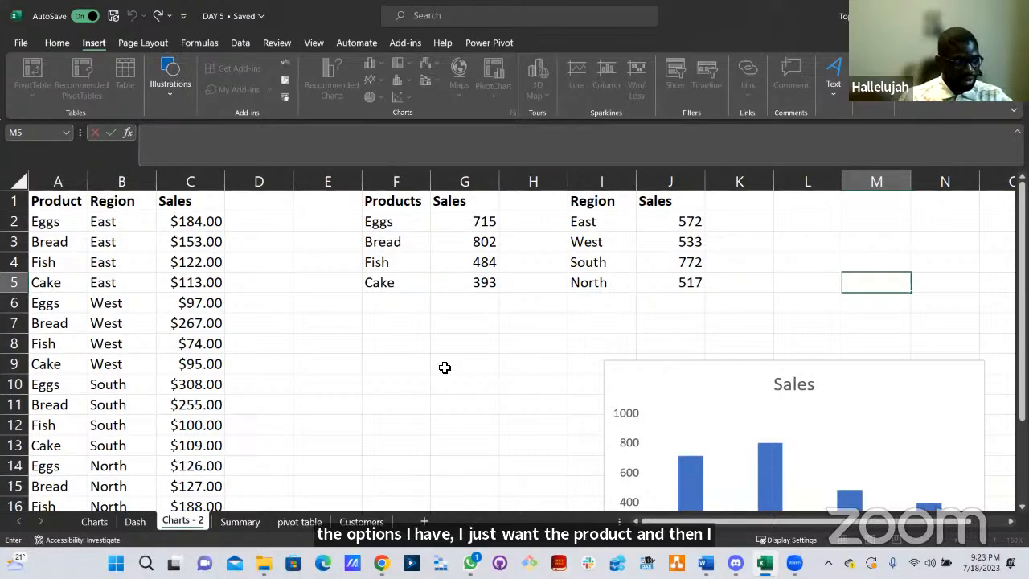
Add the Product field to the rows of the empty PivotTable on the Summary sheet.
click(295, 522)
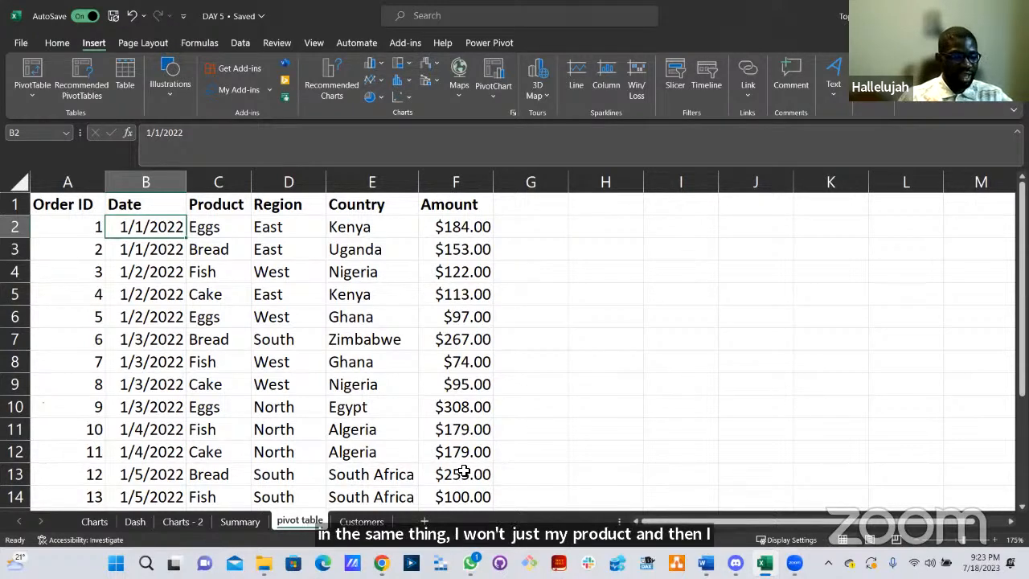
click(241, 522)
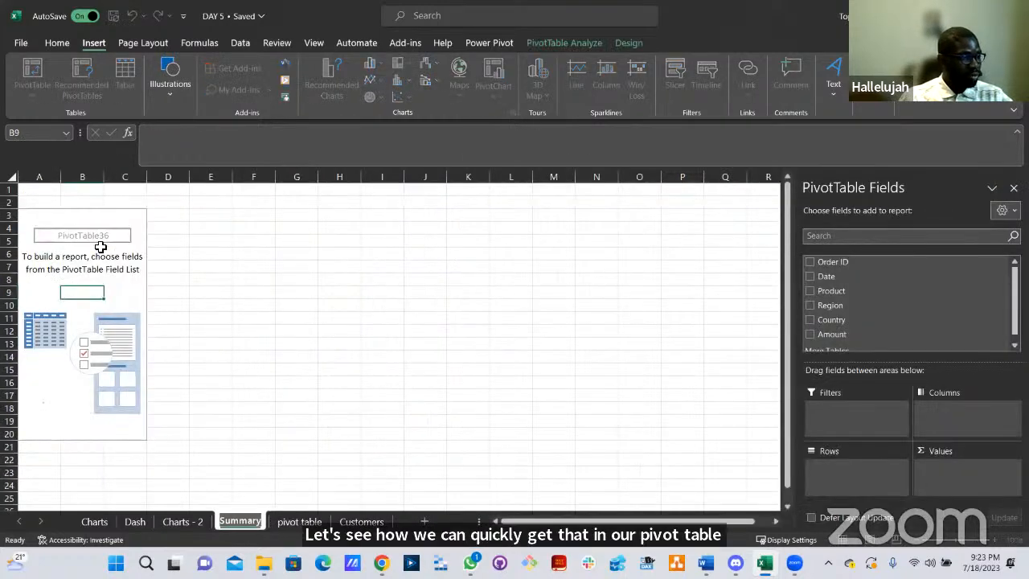
click(510, 253)
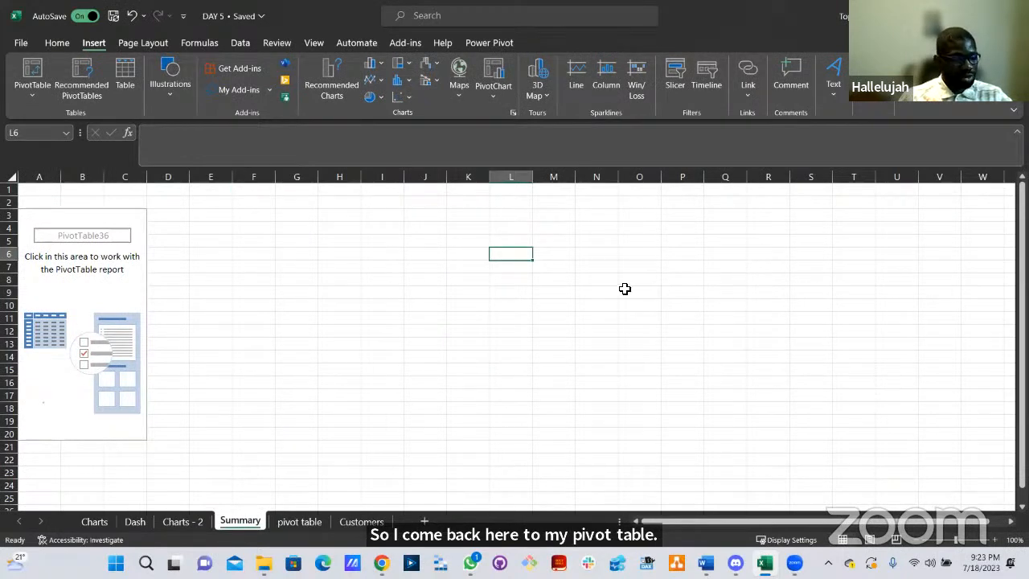
click(81, 230)
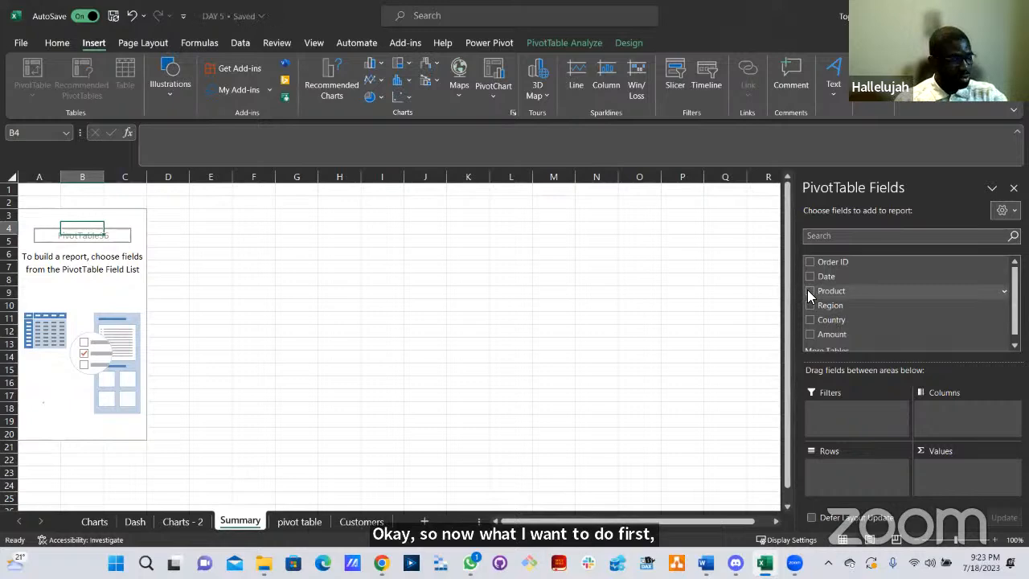
click(809, 291)
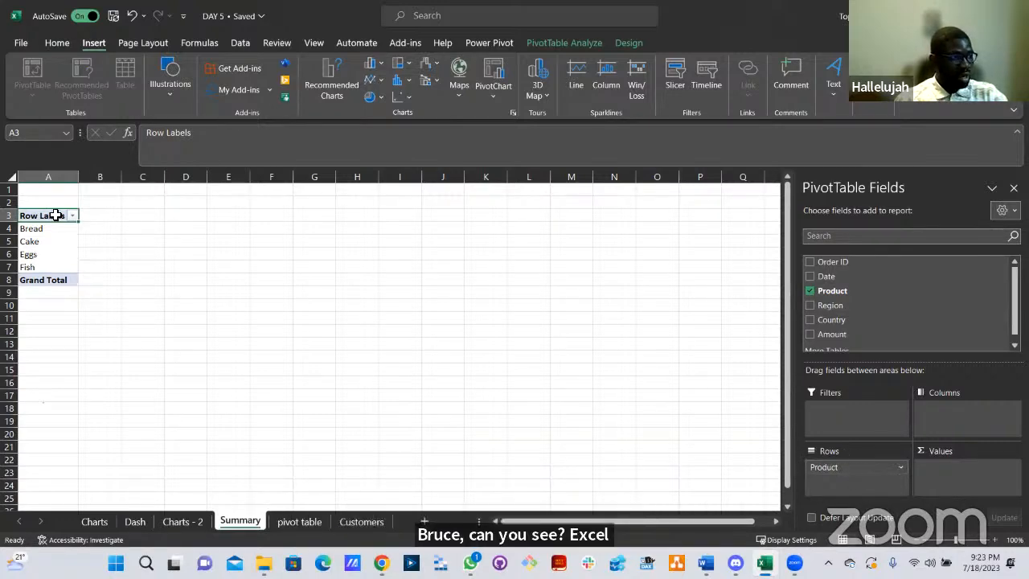
ctrl+scroll(181, 269, up, 4)
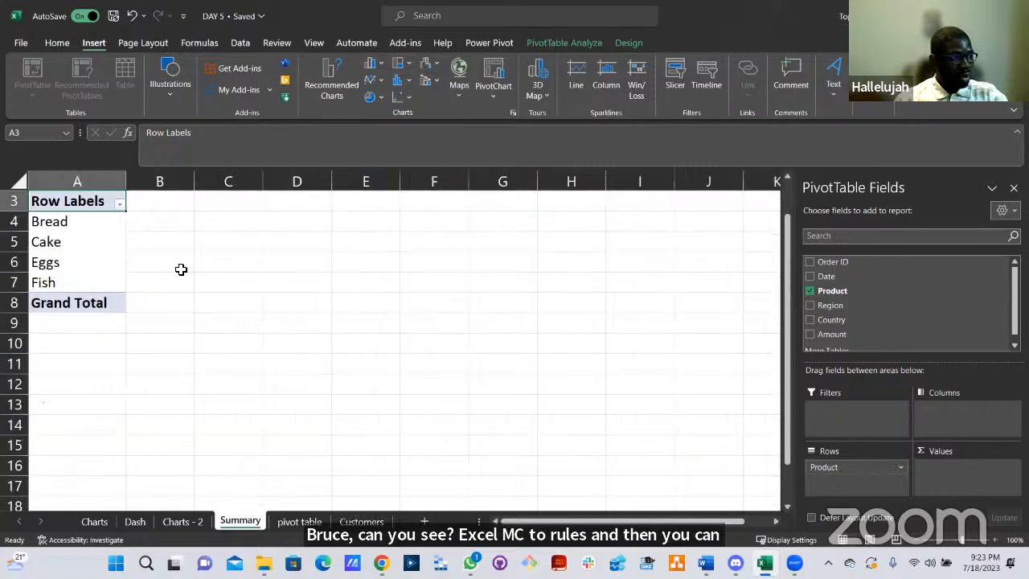
scroll(161, 270, up, 1)
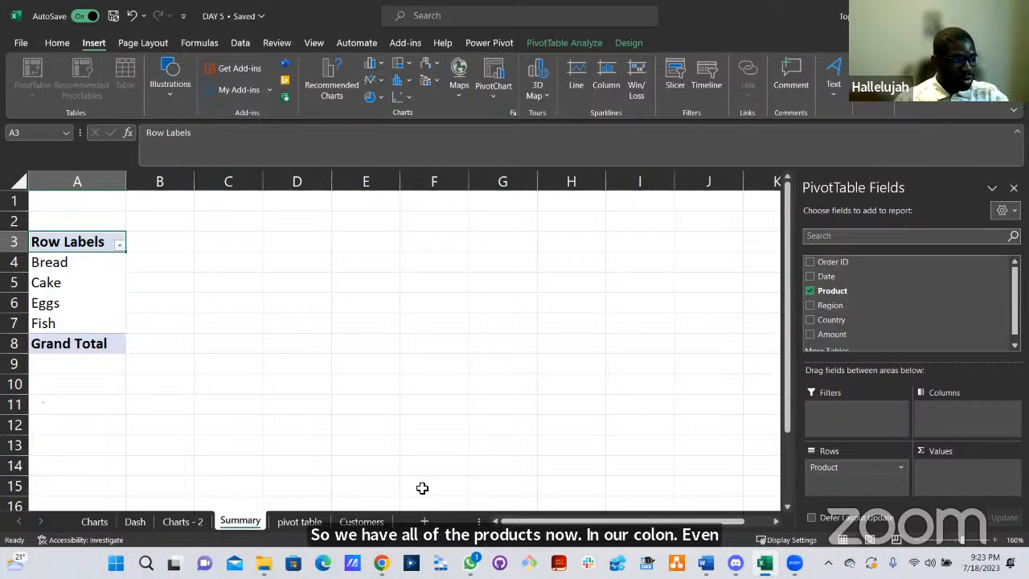
Check the source data on the pivot table sheet, try Product in the PivotTable's Columns area, and return it to Rows.
click(303, 522)
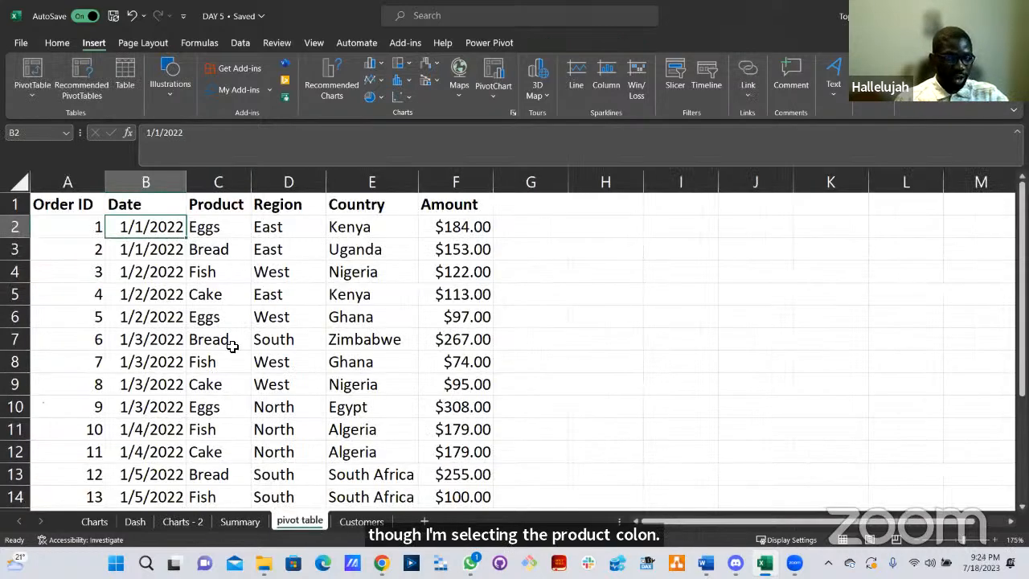
click(240, 521)
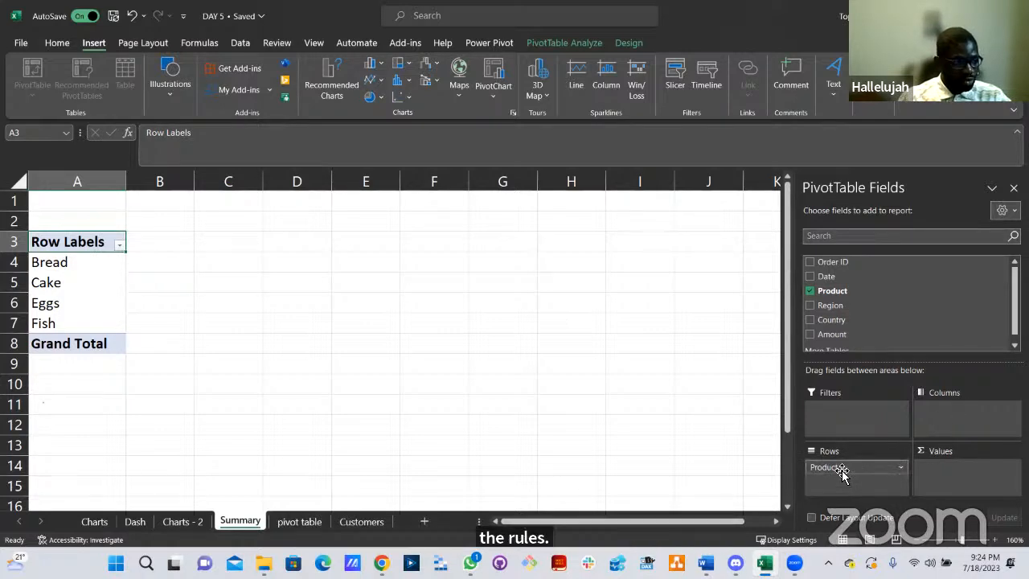
drag(865, 469, 941, 416)
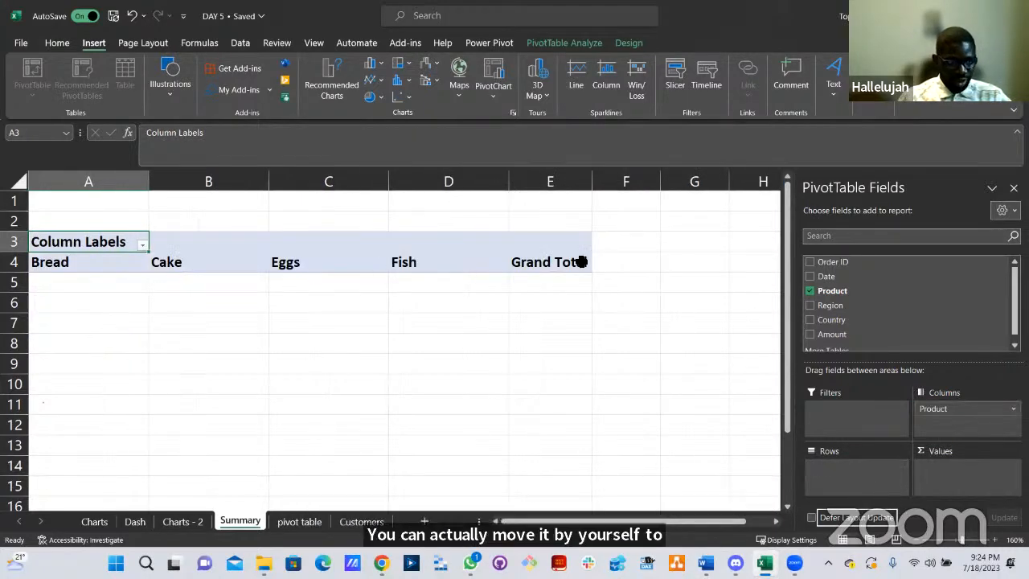
drag(920, 427, 828, 468)
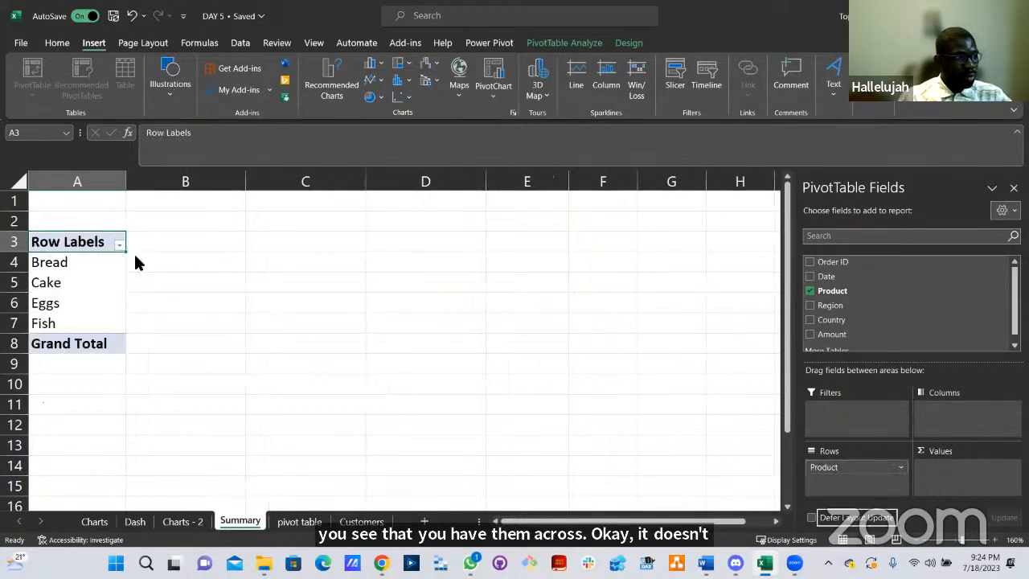
Add the Amount field to the Summary PivotTable's values to sum the amount for each product.
click(299, 522)
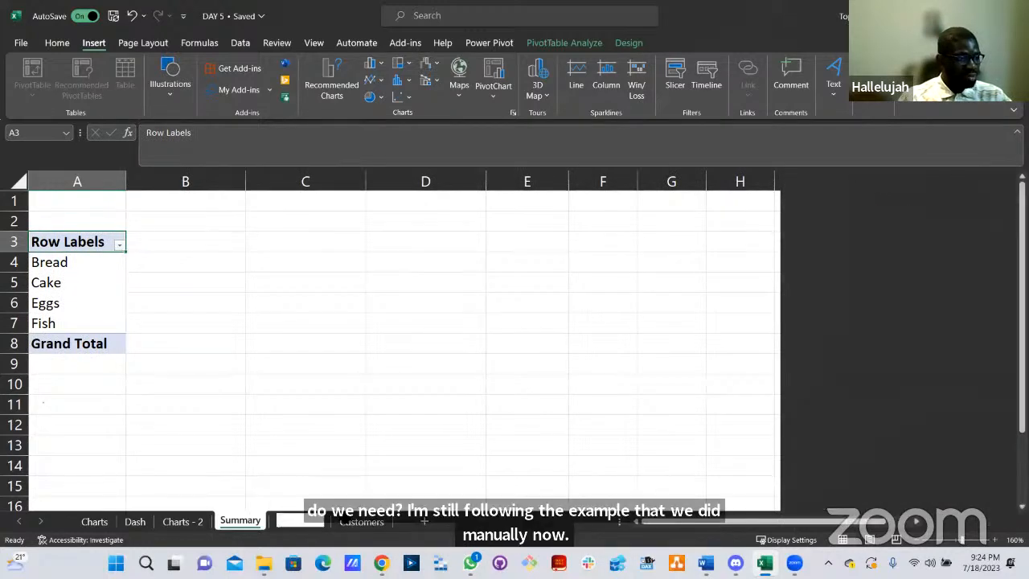
click(478, 230)
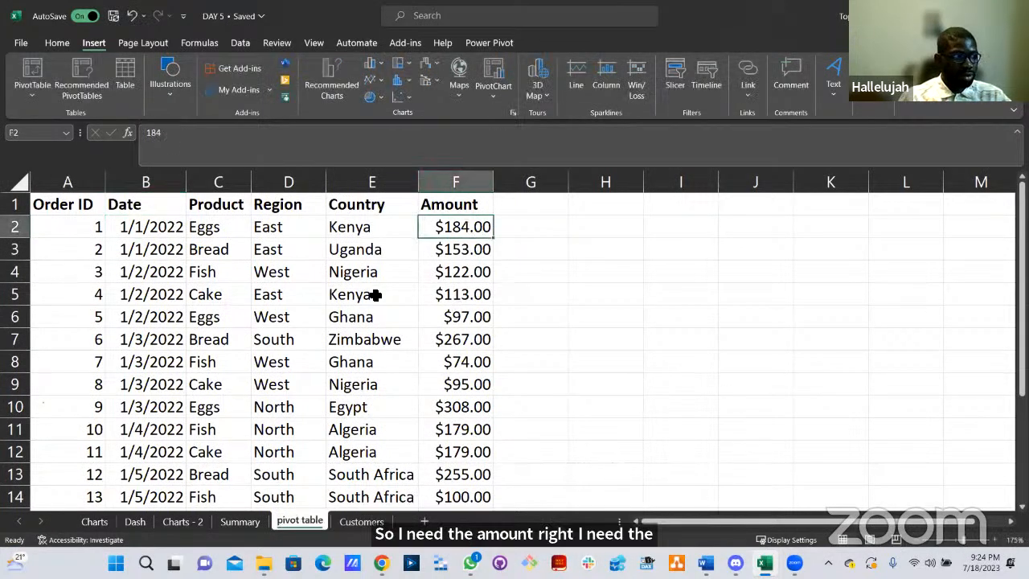
click(240, 522)
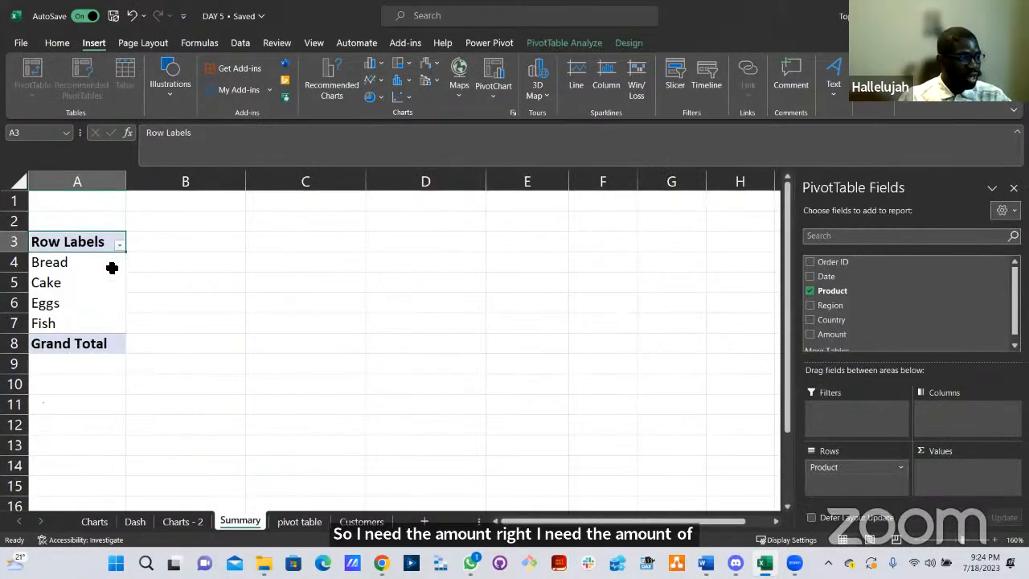
click(108, 274)
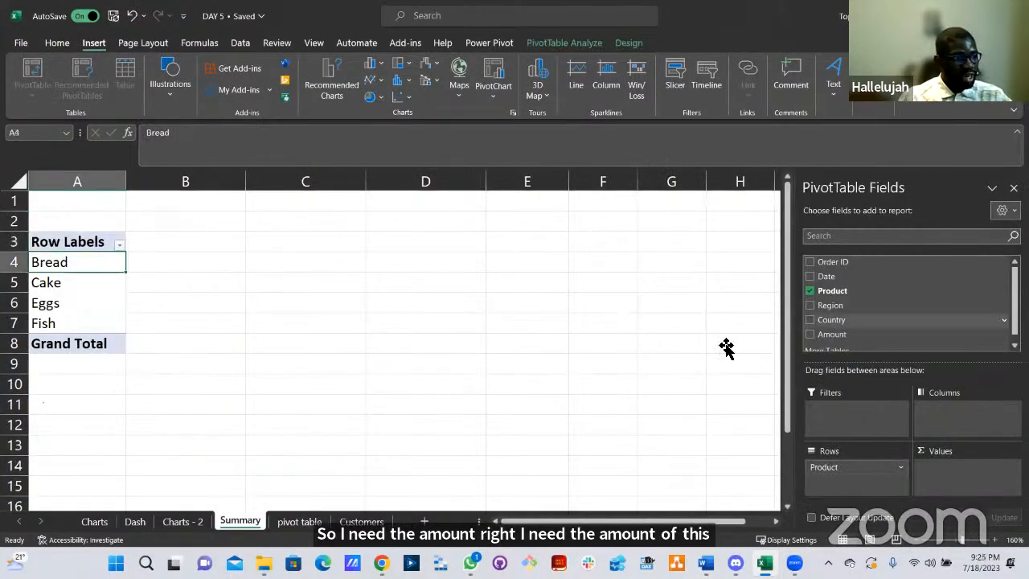
scroll(815, 330, down, 1)
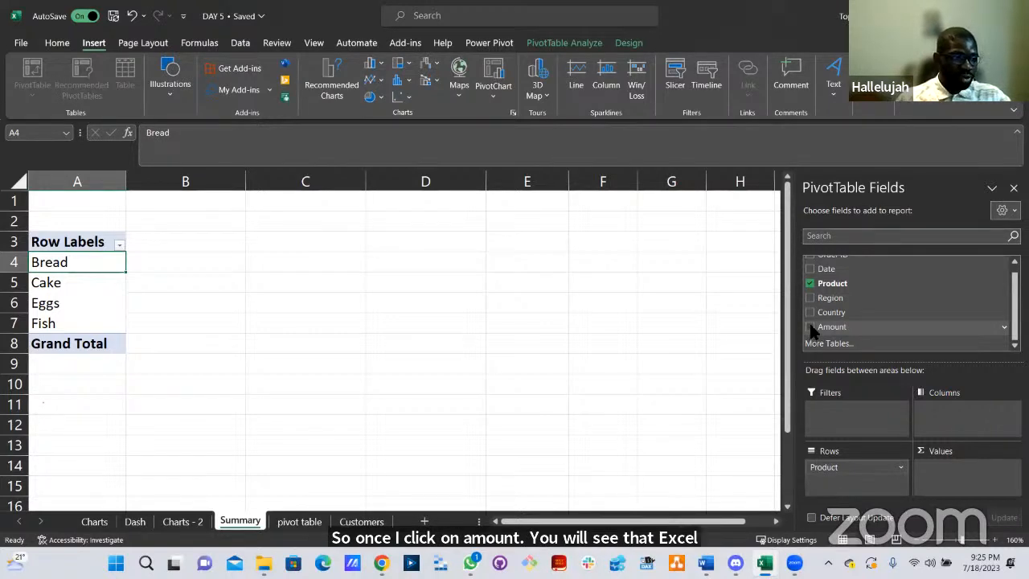
click(810, 327)
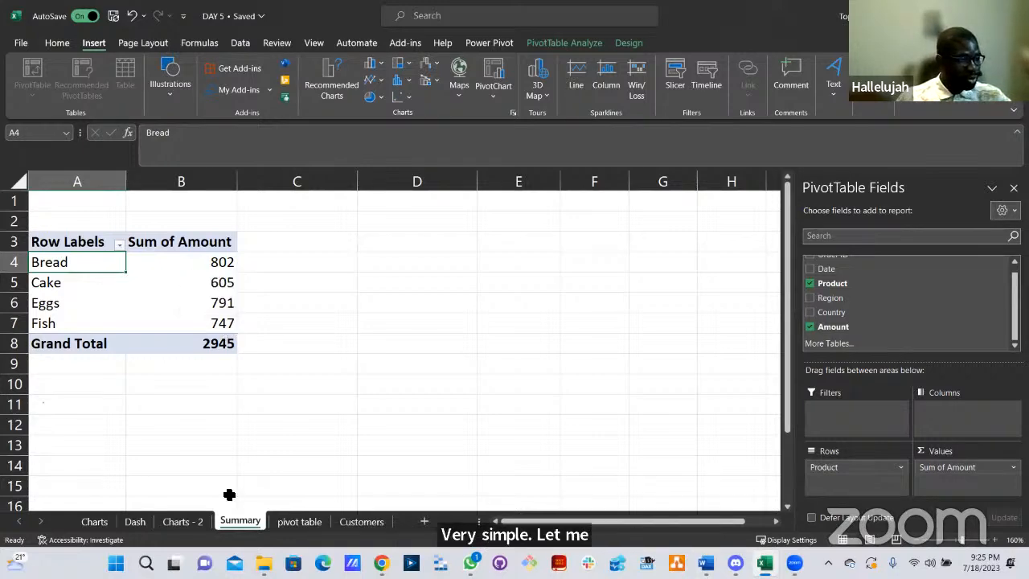
Insert a blank column at H on Charts - 2, beside the product sales summary.
click(181, 522)
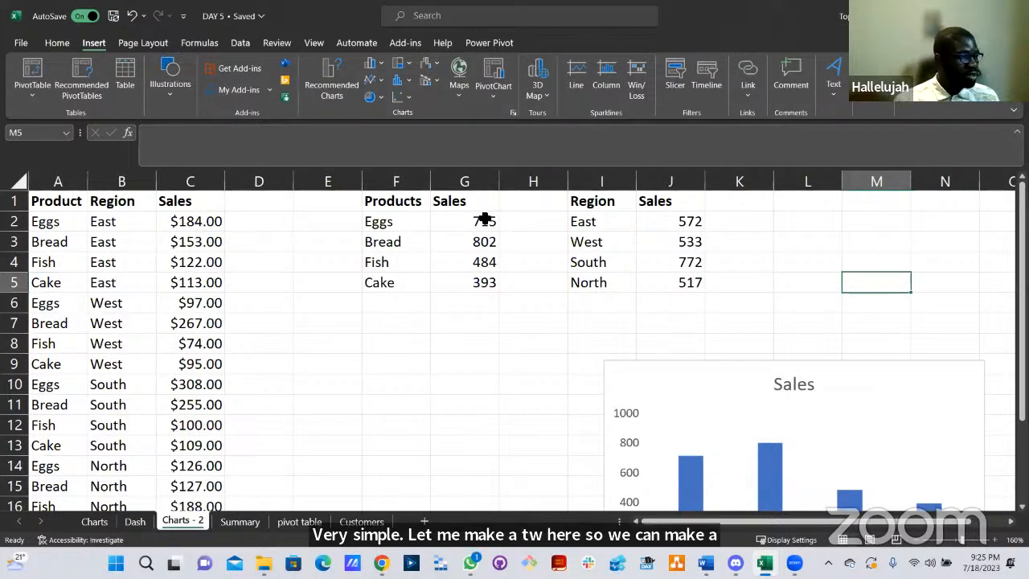
click(542, 182)
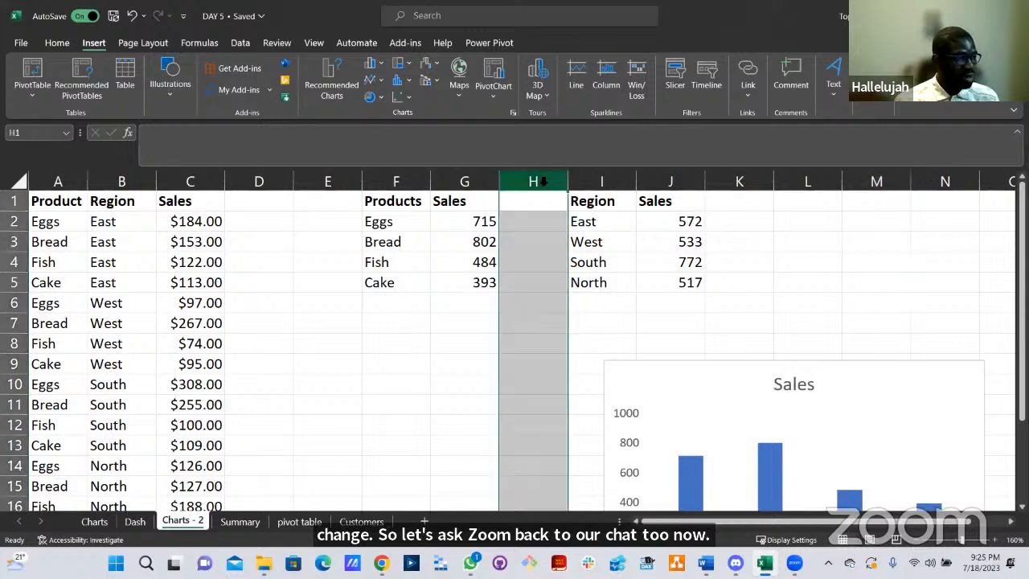
right_click(542, 184)
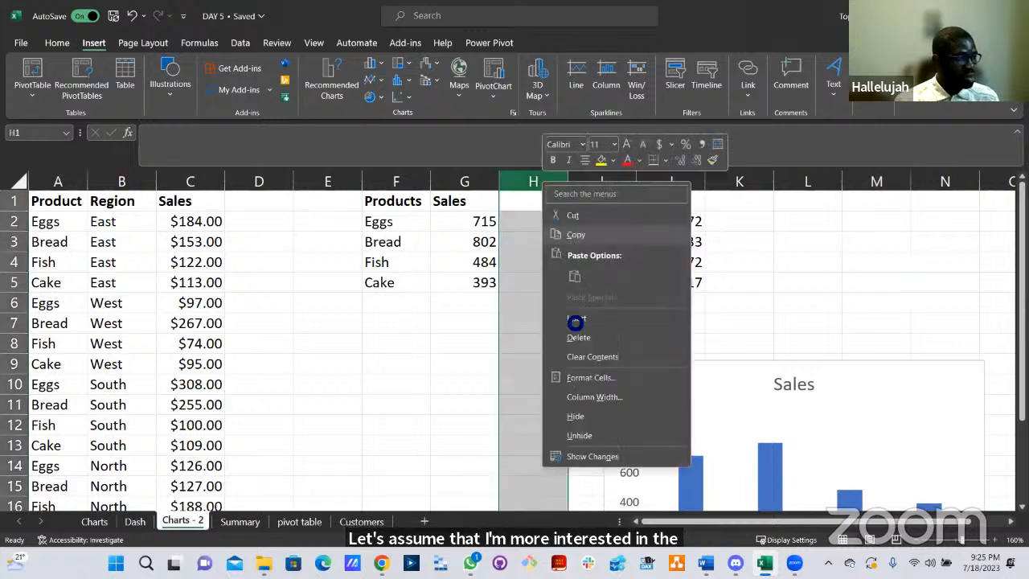
key(Escape)
key(ctrl+shift+plus)
Examine the product entries in column A and the SUMIF formula in G2 as a model for counting sales per product.
click(528, 224)
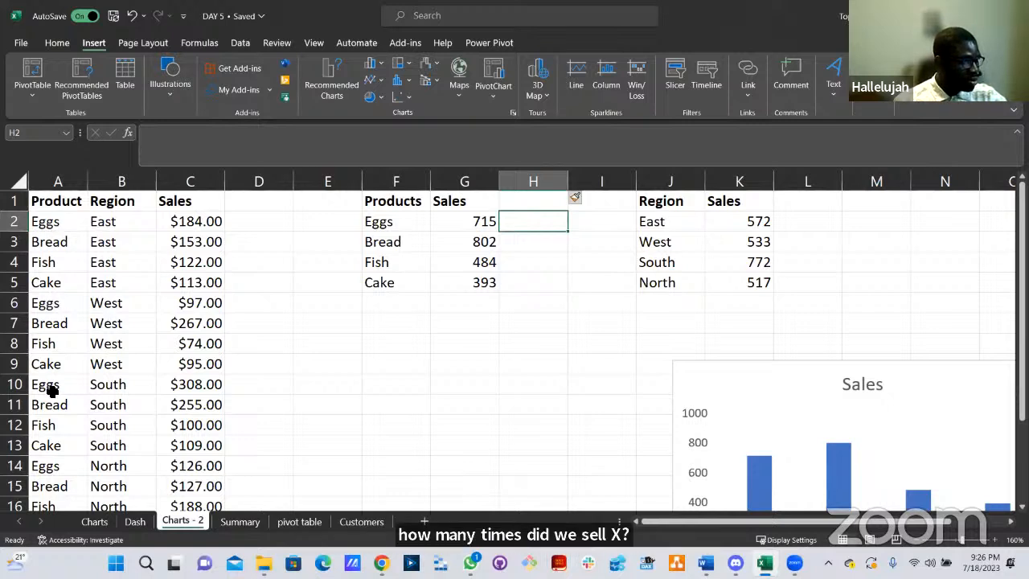
scroll(84, 414, down, 1)
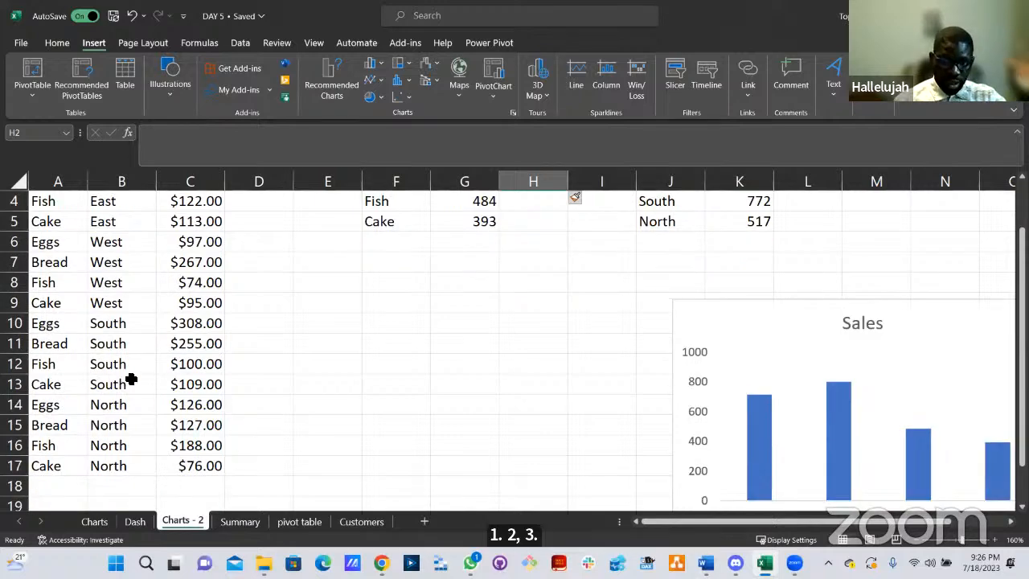
scroll(131, 380, up, 1)
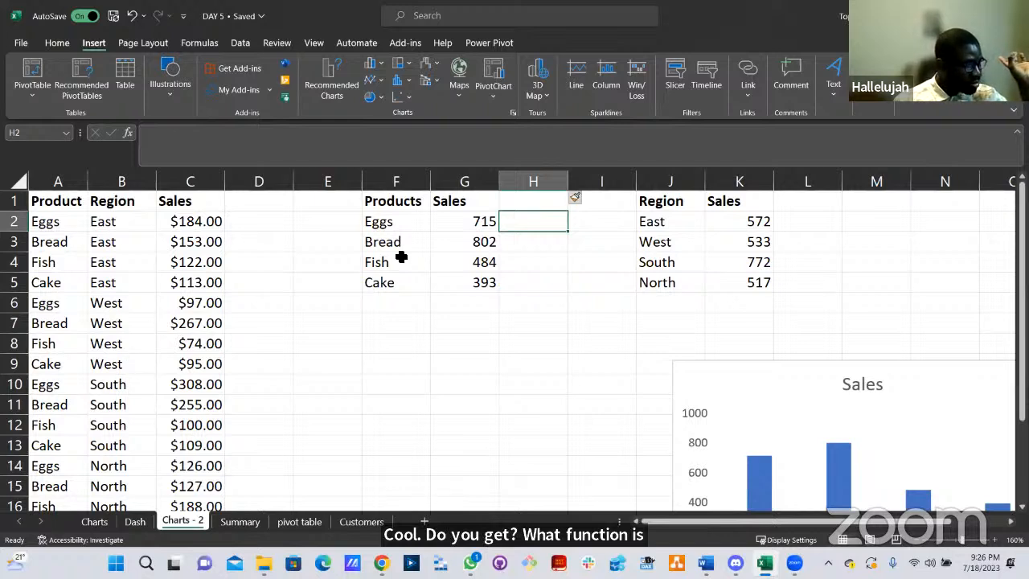
click(525, 201)
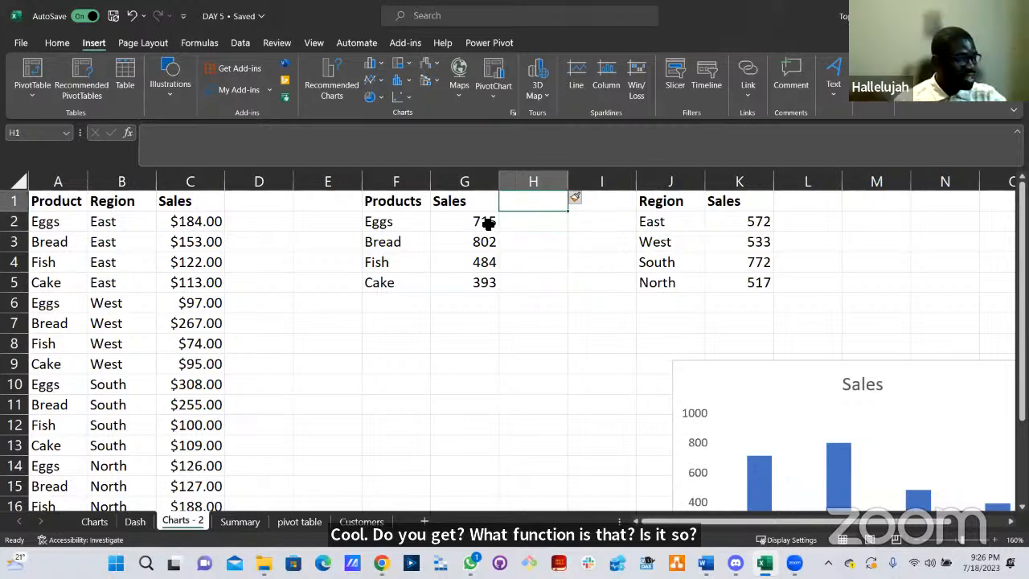
click(481, 222)
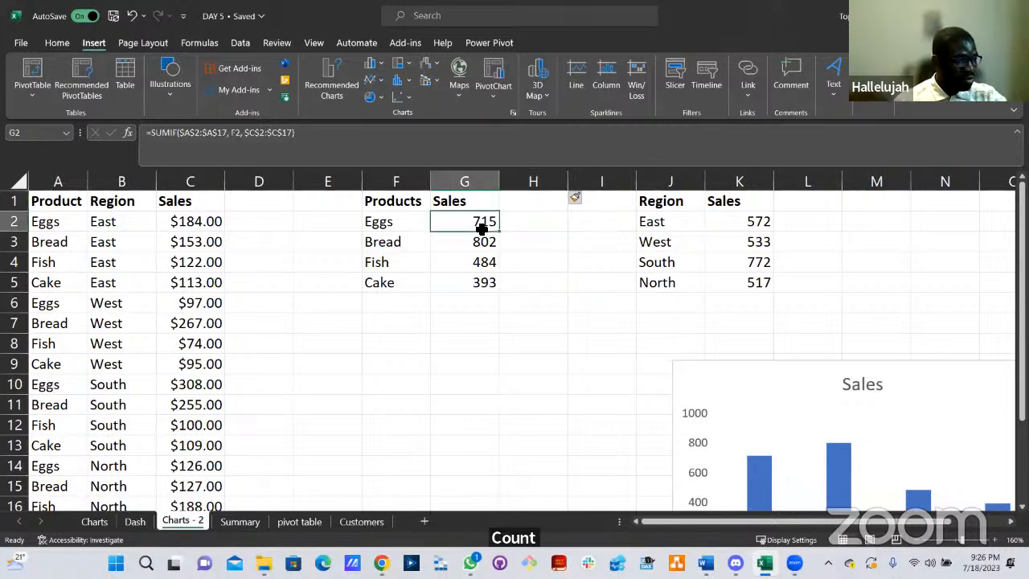
double_click(486, 222)
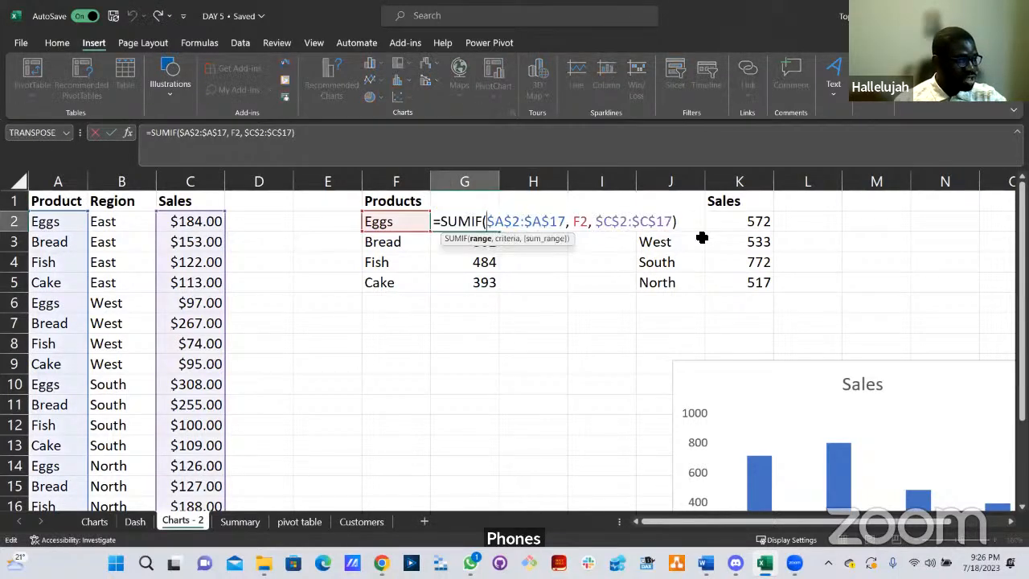
drag(689, 223, 441, 220)
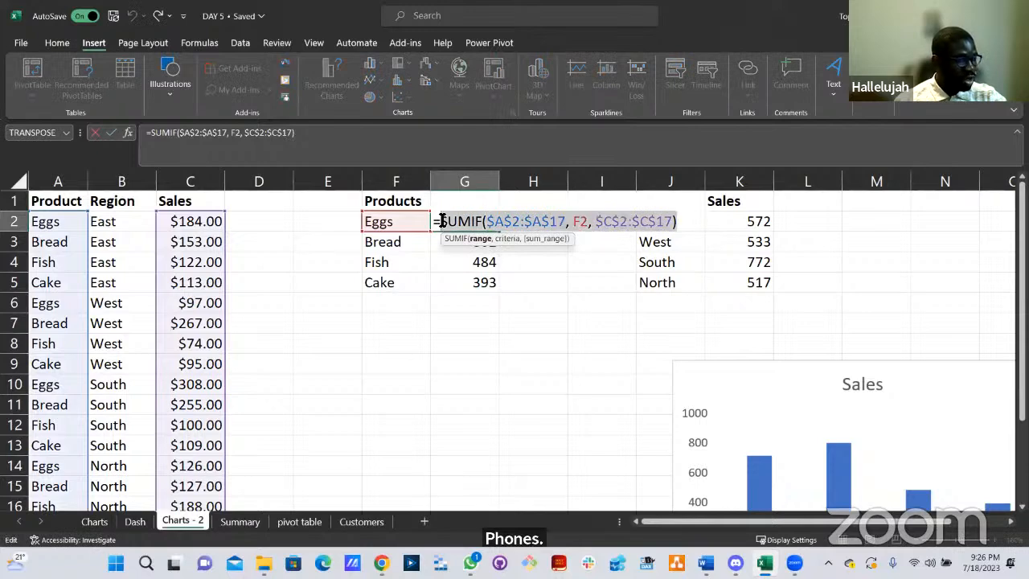
key(Escape)
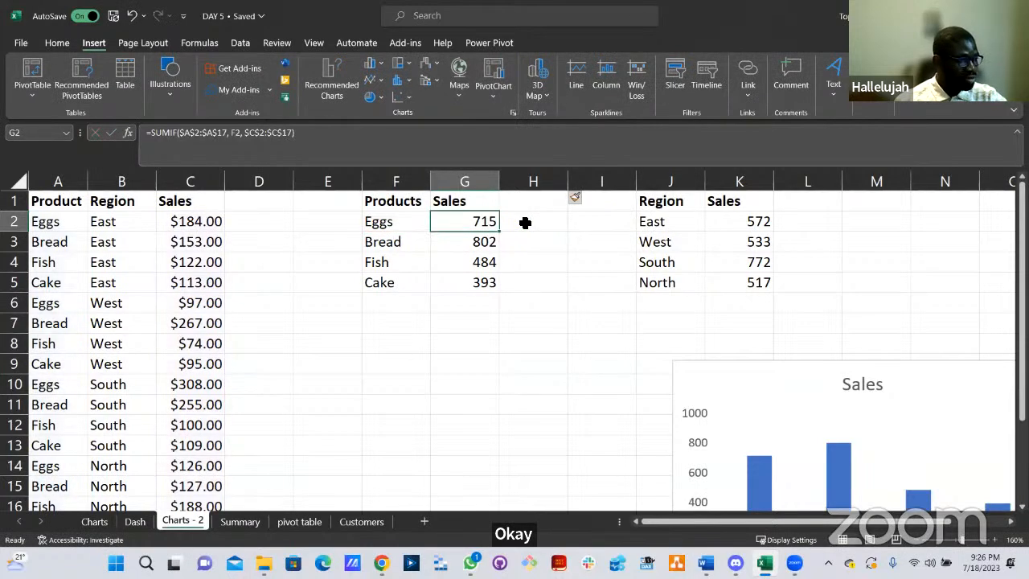
Enter a COUNTIF formula in H2 that counts the product in F2 within the locked range $A$2:$A$17.
click(524, 223)
text(=count)
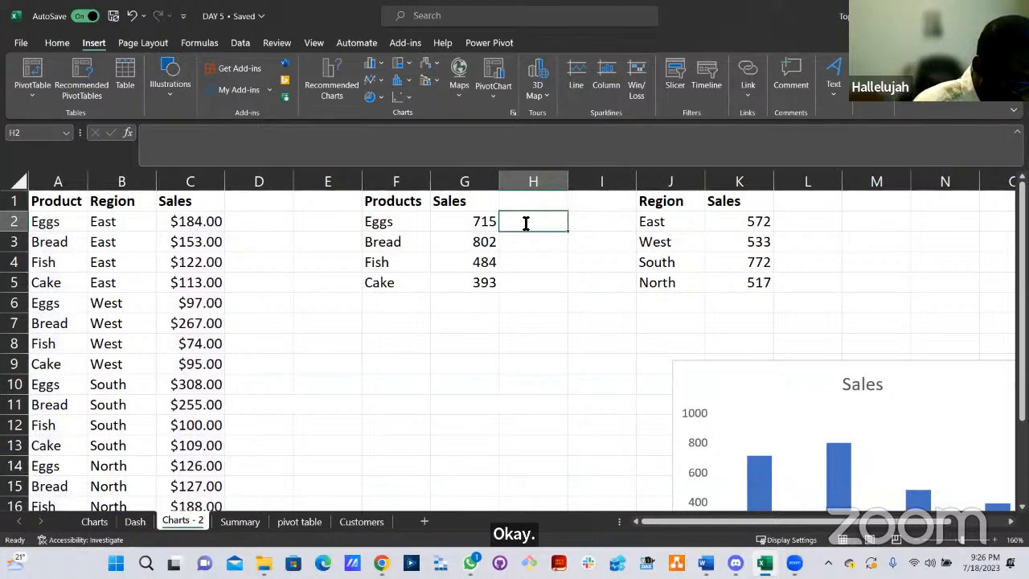
text(if)
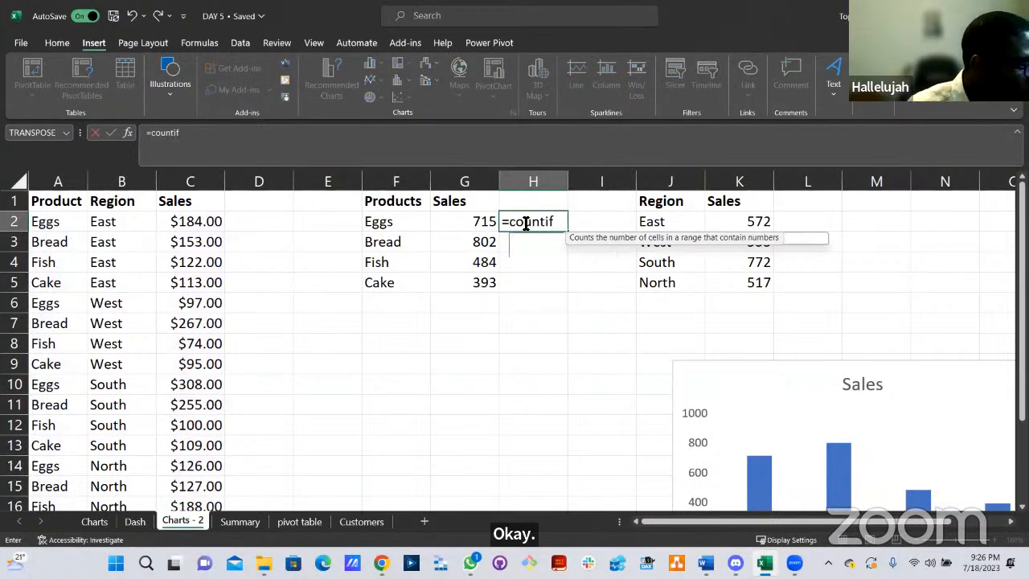
key(Tab)
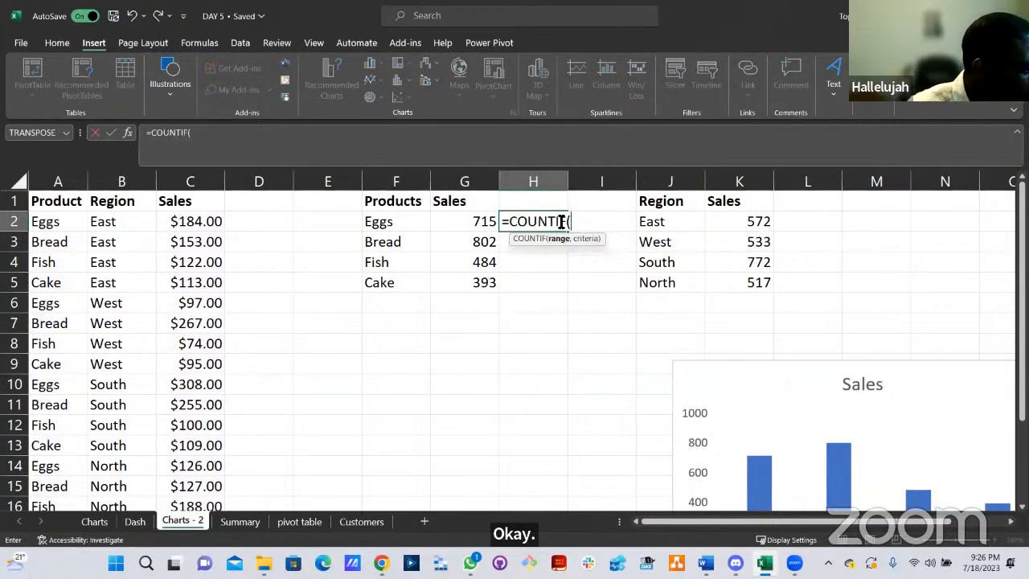
click(73, 221)
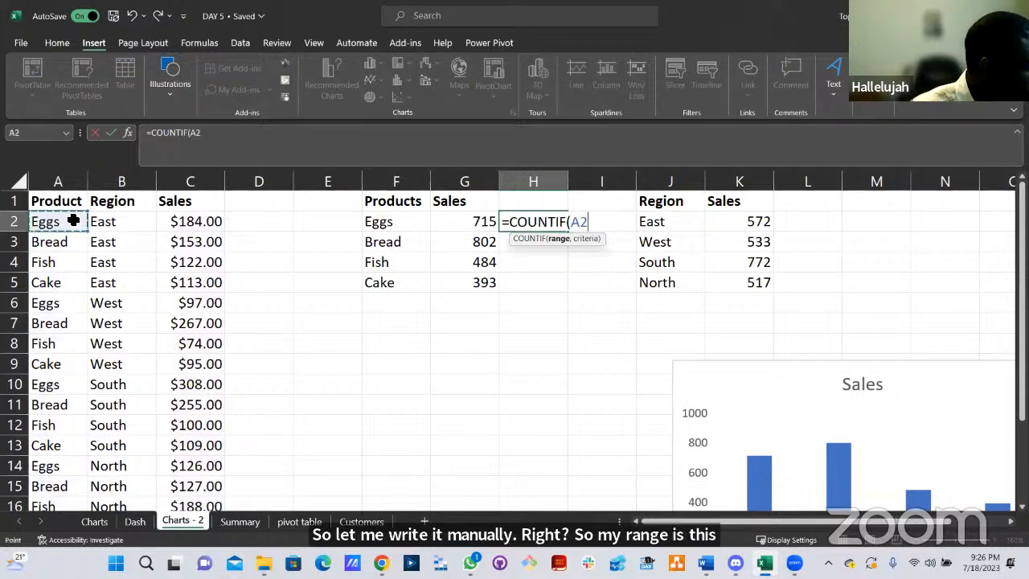
key(ctrl+shift+Down)
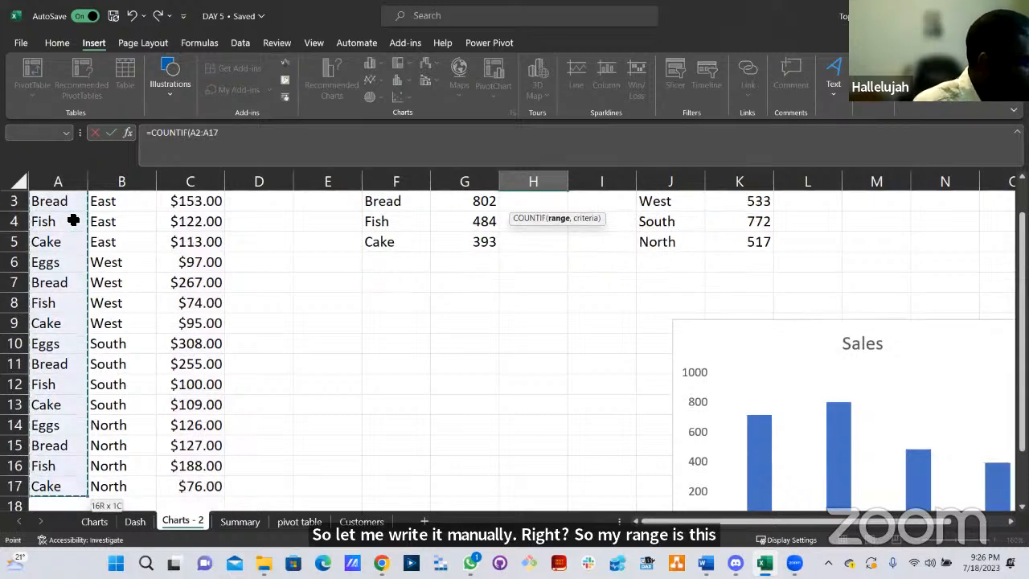
key(F4)
text(,)
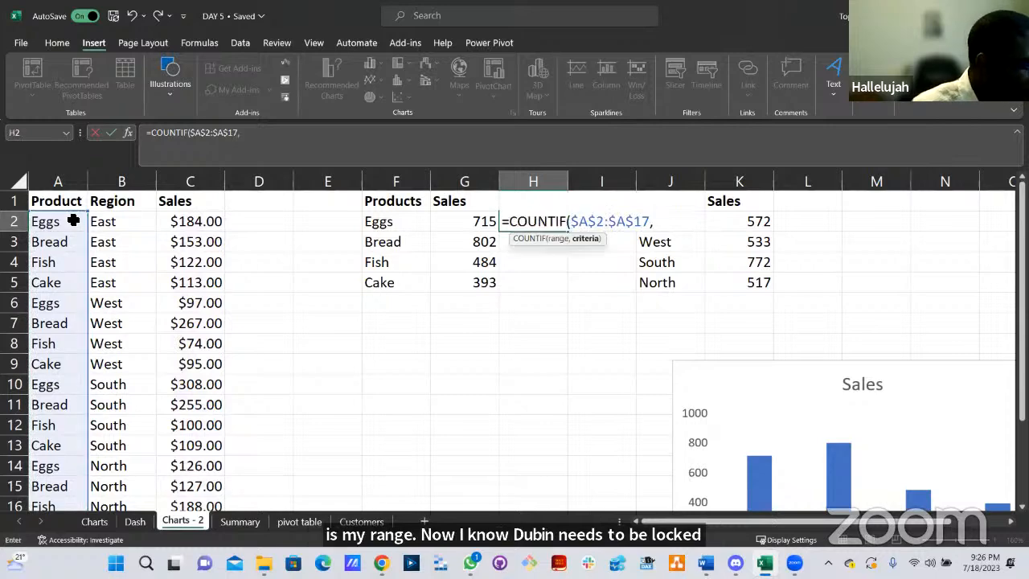
click(394, 225)
key(Return)
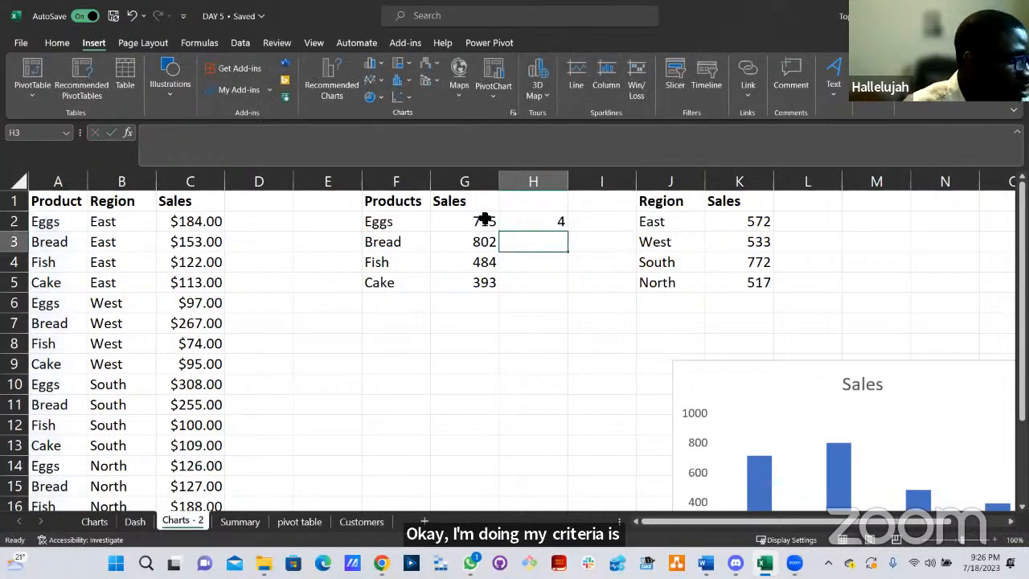
Fill the COUNTIF formula from H2 down to H5 and check the references in the last copy.
key(Up)
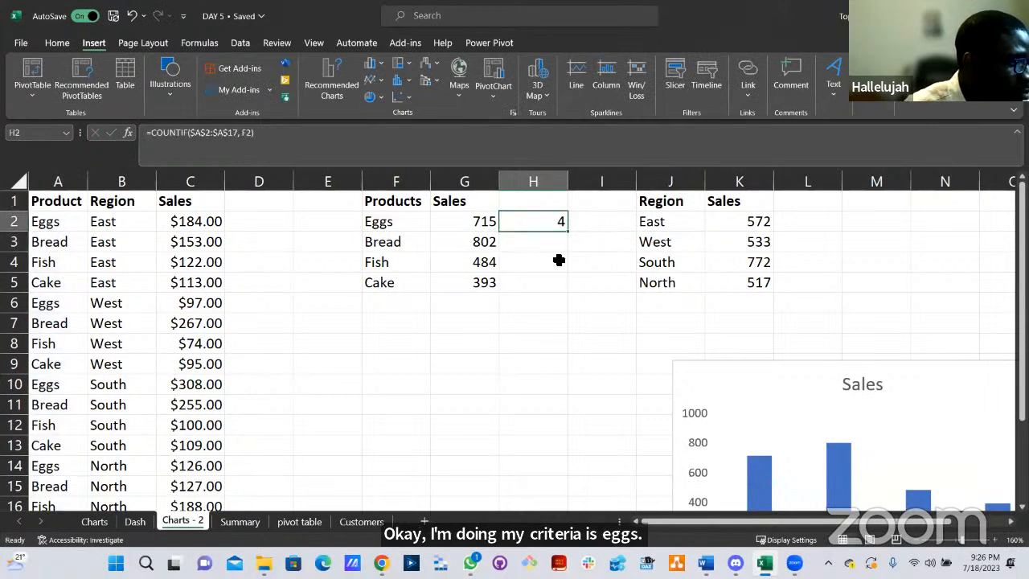
drag(568, 231, 556, 285)
double_click(556, 286)
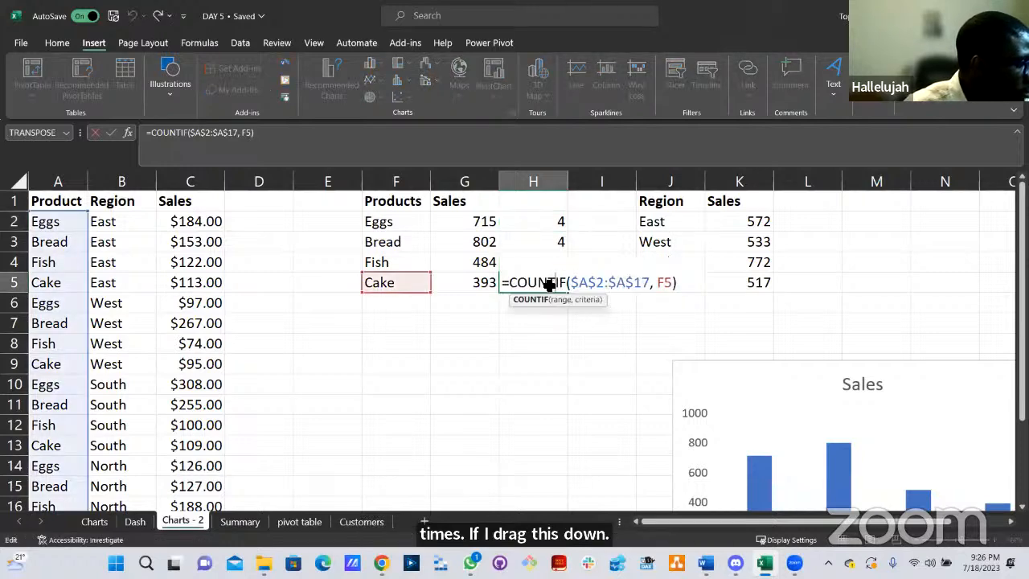
key(Escape)
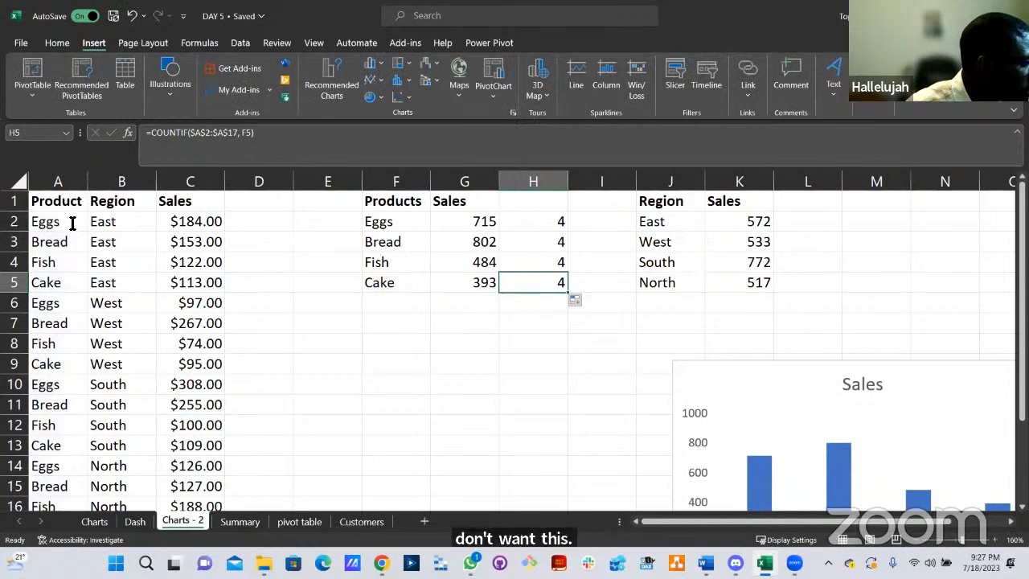
Change the product in A2 from Eggs to Bread to test the product counts.
double_click(30, 223)
double_click(25, 226)
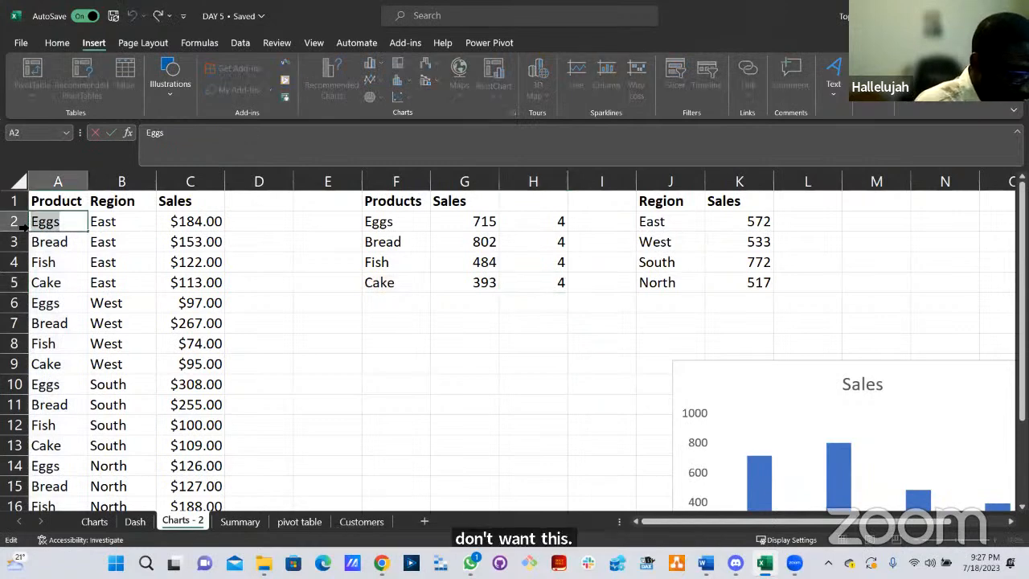
text(Bread)
click(133, 228)
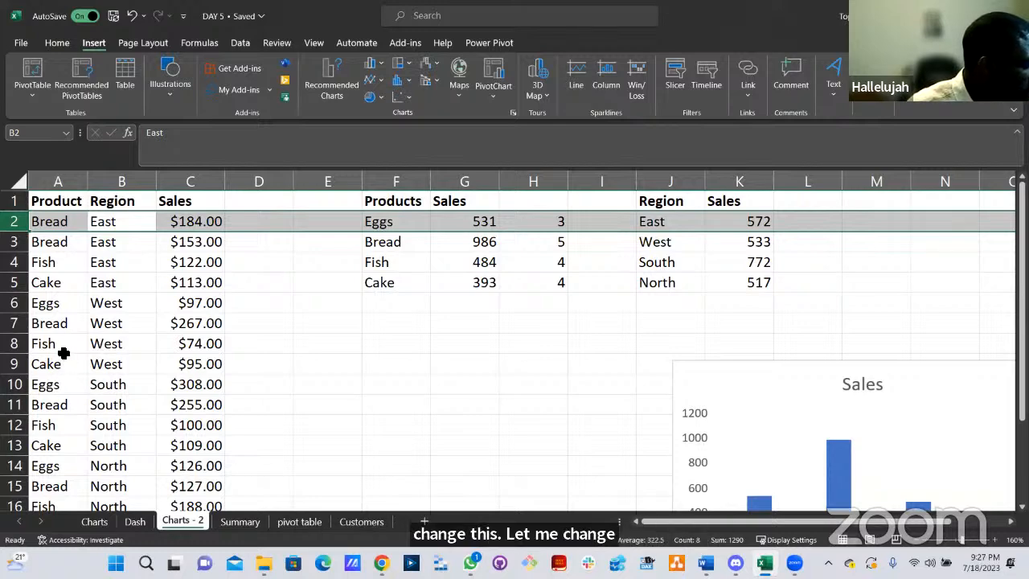
Replace the product in A8 with Bread so the product counts differ further.
click(63, 345)
double_click(32, 344)
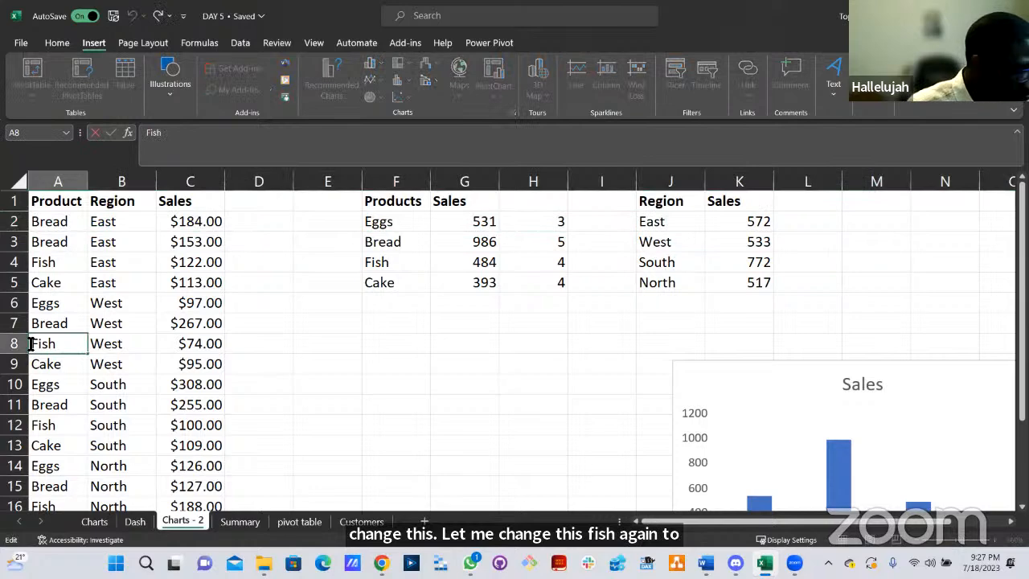
click(25, 344)
text(Bread)
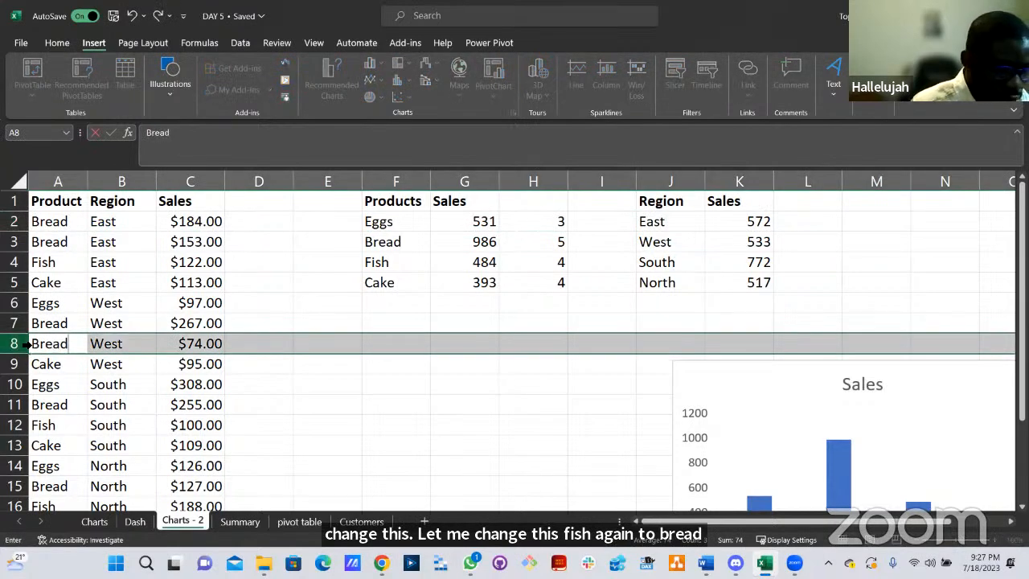
key(Return)
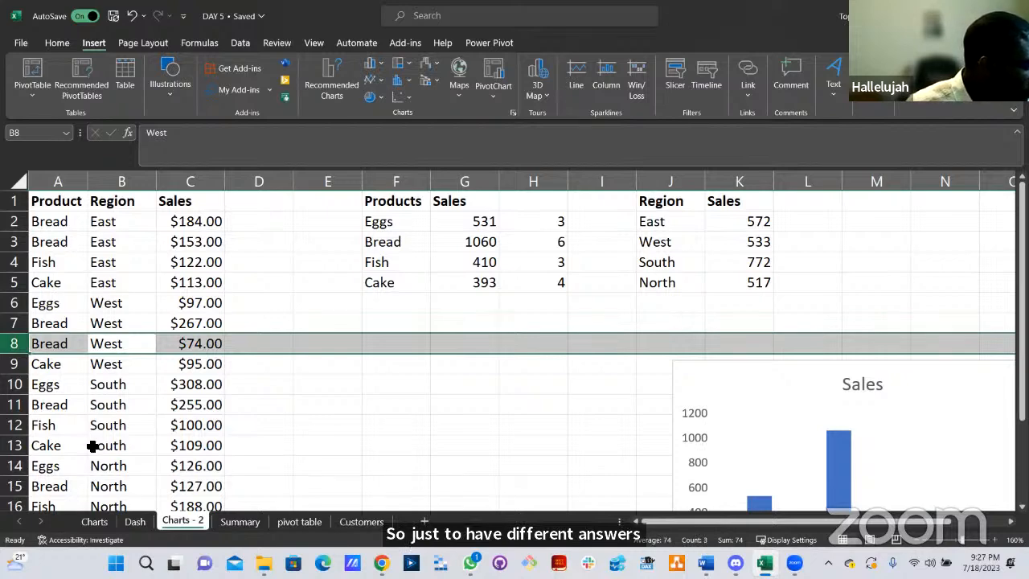
Change the product in cell A12 to Cake and shift the Sales chart slightly left and down on the sheet.
double_click(68, 428)
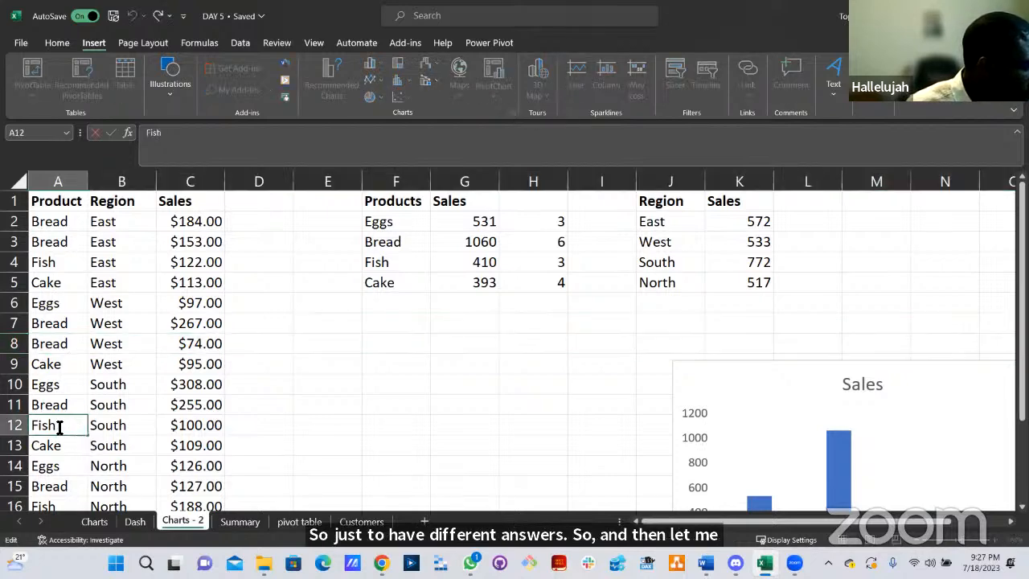
drag(38, 428, 52, 427)
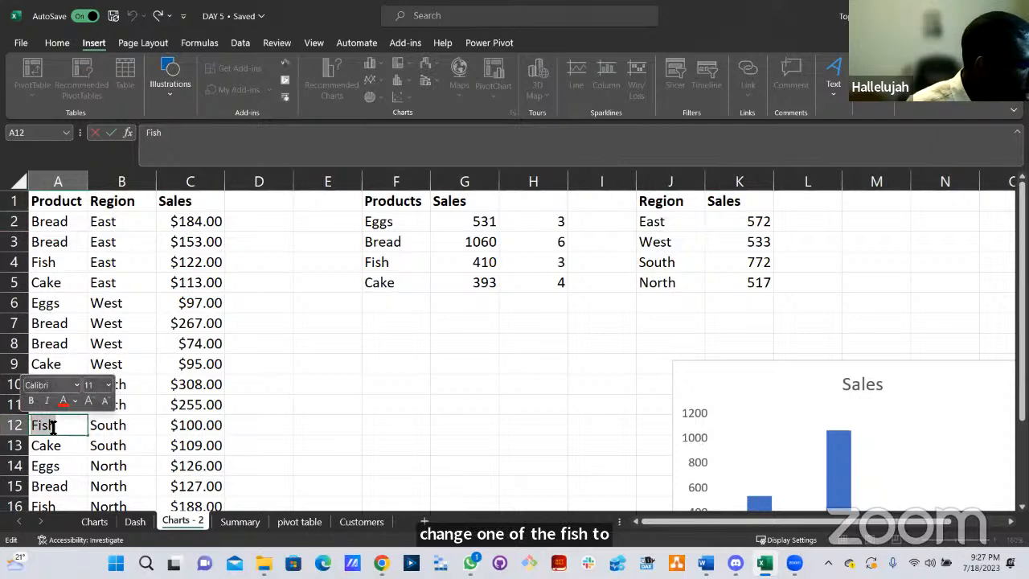
text(Cake)
key(Return)
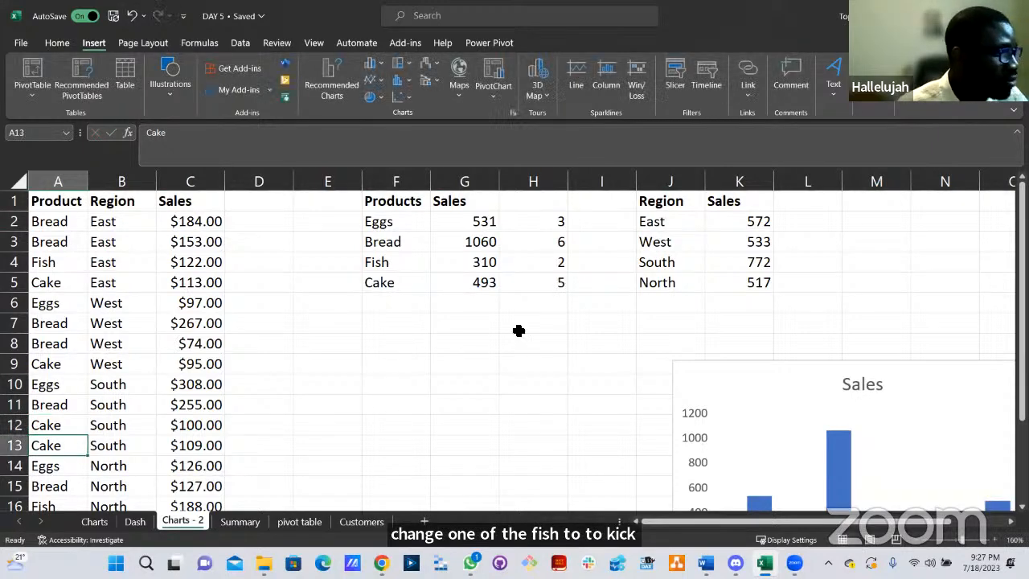
mouse_move(706, 376)
mouse_down()
mouse_move(625, 266)
mouse_move(705, 354)
mouse_move(711, 391)
mouse_up()
key(Escape)
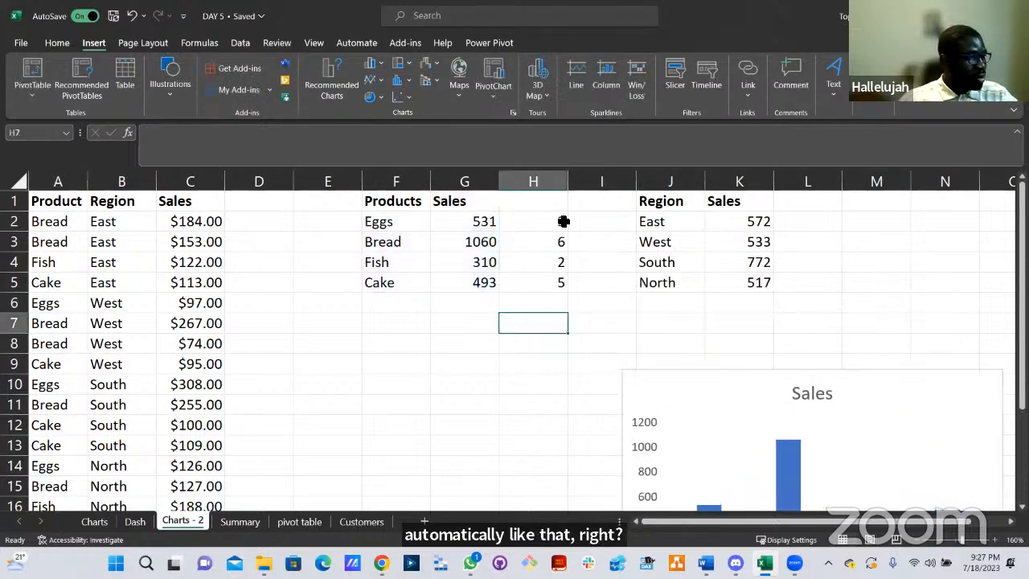
Examine the product counts in column H and the COUNTIF formulas for Eggs and Bread.
drag(553, 221, 528, 297)
click(418, 225)
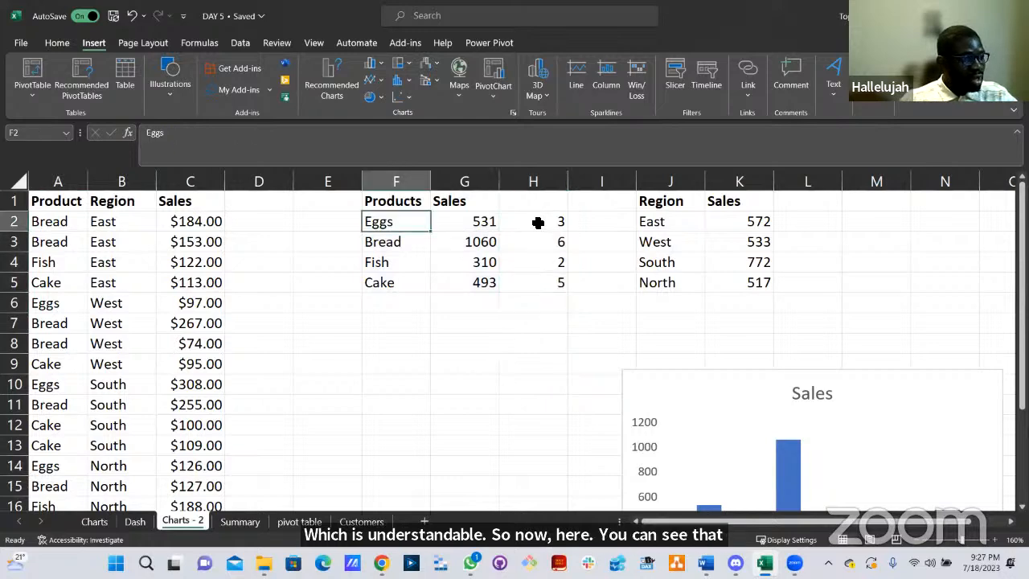
click(538, 226)
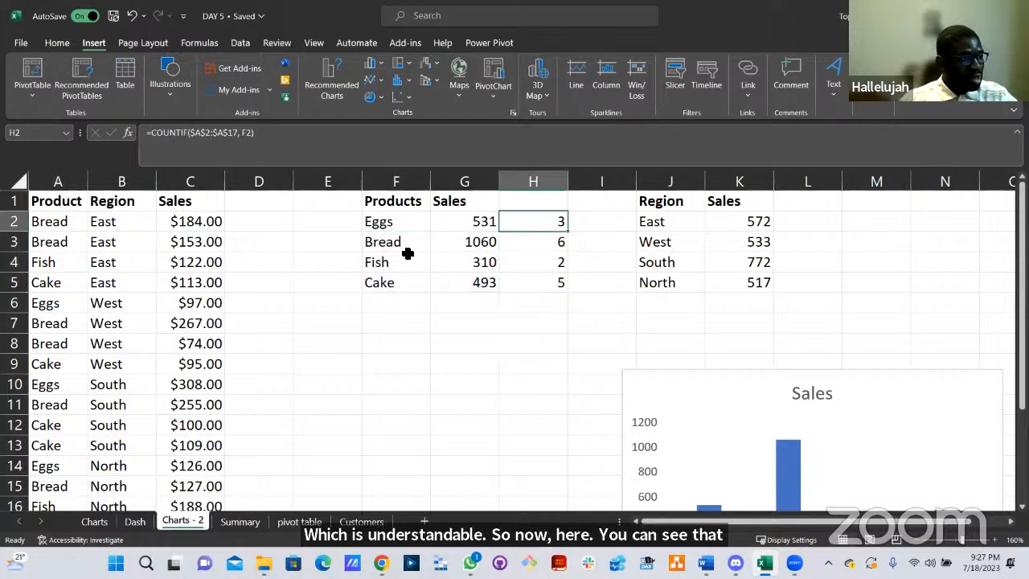
double_click(554, 246)
key(Escape)
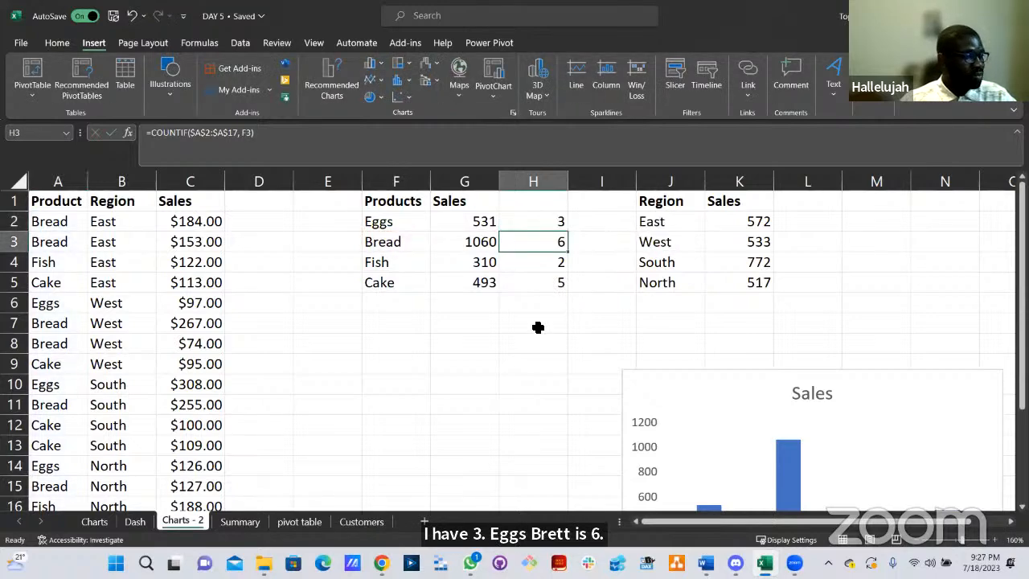
Open the Summary sheet and select the Sum of Amount header in the pivot table.
click(240, 521)
click(301, 344)
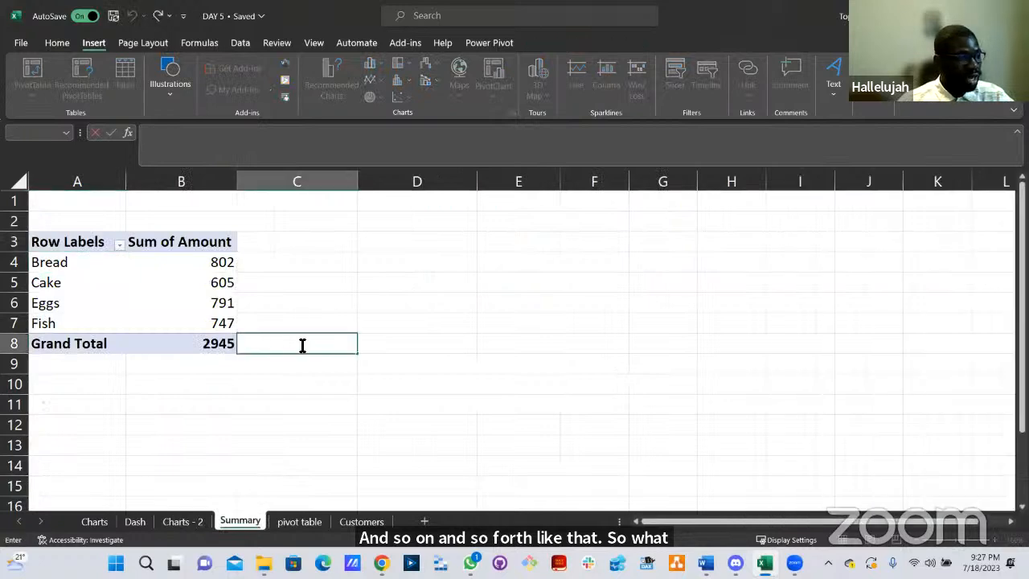
click(197, 245)
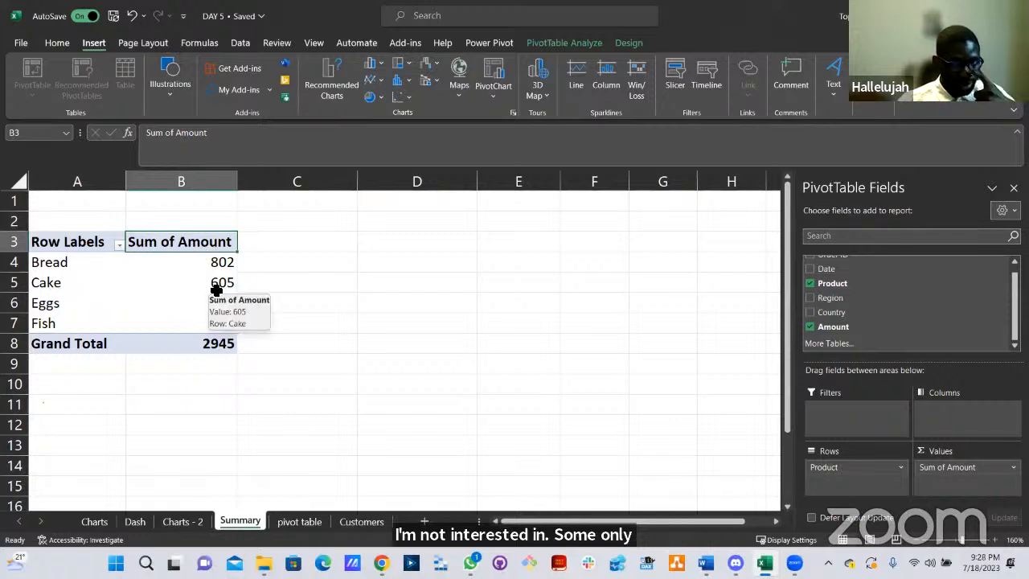
Clear the Amount field from the pivot table and place it in the Values area twice.
click(810, 327)
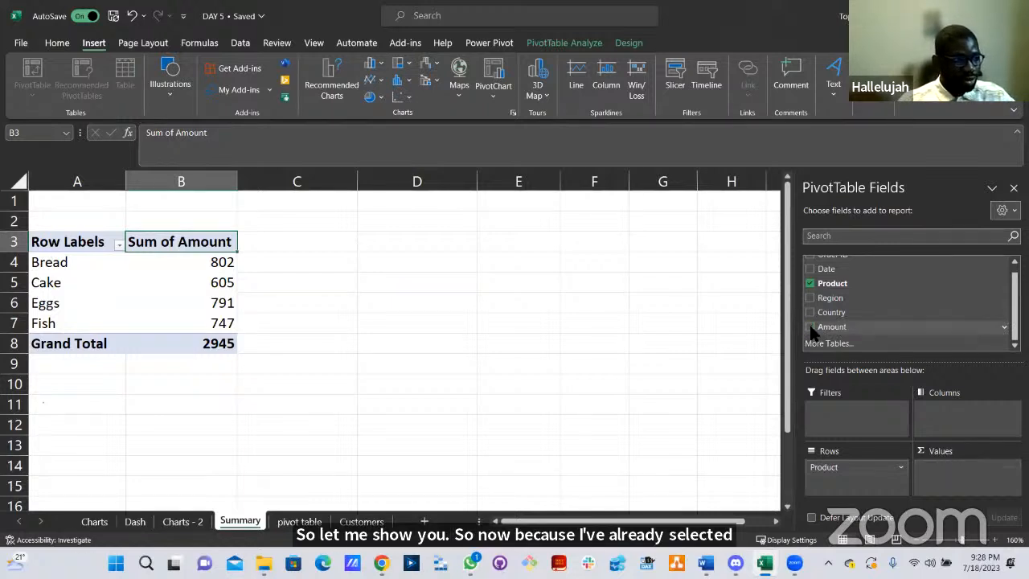
click(810, 328)
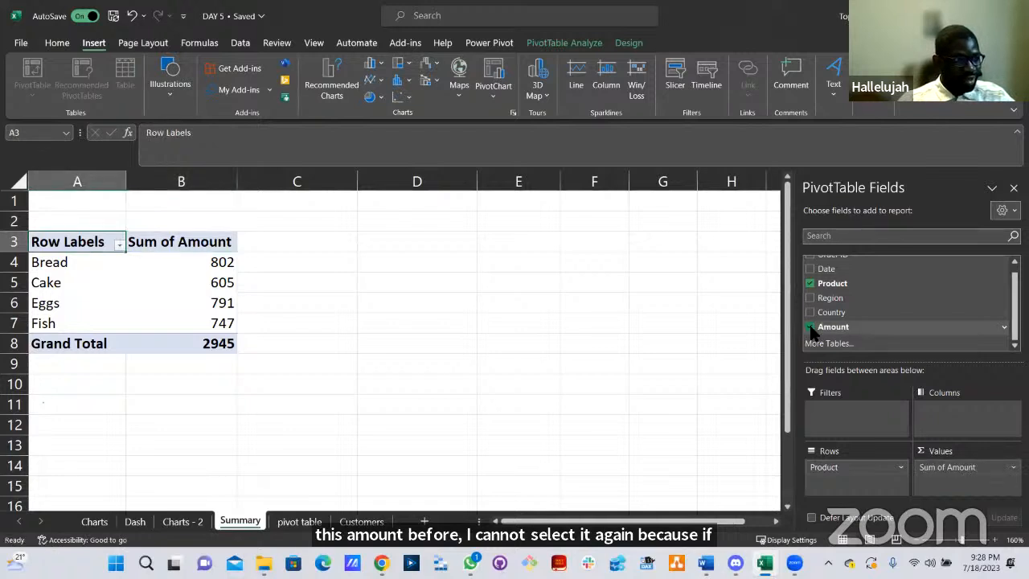
click(810, 327)
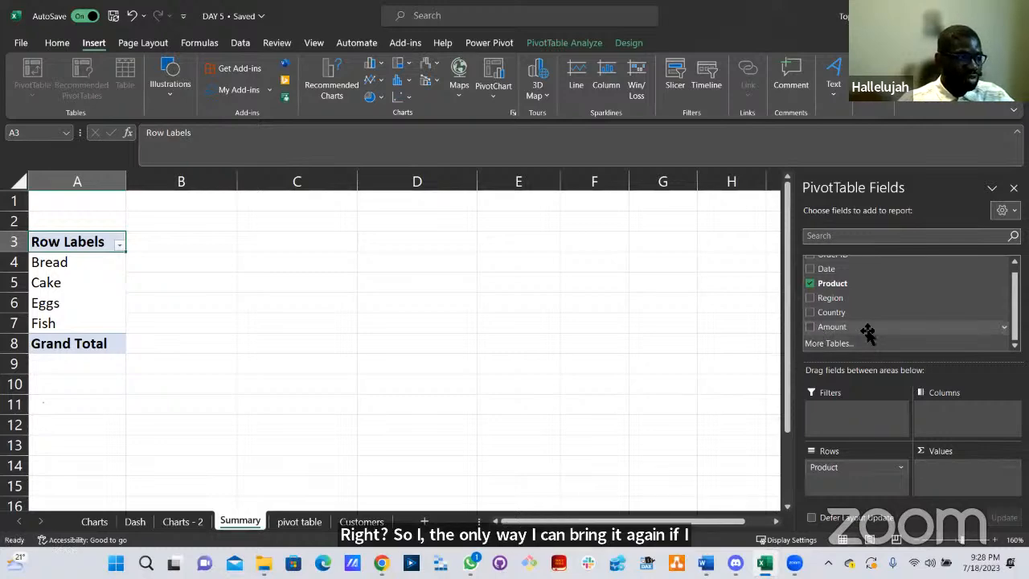
click(844, 327)
drag(855, 365, 942, 480)
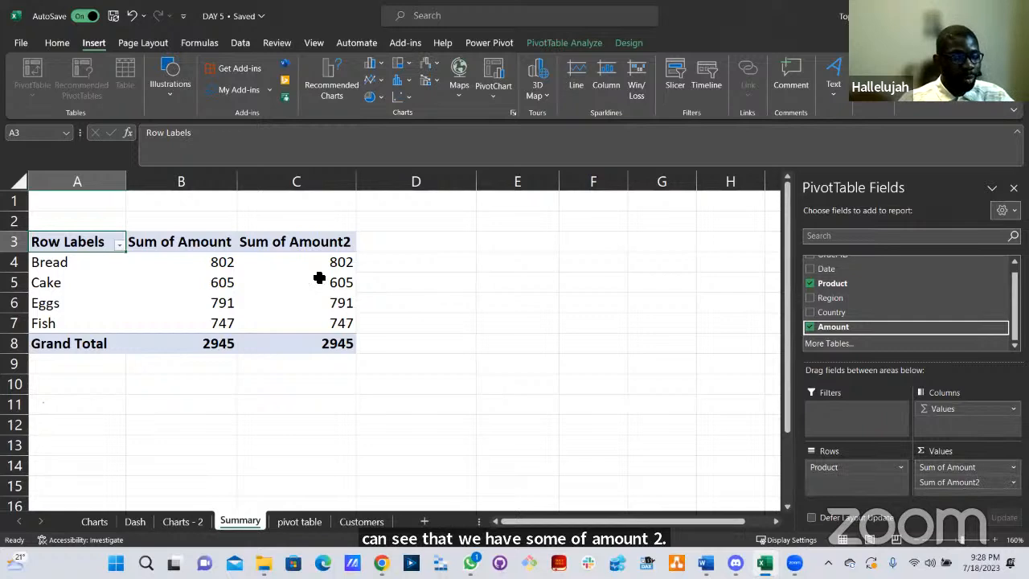
Reorder the pivot table's value fields so that Sum of Amount2 comes before Sum of Amount.
mouse_move(319, 277)
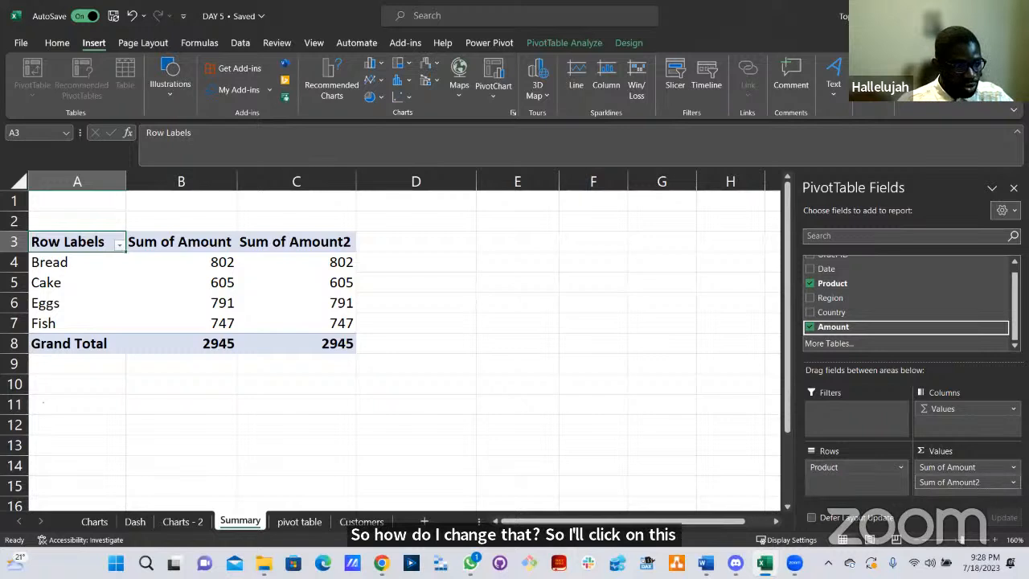
click(1012, 481)
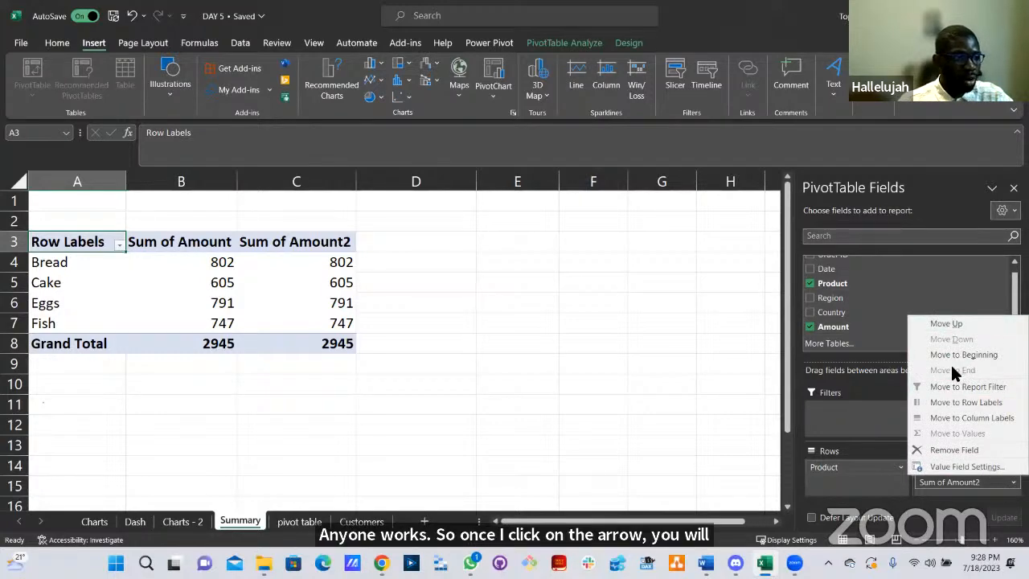
click(933, 514)
drag(944, 483, 945, 463)
click(946, 481)
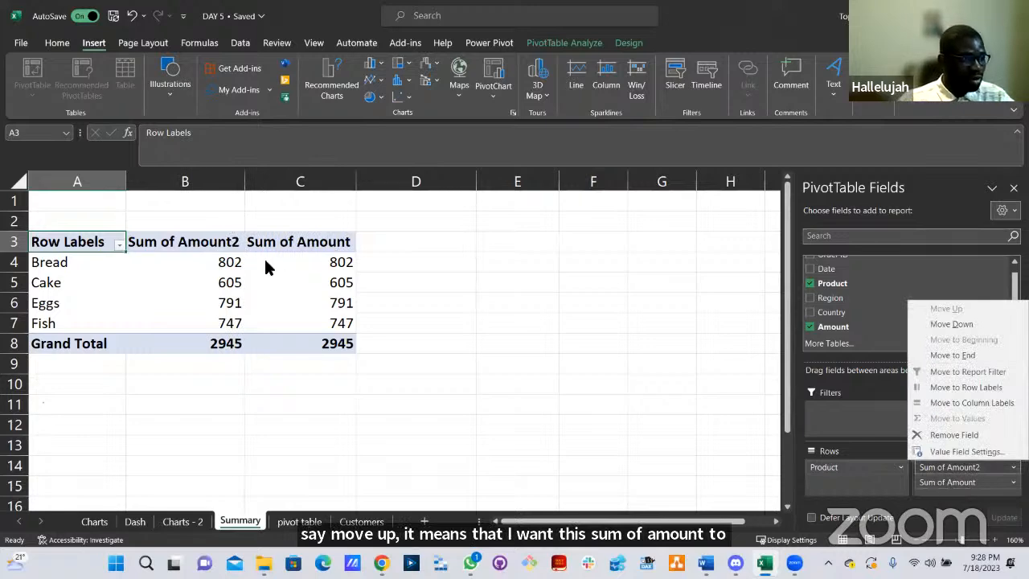
Discard the Sheet6 detail sheet and place Sum of Amount ahead of Sum of Amount2 in the pivot table's values.
click(746, 424)
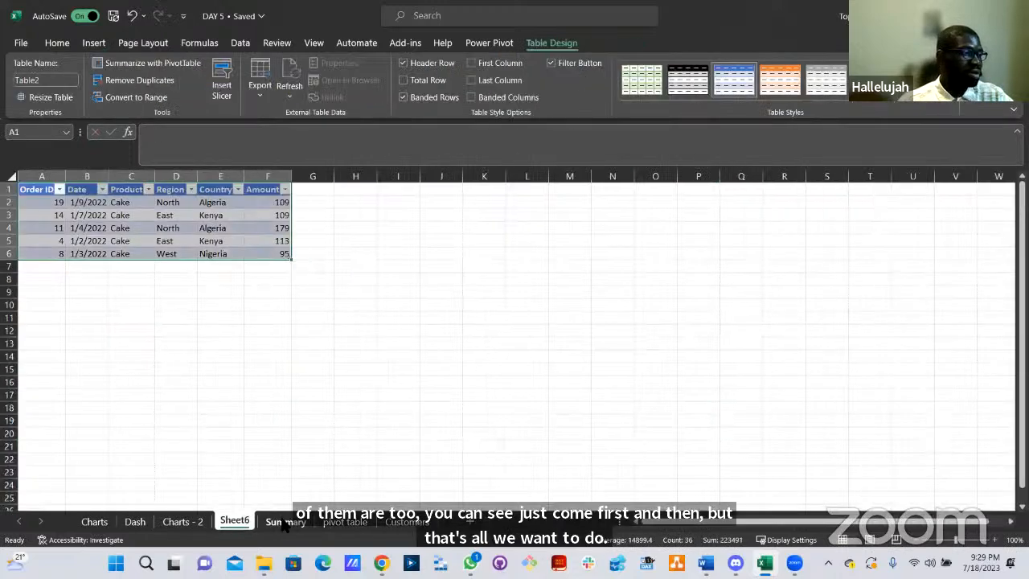
key(ctrl+z)
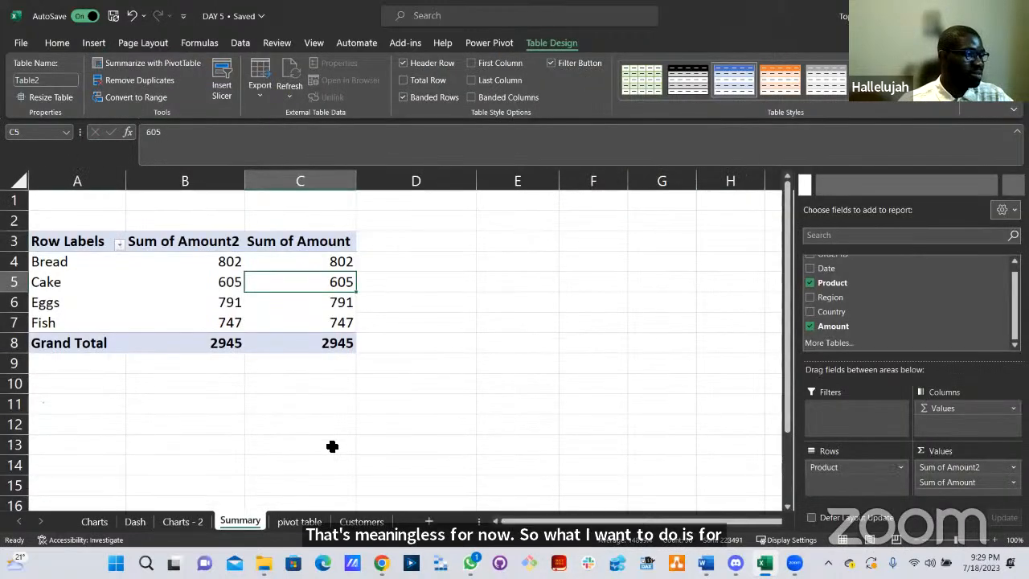
drag(956, 467, 974, 484)
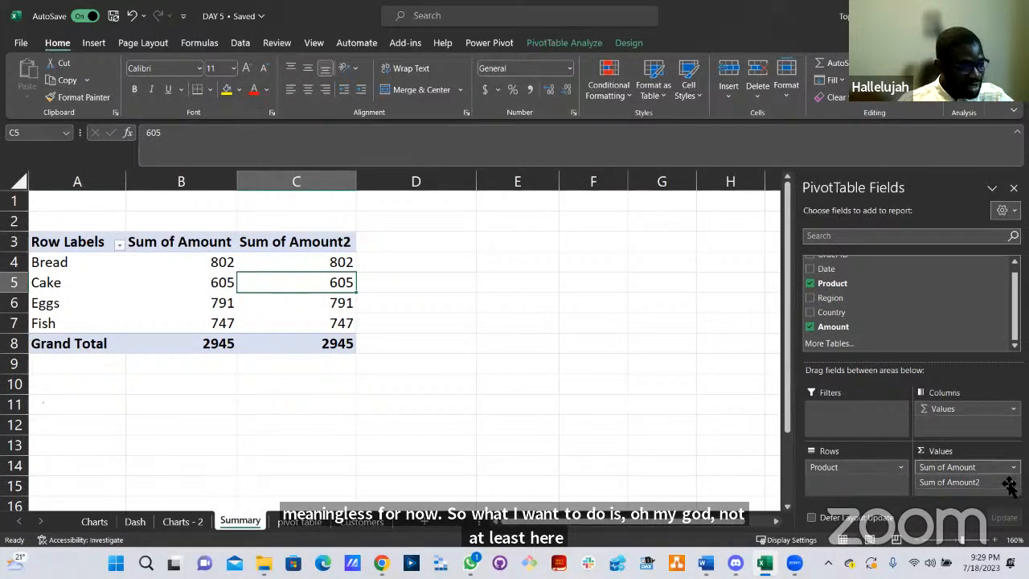
Remove the Sum of Amount2 field from the pivot table and add Amount to the Values area again.
click(974, 481)
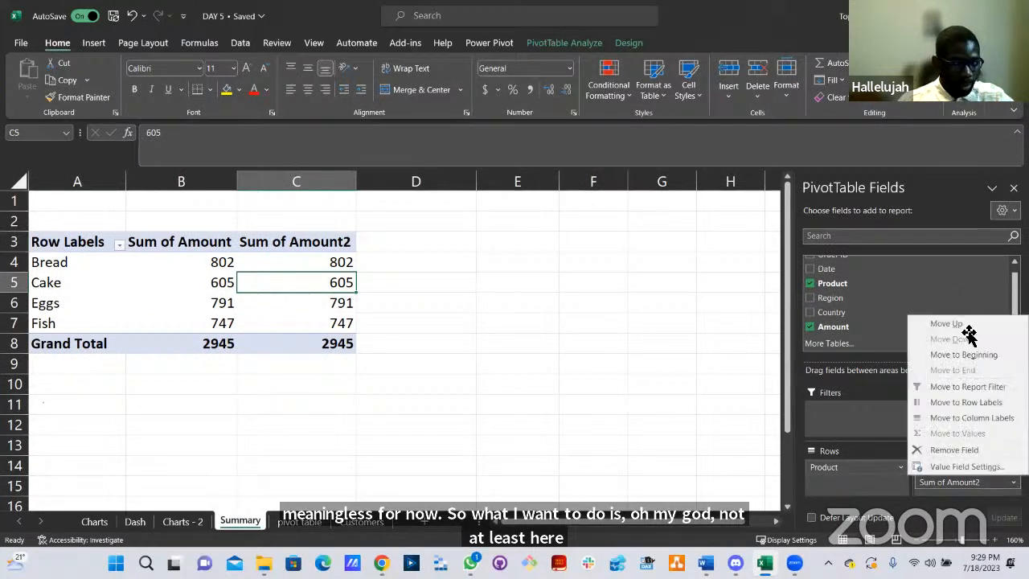
click(953, 450)
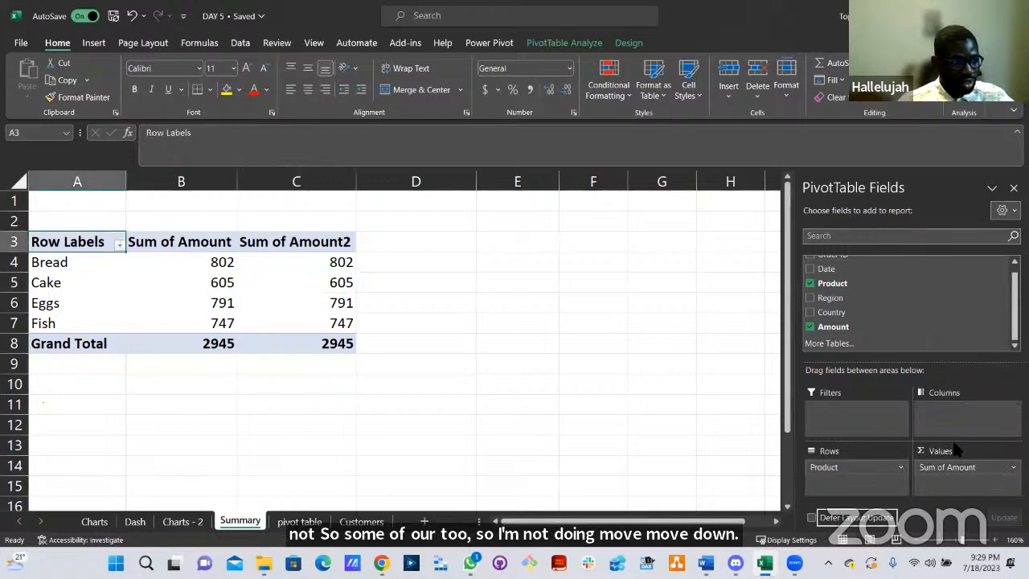
drag(844, 326, 946, 476)
Change the value field settings of Sum of Amount2 so that it summarizes the amounts by Count.
click(961, 481)
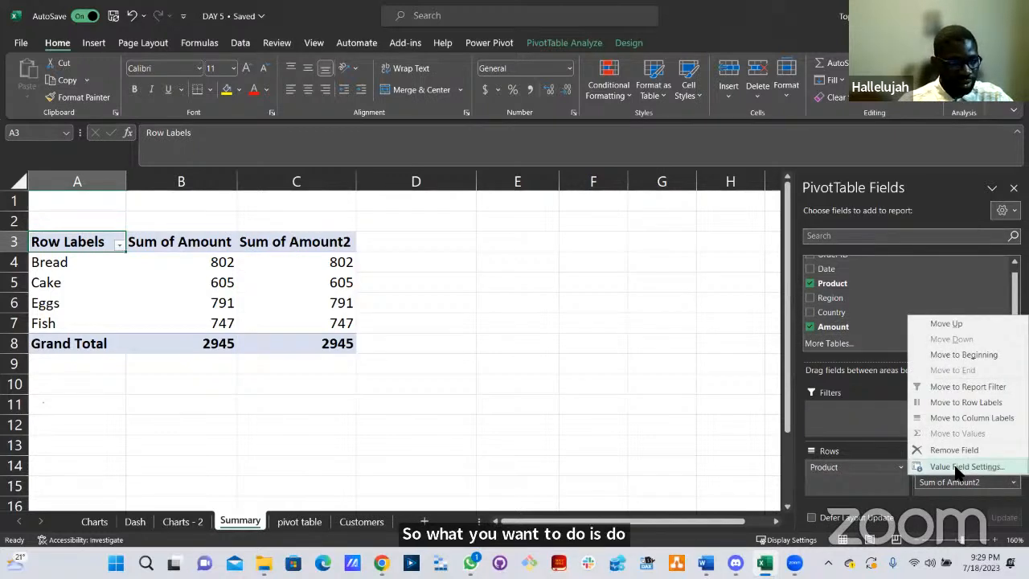
click(956, 466)
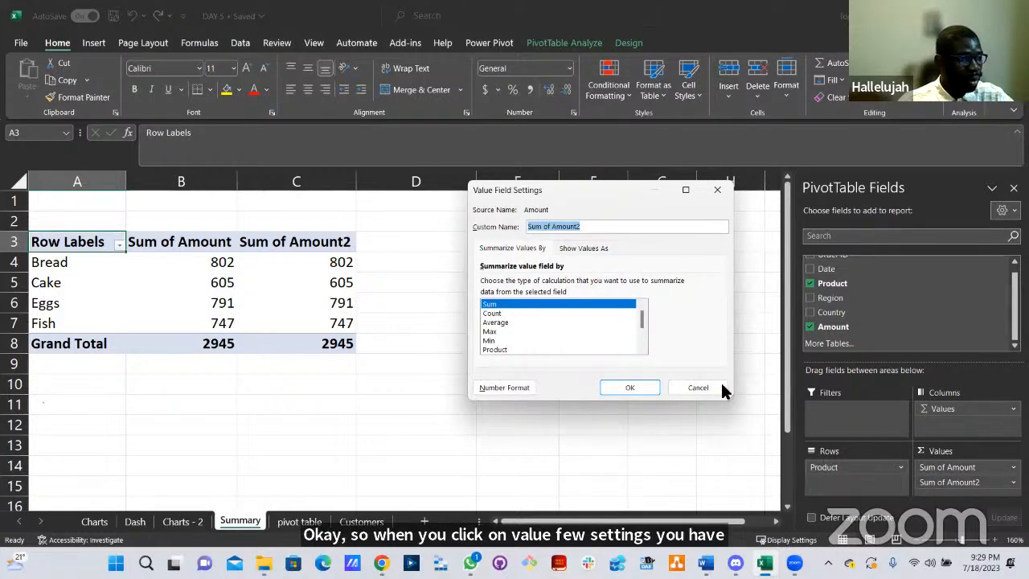
drag(735, 399, 786, 460)
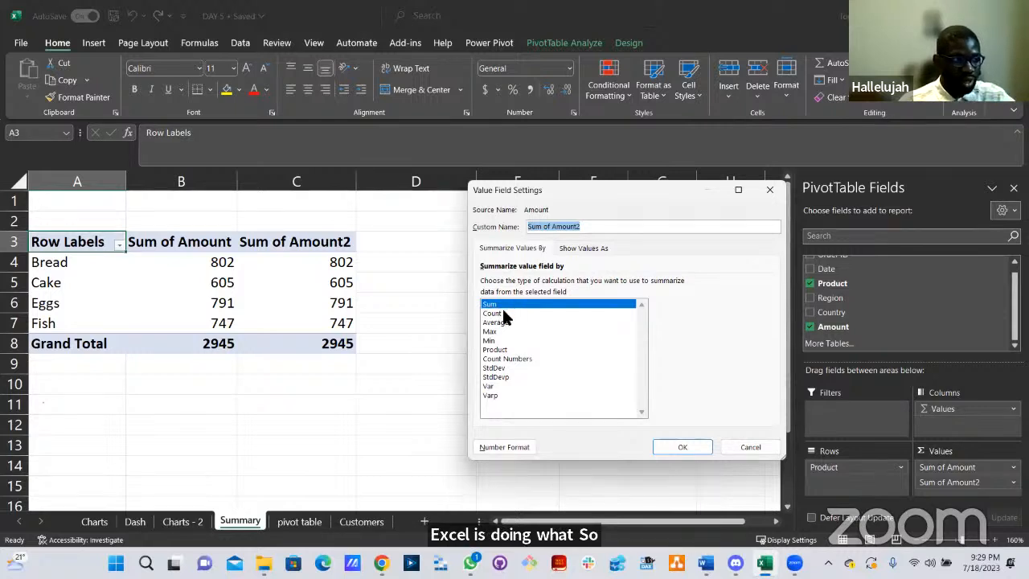
click(494, 313)
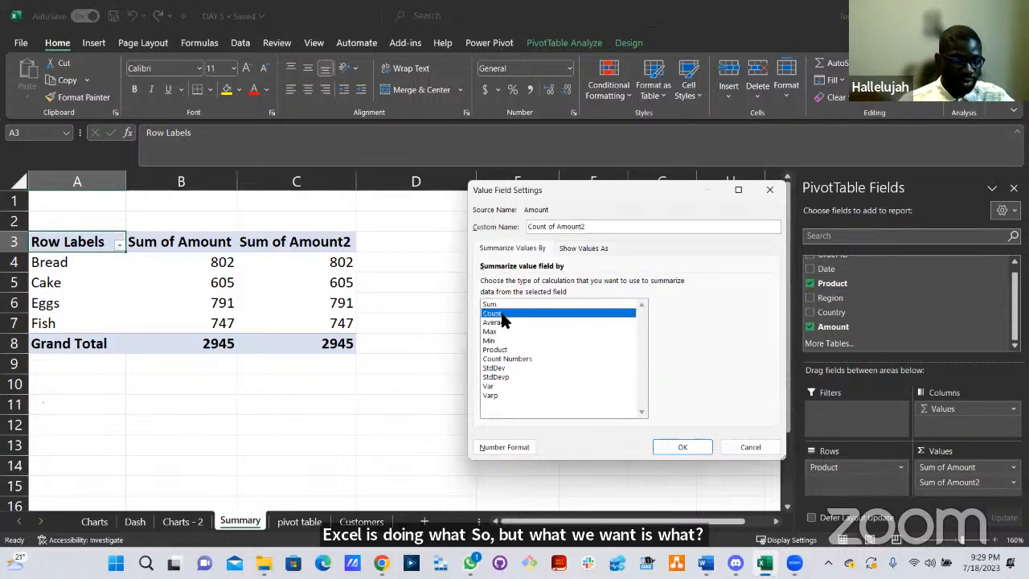
click(499, 323)
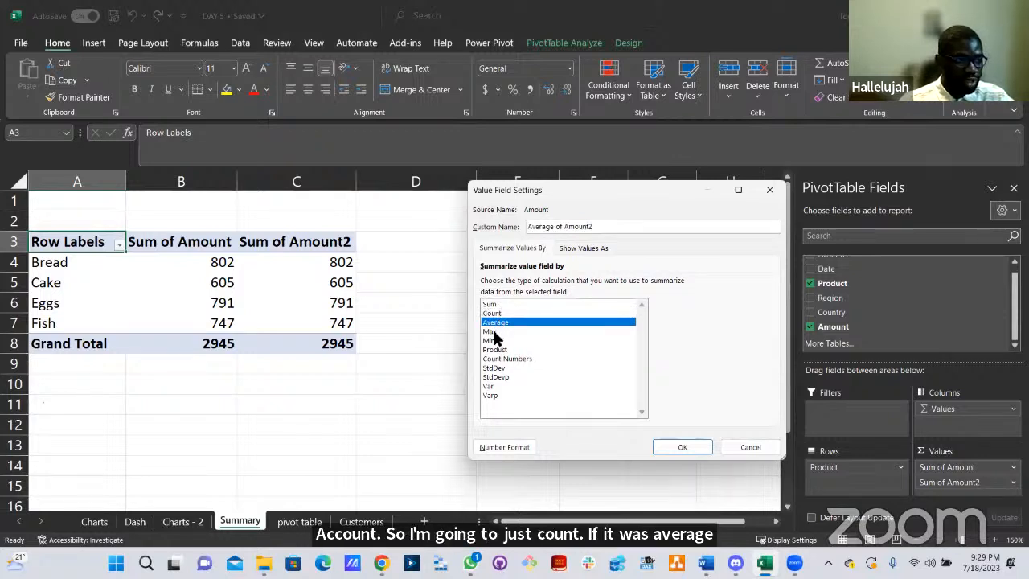
click(492, 331)
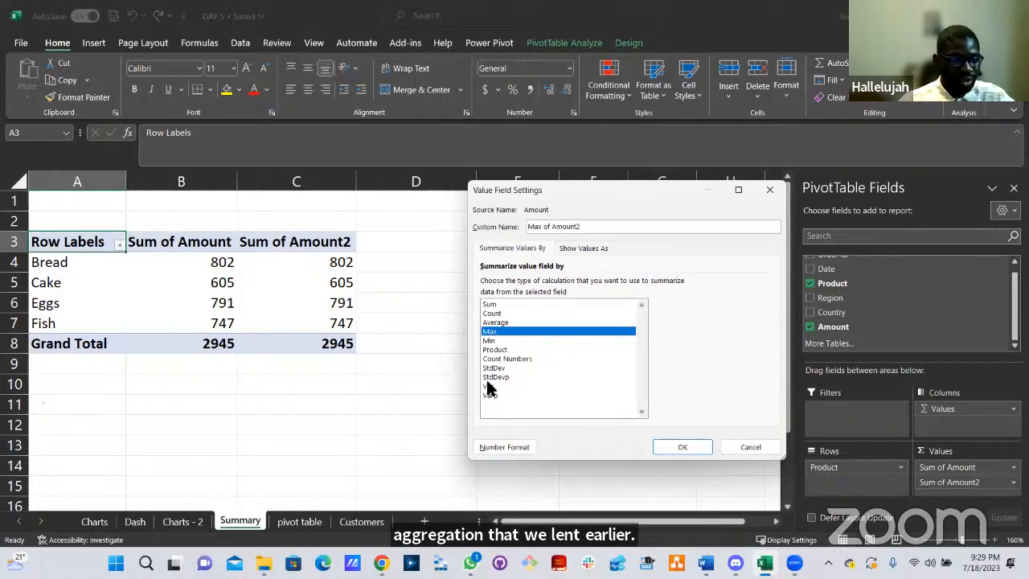
click(498, 313)
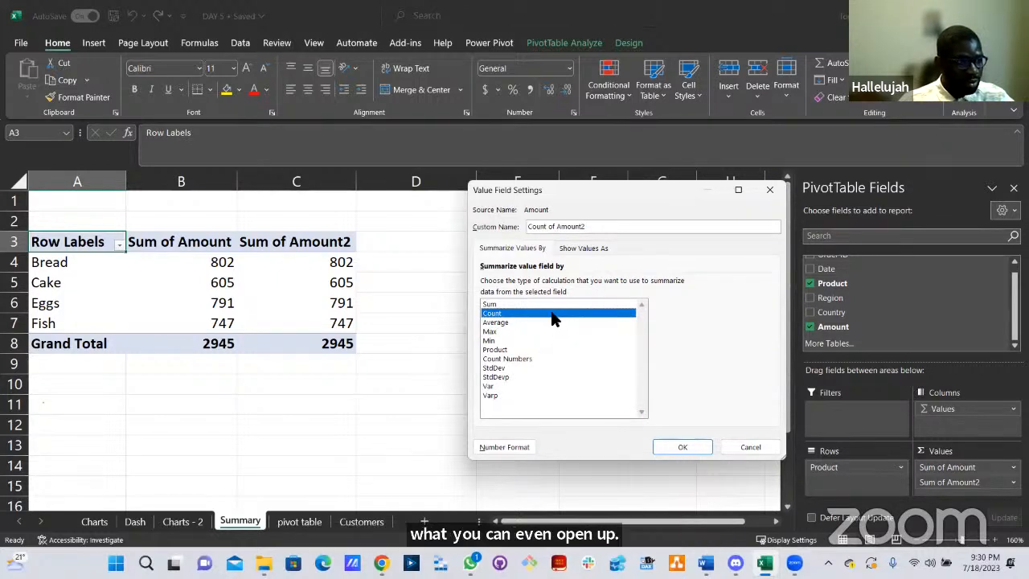
click(690, 446)
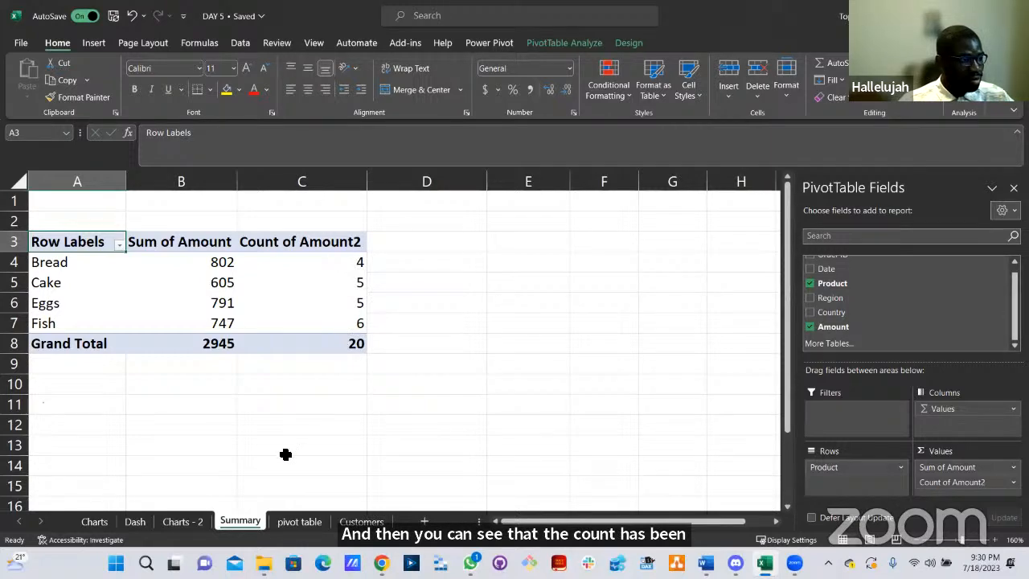
Compare the product counts on the Charts - 2 sheet with the Count of Amount2 column on the Summary sheet.
click(182, 522)
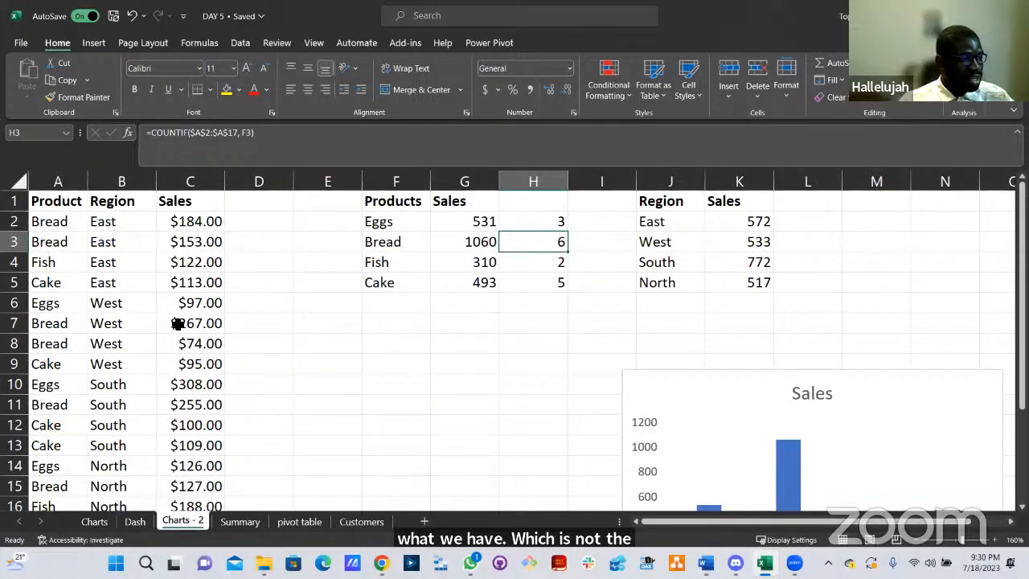
click(245, 524)
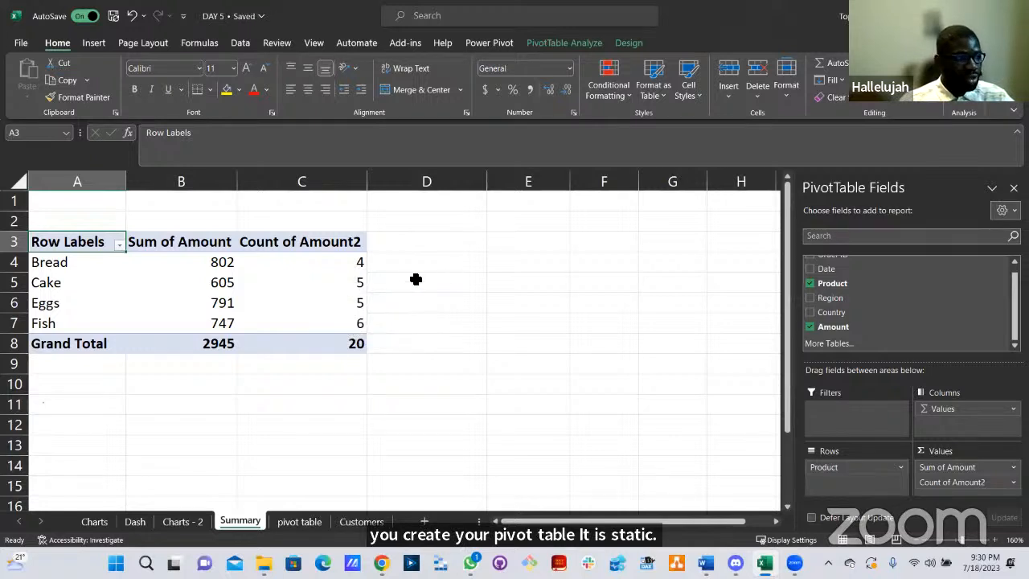
click(330, 285)
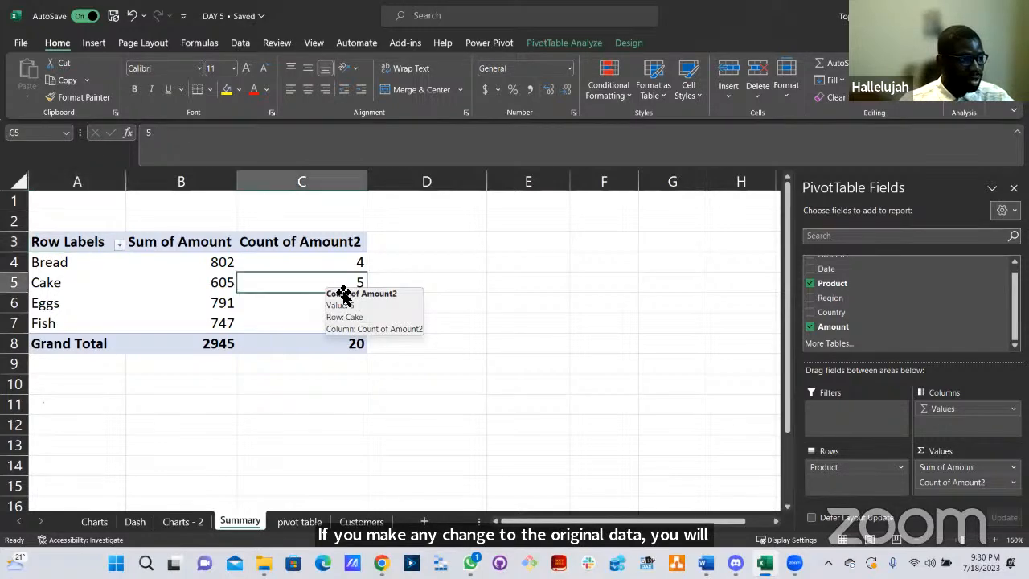
Refresh the data of the pivot table on the Summary sheet.
click(563, 42)
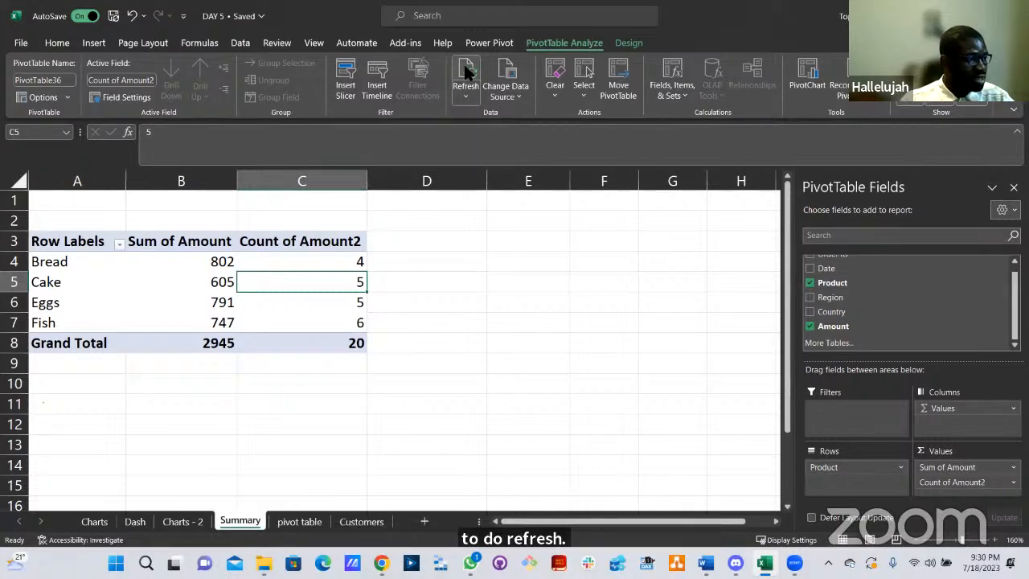
click(466, 95)
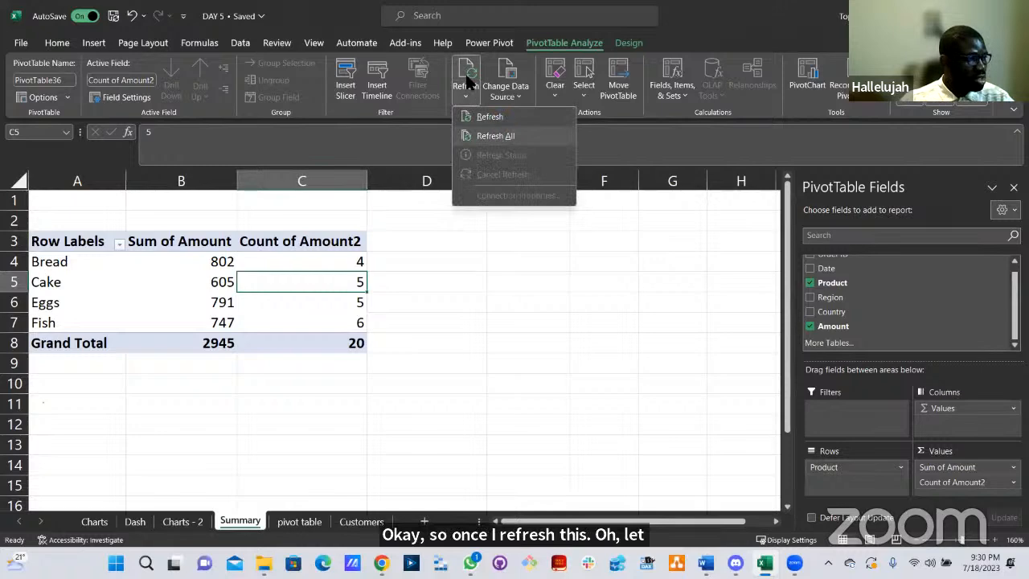
click(495, 133)
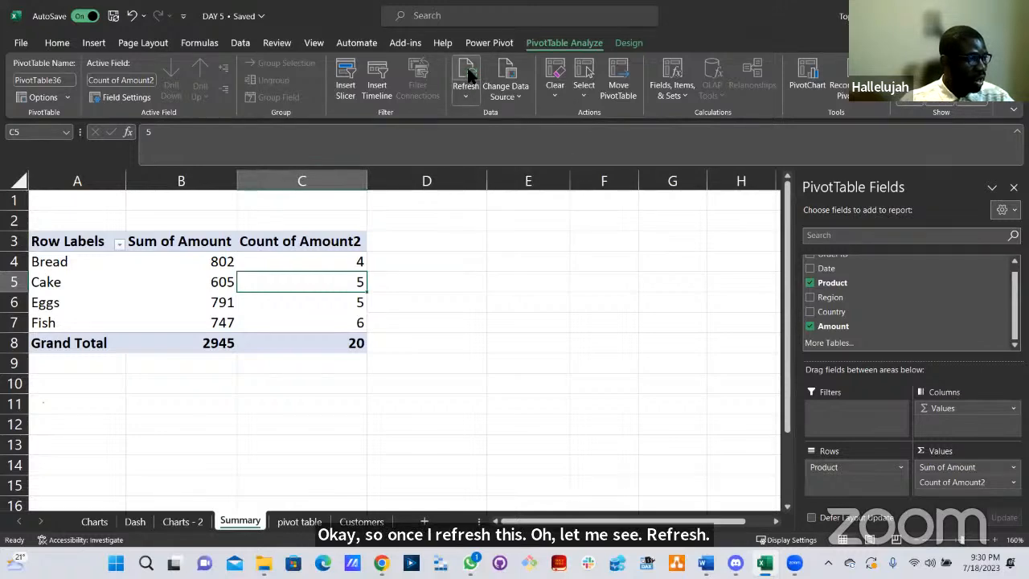
Check the product list on the Charts - 2 sheet against the Bread count in the pivot table on the Summary sheet.
click(386, 339)
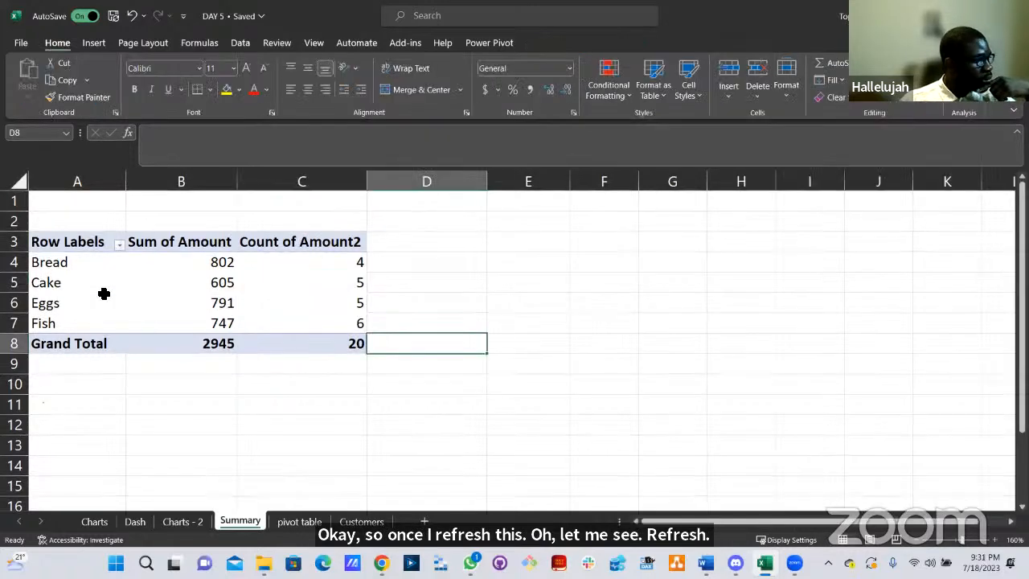
click(96, 525)
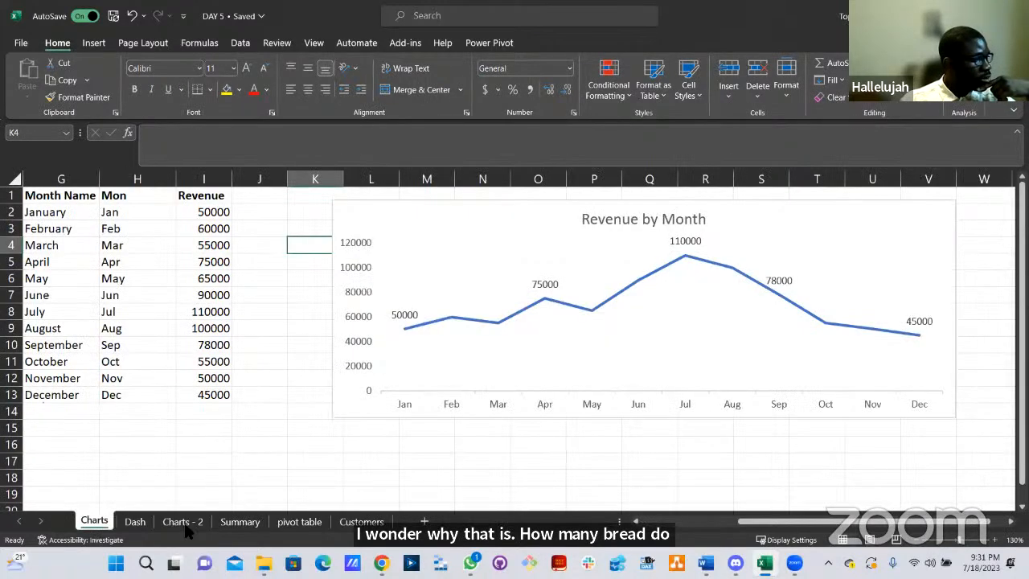
click(183, 523)
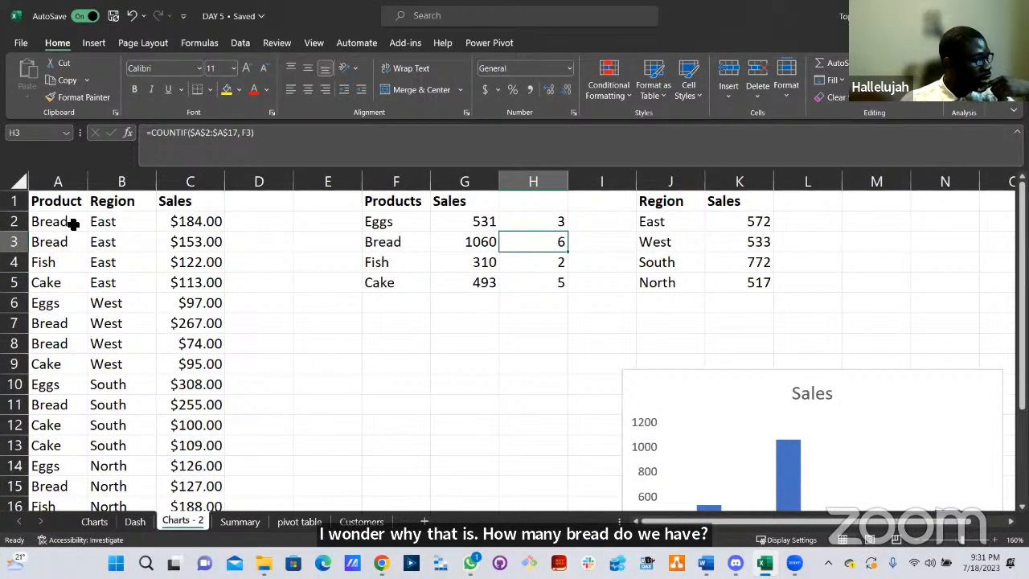
scroll(56, 430, down, 2)
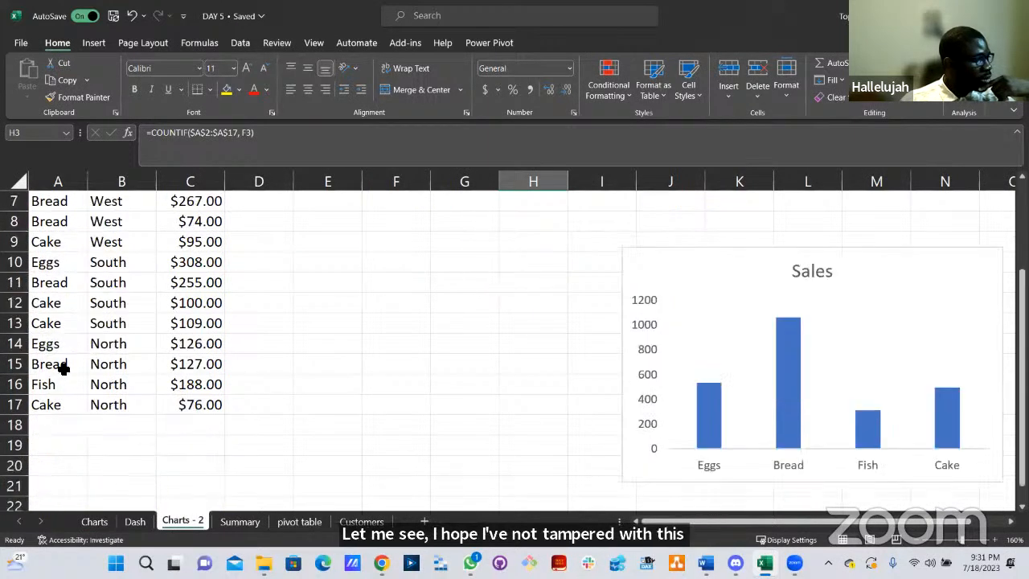
scroll(113, 443, up, 2)
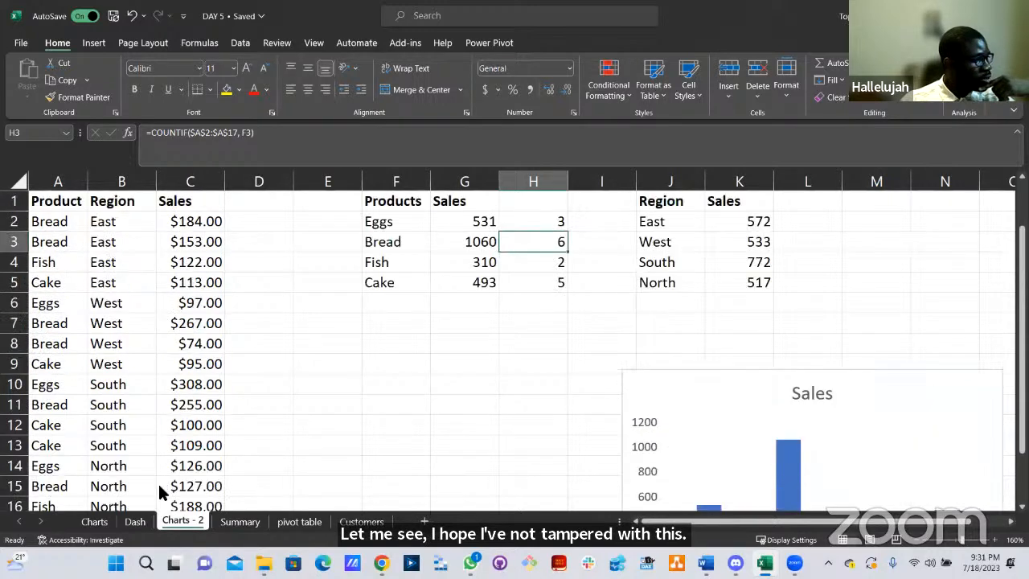
click(246, 522)
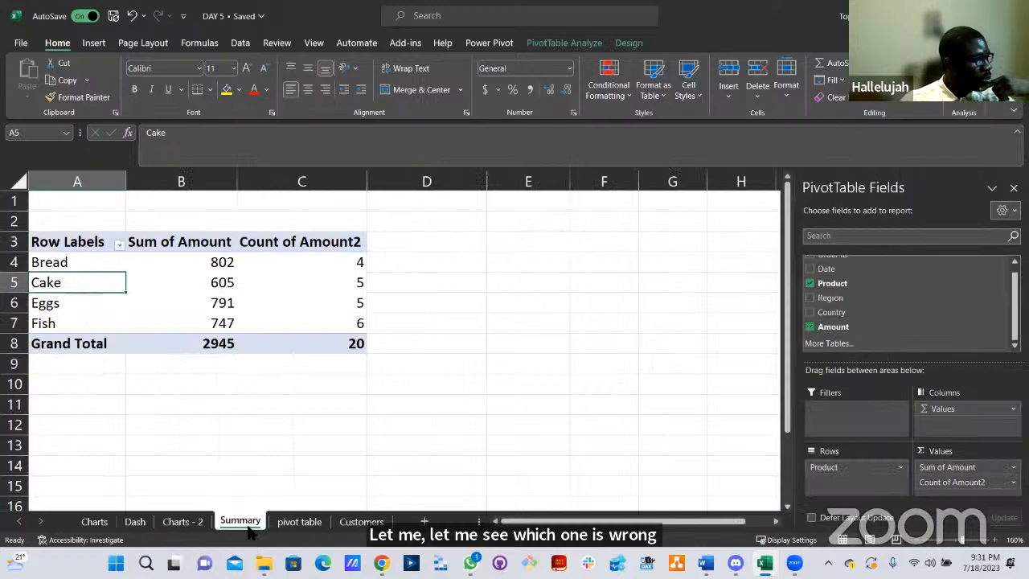
click(183, 521)
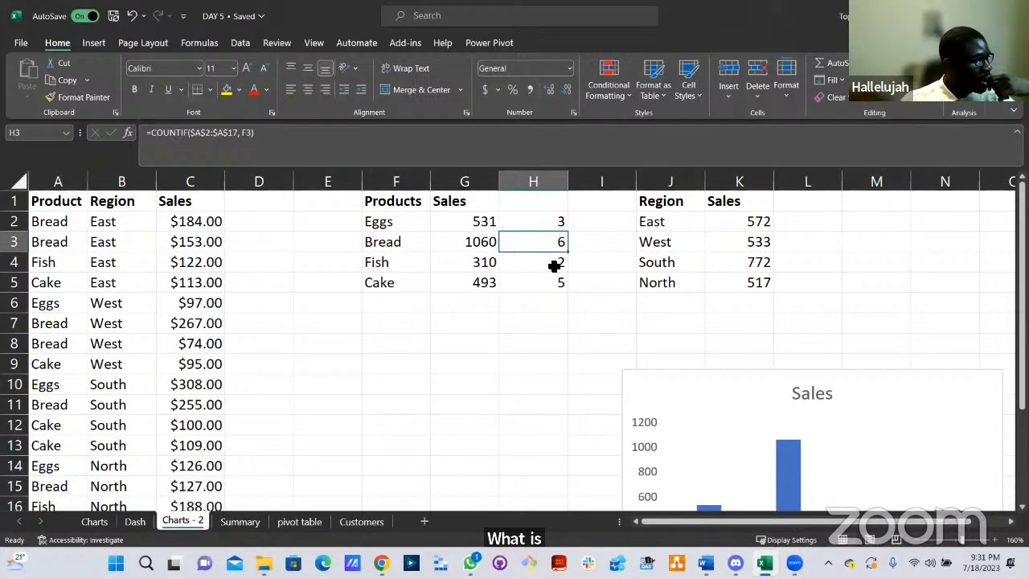
Inspect the range of the Fish COUNTIF formula on Charts - 2, and examine the order data on the pivot table sheet and the Summary counts.
double_click(555, 266)
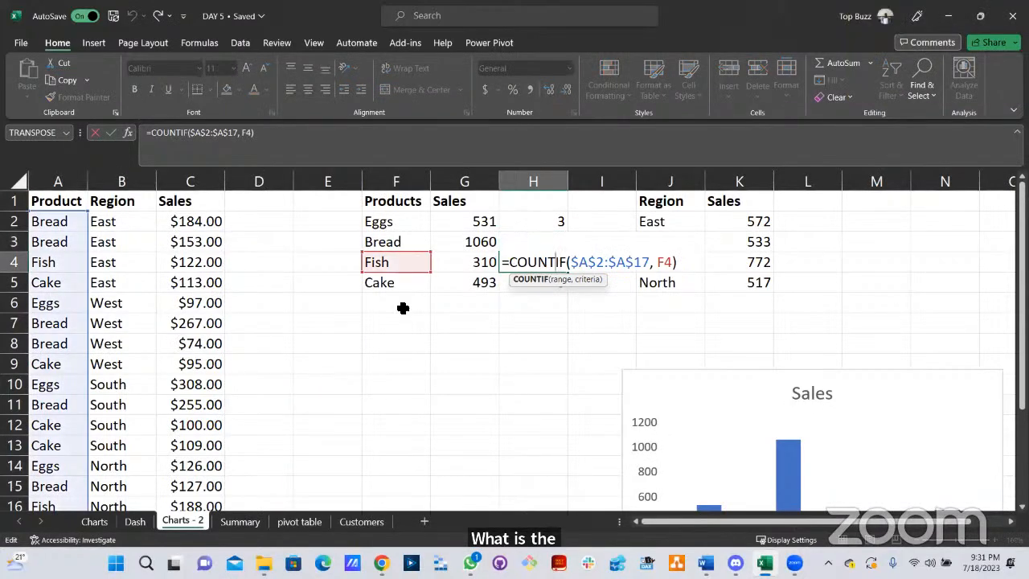
scroll(184, 425, down, 2)
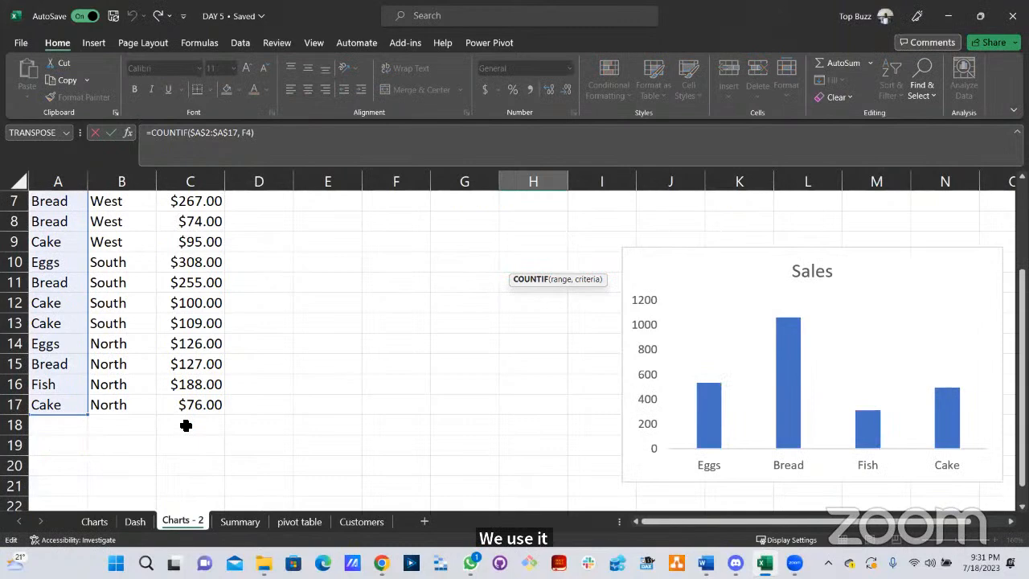
scroll(186, 425, up, 2)
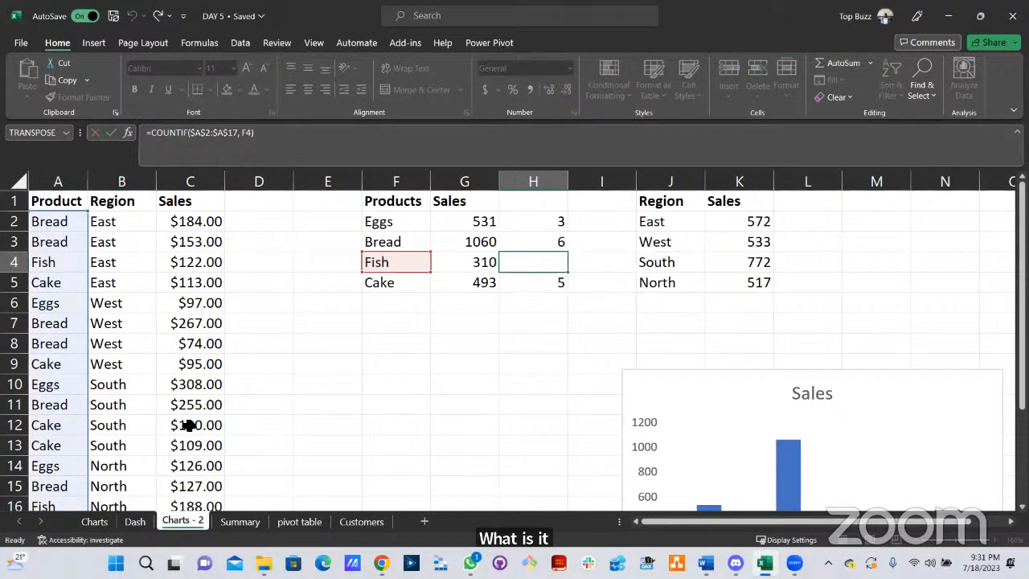
key(ctrl+Return)
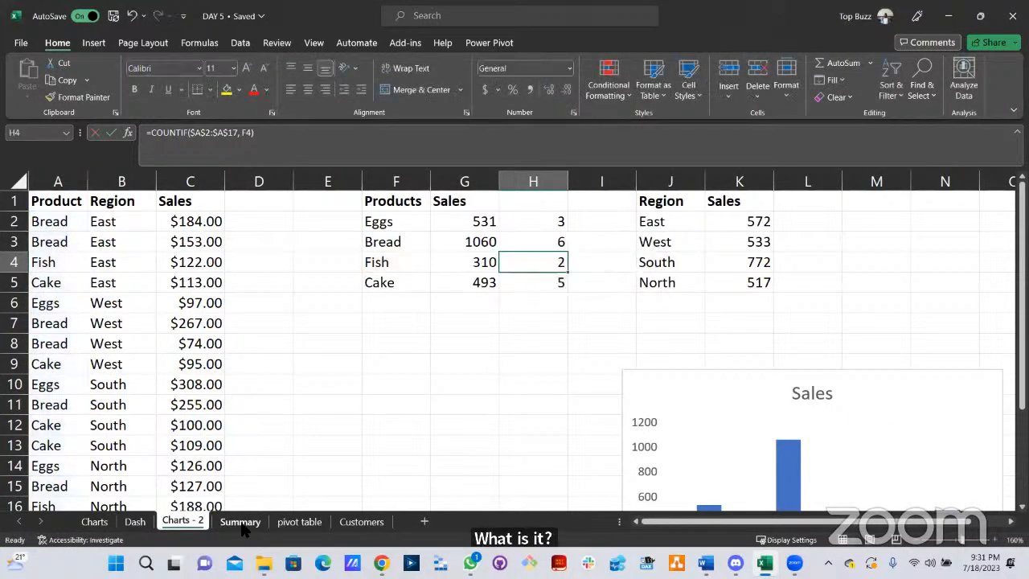
click(242, 523)
click(297, 522)
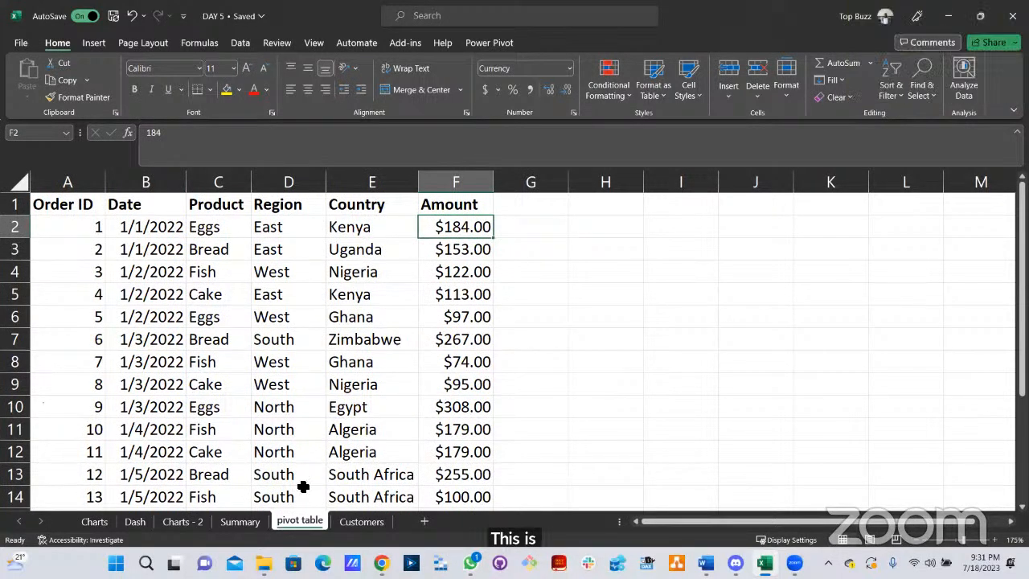
click(183, 521)
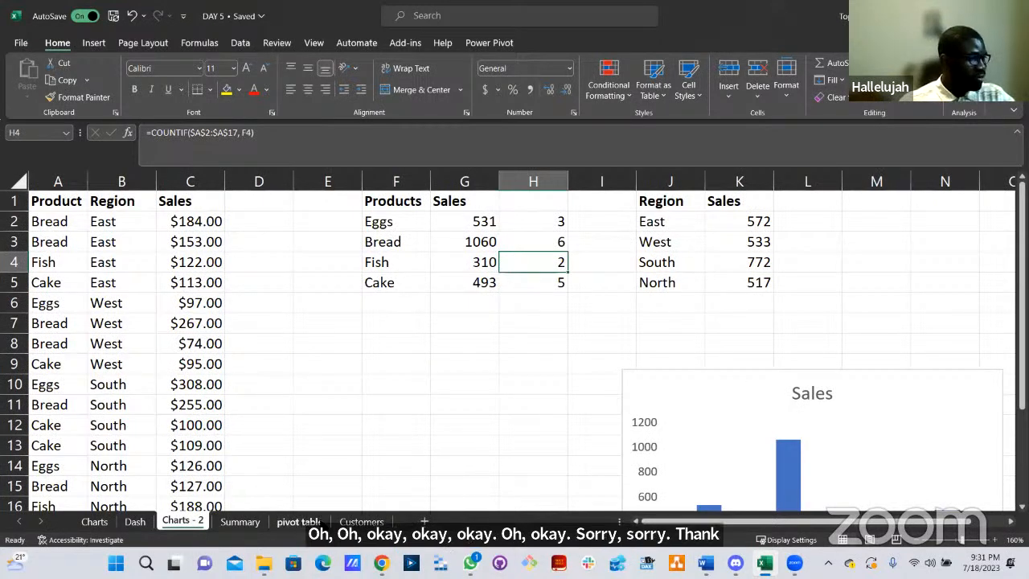
click(317, 521)
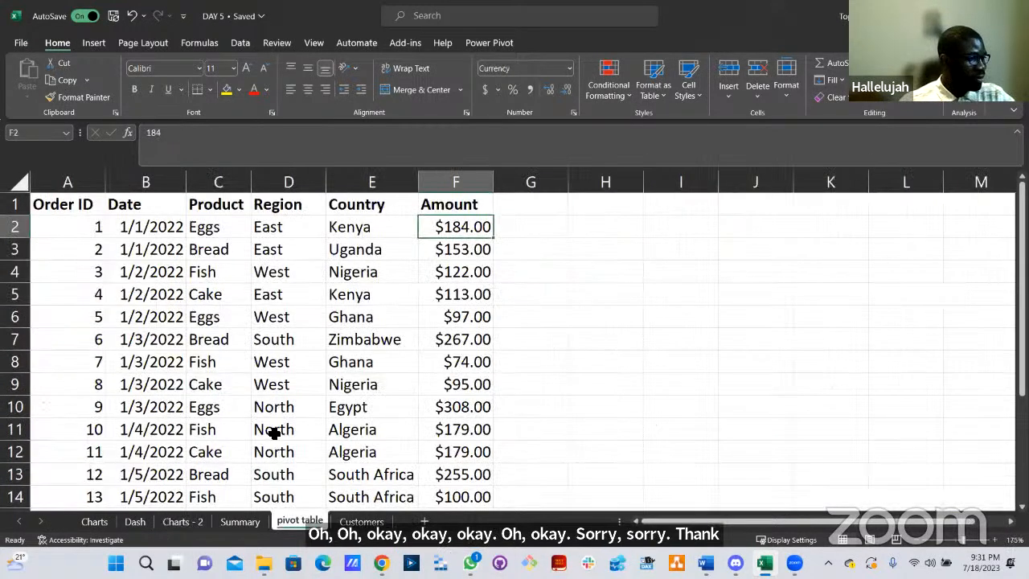
click(241, 521)
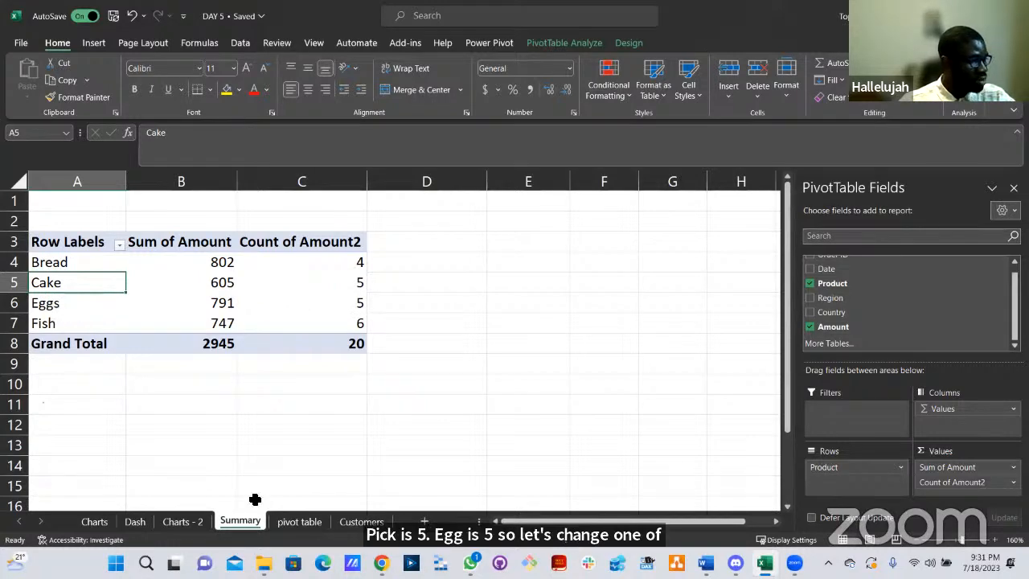
Change the product in cell C6 of the pivot table sheet to Fish.
click(298, 524)
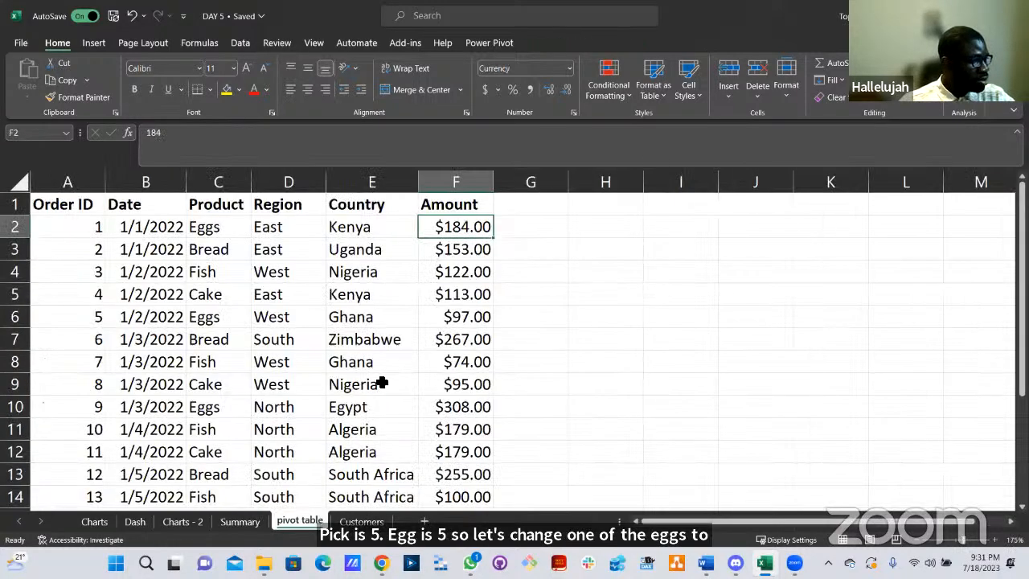
double_click(223, 319)
drag(223, 319, 189, 323)
text(F)
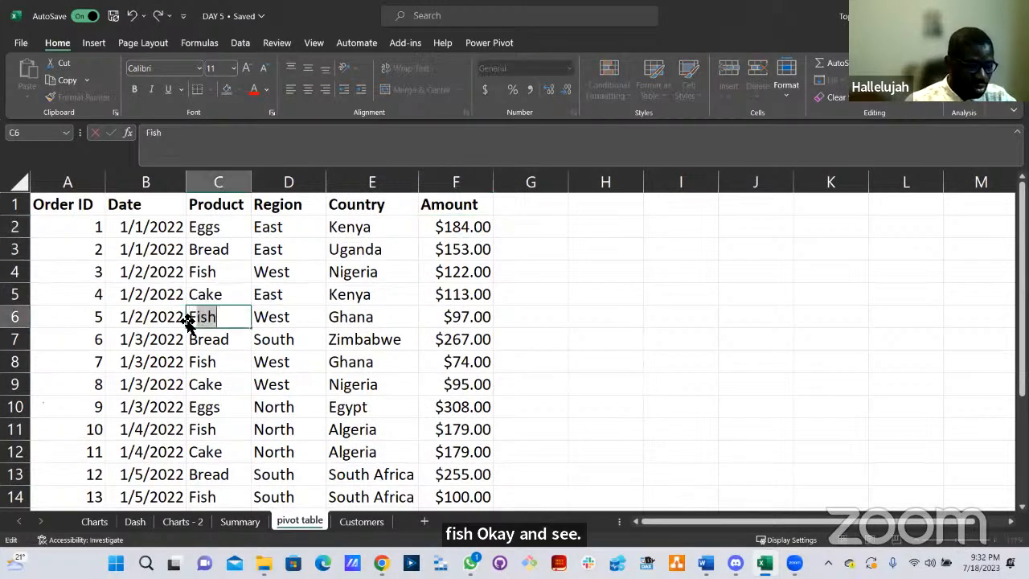
text(ish)
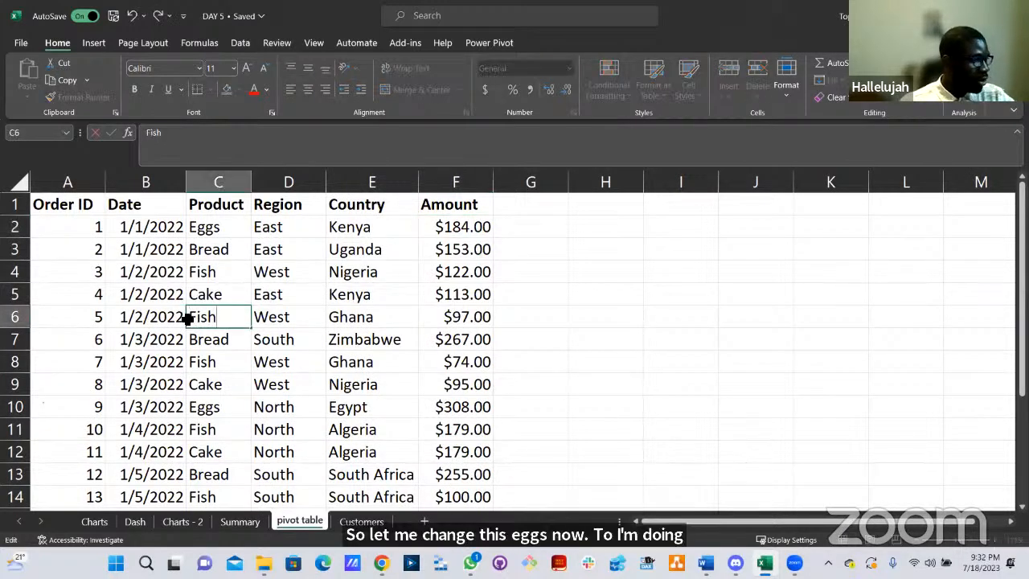
key(Return)
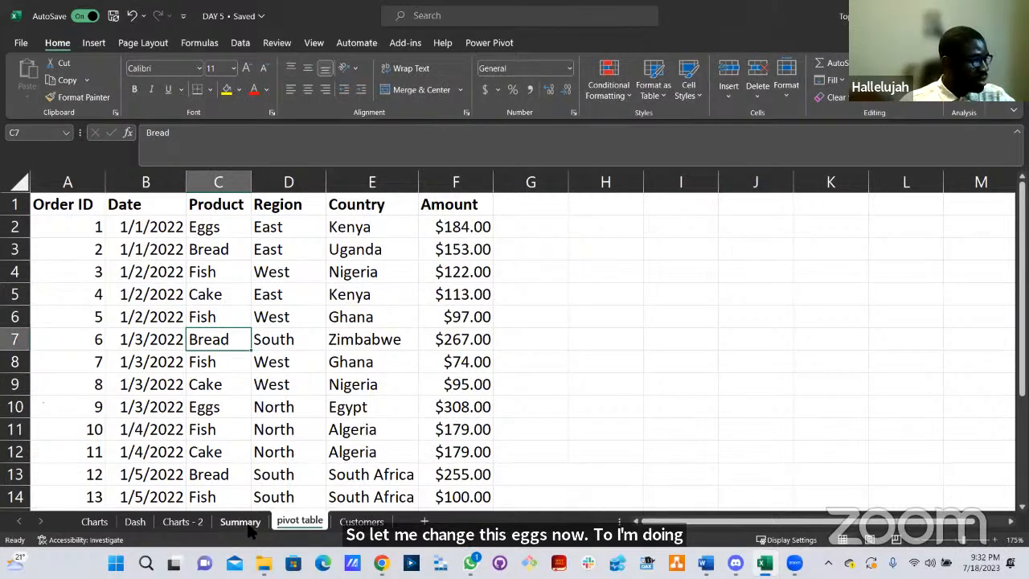
Refresh the pivot table on the Summary sheet to pick up the edited product.
click(240, 521)
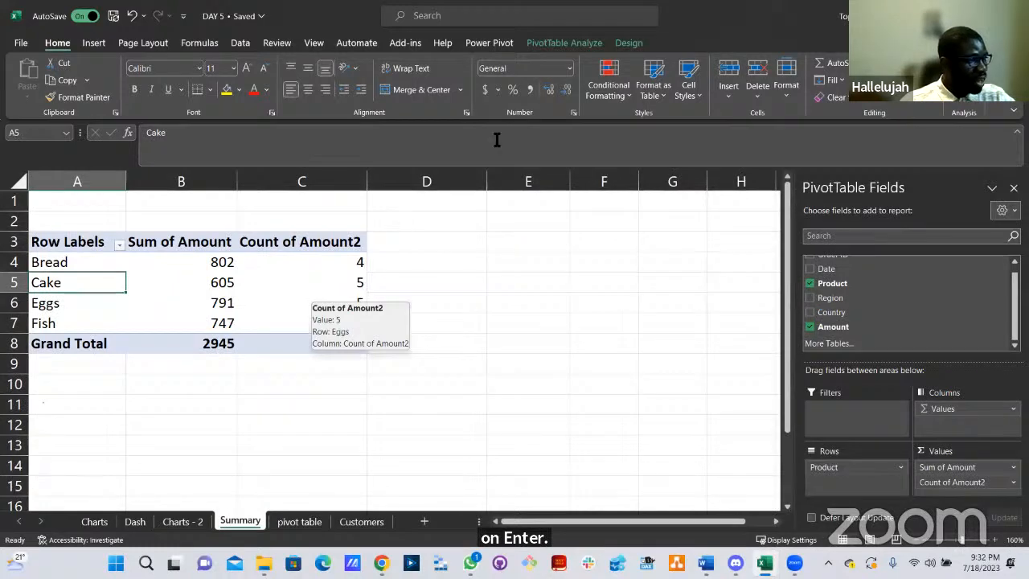
click(556, 45)
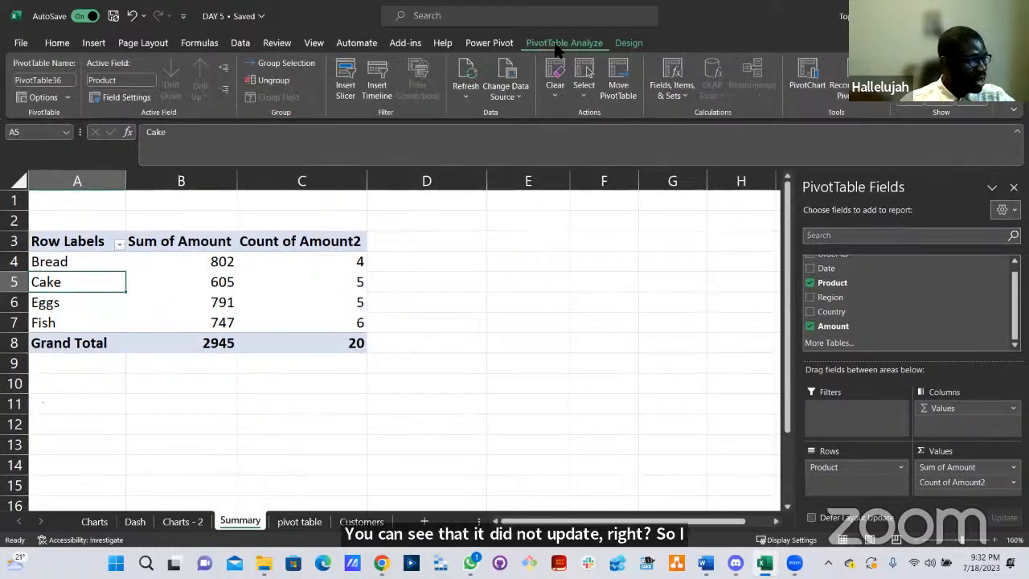
click(464, 73)
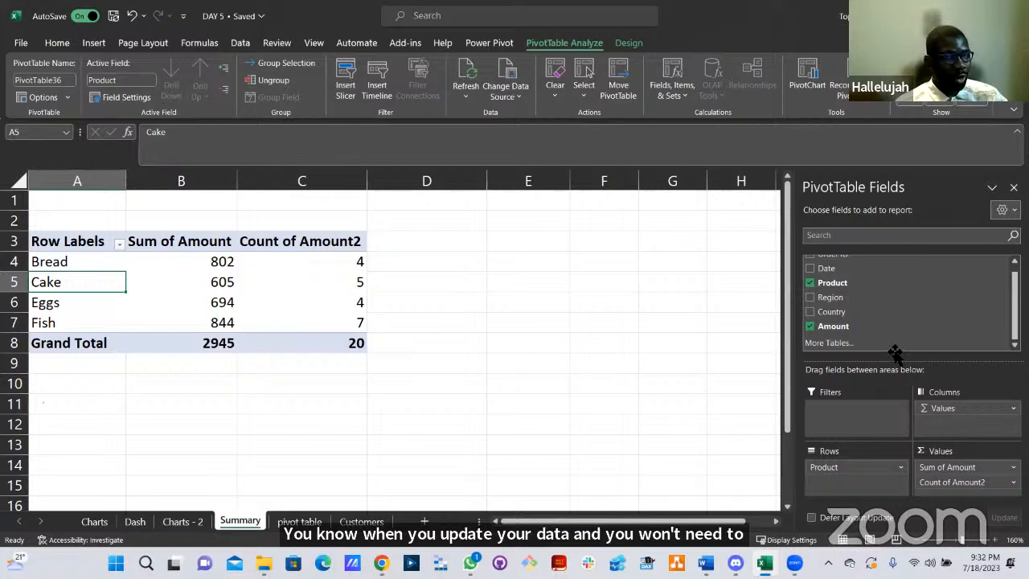
Add the Country field to the Filters area of the pivot table on the Summary sheet.
scroll(900, 326, up, 1)
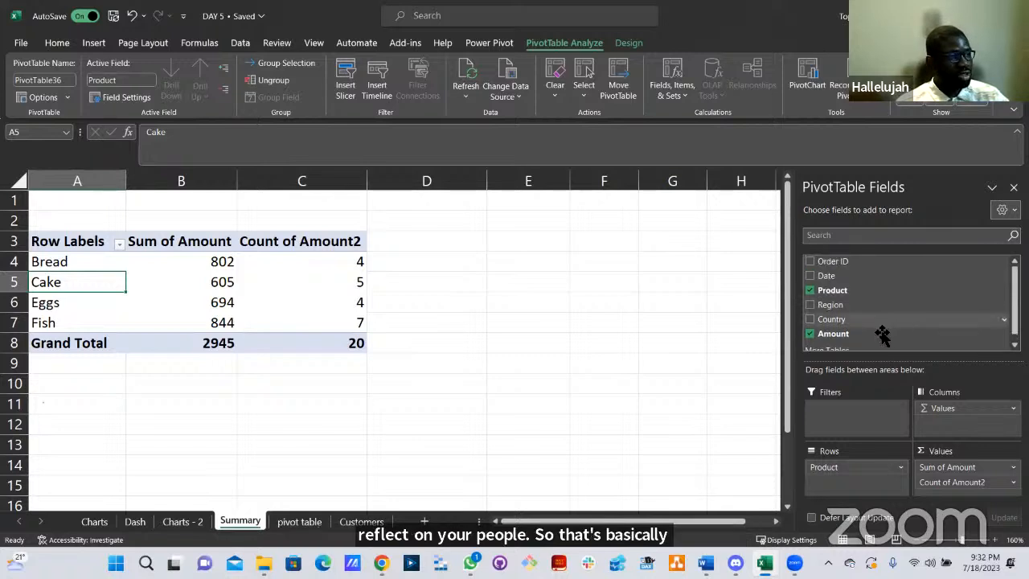
scroll(861, 348, down, 1)
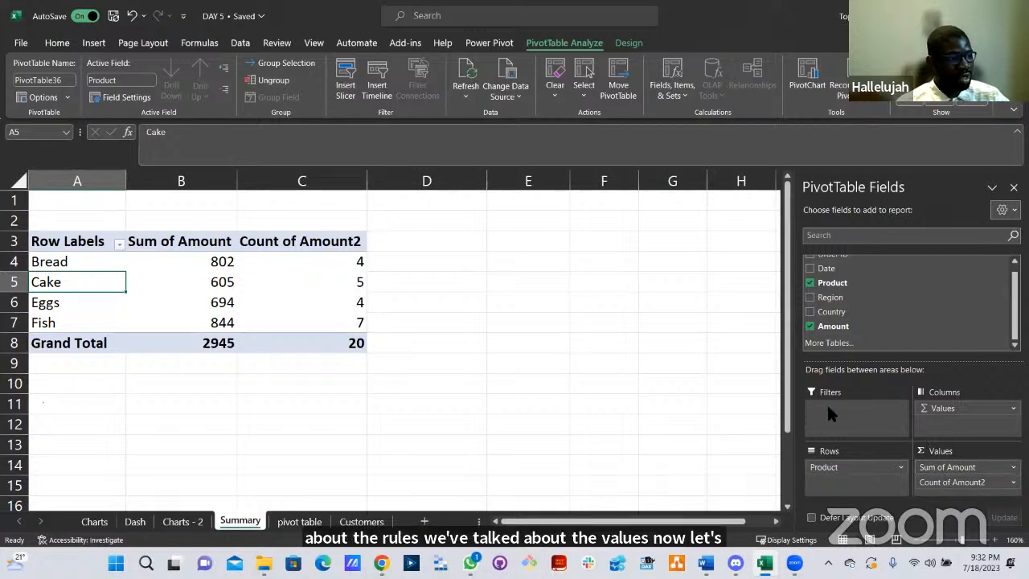
scroll(861, 306, up, 1)
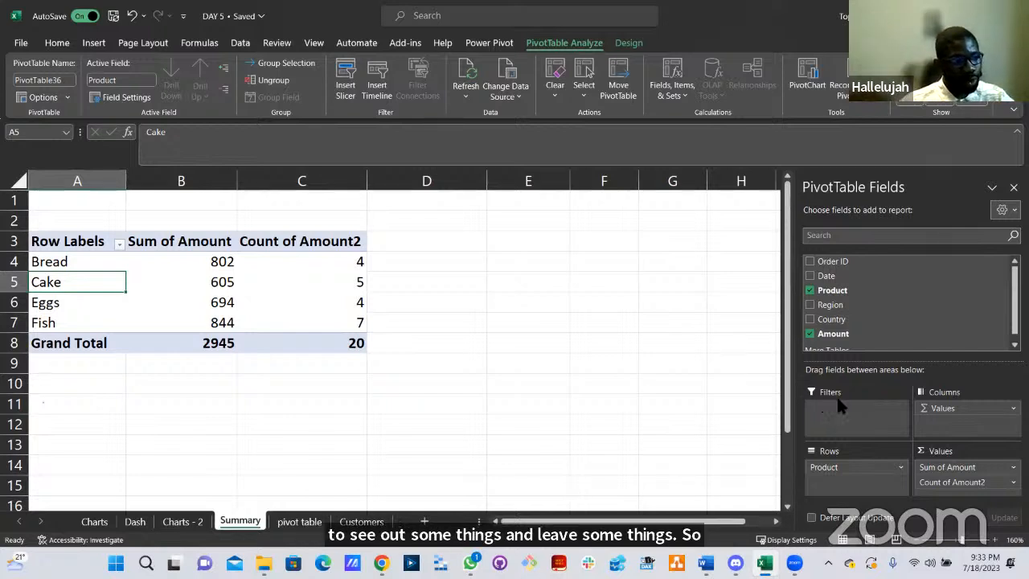
click(297, 524)
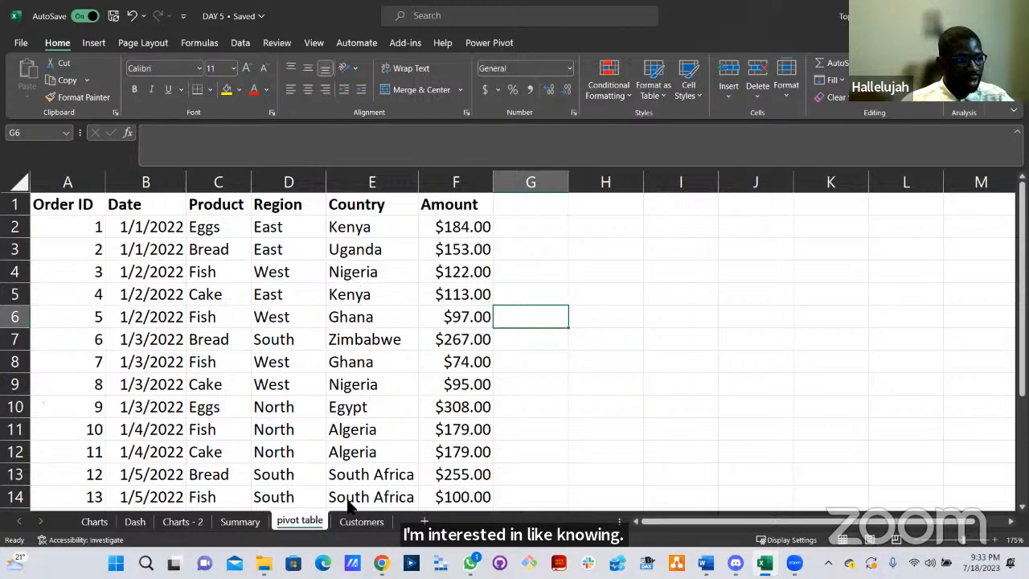
click(251, 517)
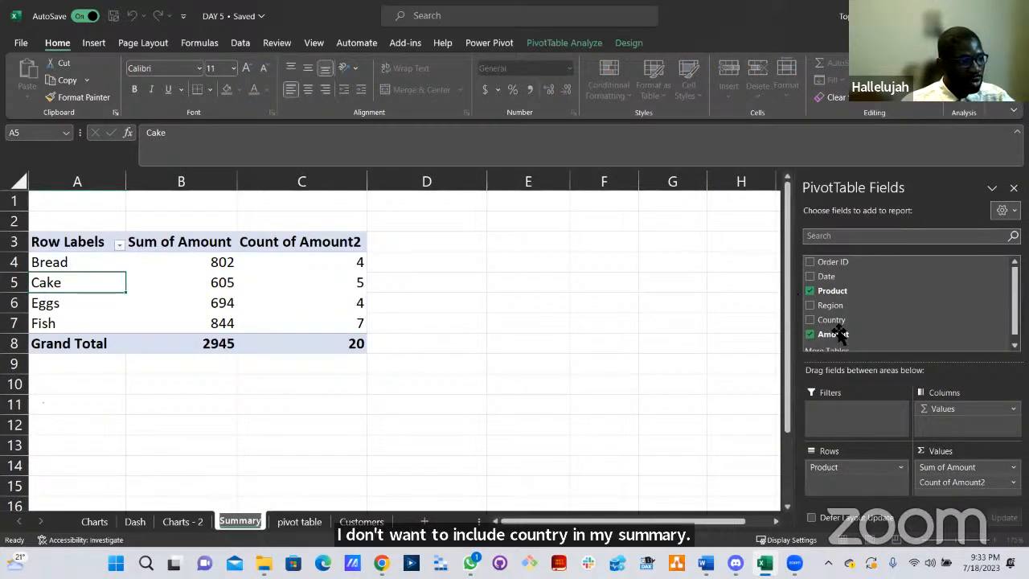
scroll(837, 326, down, 1)
drag(836, 315, 839, 410)
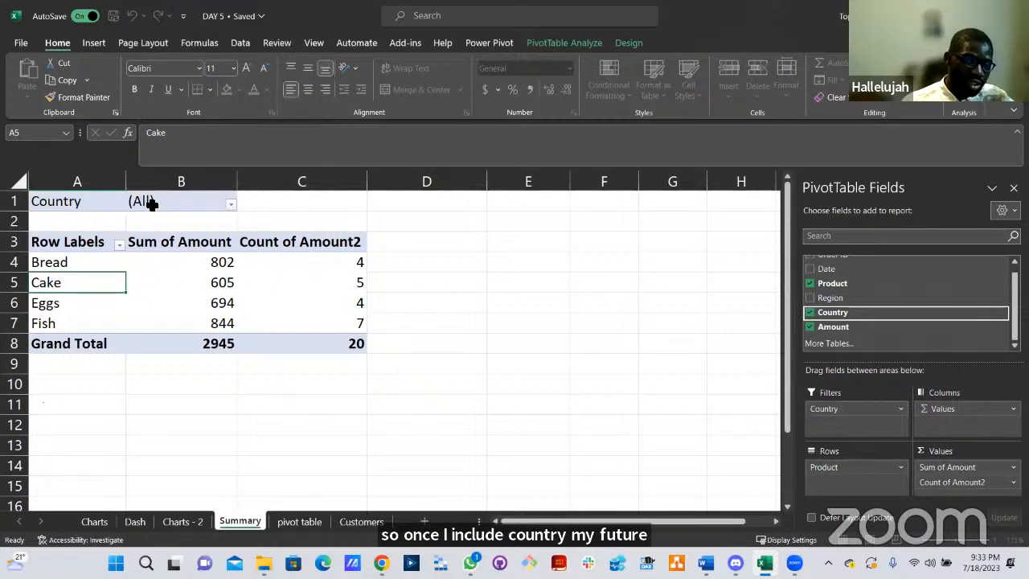
Filter the pivot table by country to show only Algeria.
click(230, 204)
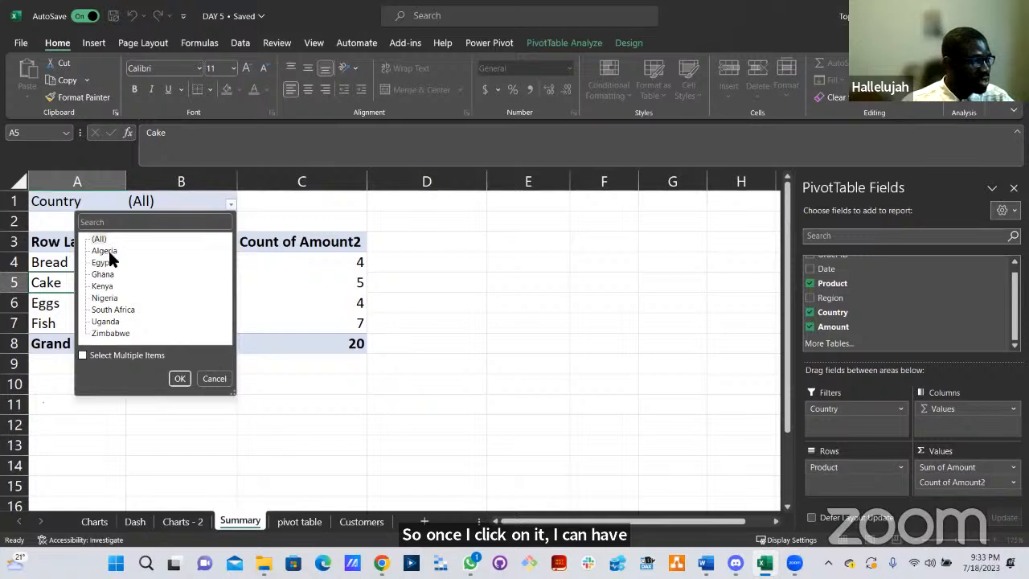
click(104, 250)
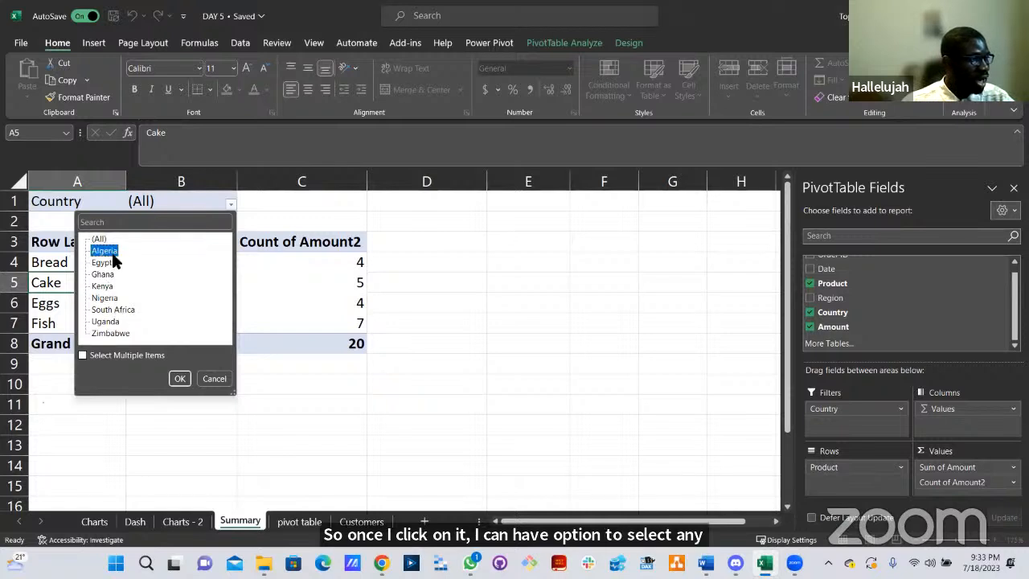
click(180, 379)
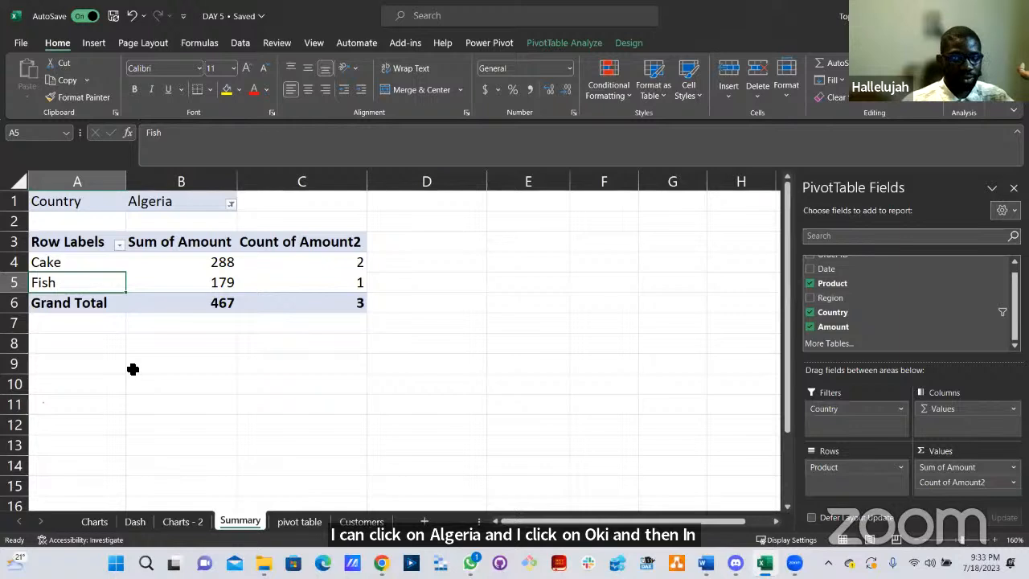
Switch the pivot table's Country filter to Egypt and view the grand total of Sum of Amount.
click(232, 204)
click(102, 262)
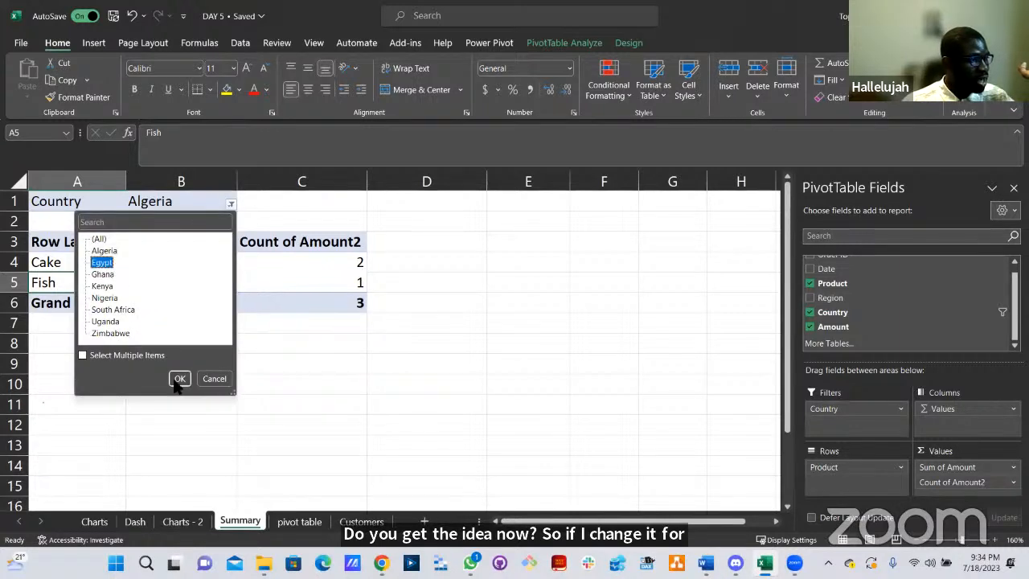
click(178, 379)
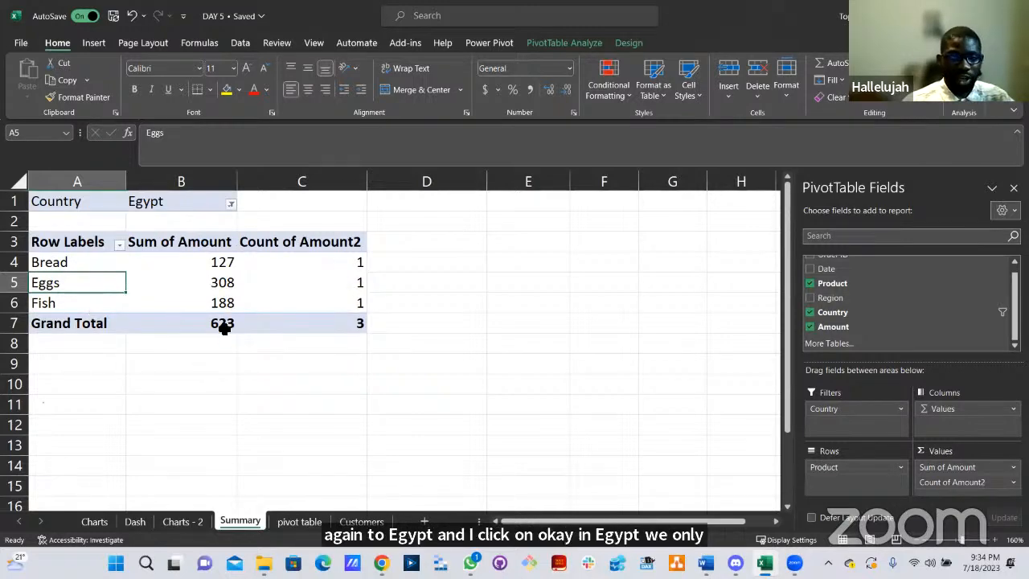
mouse_move(229, 325)
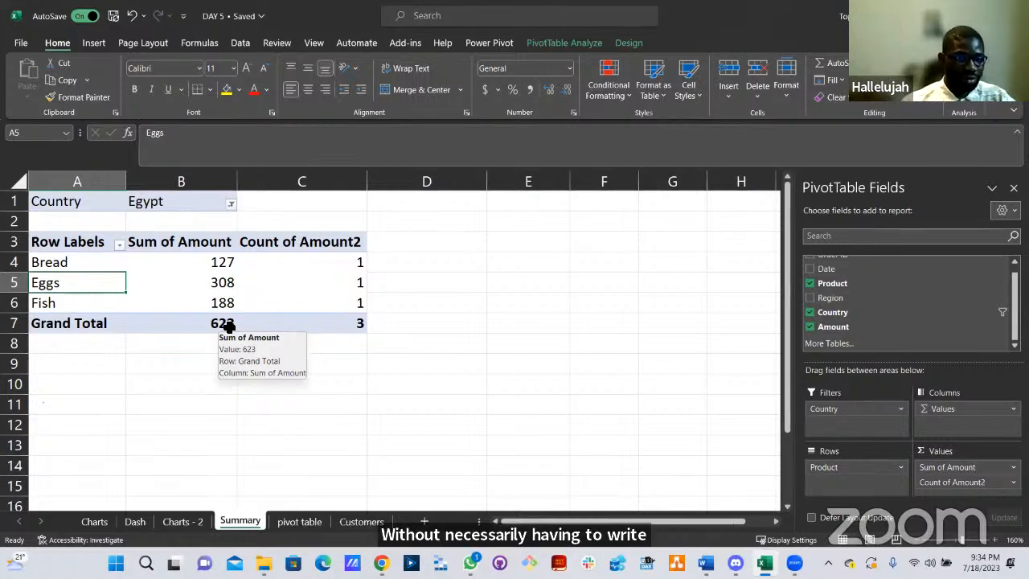
Allow multiple selections in the pivot table's Country filter and show only Ghana and Nigeria.
click(231, 204)
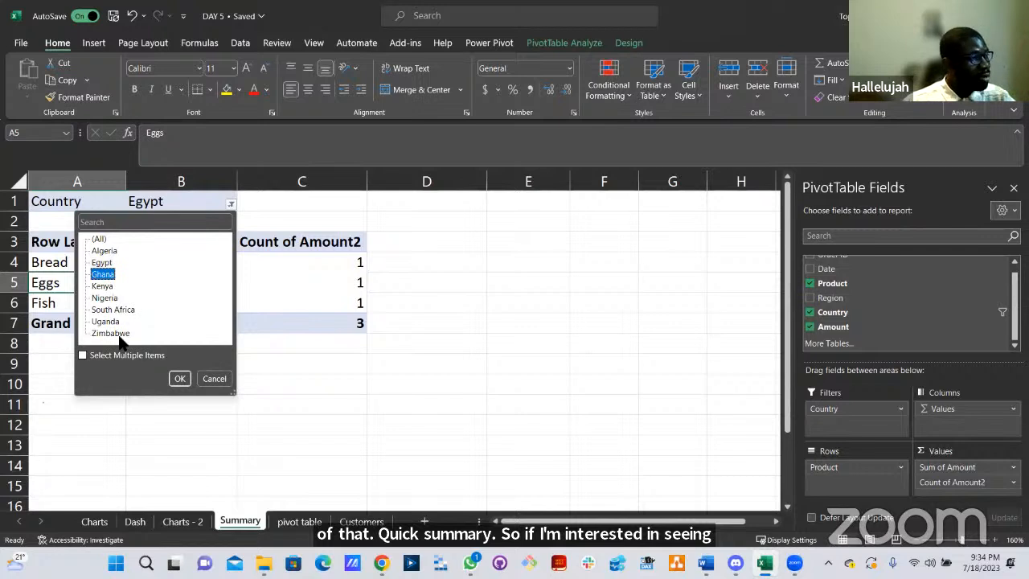
click(105, 297)
click(103, 285)
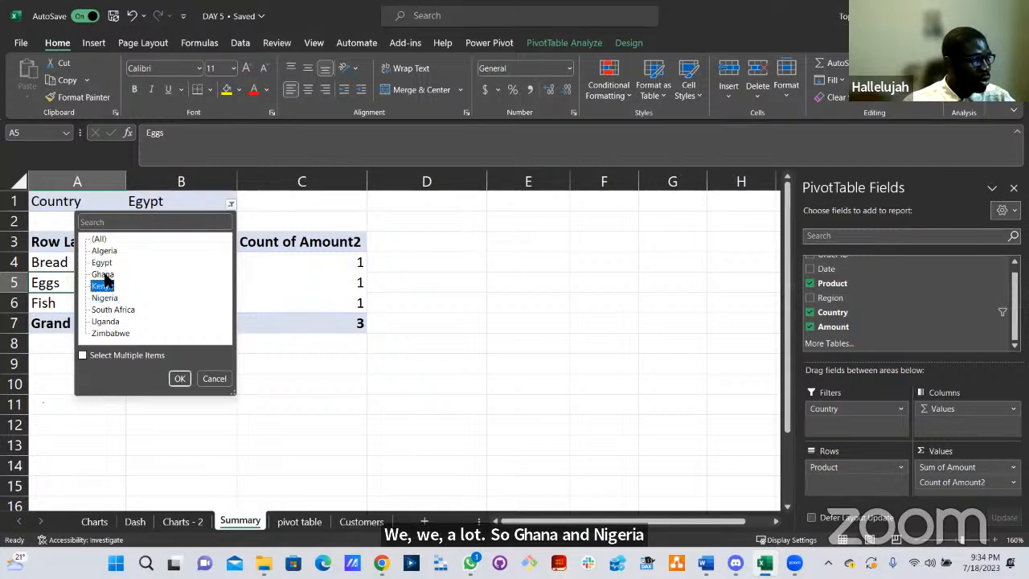
click(102, 274)
click(102, 262)
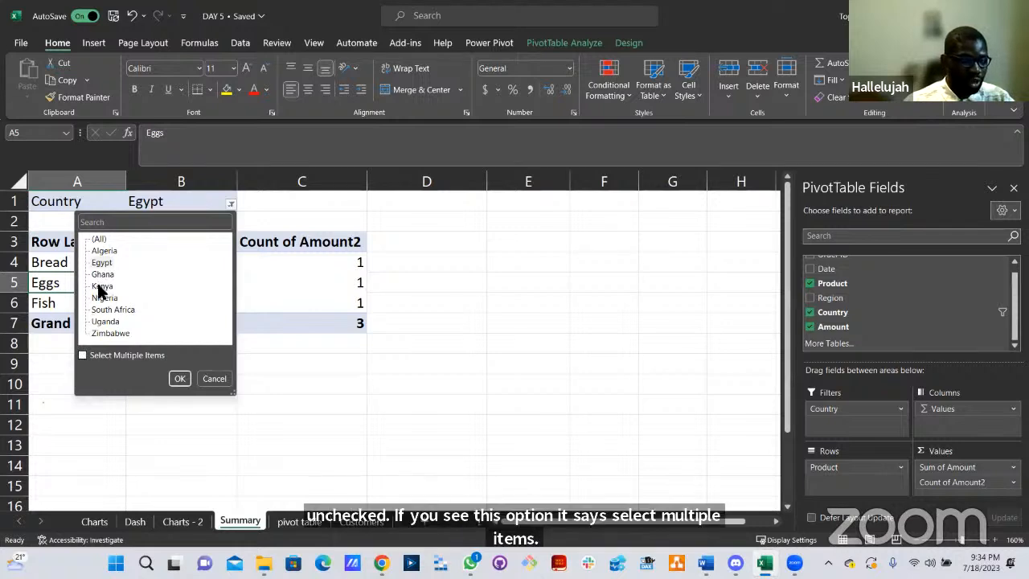
click(83, 356)
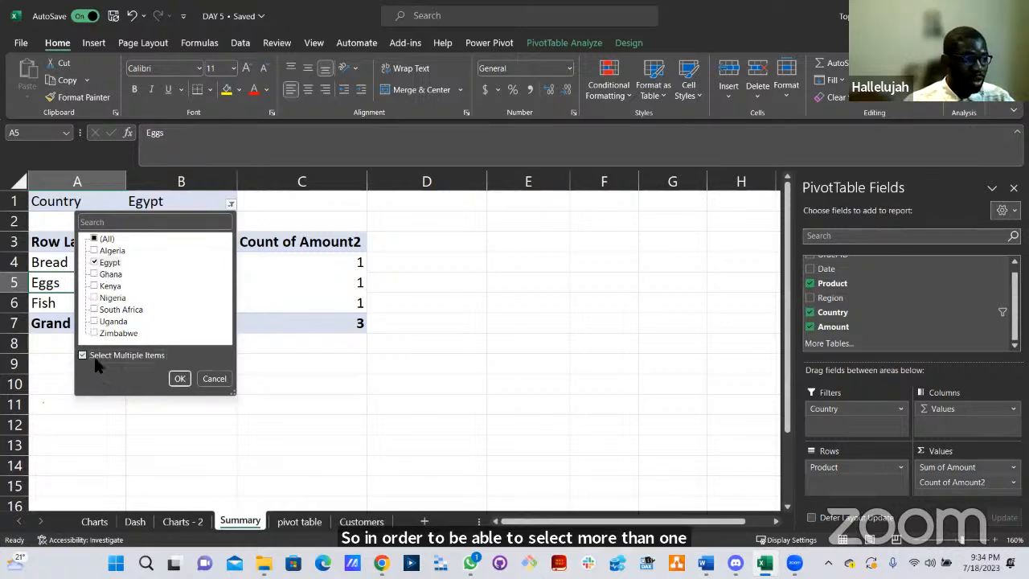
click(94, 262)
click(94, 274)
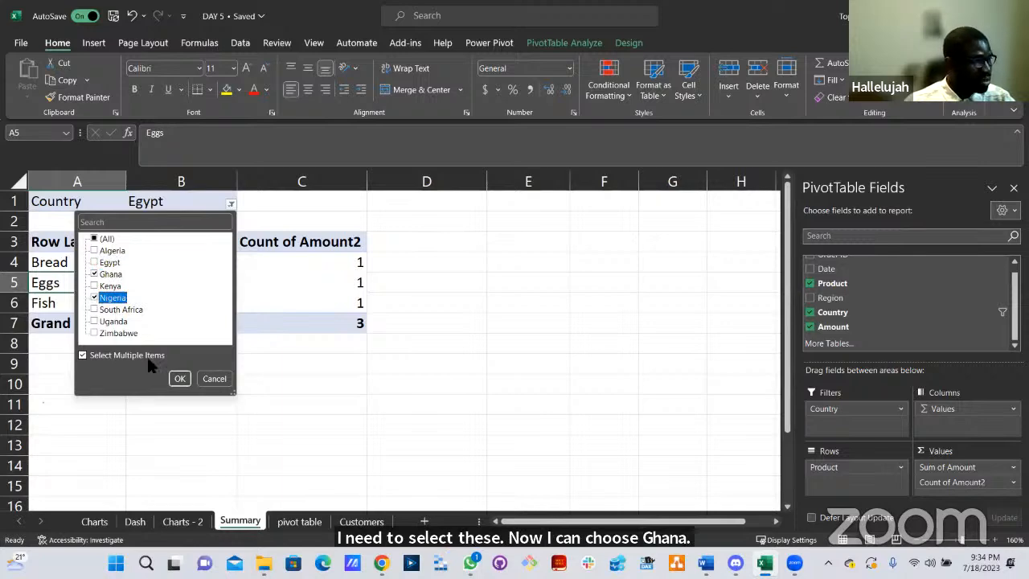
click(179, 378)
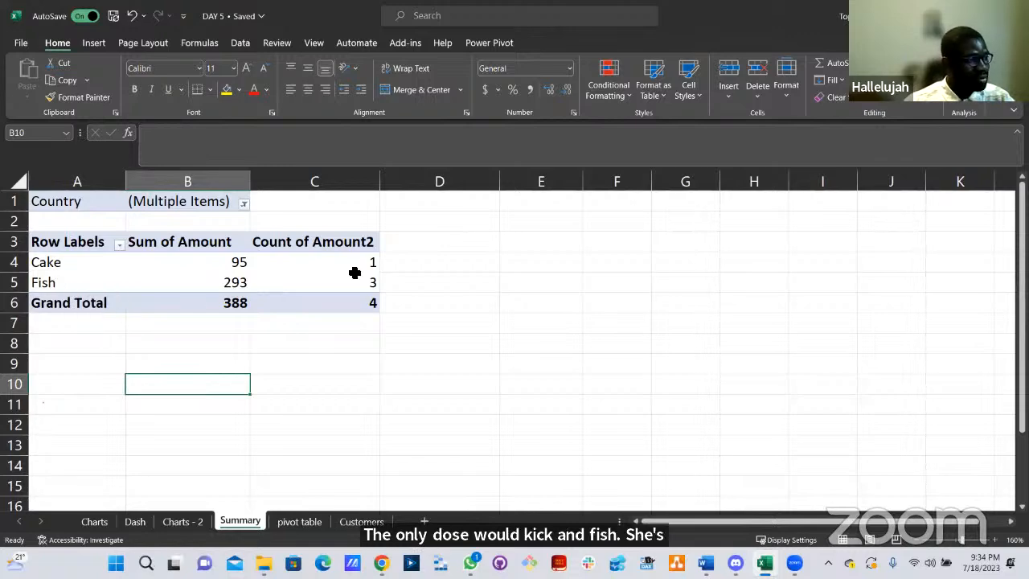
Examine the source orders on the pivot table sheet for Nigeria and Ghana, selecting Country cells E4, E6 and E8.
click(296, 524)
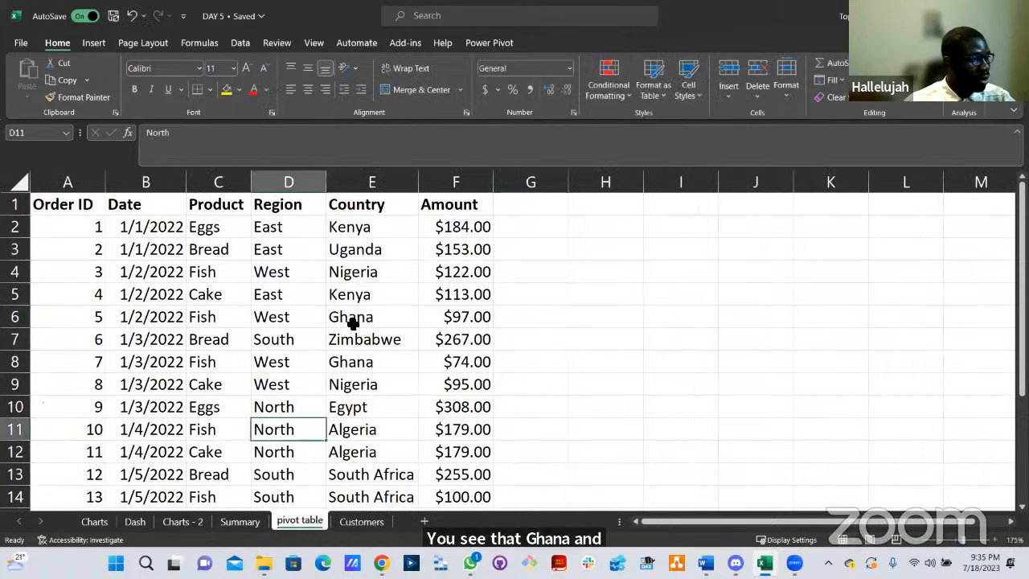
click(348, 276)
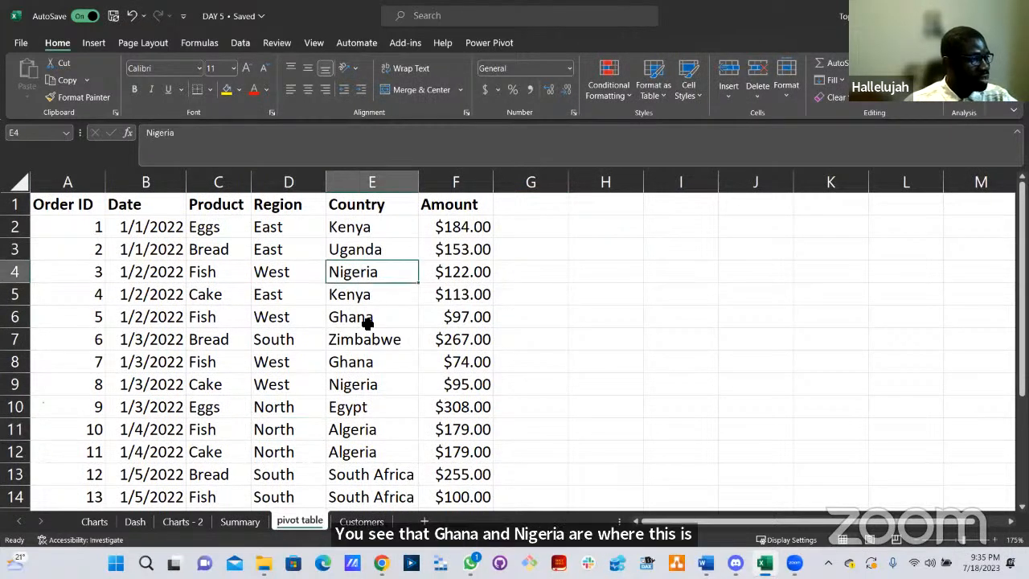
ctrl+click(394, 323)
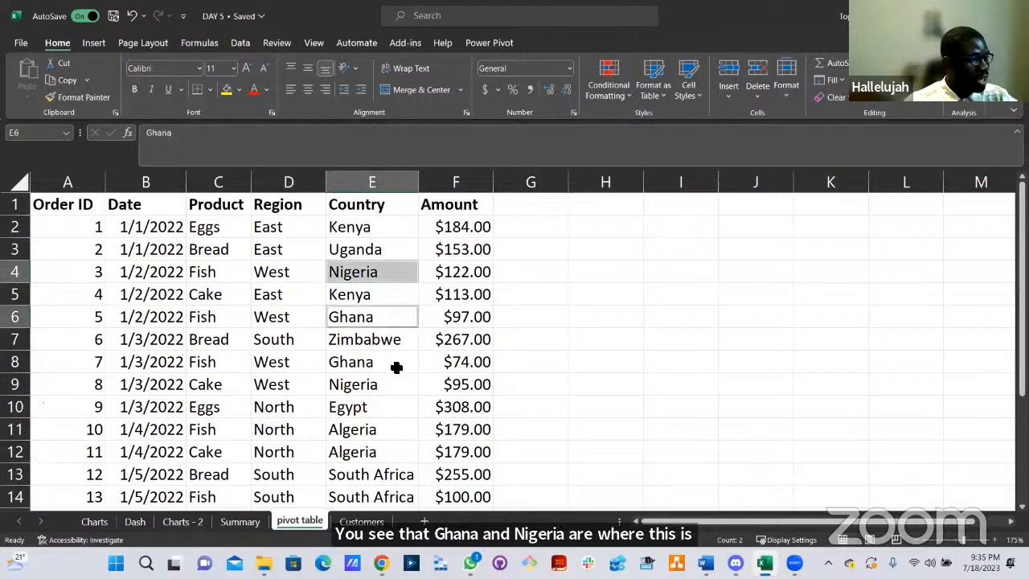
scroll(397, 366, down, 2)
scroll(397, 365, down, 2)
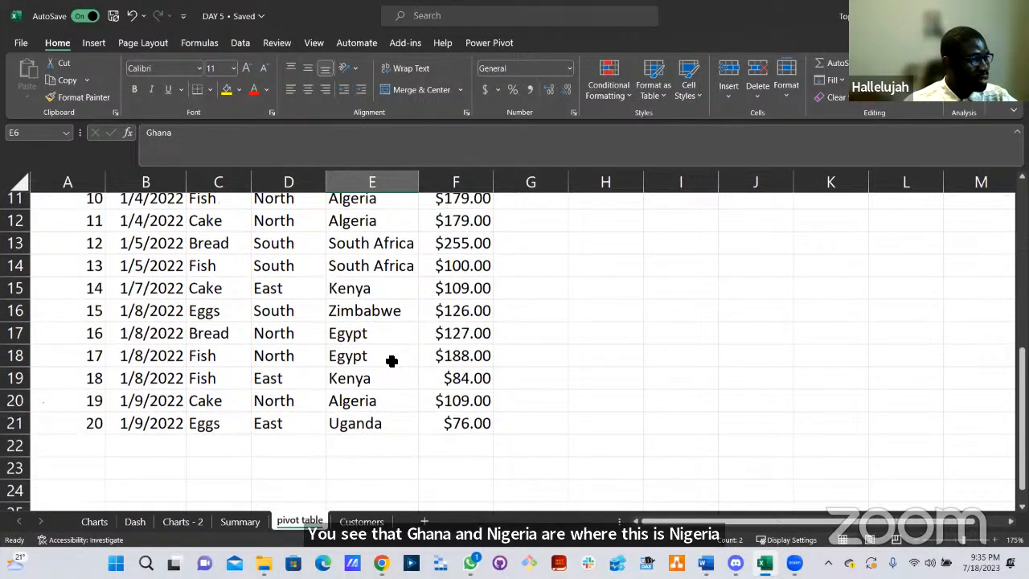
scroll(393, 359, up, 4)
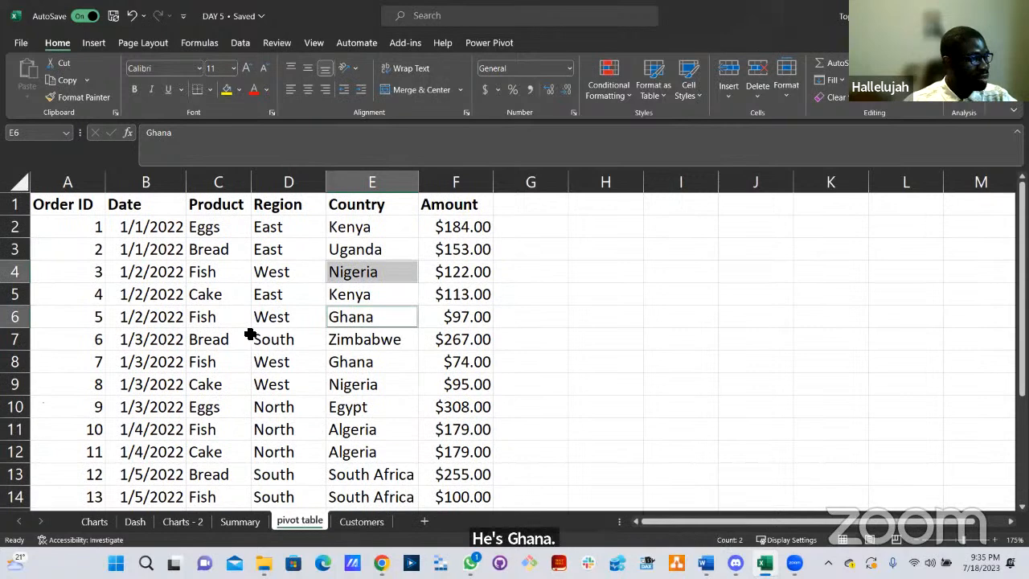
ctrl+click(350, 362)
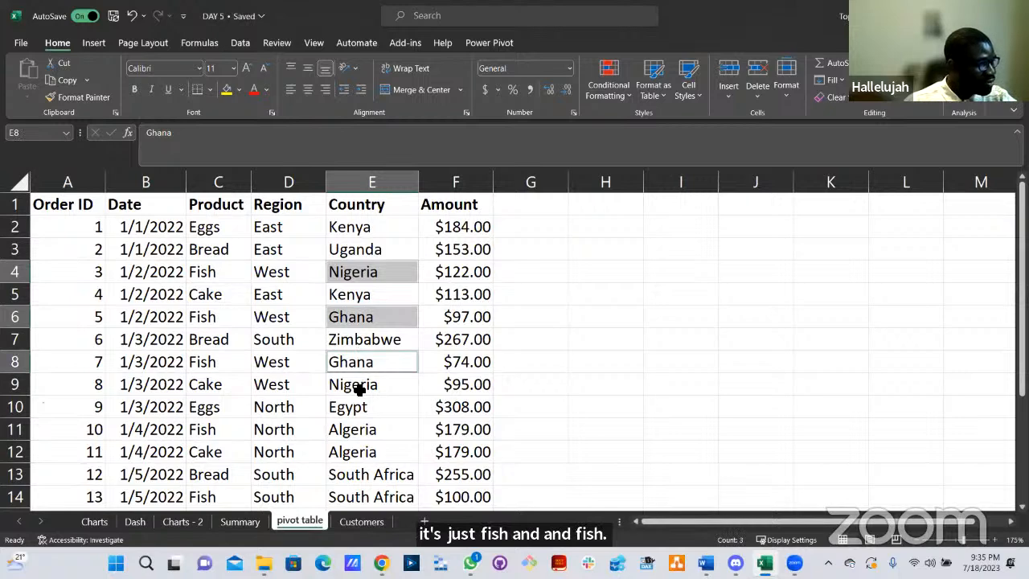
scroll(380, 344, down, 1)
scroll(384, 356, down, 1)
scroll(383, 351, down, 2)
scroll(383, 351, up, 3)
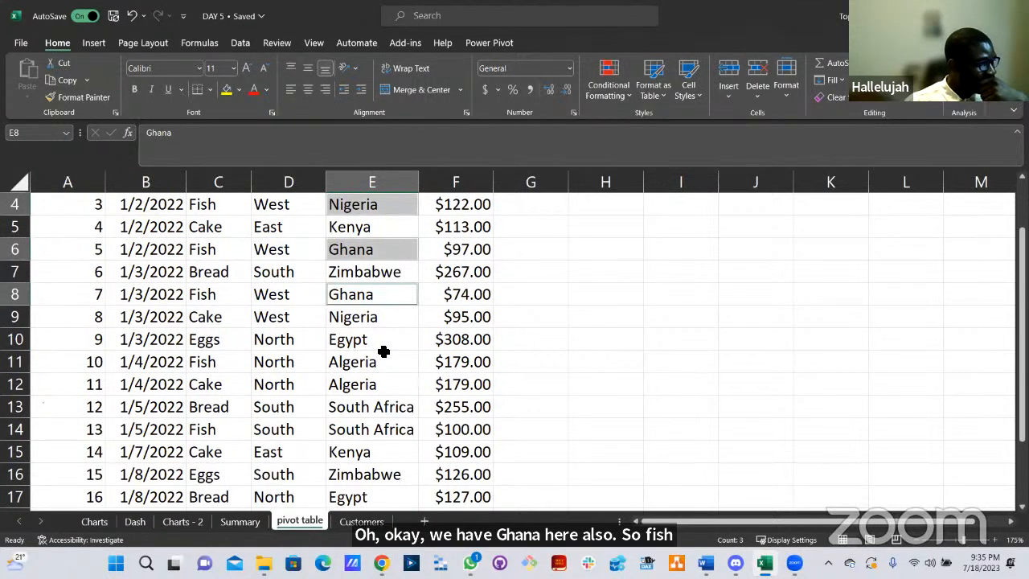
scroll(343, 421, up, 1)
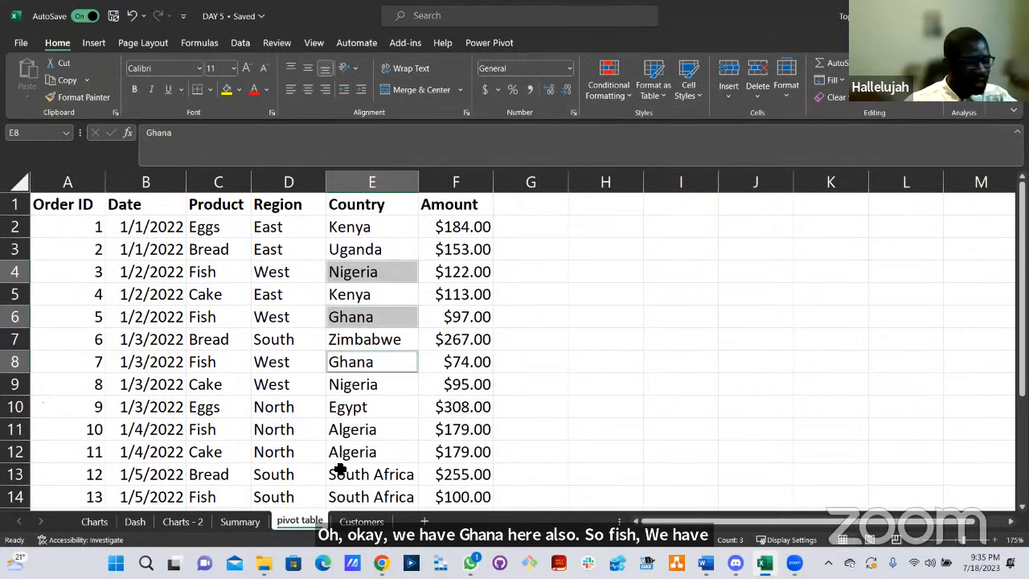
Compare the filtered pivot table on the Summary sheet with the source orders, adding the Nigeria cell E9 to the selection.
click(255, 521)
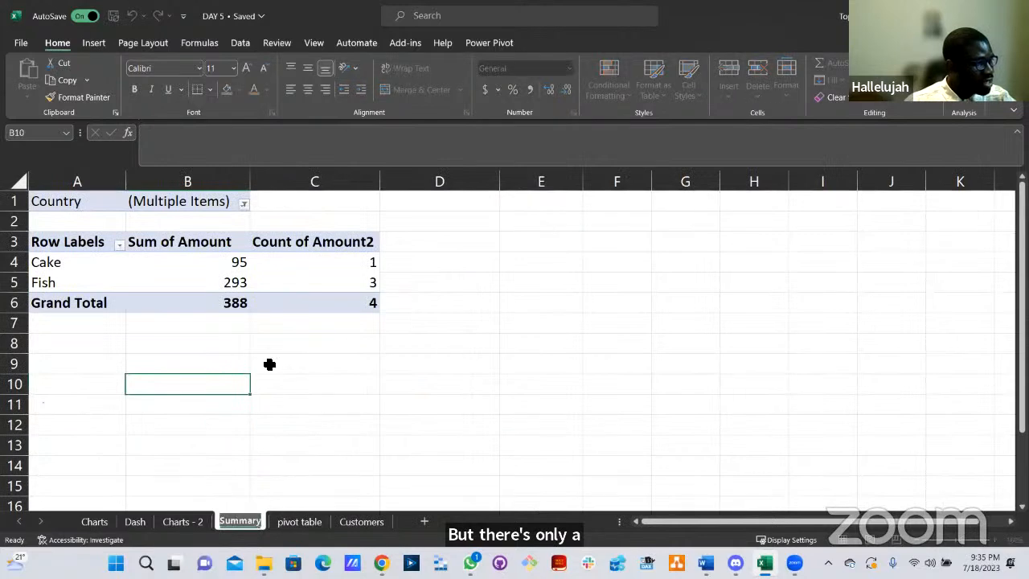
click(301, 519)
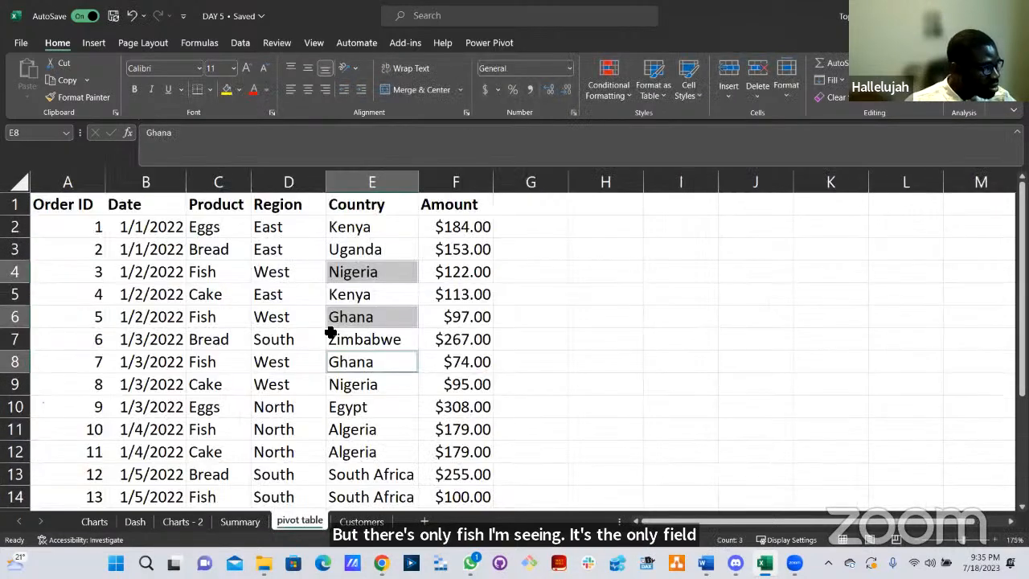
ctrl+click(328, 393)
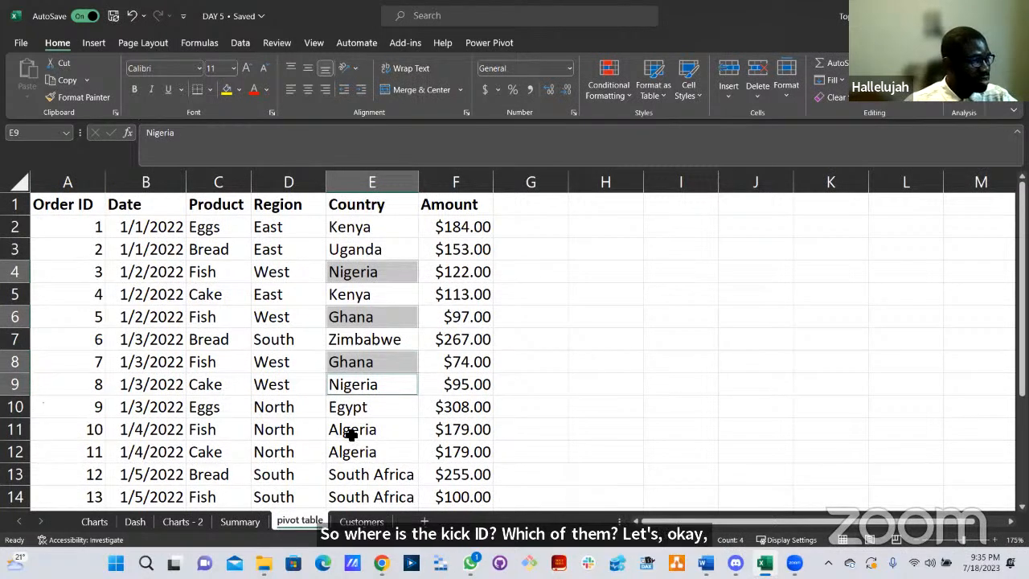
click(255, 522)
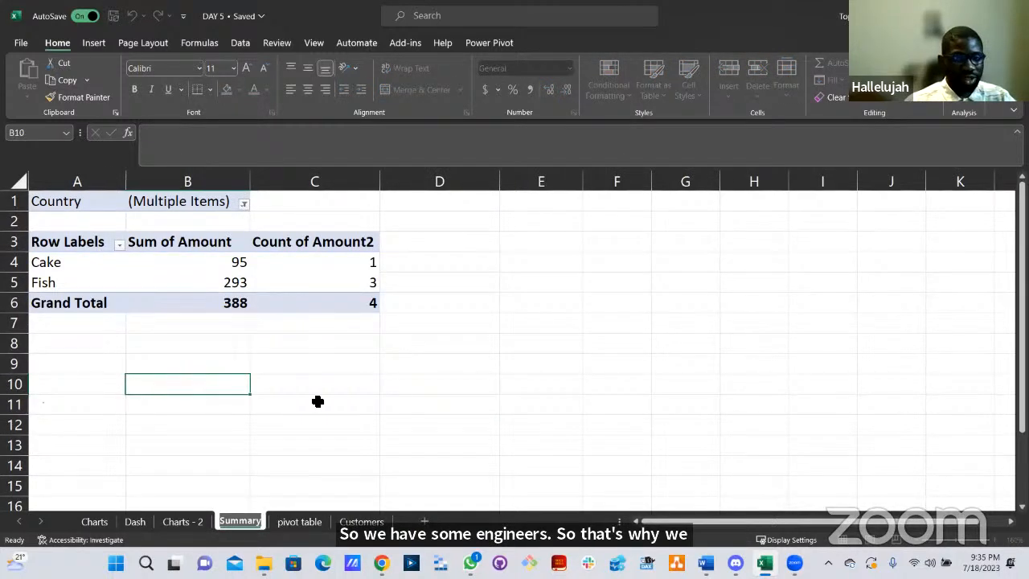
click(402, 399)
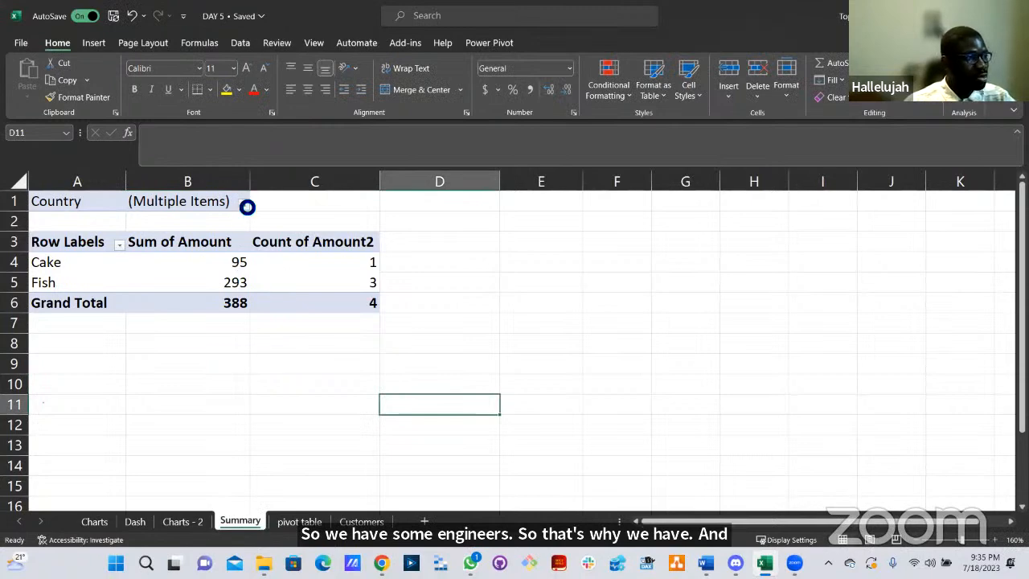
Reset the Summary pivot table's Country filter to include all countries and bring back its field list.
click(245, 204)
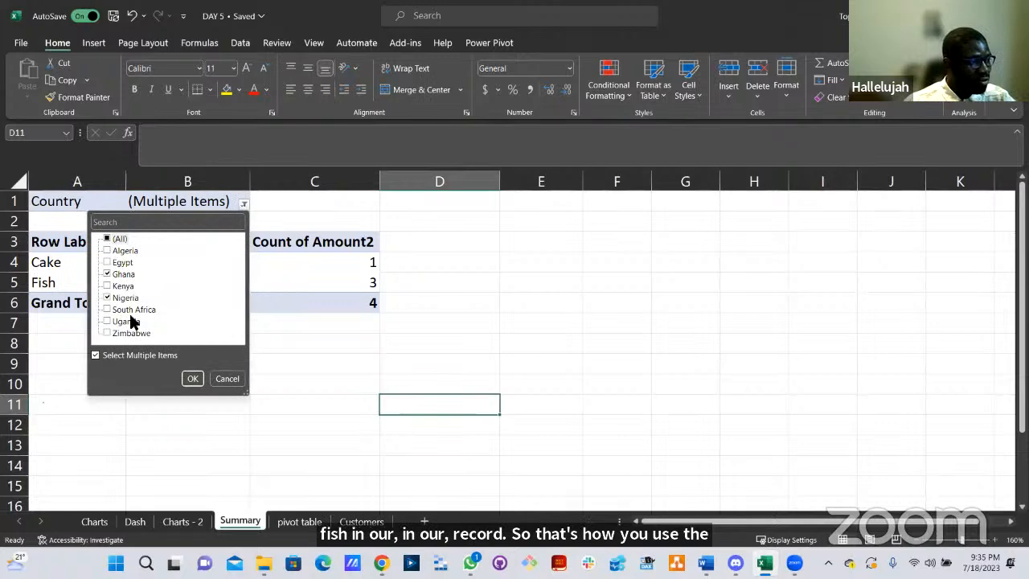
click(107, 238)
click(192, 379)
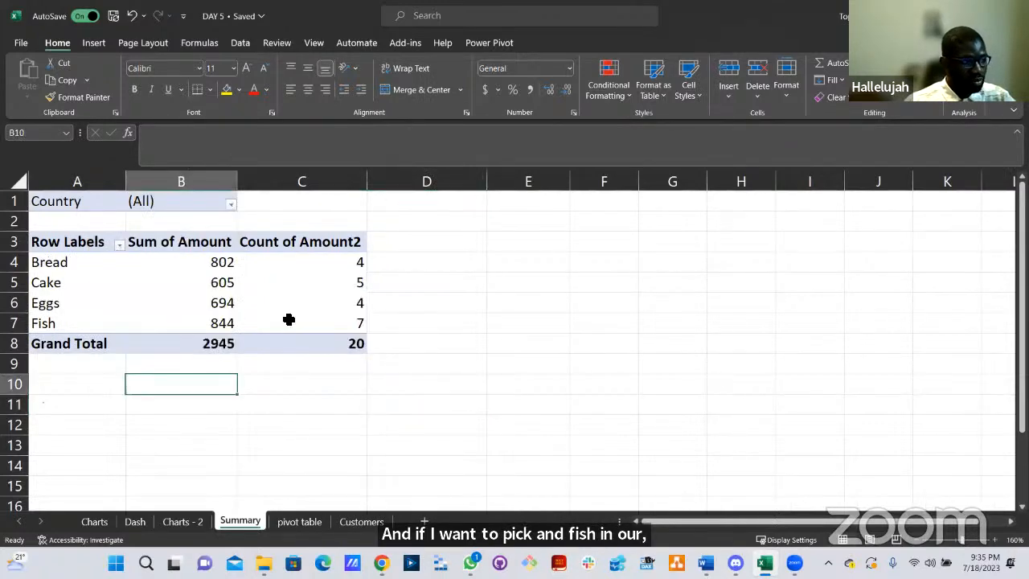
click(302, 283)
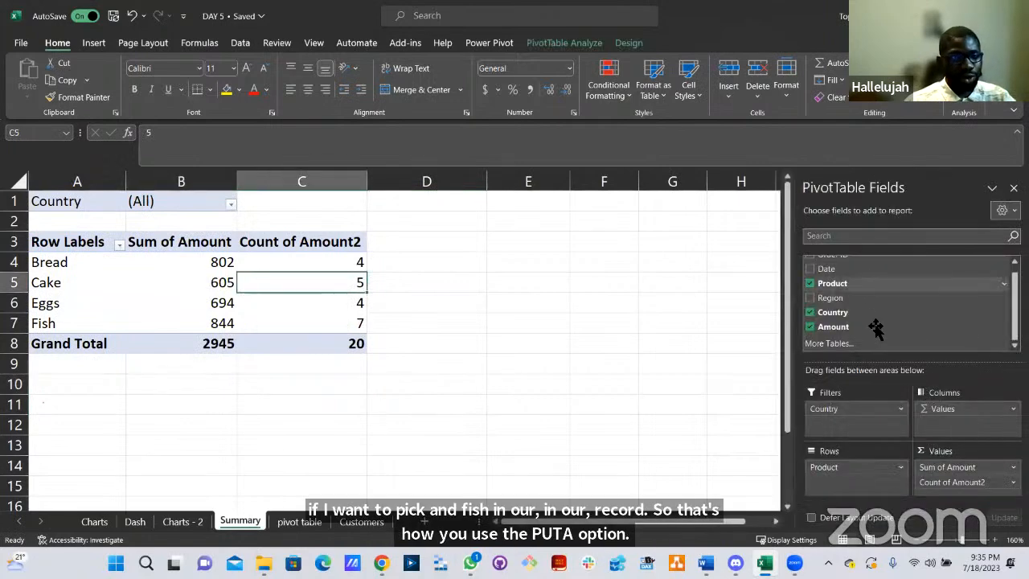
scroll(877, 328, up, 1)
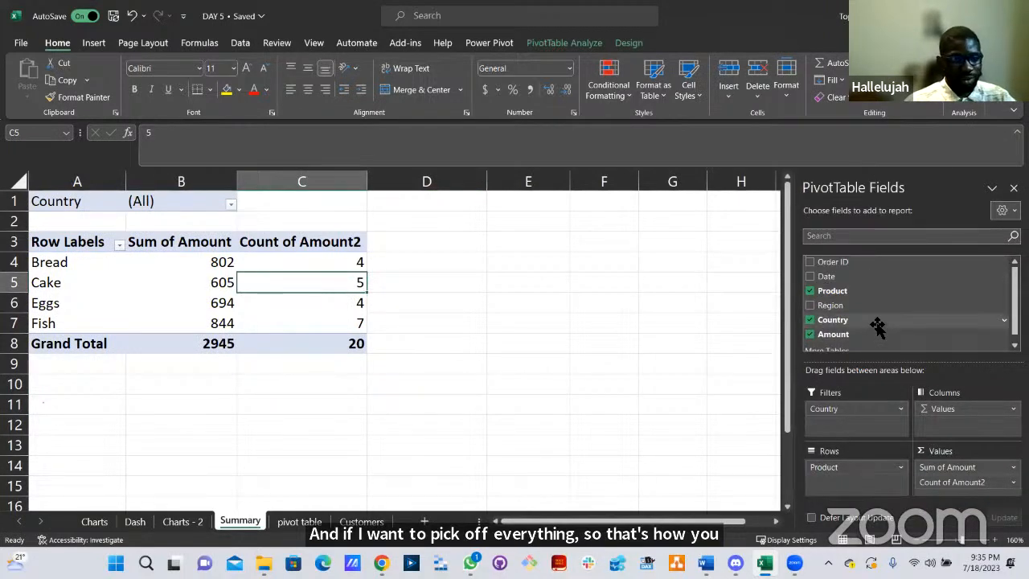
scroll(871, 326, down, 1)
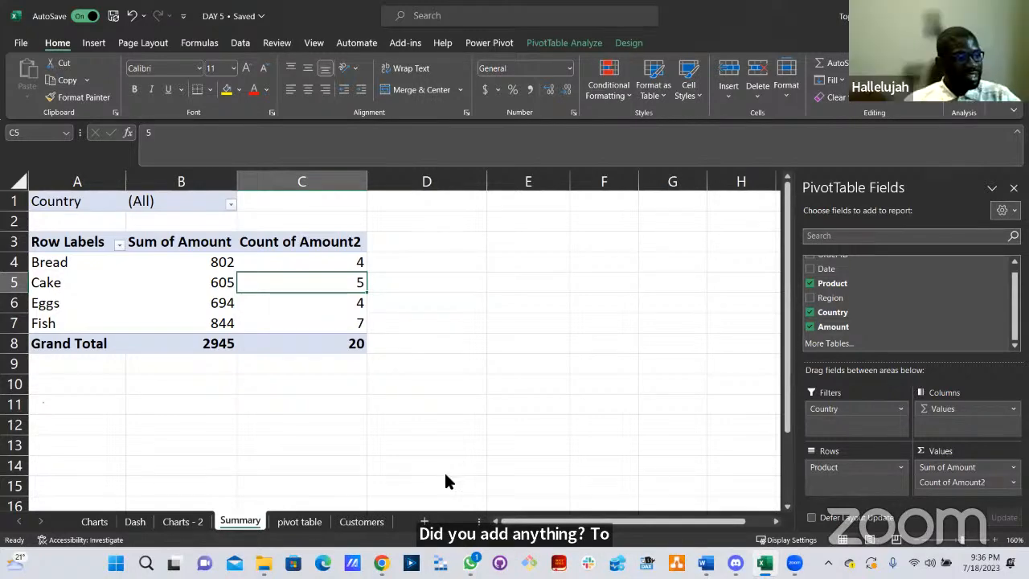
click(296, 521)
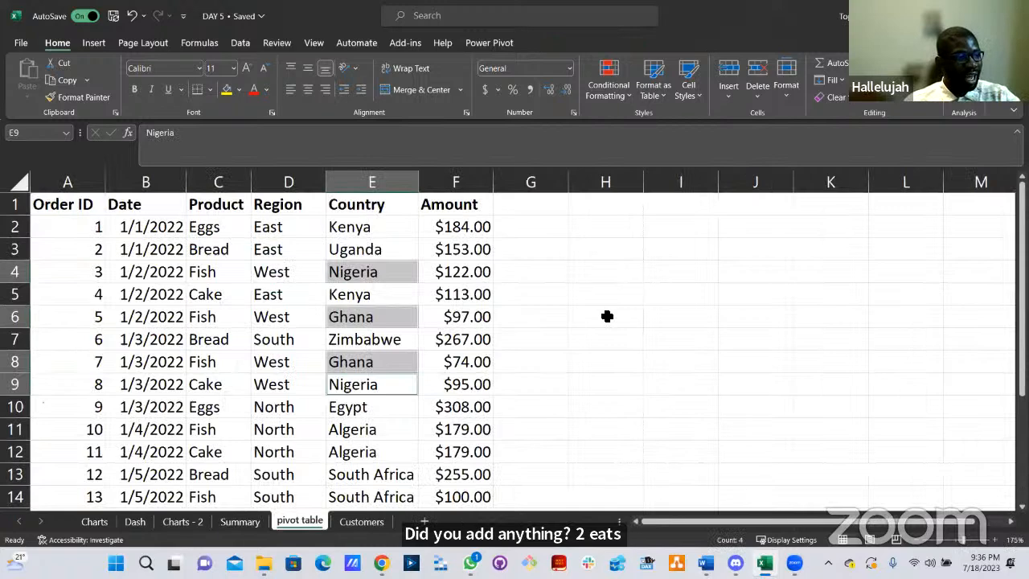
click(605, 317)
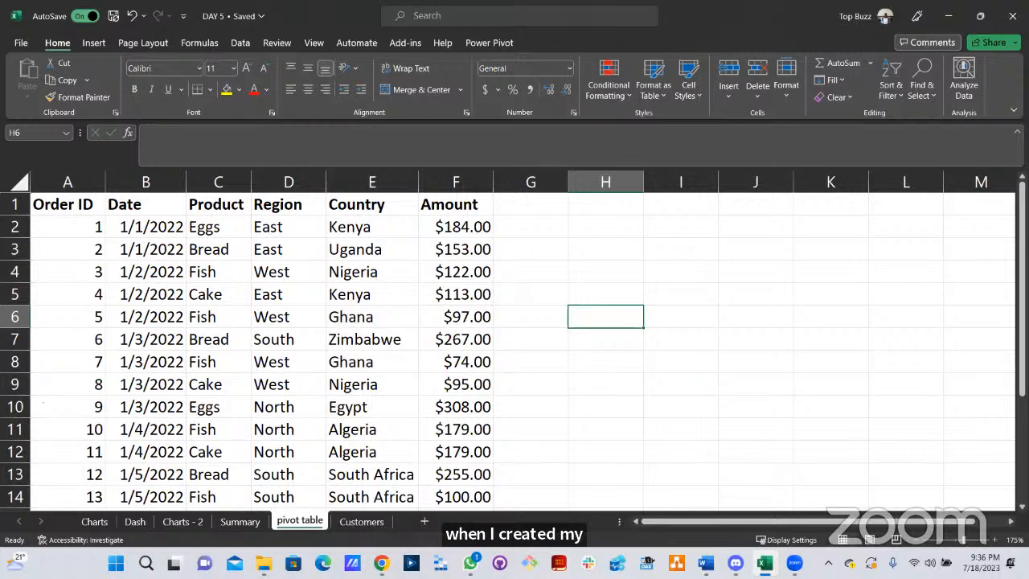
key(alt+Tab)
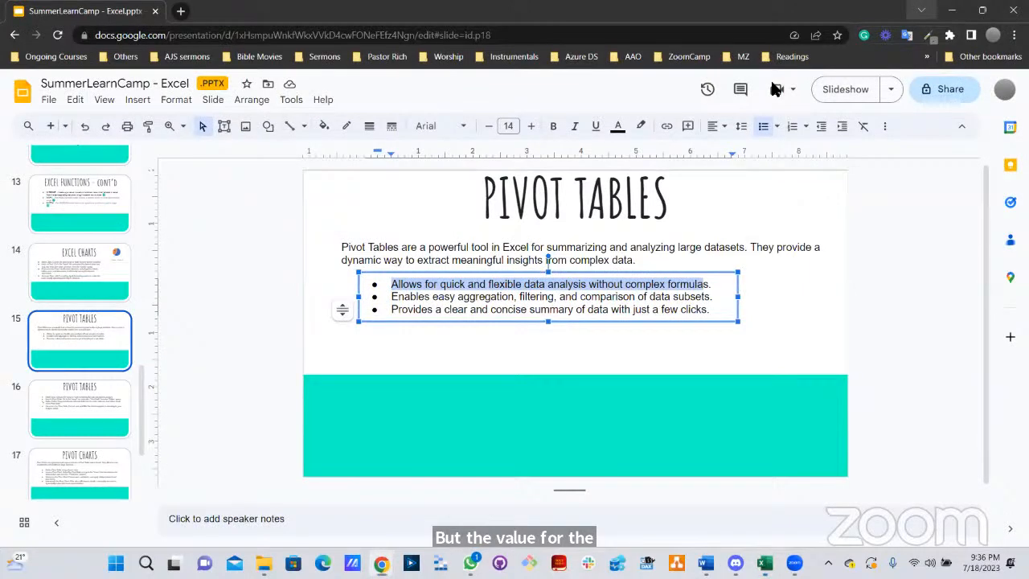
key(alt+Tab)
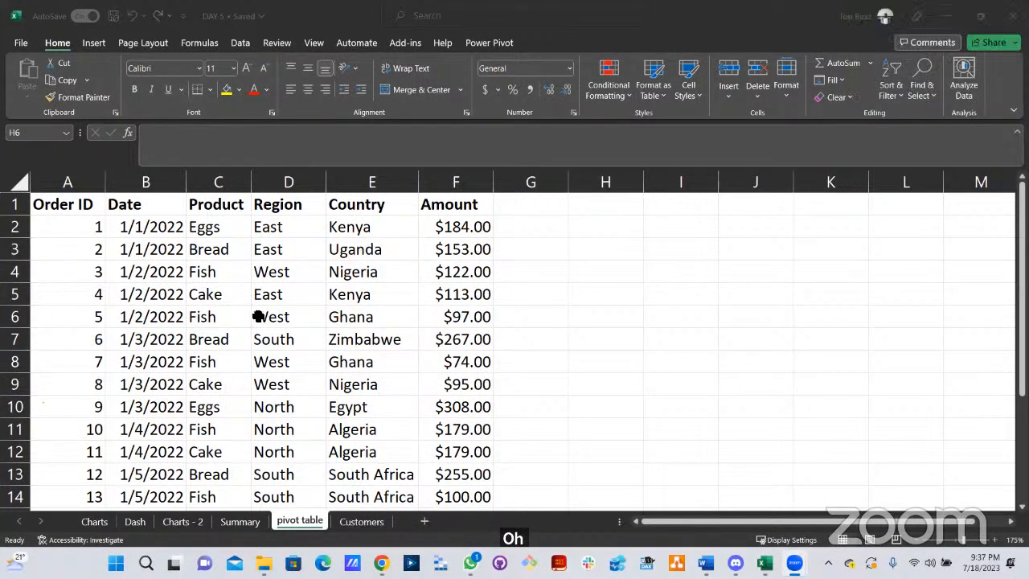
click(605, 316)
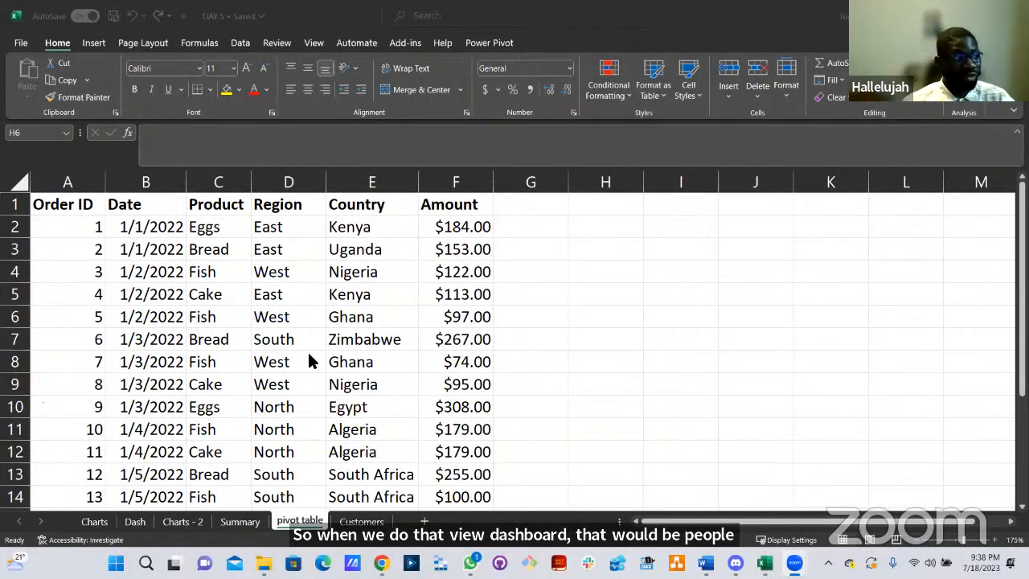
click(227, 525)
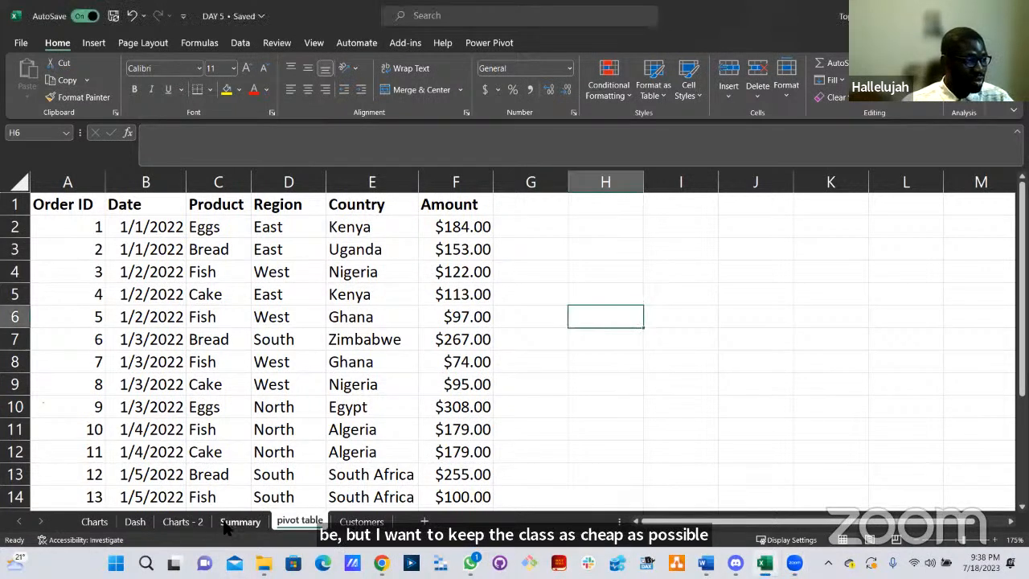
click(226, 524)
click(186, 522)
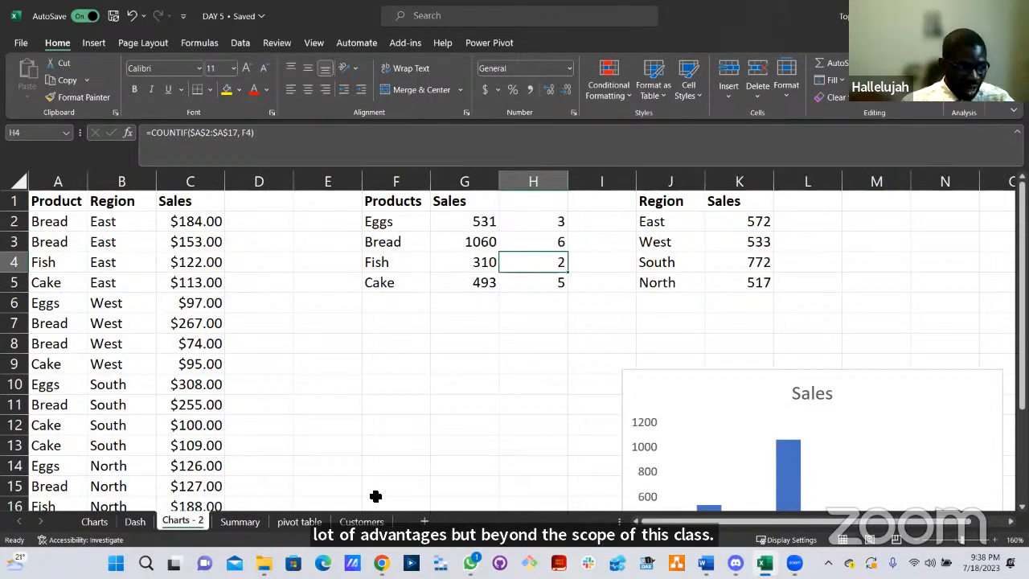
click(300, 521)
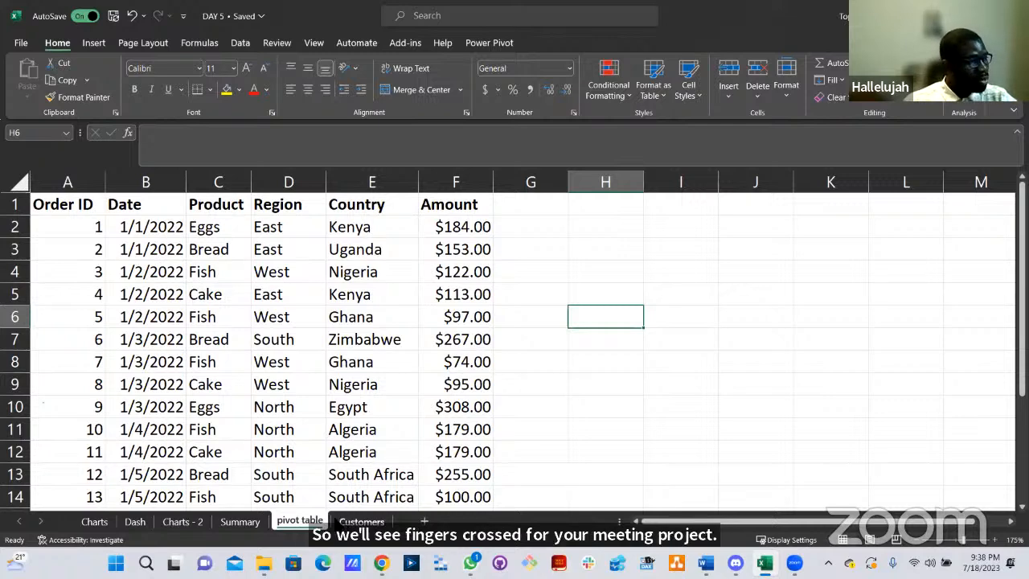
Rename the pivot table on the Summary sheet as Products.
click(239, 522)
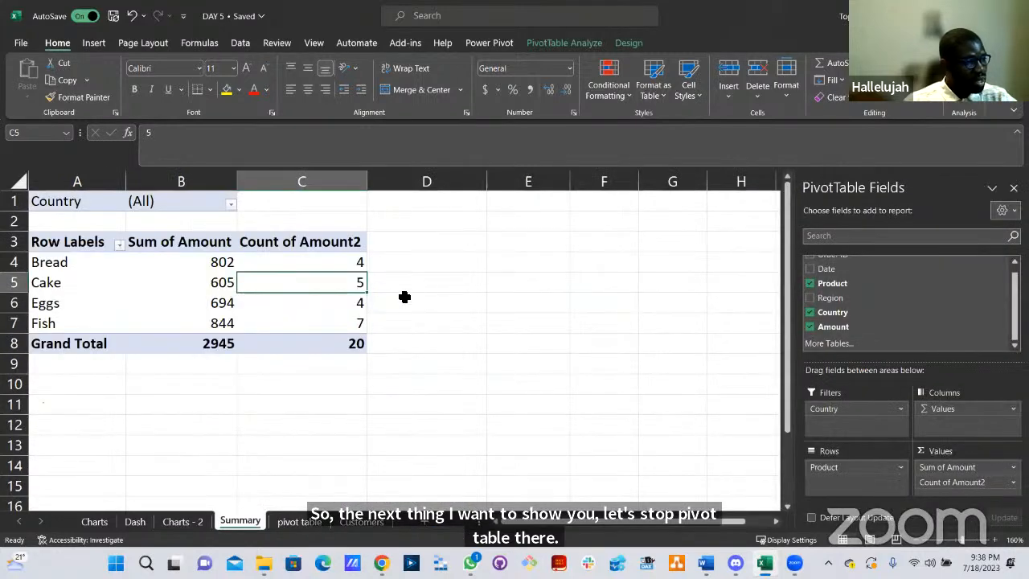
scroll(883, 281, up, 1)
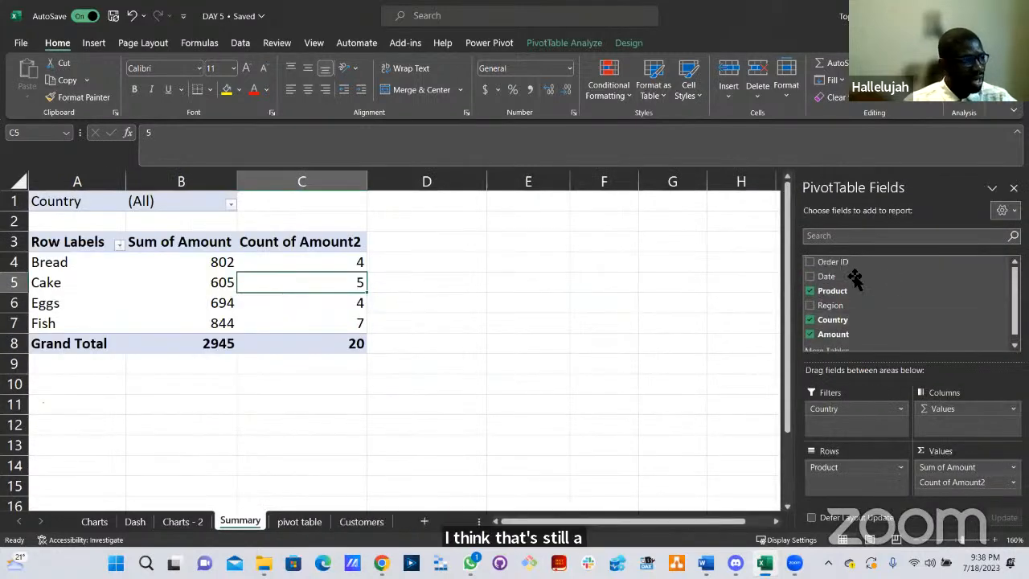
click(579, 43)
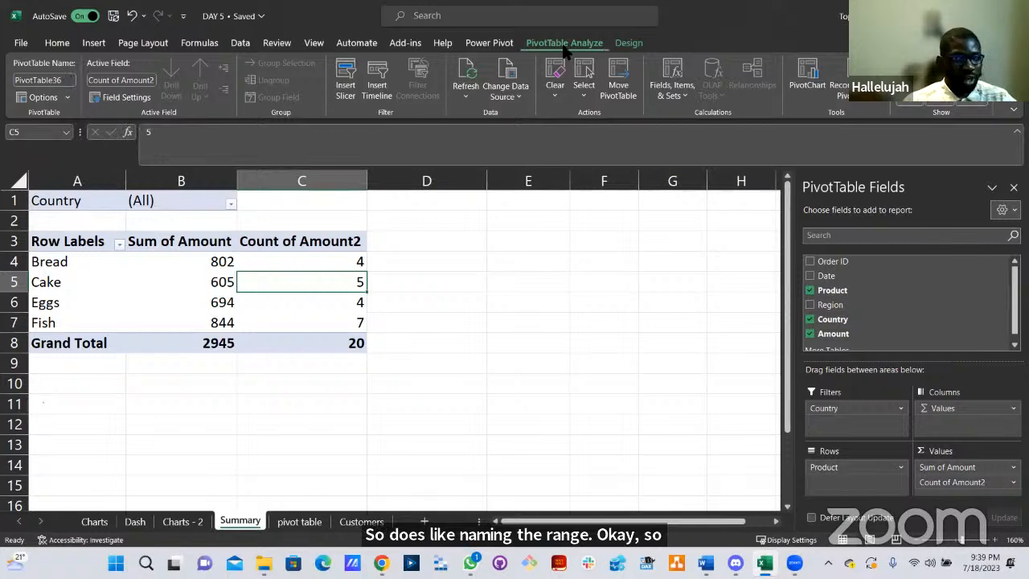
click(65, 79)
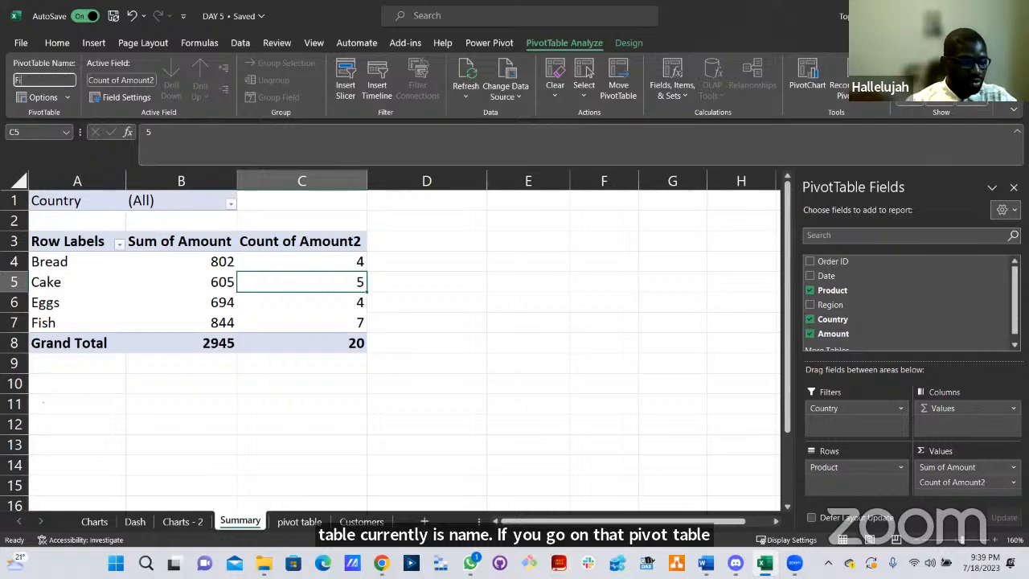
text(First-)
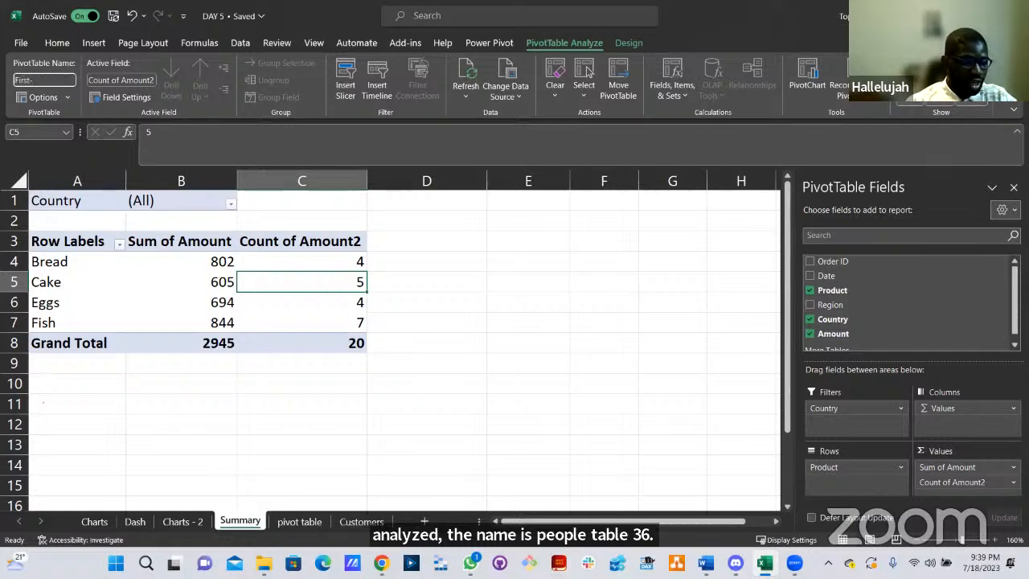
text(PO)
key(BackSpace)
key(BackSpace)
key(BackSpace)
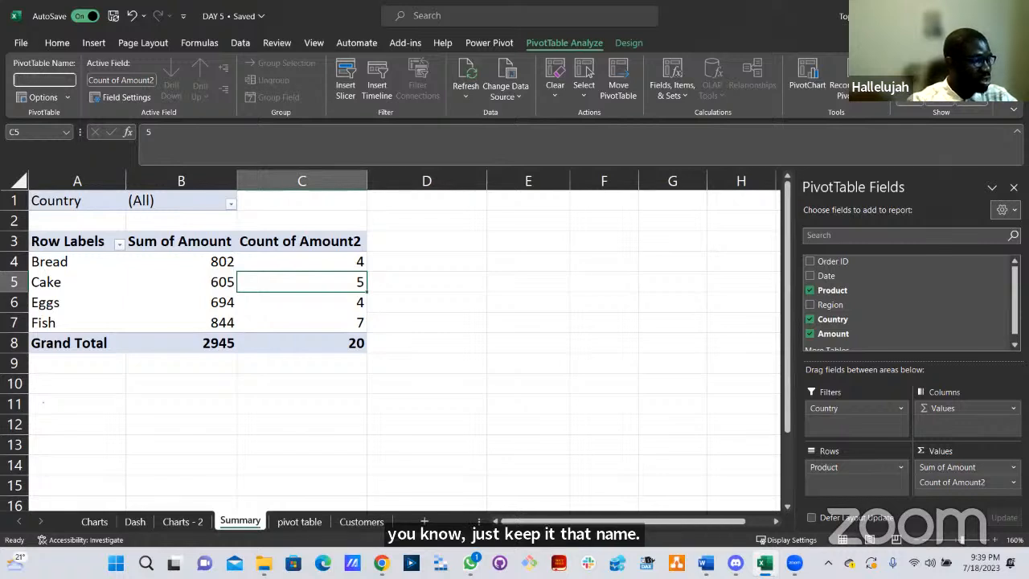
text(Products)
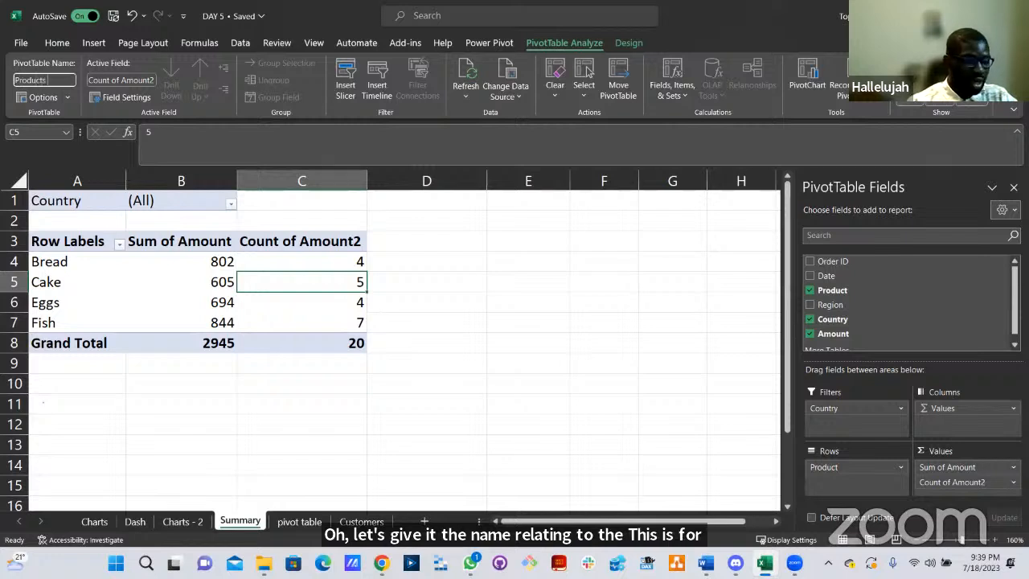
key(Return)
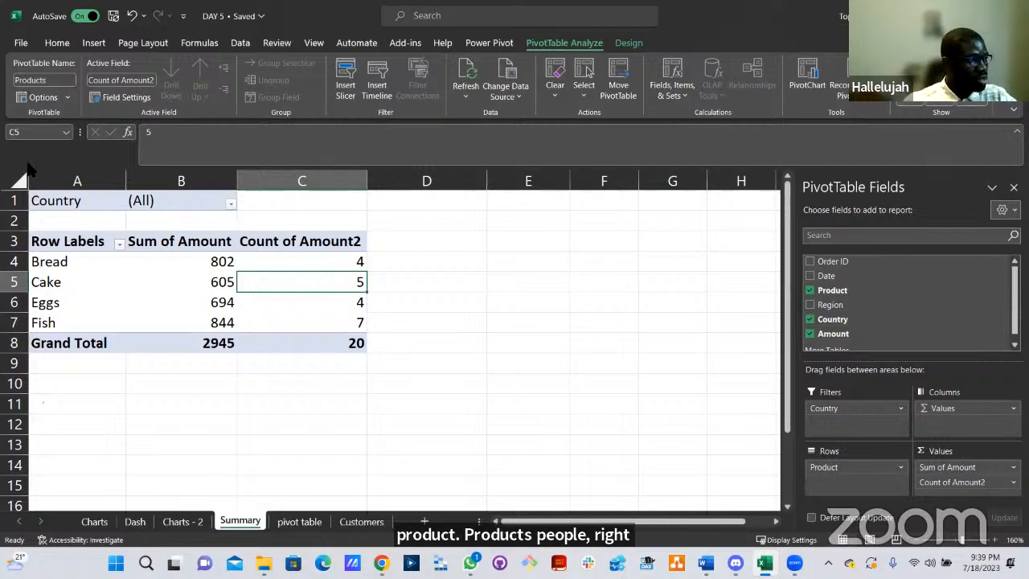
click(218, 302)
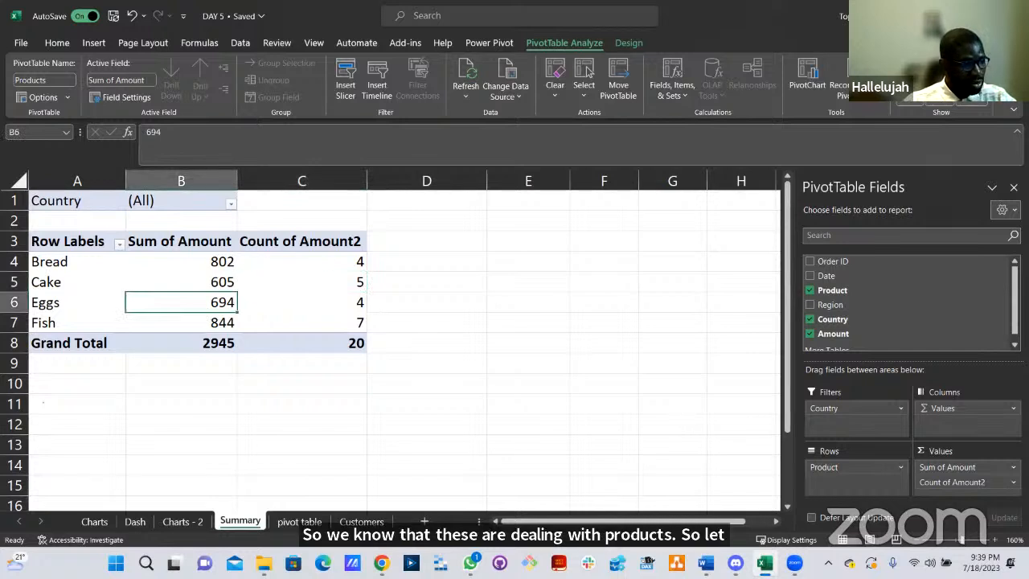
click(1012, 481)
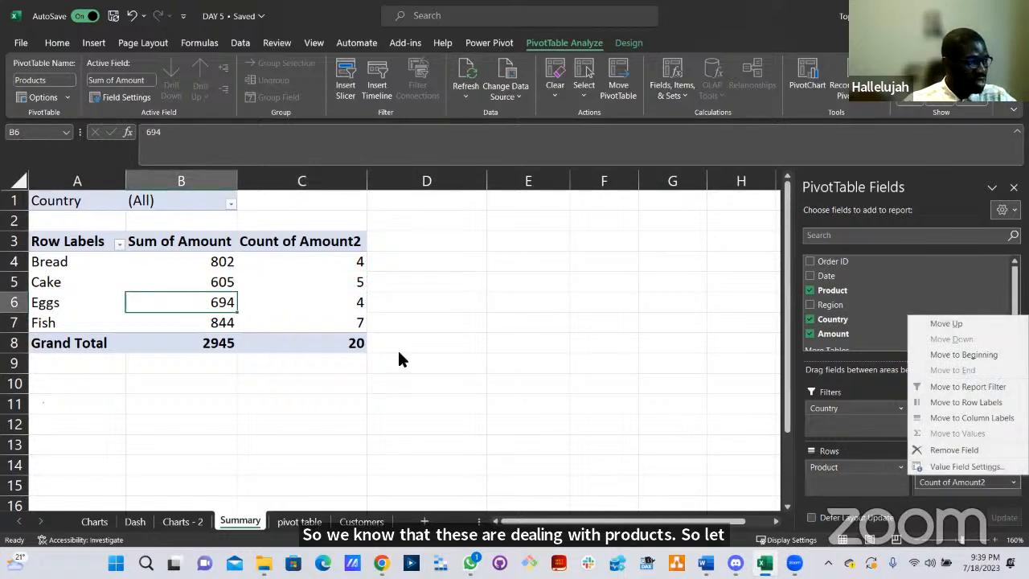
click(385, 296)
click(385, 296)
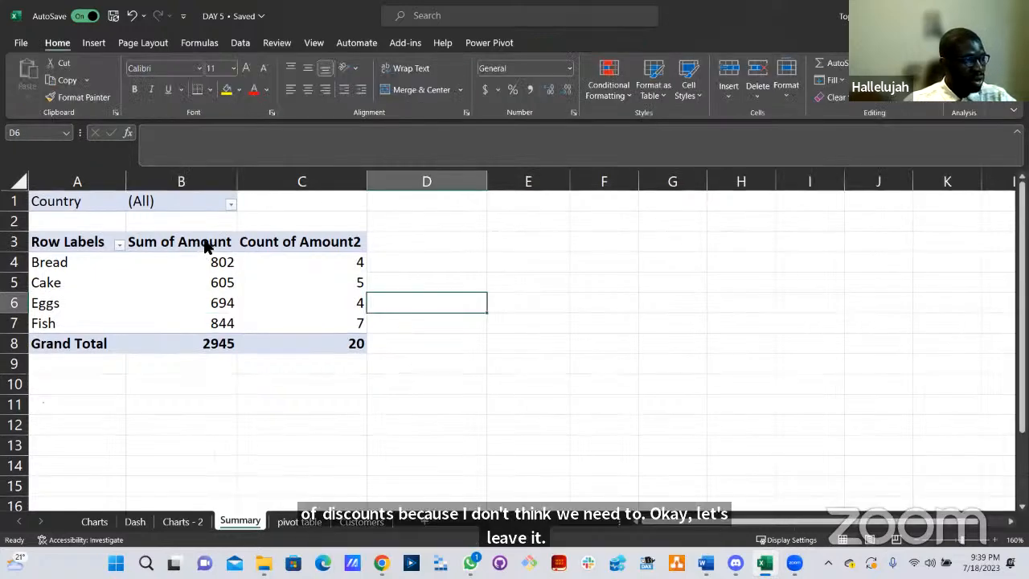
double_click(202, 244)
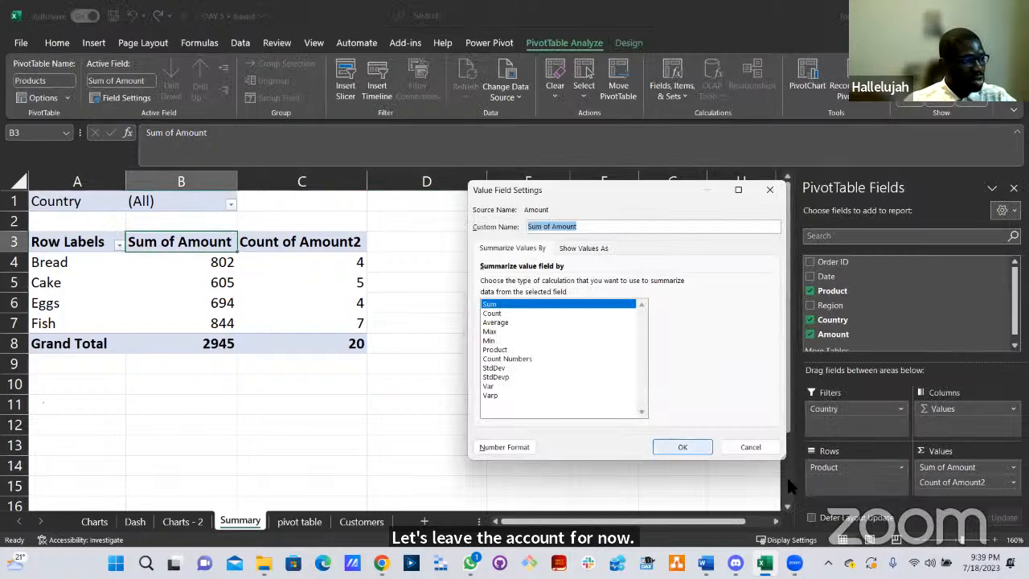
click(769, 448)
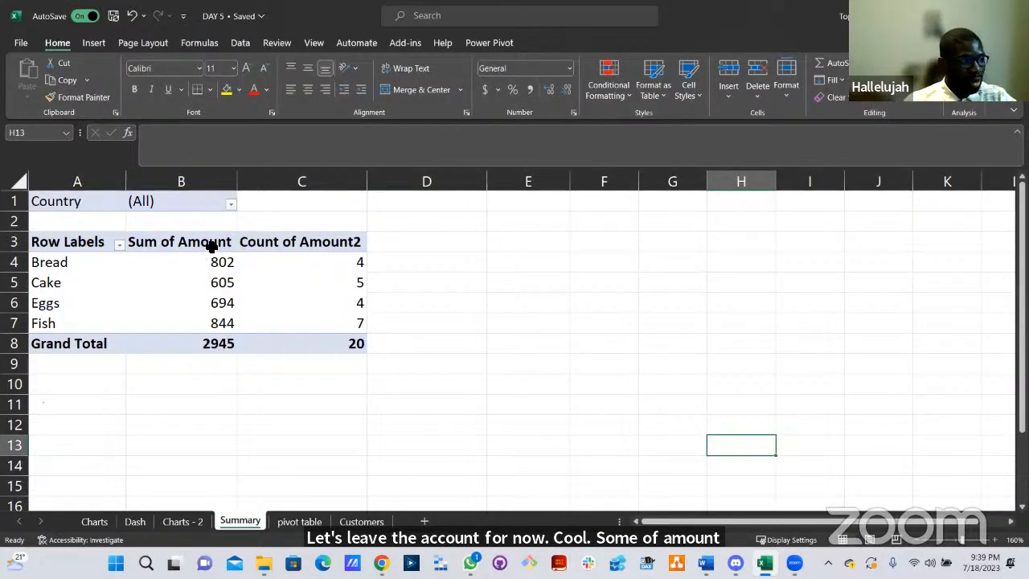
double_click(205, 242)
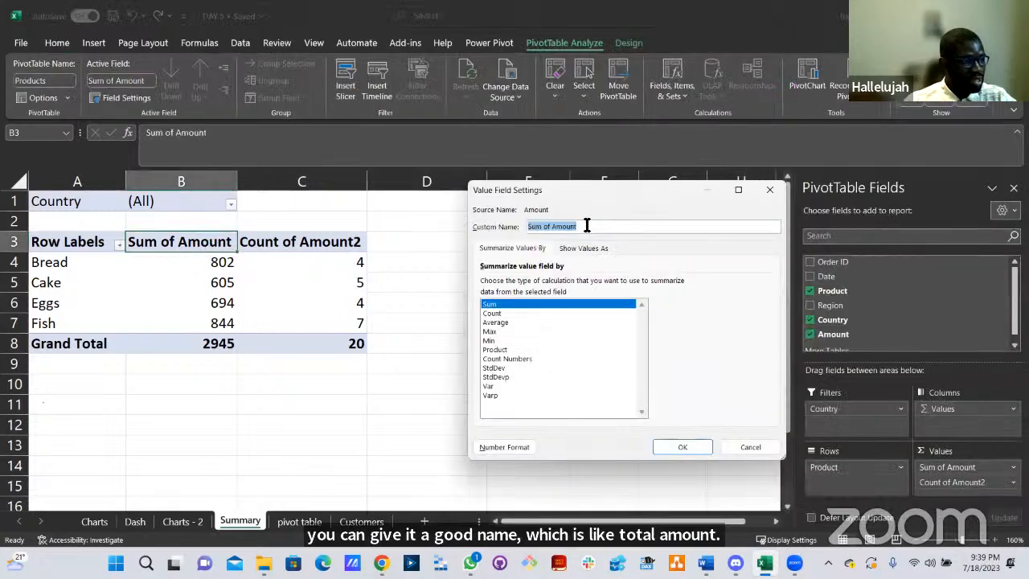
double_click(756, 446)
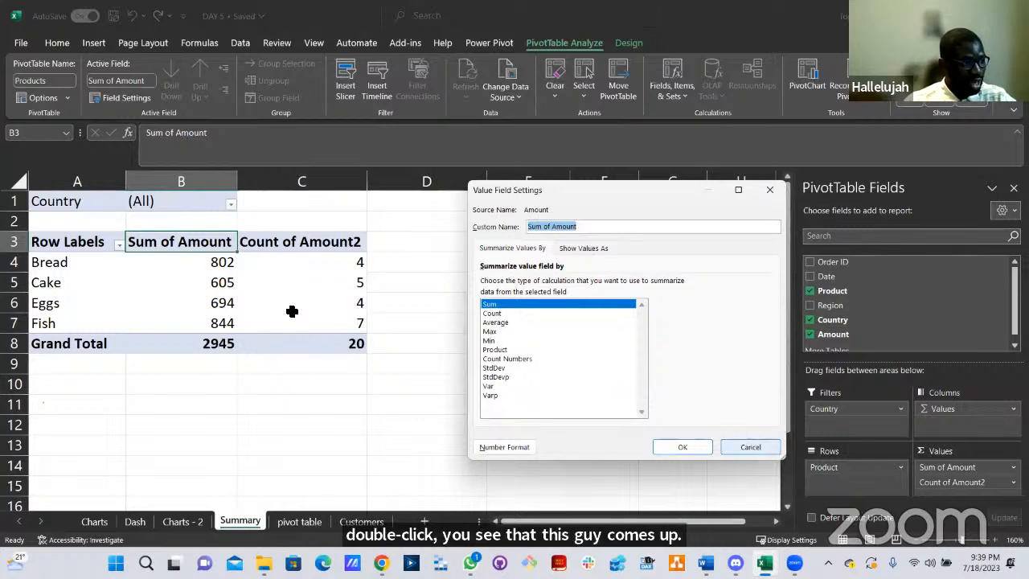
Give the pivot table's Sum of Amount value field the custom name Total Amount, keeping the Sum calculation.
click(319, 310)
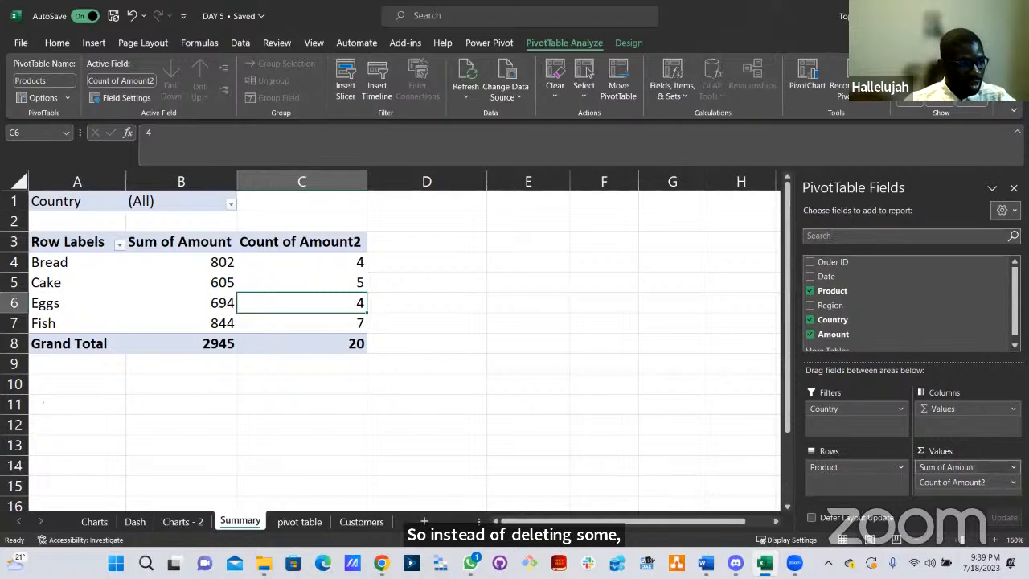
click(996, 468)
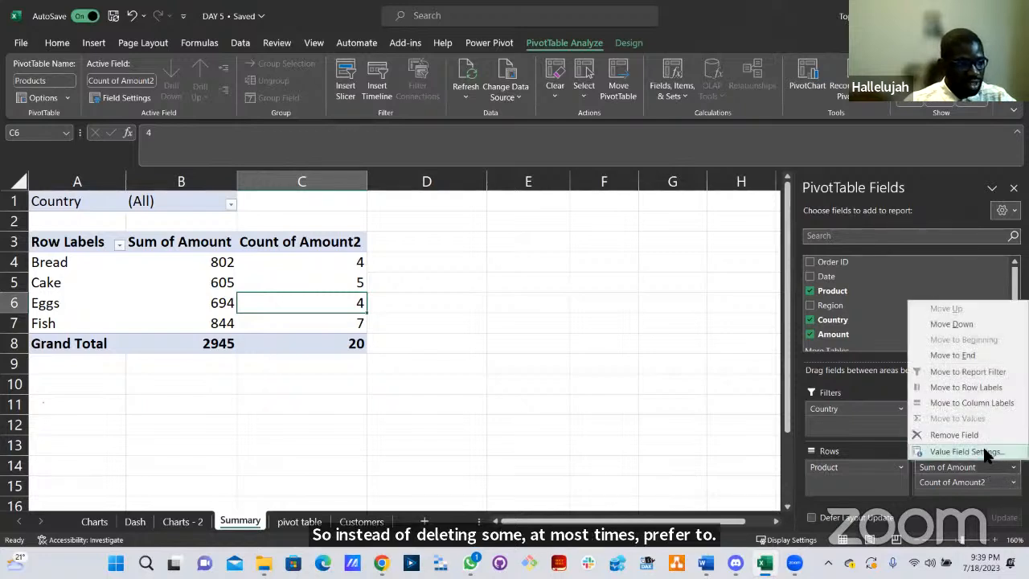
click(964, 451)
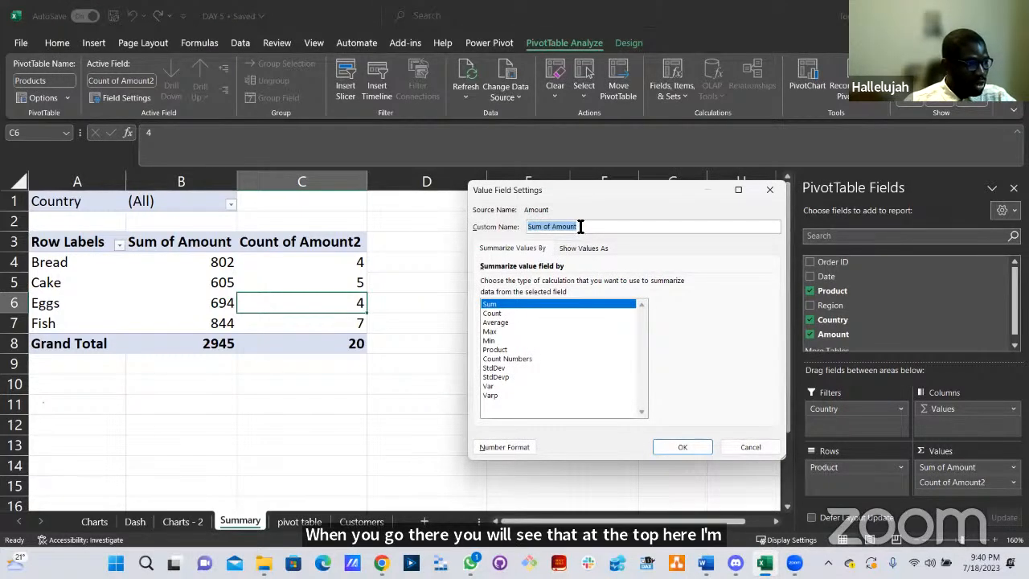
drag(596, 230, 517, 229)
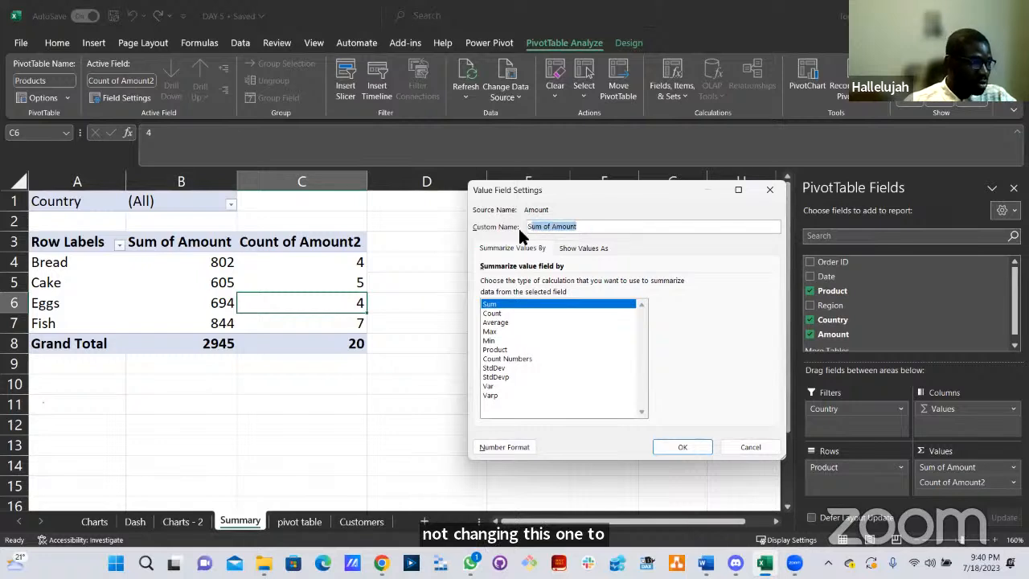
text(T)
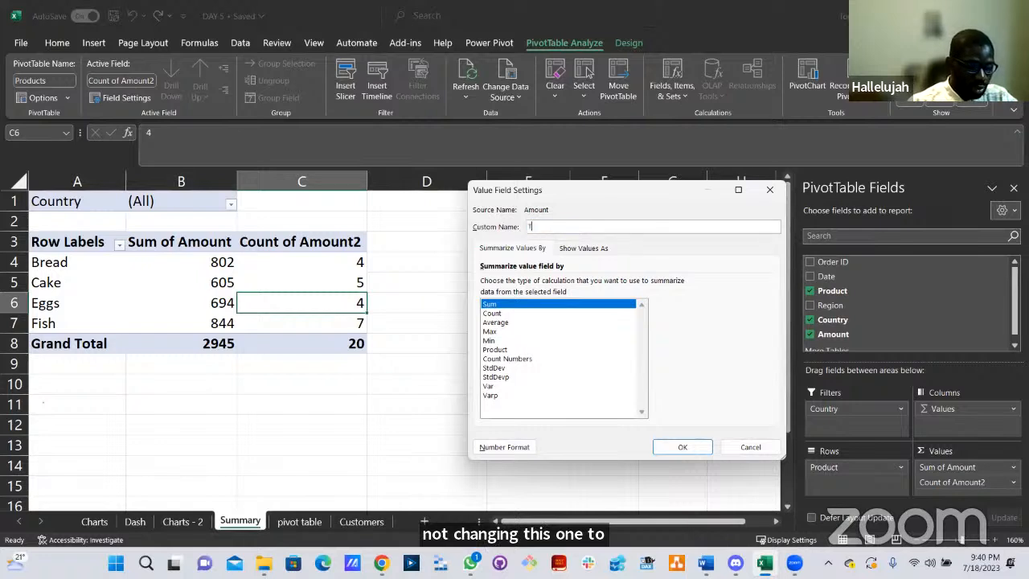
text(otal Amount)
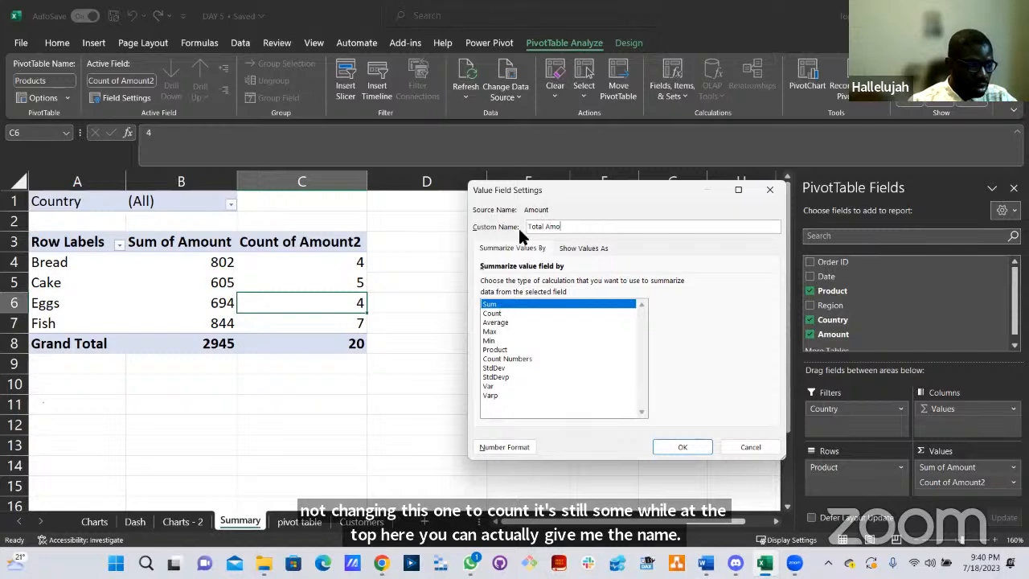
click(679, 447)
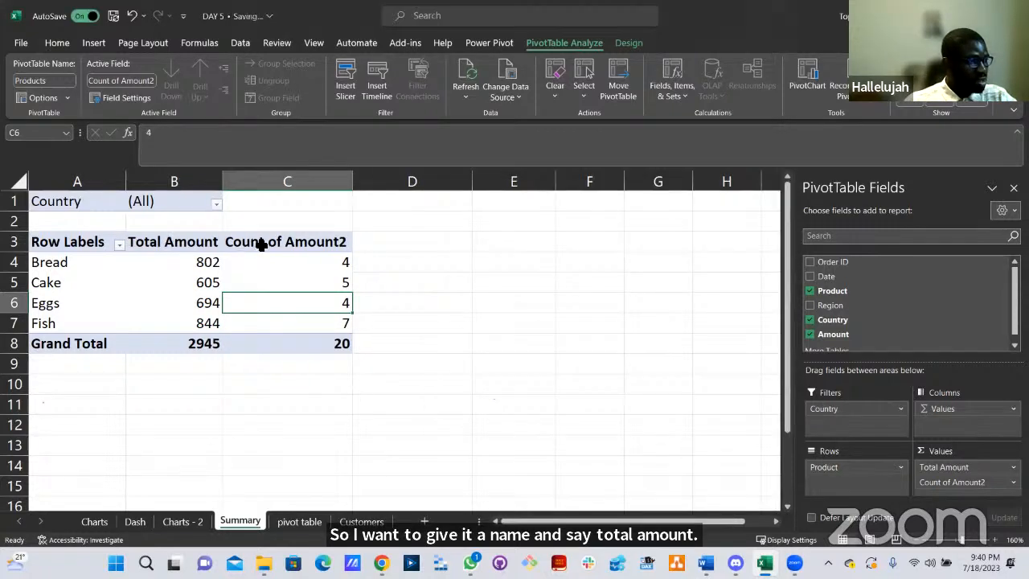
Give the pivot table's Count of Amount2 value field the custom name Total Sales.
click(273, 241)
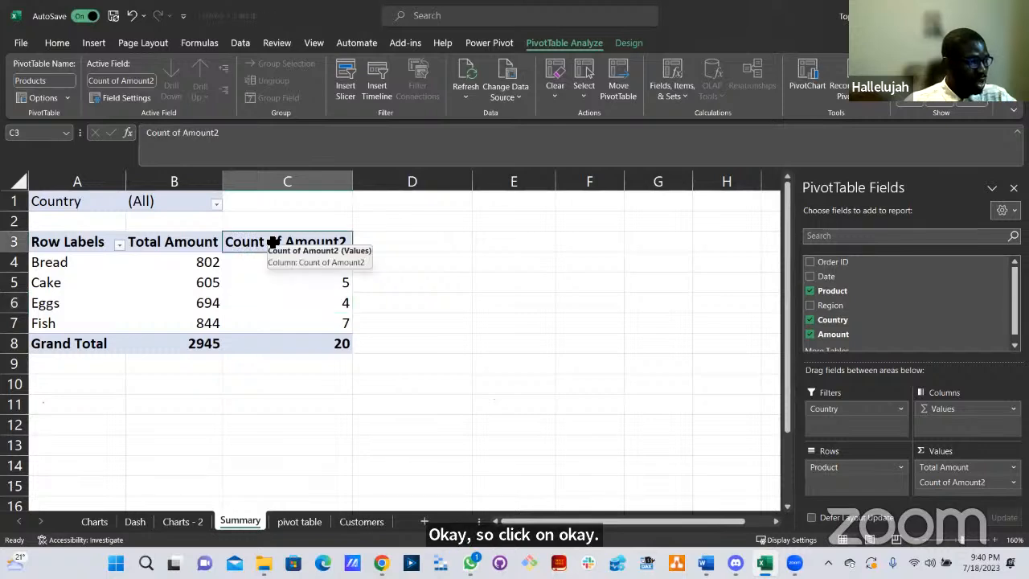
double_click(273, 243)
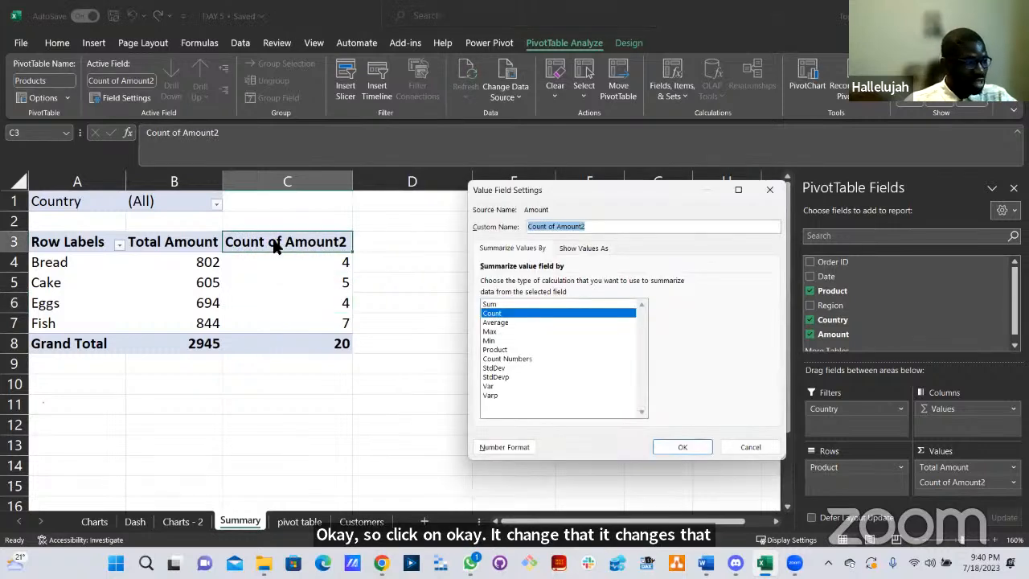
drag(598, 228, 523, 224)
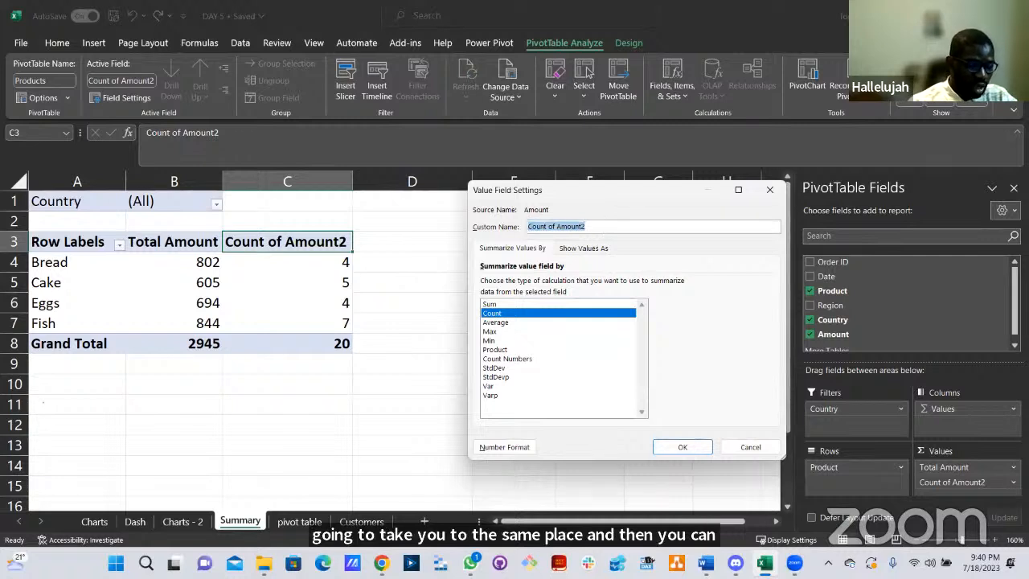
text(Total)
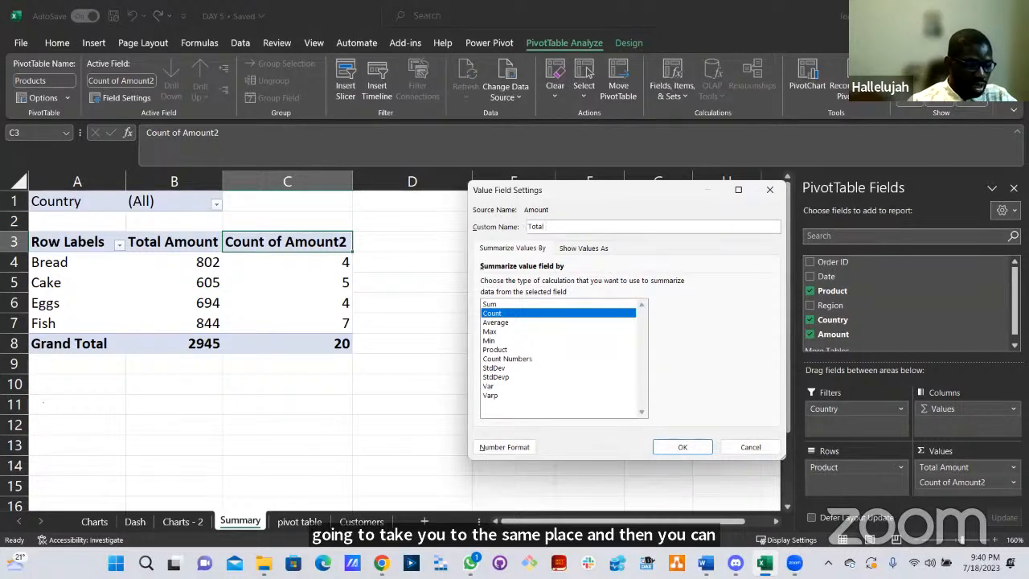
text( Sales)
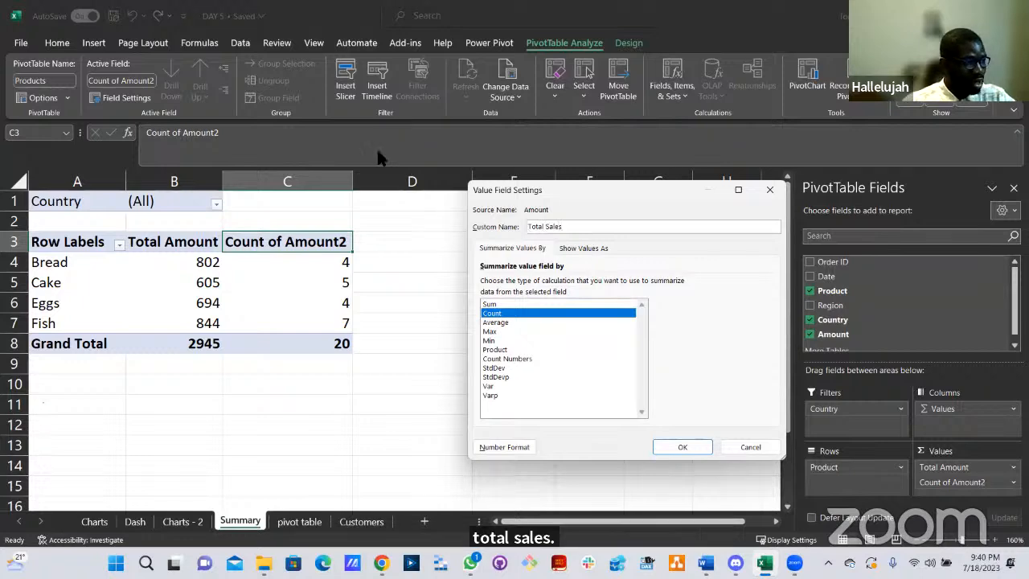
click(667, 443)
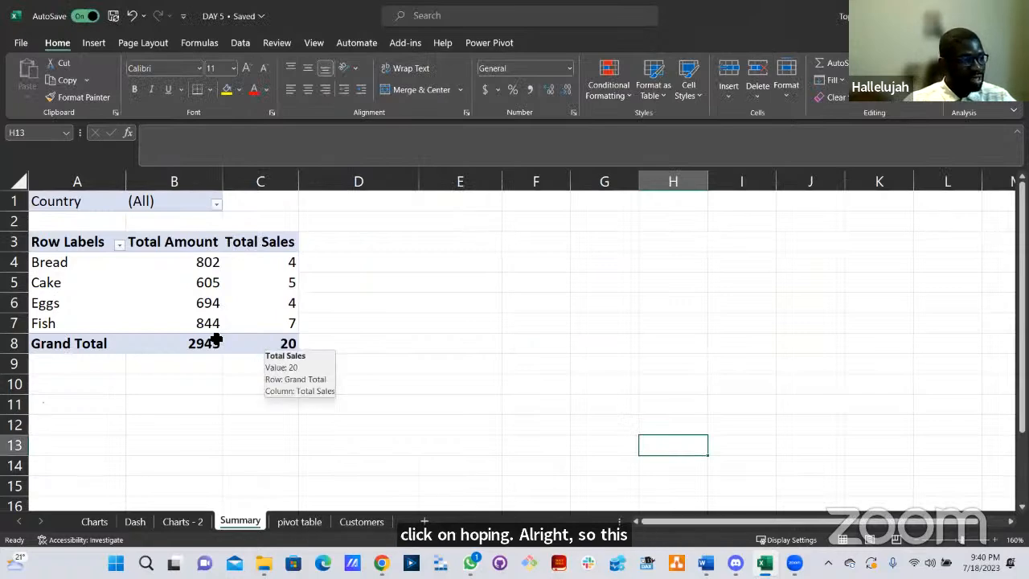
Set the Products pivot table's grand totals to On for Rows and Columns.
click(245, 287)
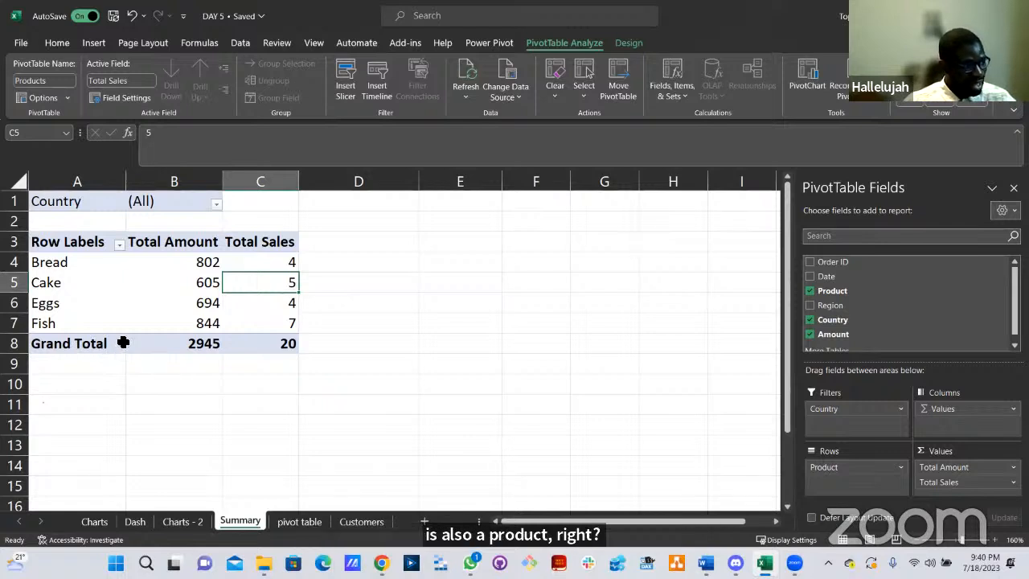
click(622, 47)
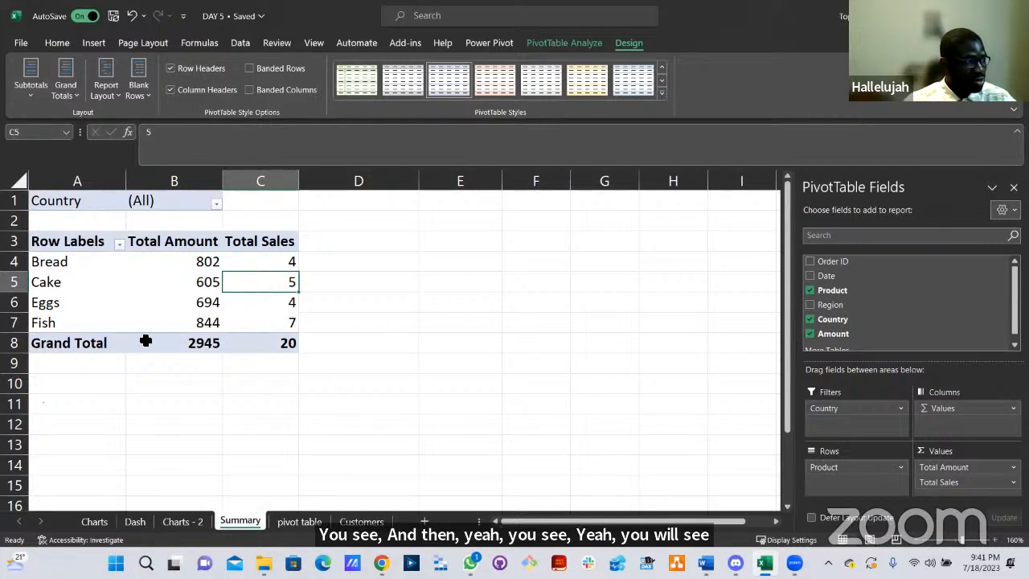
click(70, 89)
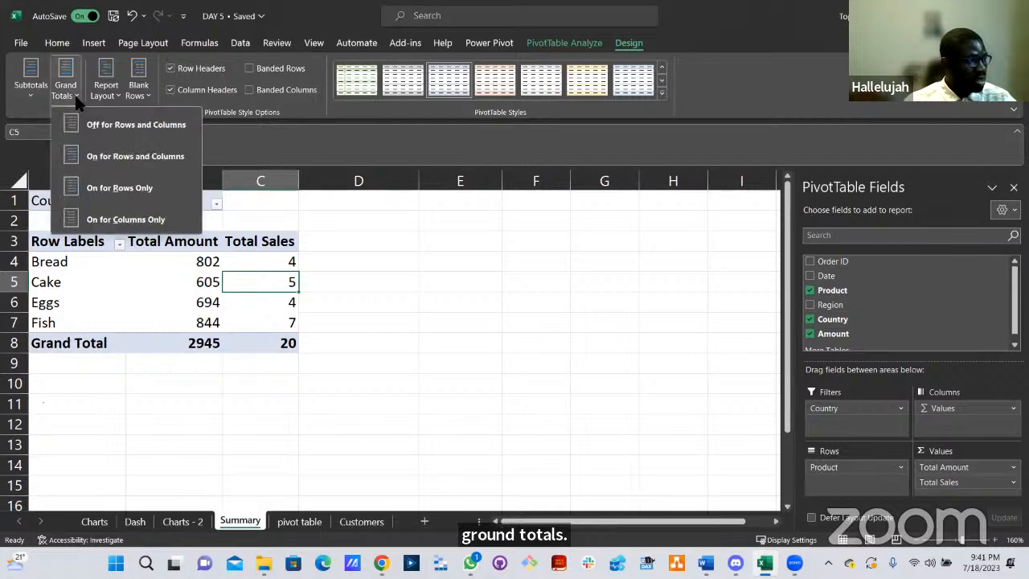
click(124, 159)
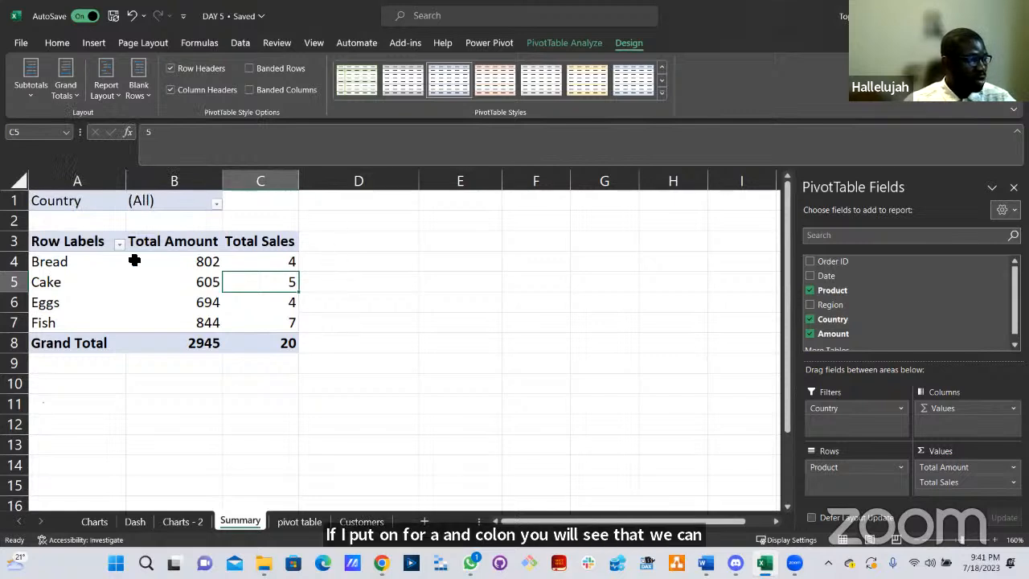
Turn off the pivot table's grand totals for both rows and columns.
click(68, 93)
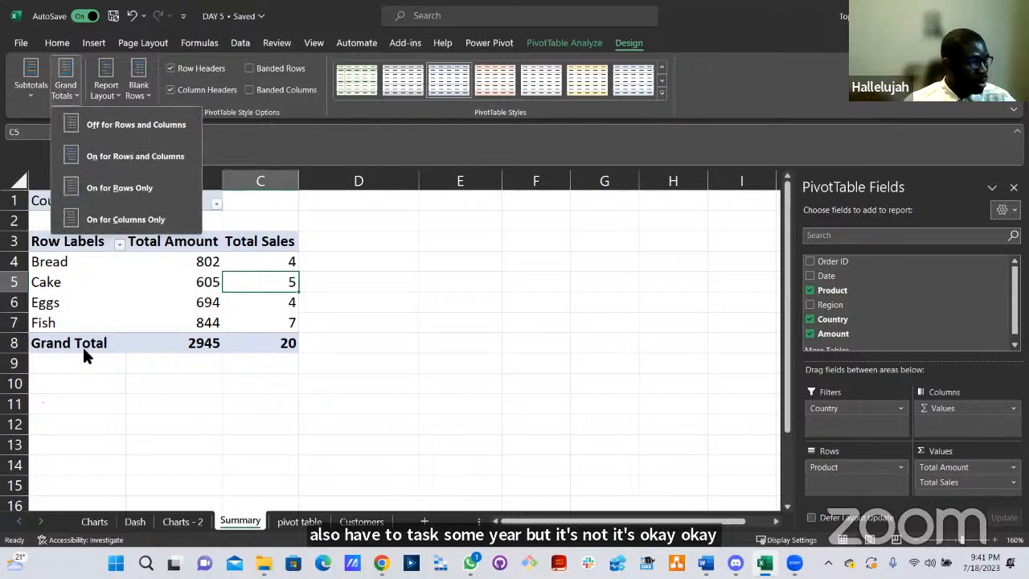
click(111, 127)
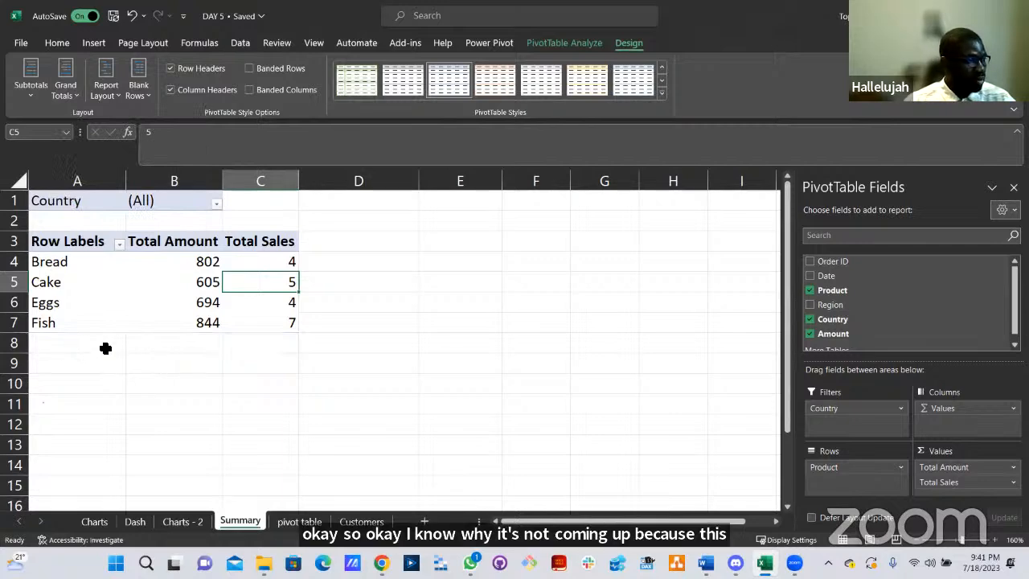
click(81, 341)
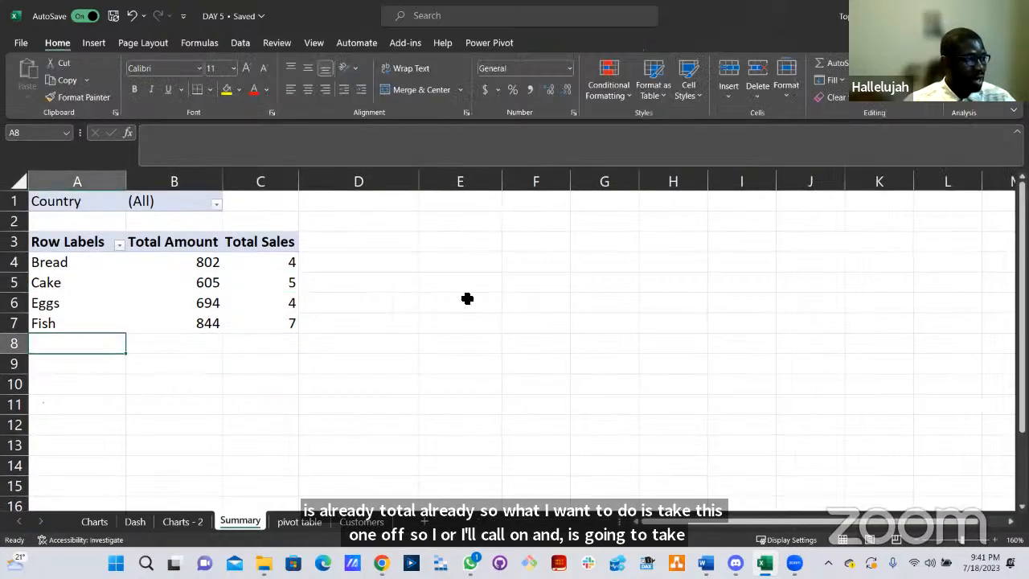
Rename the pivot table's Row Labels header in cell A3 to Products.
click(247, 261)
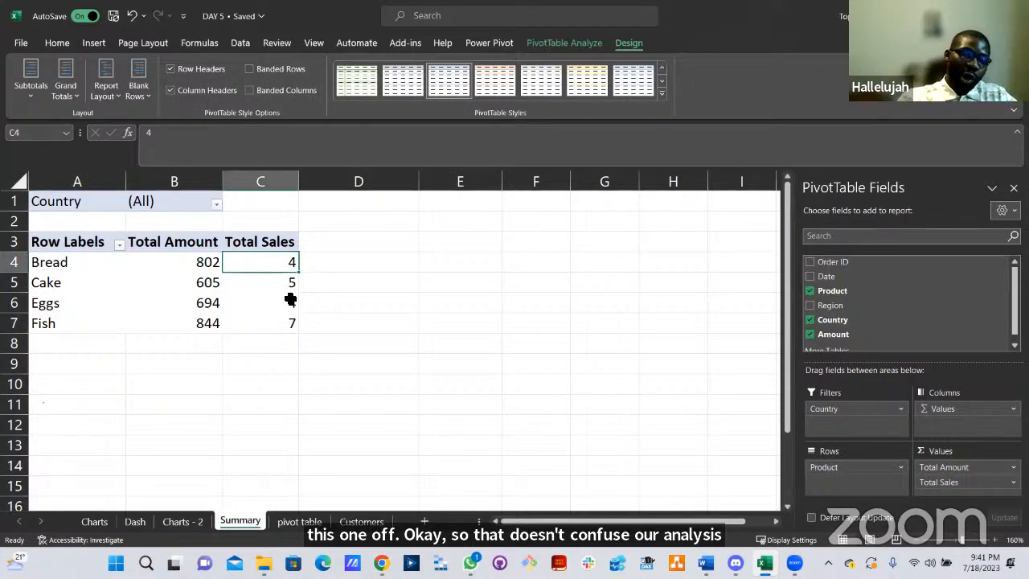
mouse_move(290, 299)
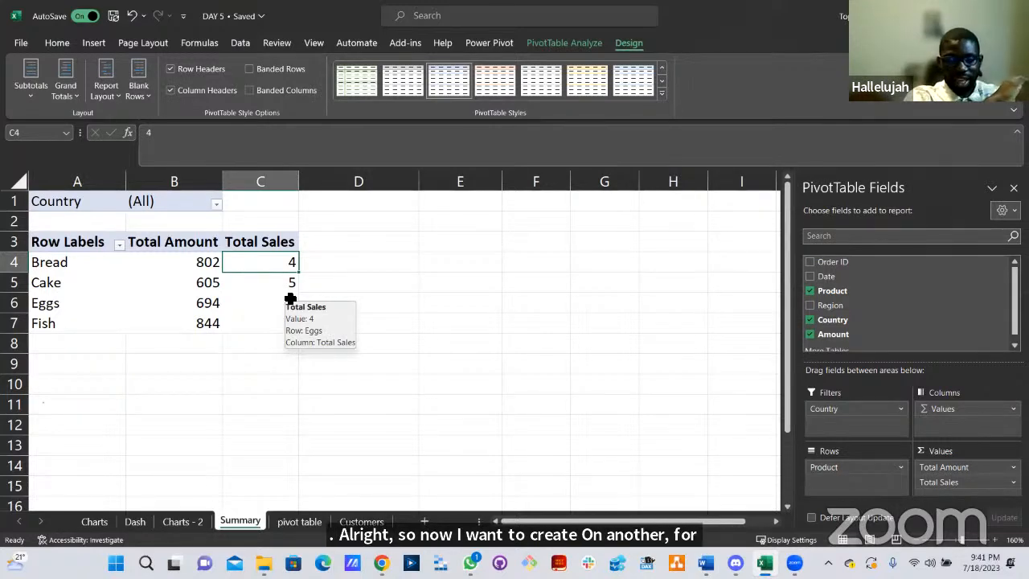
click(108, 241)
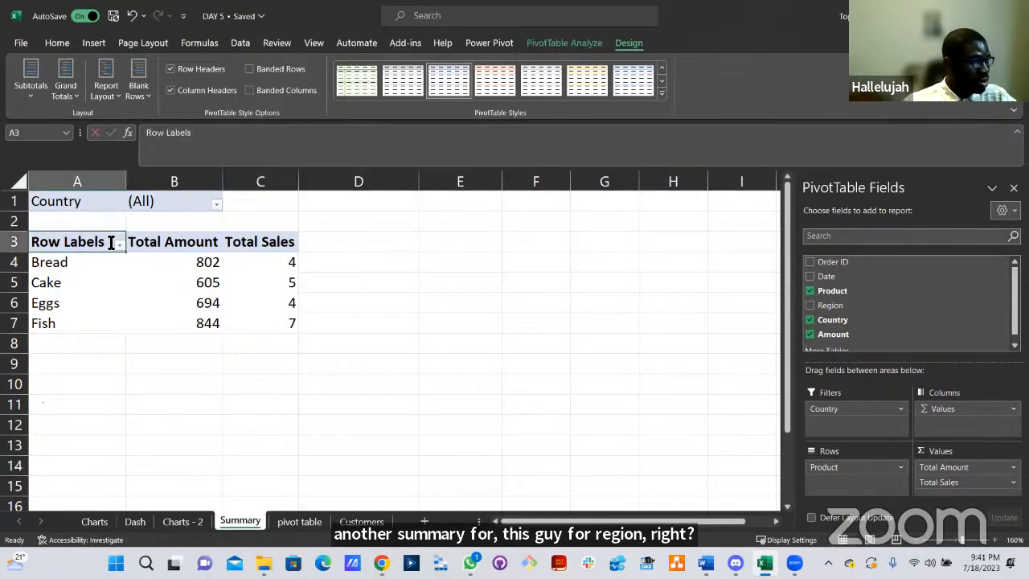
double_click(64, 240)
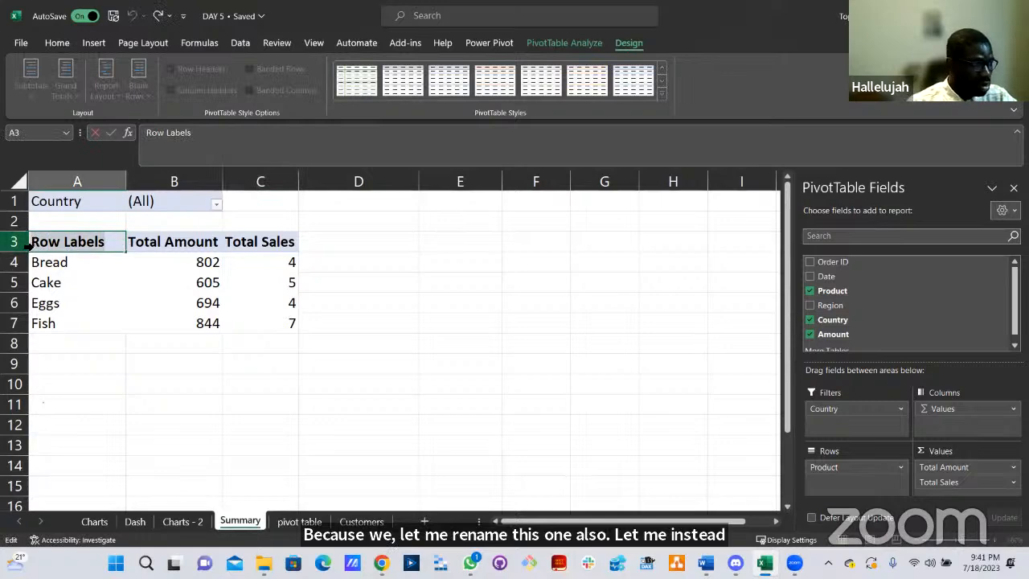
text(Prtoducts)
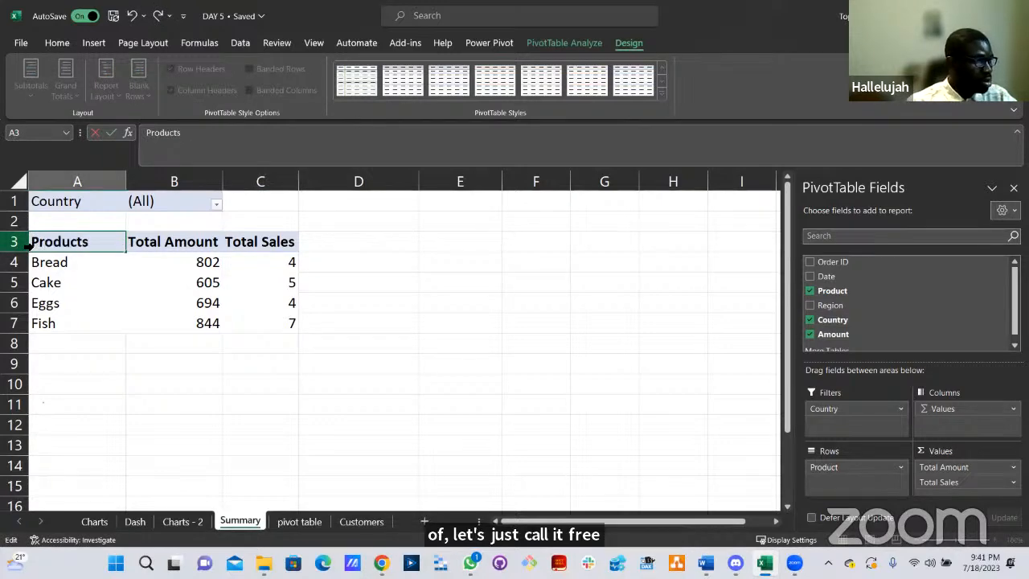
key(Return)
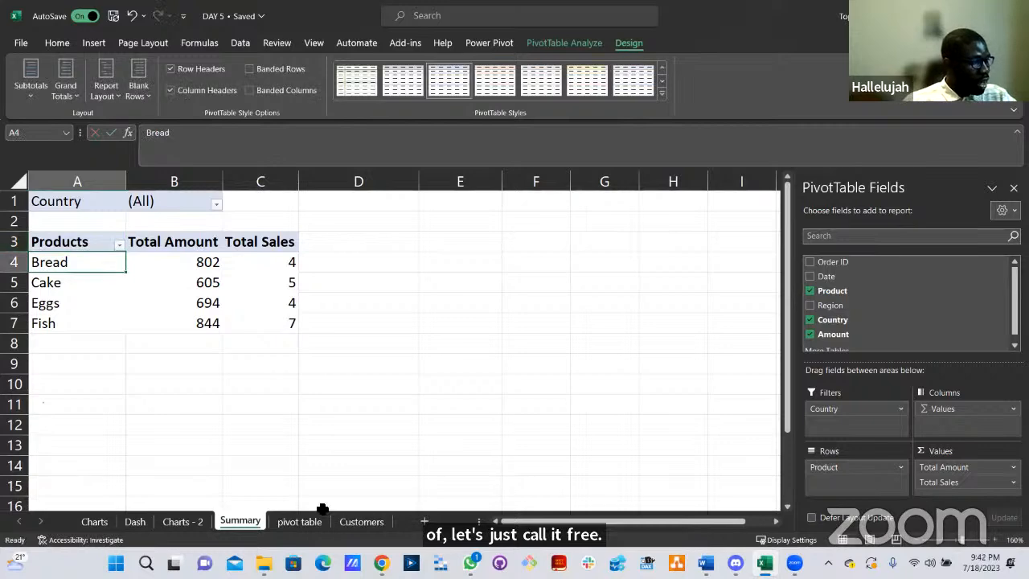
Review the source sales records on the pivot table sheet and return to the Summary sheet.
click(299, 522)
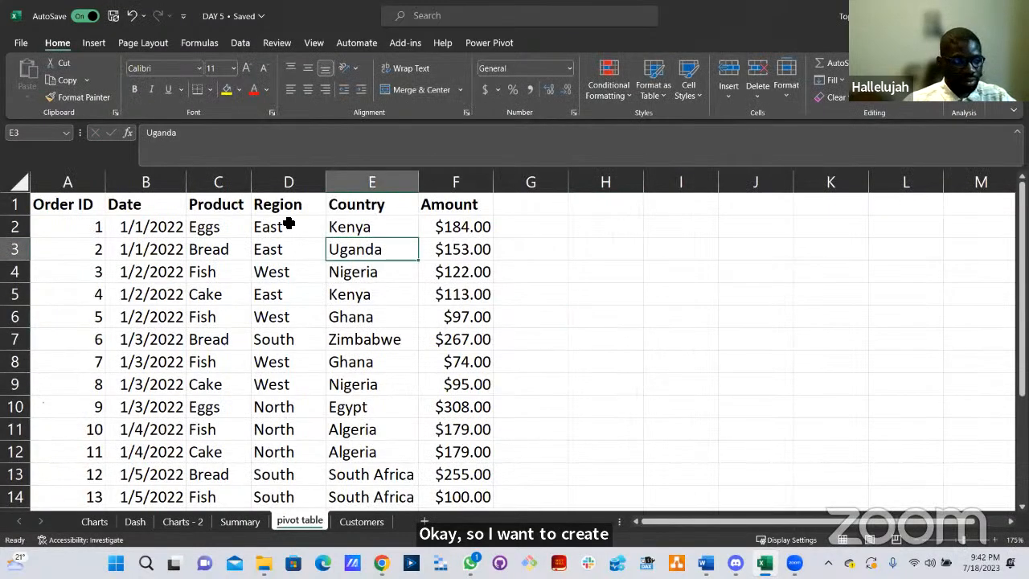
click(254, 517)
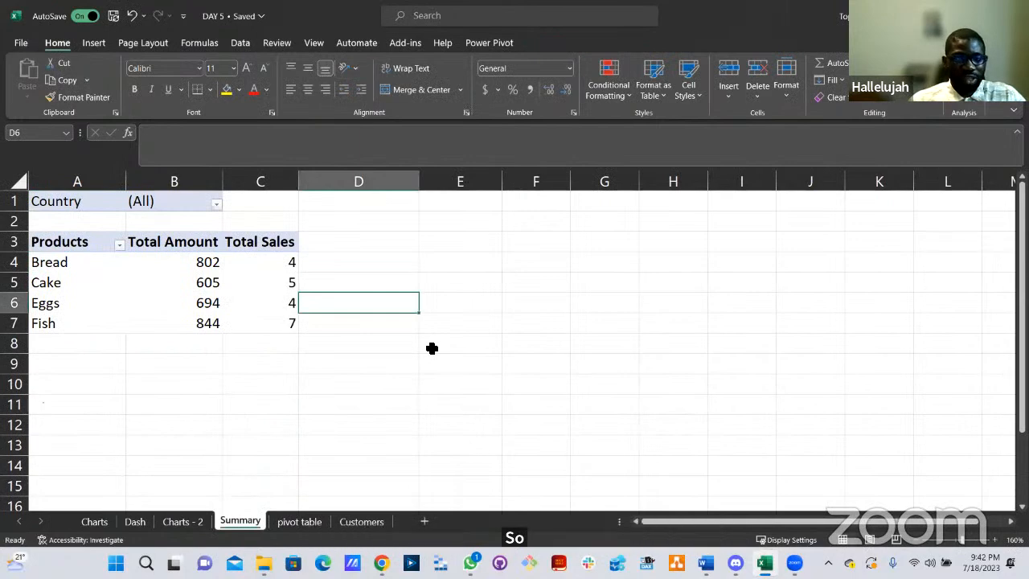
click(159, 265)
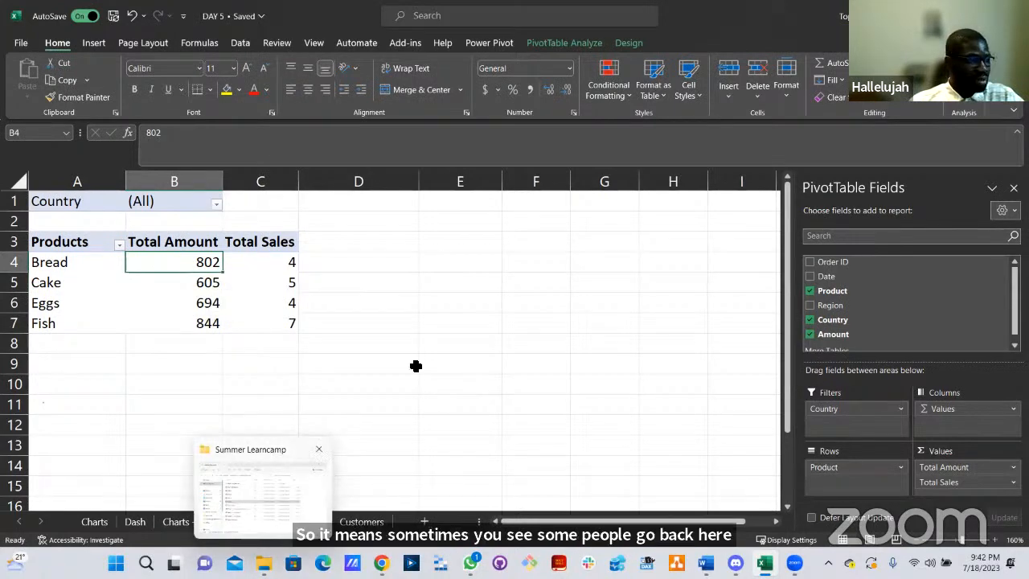
click(294, 523)
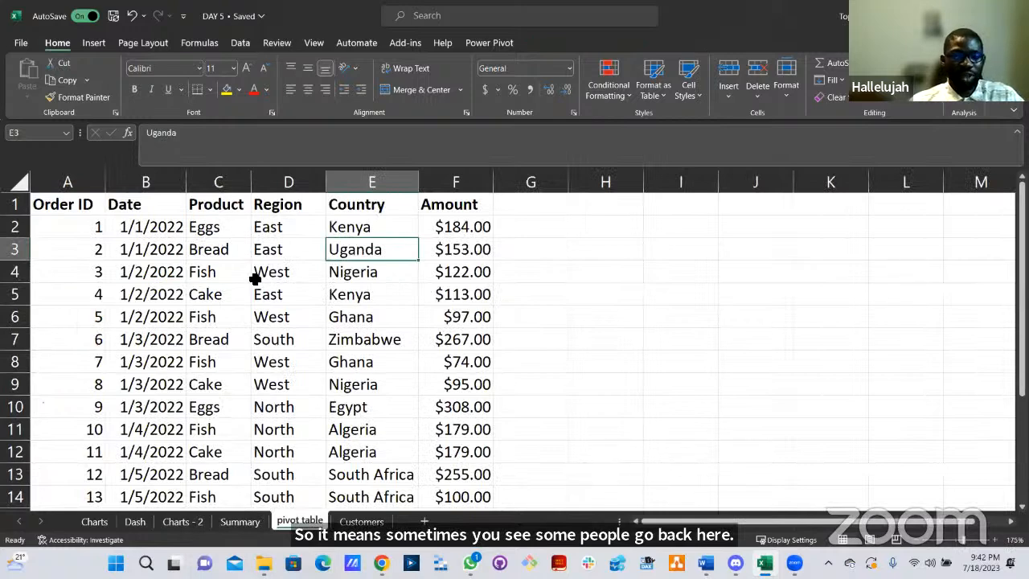
click(242, 521)
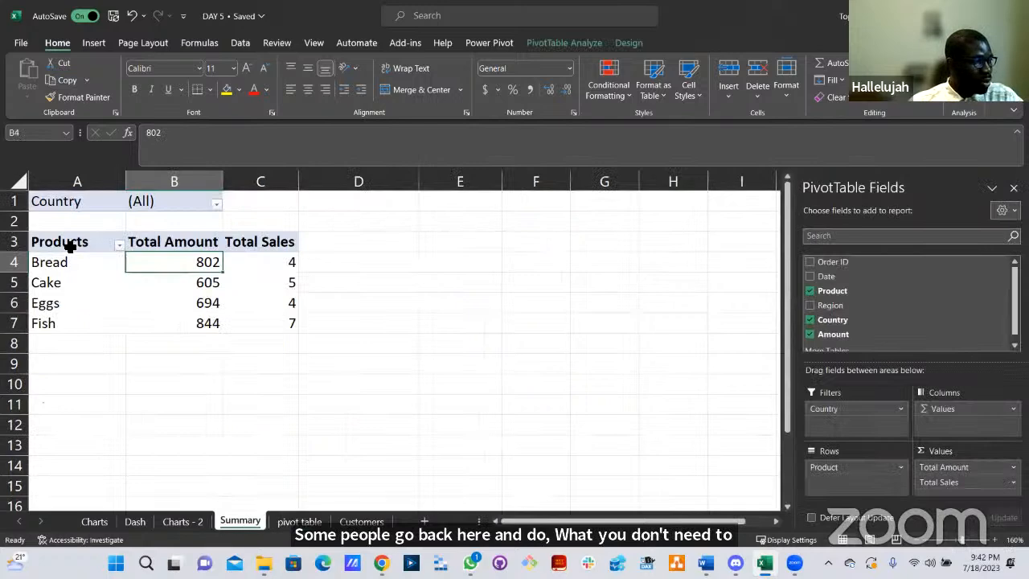
drag(81, 241, 270, 326)
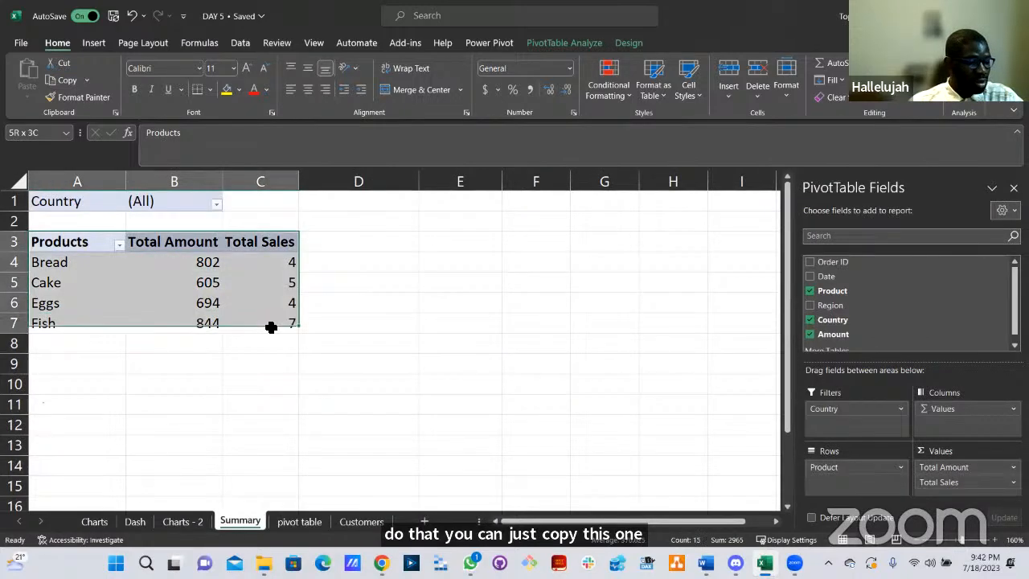
click(271, 326)
key(ctrl+c)
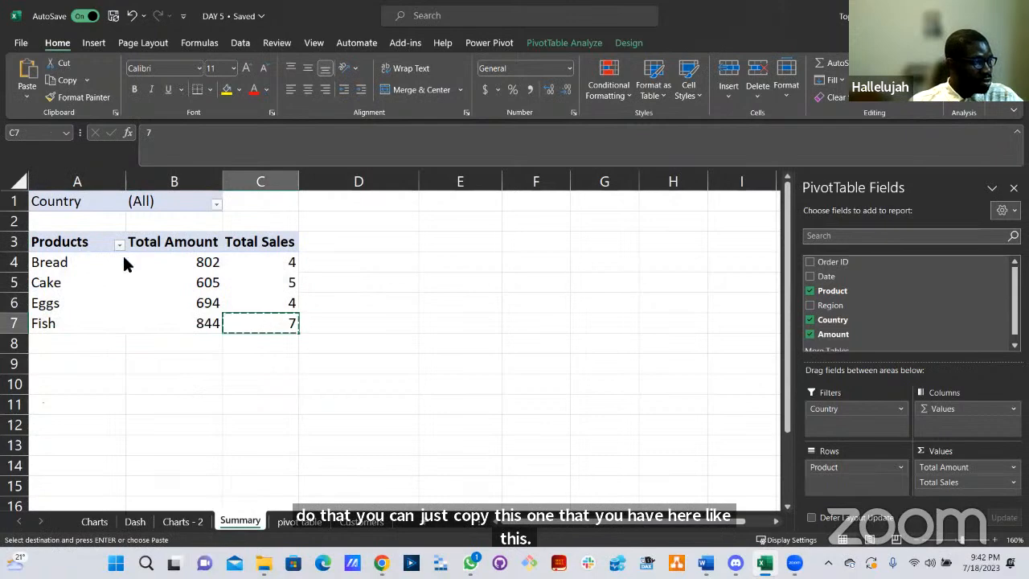
drag(122, 254, 251, 319)
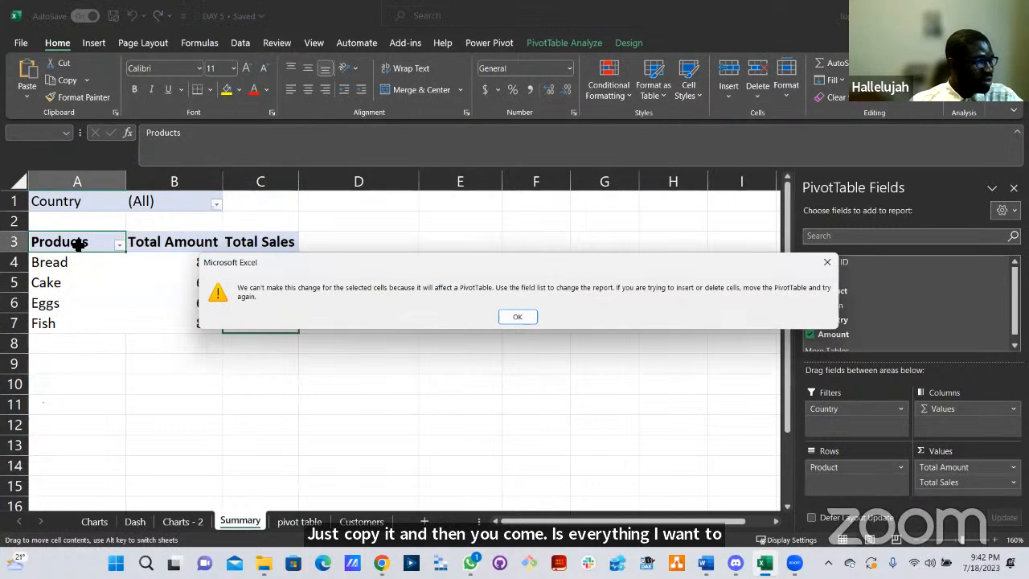
key(Return)
Copy the product summary in A3:C7, without its Country filter, and paste it at A11.
drag(80, 244, 260, 325)
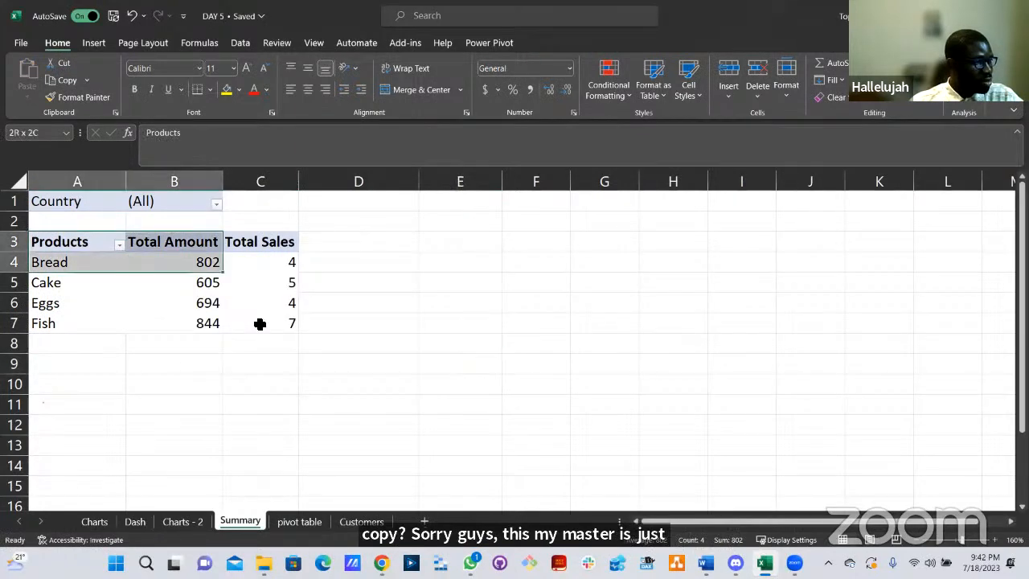
key(ctrl+c)
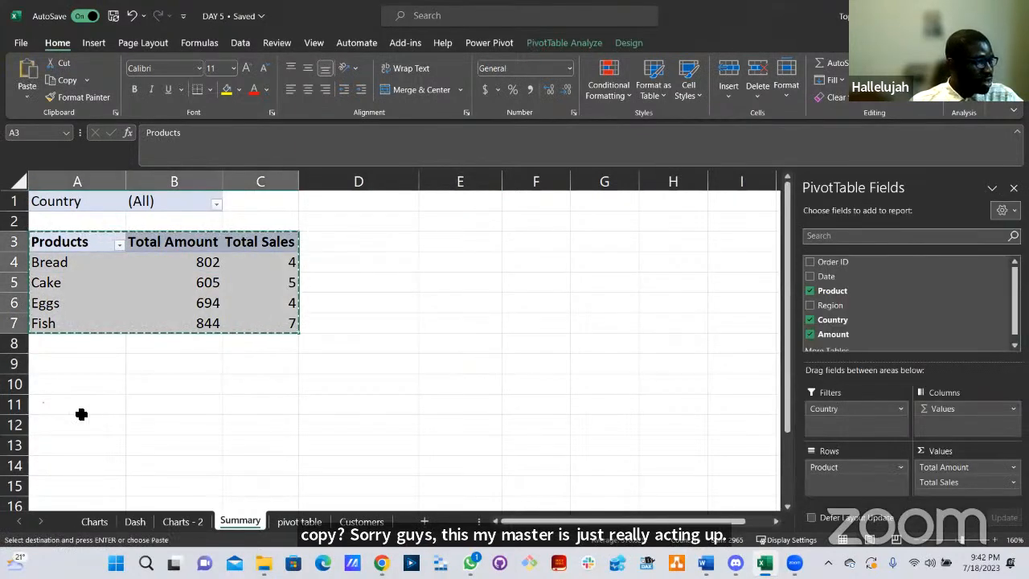
click(79, 407)
key(ctrl+v)
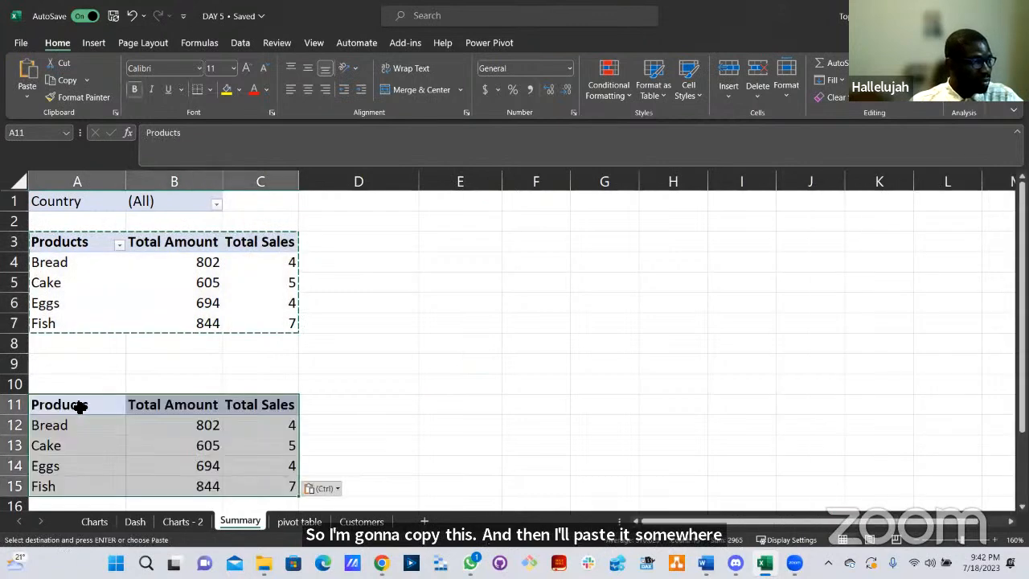
Check whether the pasted summary at A11 is a pivot table like the original, and undo the paste.
click(155, 404)
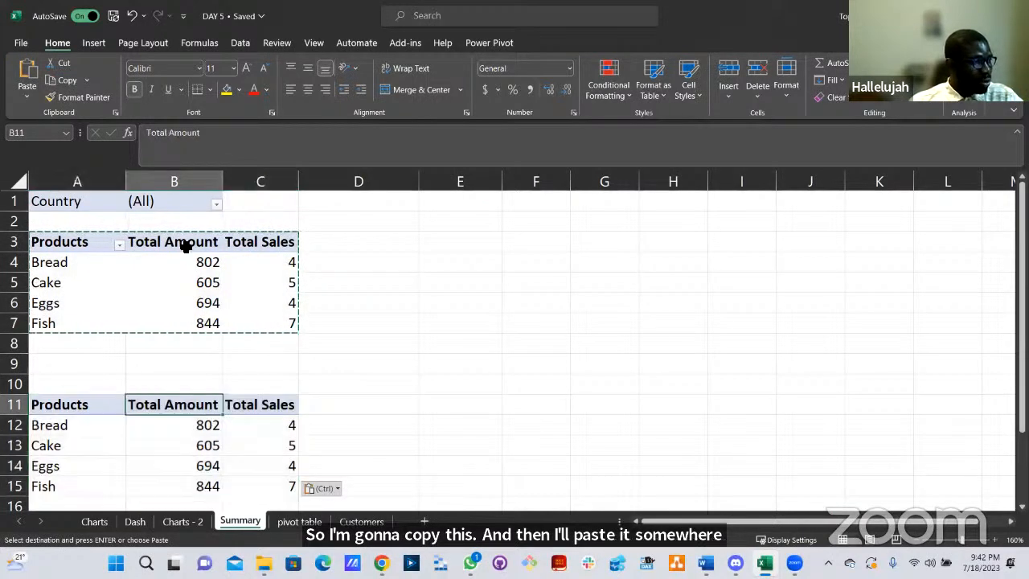
click(173, 242)
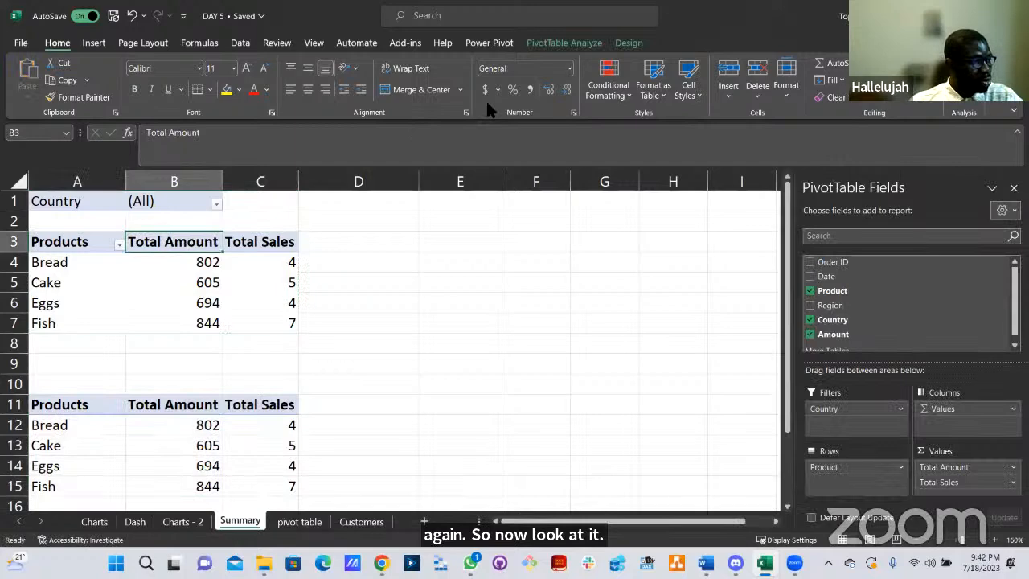
click(559, 45)
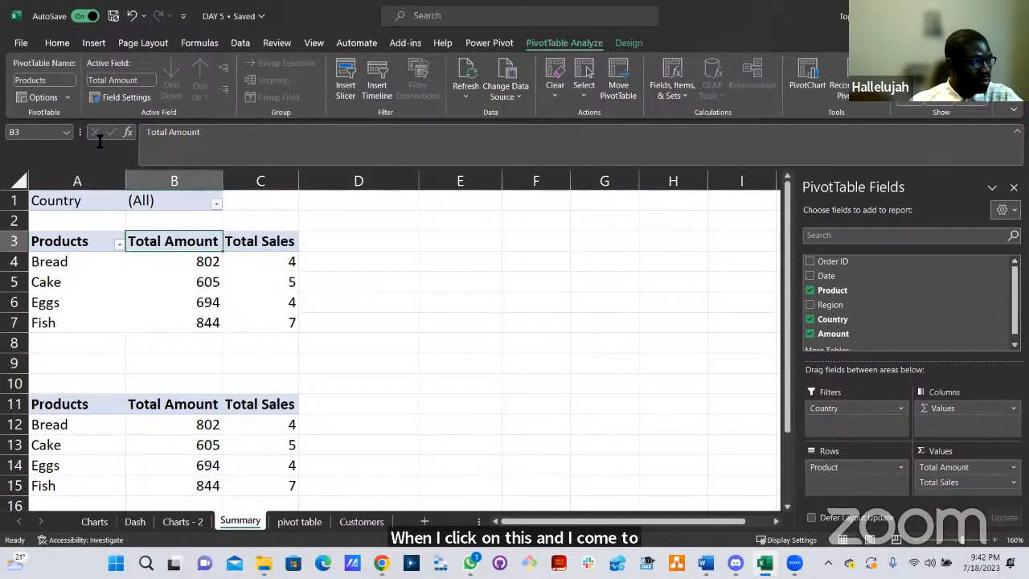
double_click(155, 404)
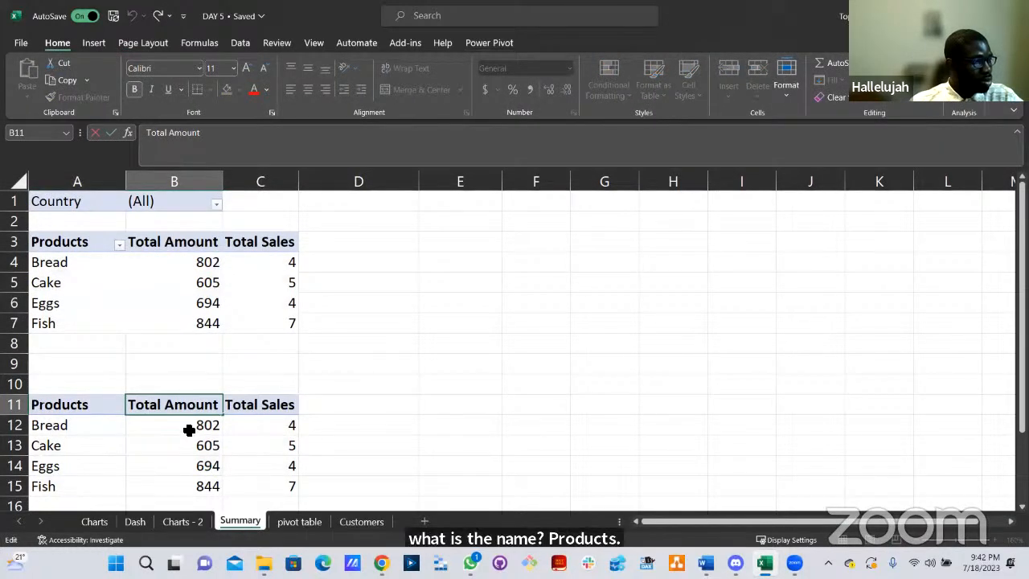
key(Return)
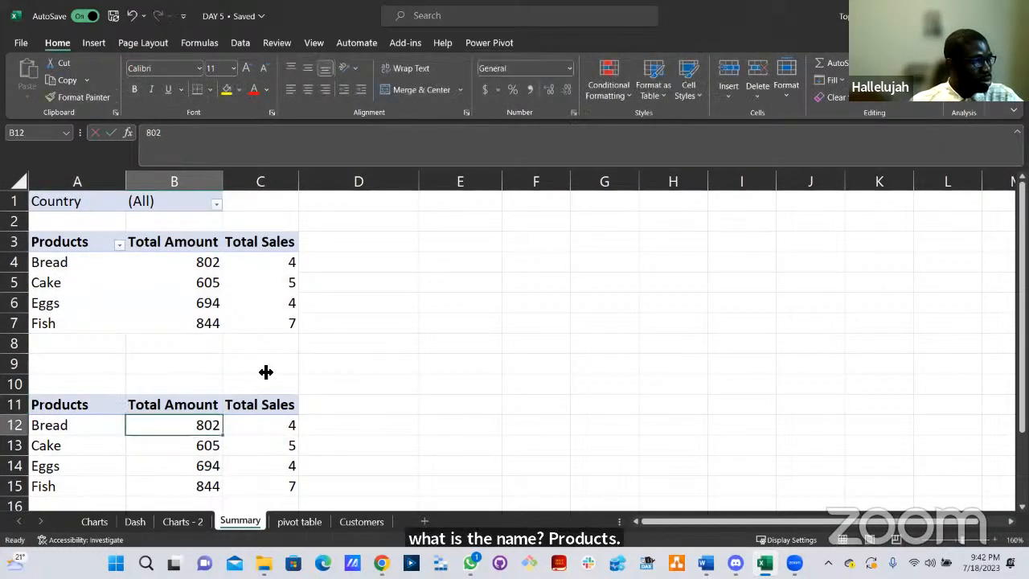
click(116, 410)
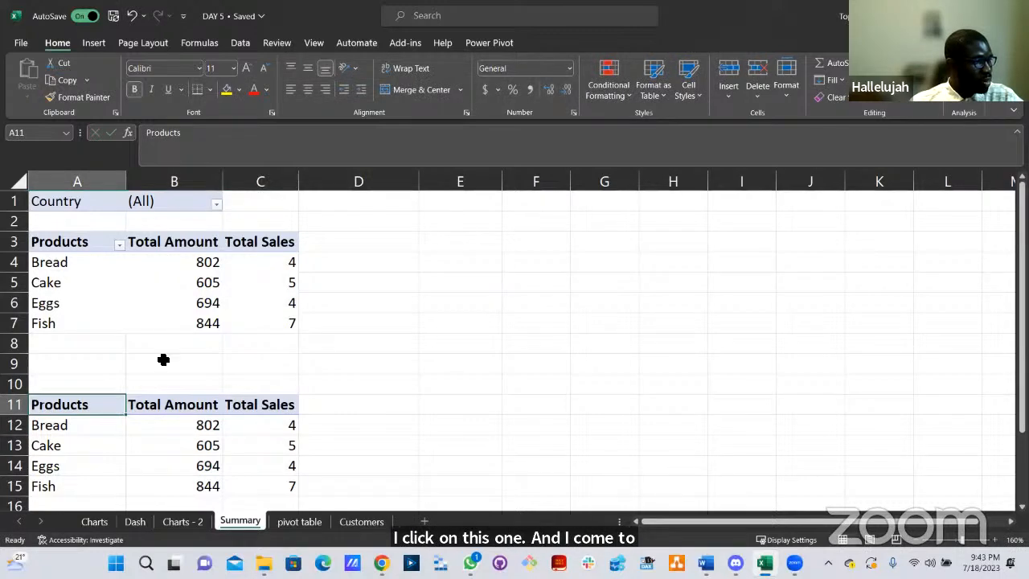
key(Right)
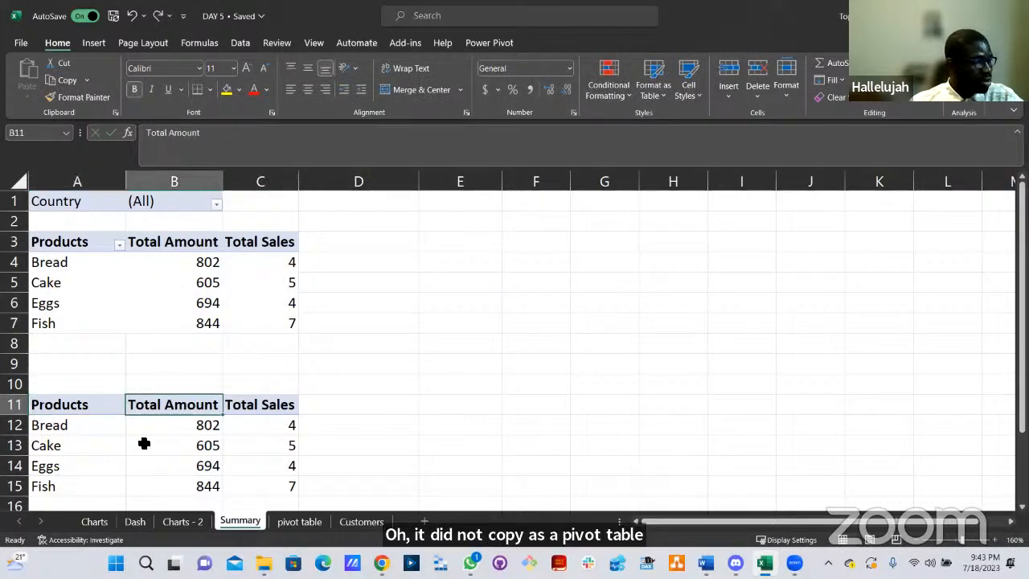
key(ctrl+z)
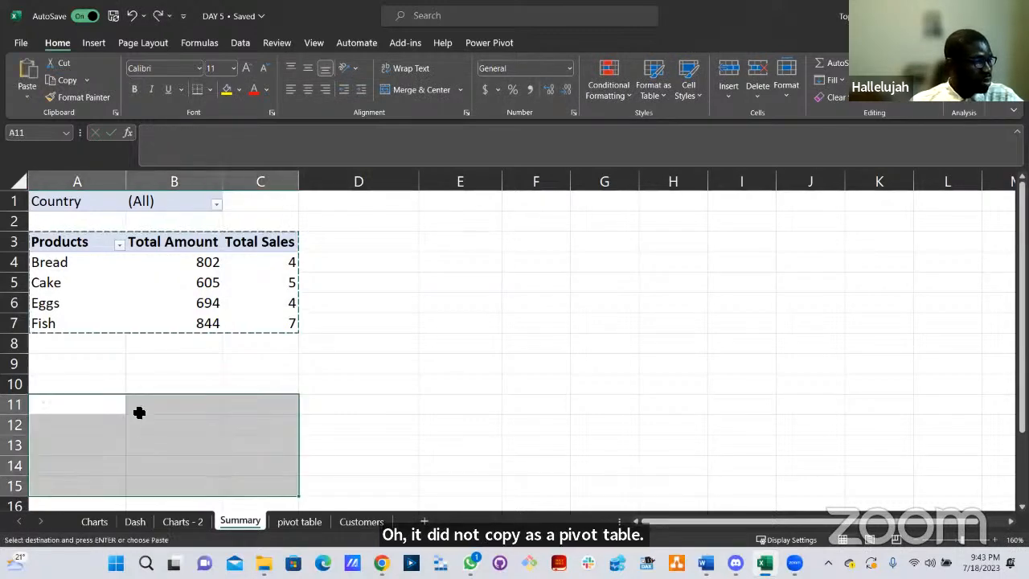
click(150, 368)
Remove the Country field from the Products pivot table's filters.
click(83, 248)
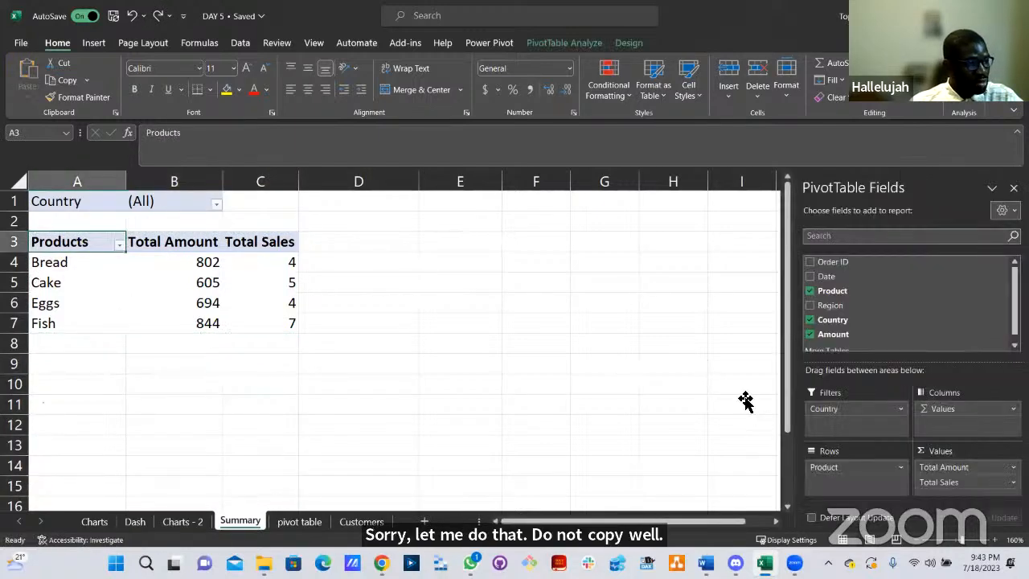
click(900, 407)
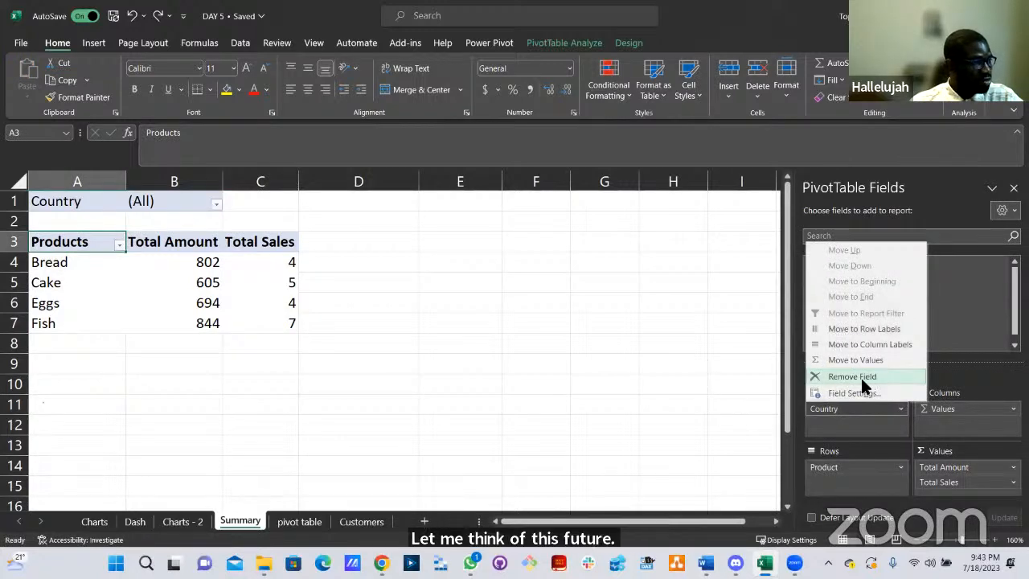
click(860, 375)
Copy the whole Products pivot table in A3:C7 and paste it at A11 on the Summary sheet.
drag(84, 244, 246, 322)
click(248, 323)
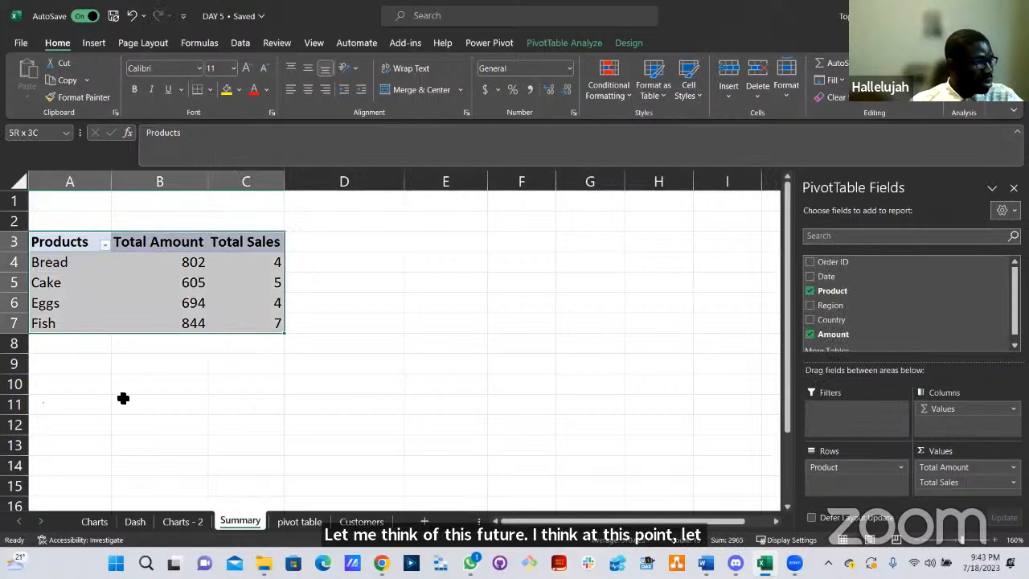
key(ctrl+c)
key(Escape)
drag(67, 245, 247, 325)
key(ctrl+c)
click(71, 404)
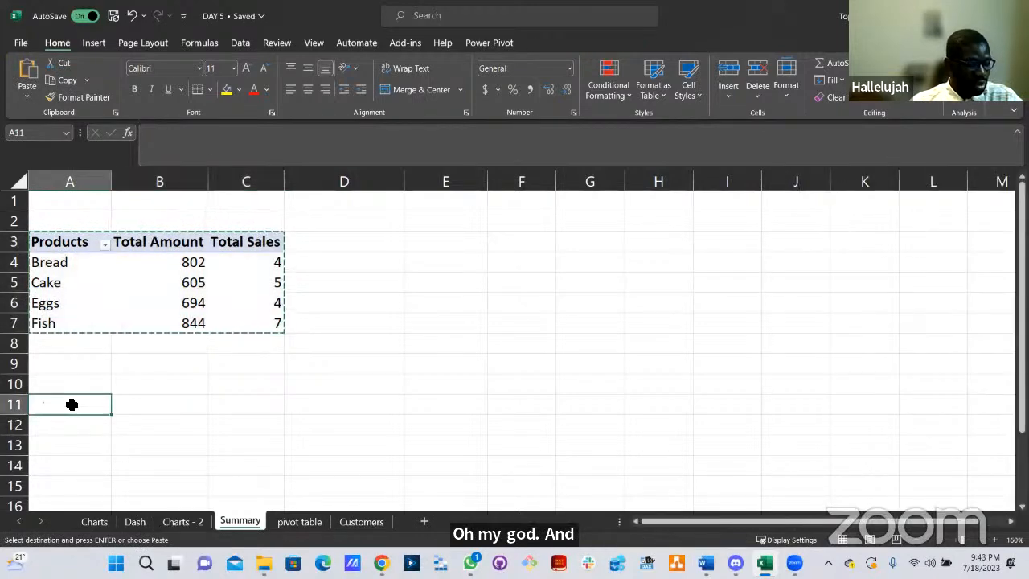
key(ctrl+v)
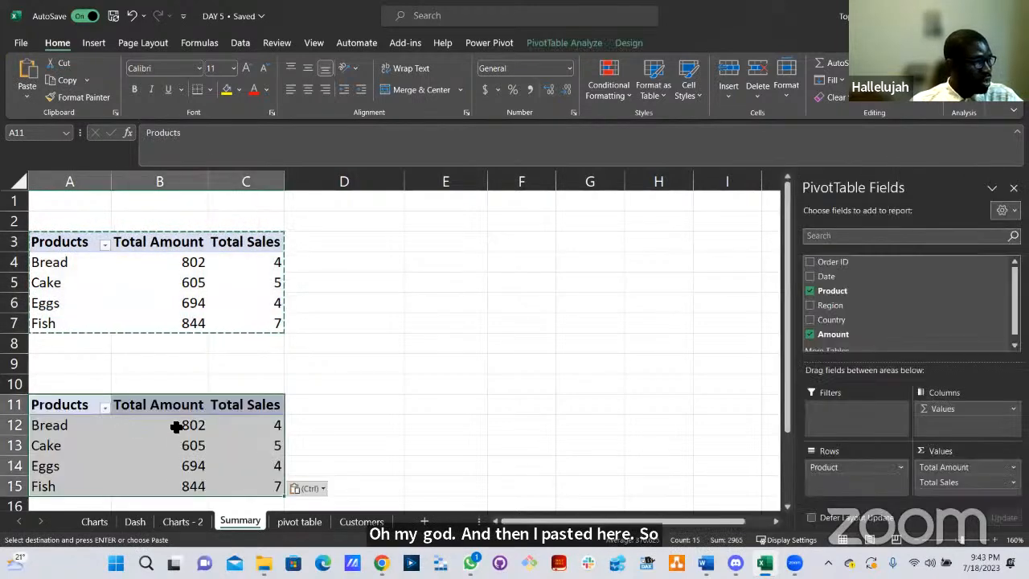
Check the PivotTable name of the pasted copy at A11 and clear the copy selection.
click(176, 427)
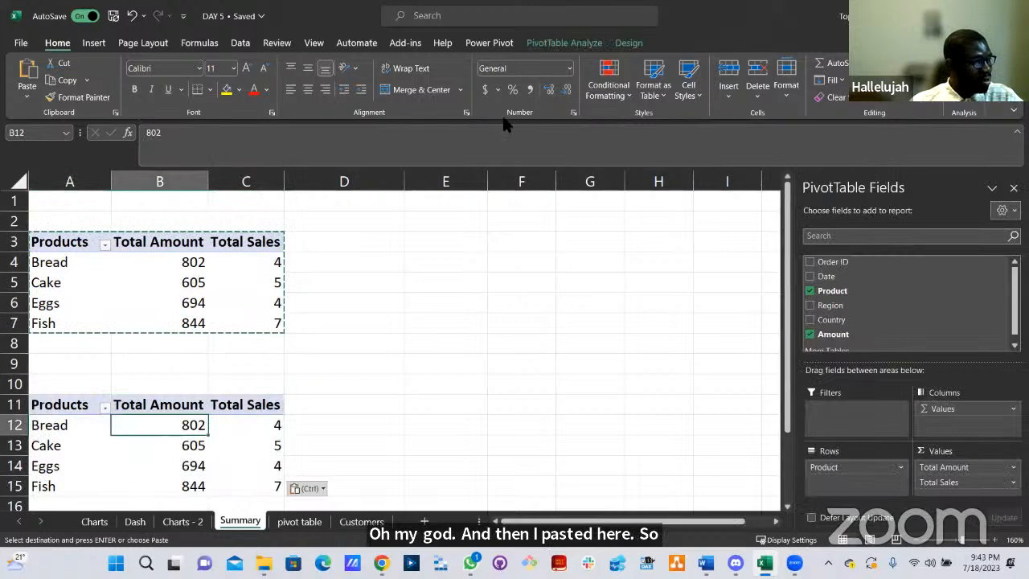
click(556, 44)
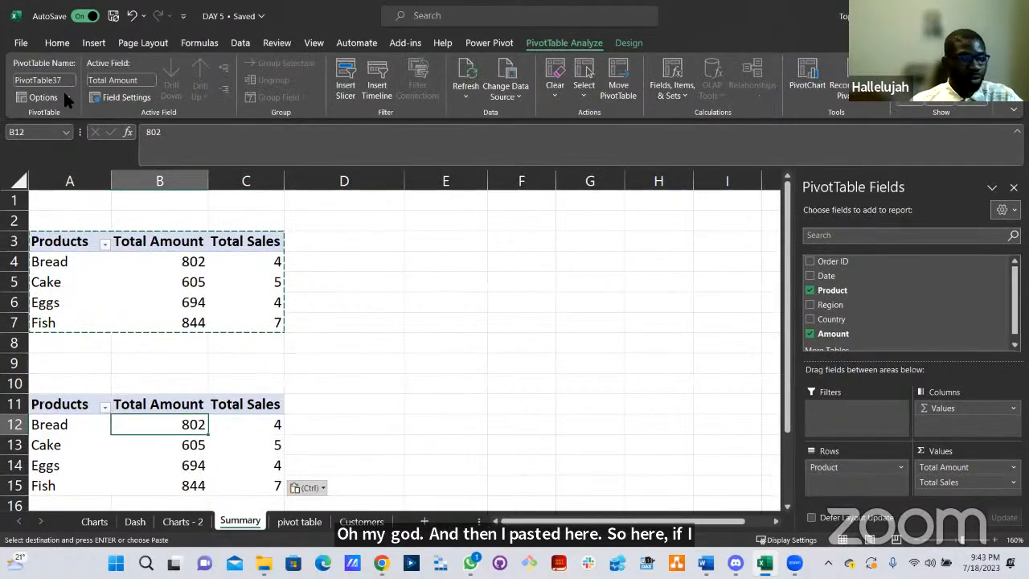
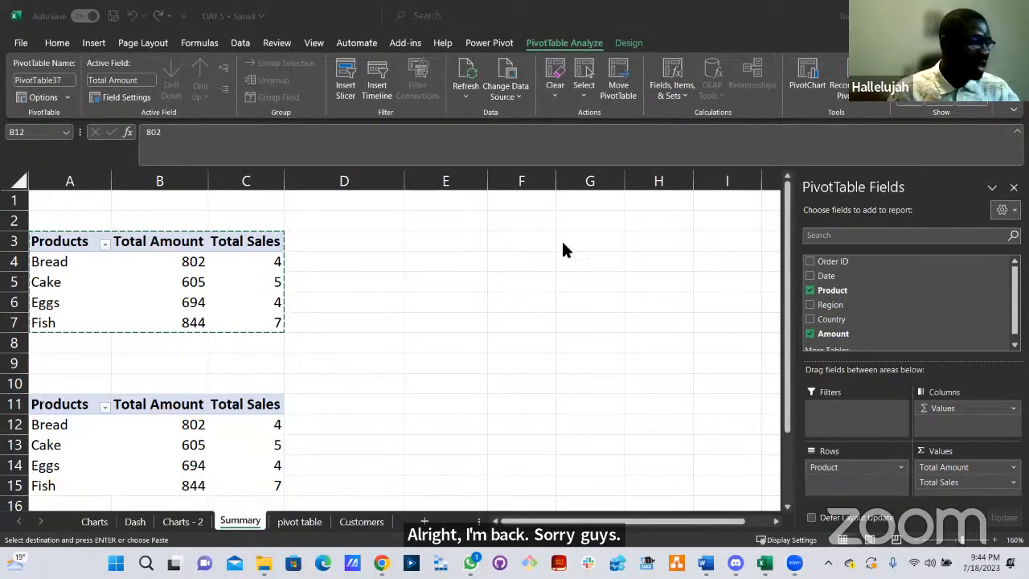
click(383, 262)
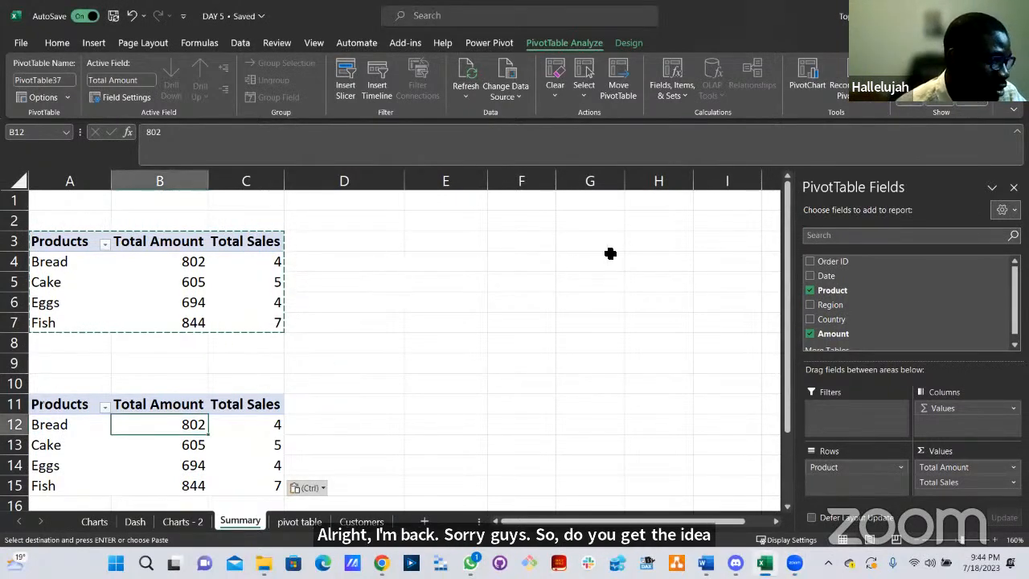
key(Escape)
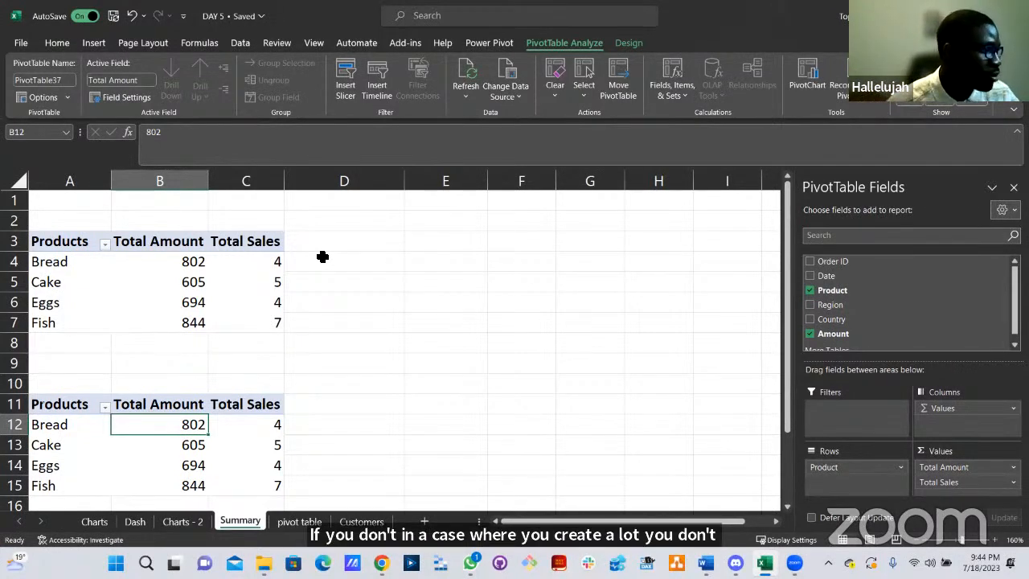
Undo the accidental detail sheet and set the PivotTable name of the copy at A11 to Country.
double_click(71, 408)
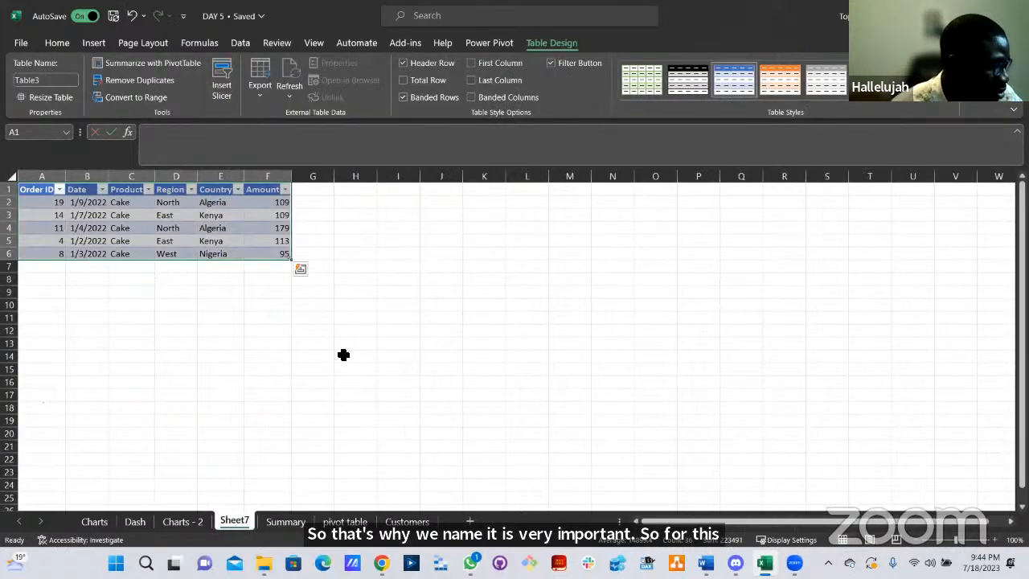
key(ctrl+z)
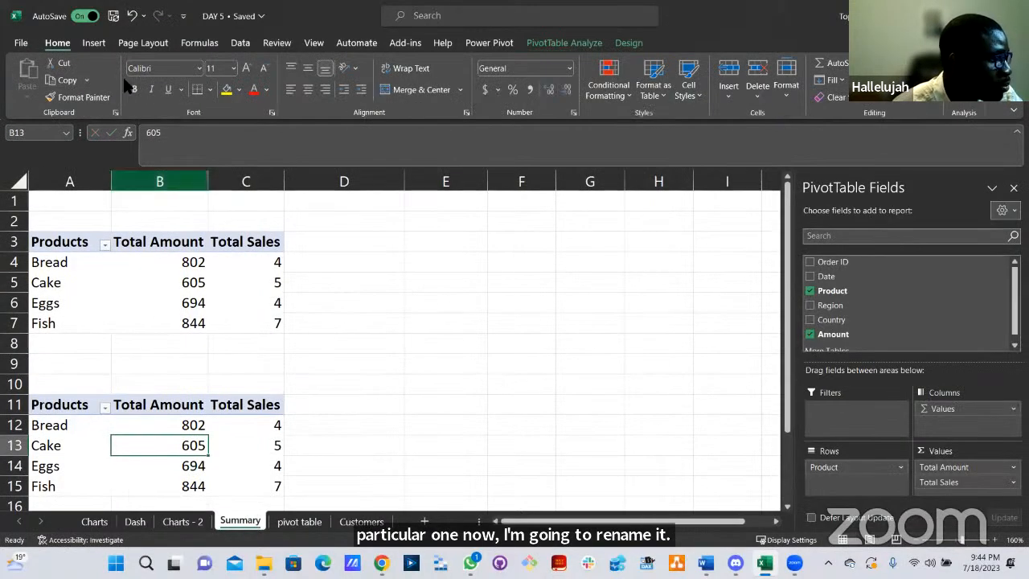
click(565, 42)
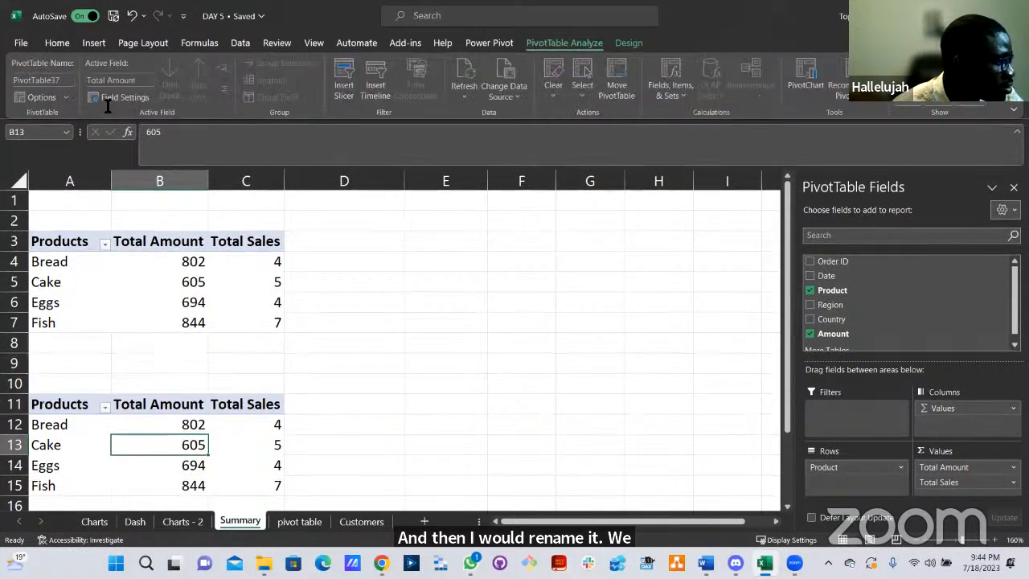
click(44, 80)
double_click(46, 83)
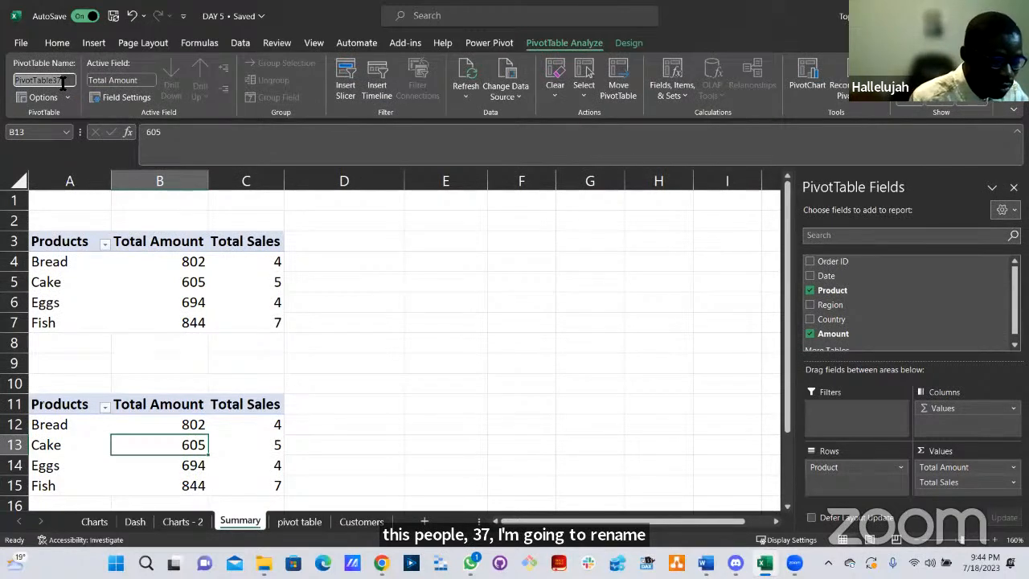
text(Country)
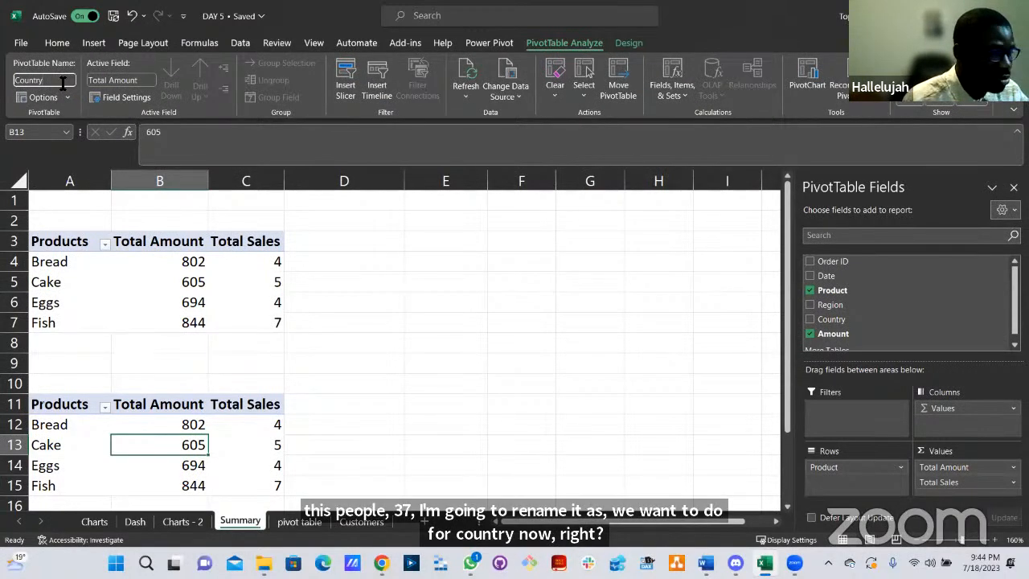
key(Return)
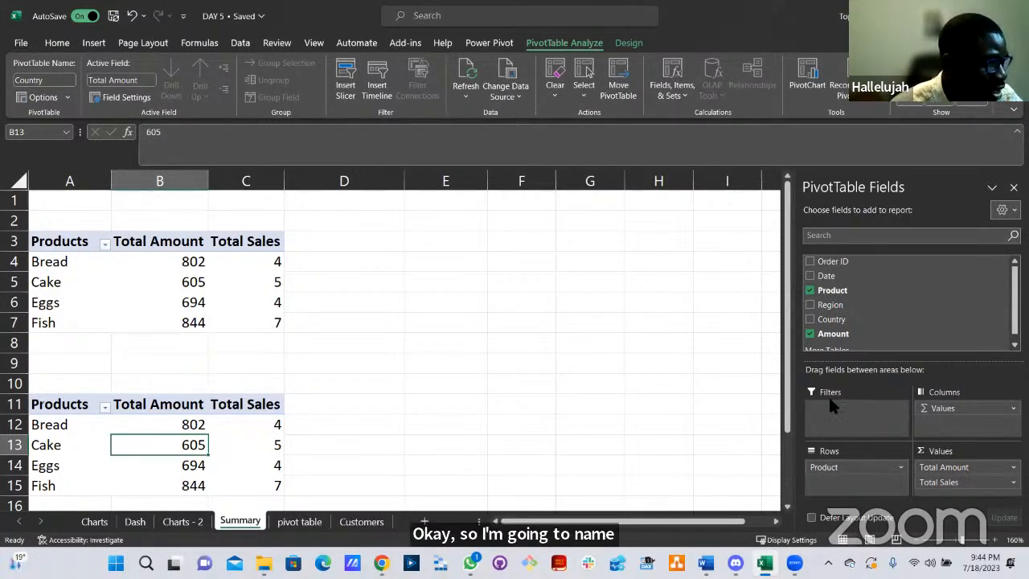
Replace the Product row field with Country in the pivot table at A11, keeping Total Amount and Total Sales.
scroll(840, 328, down, 1)
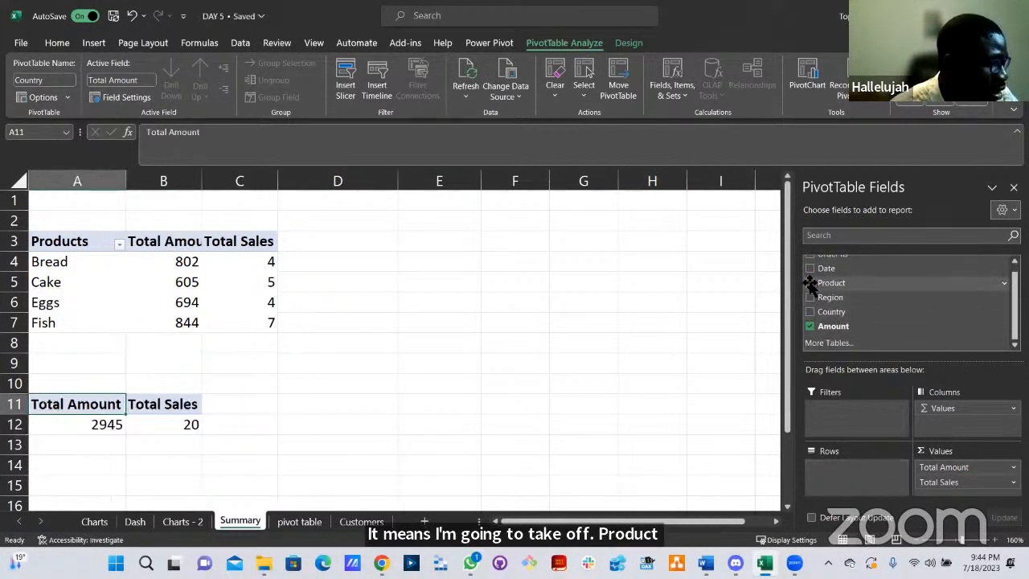
click(810, 312)
click(810, 312)
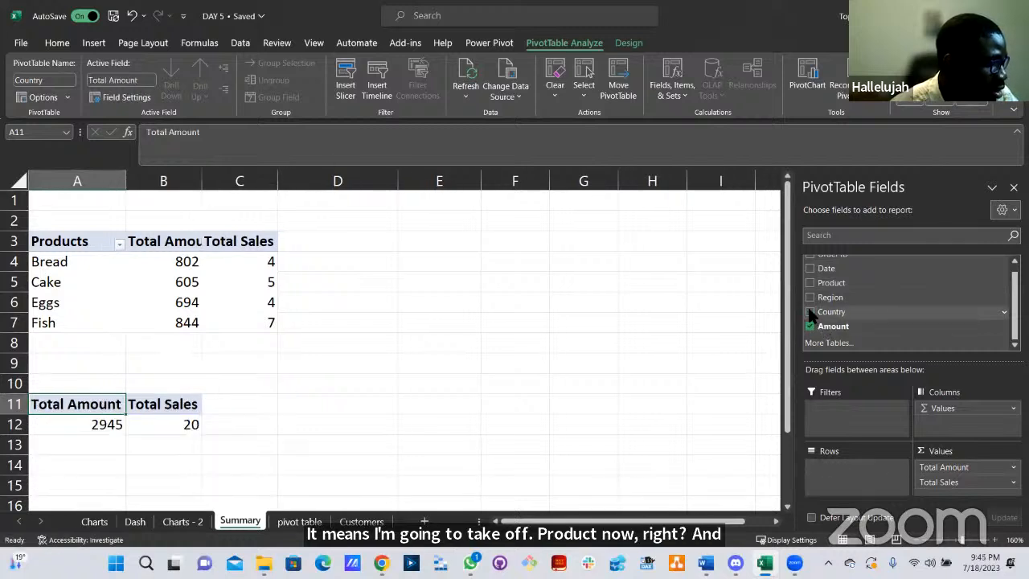
click(810, 312)
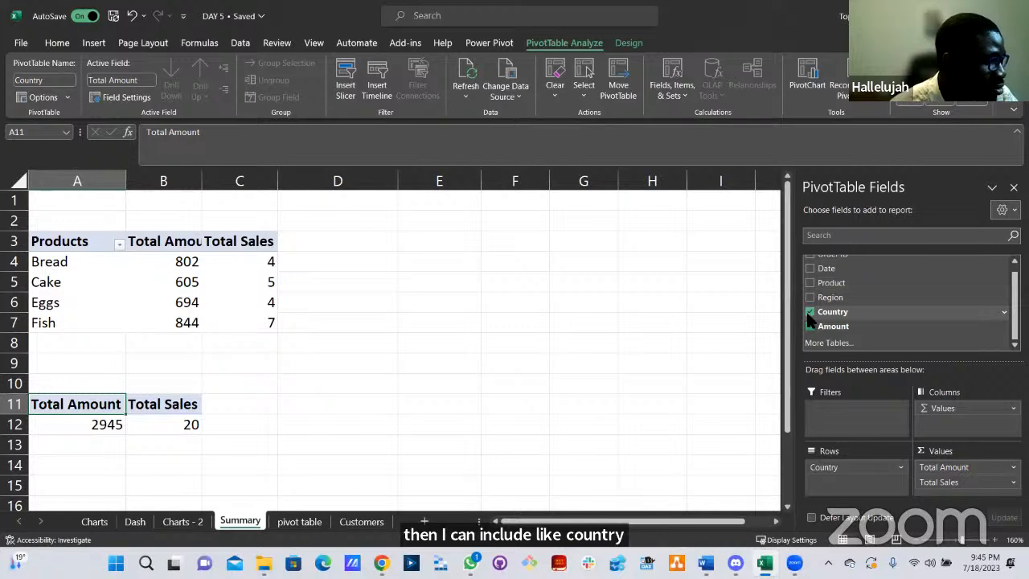
click(810, 311)
click(810, 312)
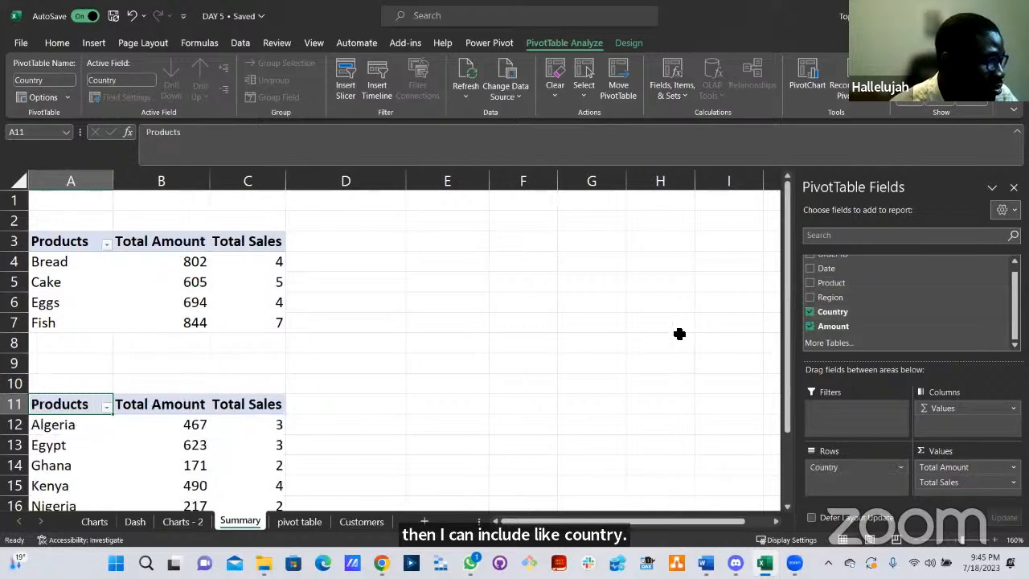
scroll(173, 375, down, 2)
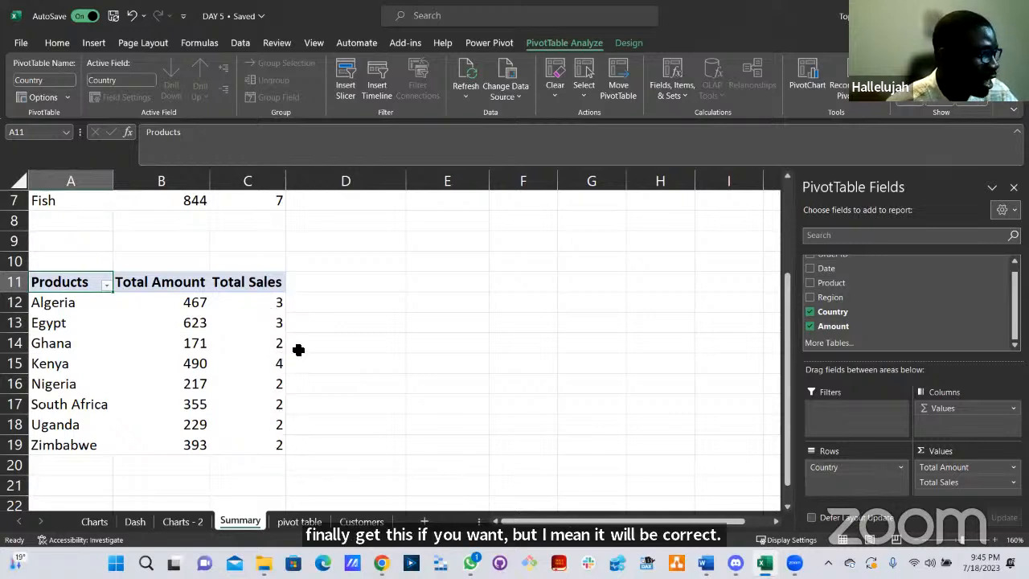
scroll(294, 346, up, 2)
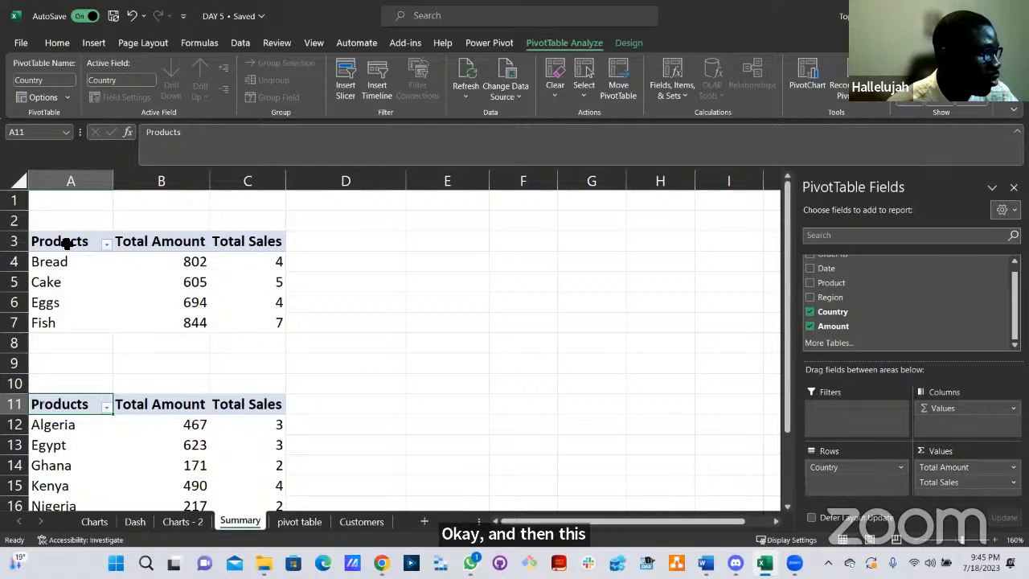
drag(71, 241, 259, 323)
click(260, 322)
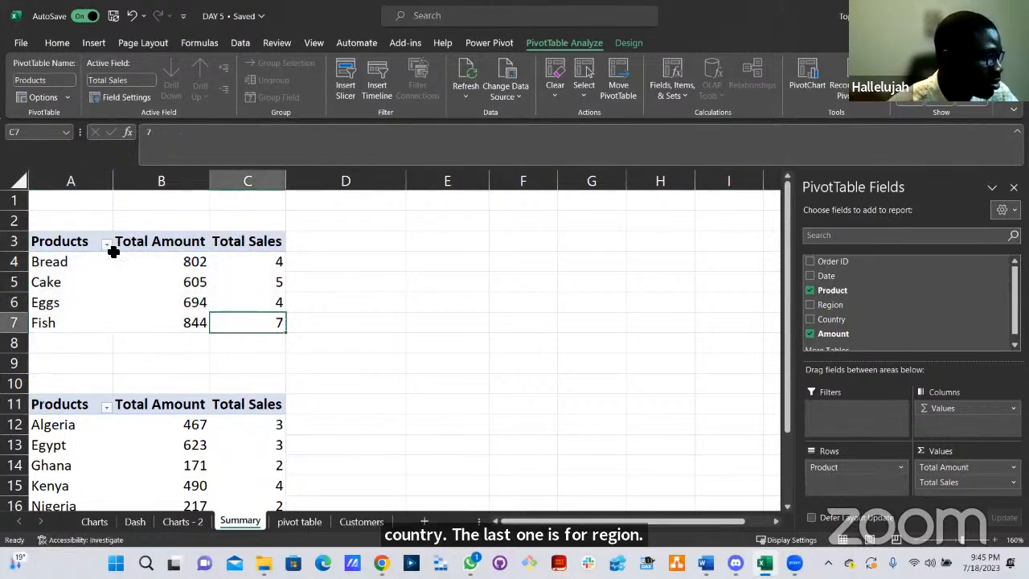
drag(83, 240, 260, 326)
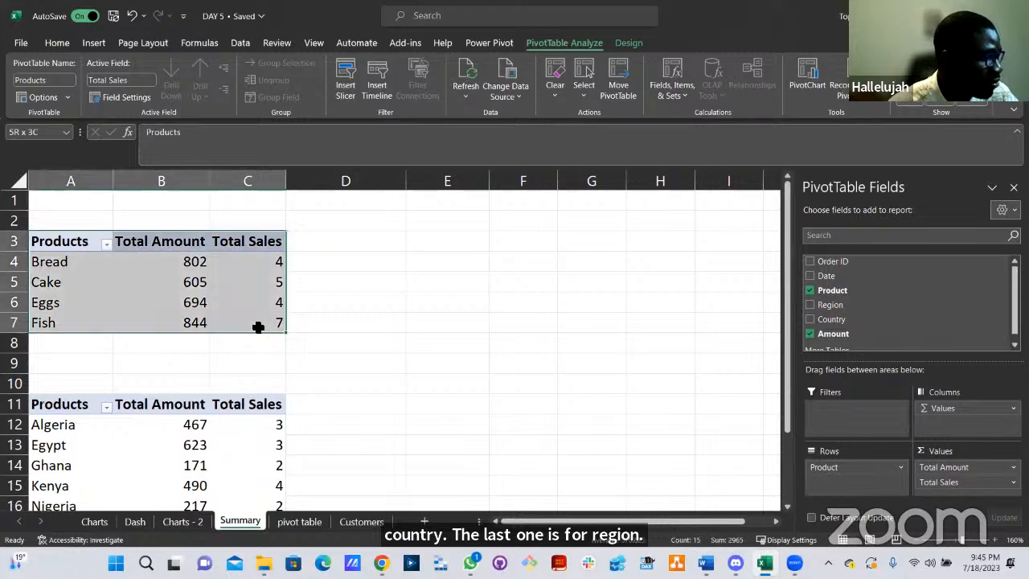
click(260, 324)
key(ctrl+c)
key(Escape)
drag(101, 246, 258, 322)
click(259, 322)
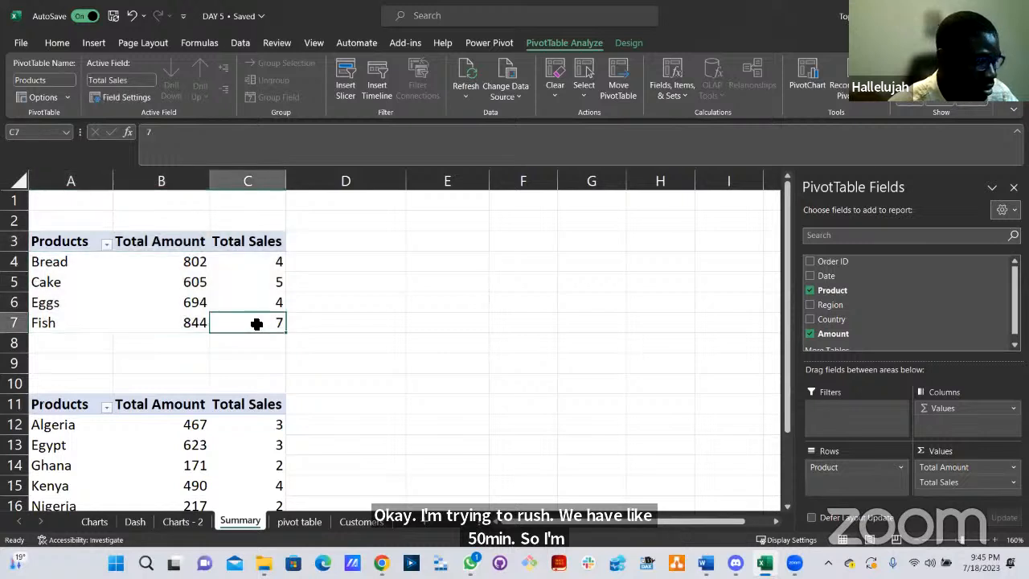
click(291, 261)
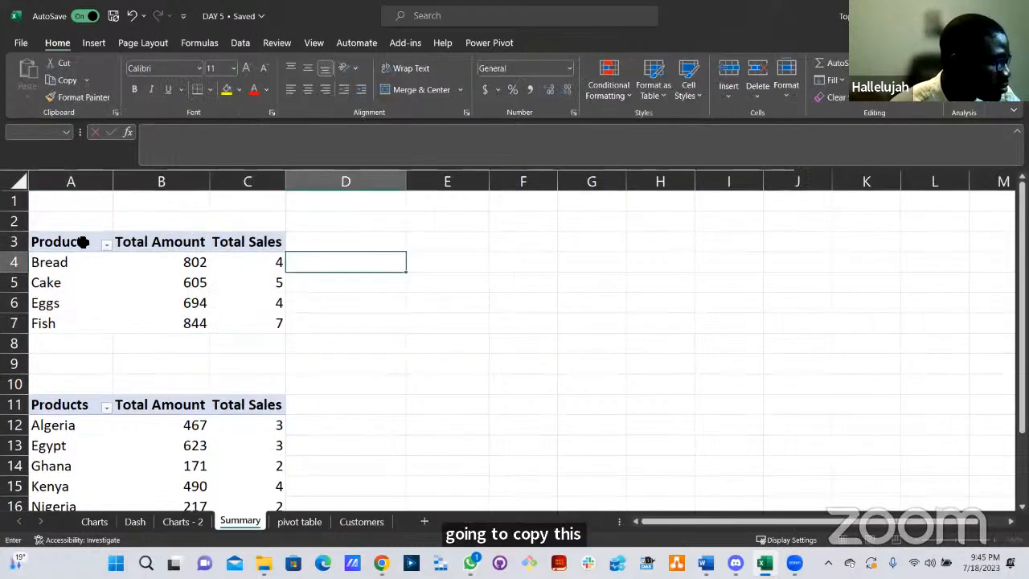
drag(81, 242, 254, 327)
click(254, 327)
key(ctrl+c)
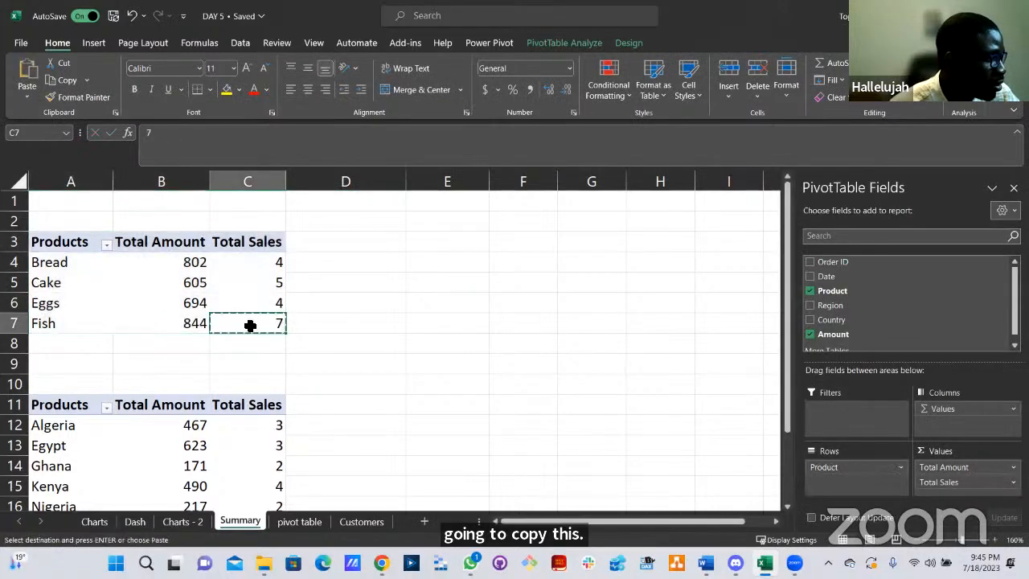
key(Escape)
drag(85, 238, 258, 324)
click(257, 325)
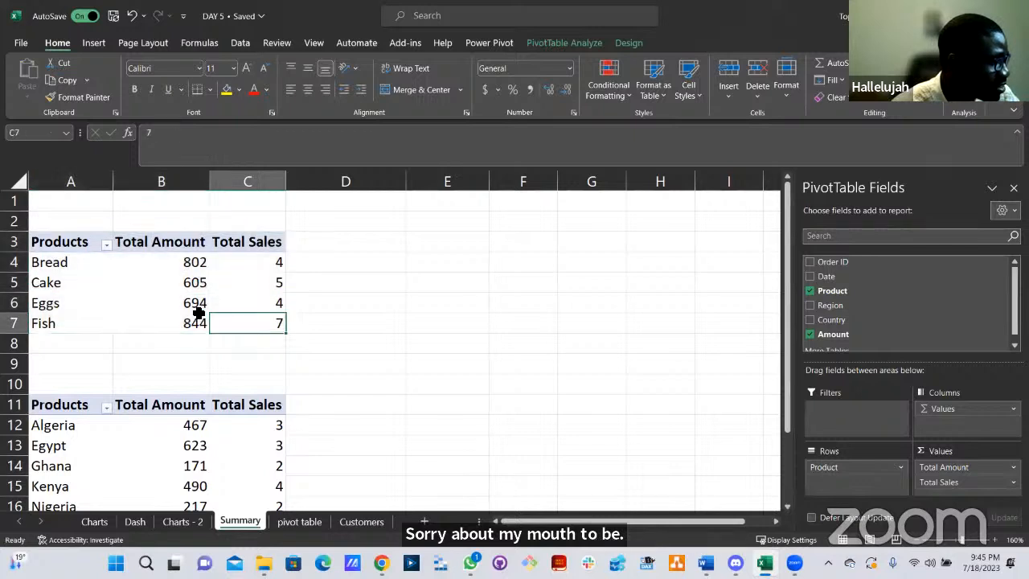
Copy the whole Products pivot table in A3:C7 and paste it at A23, below the country summary.
drag(90, 244, 237, 320)
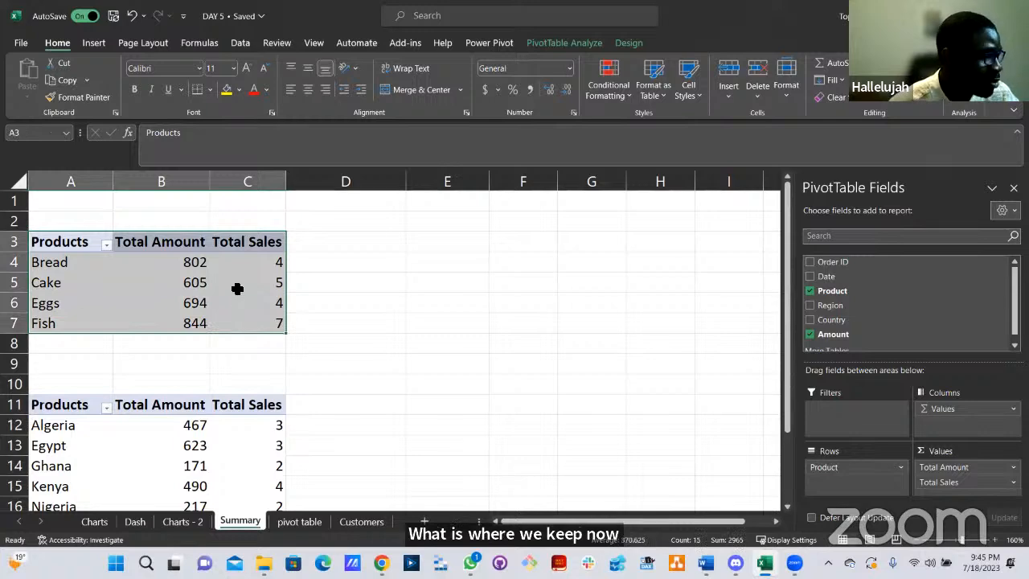
key(ctrl+c)
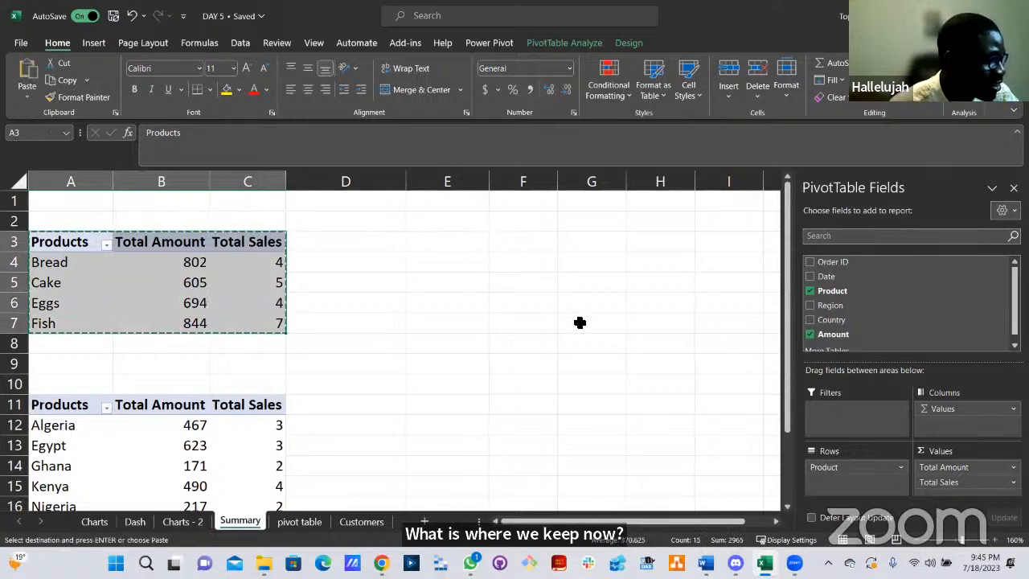
scroll(452, 378, down, 3)
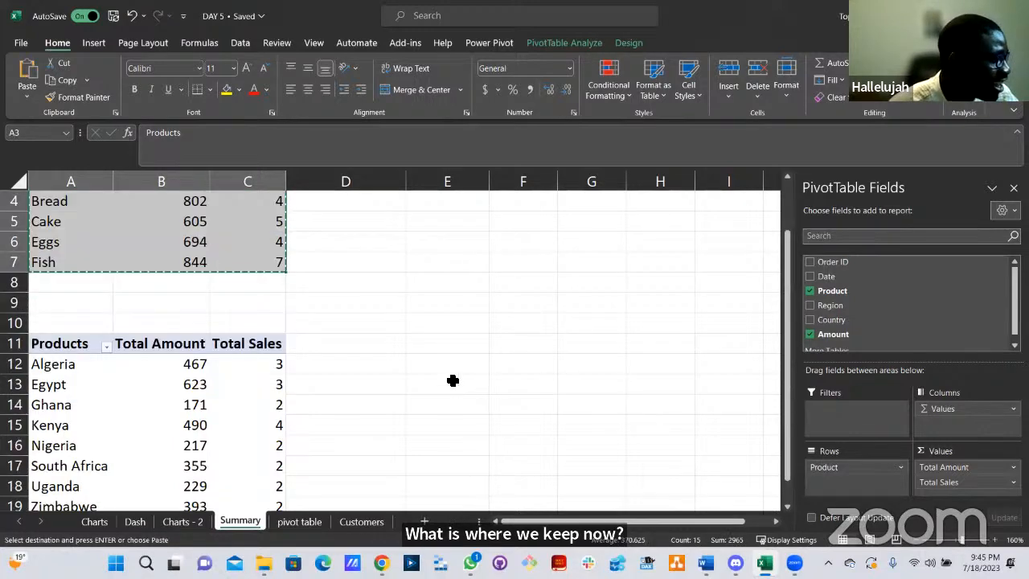
scroll(410, 345, down, 2)
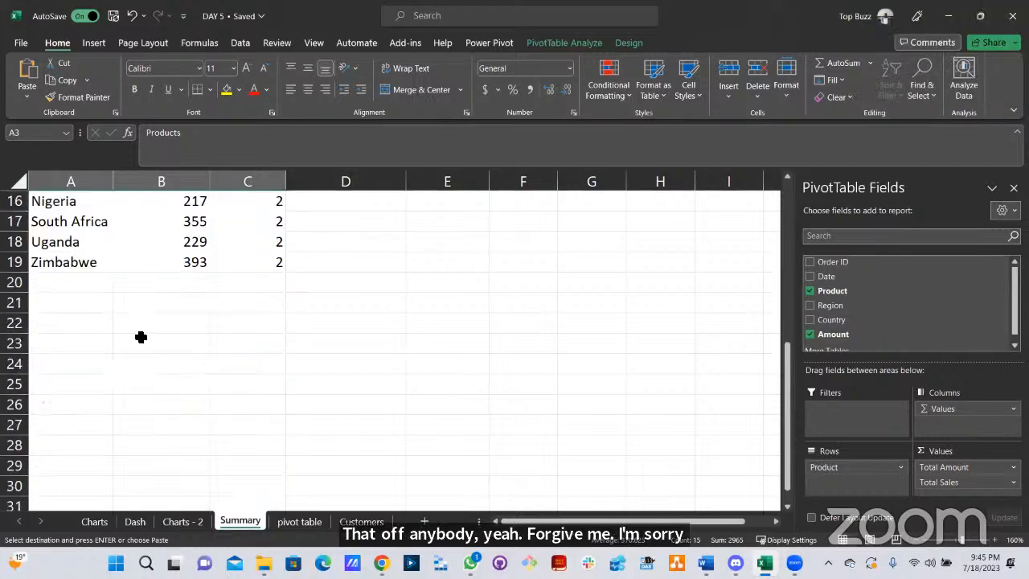
click(71, 342)
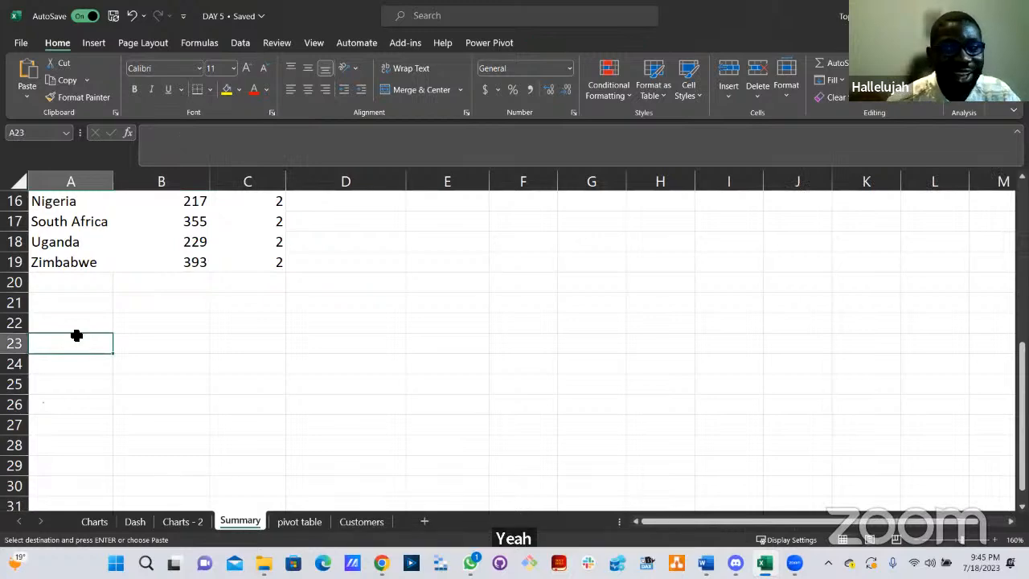
key(ctrl+v)
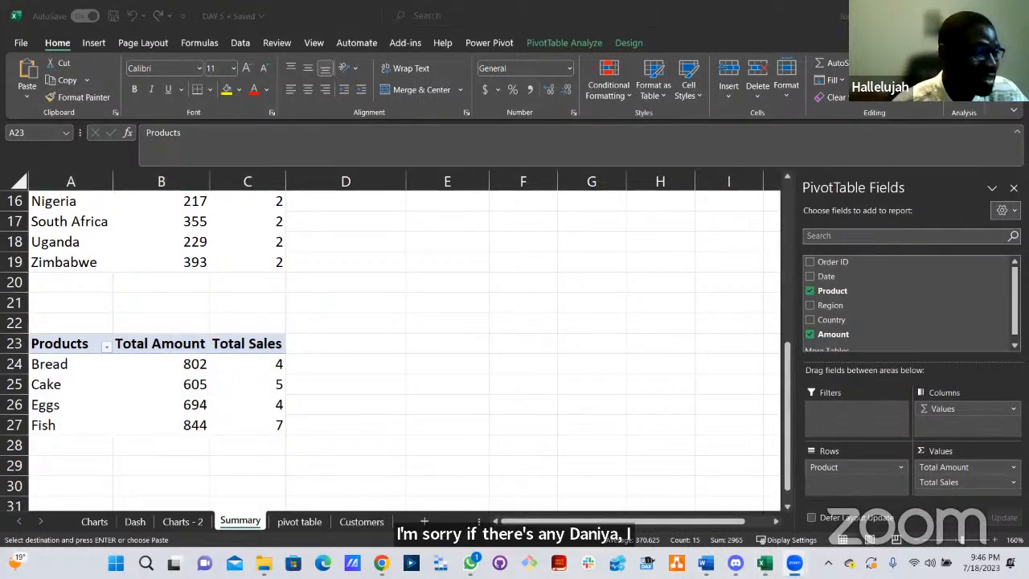
double_click(152, 364)
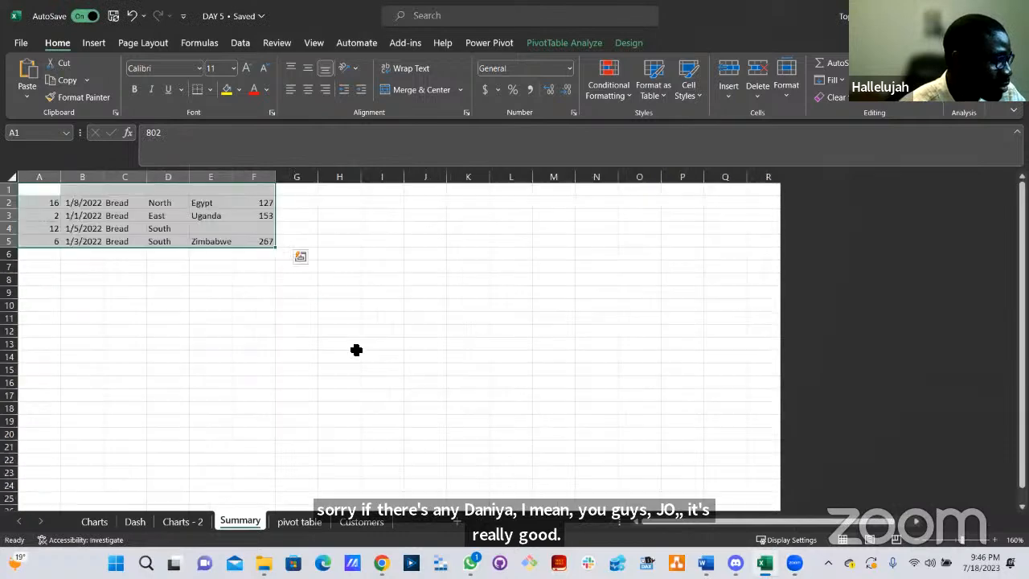
click(361, 346)
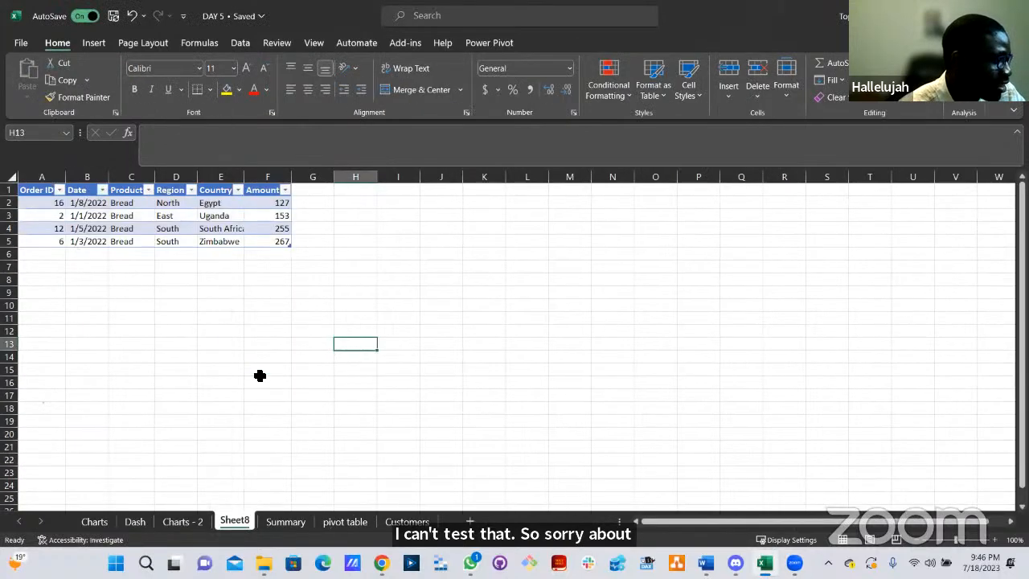
key(ctrl+z)
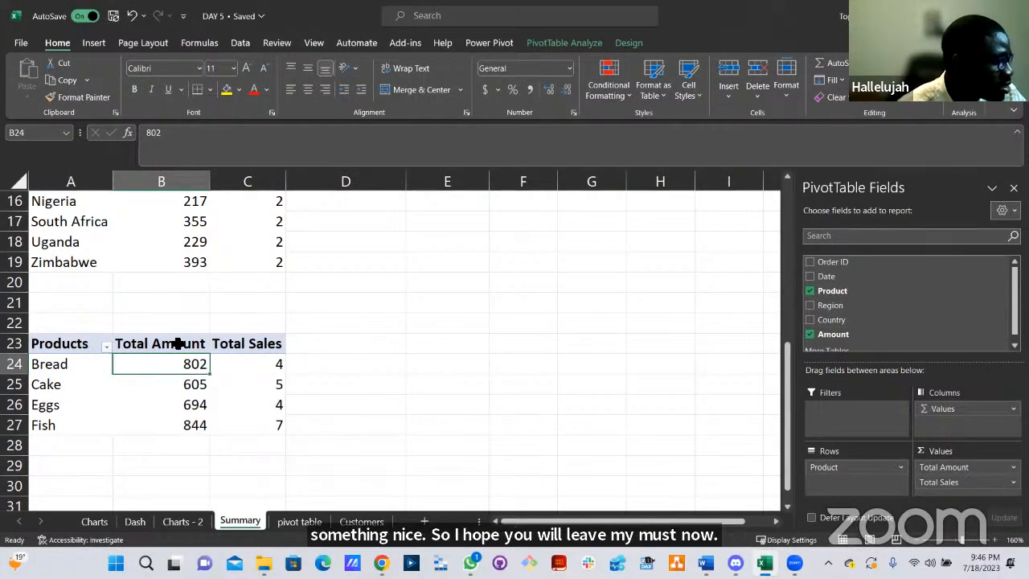
Set the PivotTable name of the copy at A23 to Region and replace its Product row field with Region.
click(172, 405)
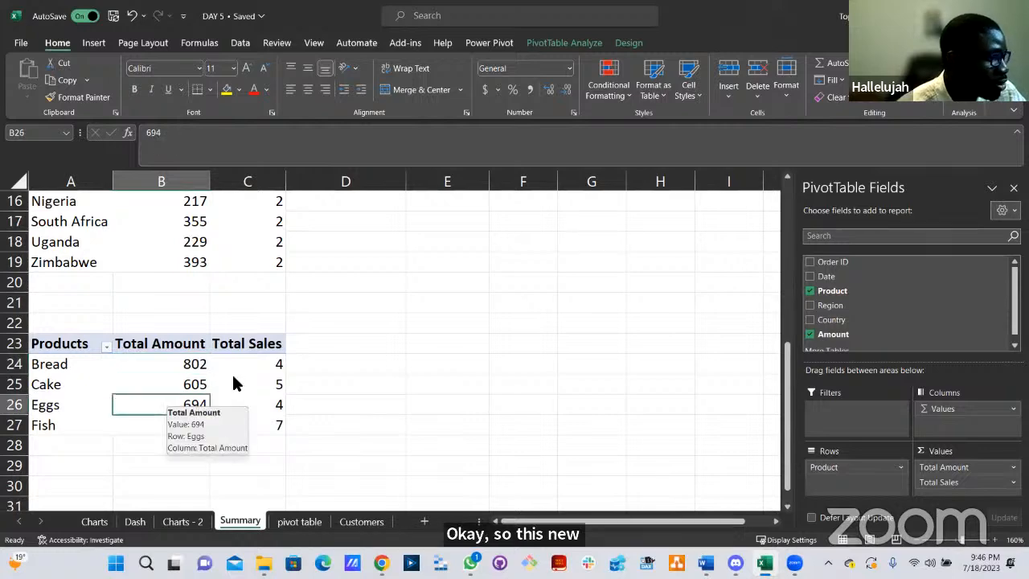
click(598, 46)
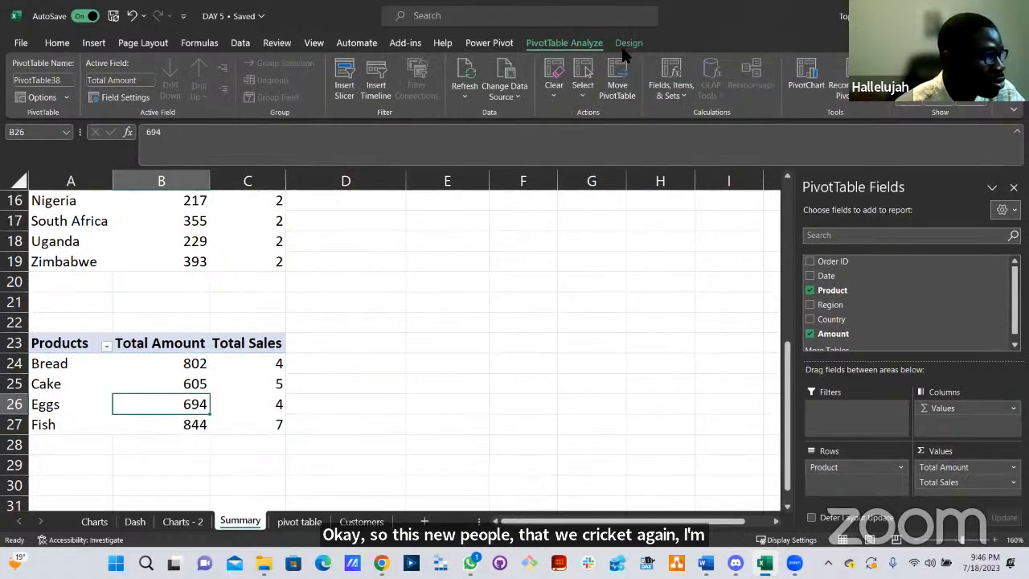
click(40, 80)
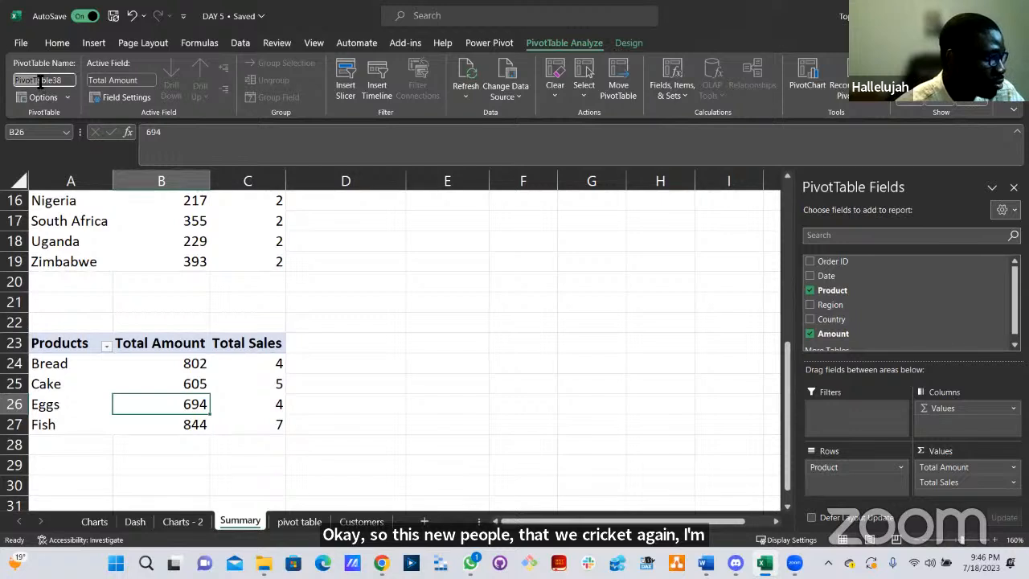
text(Region)
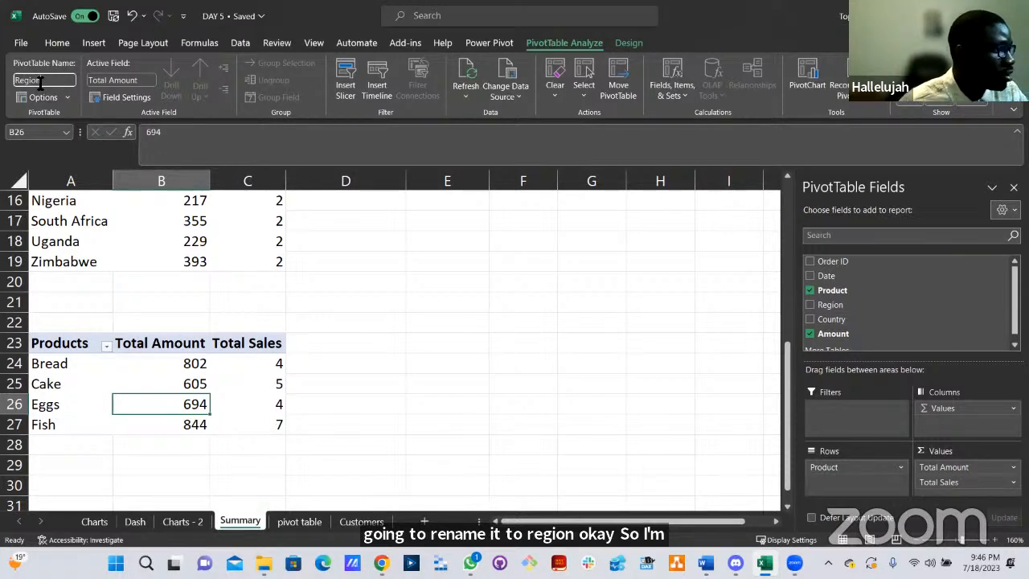
key(Return)
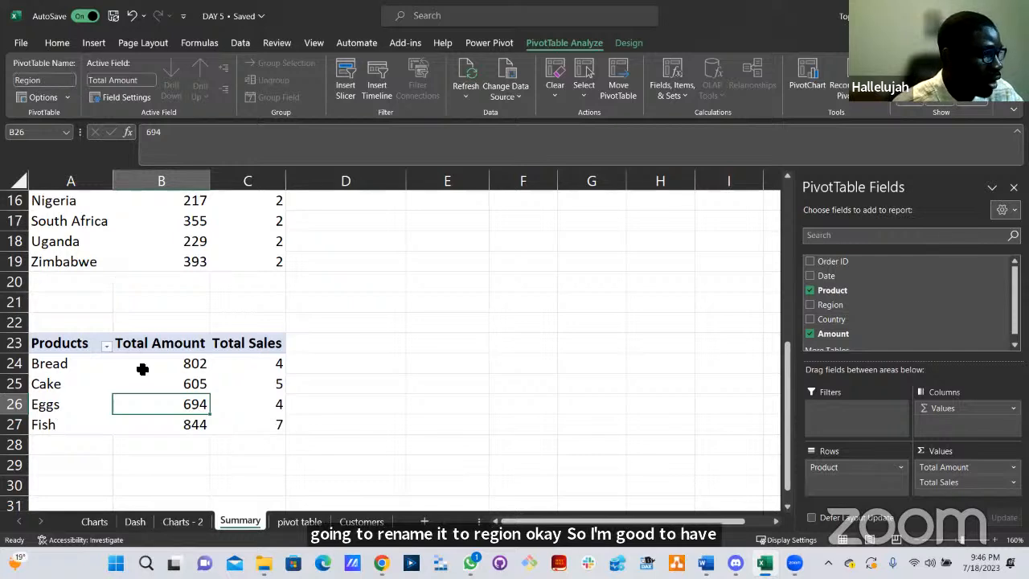
click(809, 290)
click(810, 304)
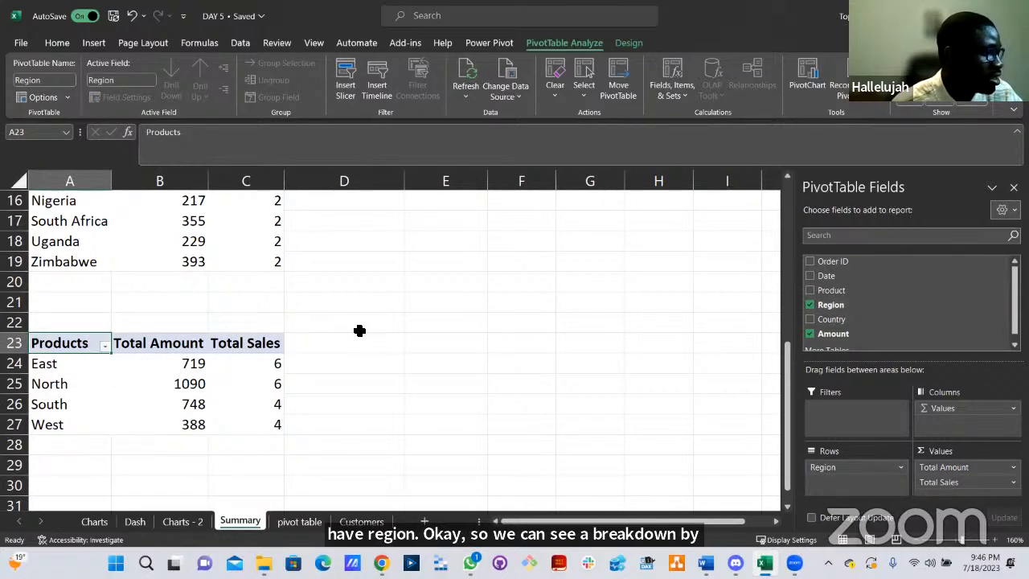
Insert a Clustered Column PivotChart from the product pivot table at A3 and place it beside the table, starting at column D.
scroll(359, 330, up, 2)
scroll(358, 331, up, 3)
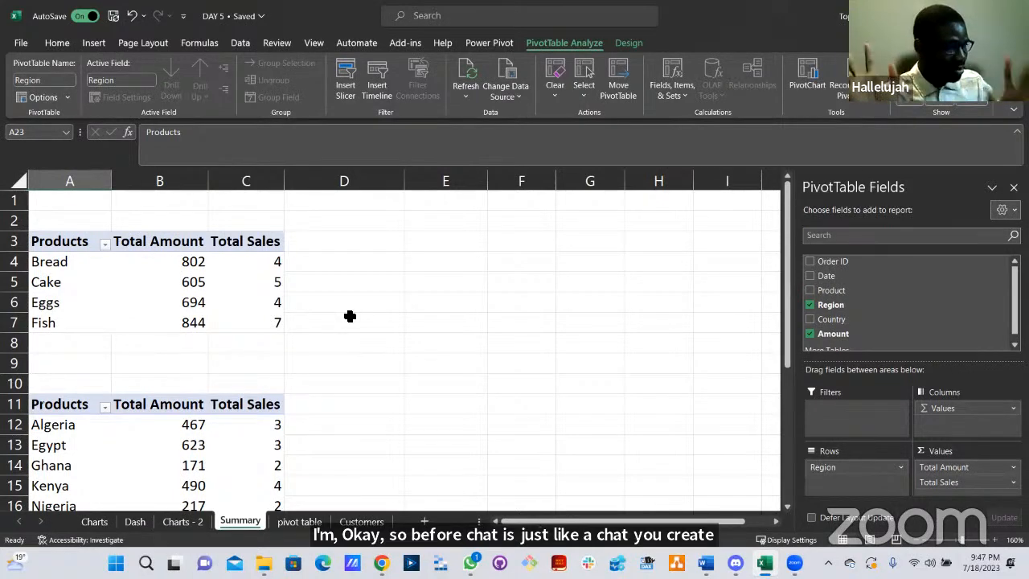
click(240, 264)
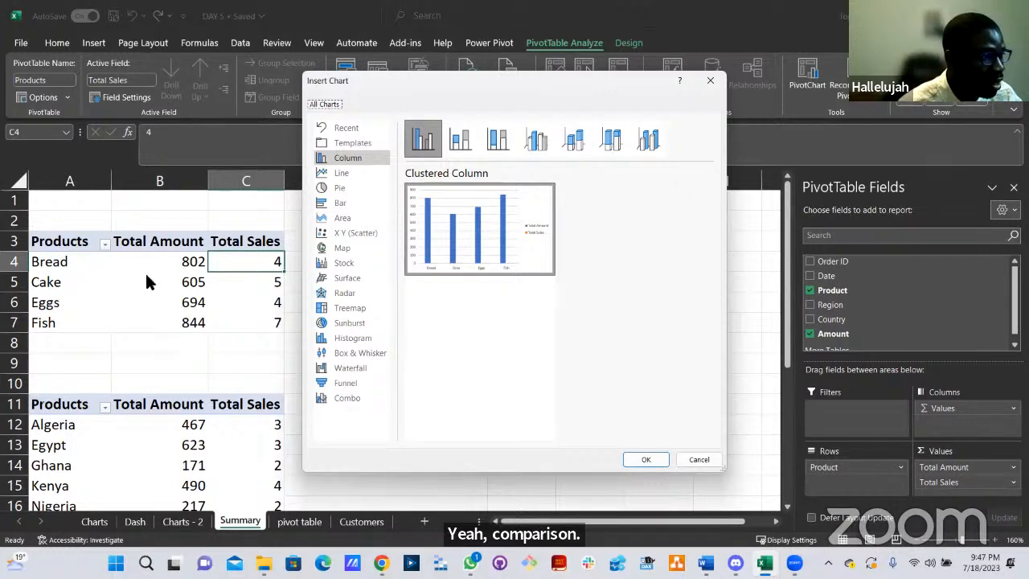
mouse_move(504, 252)
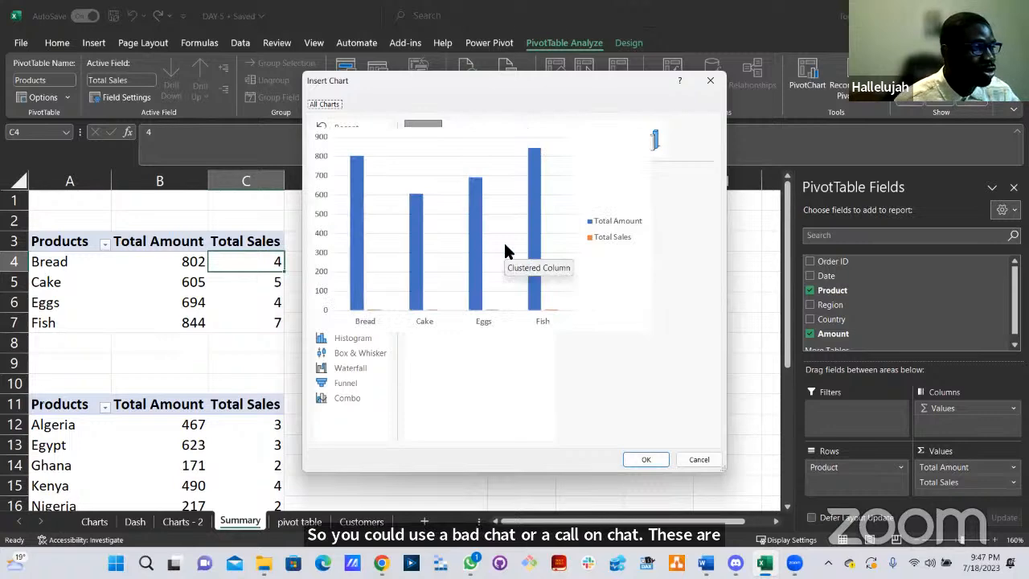
click(658, 457)
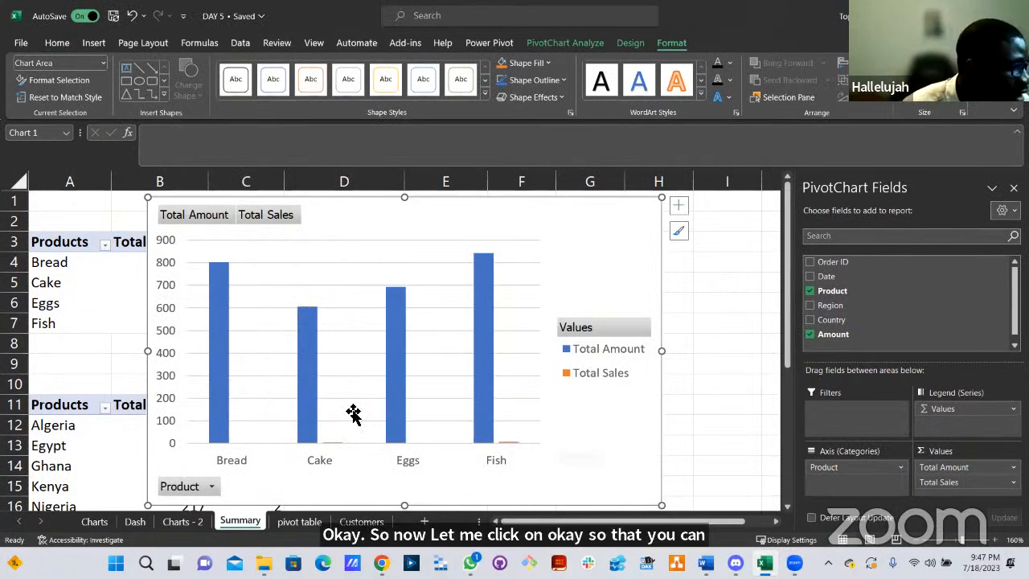
drag(602, 218, 749, 213)
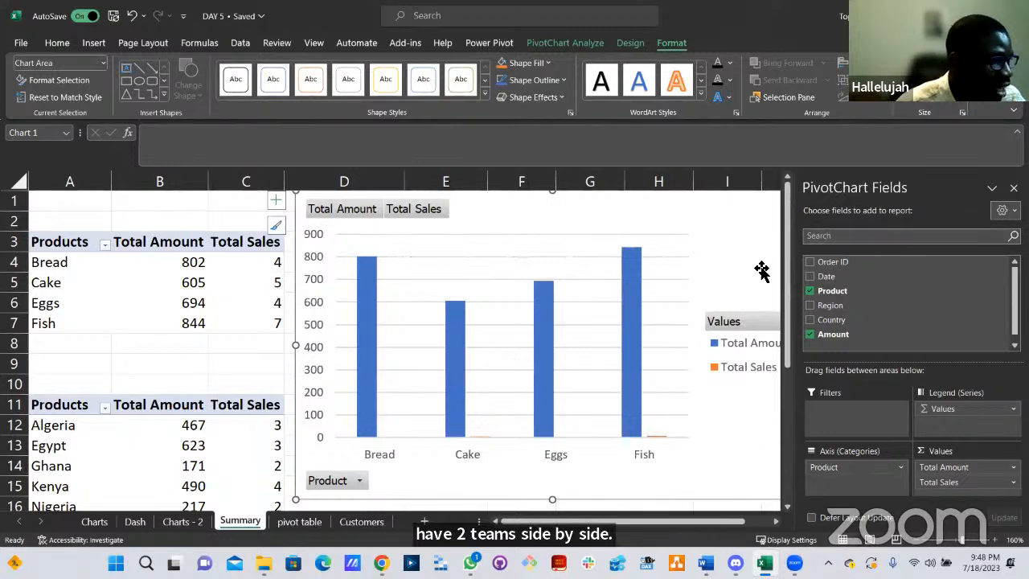
Try to remove the Total Sales series from the product PivotChart through its data source selection.
right_click(730, 258)
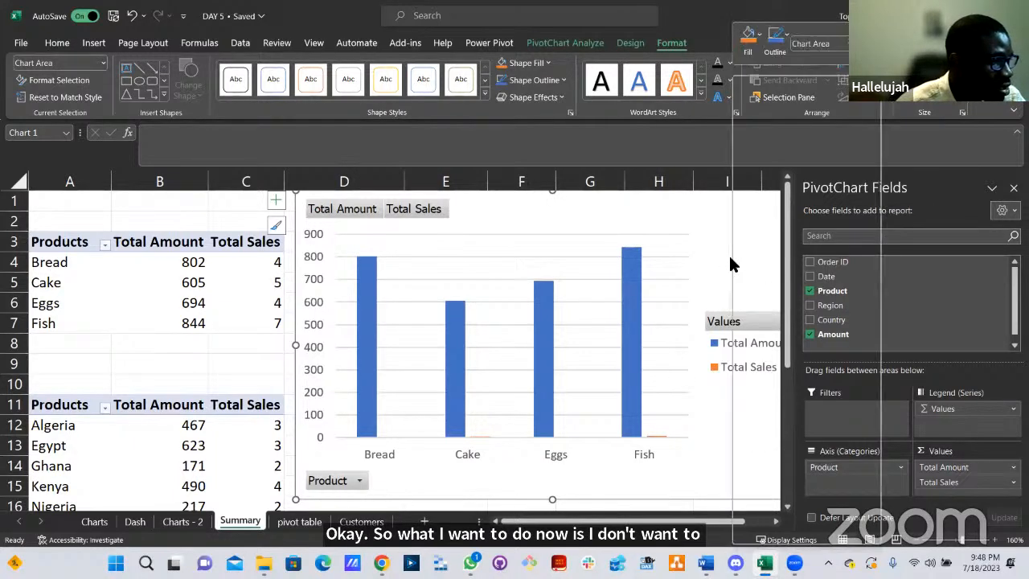
click(761, 315)
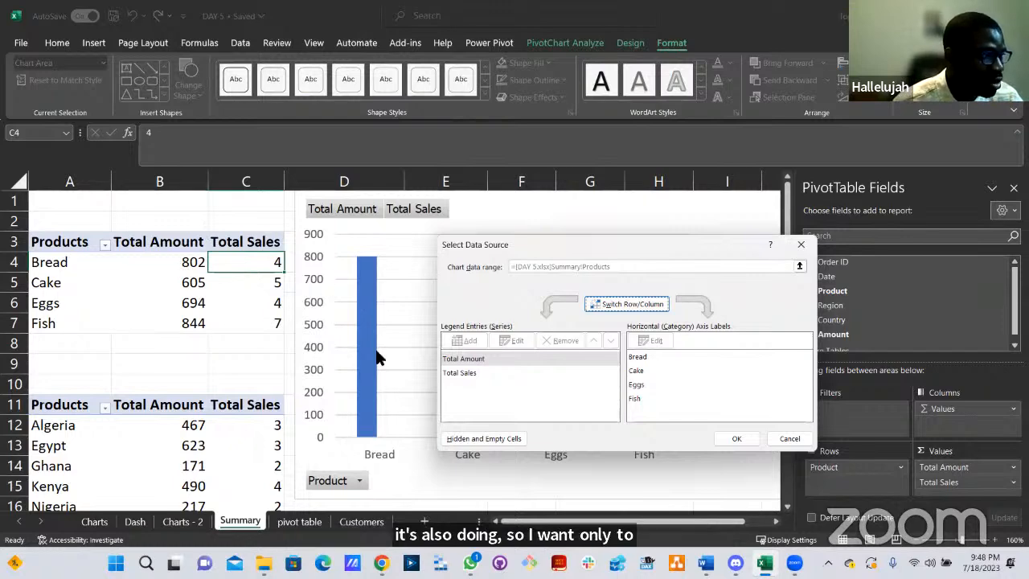
click(472, 374)
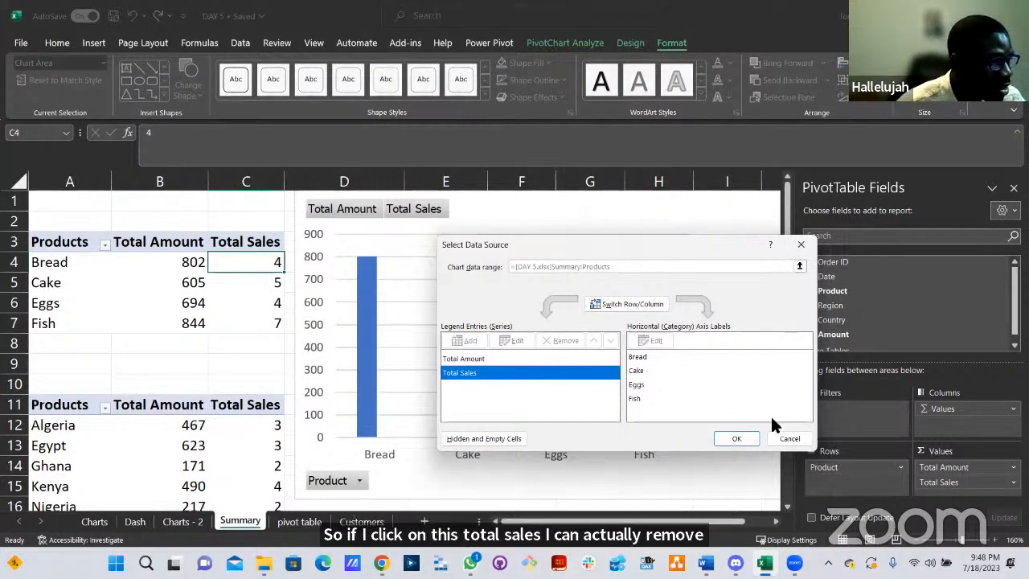
click(787, 439)
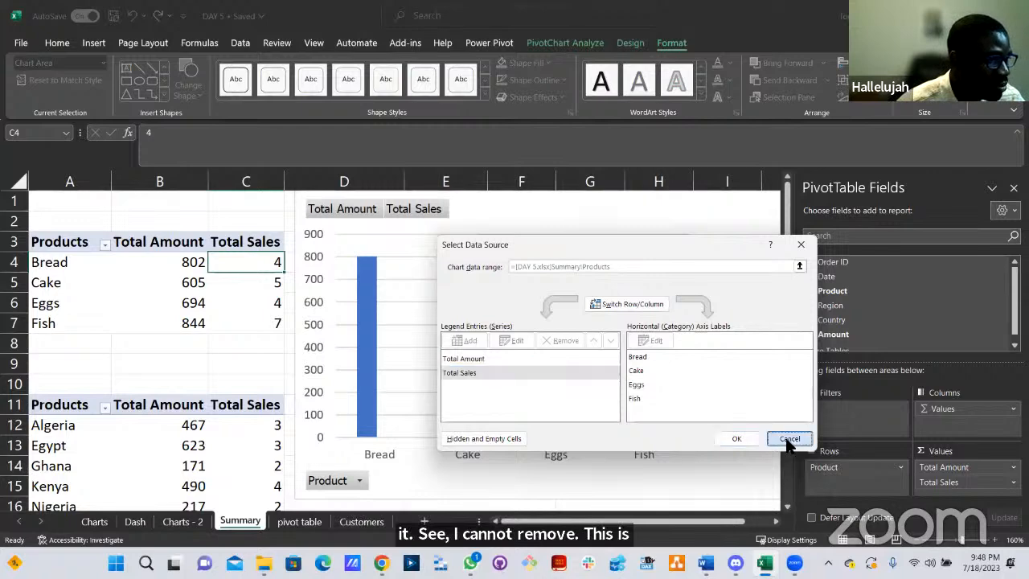
scroll(742, 429, down, 5)
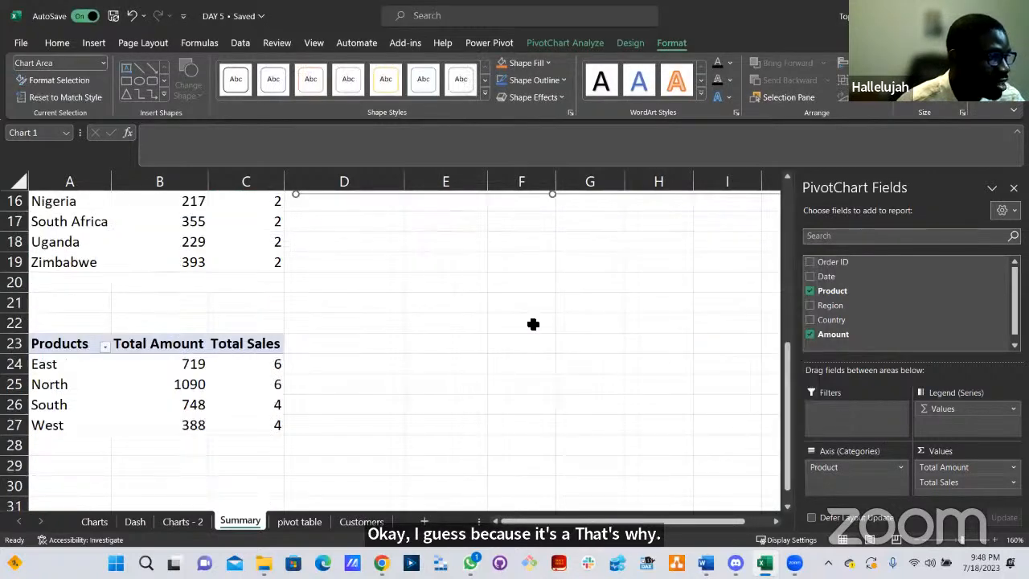
scroll(533, 337, up, 5)
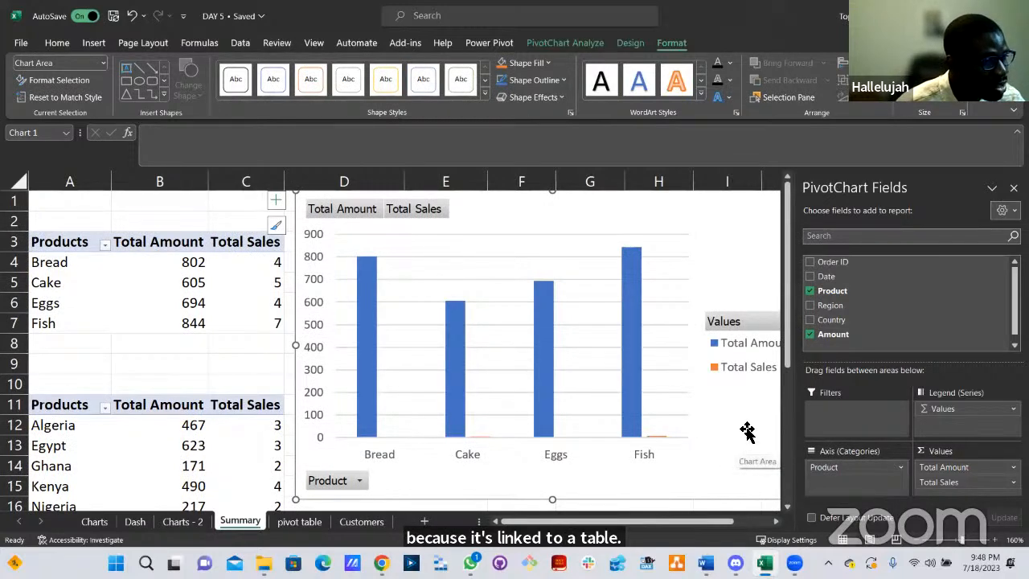
click(741, 368)
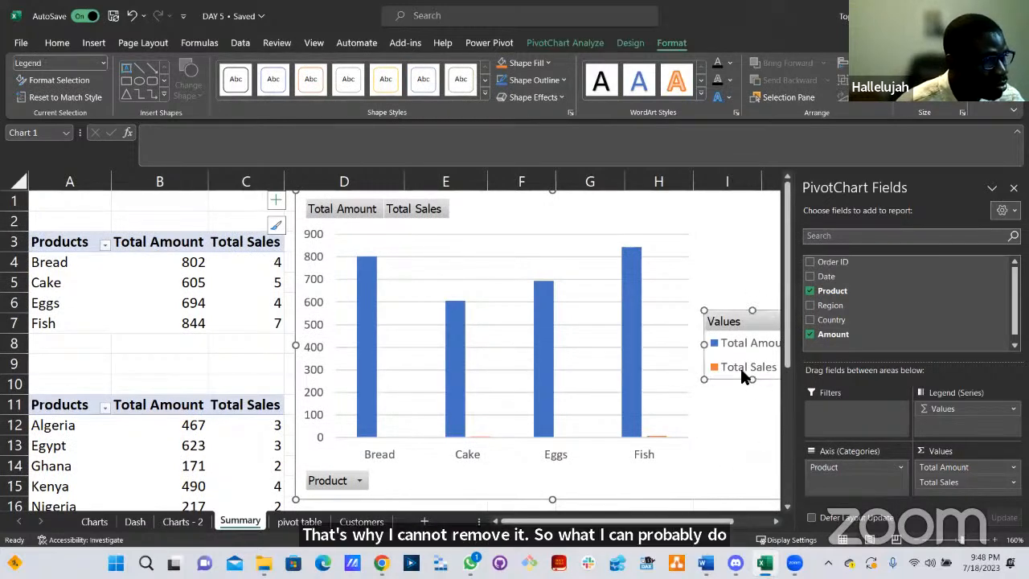
click(746, 455)
double_click(746, 455)
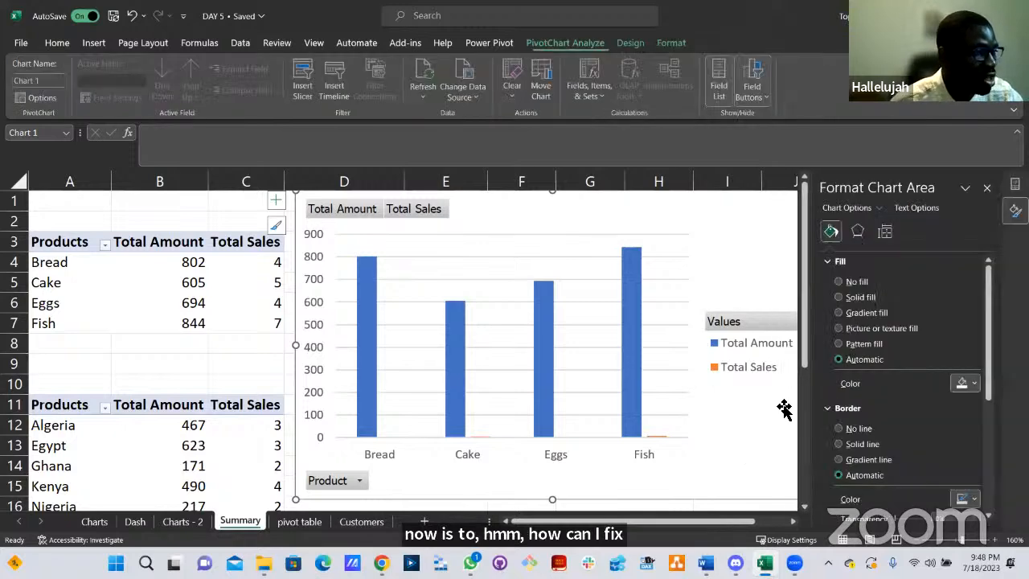
click(986, 188)
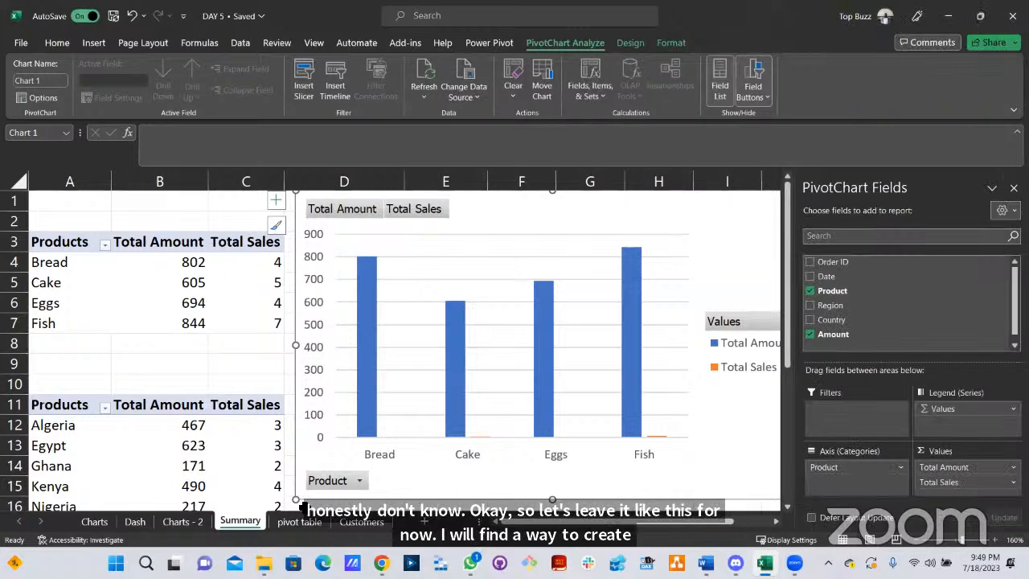
Remove the Total Sales field from the product pivot table and resize its PivotChart to sit across columns C to H.
drag(300, 500, 376, 375)
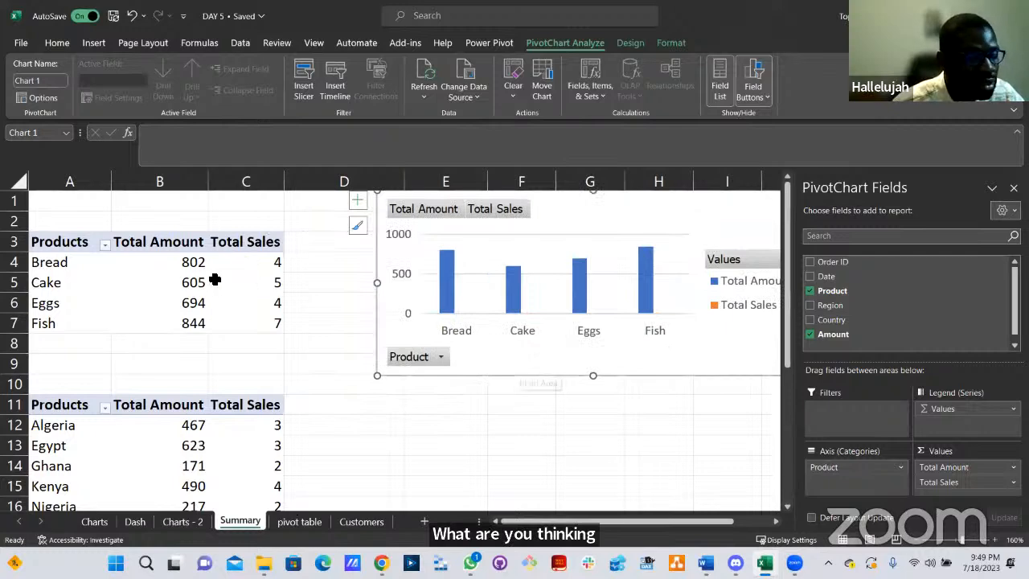
click(173, 262)
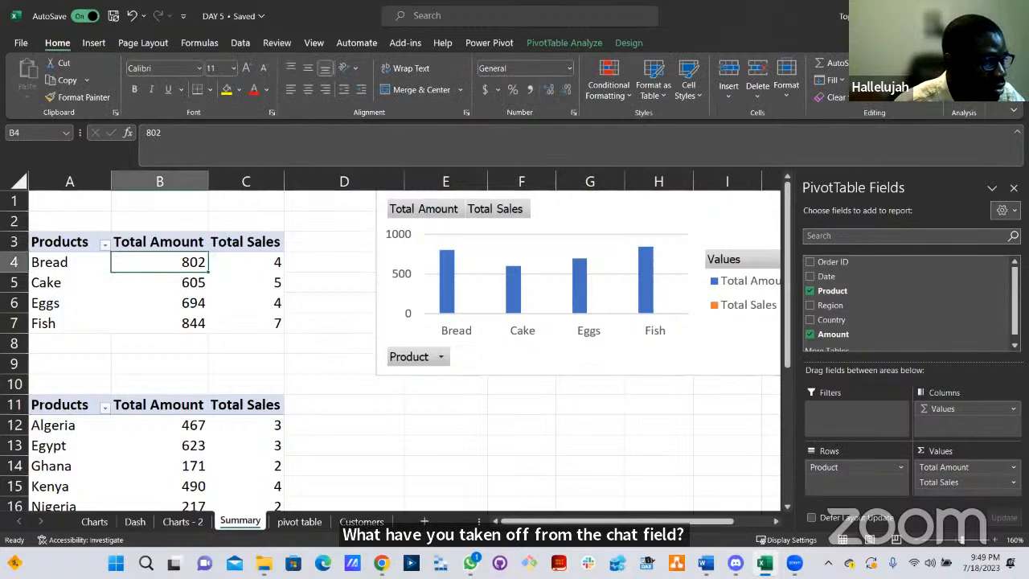
click(1010, 483)
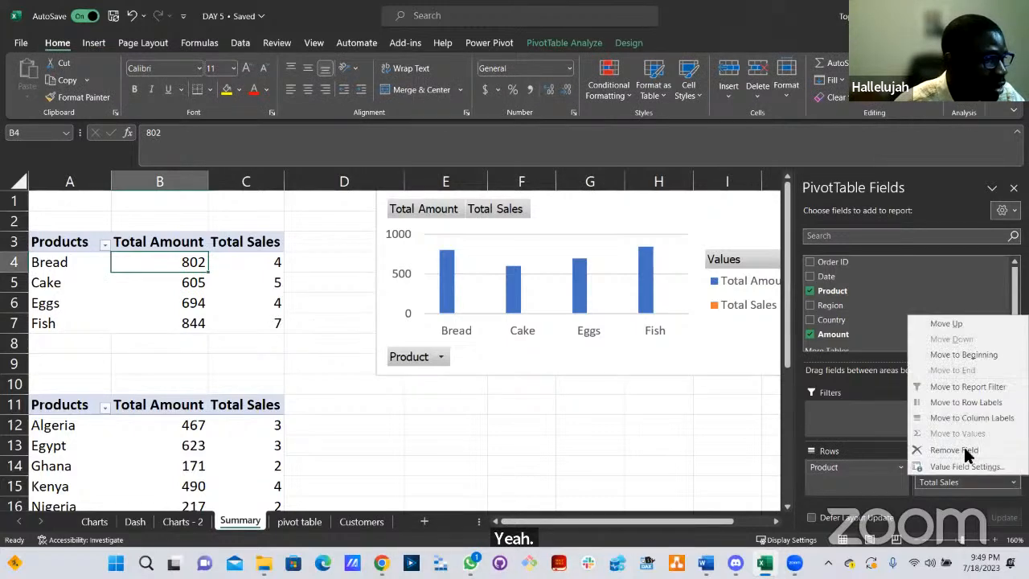
click(964, 452)
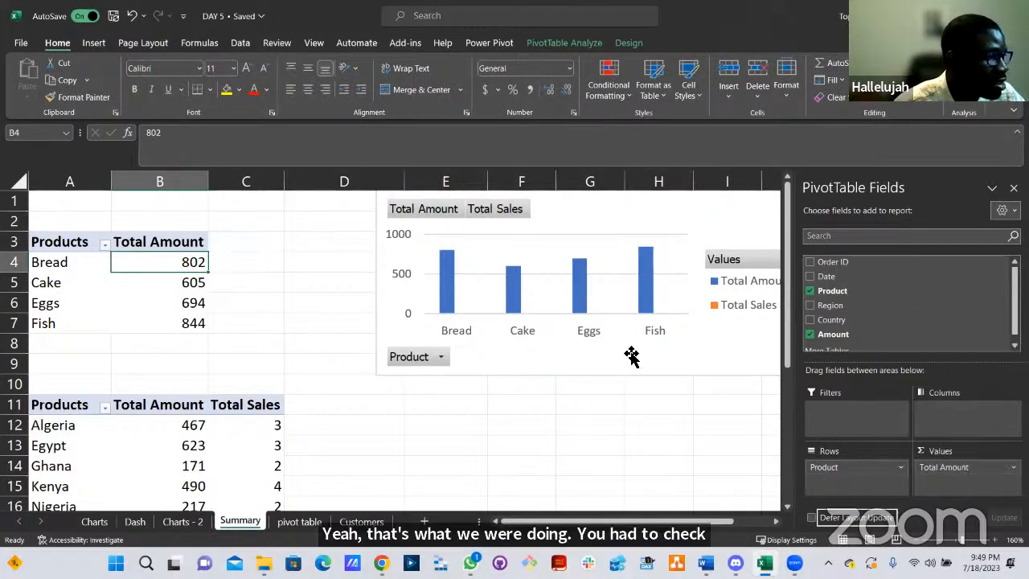
click(673, 218)
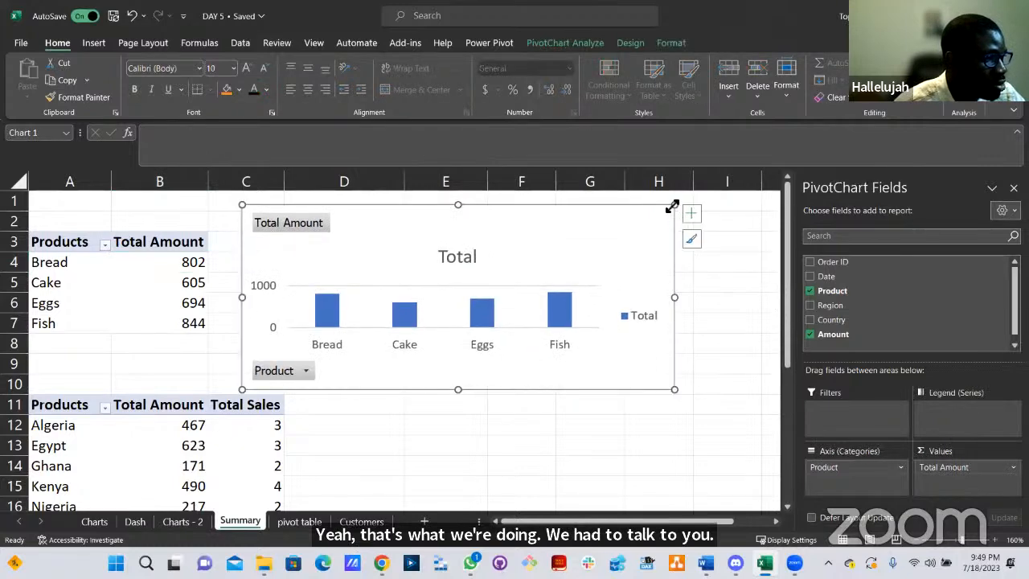
drag(677, 206, 697, 190)
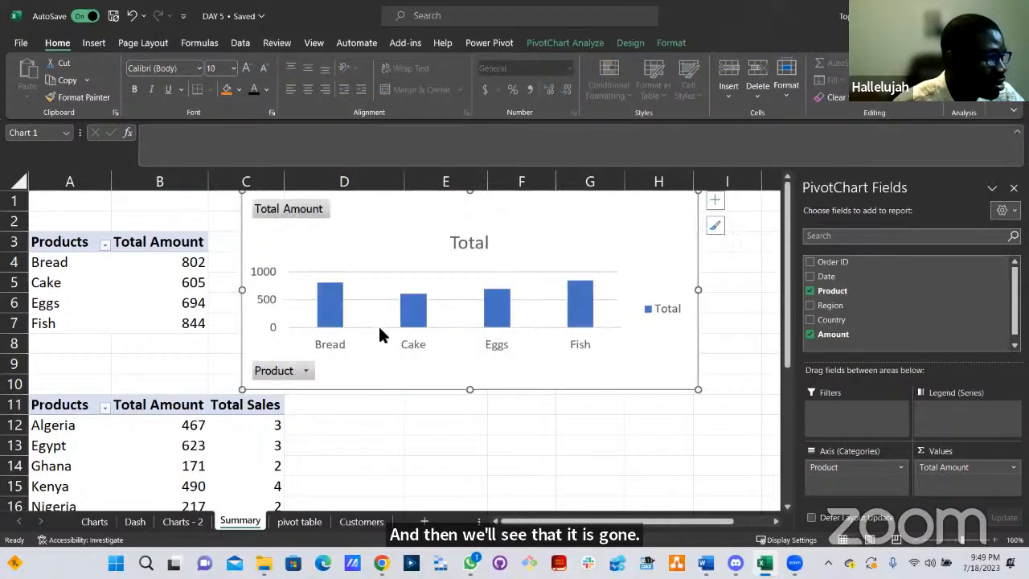
Delete the gridlines and the legend from the product PivotChart and shift the chart slightly away from its table.
key(Delete)
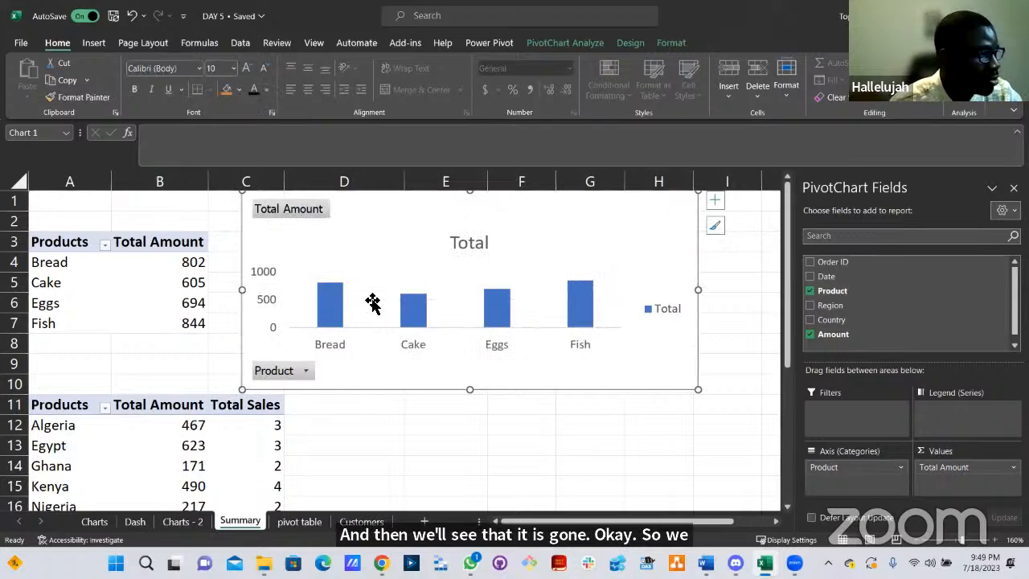
double_click(666, 313)
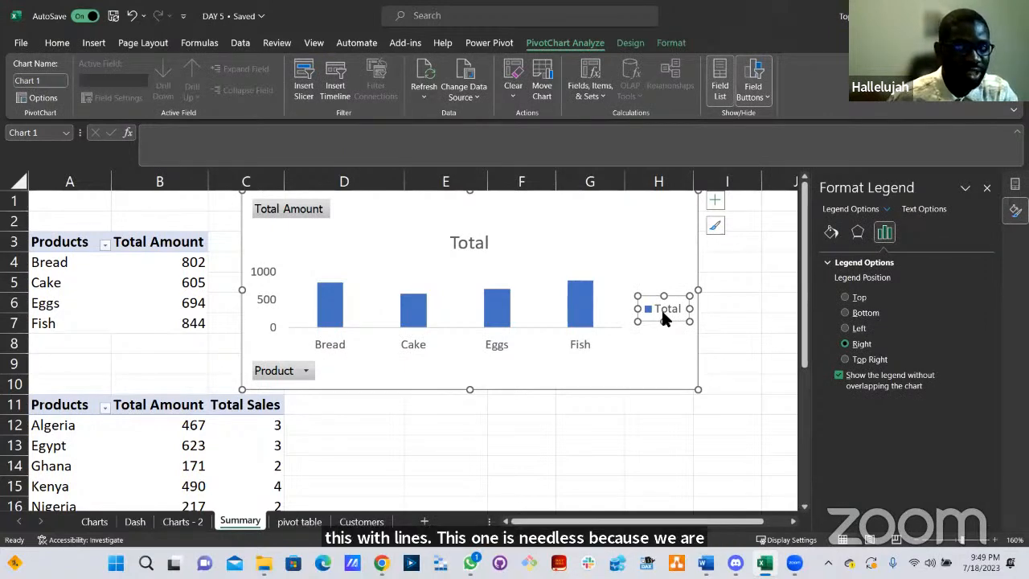
key(Delete)
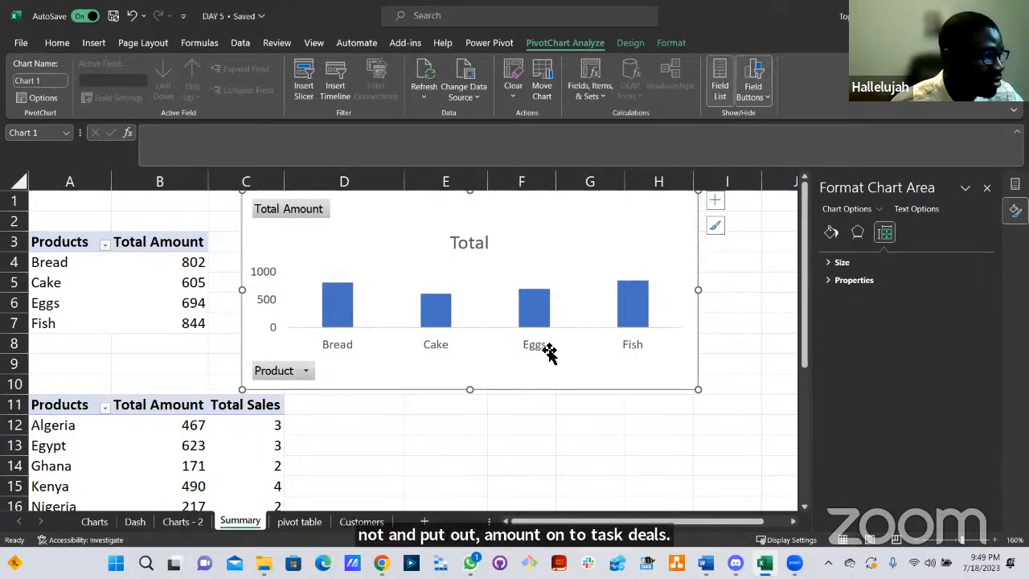
drag(579, 376, 597, 376)
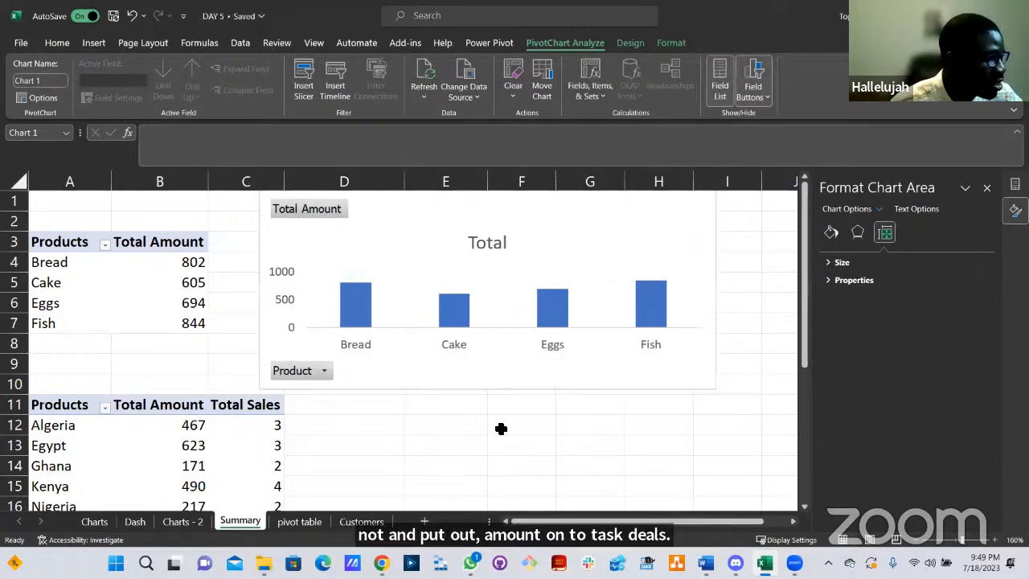
Remove the Total Sales field from the country pivot table at A11, keeping Total Amount by Country.
scroll(461, 436, down, 2)
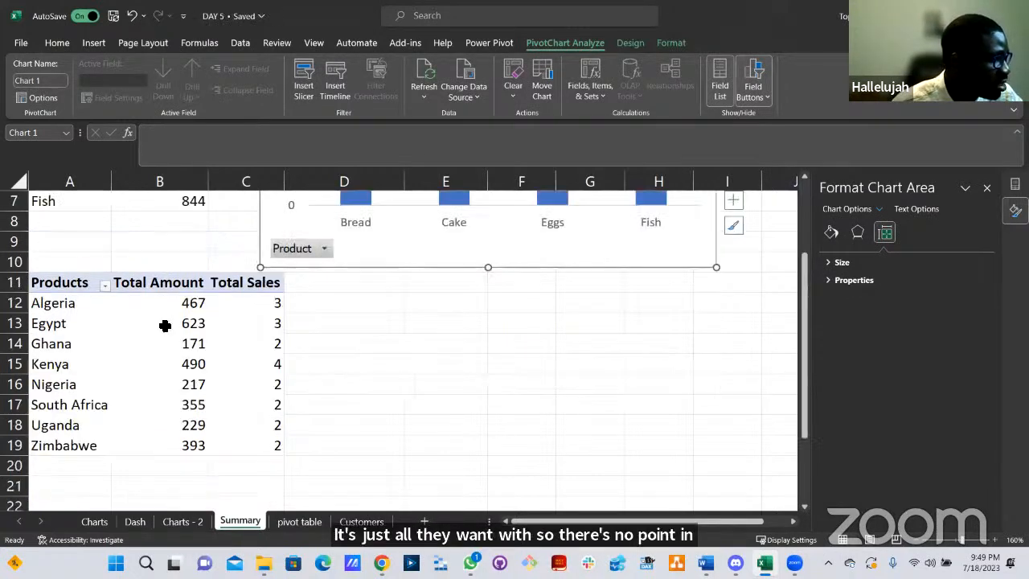
click(71, 303)
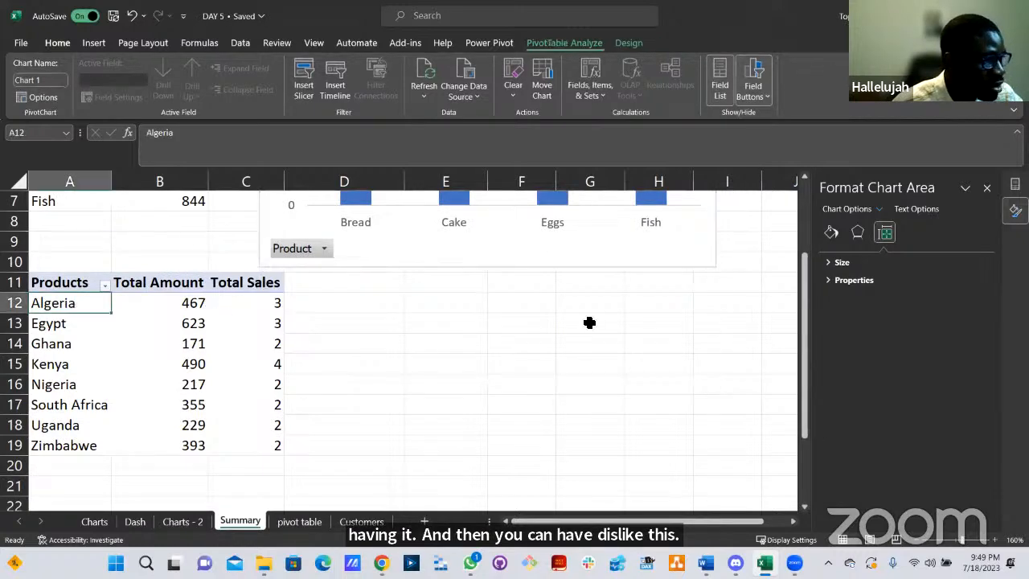
click(986, 189)
click(986, 189)
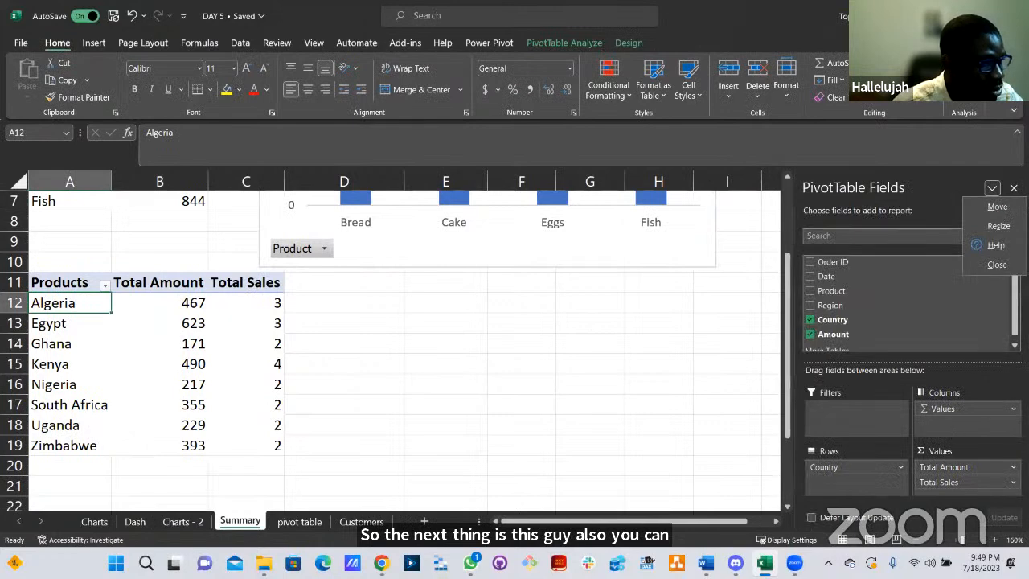
click(982, 482)
click(953, 450)
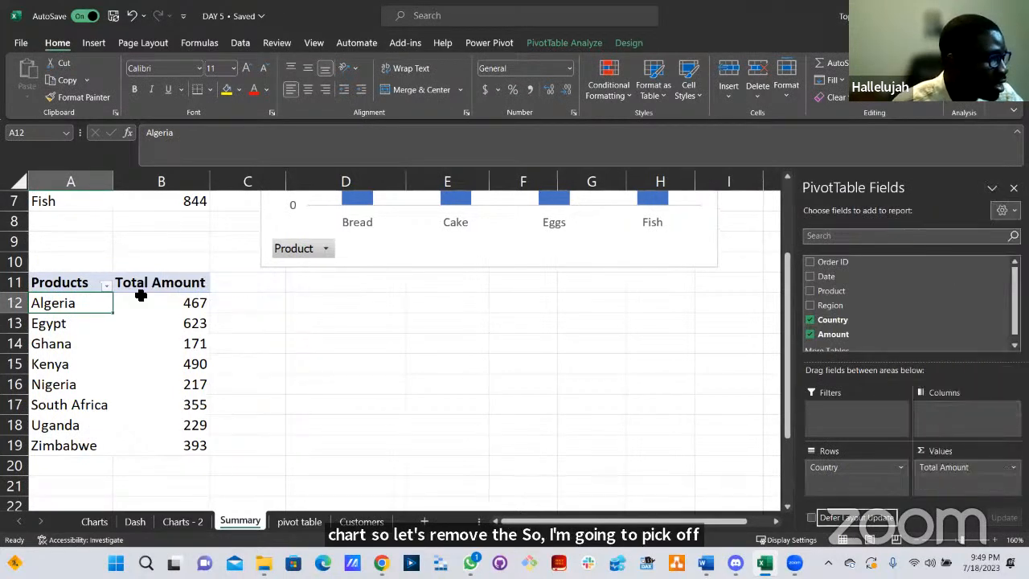
Insert a Clustered Bar PivotChart of Total Amount by Country from the pivot table at A11.
click(556, 42)
click(801, 75)
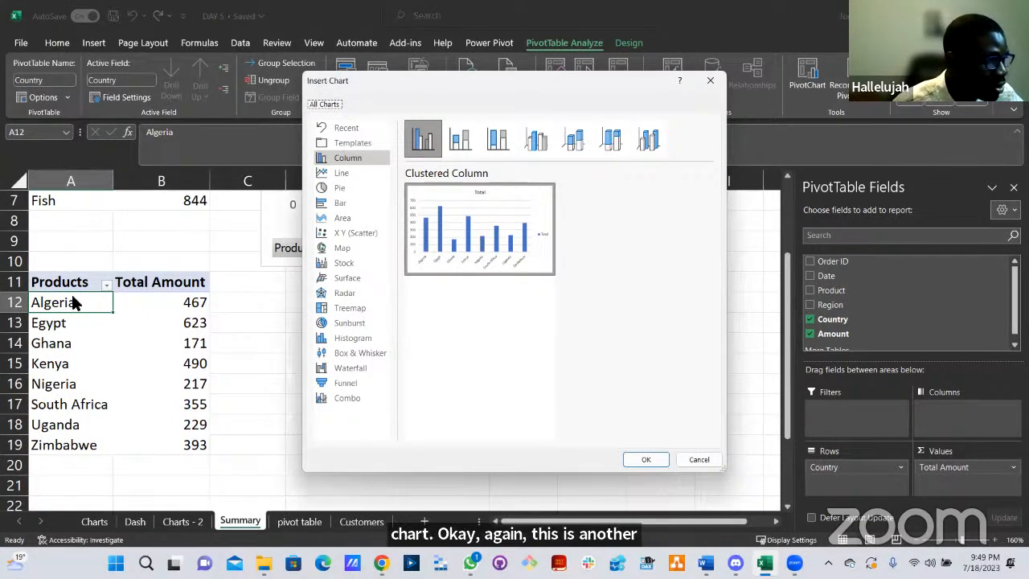
click(347, 249)
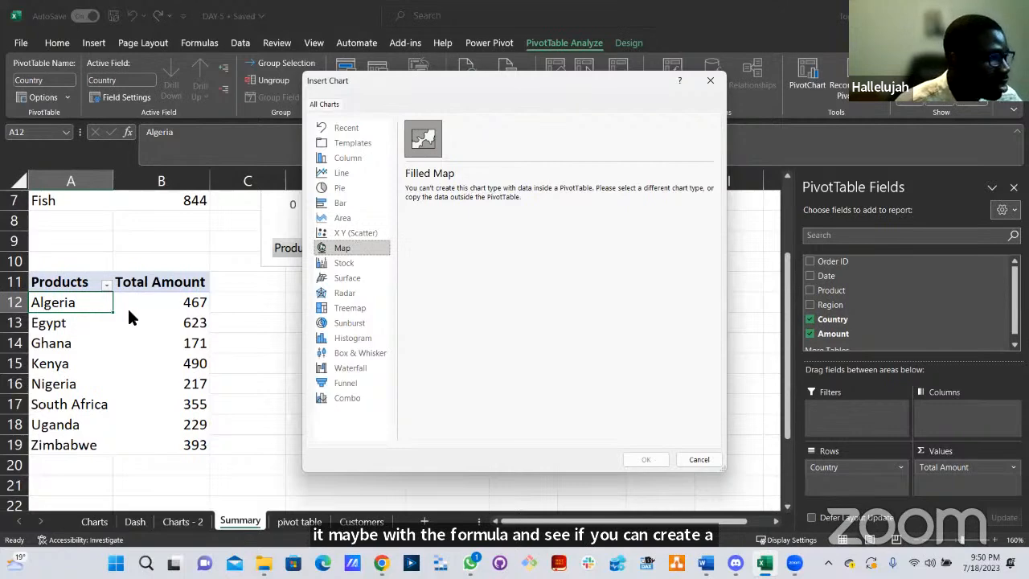
click(343, 174)
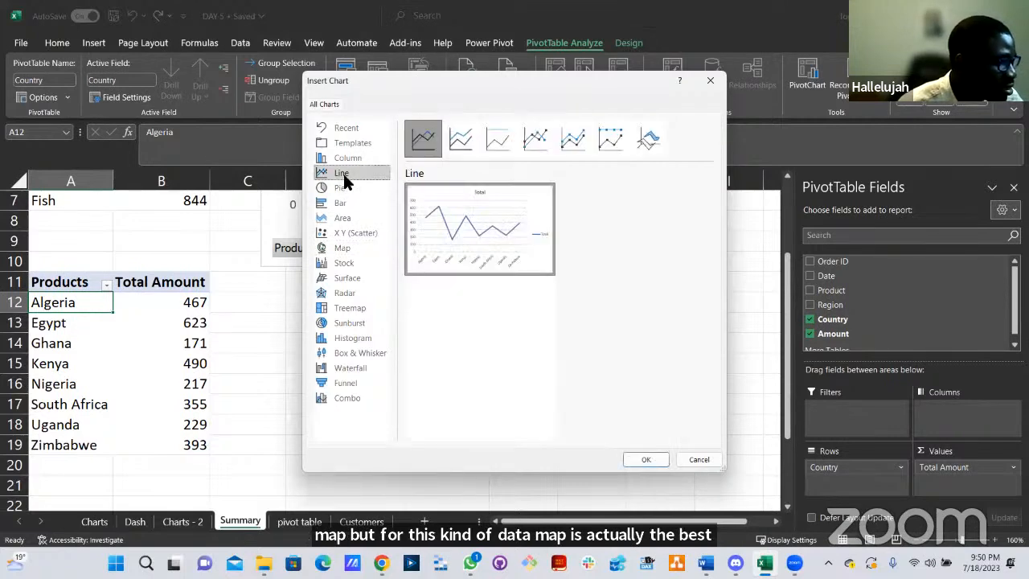
click(355, 159)
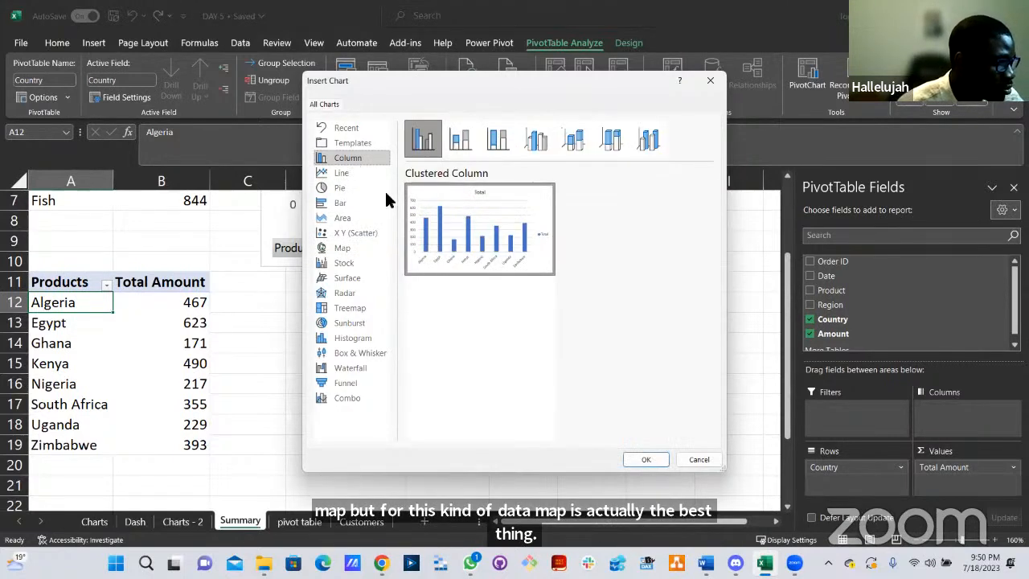
mouse_move(505, 279)
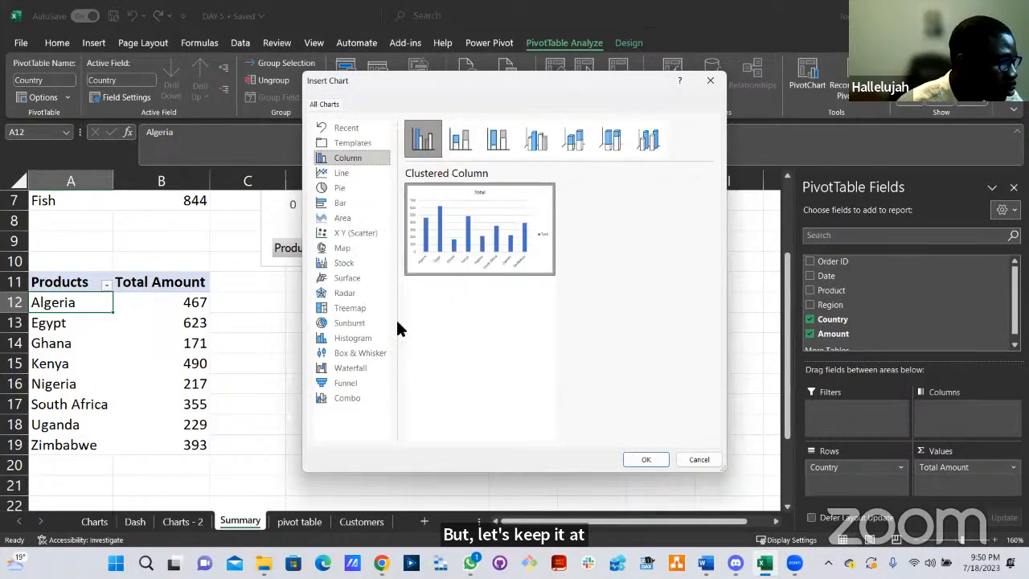
click(340, 204)
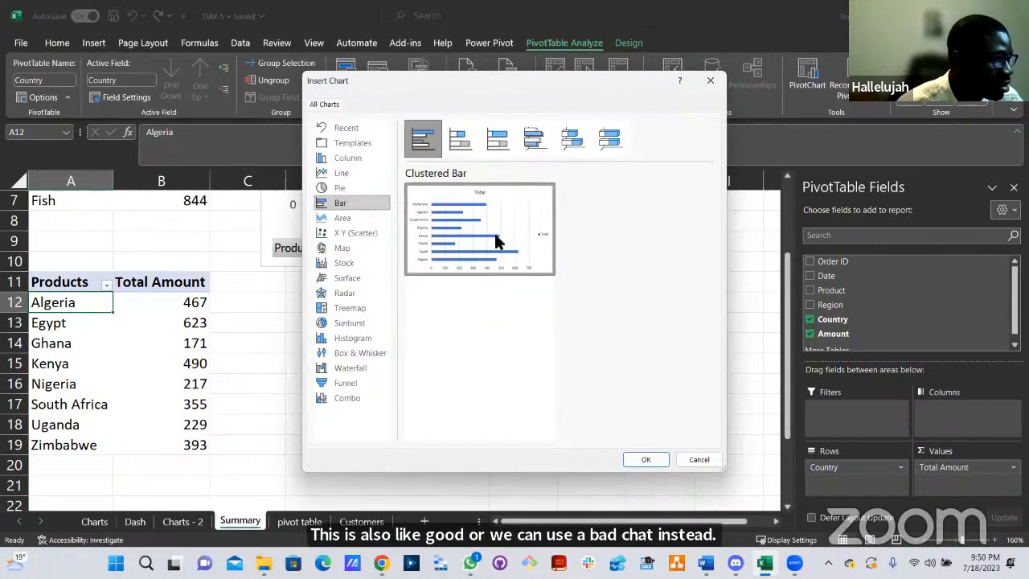
click(646, 459)
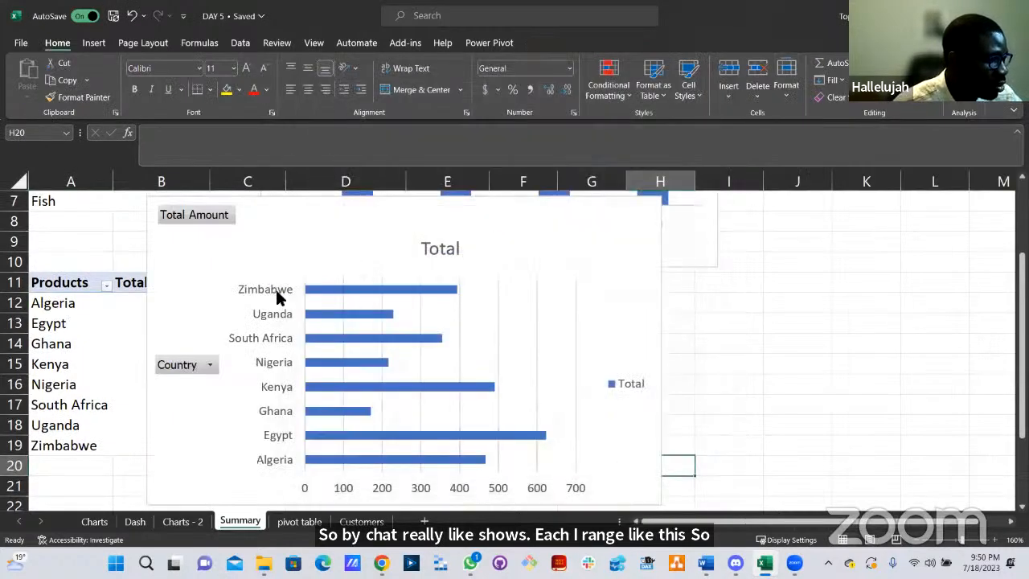
Delete the gridlines from the country PivotChart and resize it to span columns B to G.
click(532, 320)
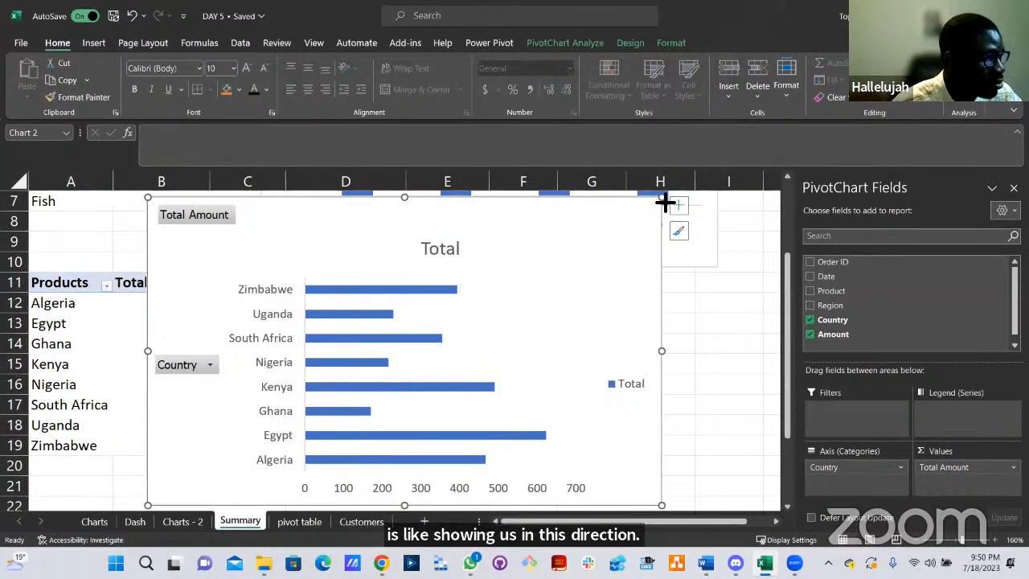
click(528, 272)
drag(527, 271, 563, 271)
scroll(556, 282, down, 2)
scroll(200, 375, down, 1)
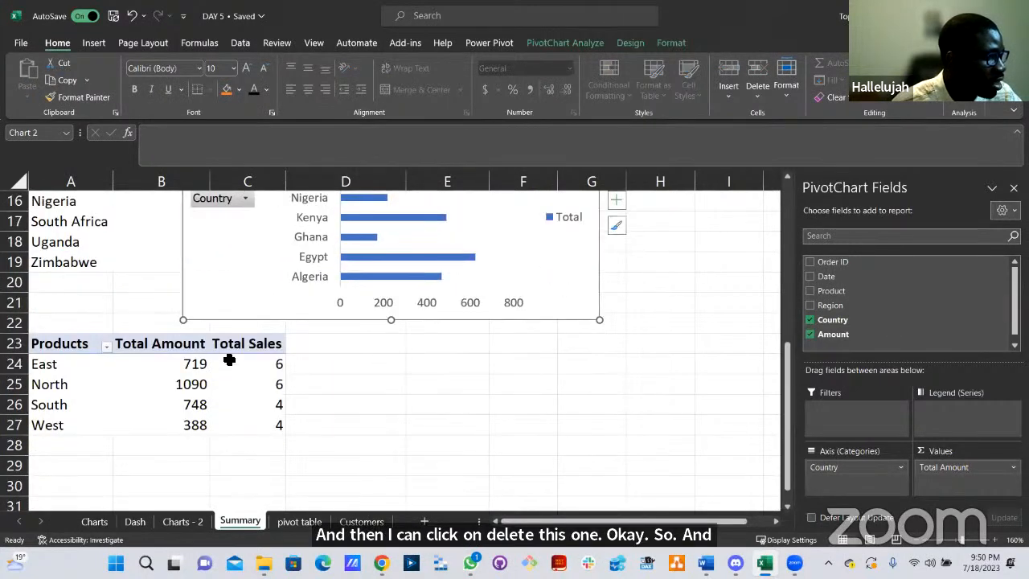
Remove the Total Sales field from the region pivot table at A23.
click(230, 359)
click(956, 484)
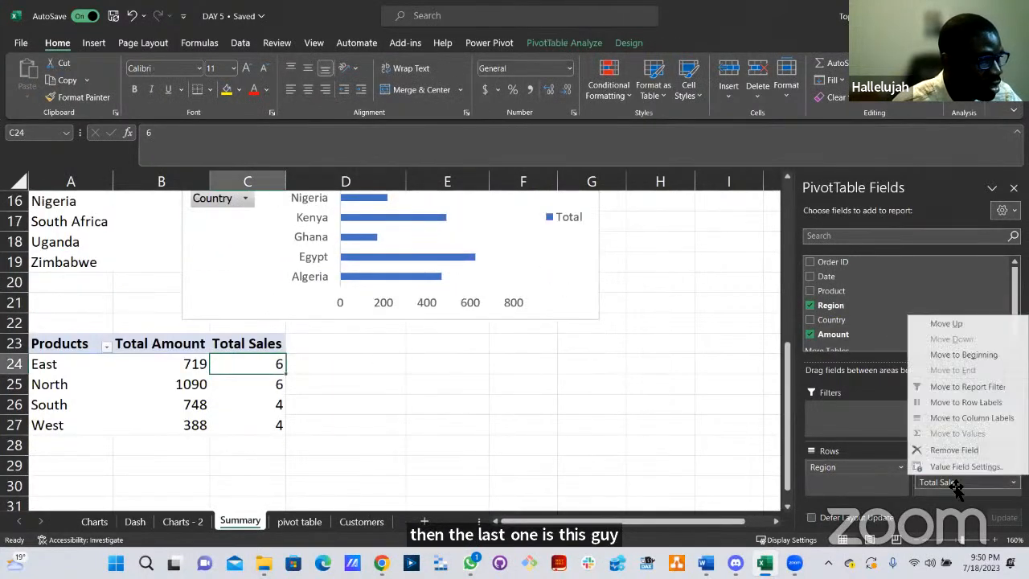
click(956, 450)
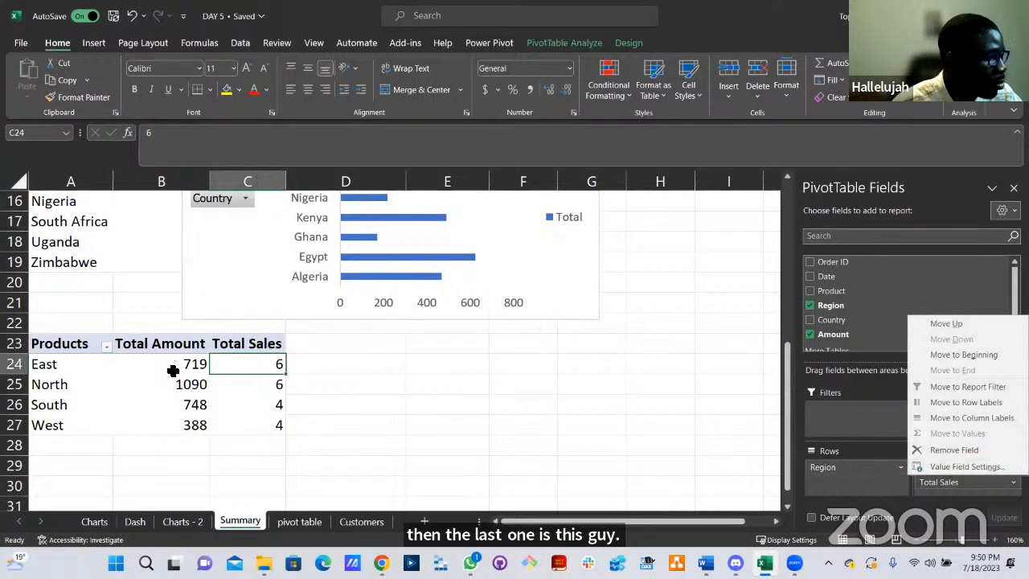
Insert a Clustered Column PivotChart of Total Amount by Region from the pivot table at A23.
click(569, 45)
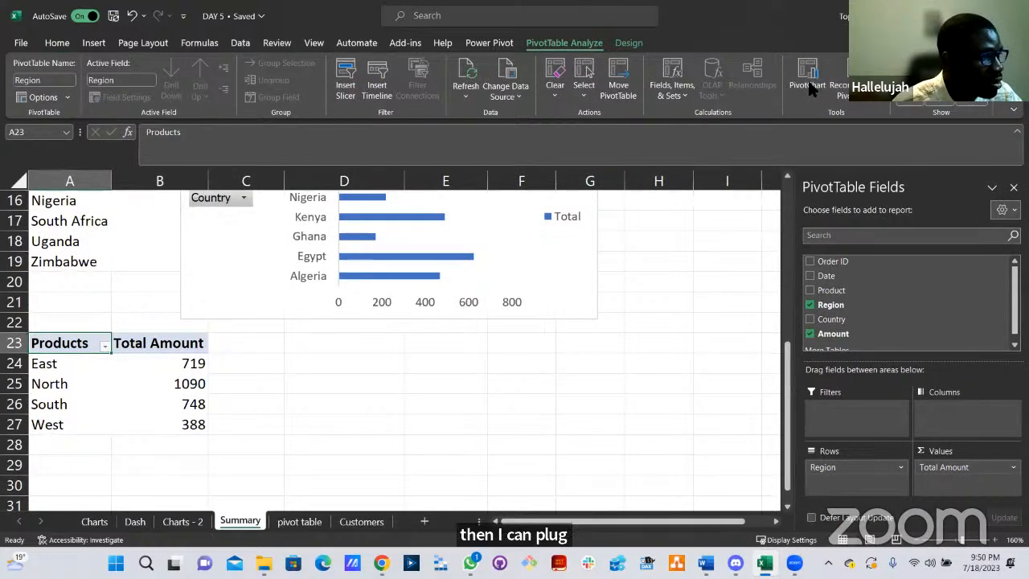
click(807, 77)
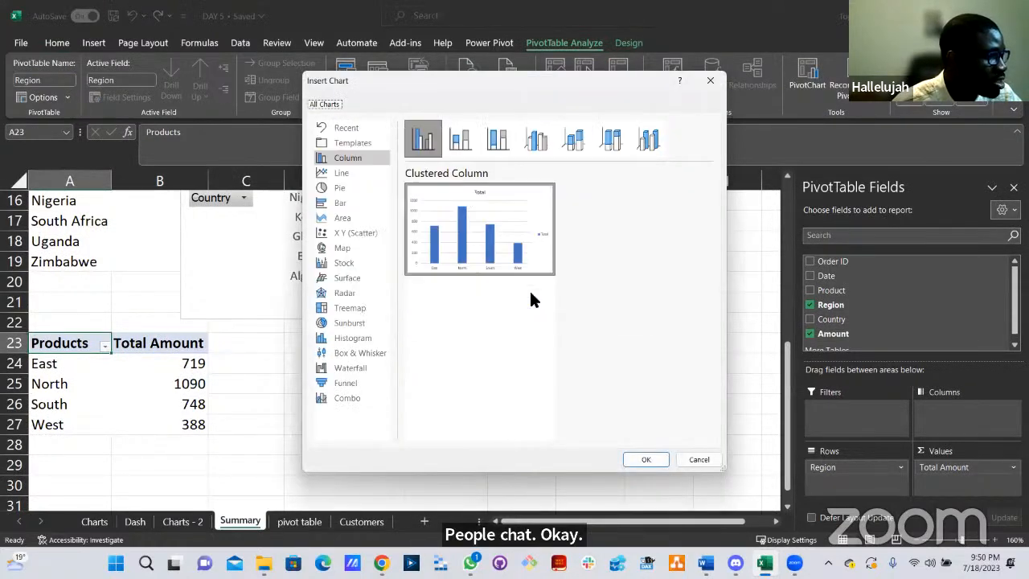
click(647, 462)
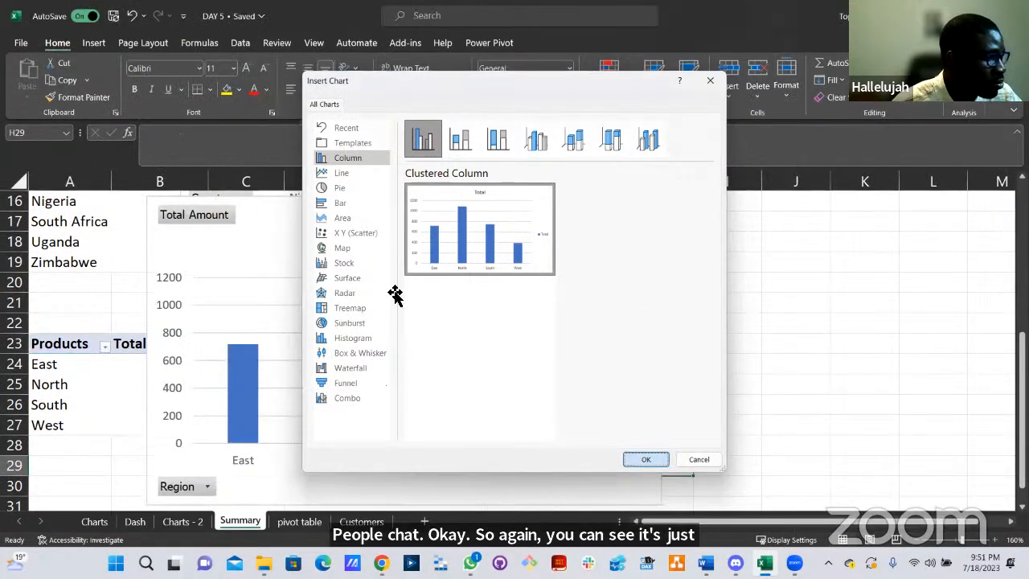
Delete the region PivotChart's gridlines, shrink the chart and place it beside its table, below the country chart.
click(417, 311)
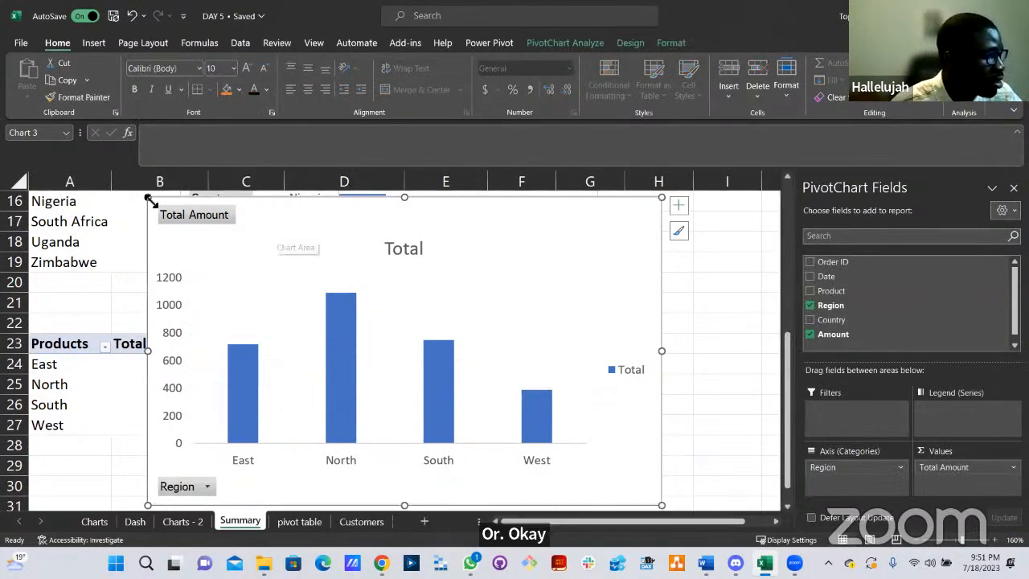
drag(299, 278, 291, 276)
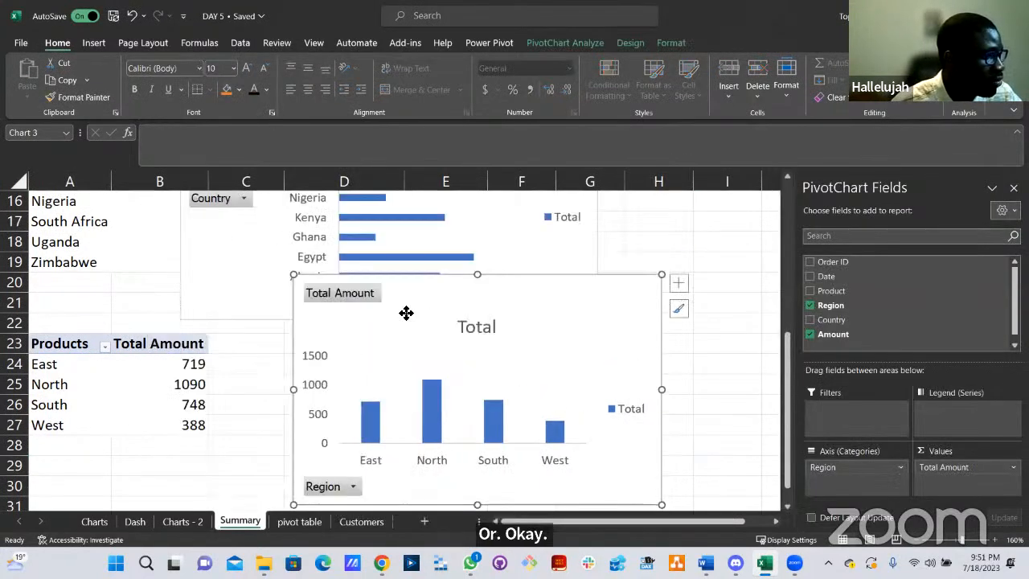
drag(426, 303, 368, 344)
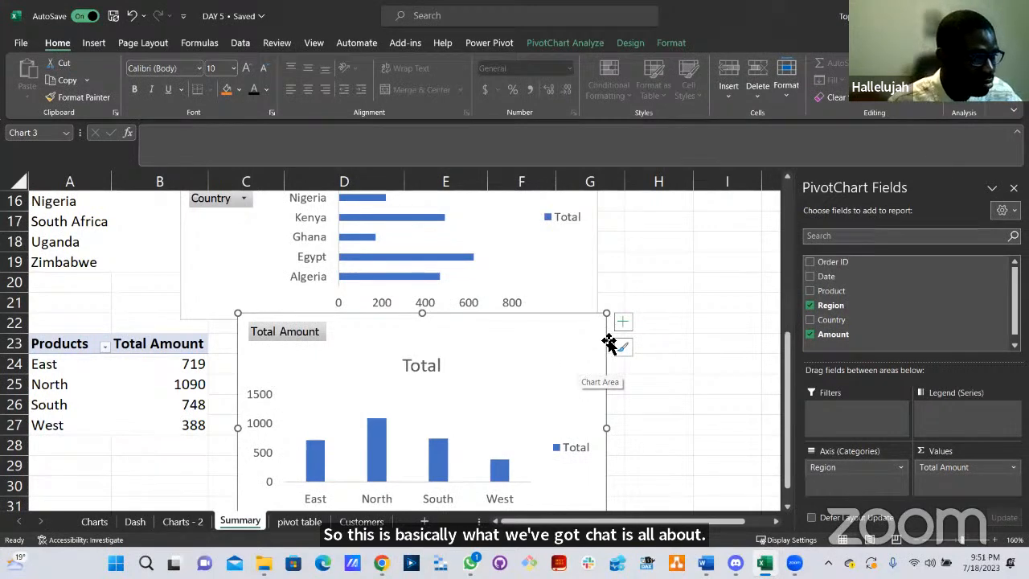
scroll(646, 356, up, 5)
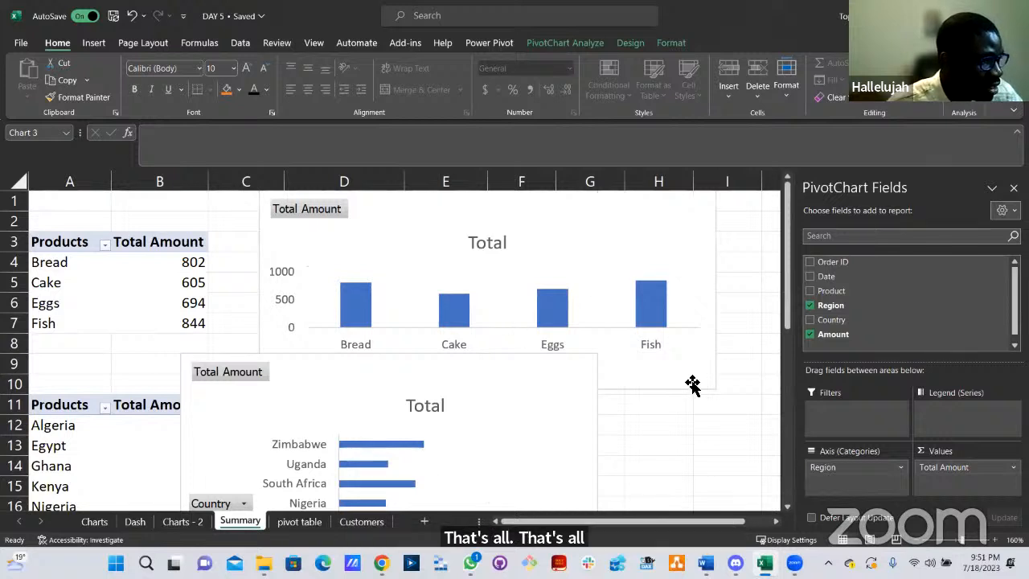
click(683, 355)
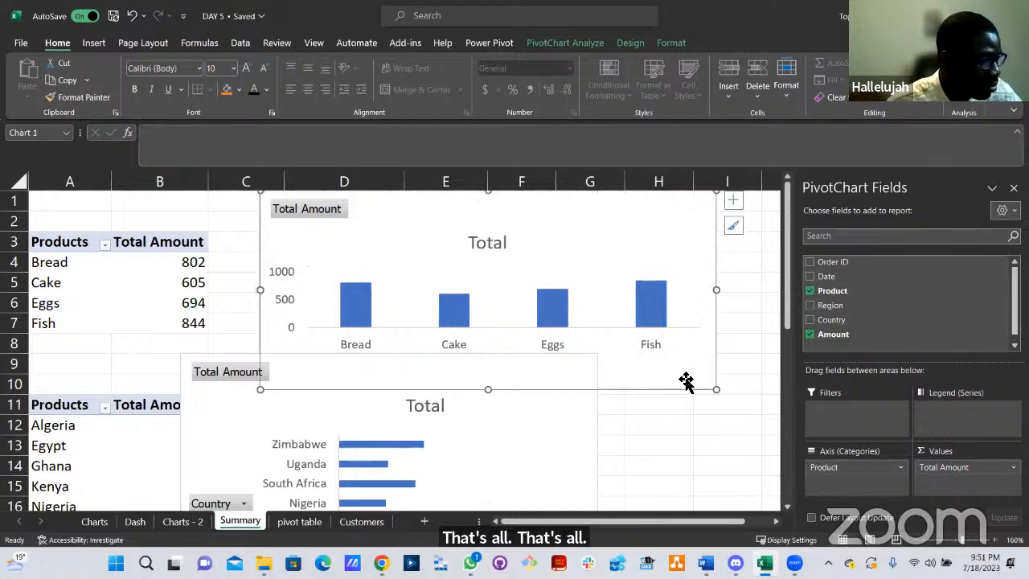
Add a new worksheet after Summary and try to rename it Dash.
click(423, 522)
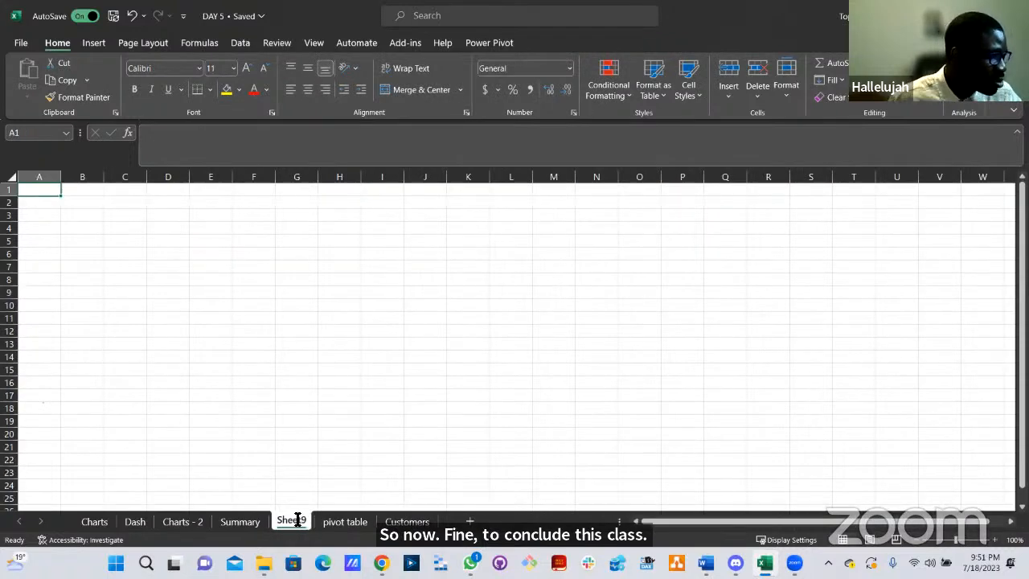
double_click(294, 521)
text(Dash)
key(Return)
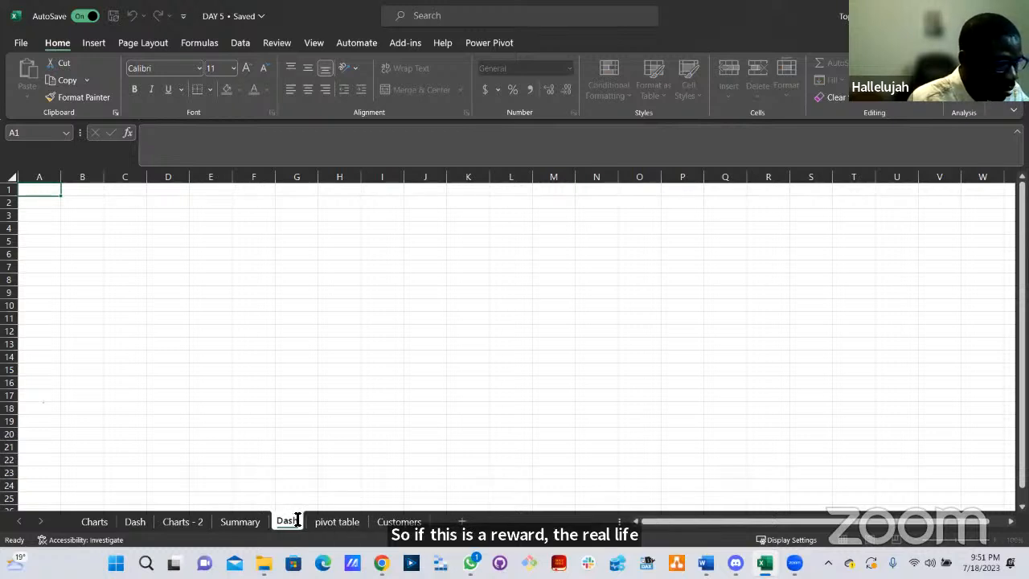
key(Escape)
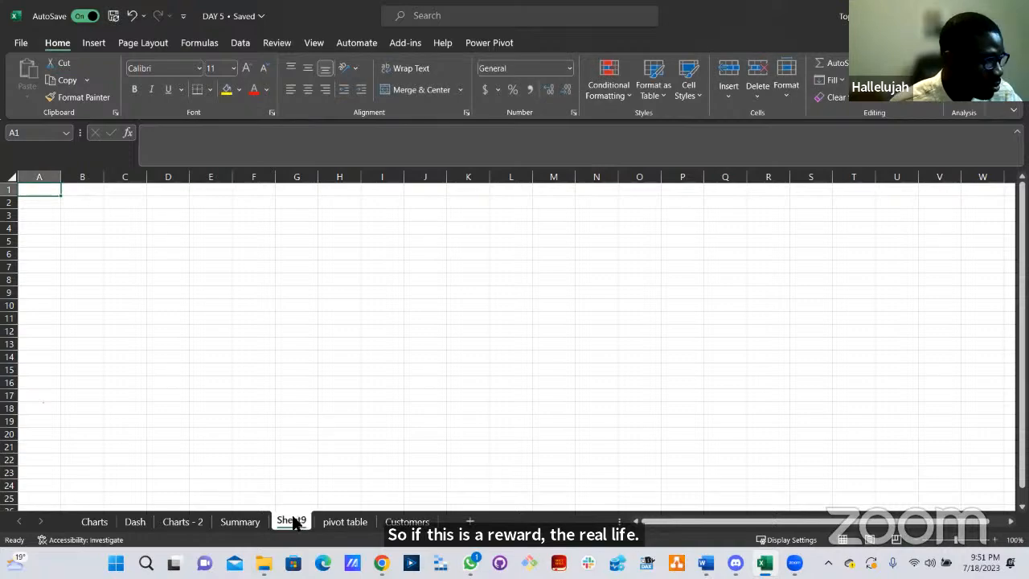
click(247, 524)
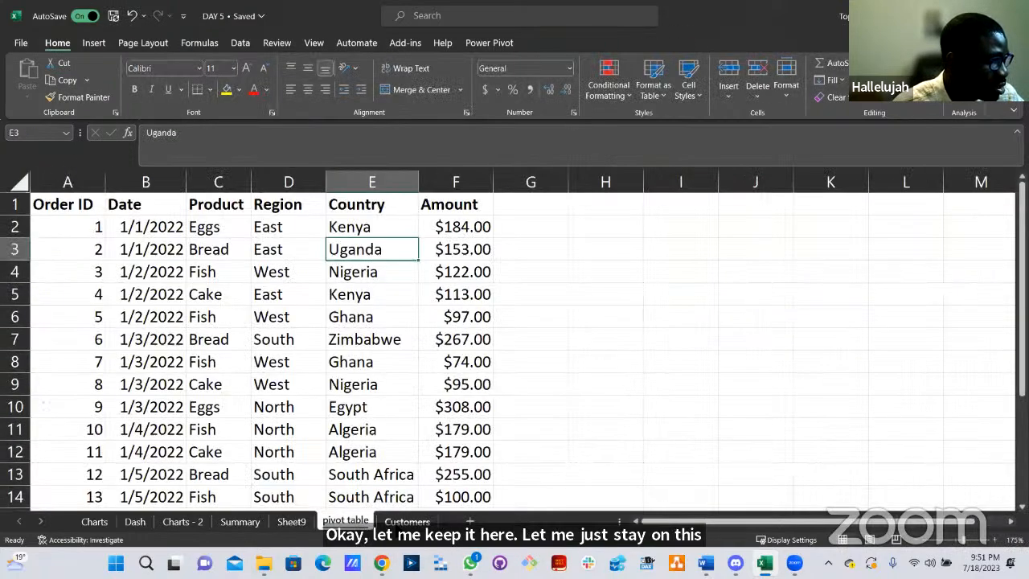
click(396, 526)
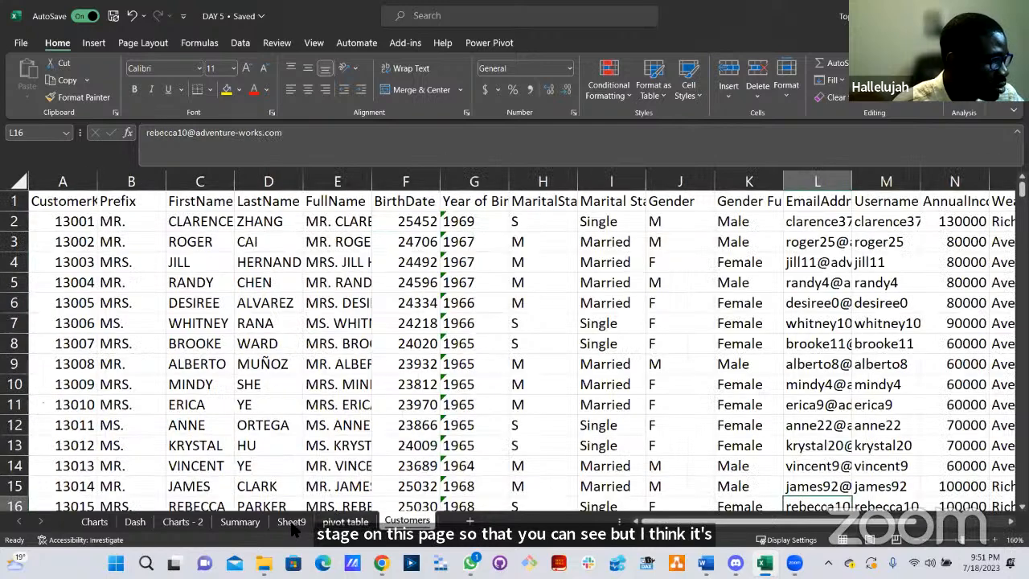
click(291, 522)
Copy the product, country and region PivotCharts together from the Summary sheet and paste them at cell C2 of Sheet9.
click(247, 527)
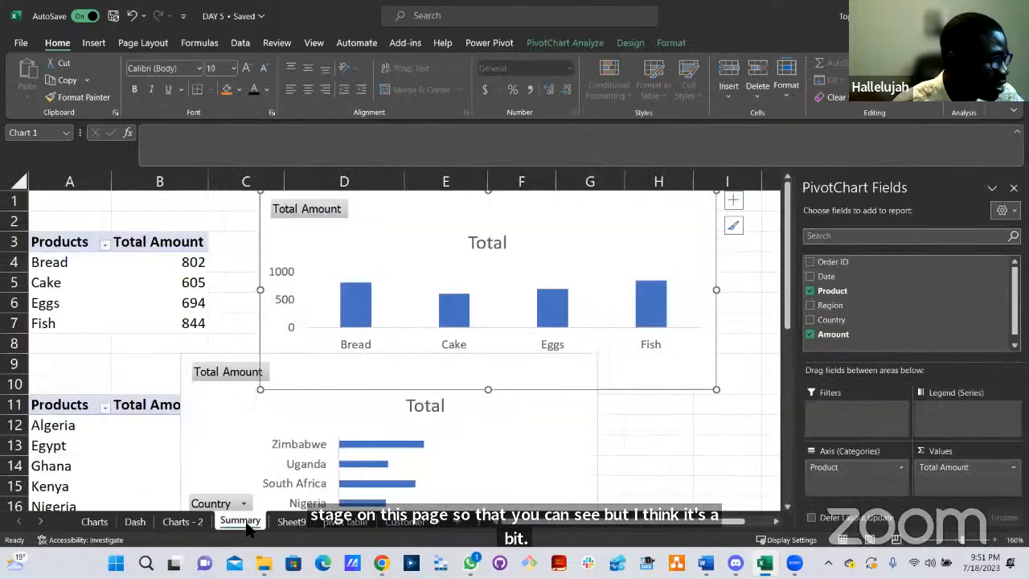
ctrl+click(577, 414)
scroll(629, 422, down, 1)
scroll(629, 422, down, 3)
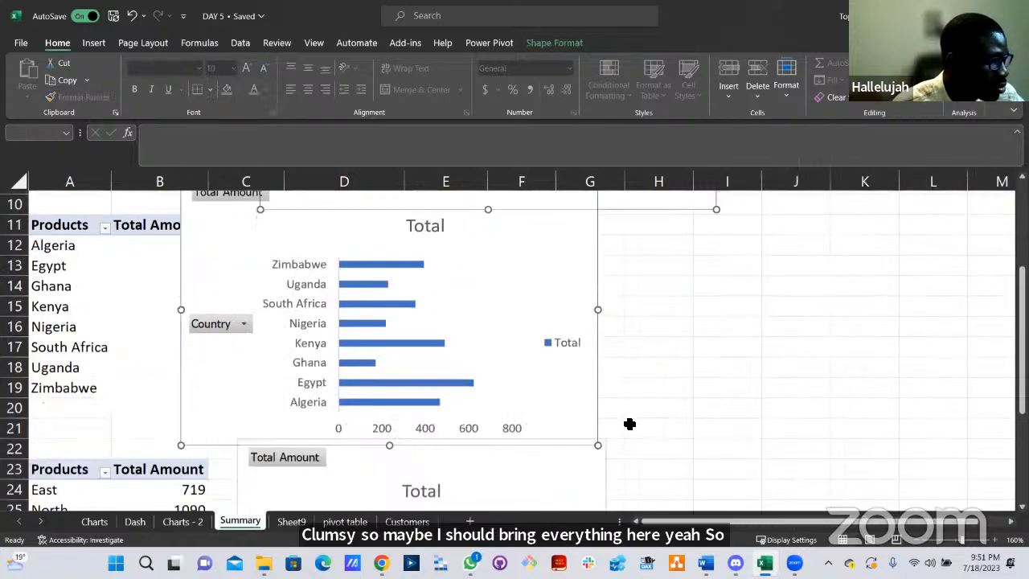
scroll(626, 423, down, 3)
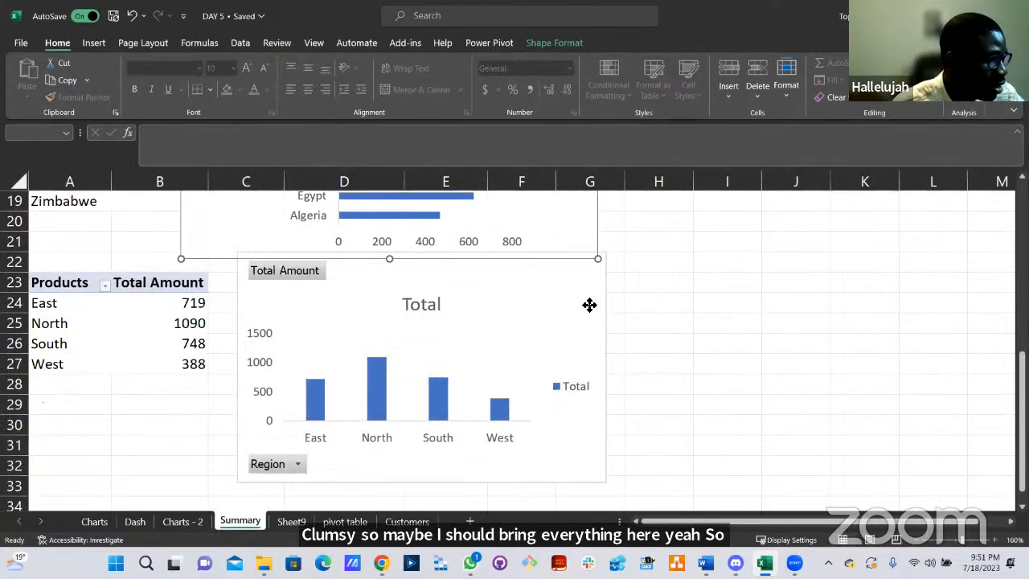
ctrl+click(589, 306)
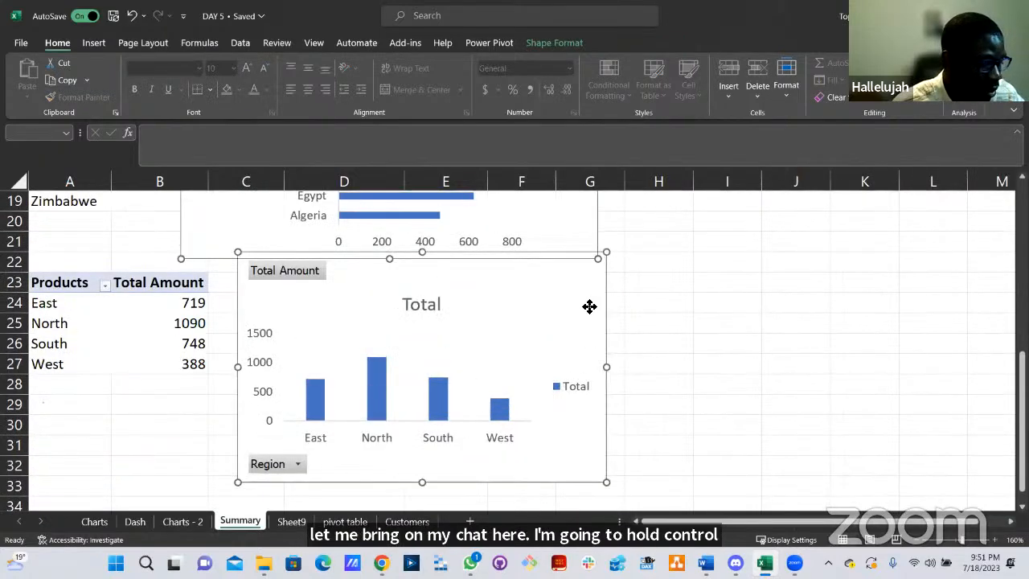
click(289, 521)
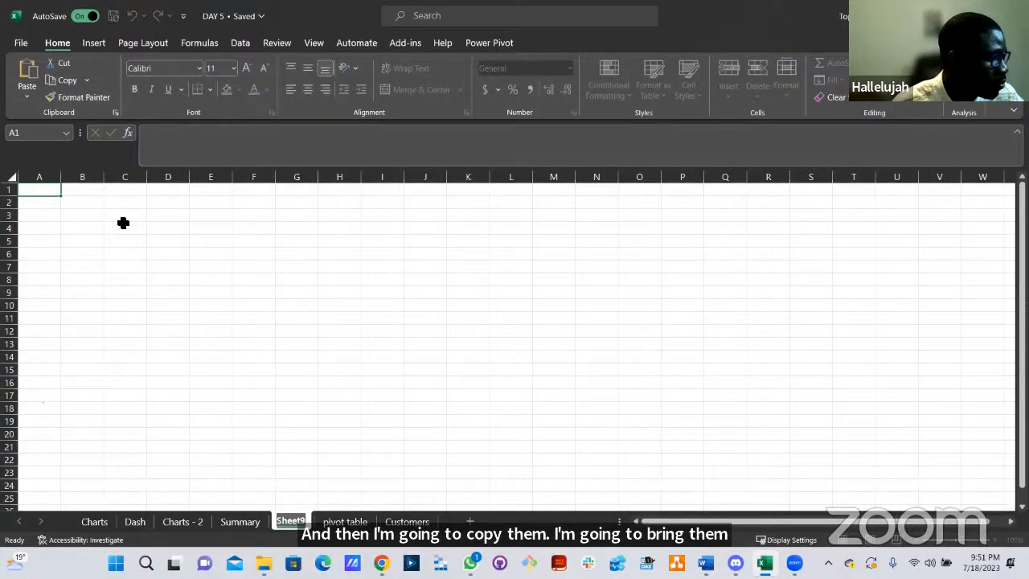
click(122, 204)
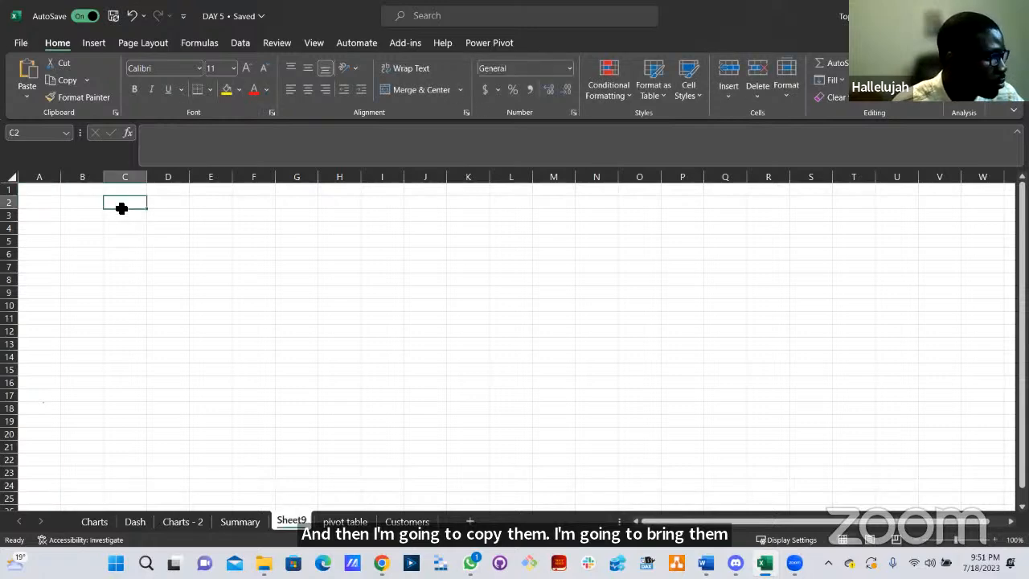
key(ctrl+v)
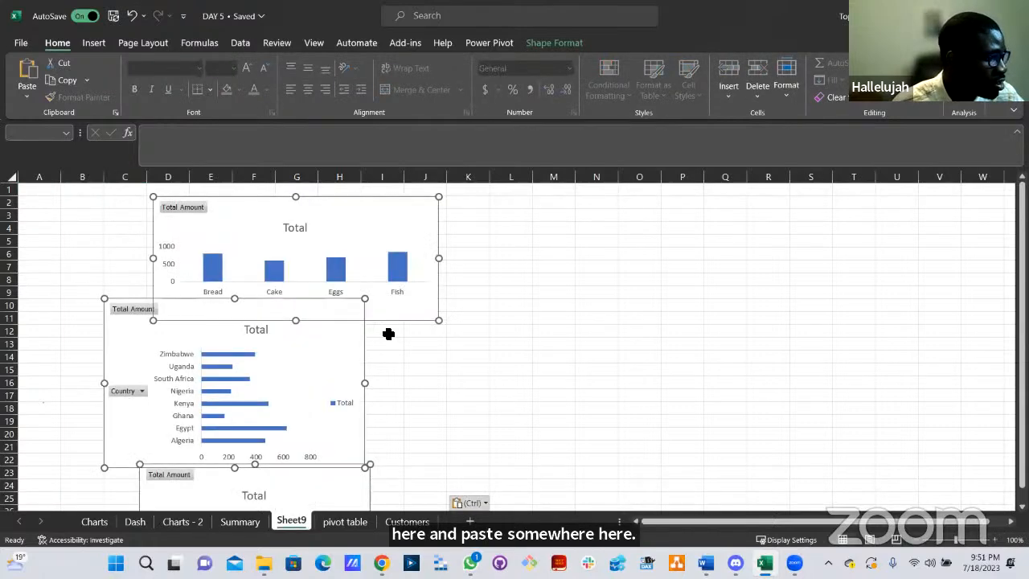
Arrange the pasted charts on Sheet9 without overlap: product chart near A1, country chart beside it, region chart beneath the product chart.
click(505, 322)
drag(417, 306, 288, 293)
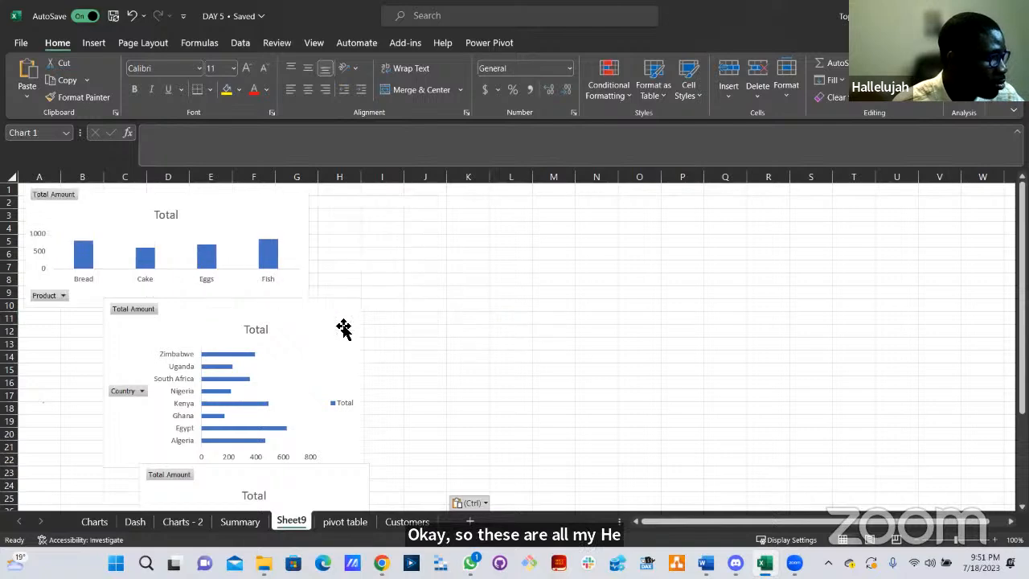
drag(354, 323, 595, 219)
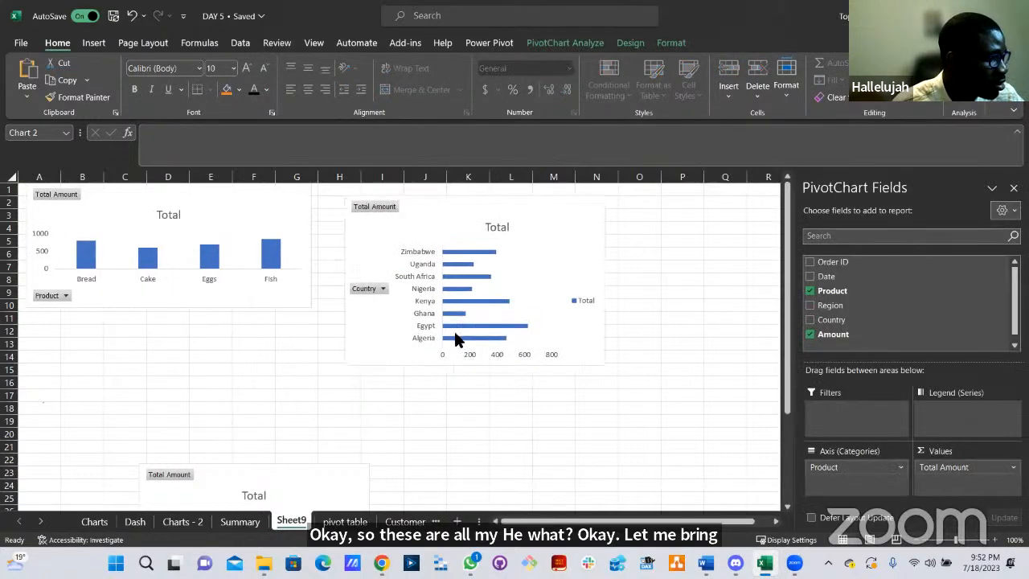
drag(279, 465, 226, 341)
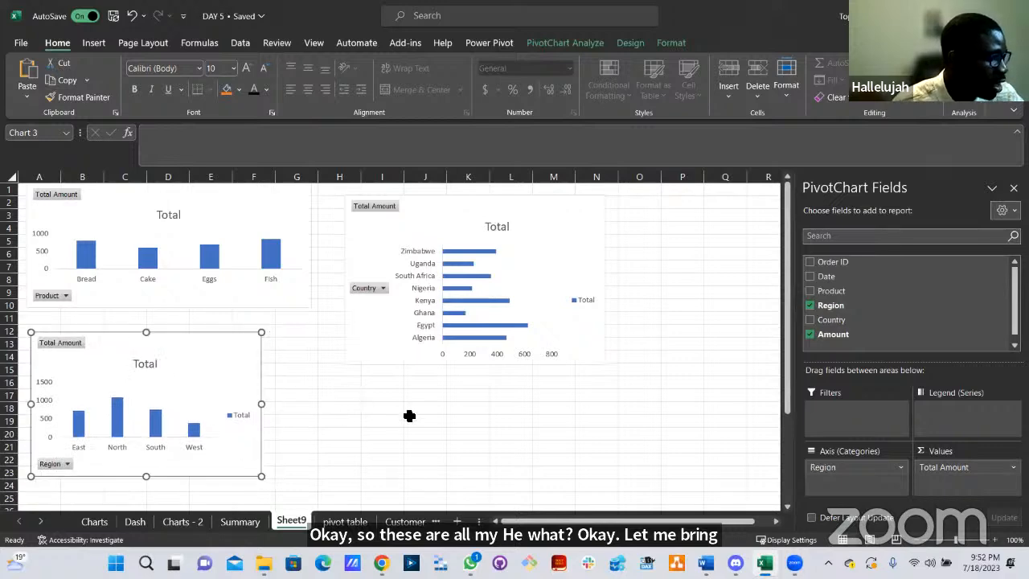
scroll(409, 415, up, 1)
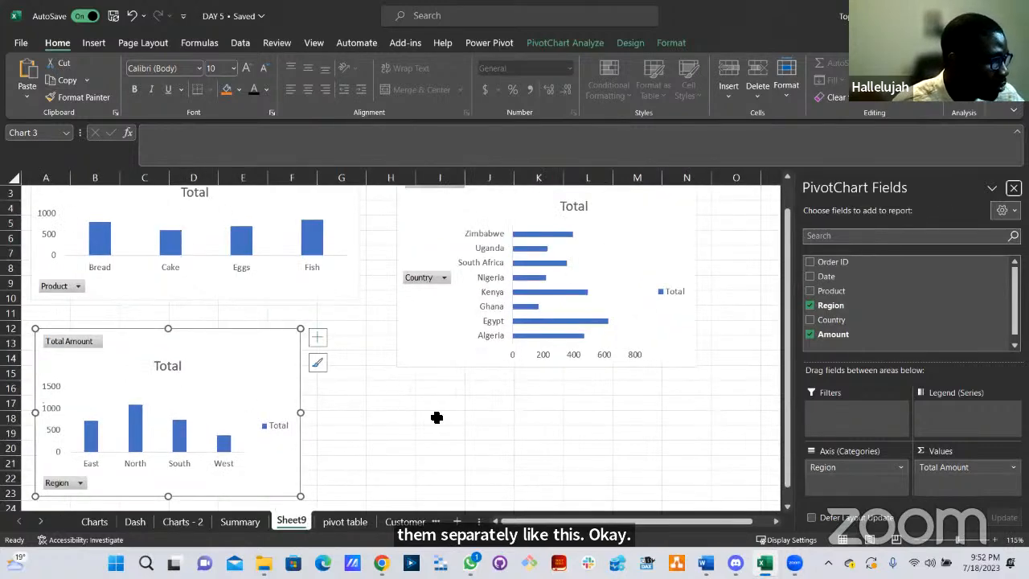
click(341, 464)
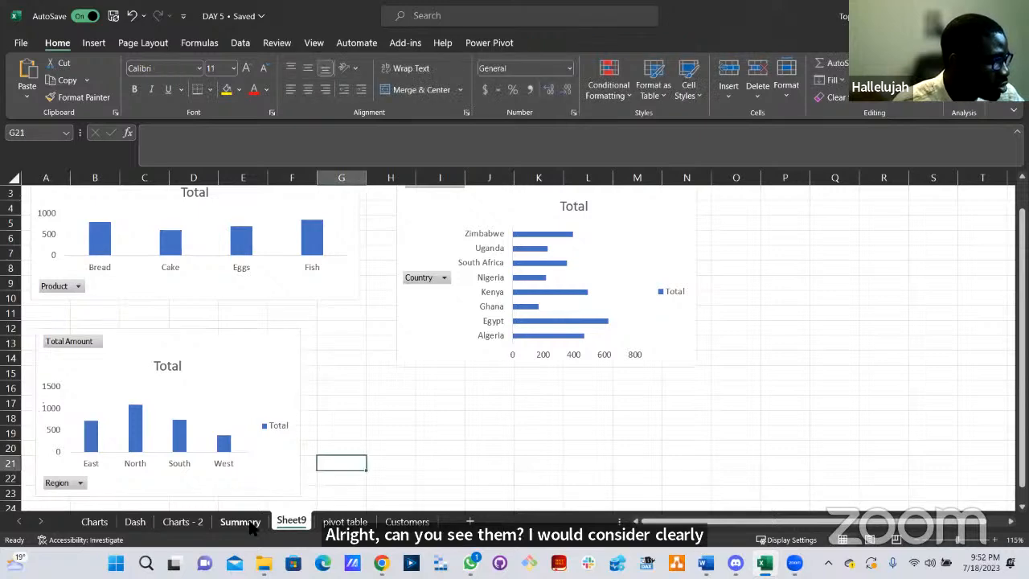
Insert a Region slicer for the product pivot table on the Summary sheet.
click(251, 524)
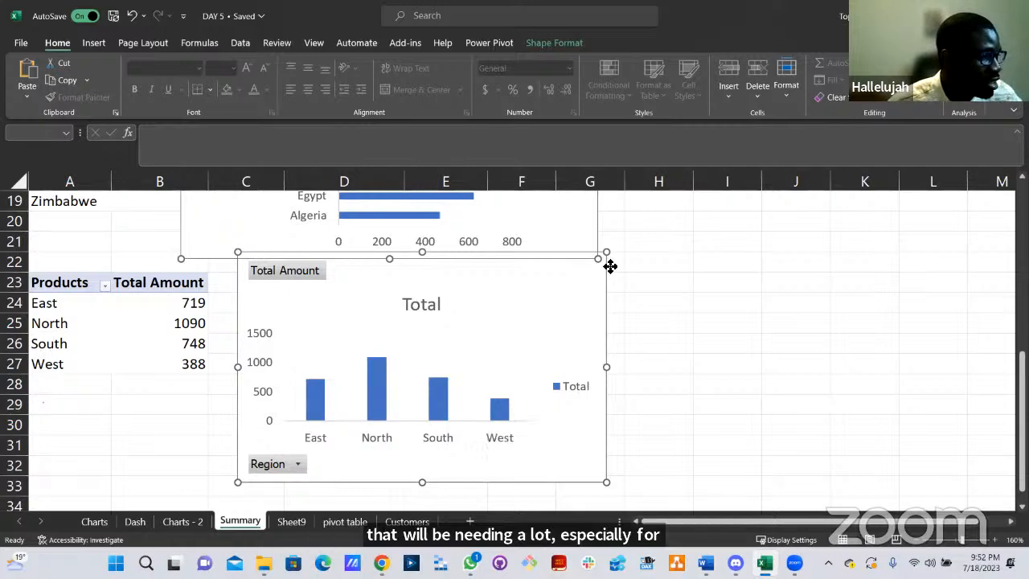
scroll(787, 298, up, 6)
click(780, 304)
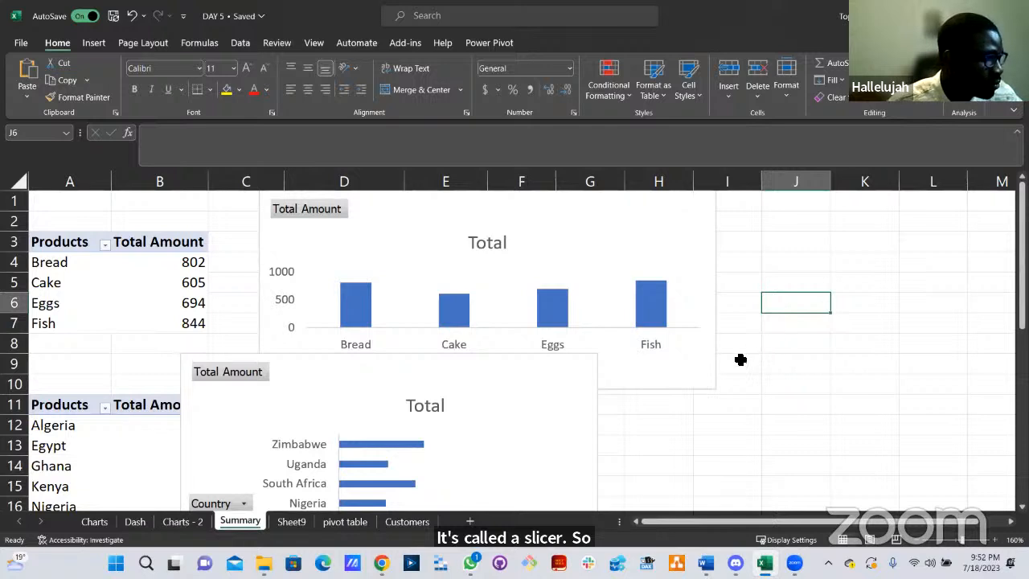
click(657, 372)
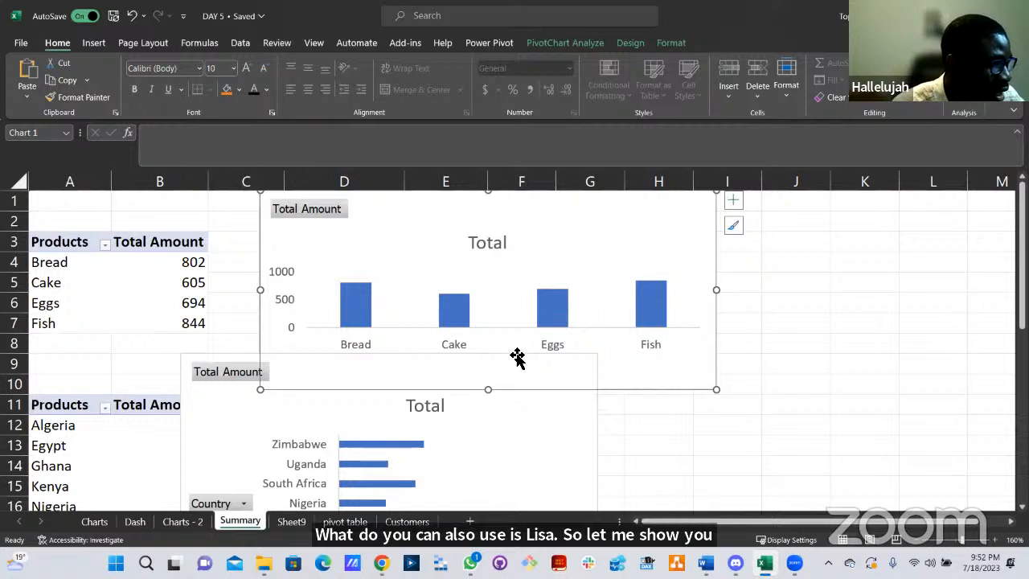
click(201, 299)
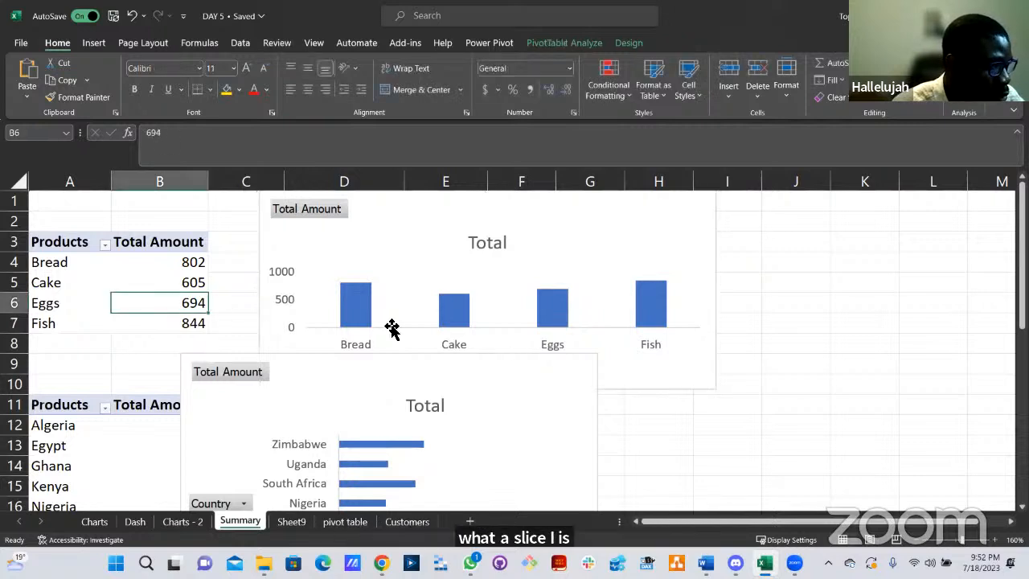
click(564, 45)
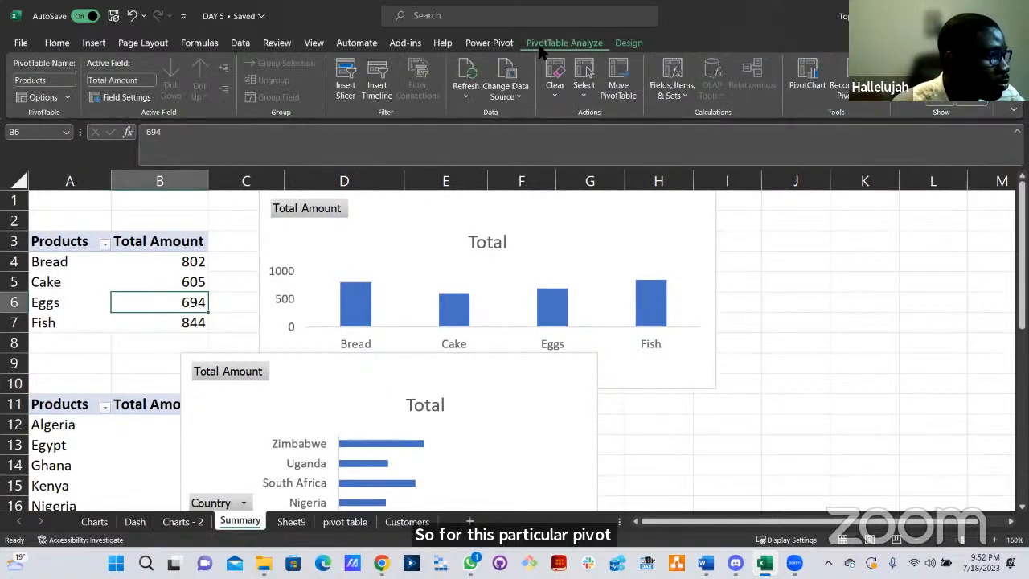
click(346, 87)
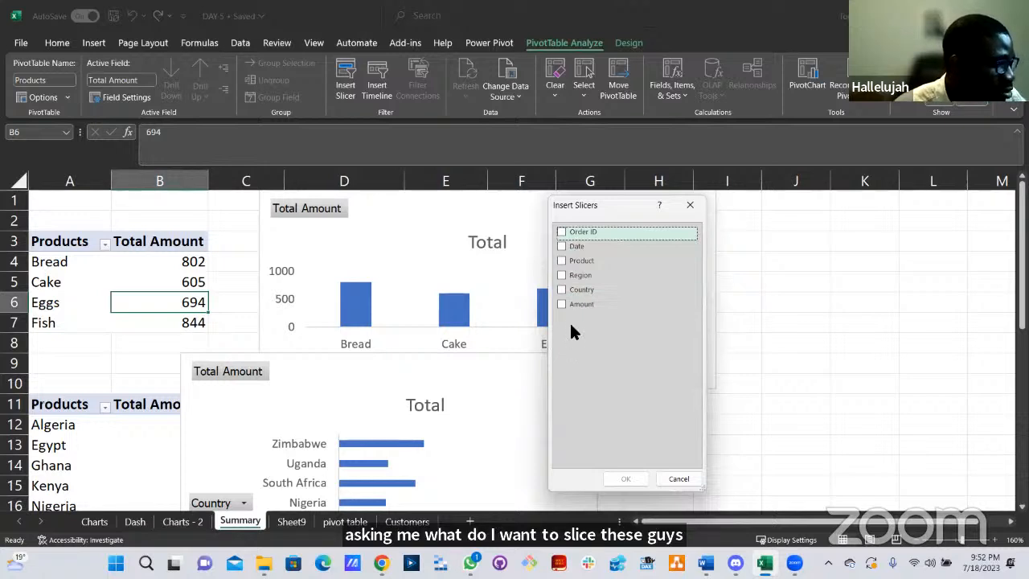
click(562, 262)
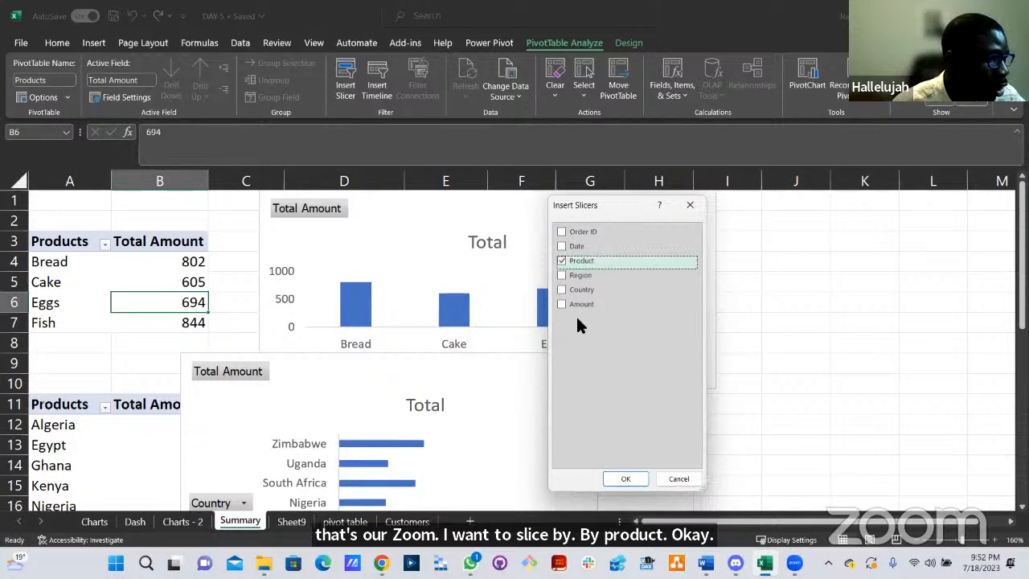
click(562, 261)
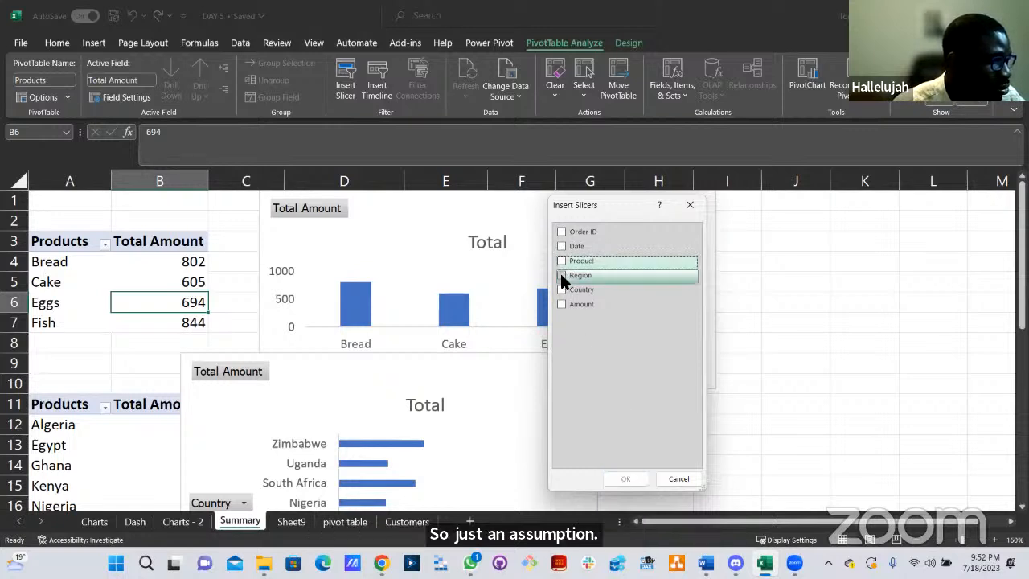
click(562, 277)
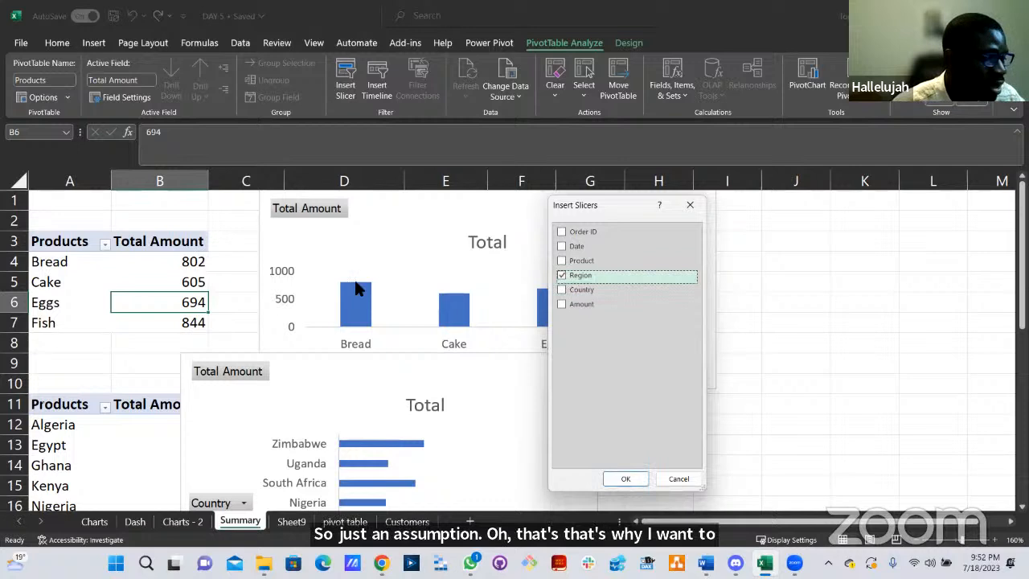
click(619, 477)
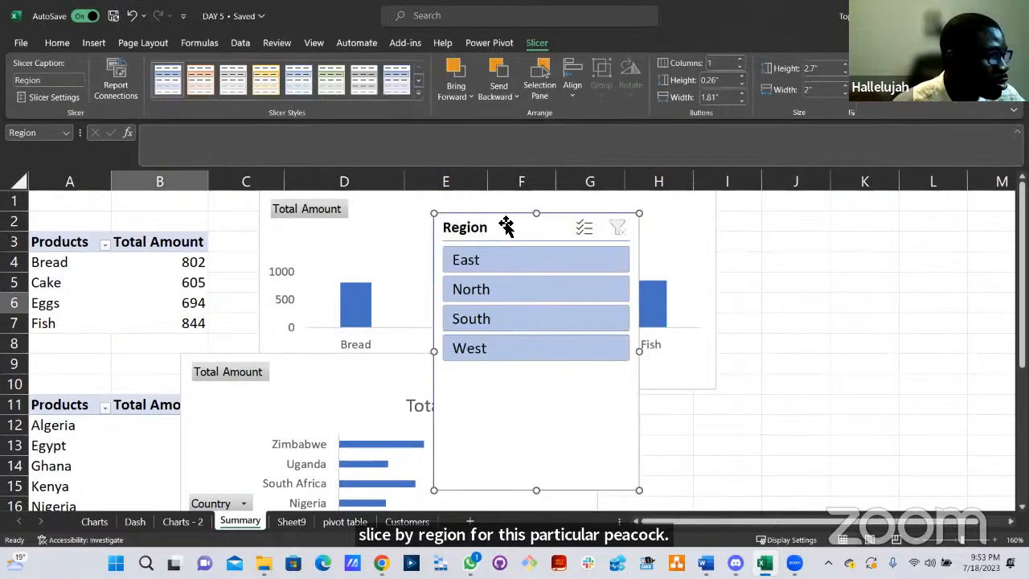
Place the Region slicer beside the product chart, over columns I to L, and shorten it to about 1.93" high.
drag(523, 225, 650, 225)
drag(749, 222, 803, 209)
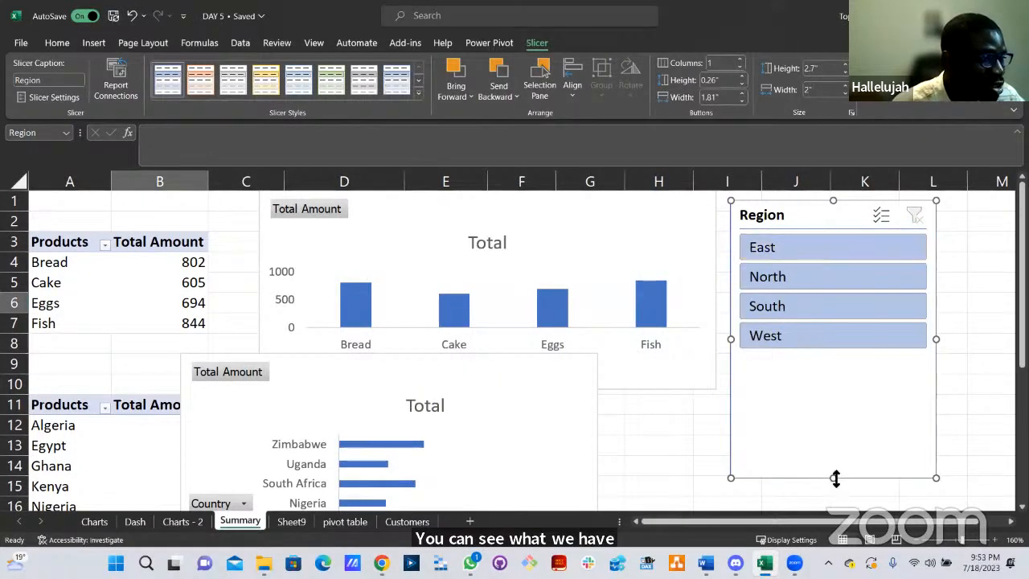
drag(834, 380, 836, 374)
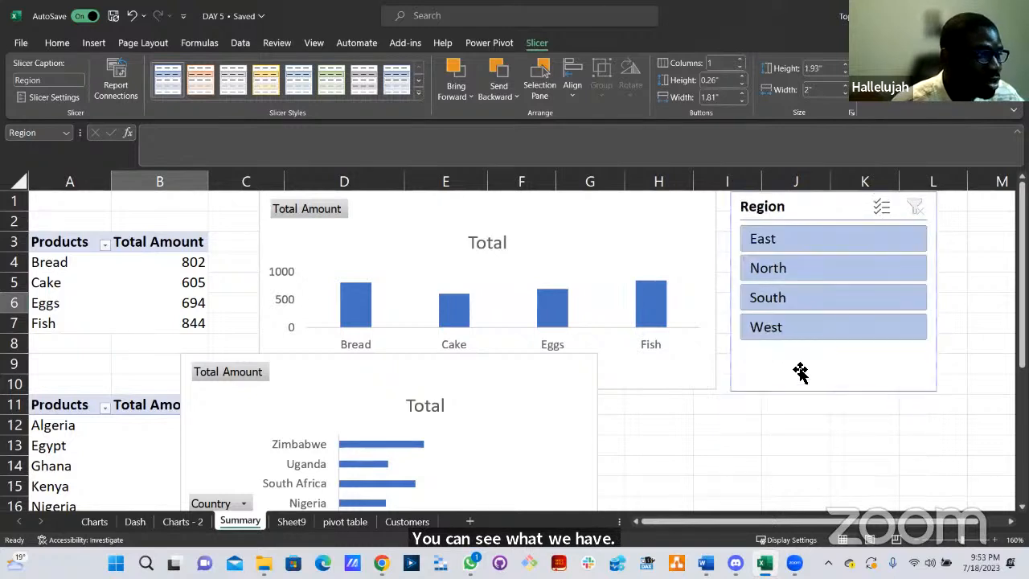
Filter the product pivot table with the Region slicer by East, North, South and West in turn, inspecting the Bread and Eggs columns for South.
click(771, 233)
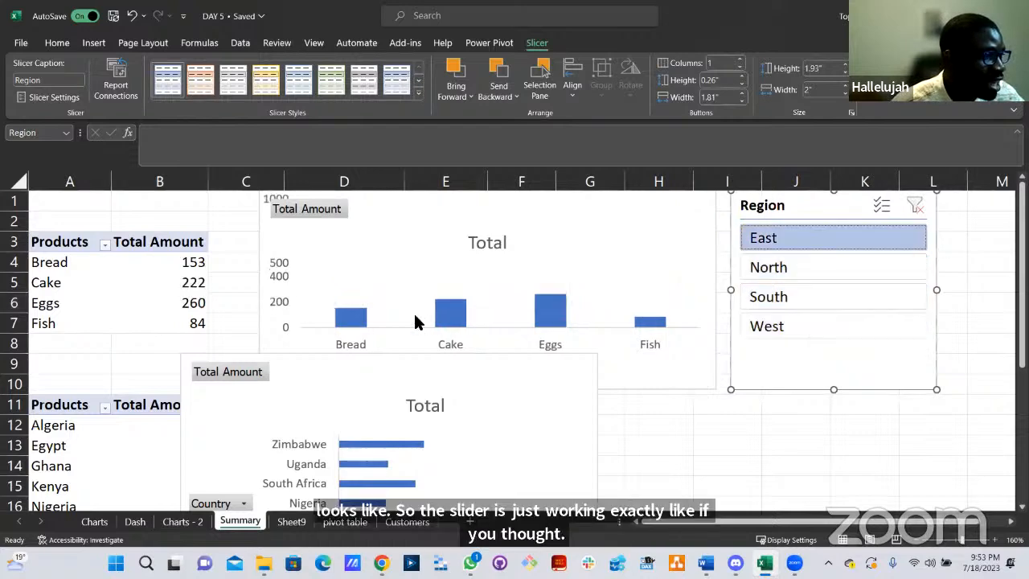
mouse_move(550, 296)
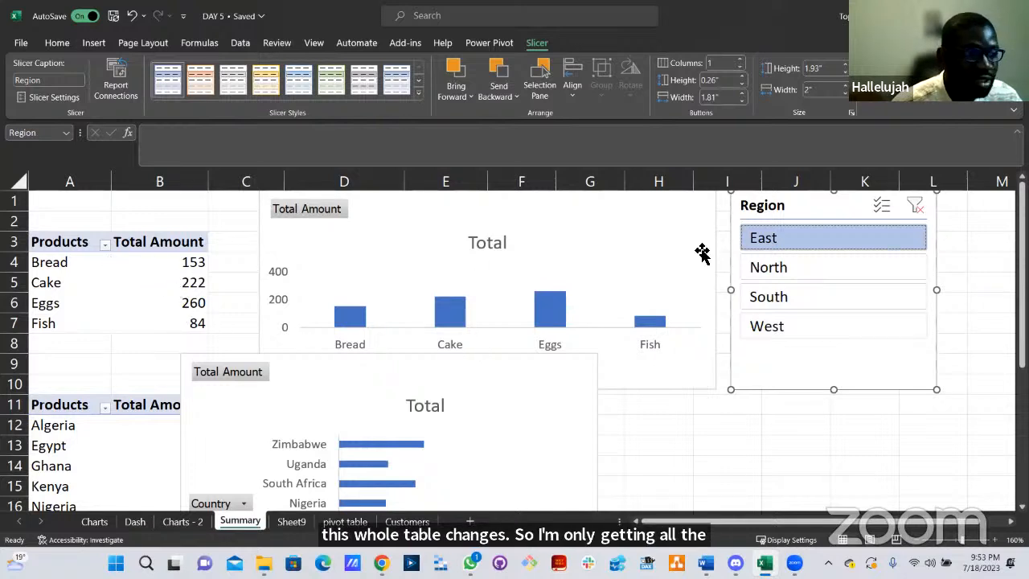
click(796, 269)
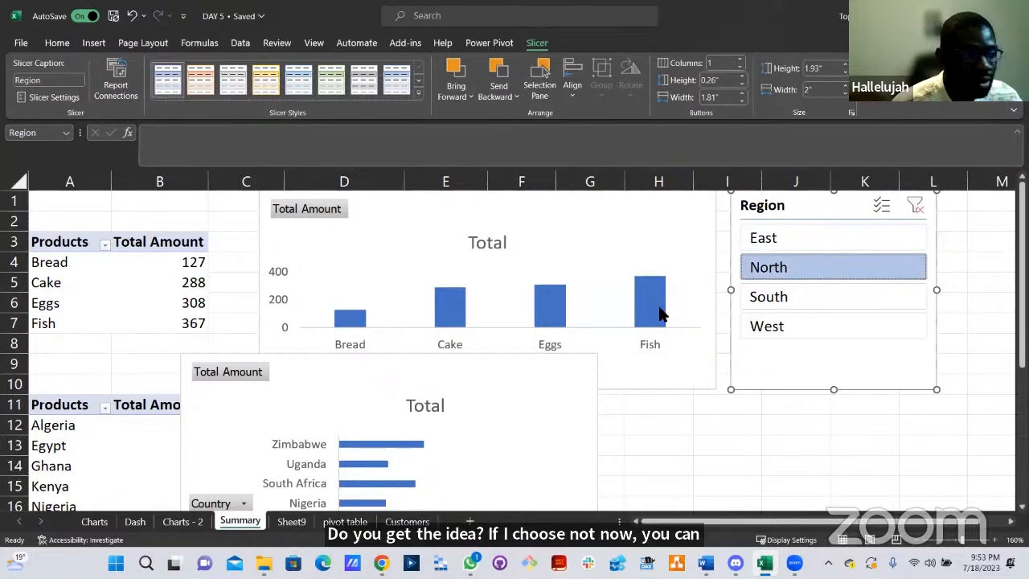
click(792, 297)
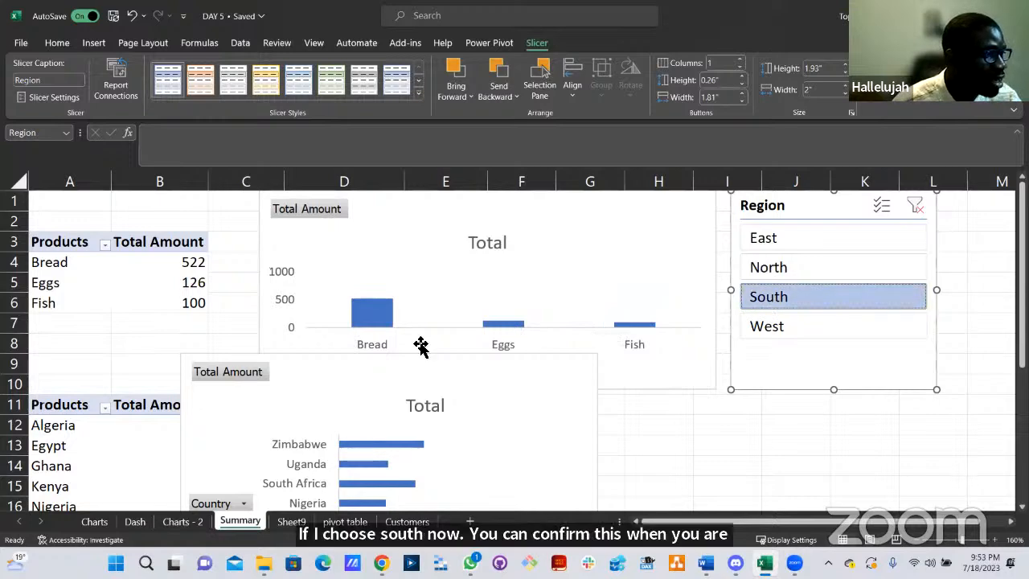
mouse_move(363, 320)
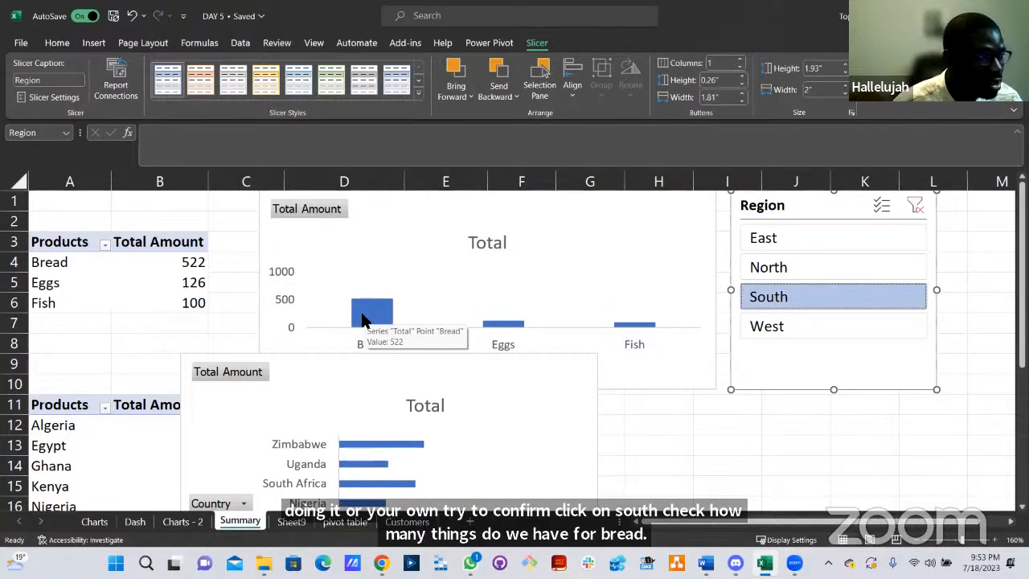
mouse_move(514, 322)
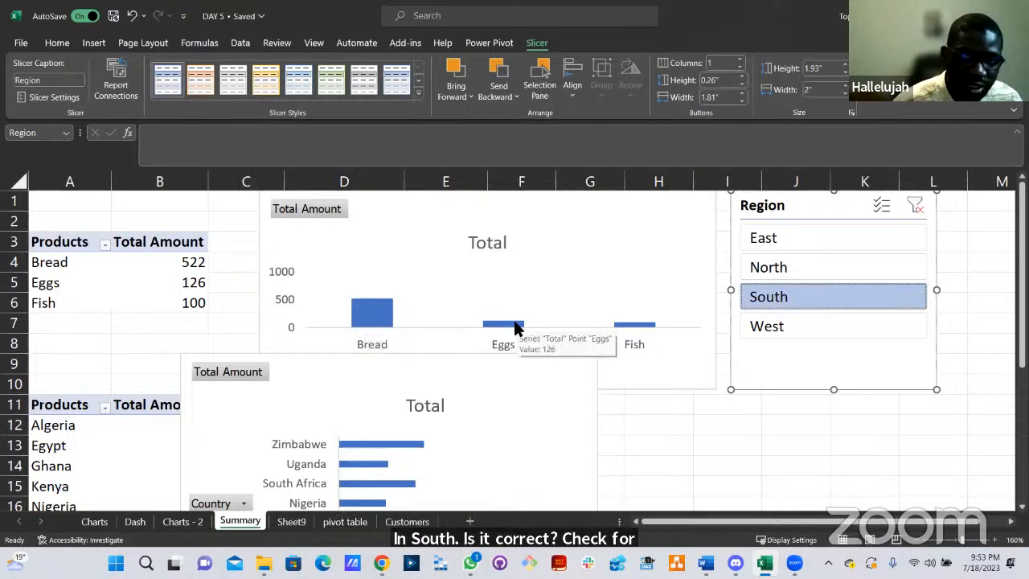
click(784, 326)
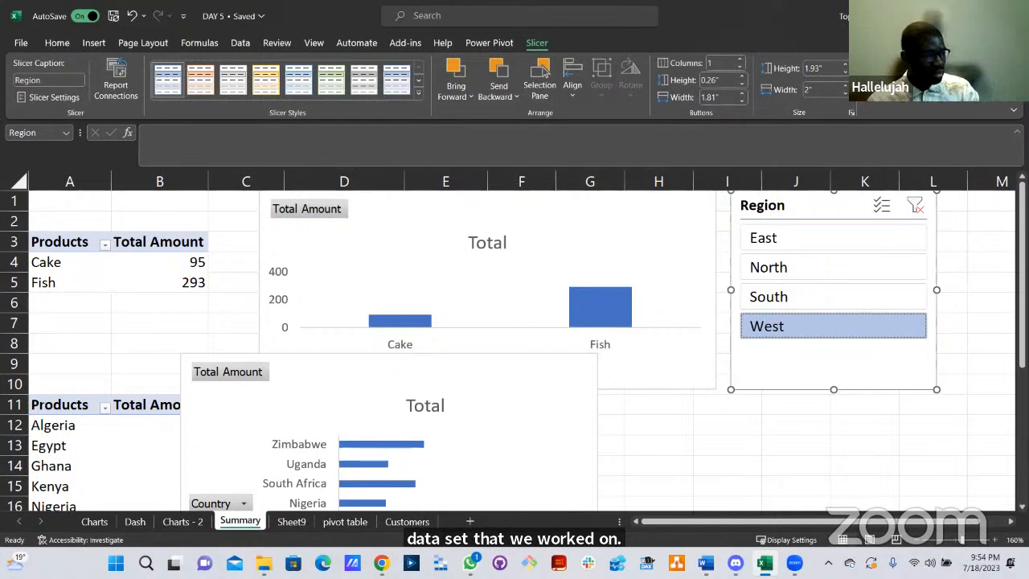
Look through the Customers data set and the order records on the pivot table sheet, and return to the Summary sheet.
click(406, 521)
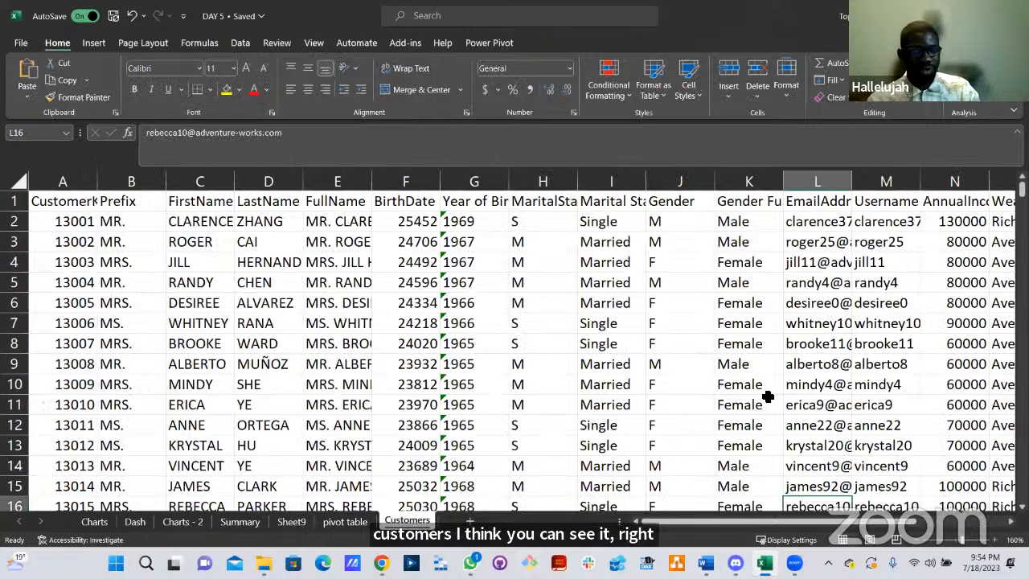
scroll(751, 437, down, 4)
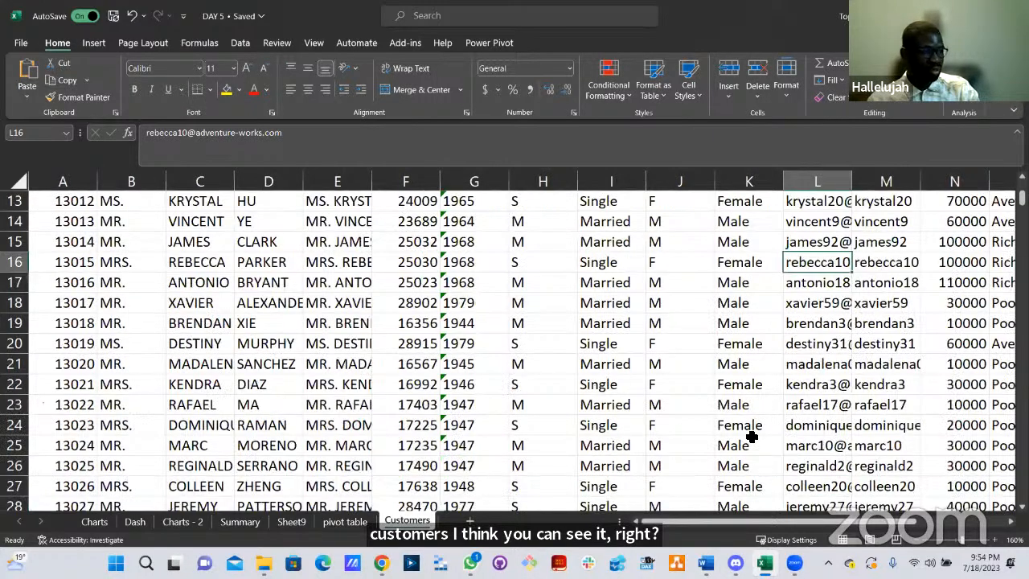
scroll(752, 437, down, 1)
scroll(751, 436, up, 5)
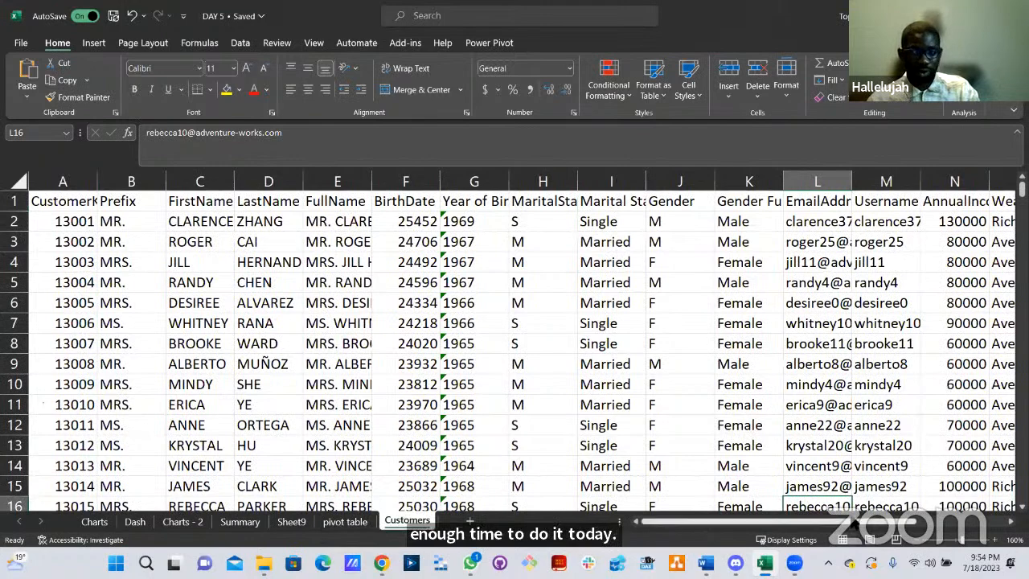
drag(724, 523, 639, 522)
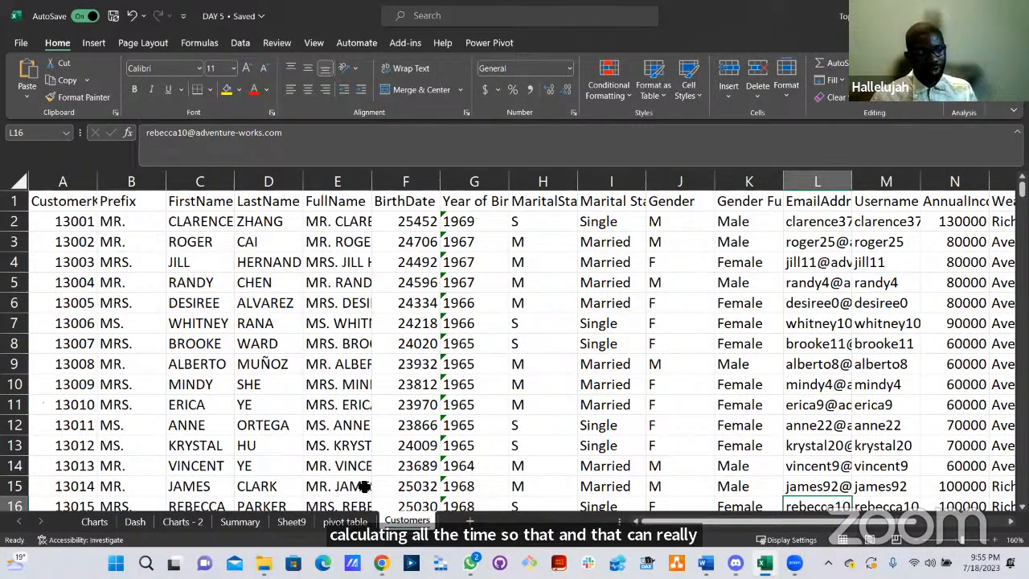
click(345, 521)
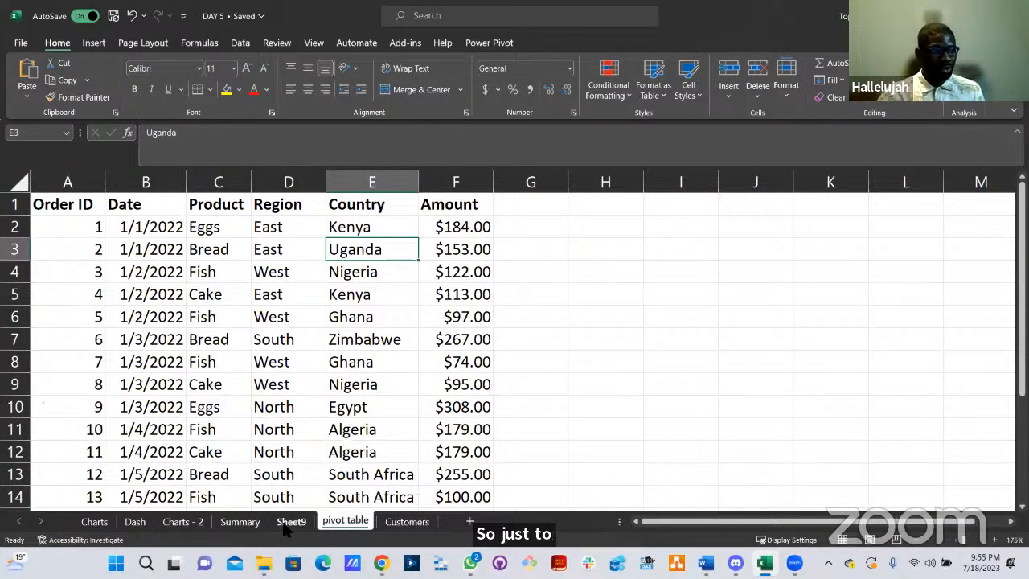
click(243, 524)
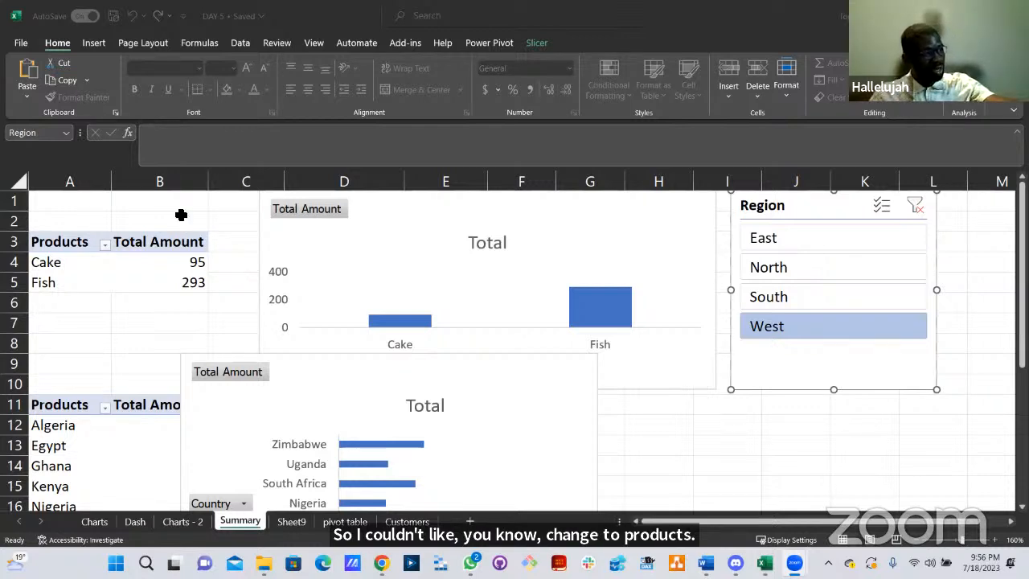
click(66, 202)
drag(67, 202, 184, 198)
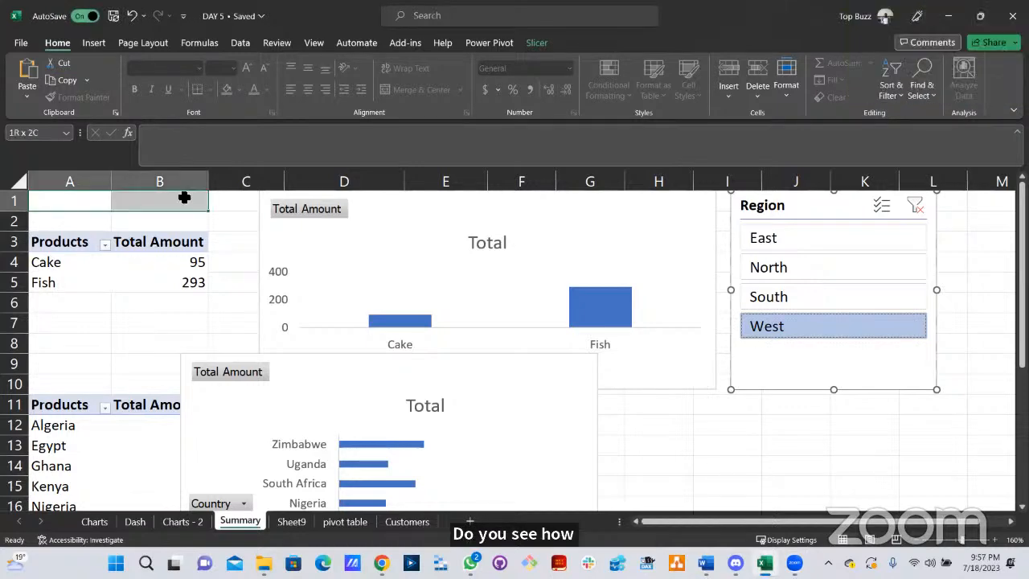
drag(184, 197, 179, 203)
click(179, 203)
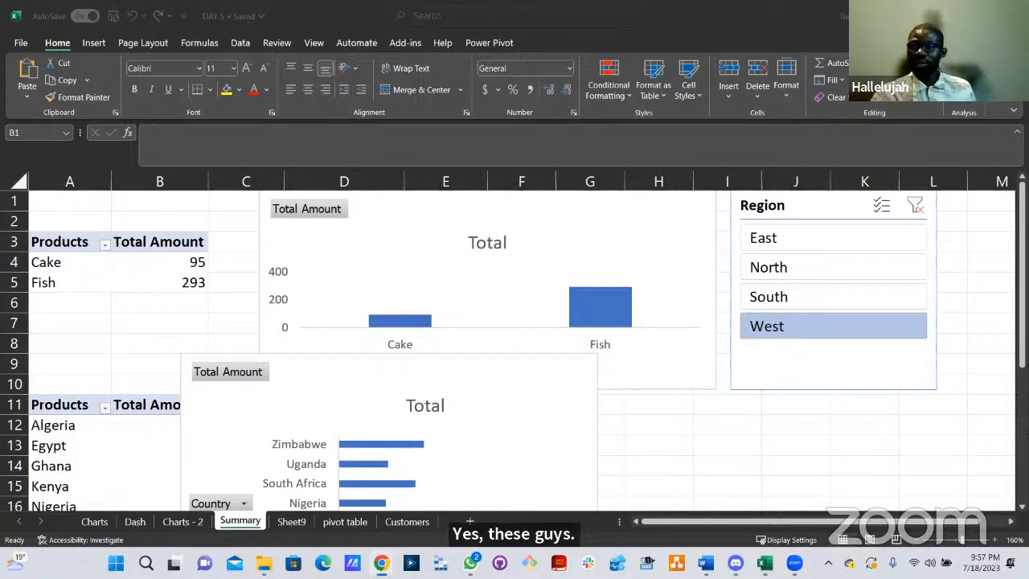
click(382, 563)
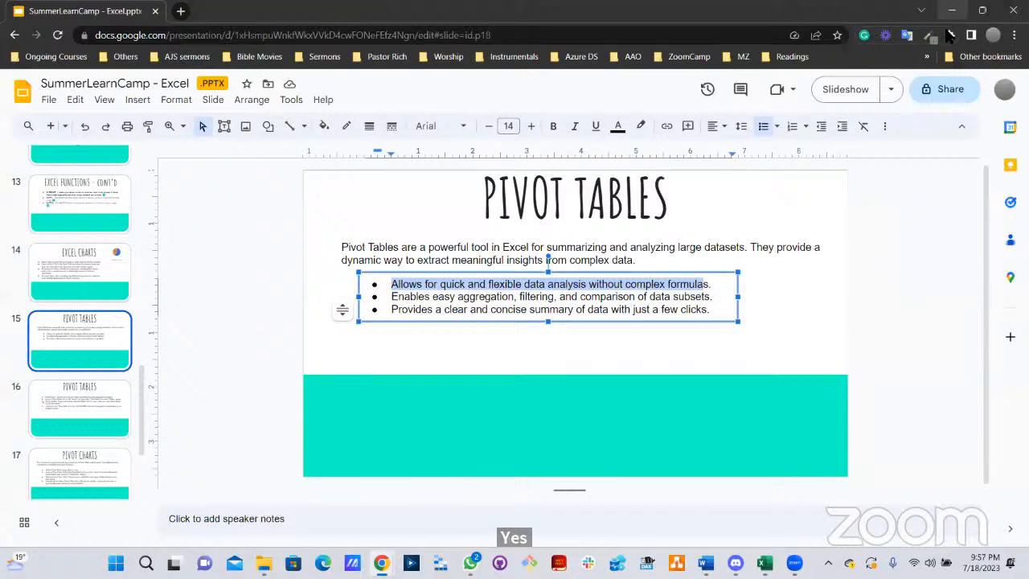
click(951, 11)
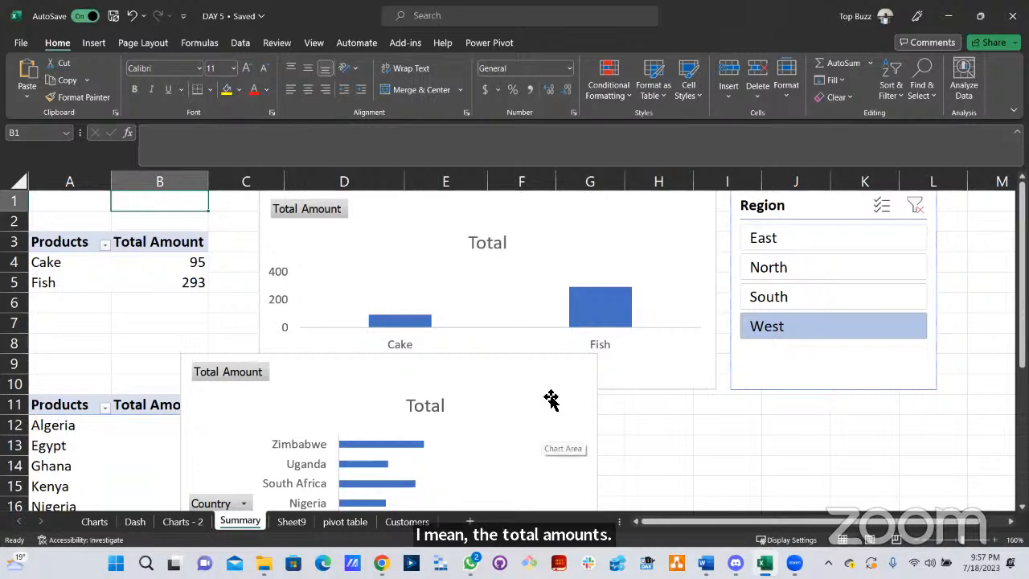
scroll(551, 399, down, 2)
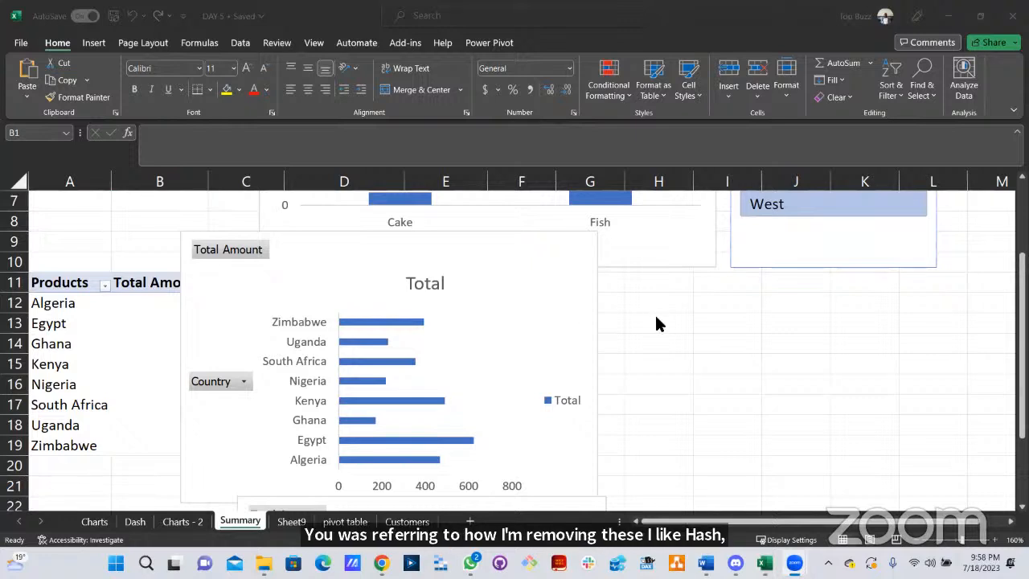
scroll(655, 315, up, 2)
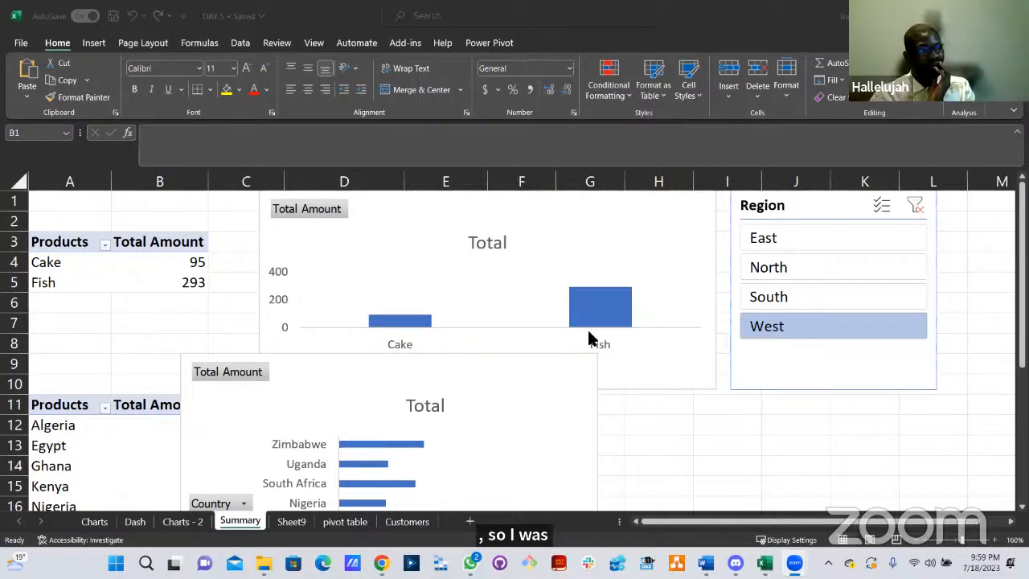
click(726, 401)
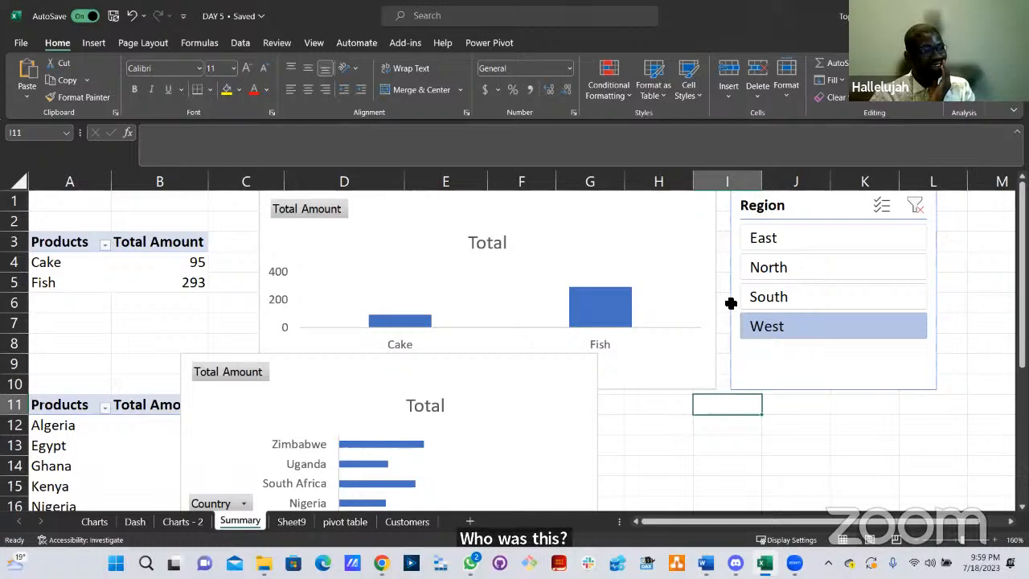
scroll(640, 408, down, 4)
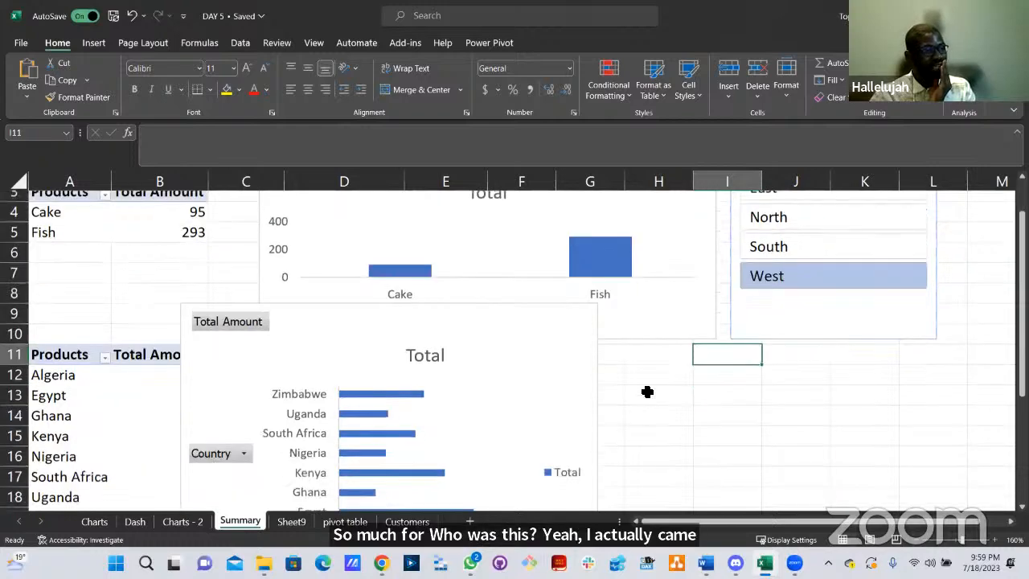
scroll(652, 373, down, 3)
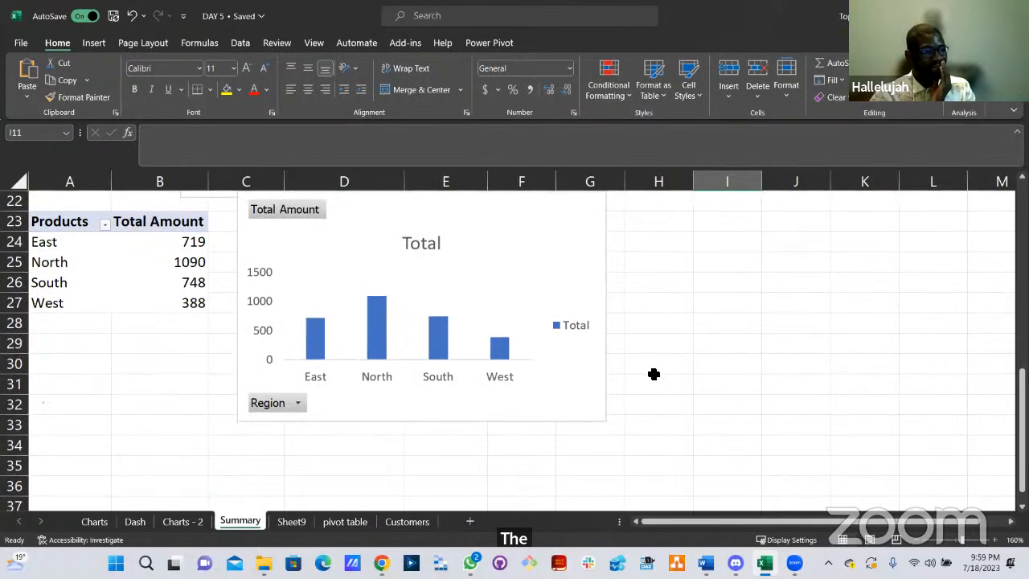
scroll(655, 373, up, 7)
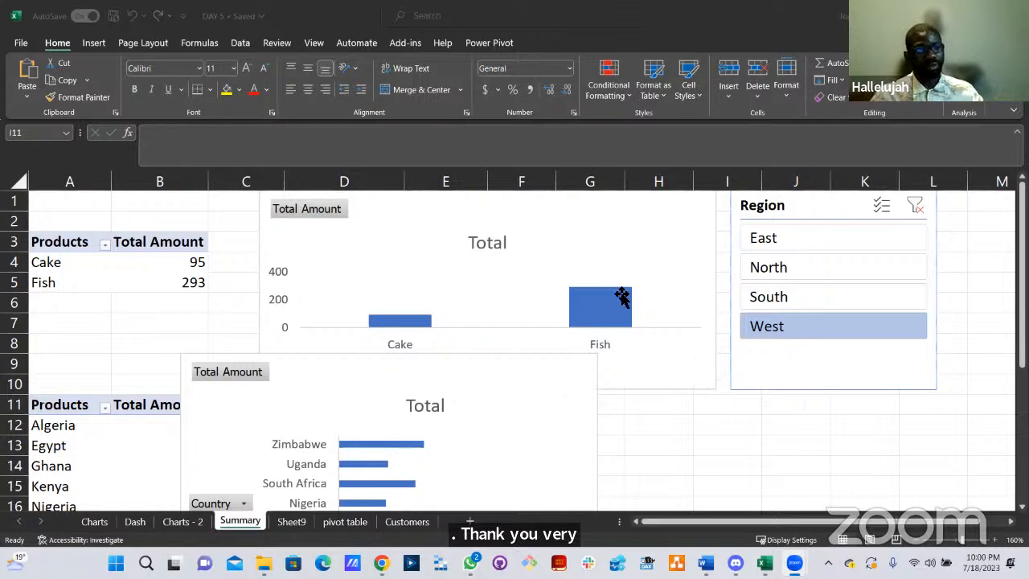
click(638, 382)
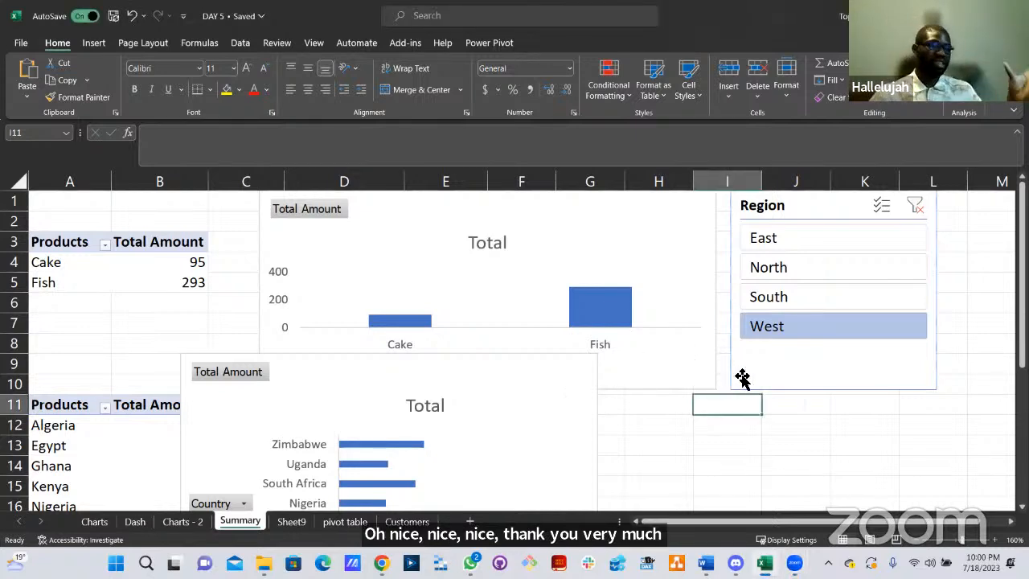